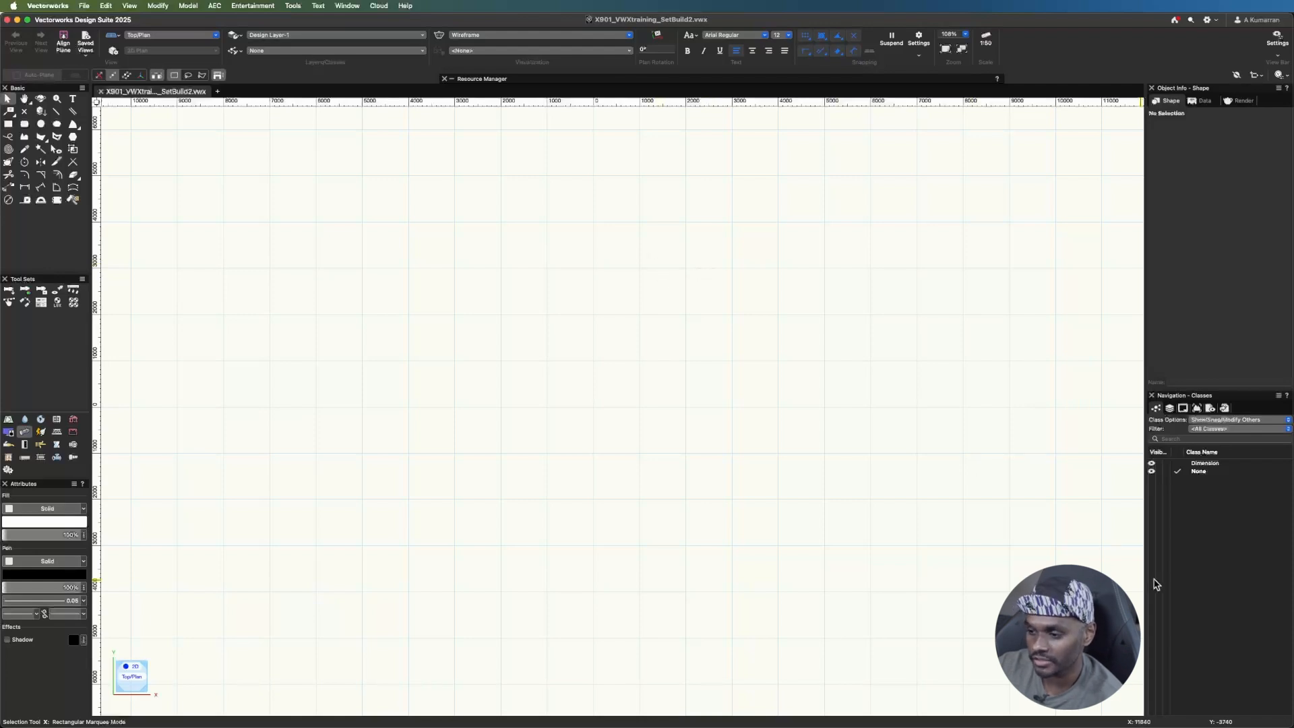
- Rename the existing design layer Design Layer-1 as Reference
click(1169, 408)
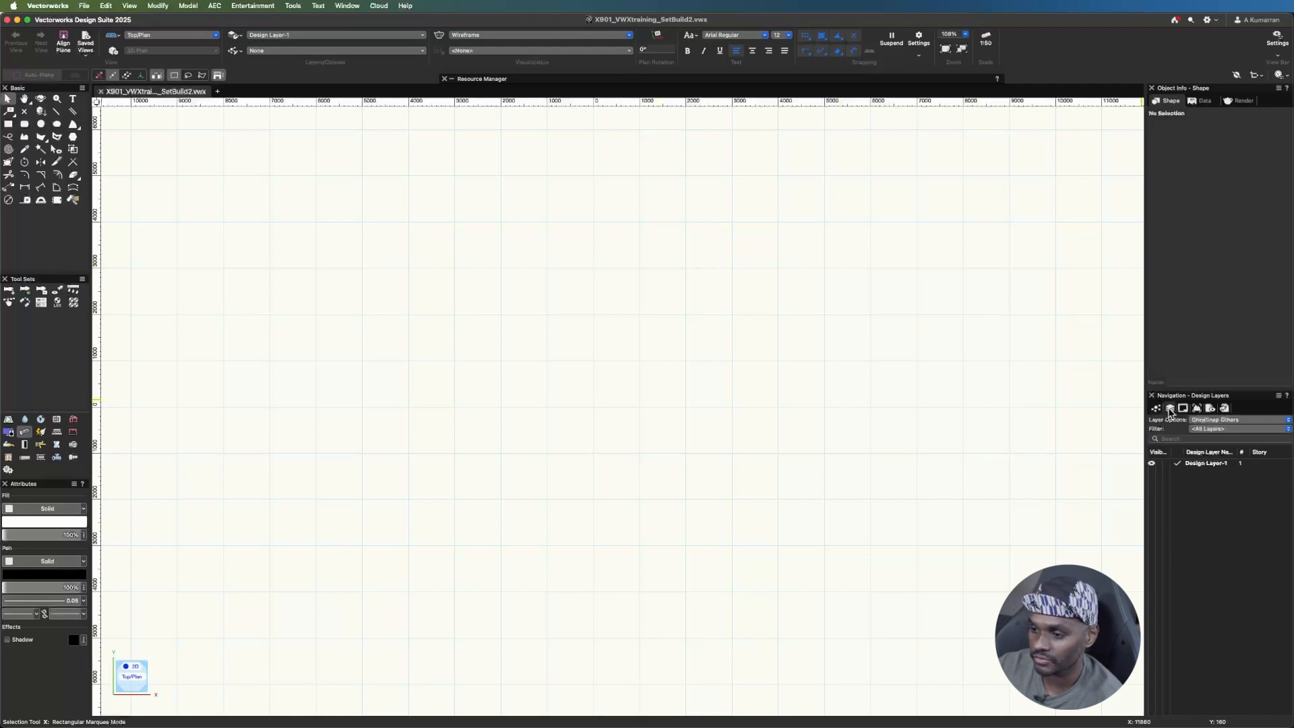
click(1229, 464)
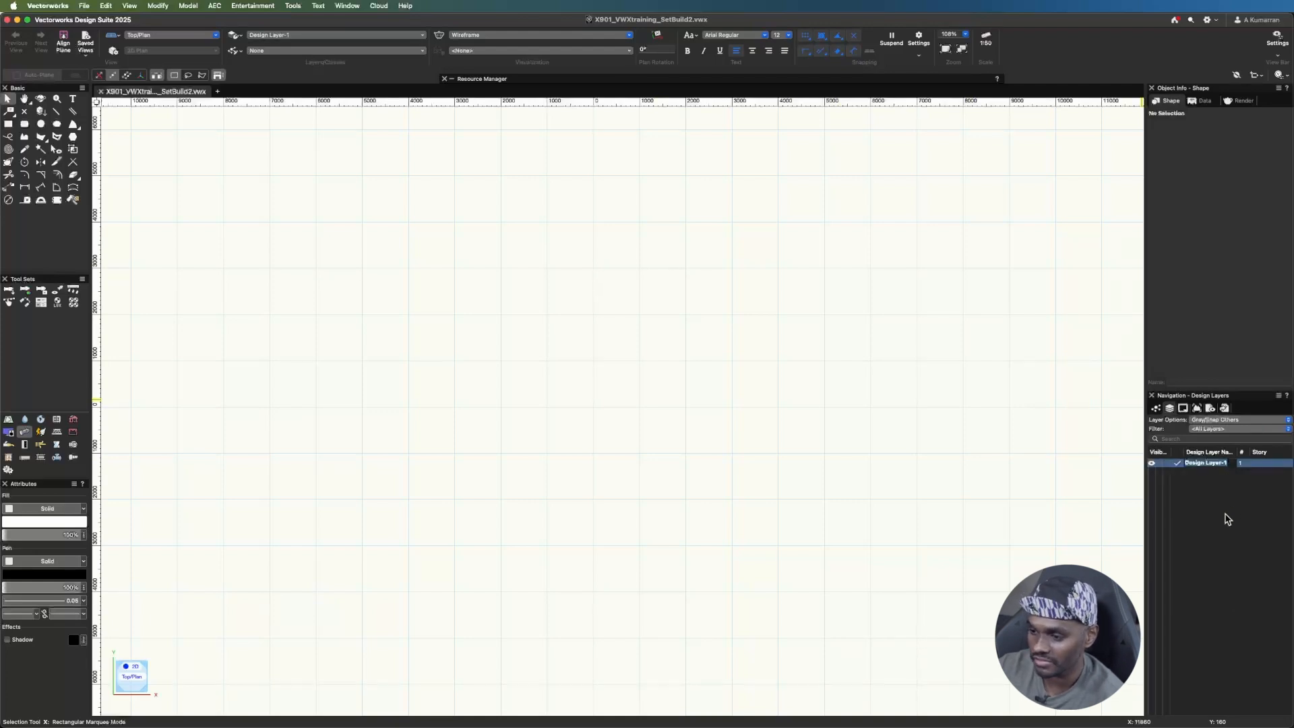
text(Reference)
key(Return)
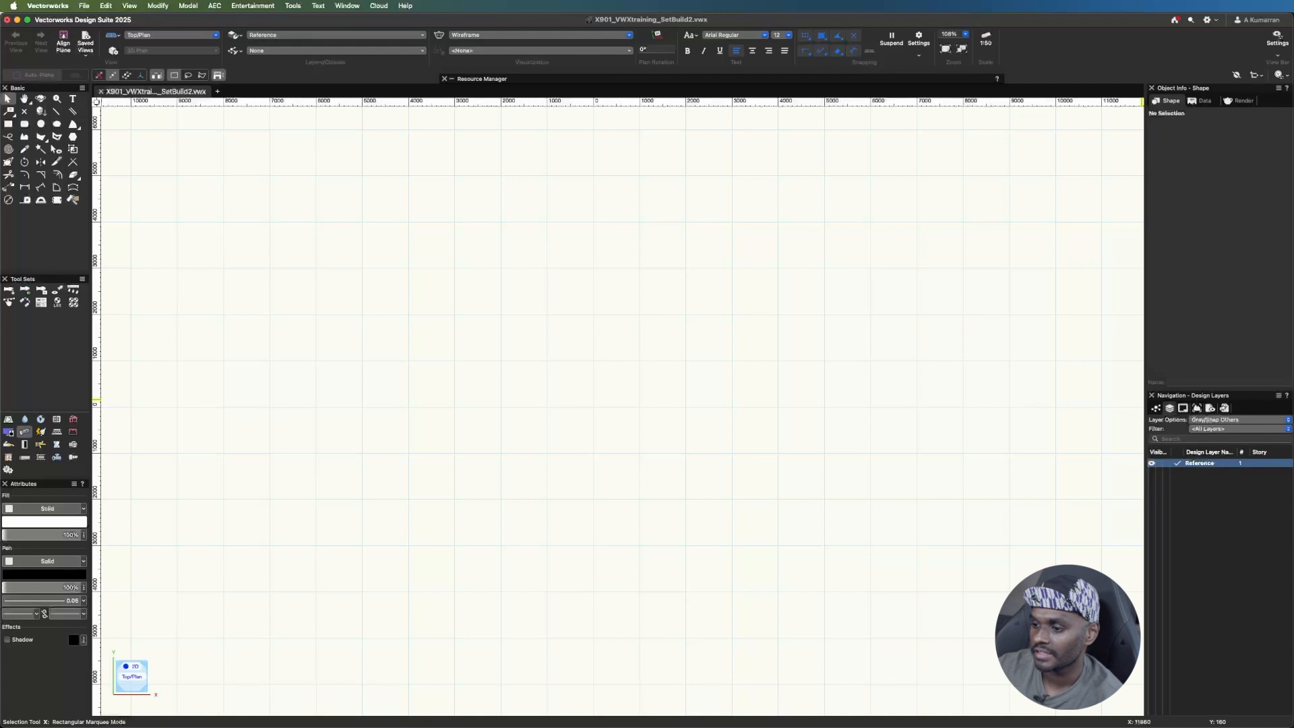
- Create a new design layer named Set Build
right_click(1204, 496)
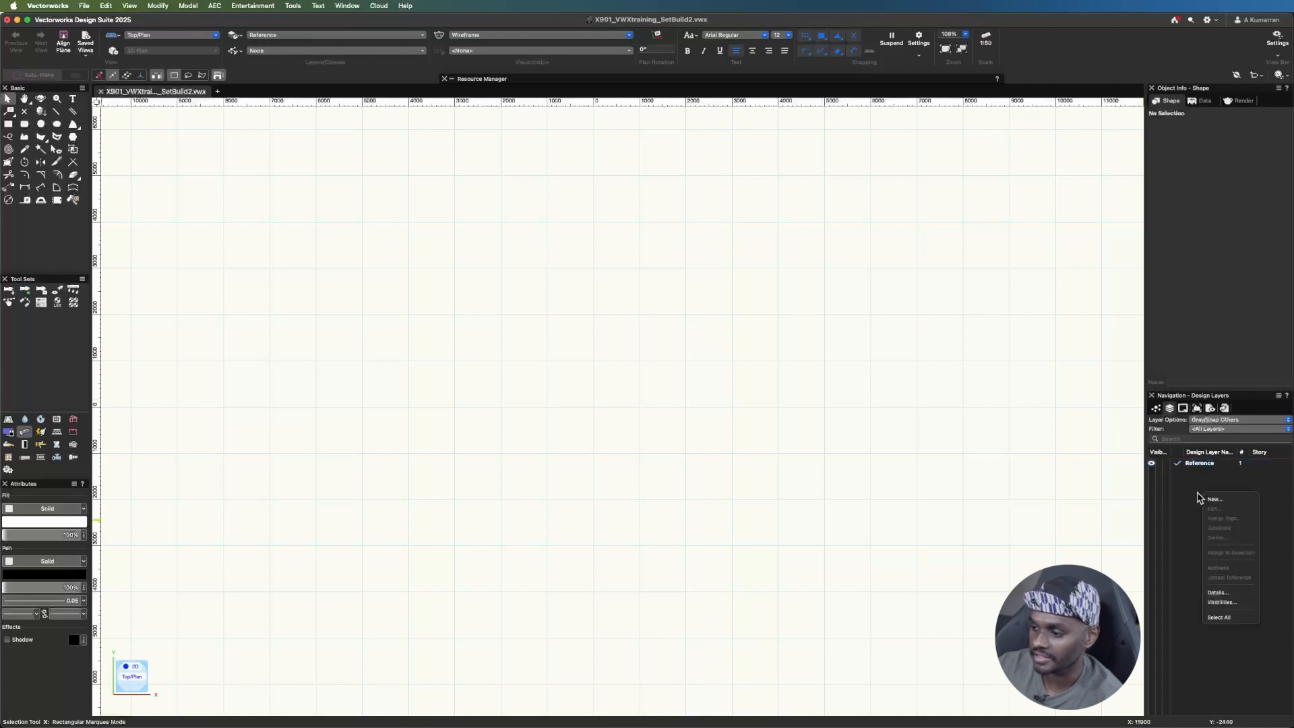
click(1229, 499)
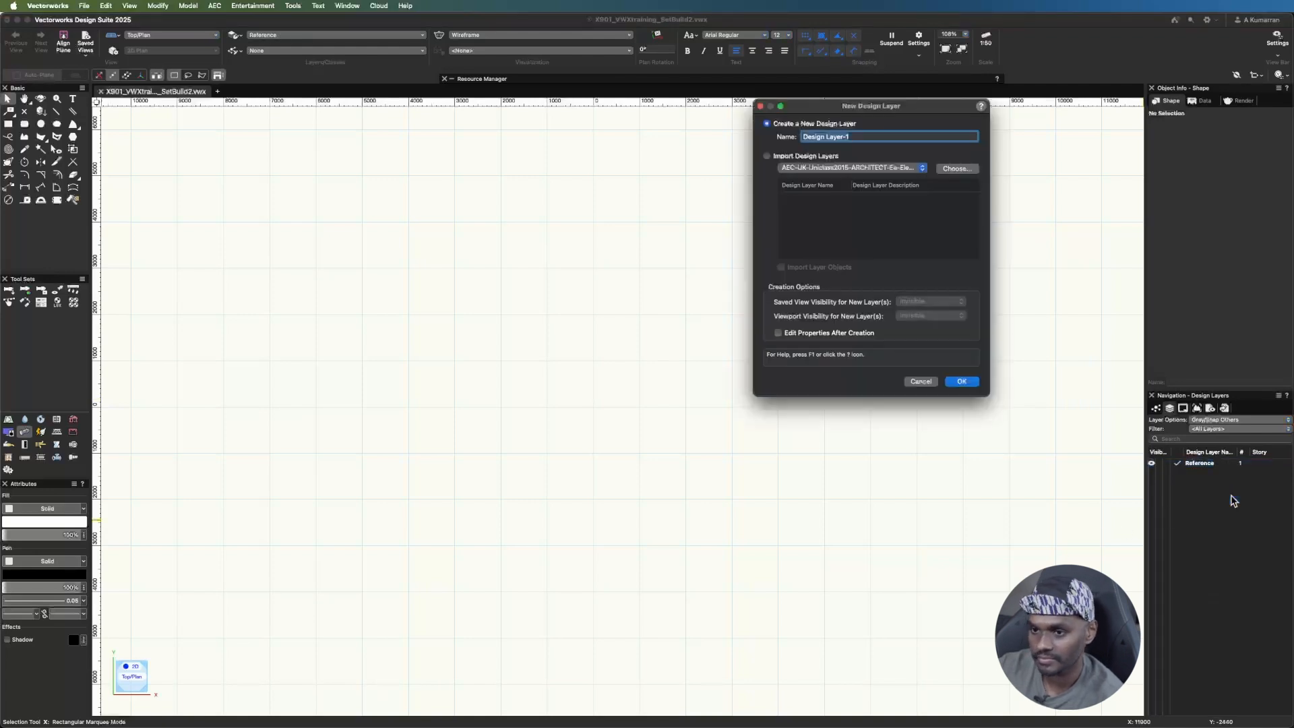
text(Set Build)
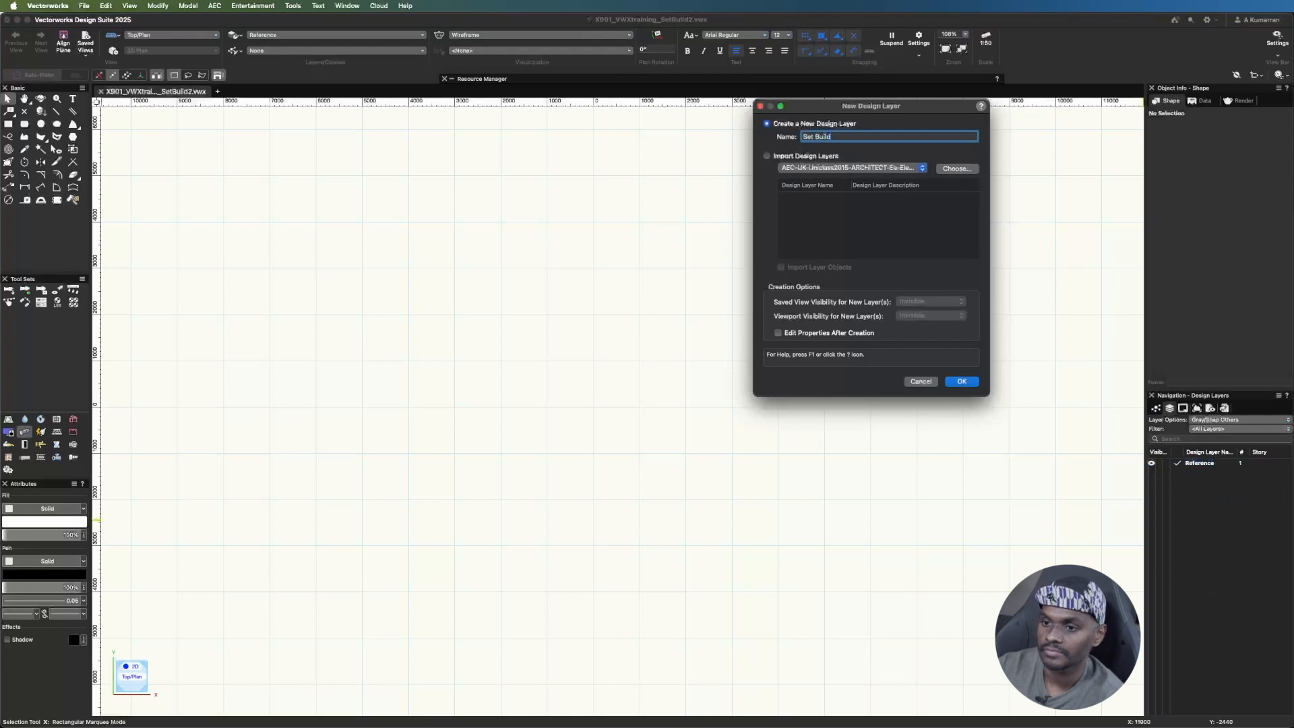
key(Return)
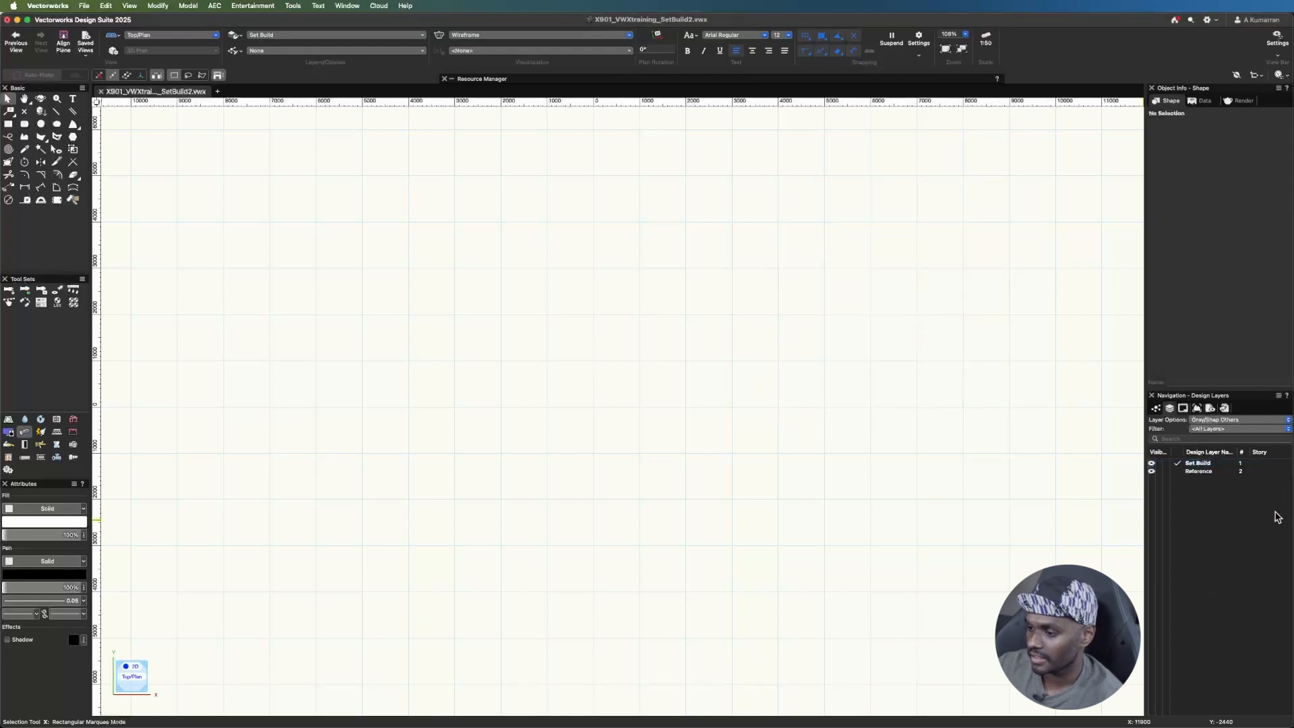
- Create a new class named 00_Reference in the class list
click(1156, 409)
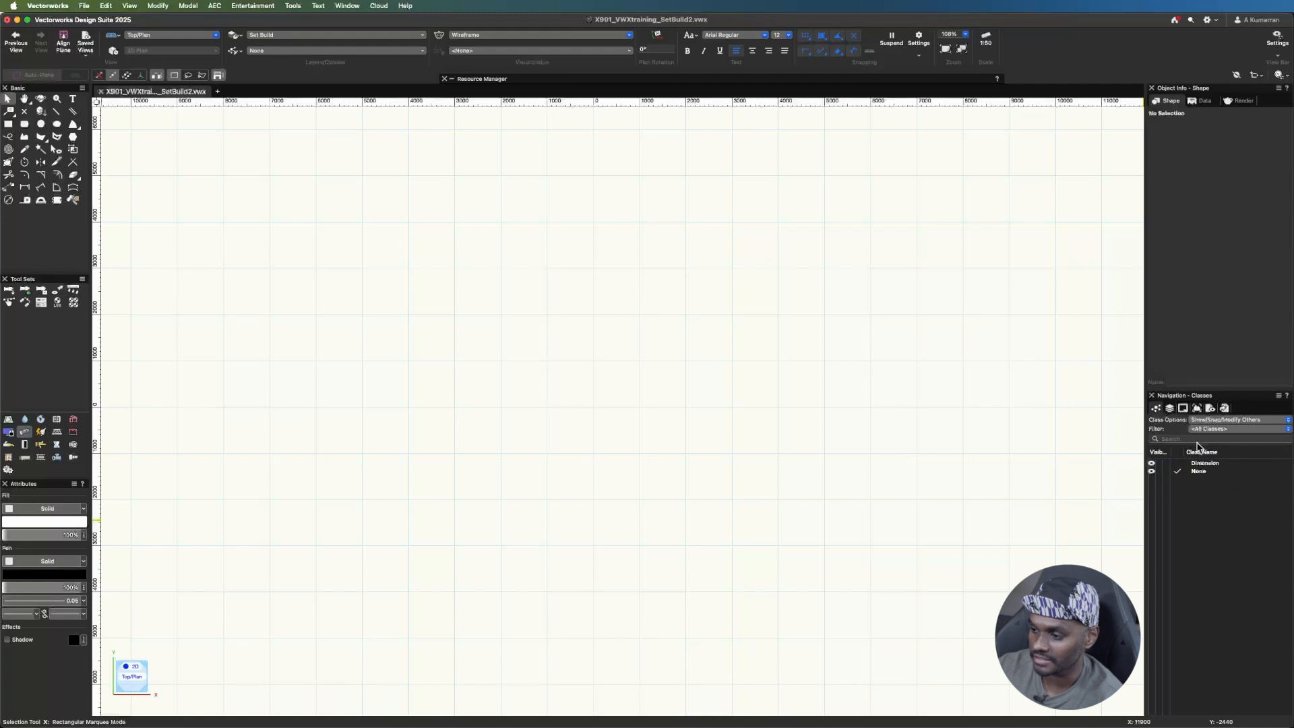
right_click(1199, 495)
click(1213, 498)
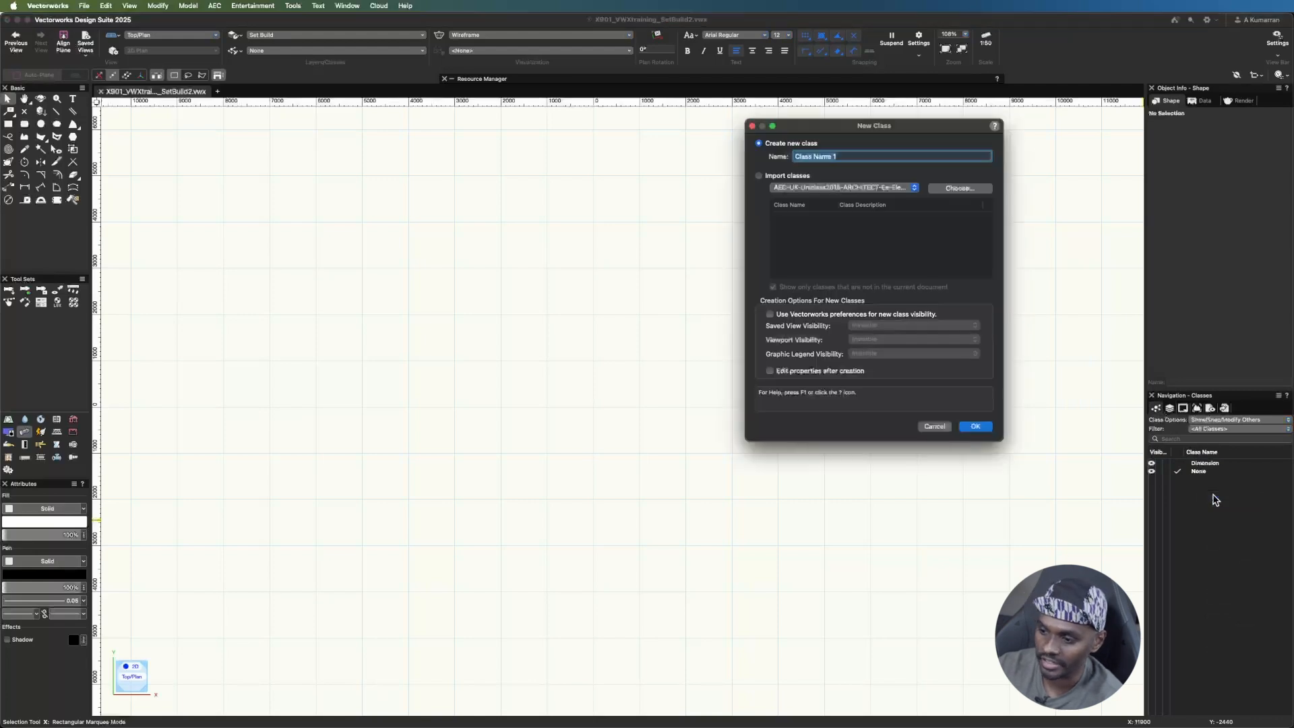
text(00_Reference)
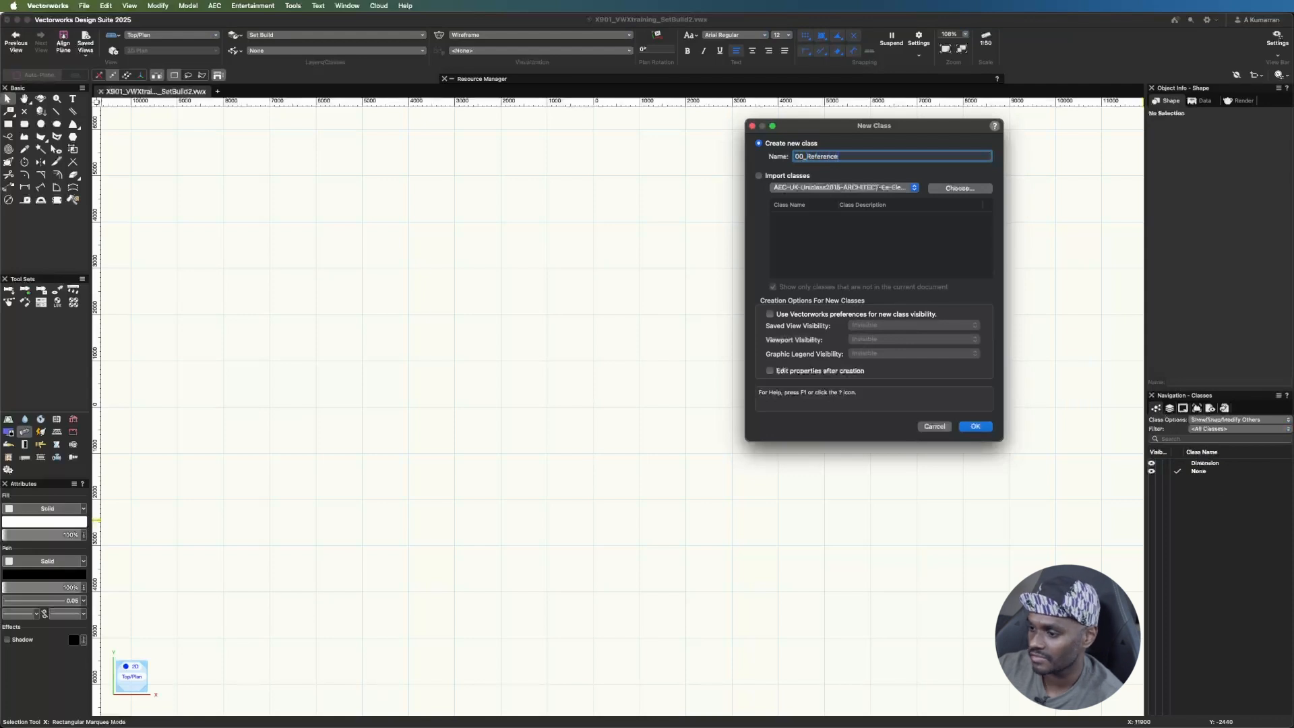
key(Return)
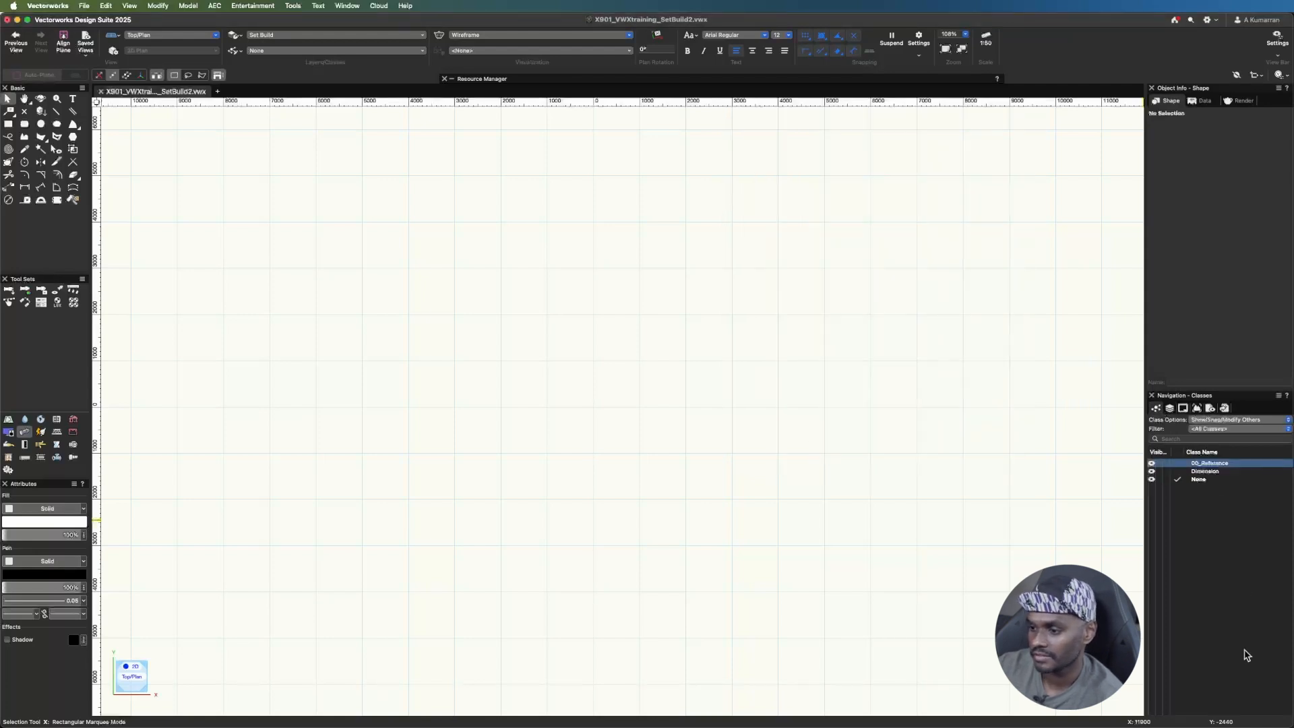
- Create two more classes named 01_Frame and 01_InnerSkin
right_click(1243, 585)
click(1251, 556)
text(01_Frame)
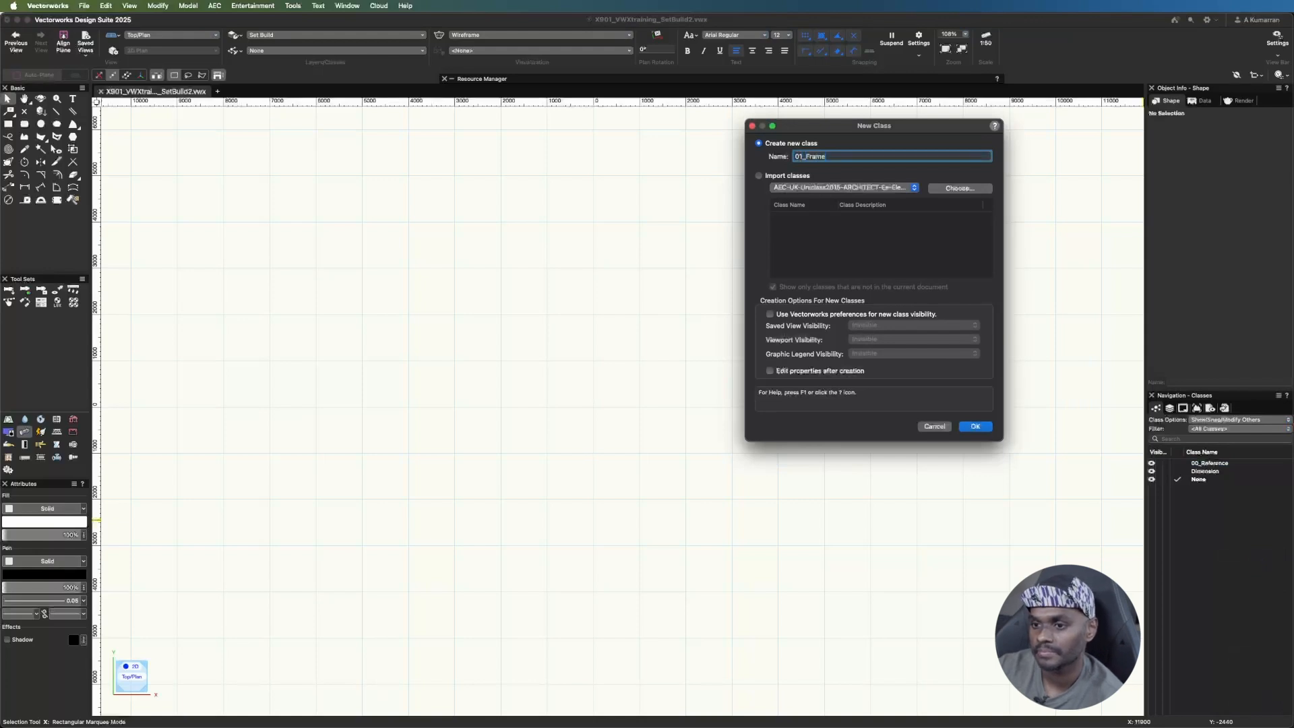
key(Return)
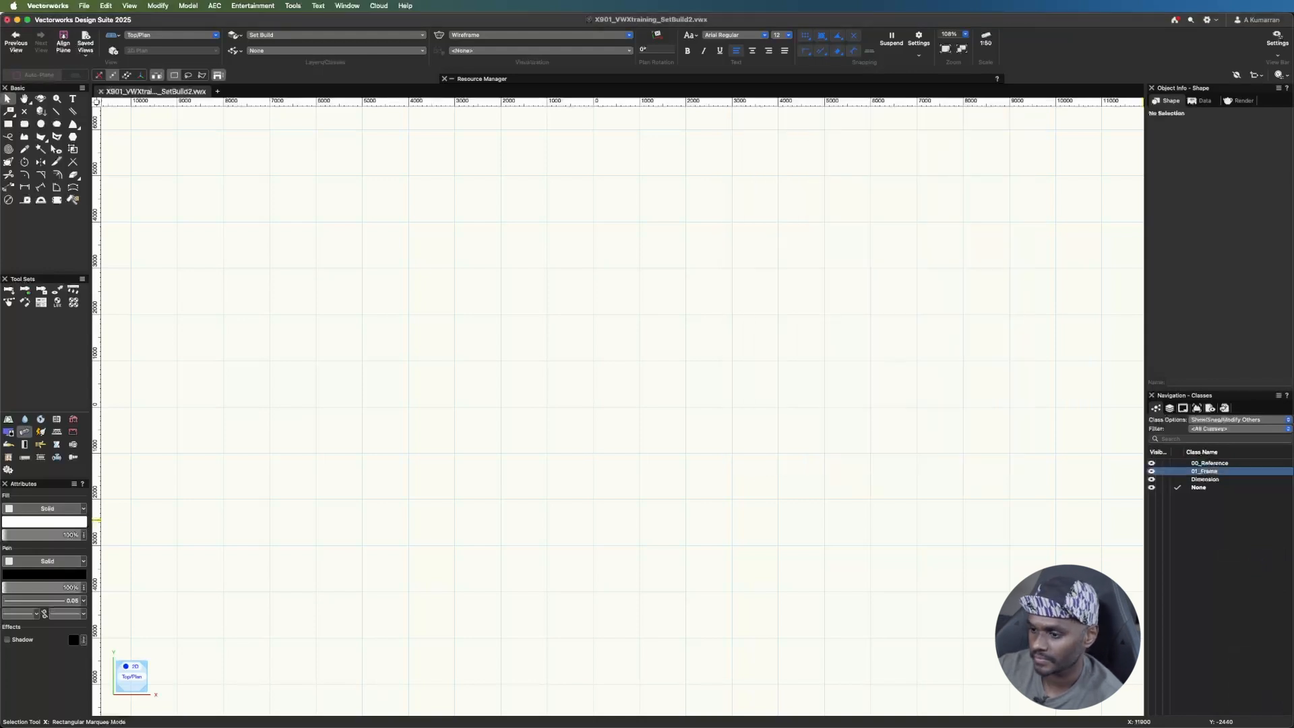
right_click(1253, 525)
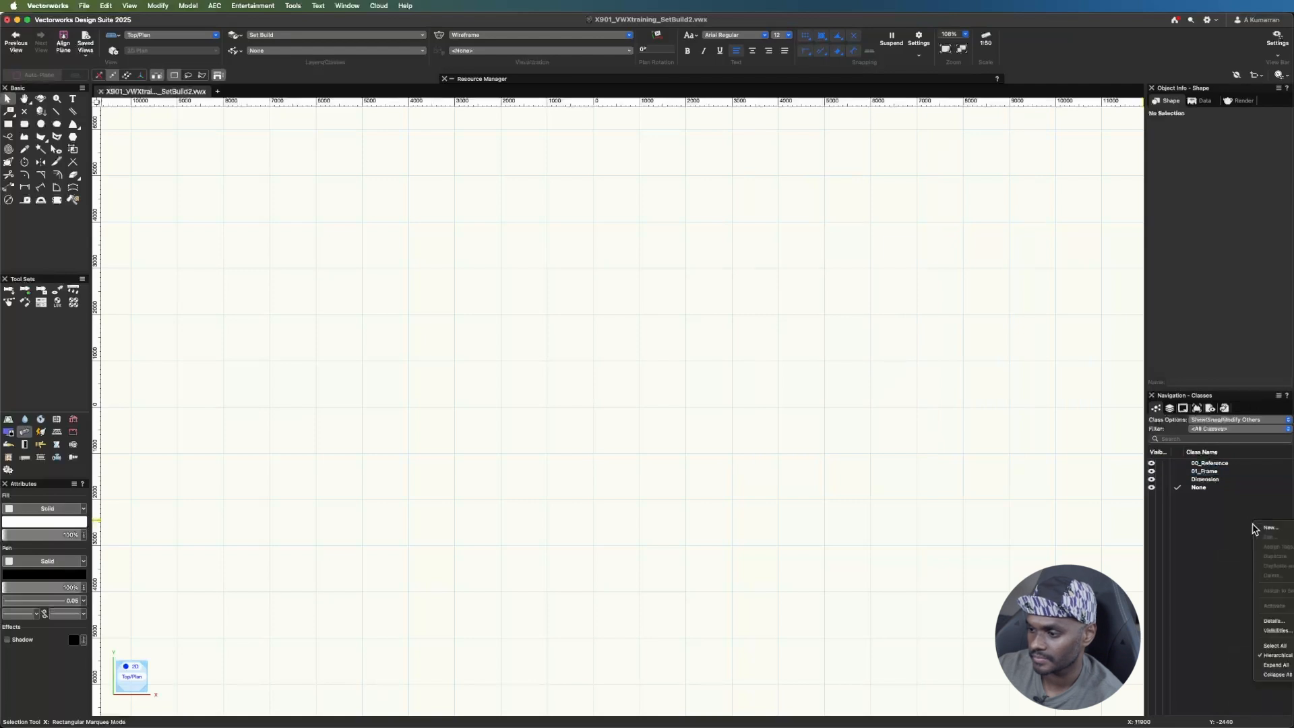
click(1287, 528)
text(01_InnerS)
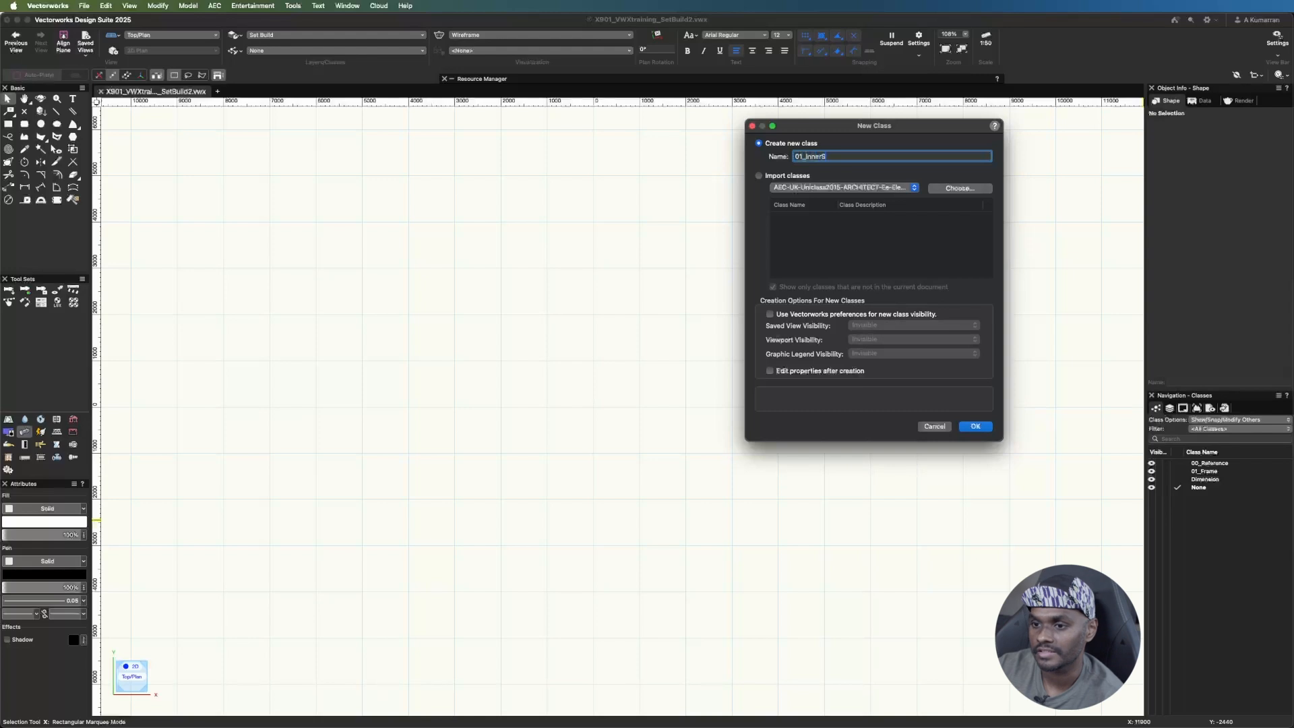
key(Return)
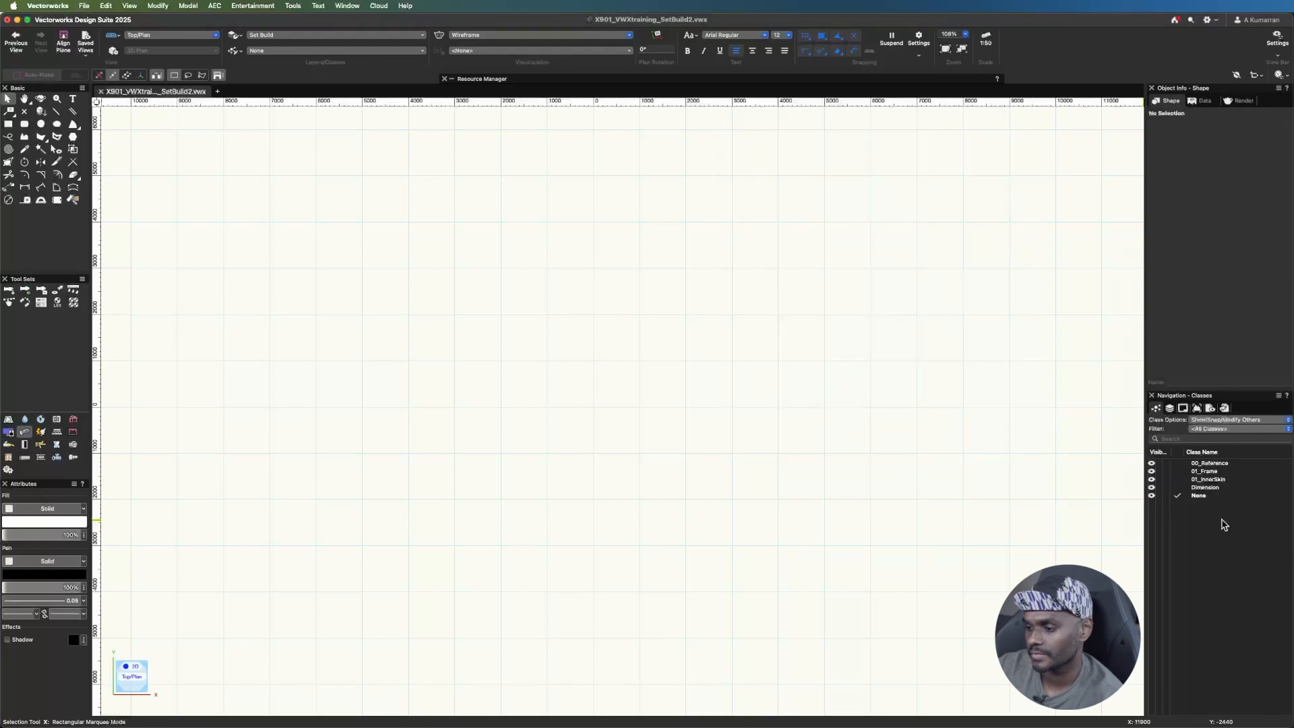
- Create two further classes named 01_OuterSkin and 01_TopPly
right_click(1224, 525)
click(1270, 520)
text(01_OuterSkin)
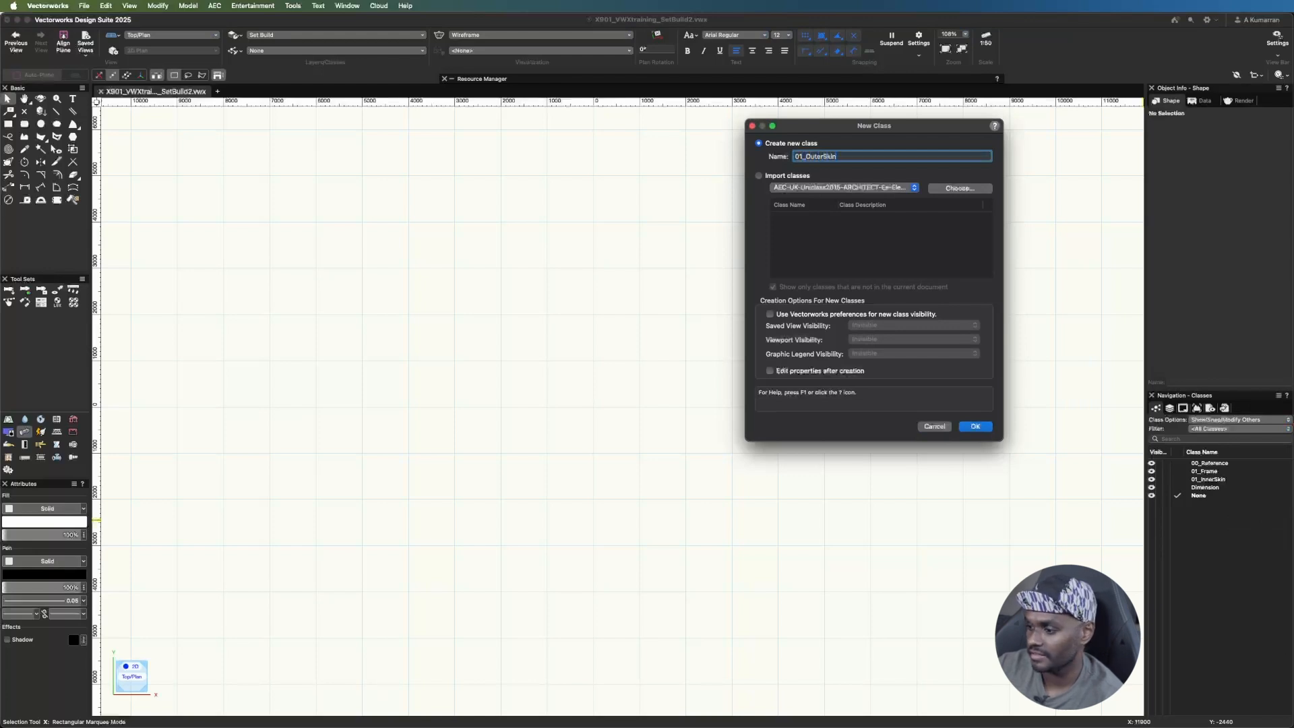
key(Return)
right_click(1233, 537)
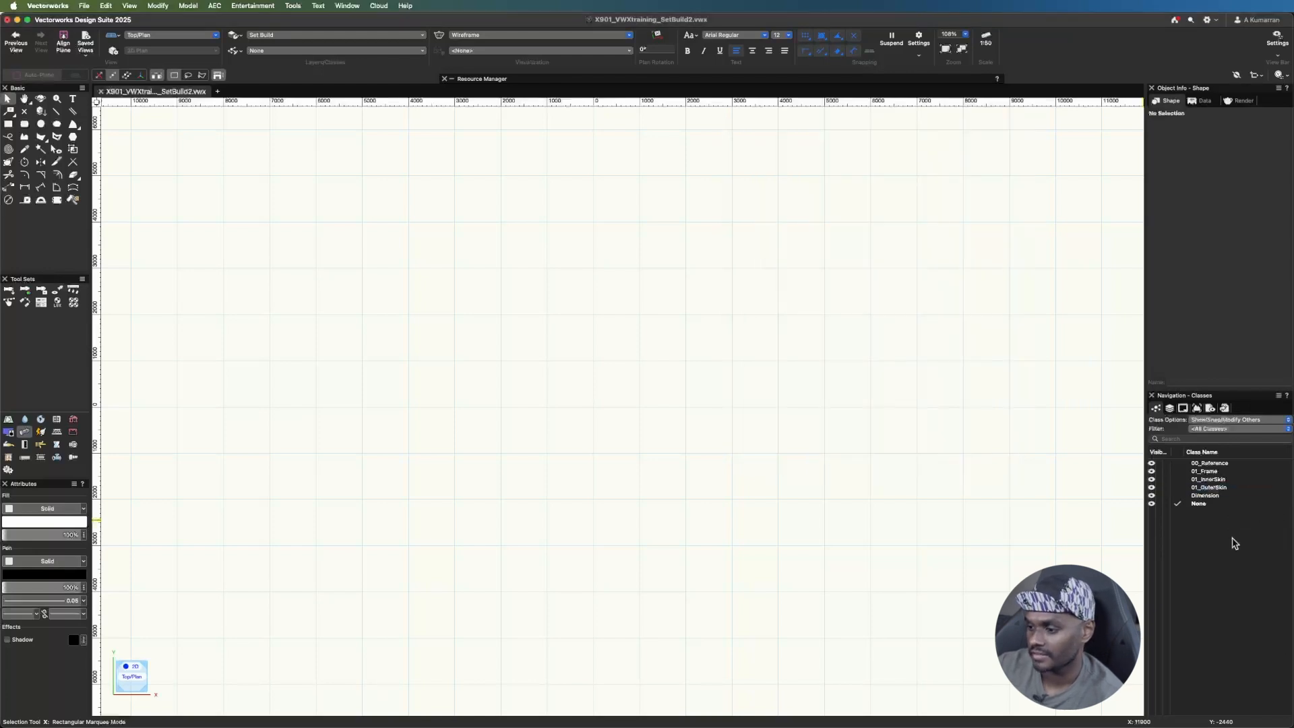
click(1263, 545)
text(01_TopPly)
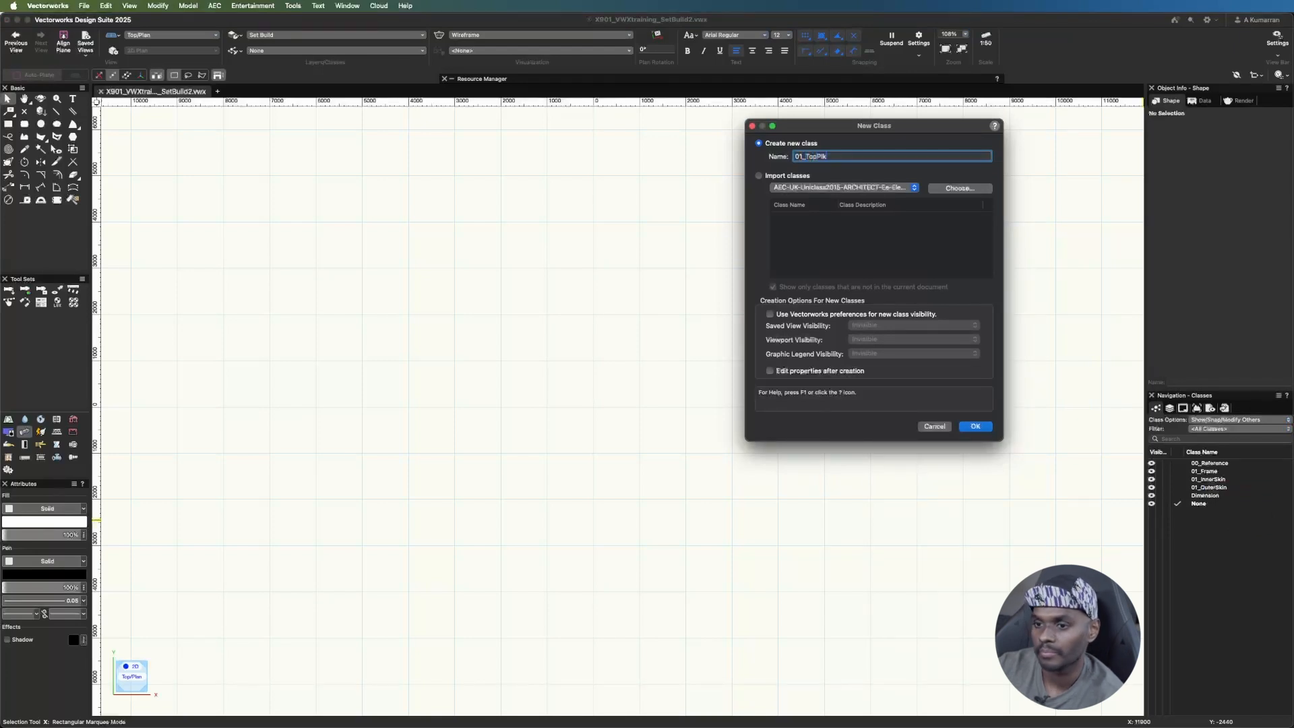
key(Return)
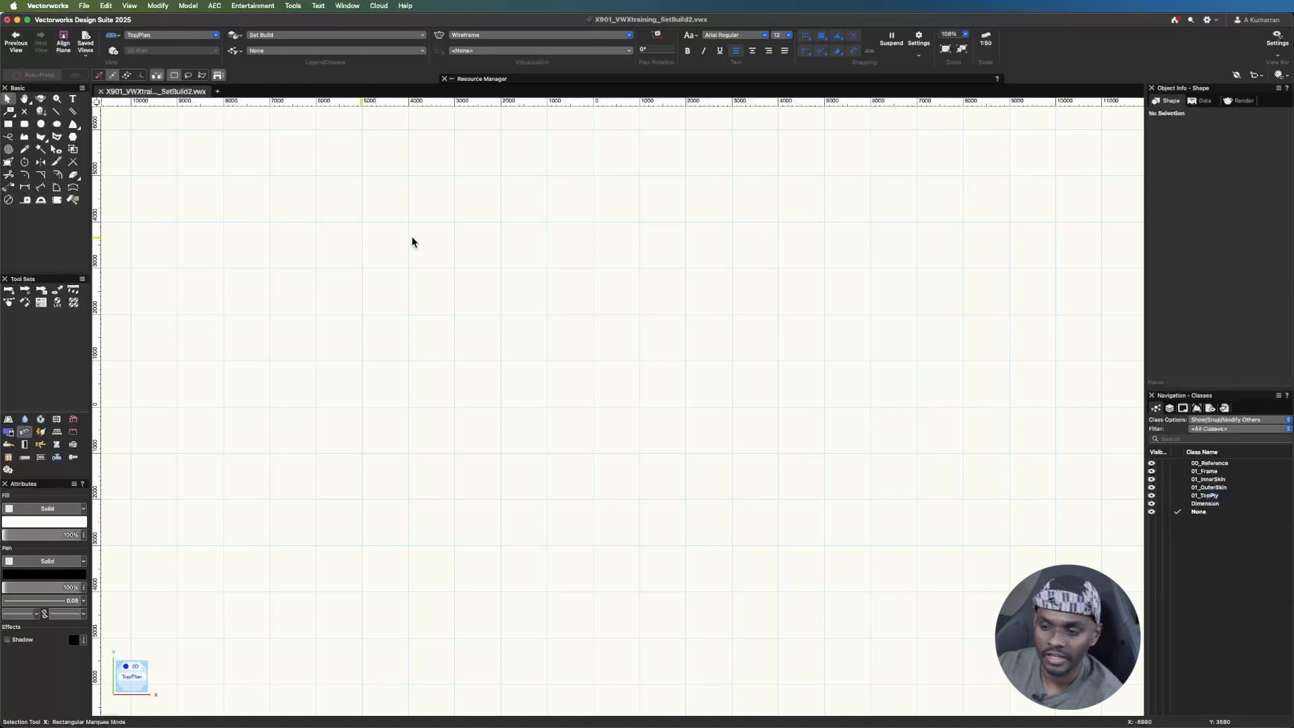
- Import the image file Air_Reference.jpg from the 05_References folder as a bitmap with PNG compression
click(85, 6)
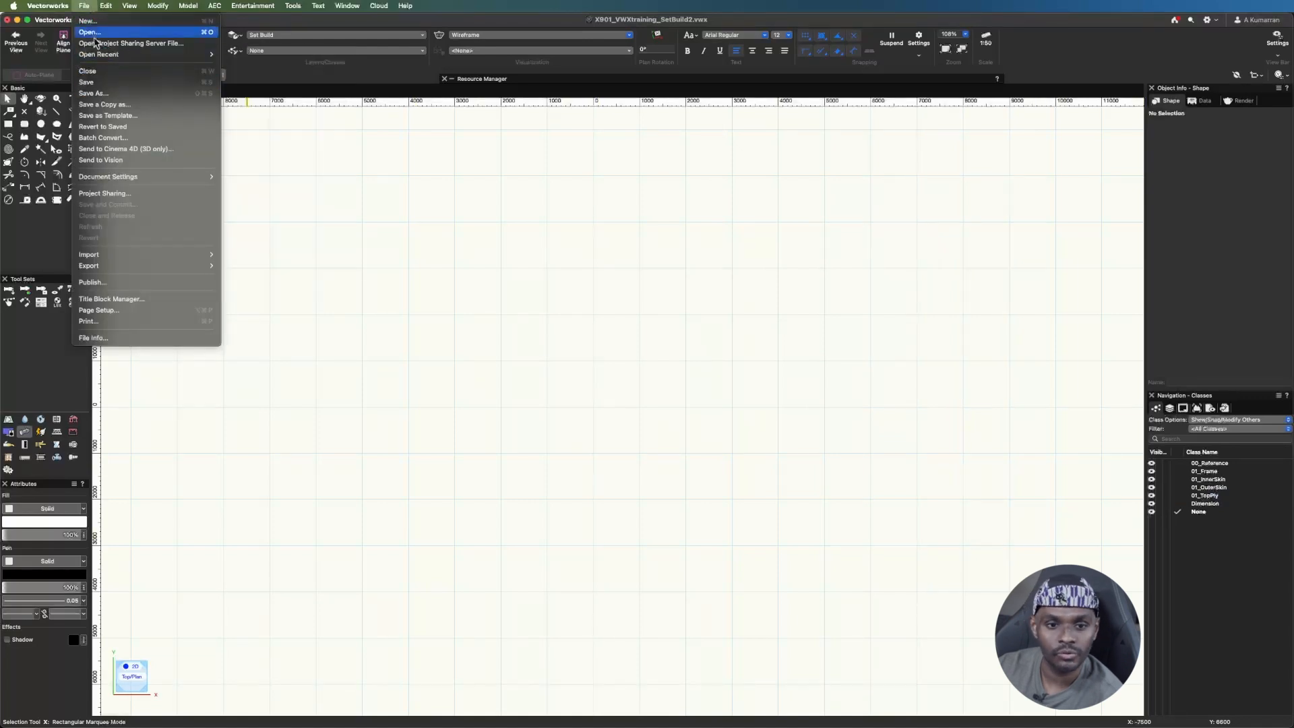
mouse_move(136, 256)
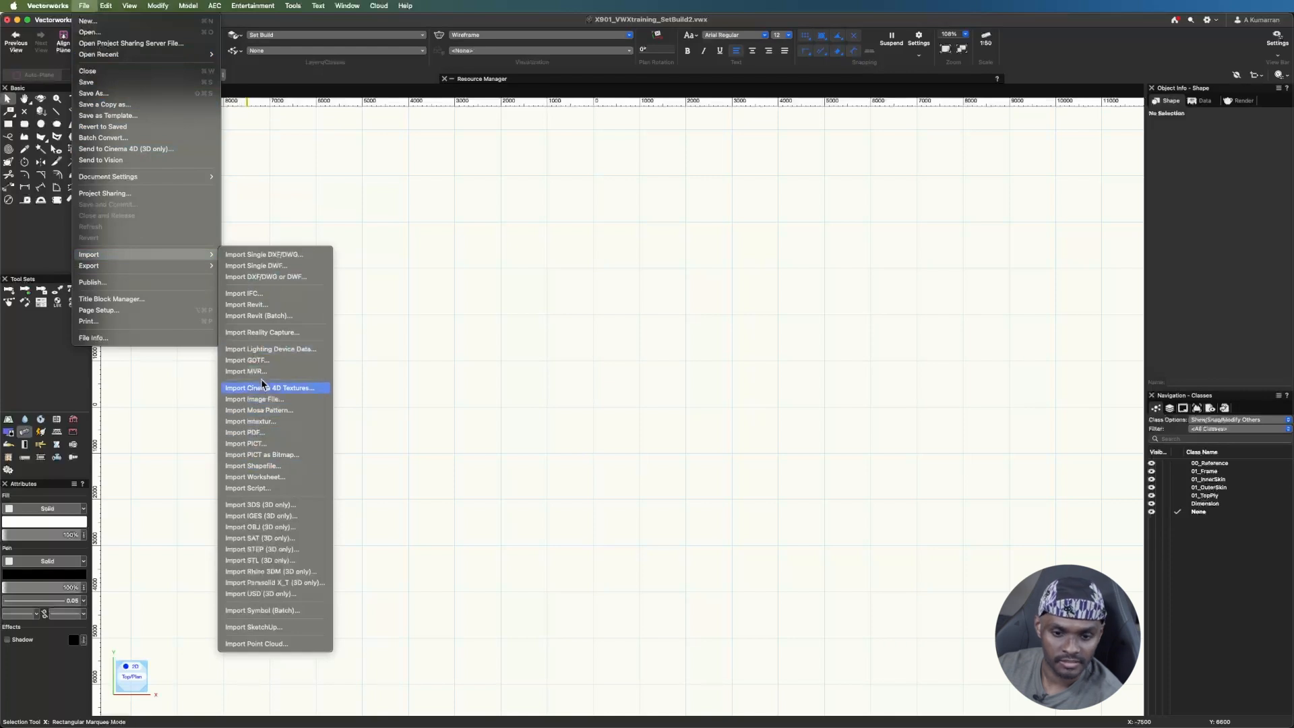
click(269, 402)
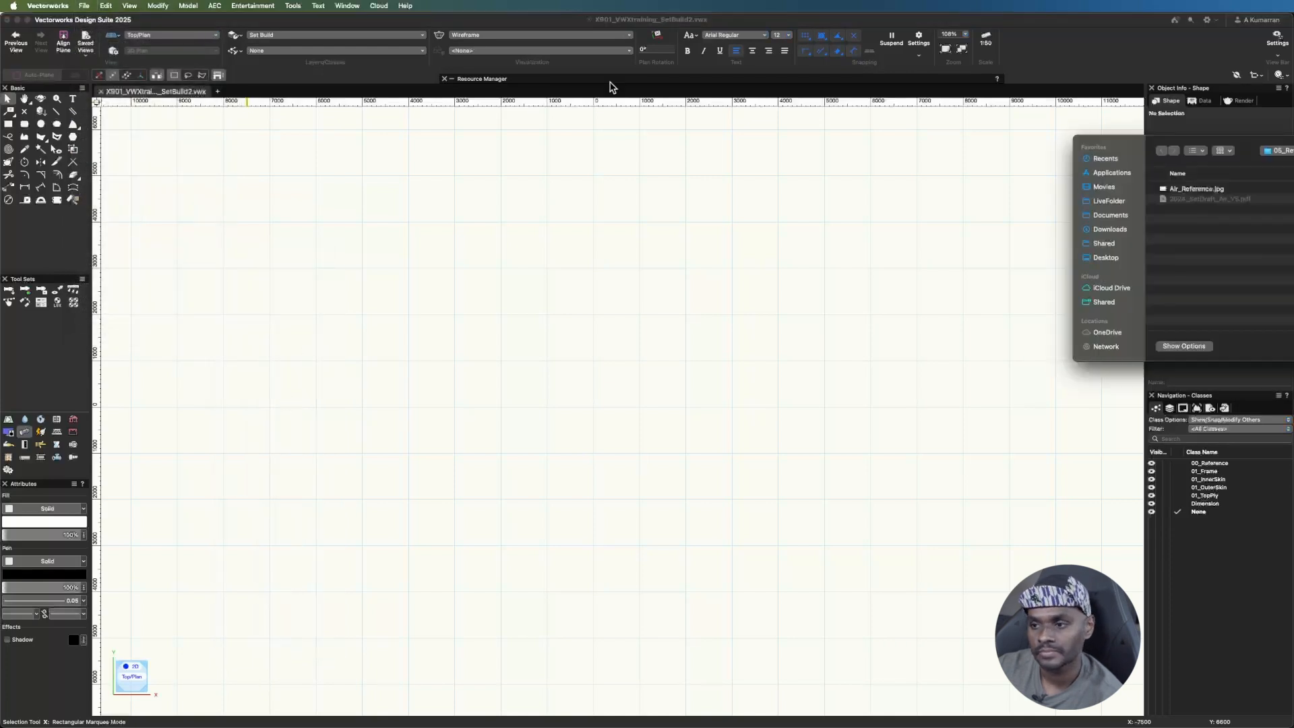
click(1272, 159)
click(1277, 161)
drag(1260, 168, 779, 149)
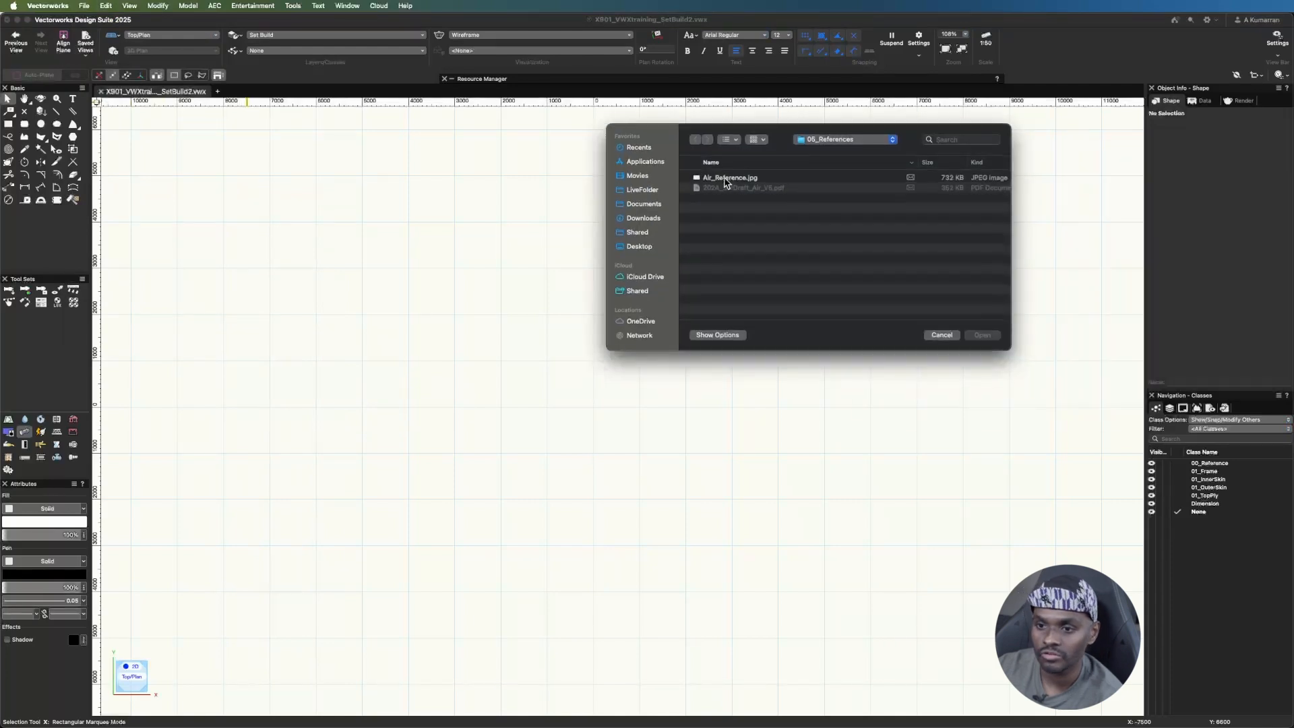
click(753, 178)
click(935, 272)
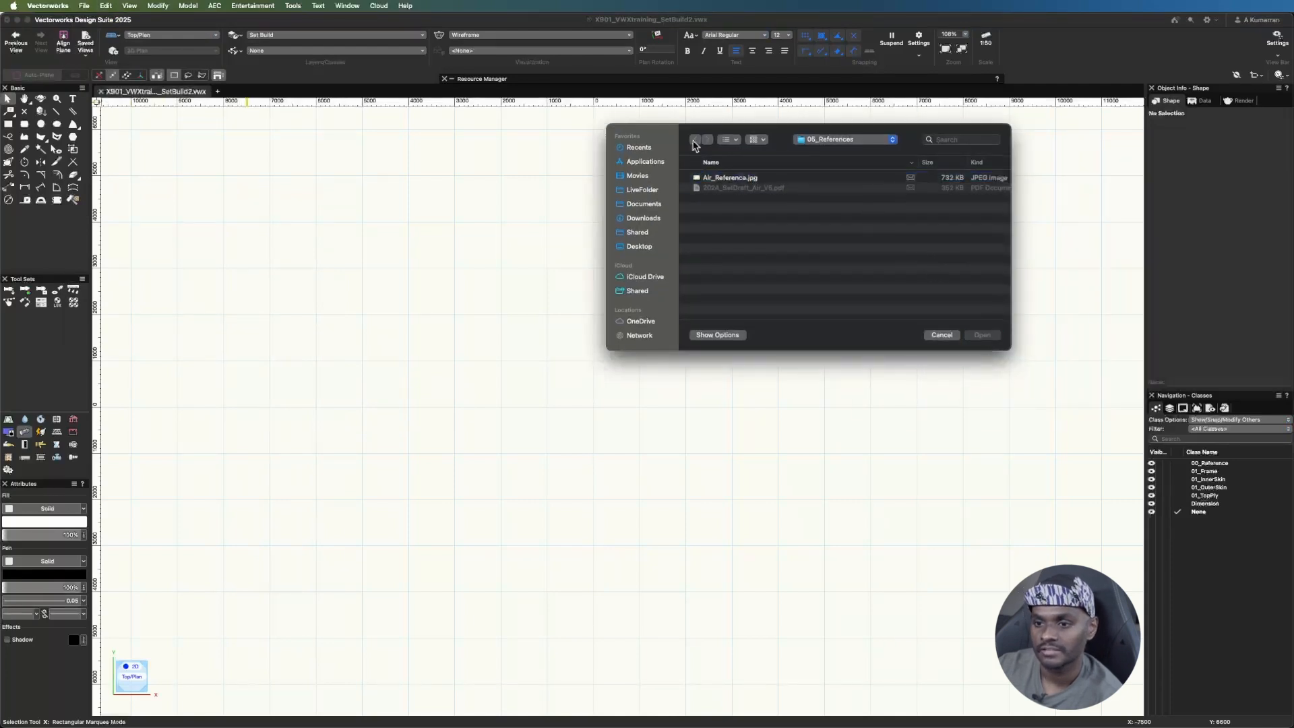
click(743, 178)
click(984, 334)
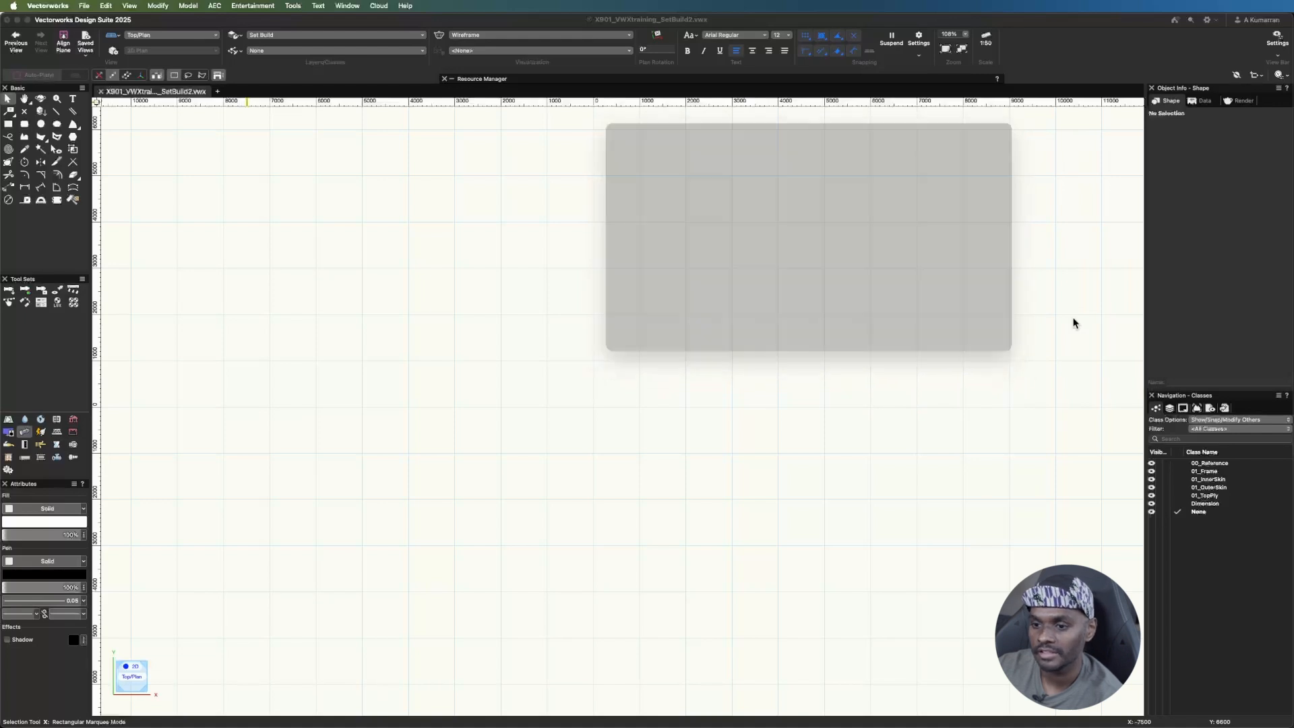
drag(1292, 99, 735, 129)
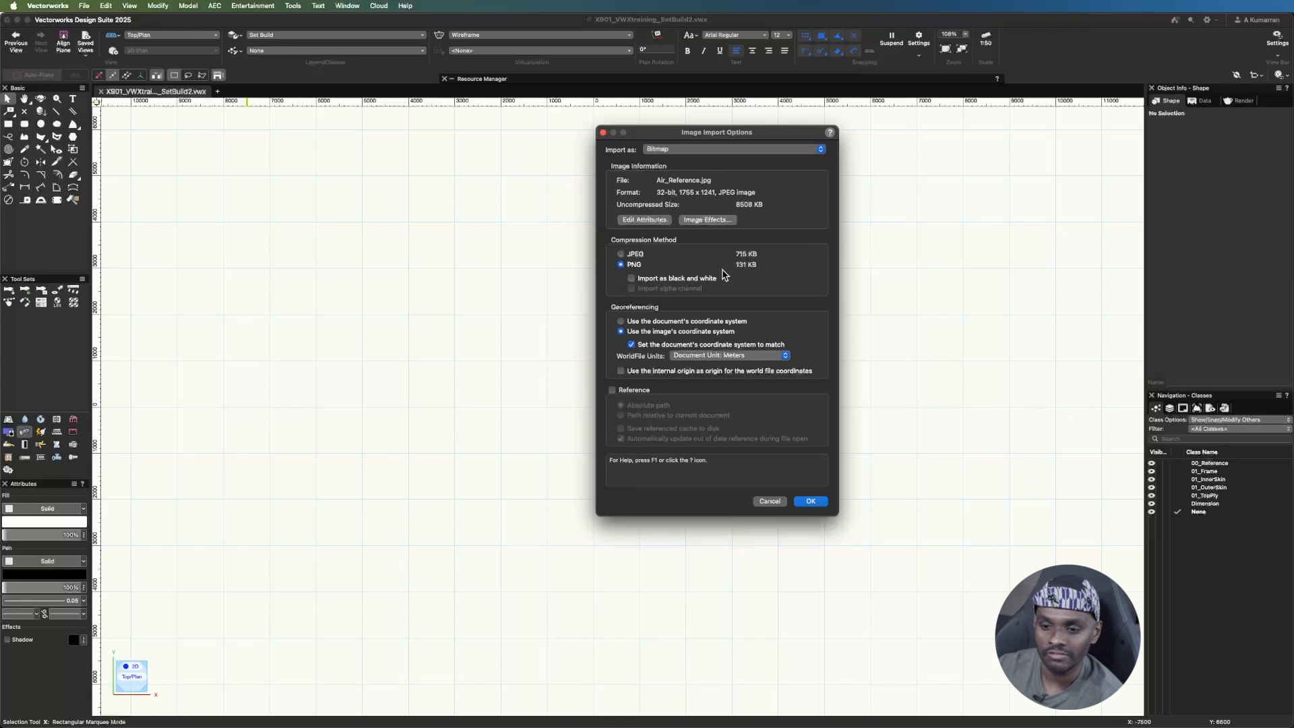
click(811, 501)
scroll(758, 429, down, 10)
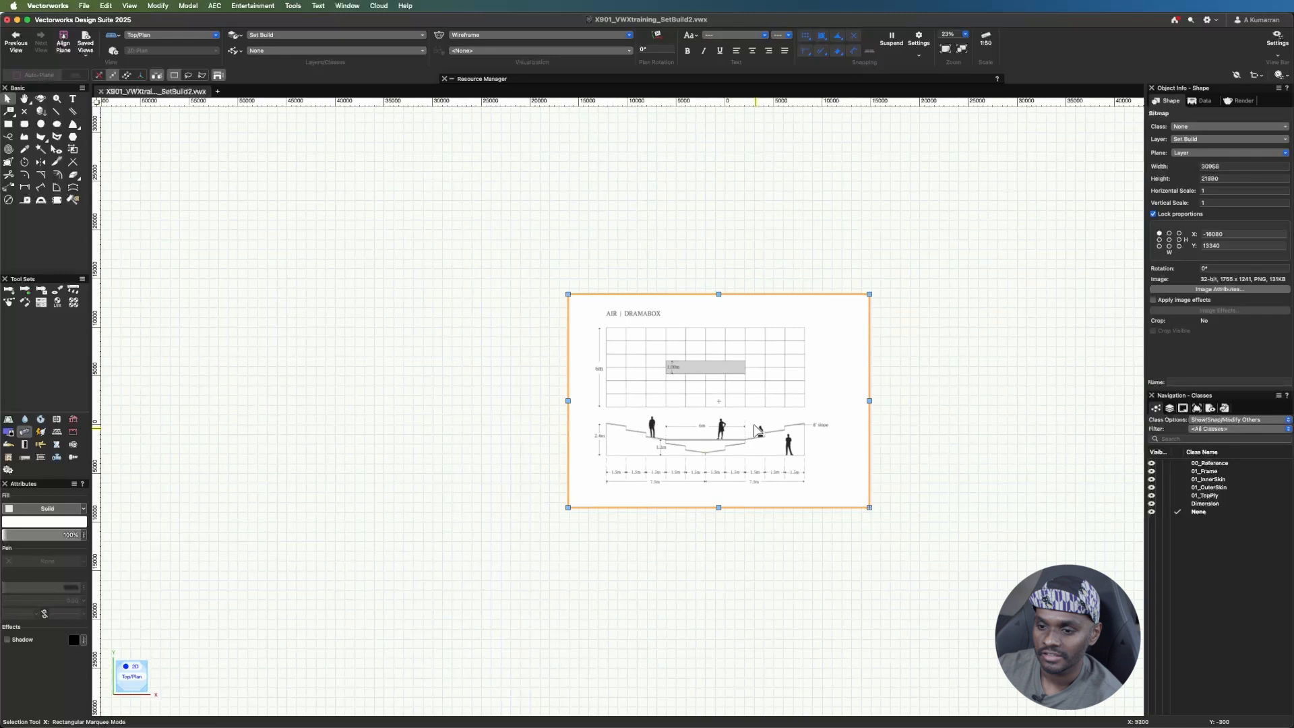
click(905, 479)
scroll(720, 399, up, 3)
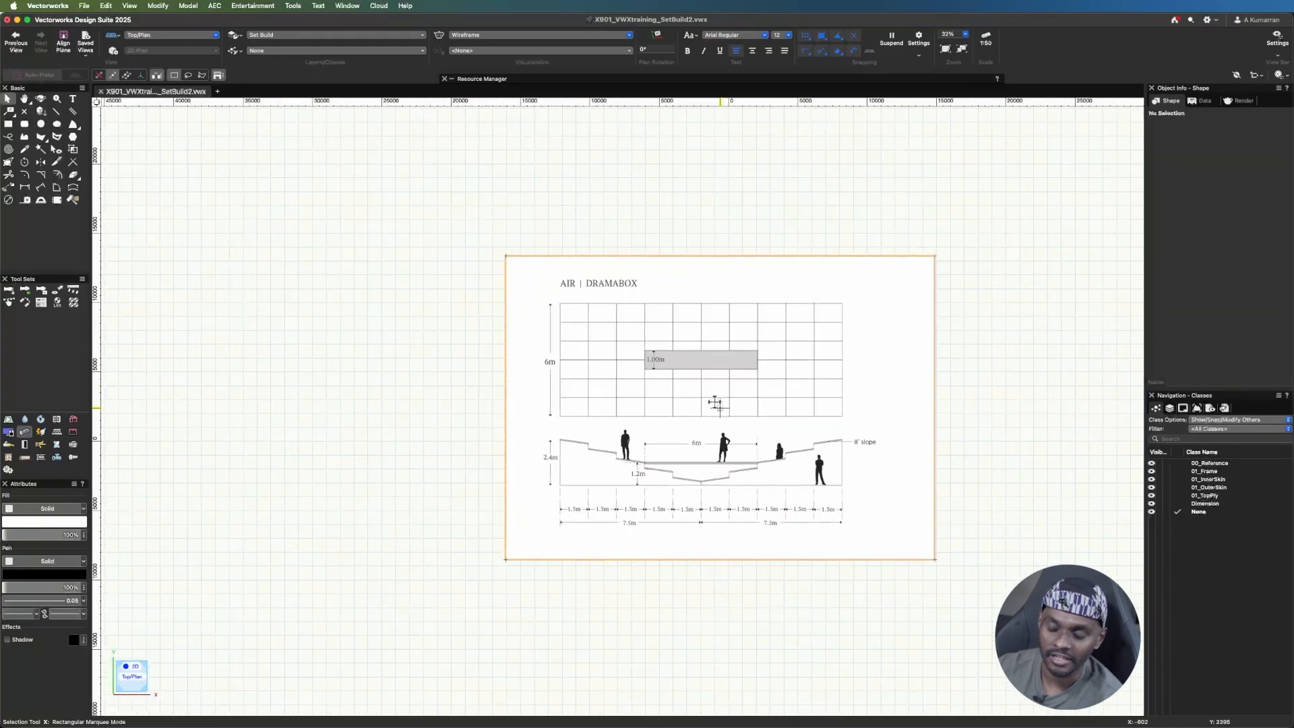
- Scale the reference image symmetrically by distance, picking the plan grid's 6m side as the current distance and using 6000 as the new distance
click(795, 412)
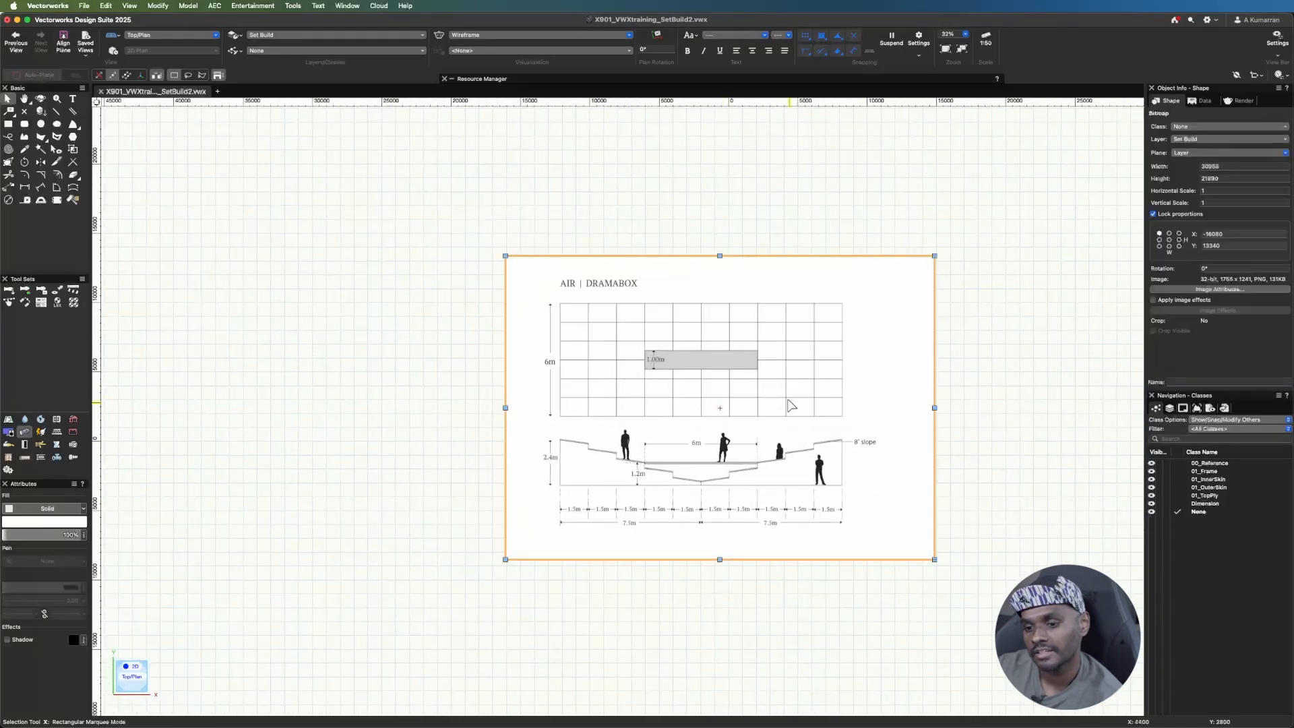
scroll(682, 456, up, 4)
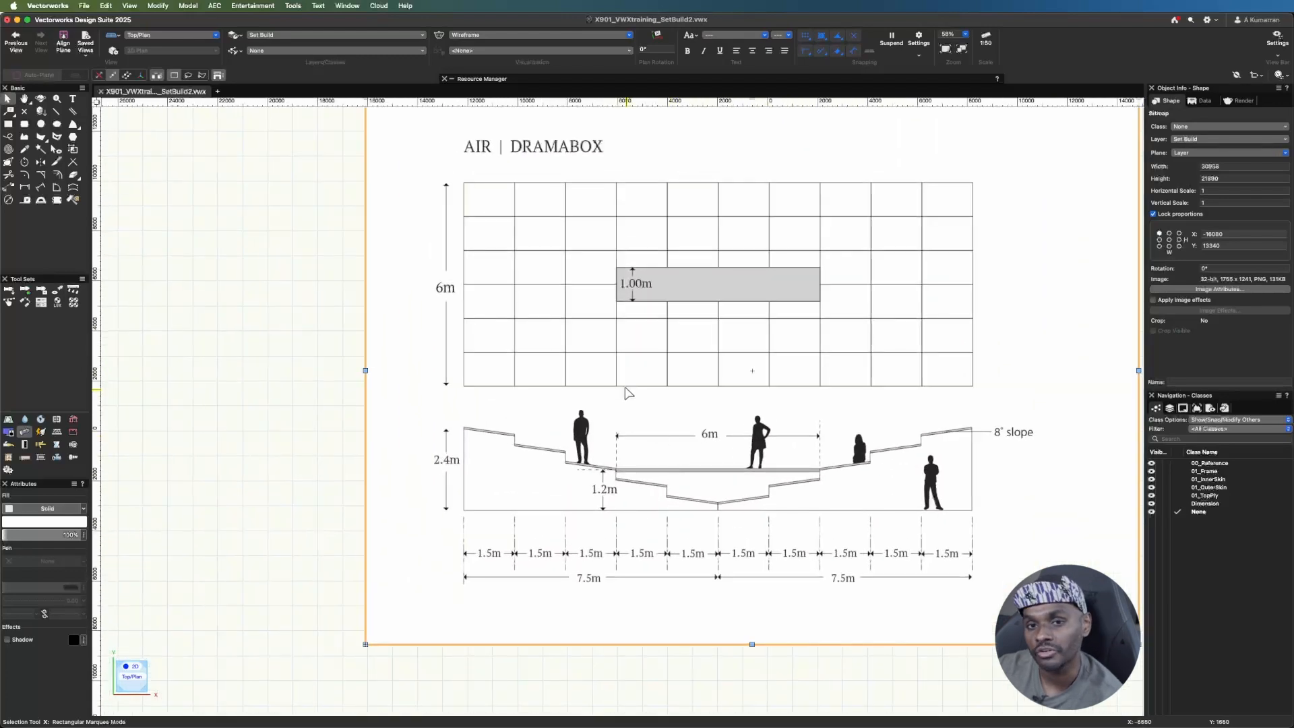
scroll(487, 630, down, 2)
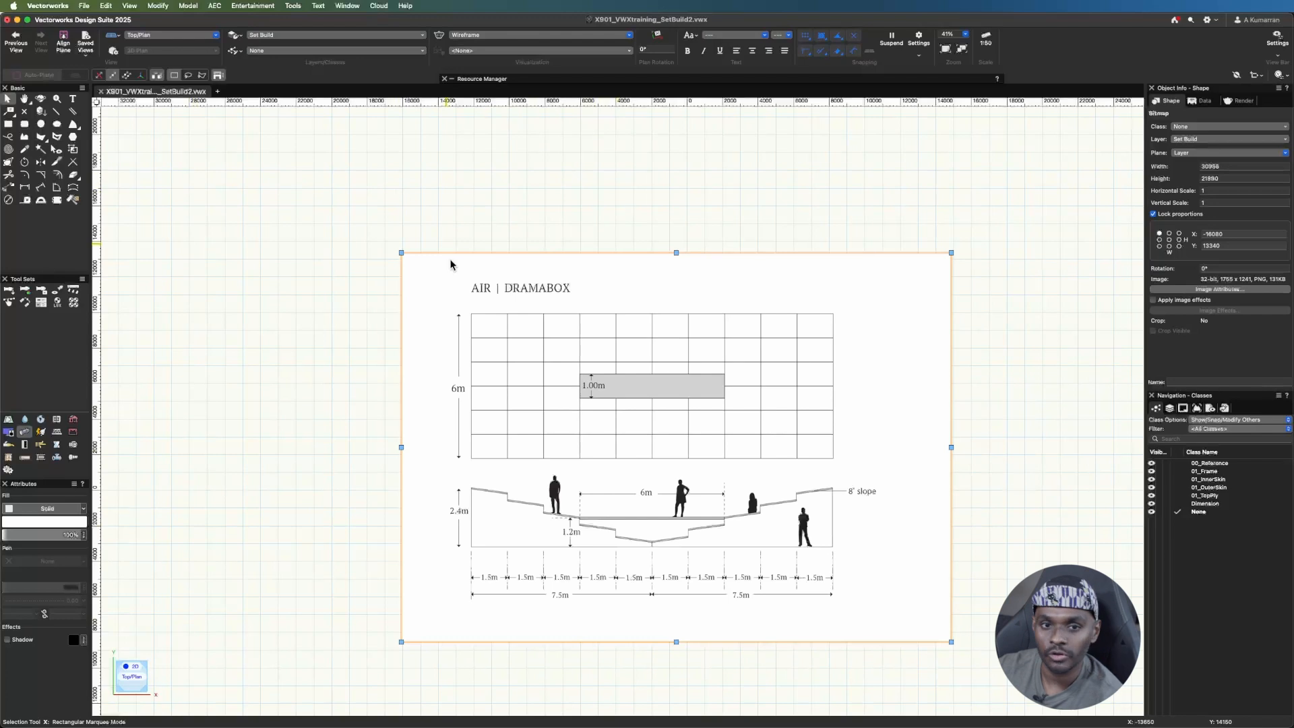
click(161, 6)
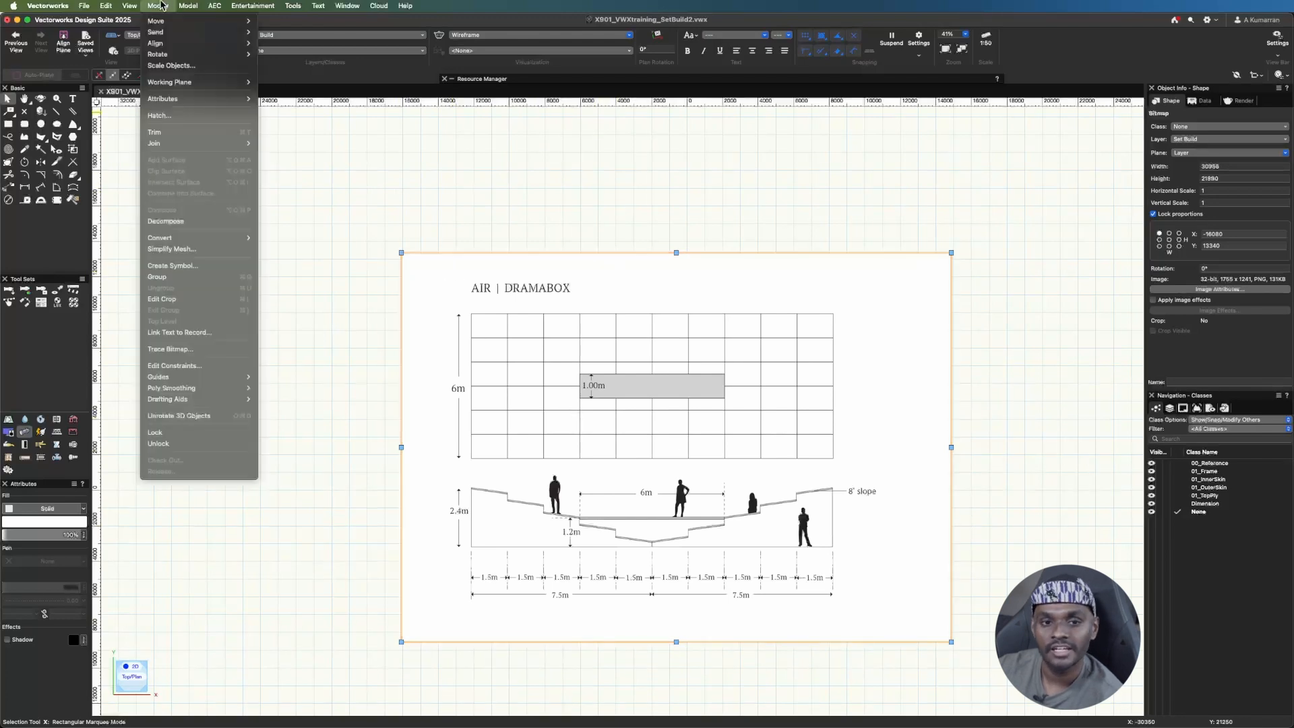
click(164, 65)
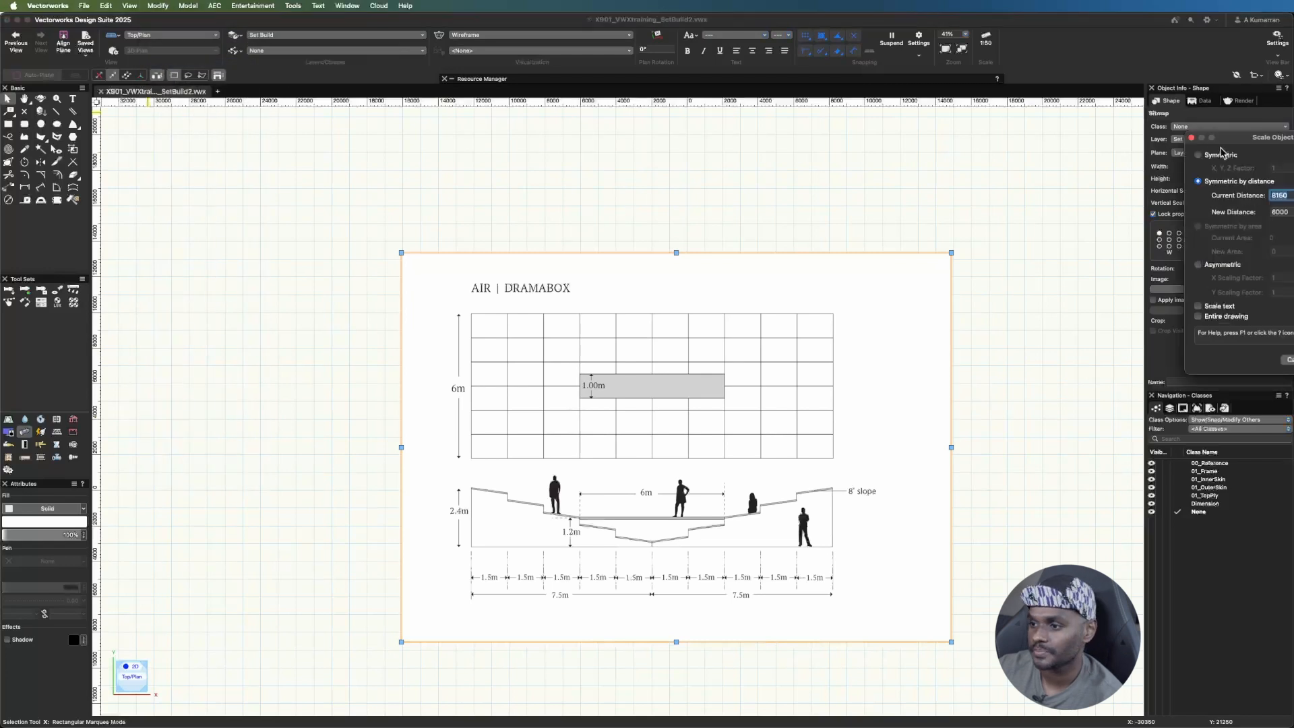
drag(1200, 140, 964, 118)
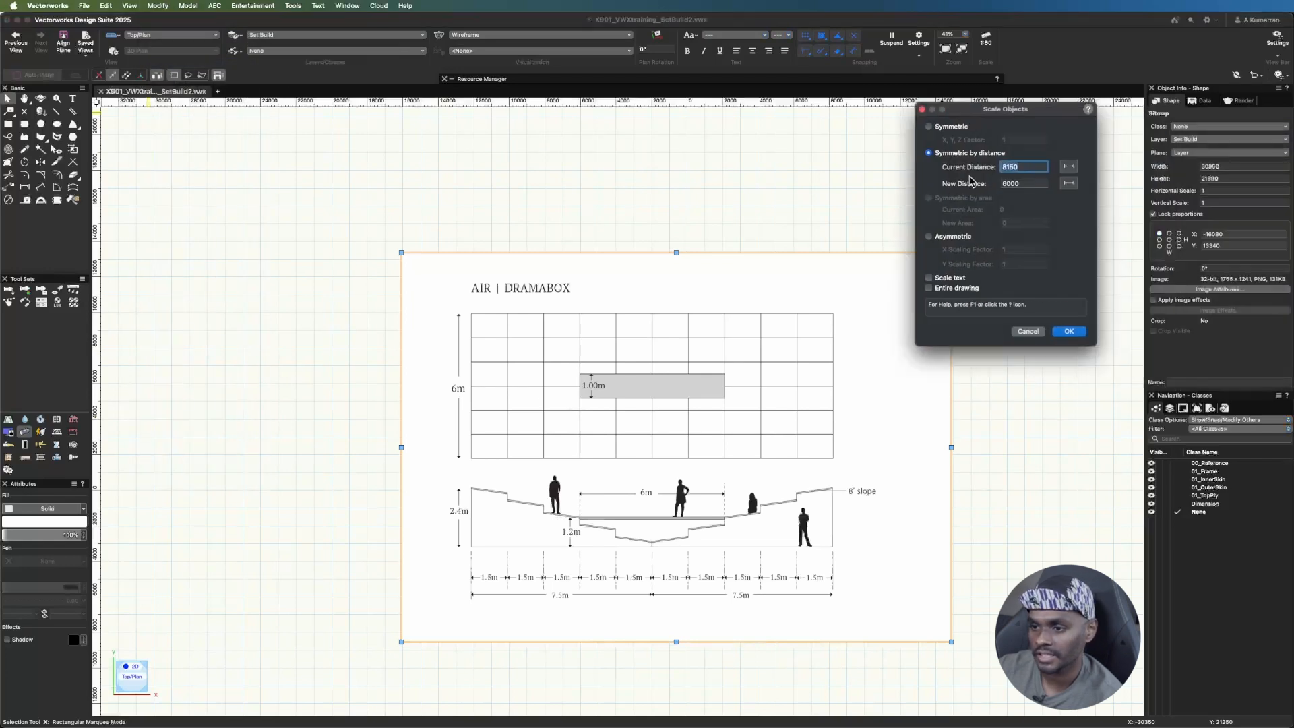
click(1069, 168)
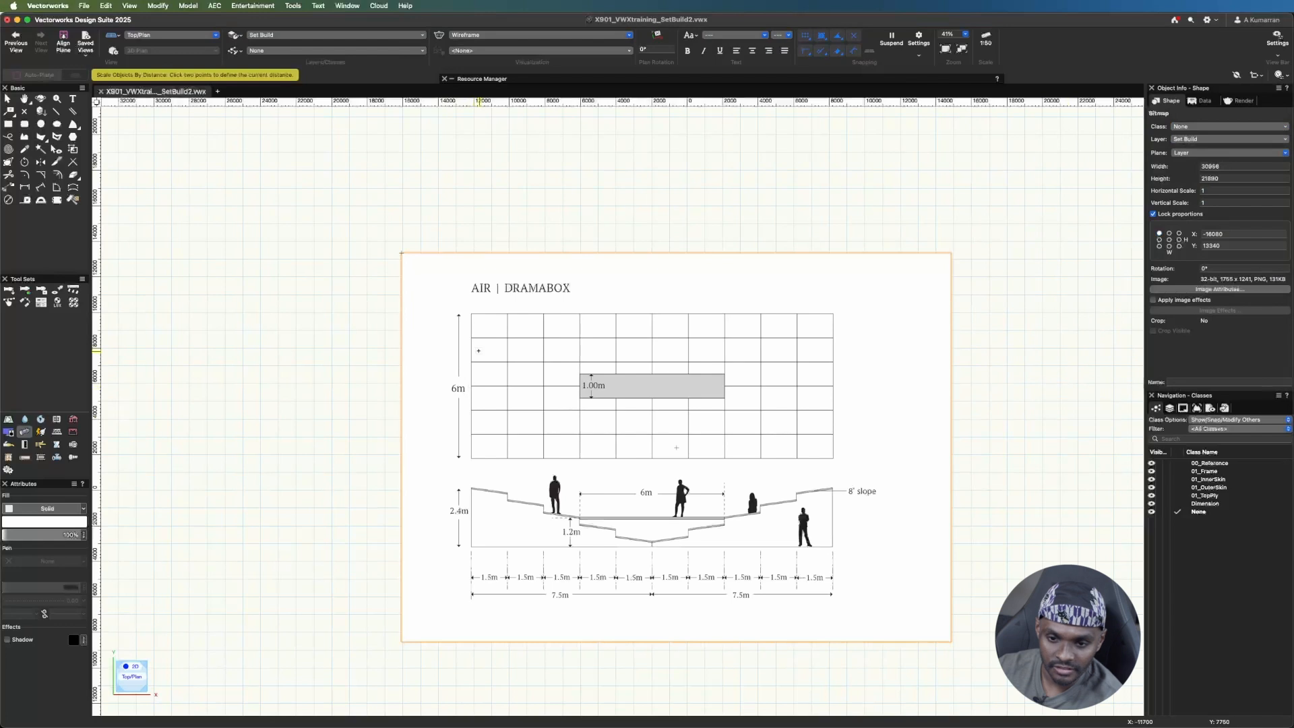
click(471, 314)
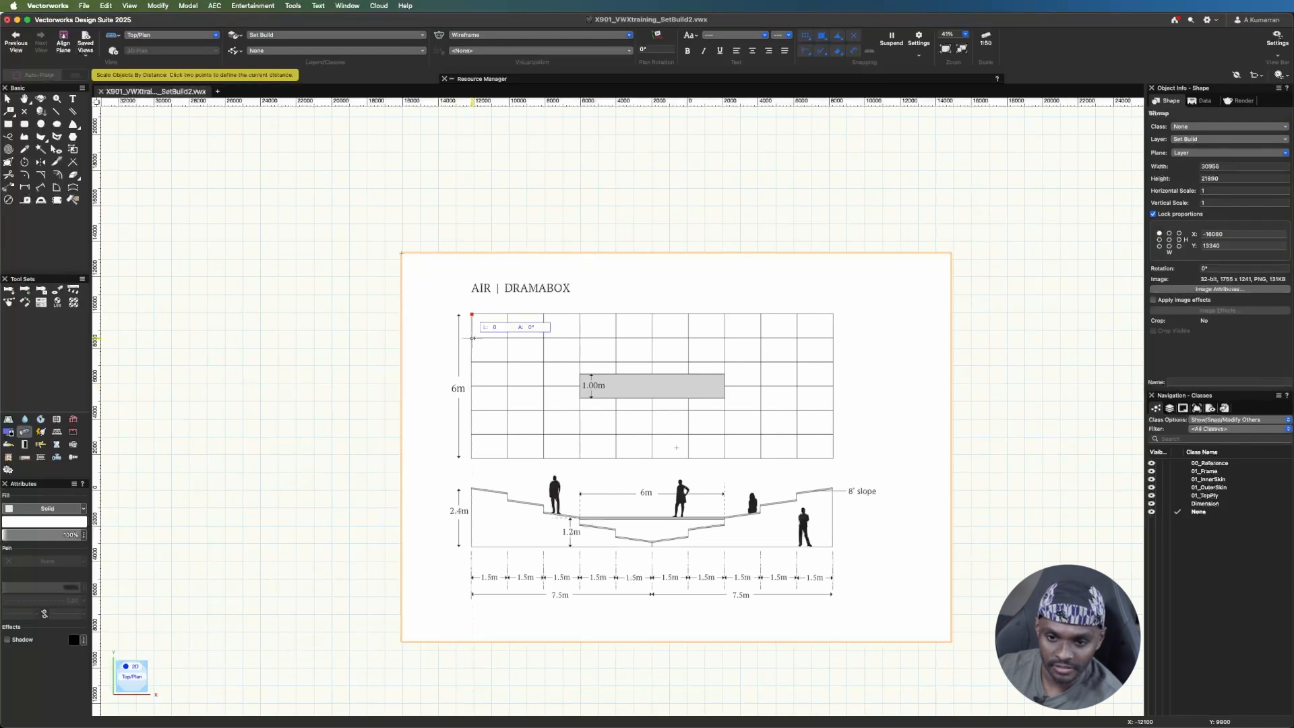
click(472, 458)
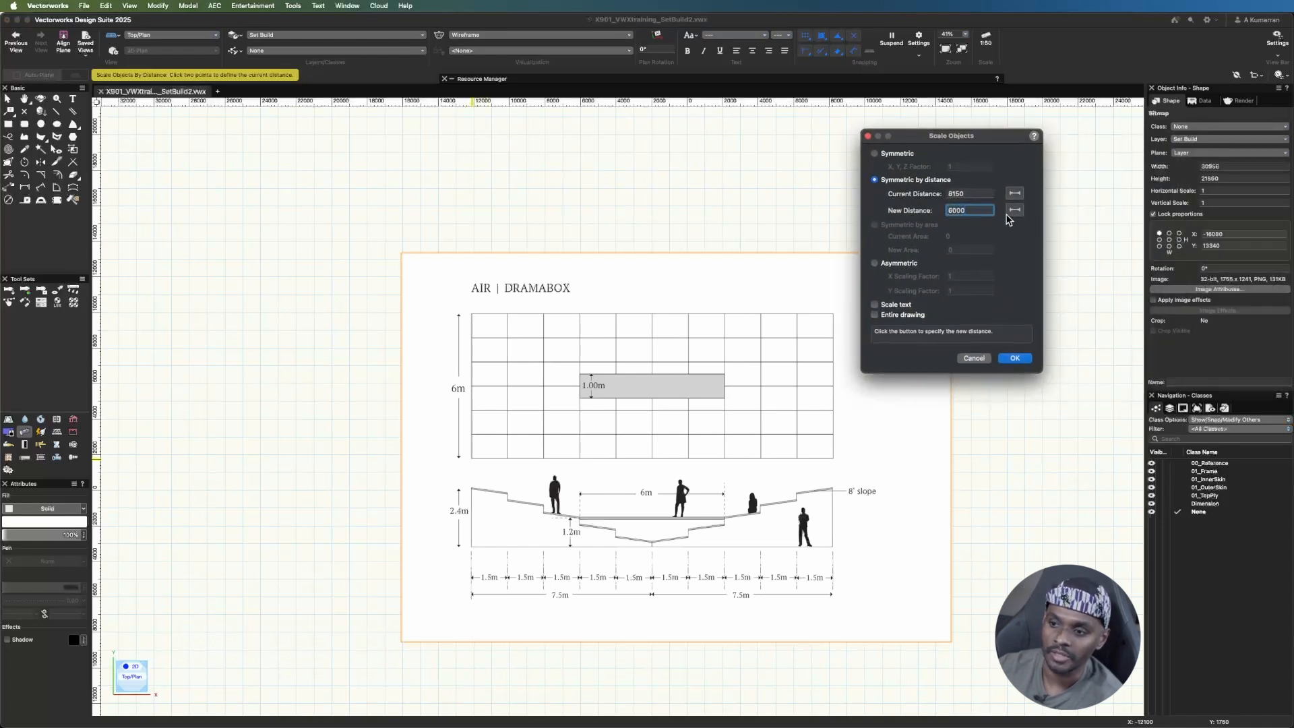
click(1014, 358)
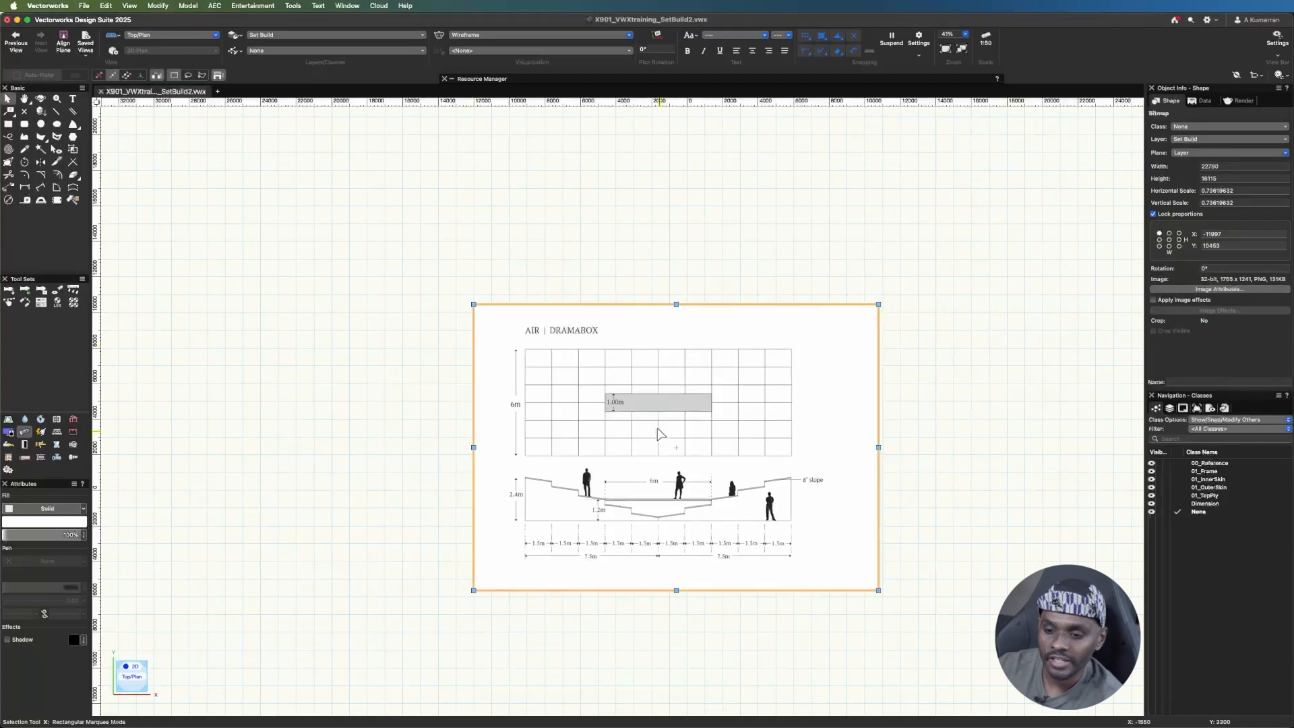
- Position the reference image by its centre point at X 0 and Y 0
click(1169, 240)
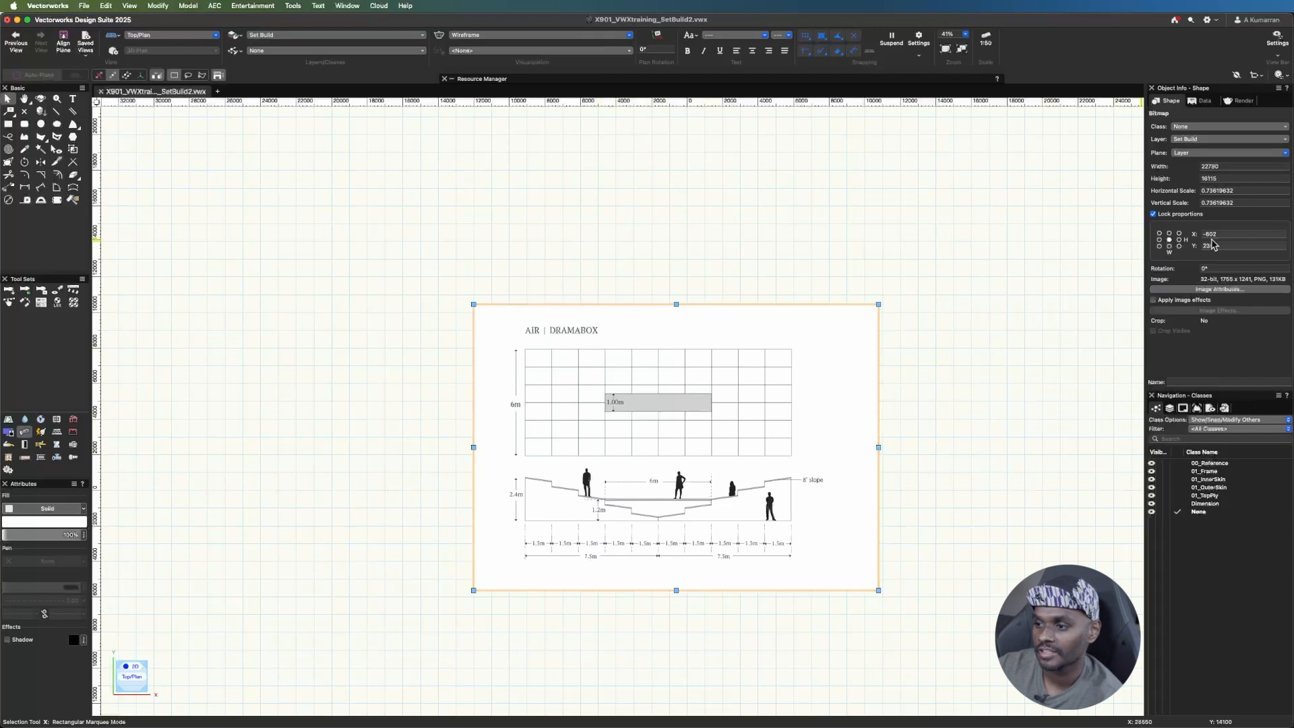
text(0)
key(Return)
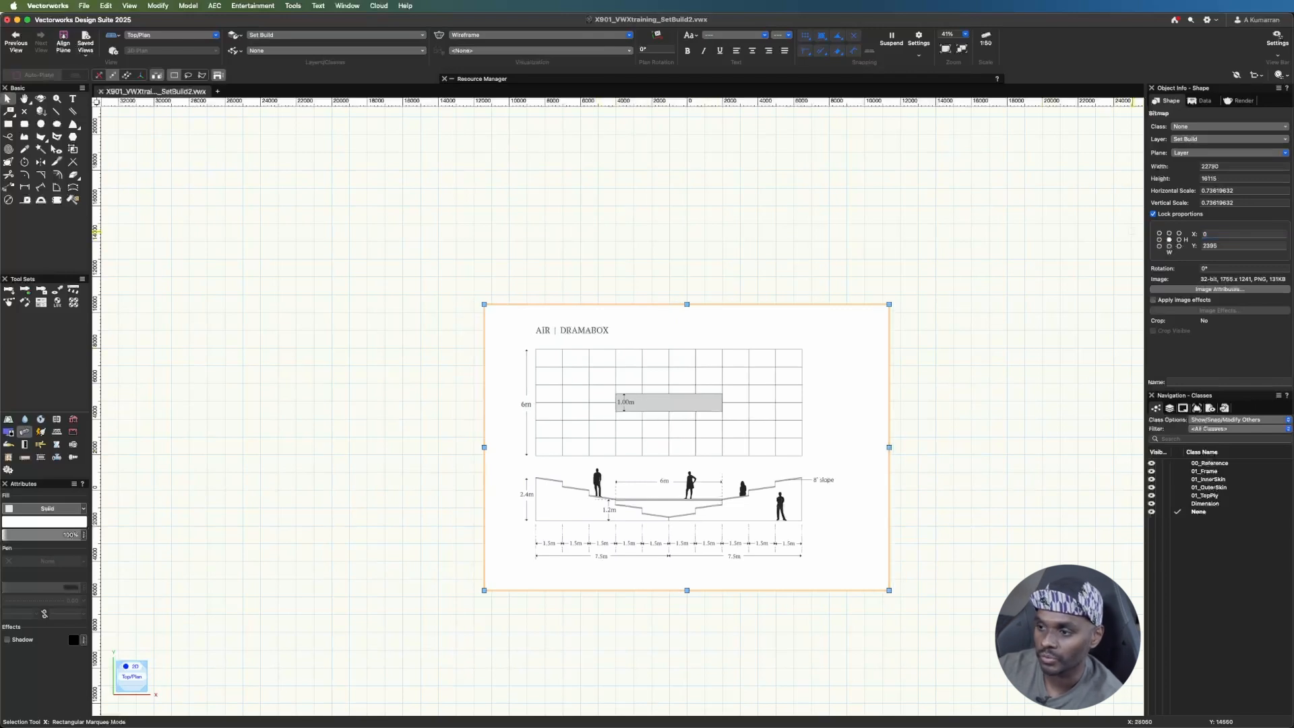
key(Tab)
text(0)
key(Return)
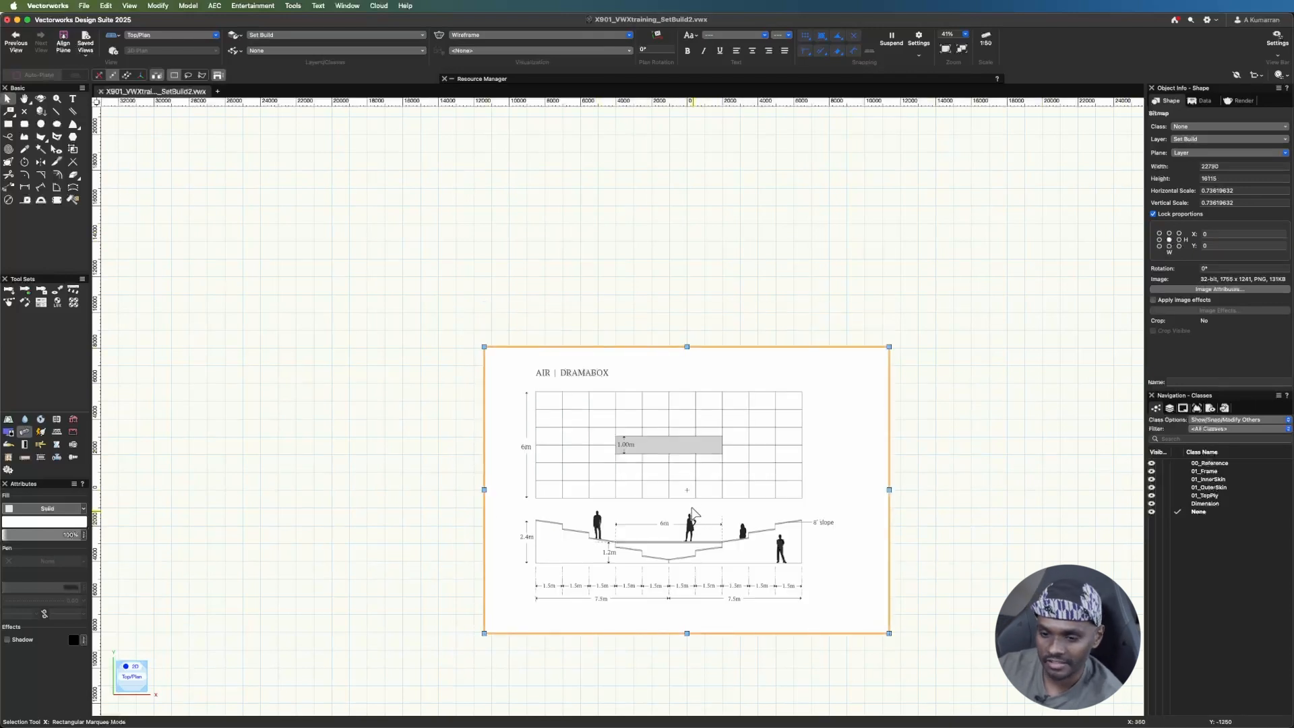
- Move the reference image straight up from the origin to a centre Y of about 13300, then deselect it
drag(687, 489, 682, 253)
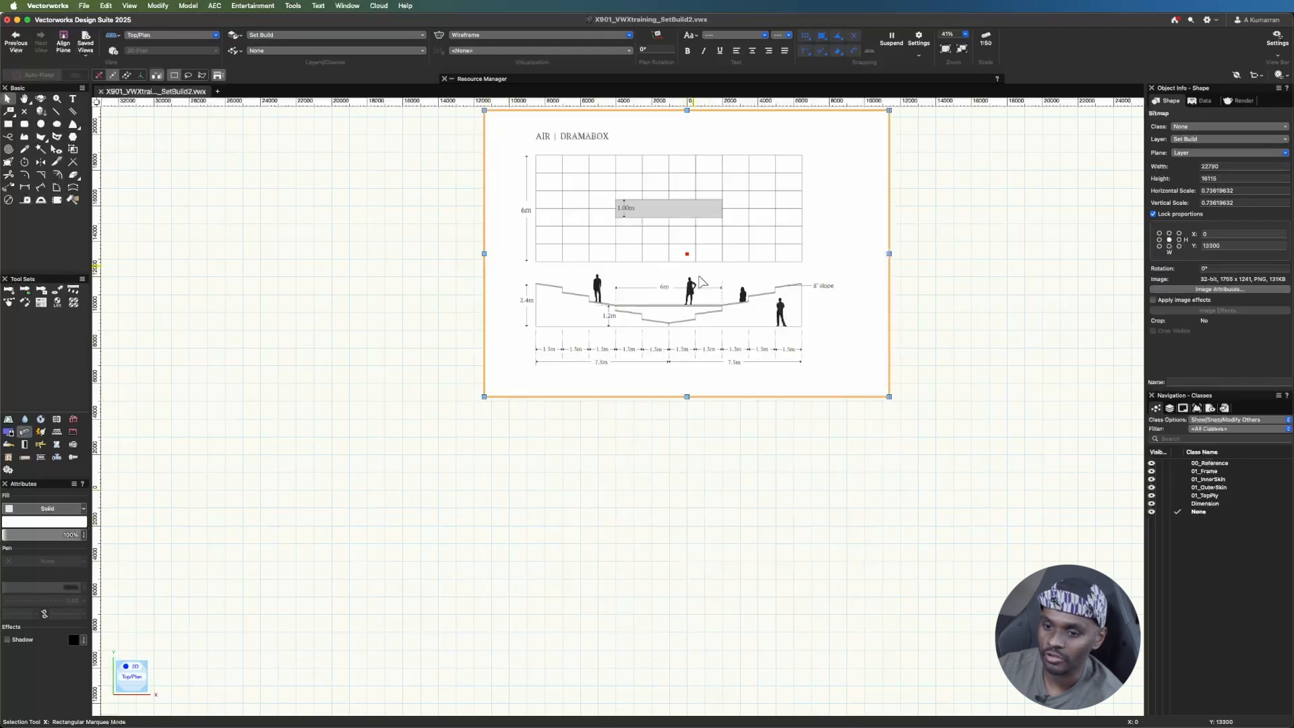
click(754, 594)
scroll(766, 411, down, 1)
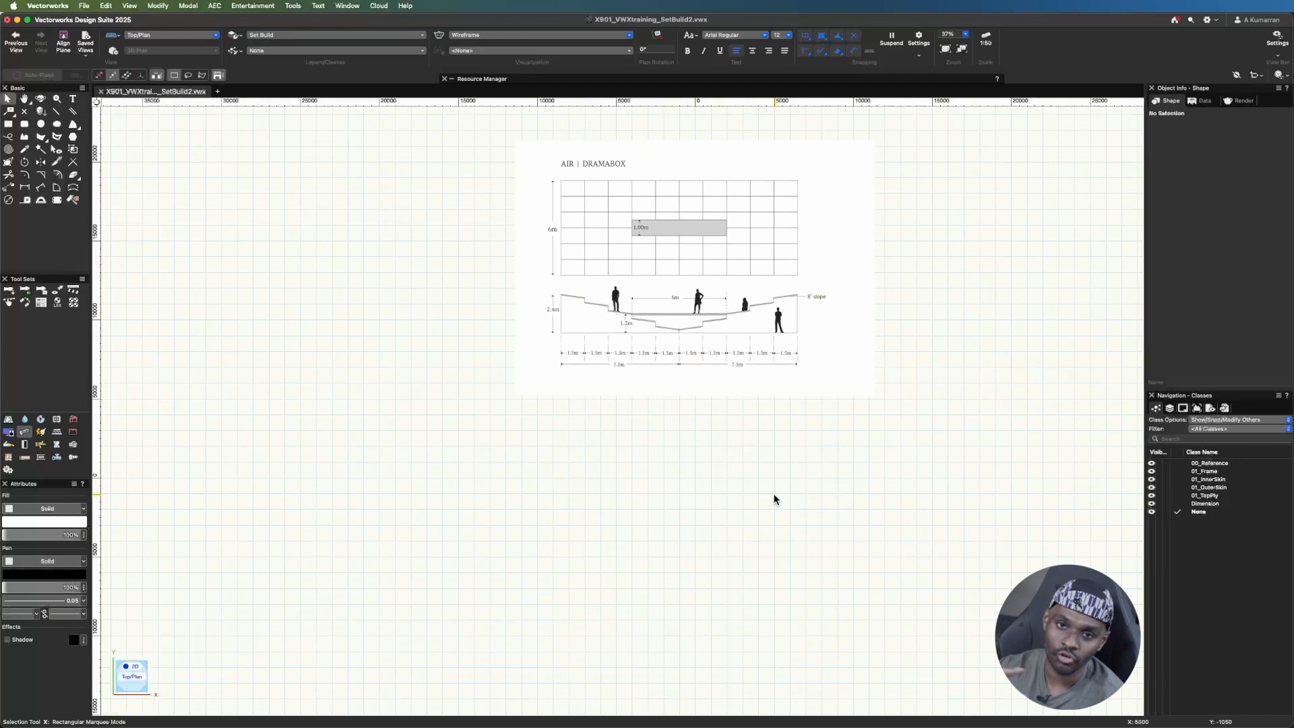
- Assign the reference image to the 00_Reference class and the Reference design layer
click(719, 253)
click(1201, 128)
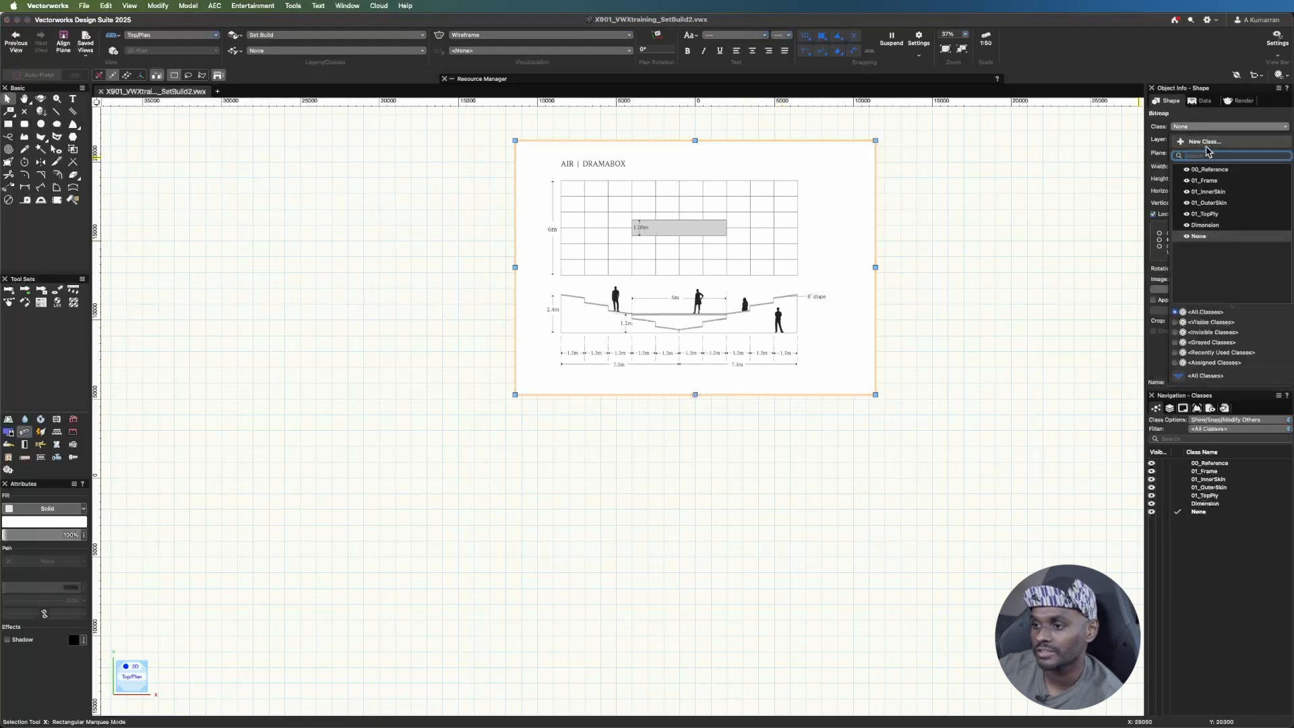
click(1214, 169)
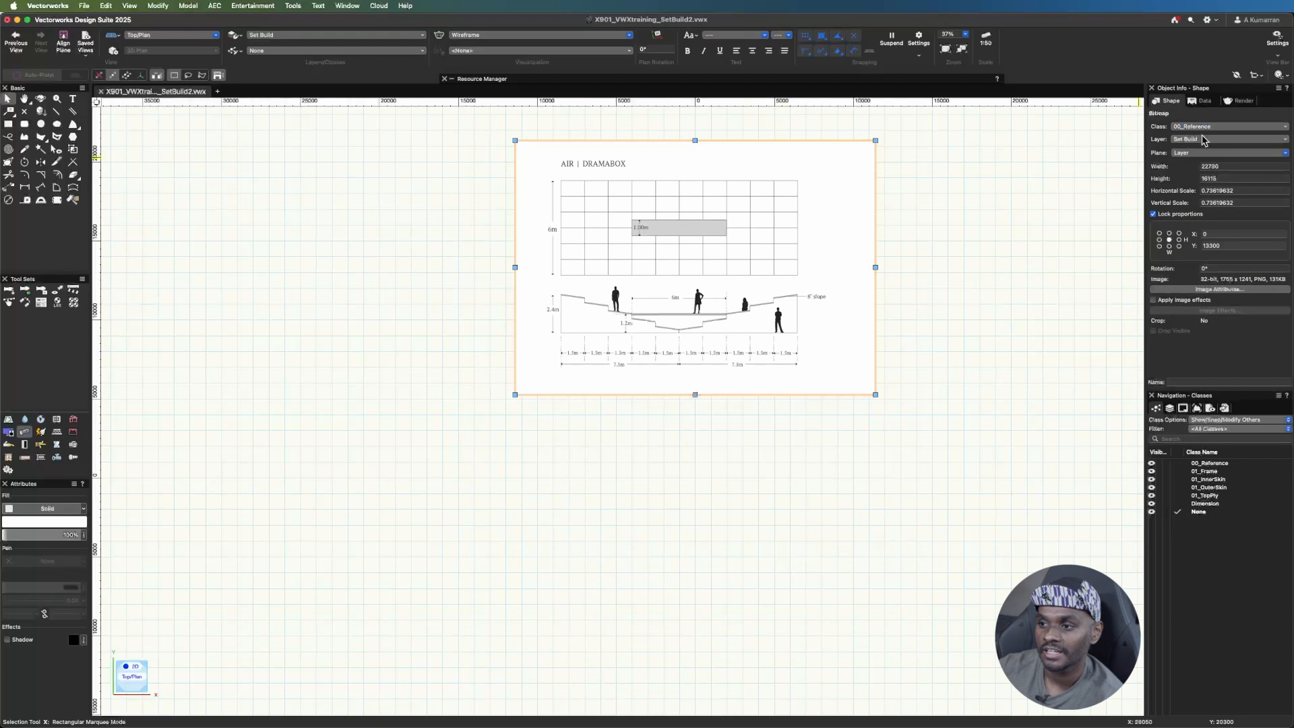
click(1205, 139)
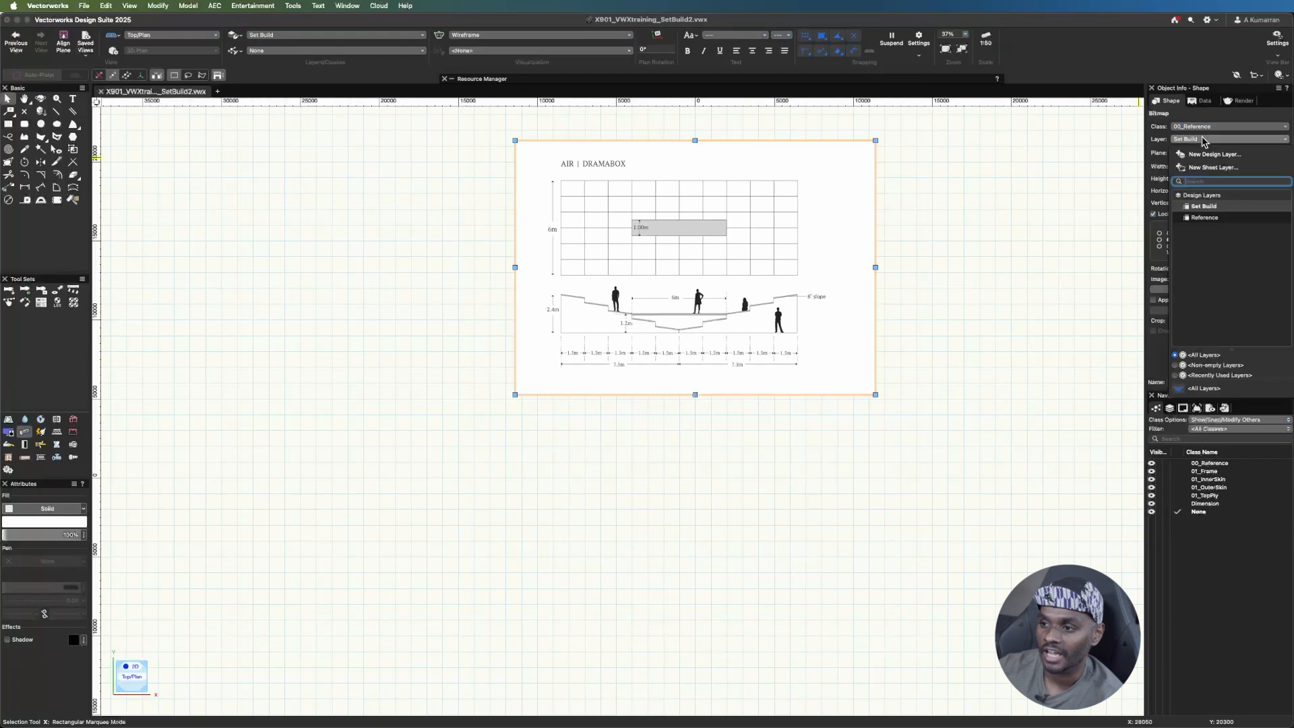
click(1205, 218)
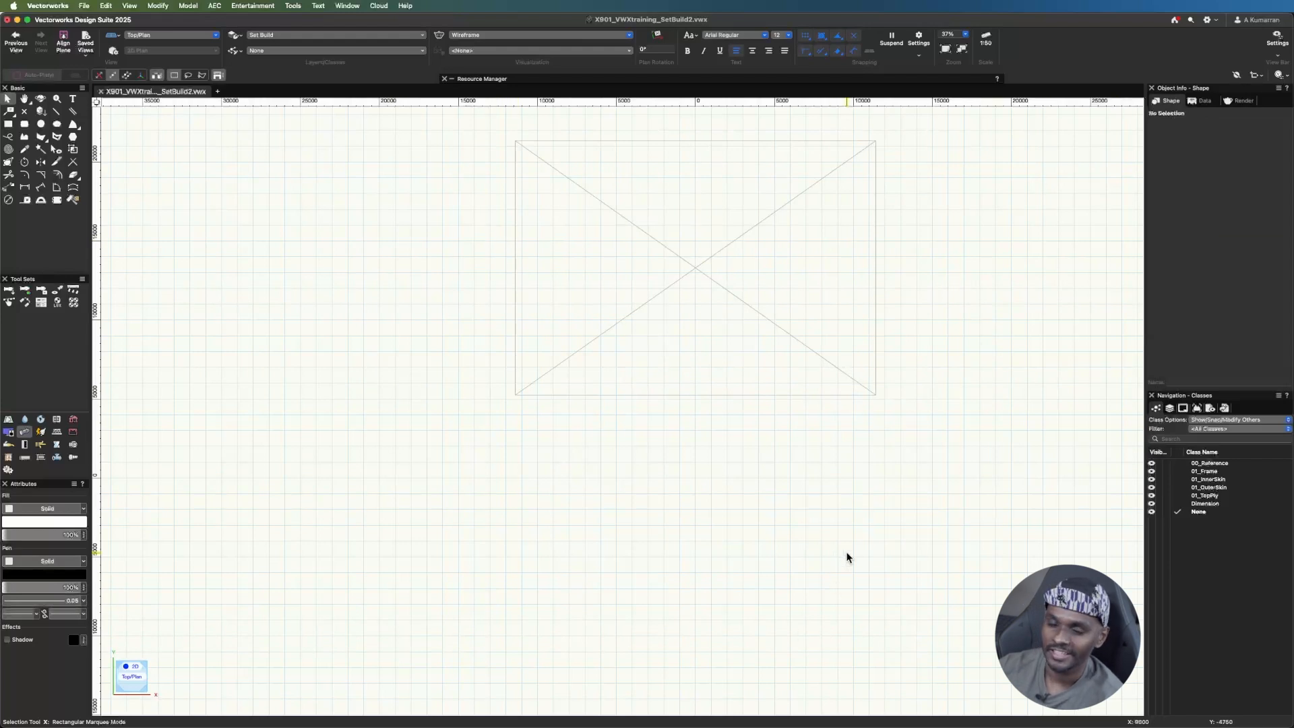
- Set the design layer options to Show/Snap Others
click(1184, 410)
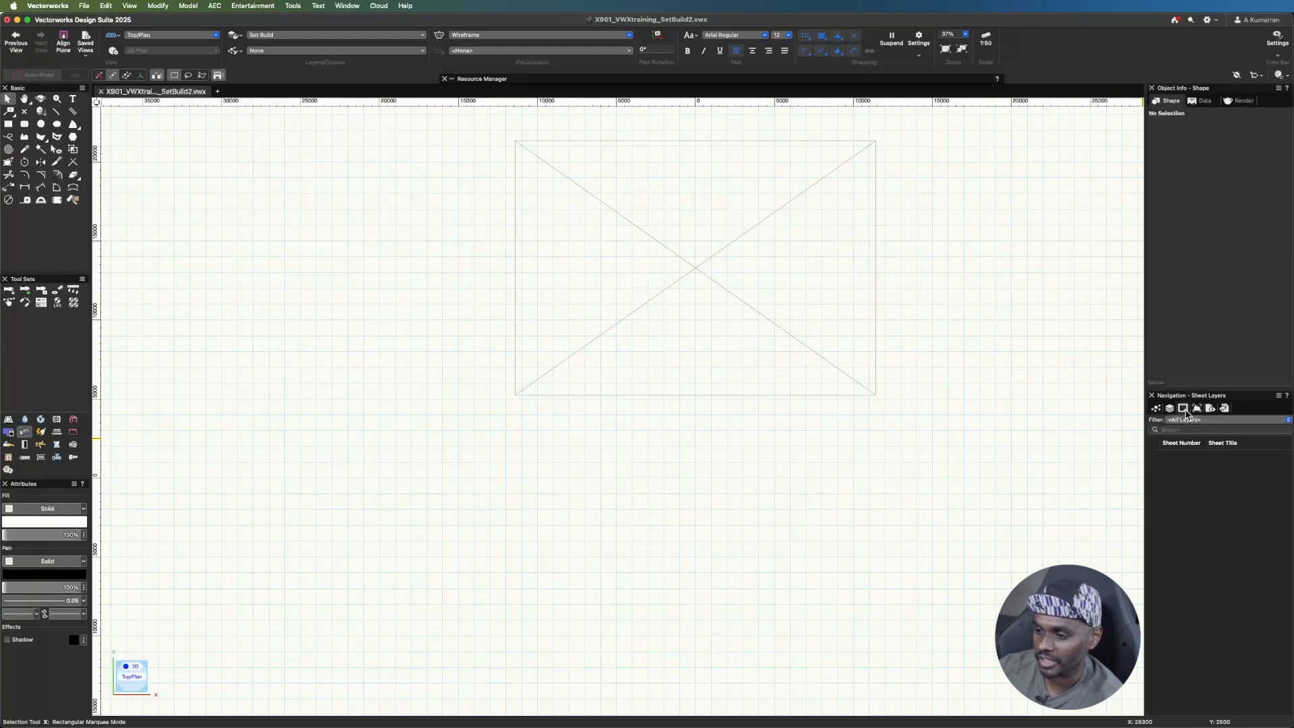
click(1155, 409)
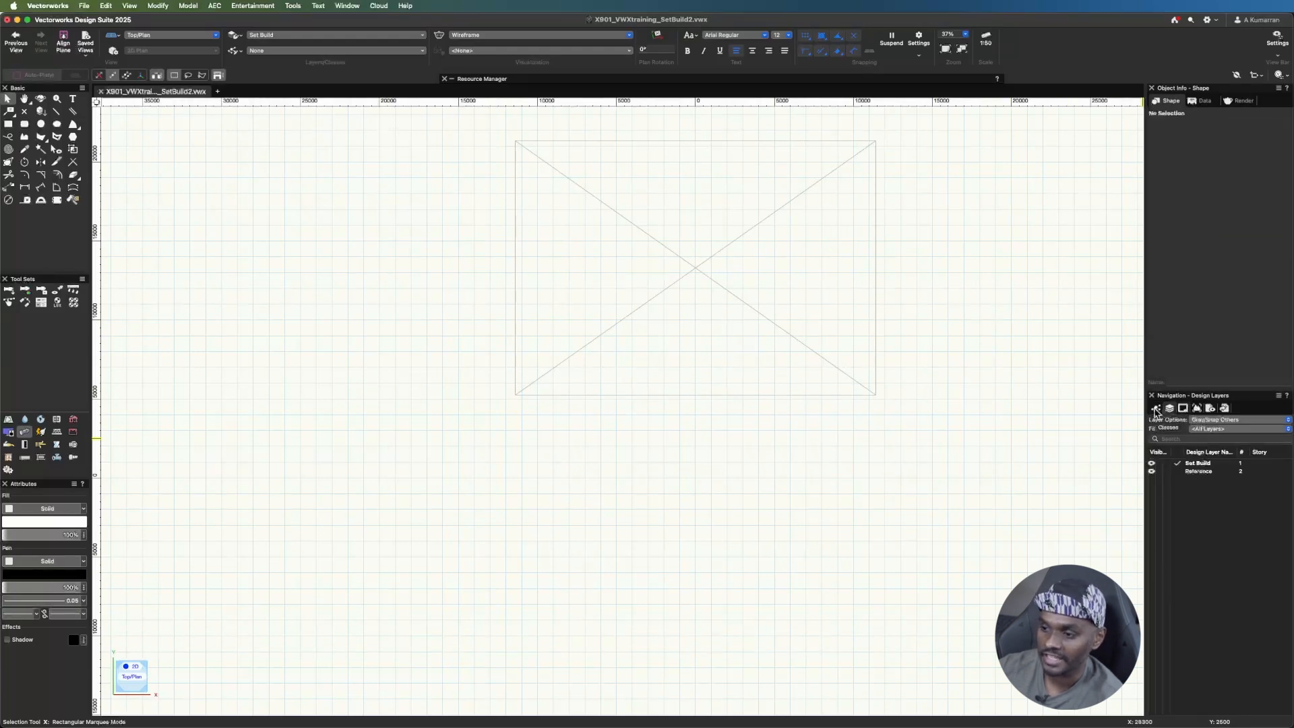
click(1254, 421)
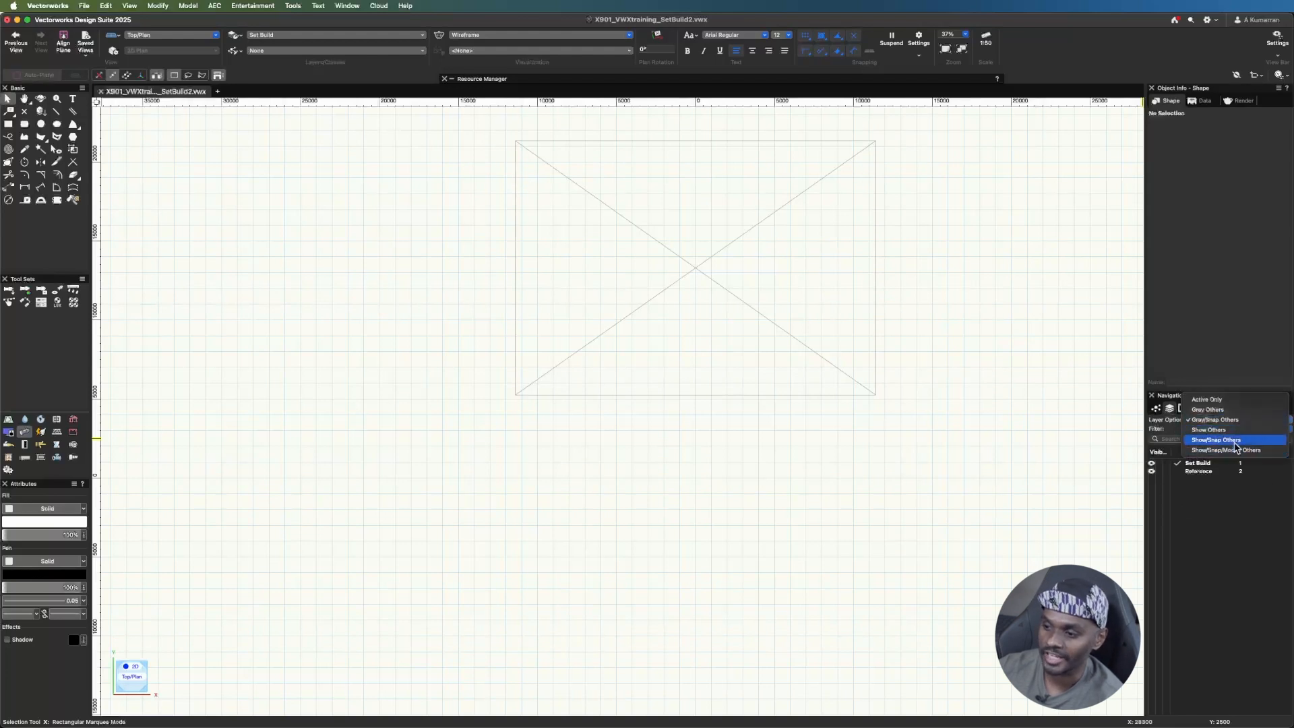
click(1237, 440)
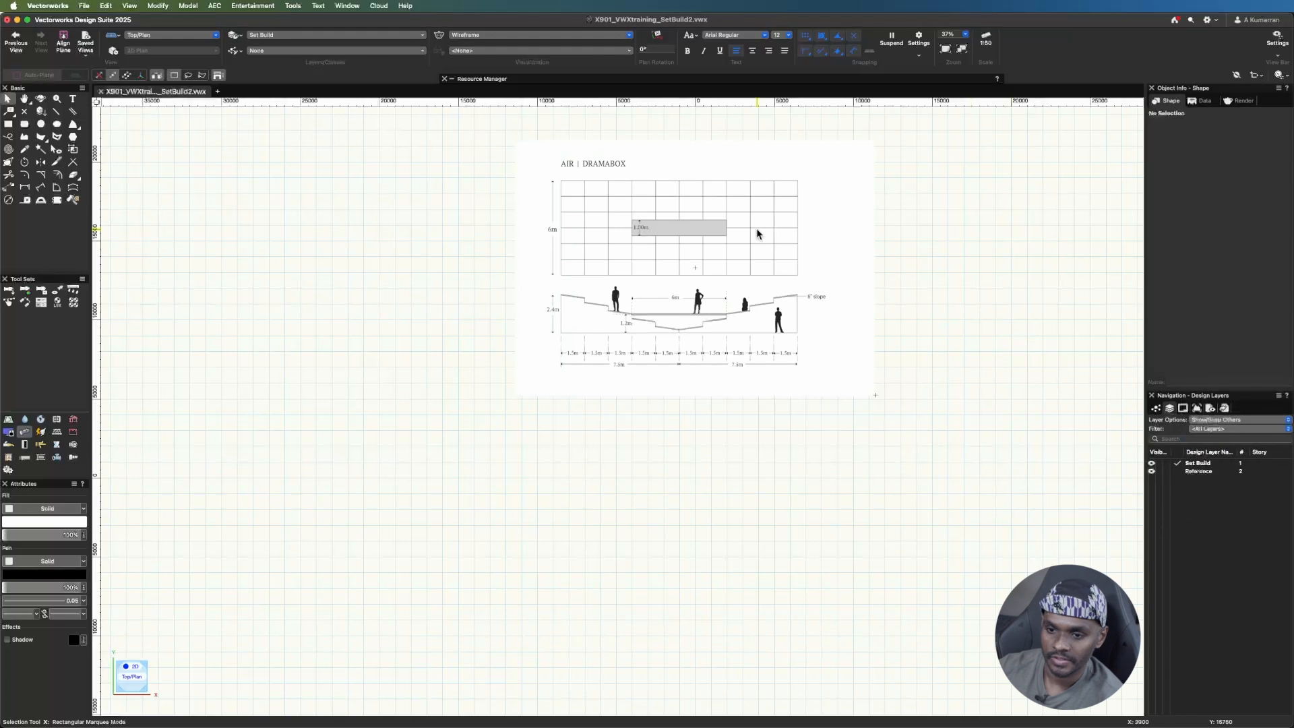
- Draw a rectangle below the reference image and set it to 15000 mm wide and 6000 mm high
scroll(702, 159, up, 1)
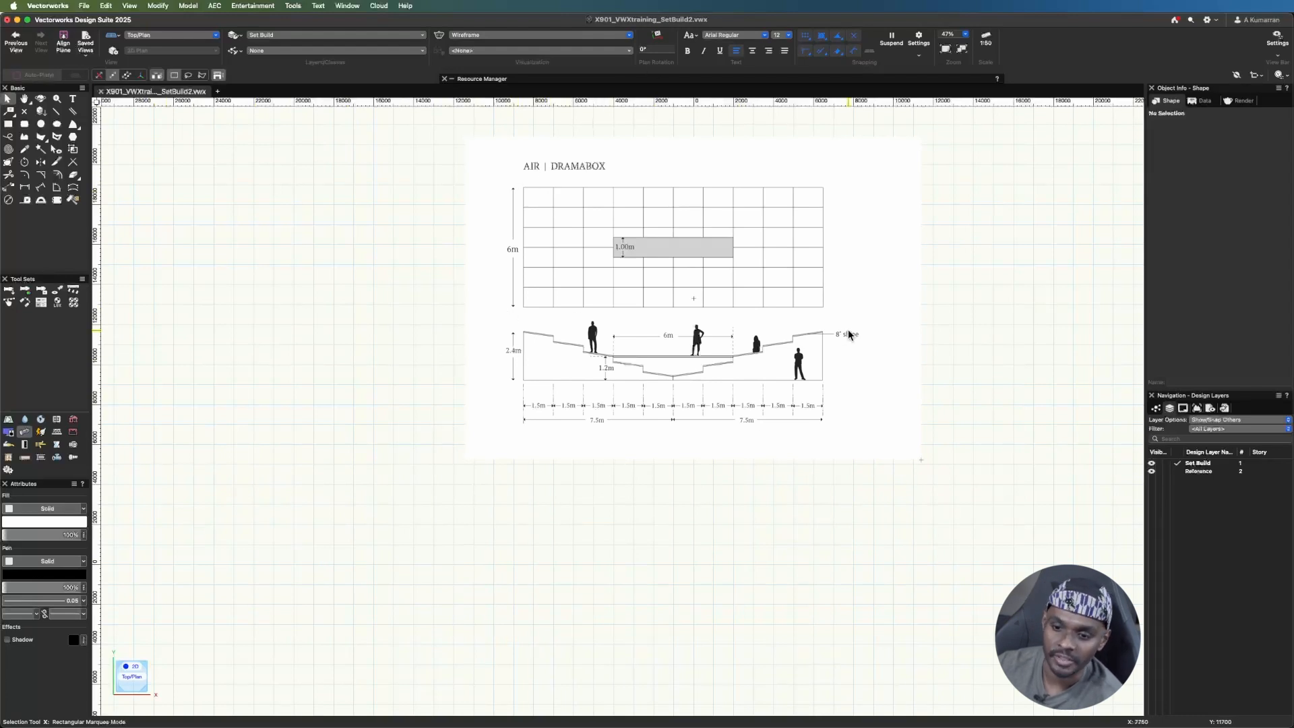
click(9, 126)
click(524, 514)
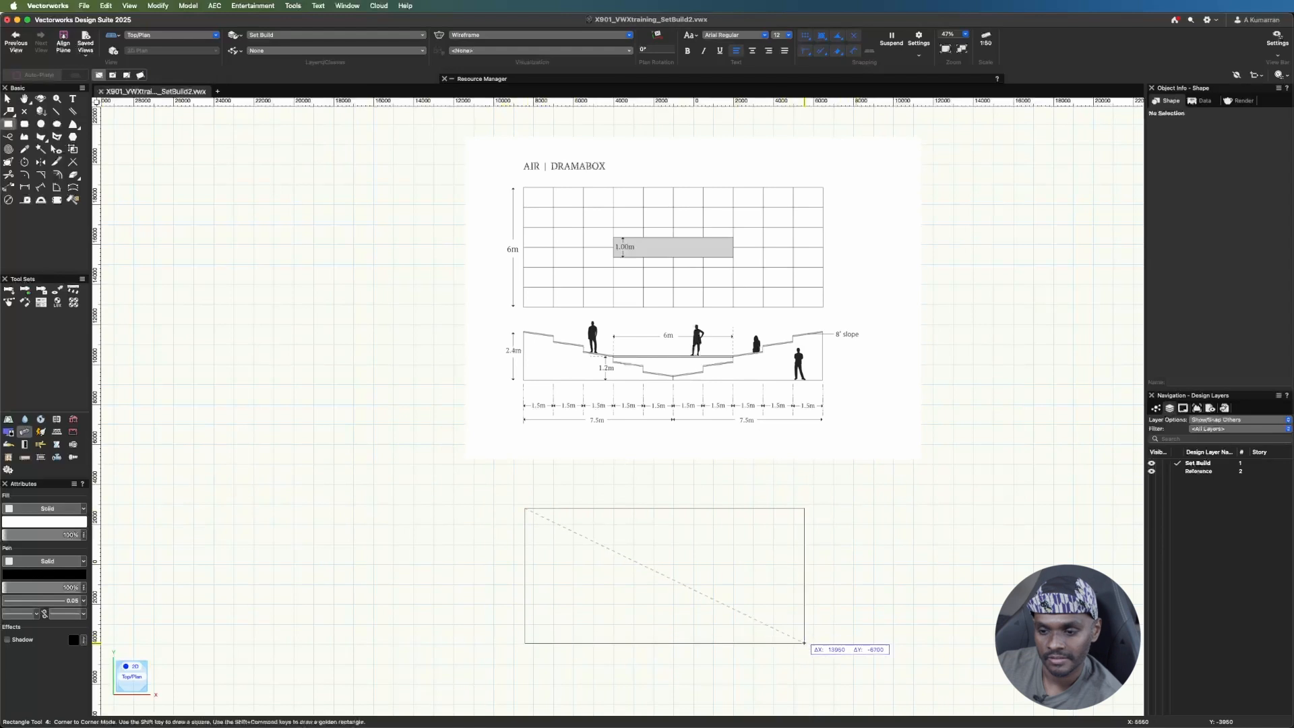
click(824, 644)
double_click(1200, 177)
text(15000)
key(Tab)
text(600)
key(Return)
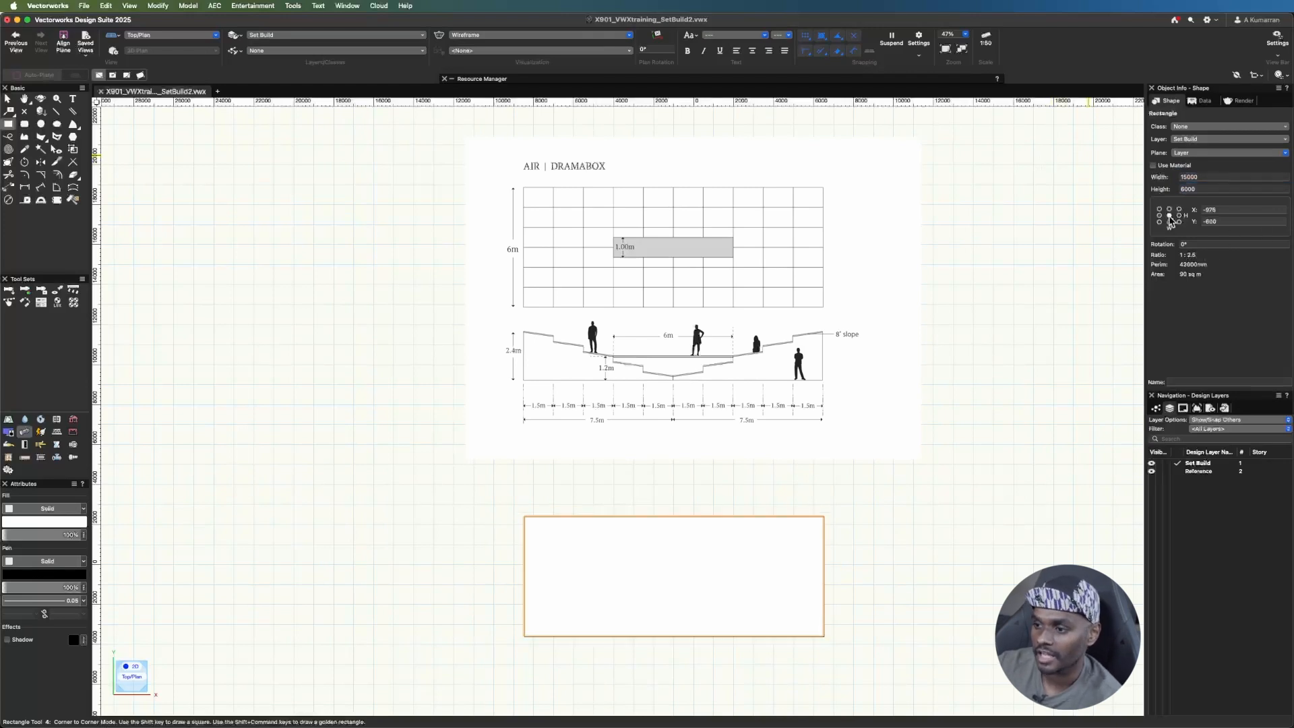
- Centre the large rectangle on the origin at X 0 and Y 0, then deselect it
double_click(1207, 207)
text(0)
key(Tab)
text(0)
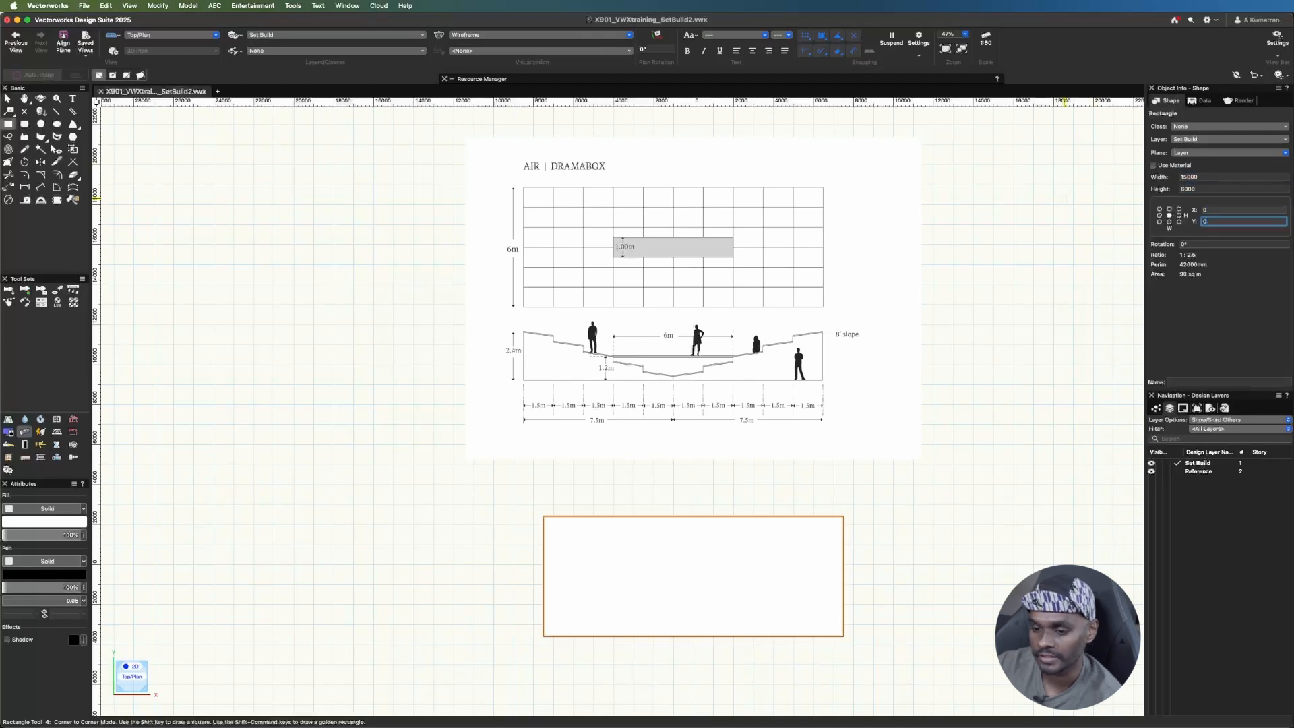
key(Return)
key(x)
click(928, 581)
- Set the large rectangle's fill to None
click(721, 576)
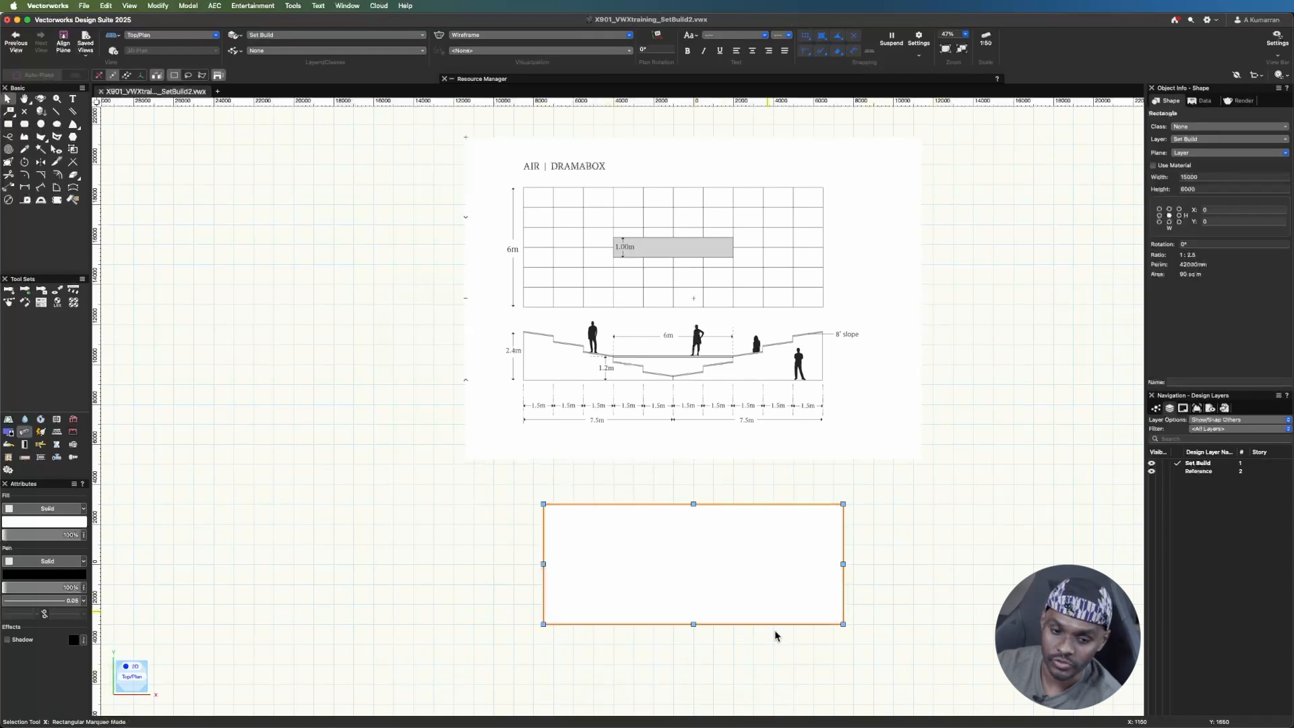
click(65, 511)
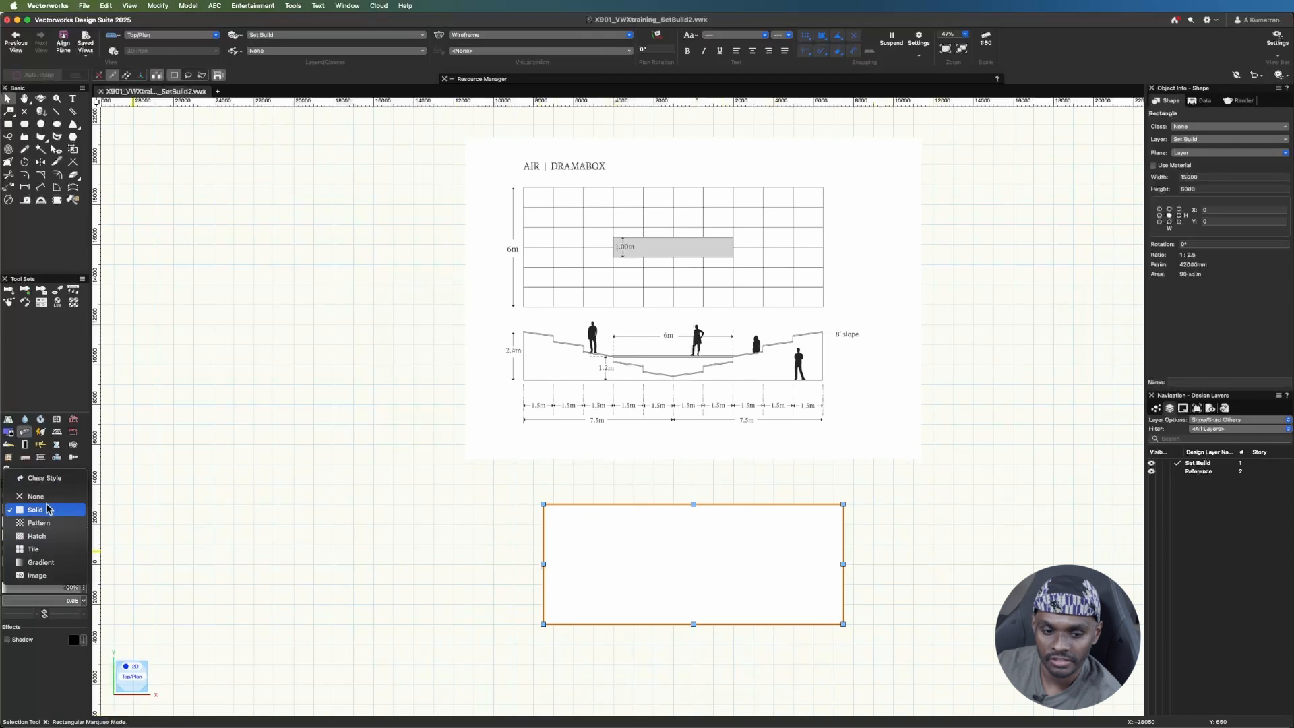
click(60, 497)
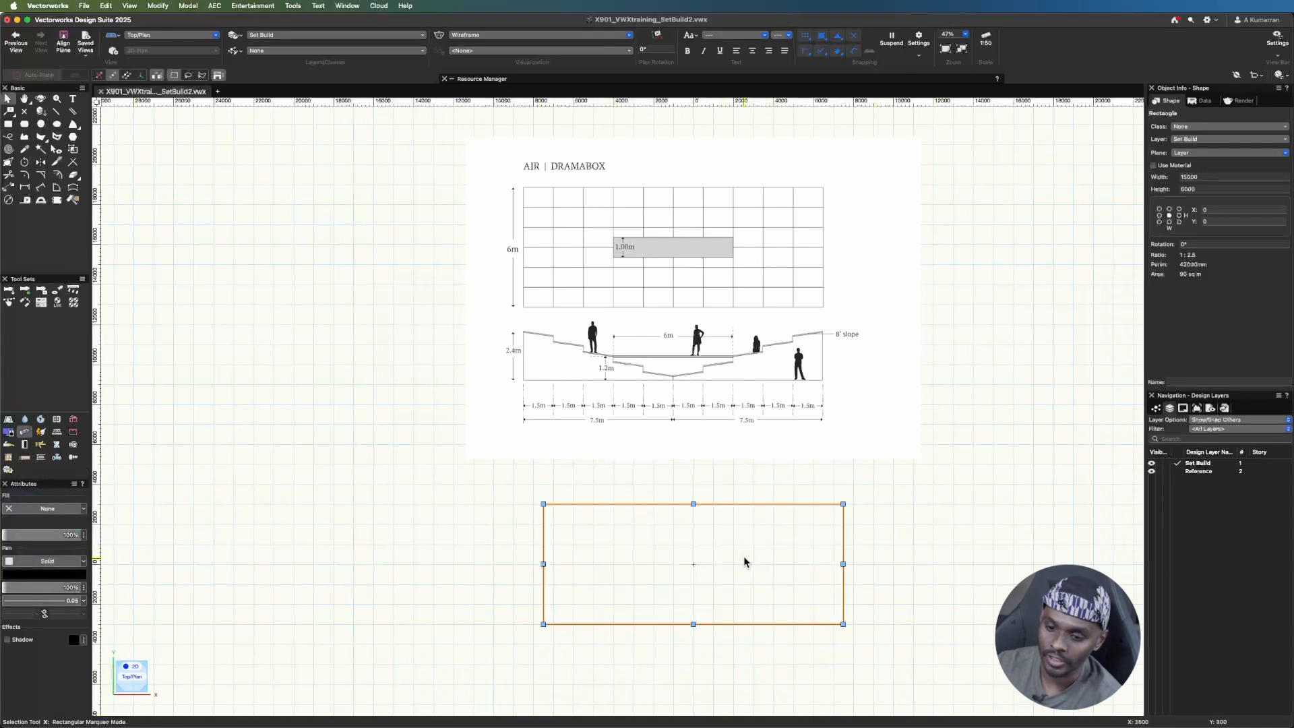
click(641, 620)
- Draw a small rectangle inside the large outline and set it to 1500 mm wide and 1000 mm high
scroll(641, 620, up, 5)
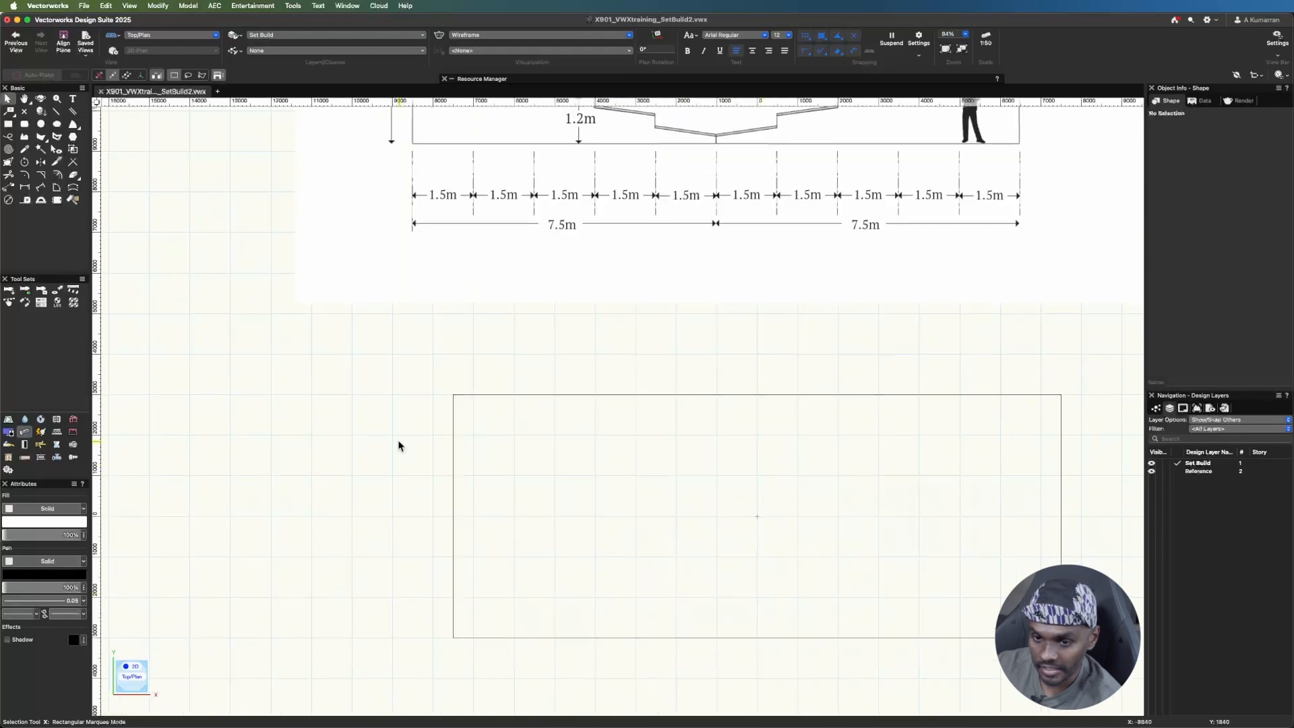
key(4)
click(518, 551)
click(593, 614)
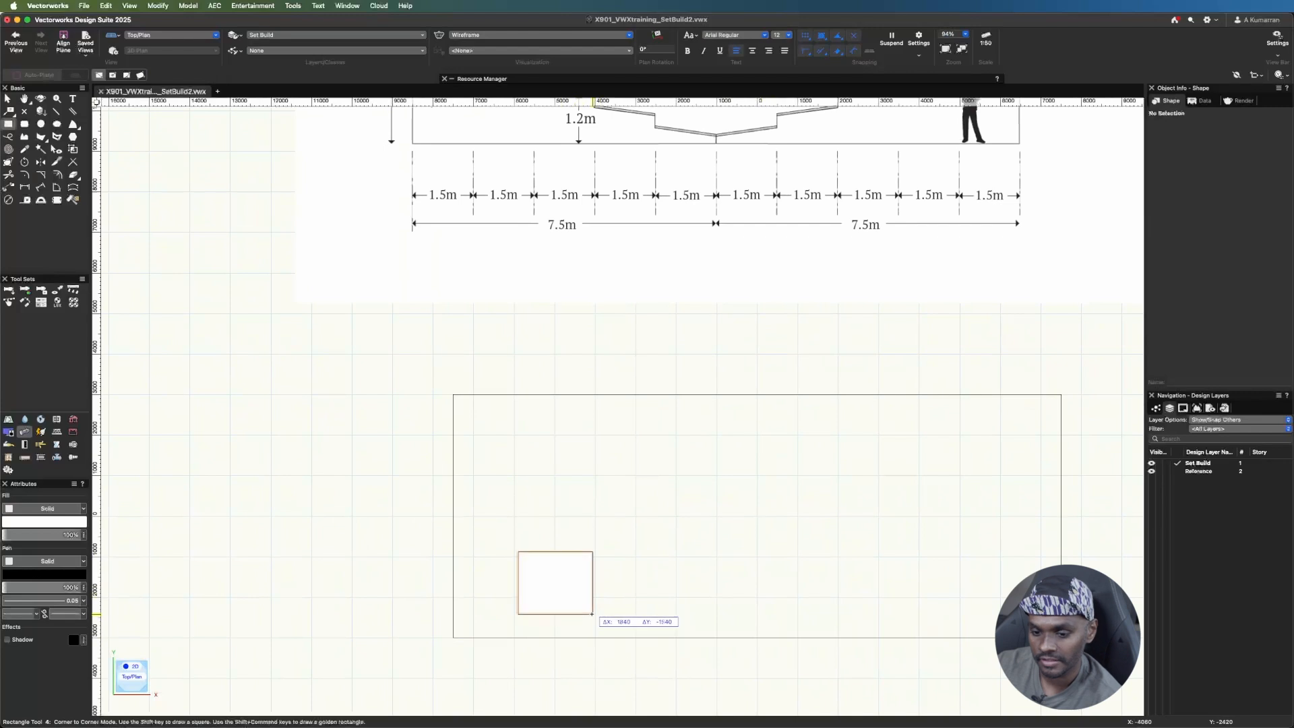
click(1186, 177)
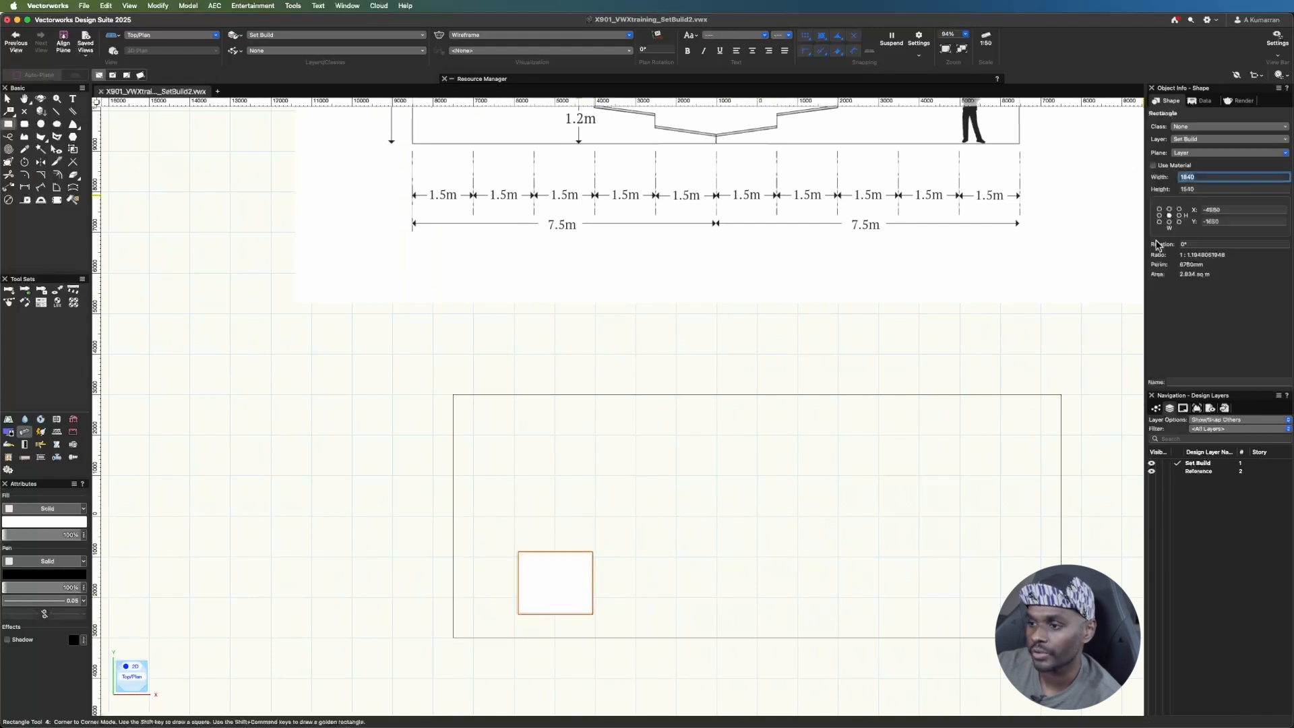
text(150)
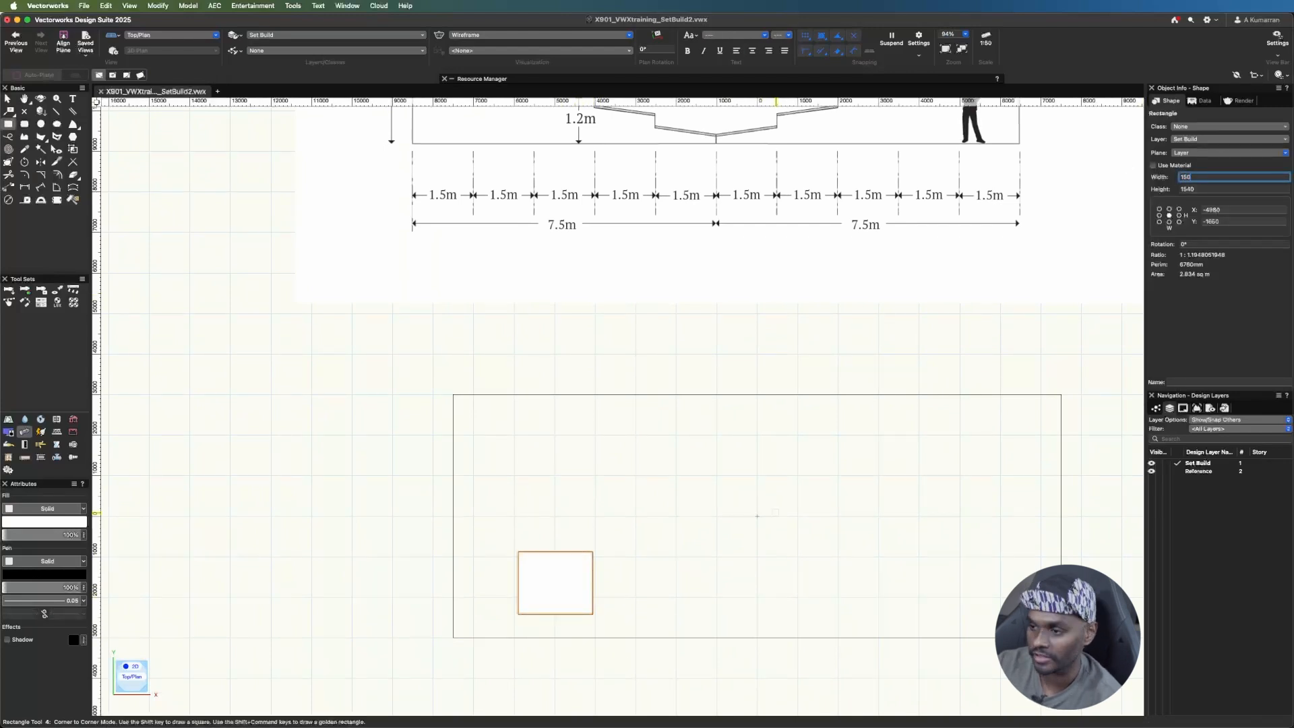
text(0)
key(Tab)
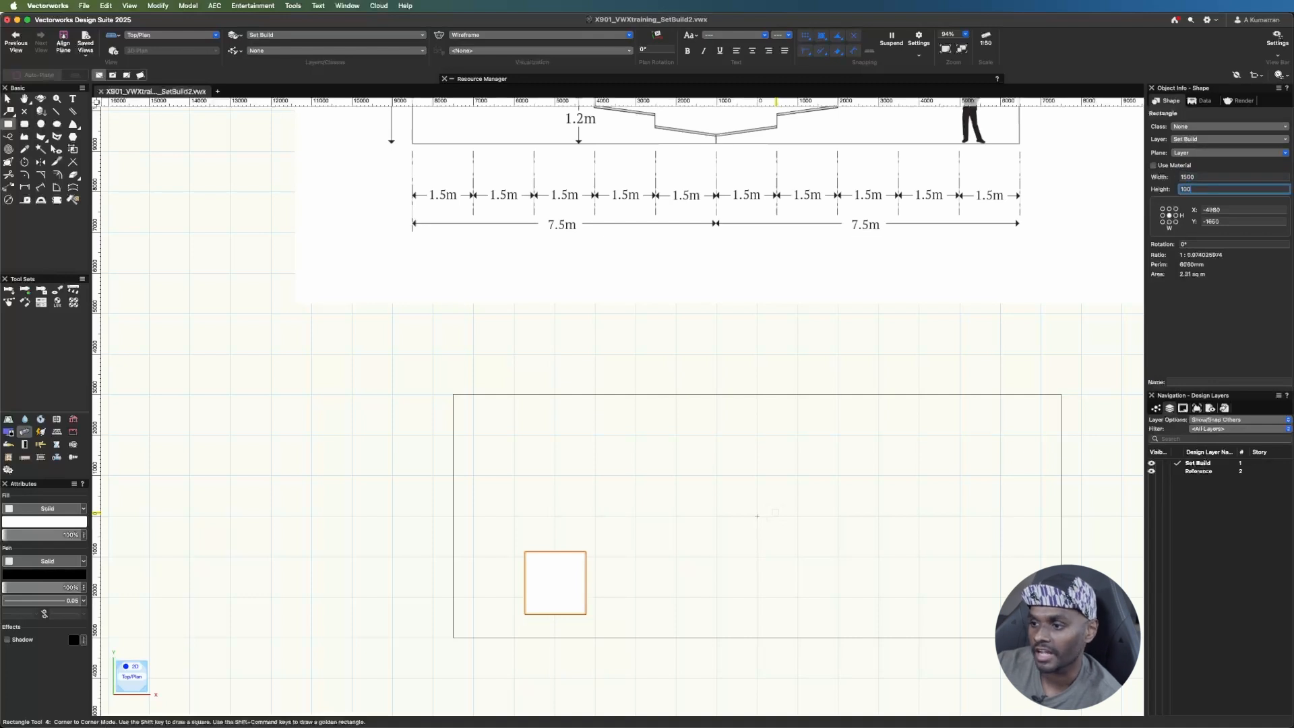
text(1000)
key(Return)
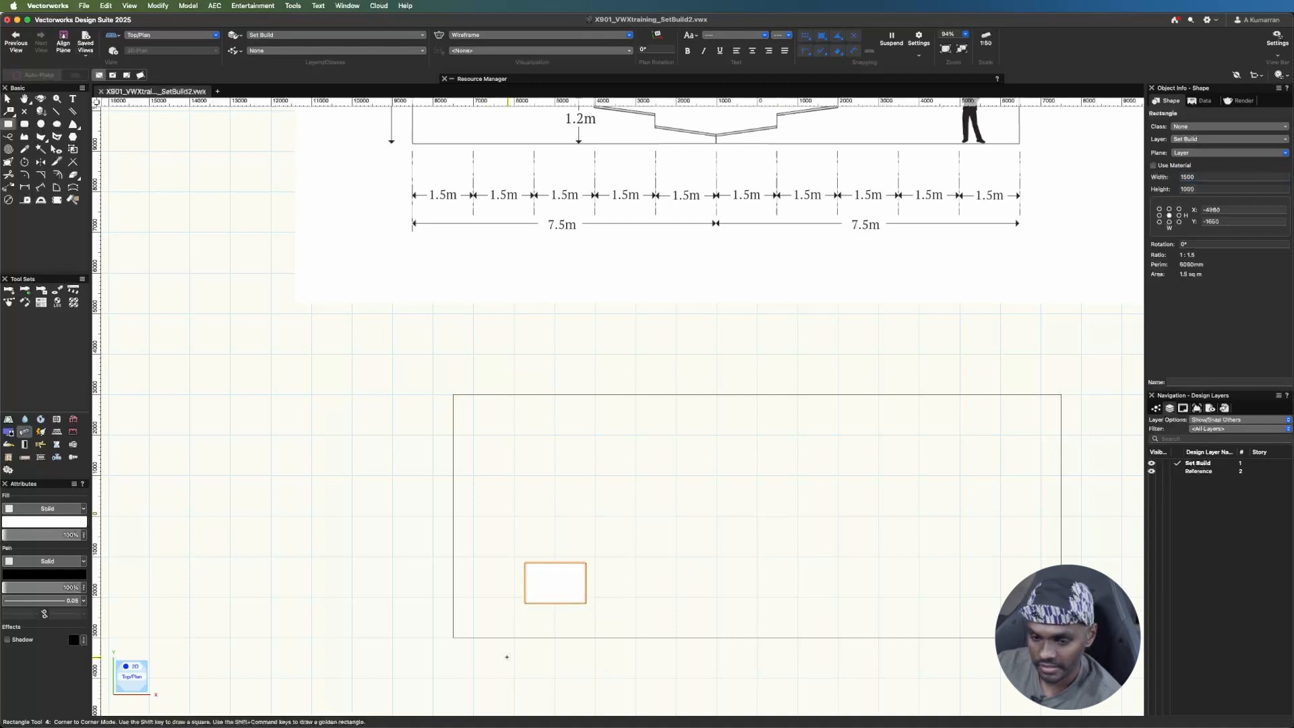
- Set the small rectangle's fill to None and snap it into the large outline's lower-left corner
key(x)
click(47, 508)
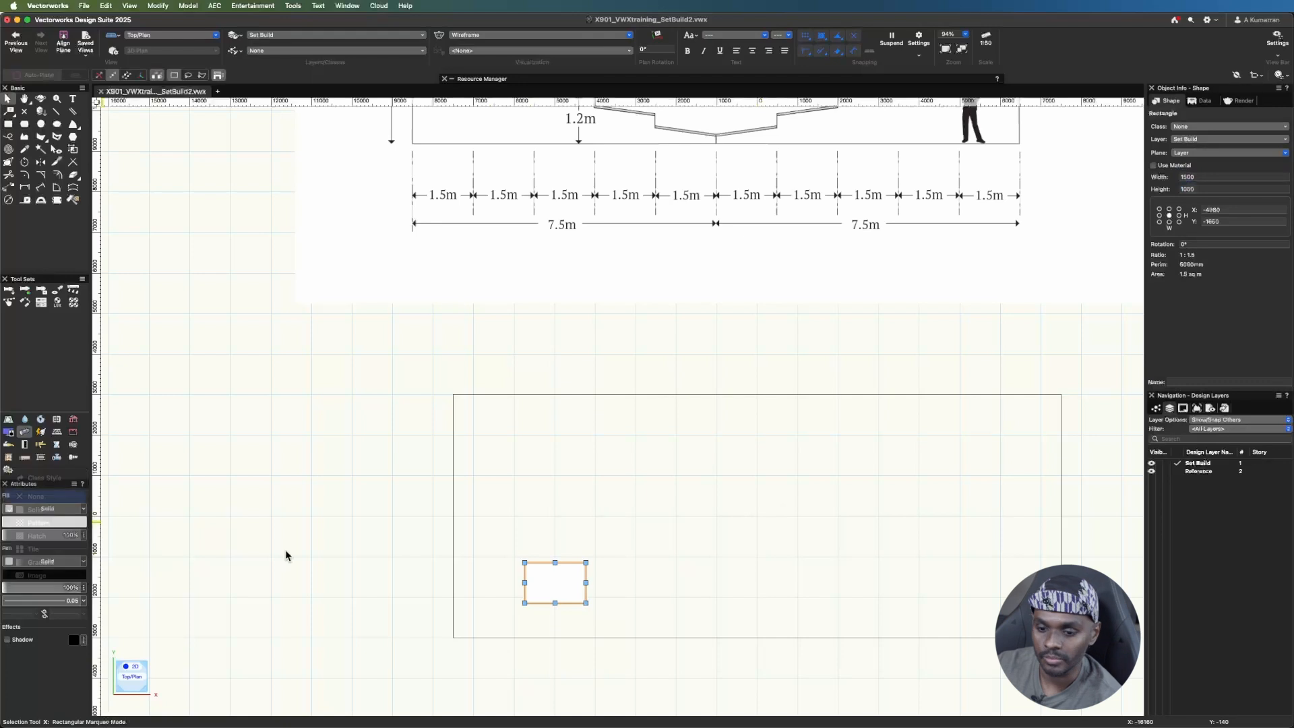
click(523, 626)
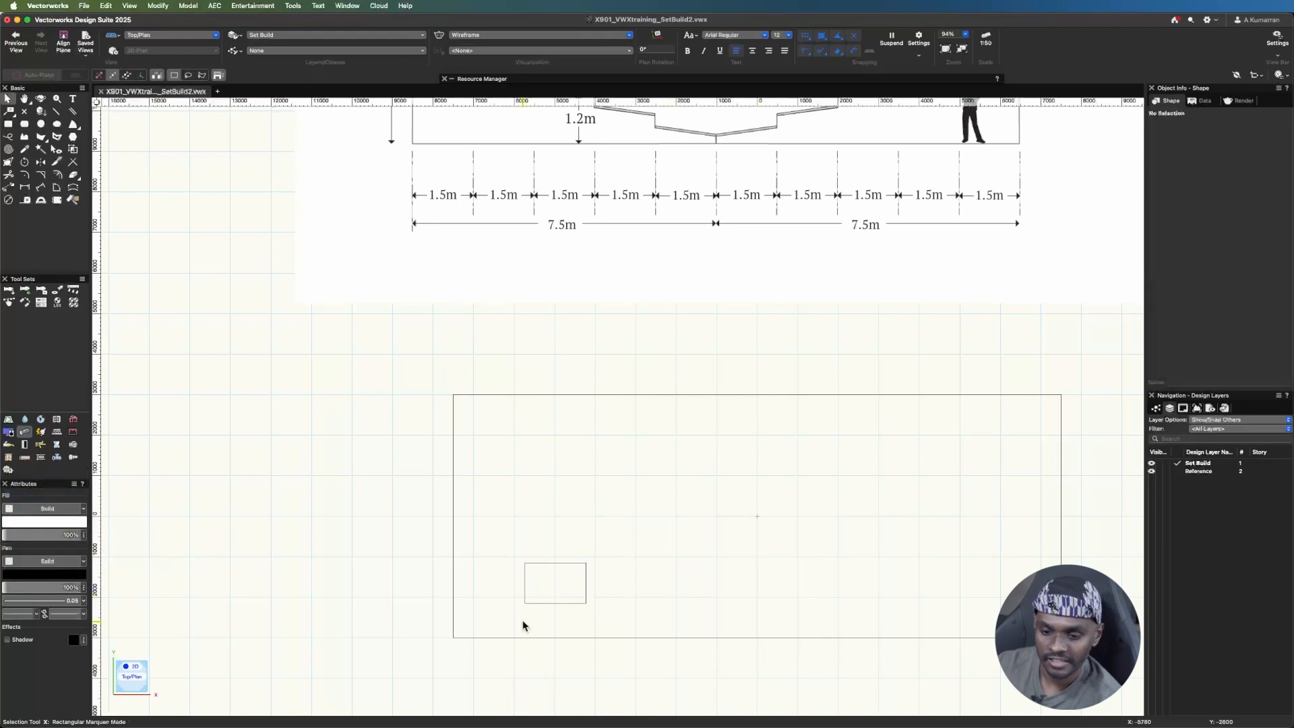
drag(523, 602, 453, 636)
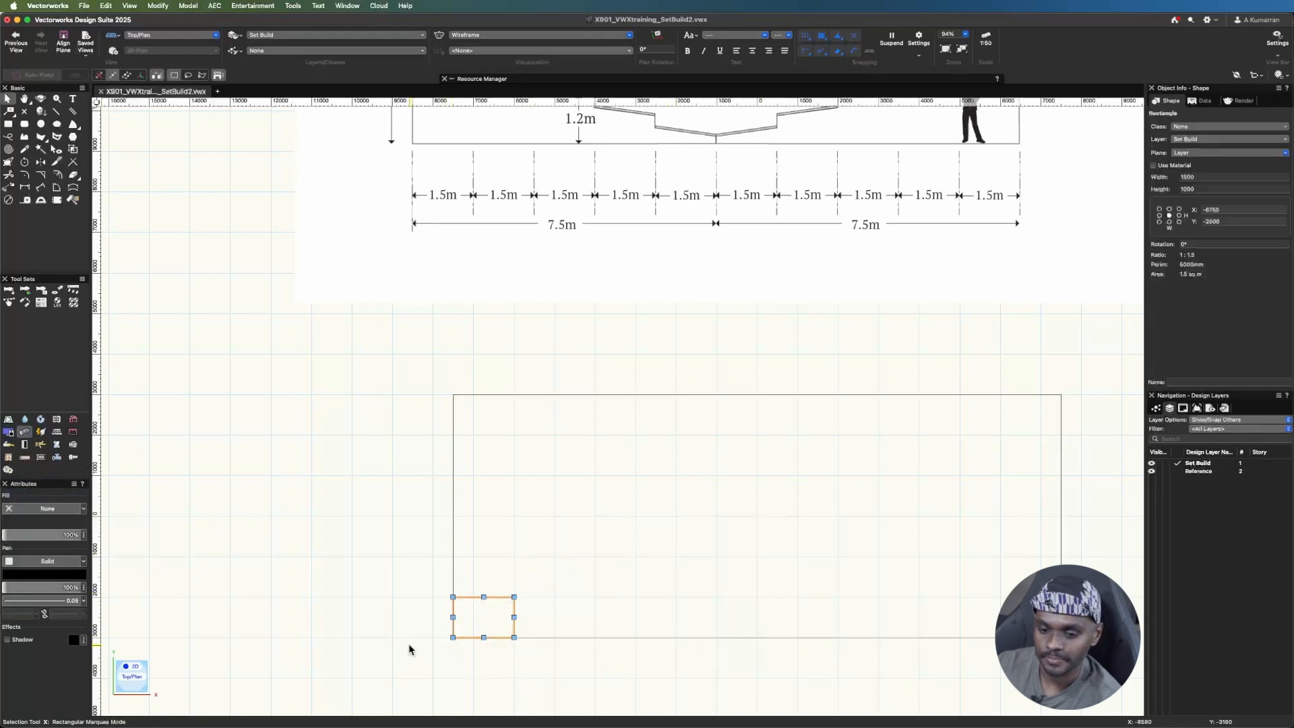
click(409, 649)
- Set the pen colour of both the large outline and the small module rectangle to a custom red
scroll(398, 600, down, 6)
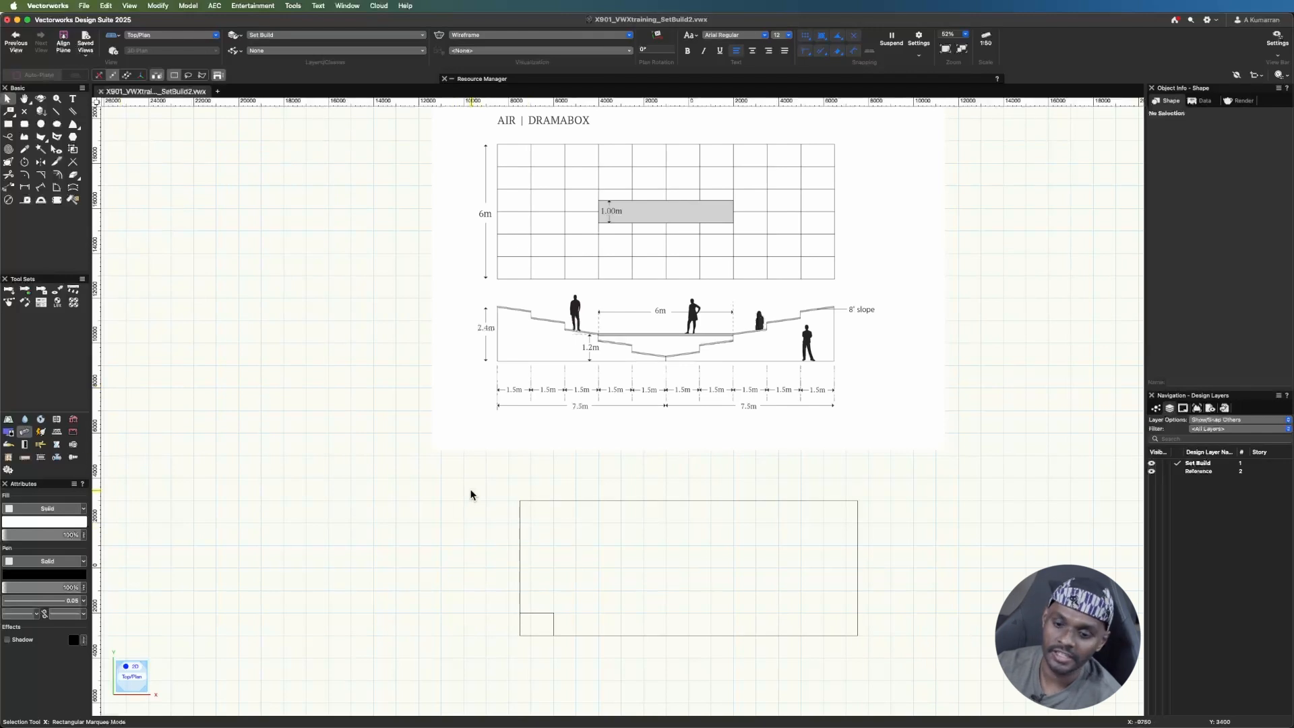
drag(489, 490, 931, 657)
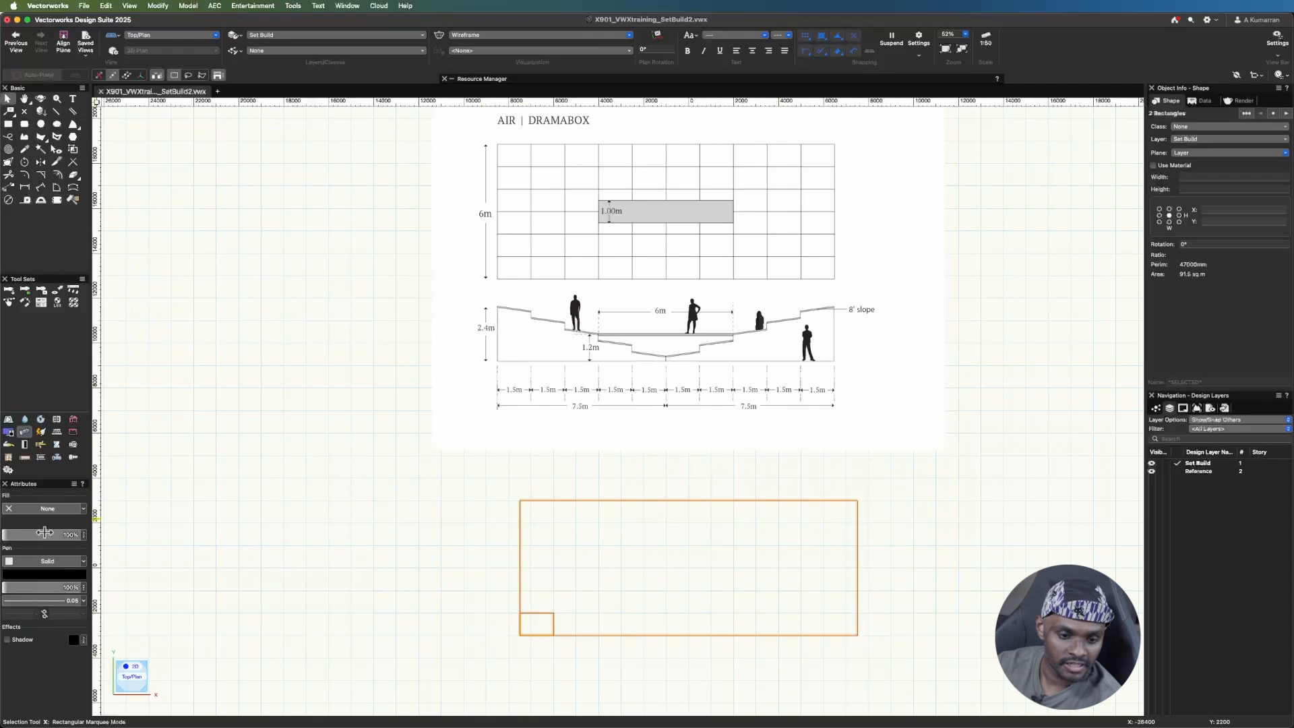
click(52, 578)
click(209, 482)
click(102, 638)
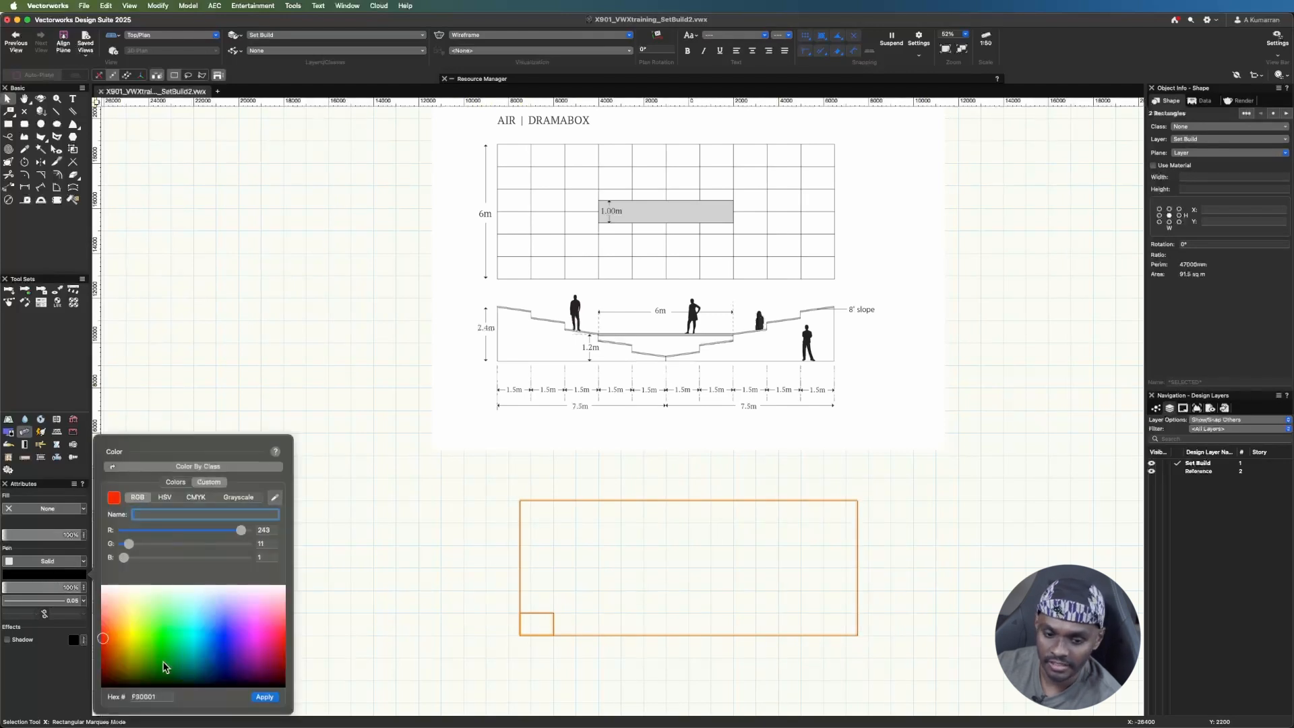
click(265, 696)
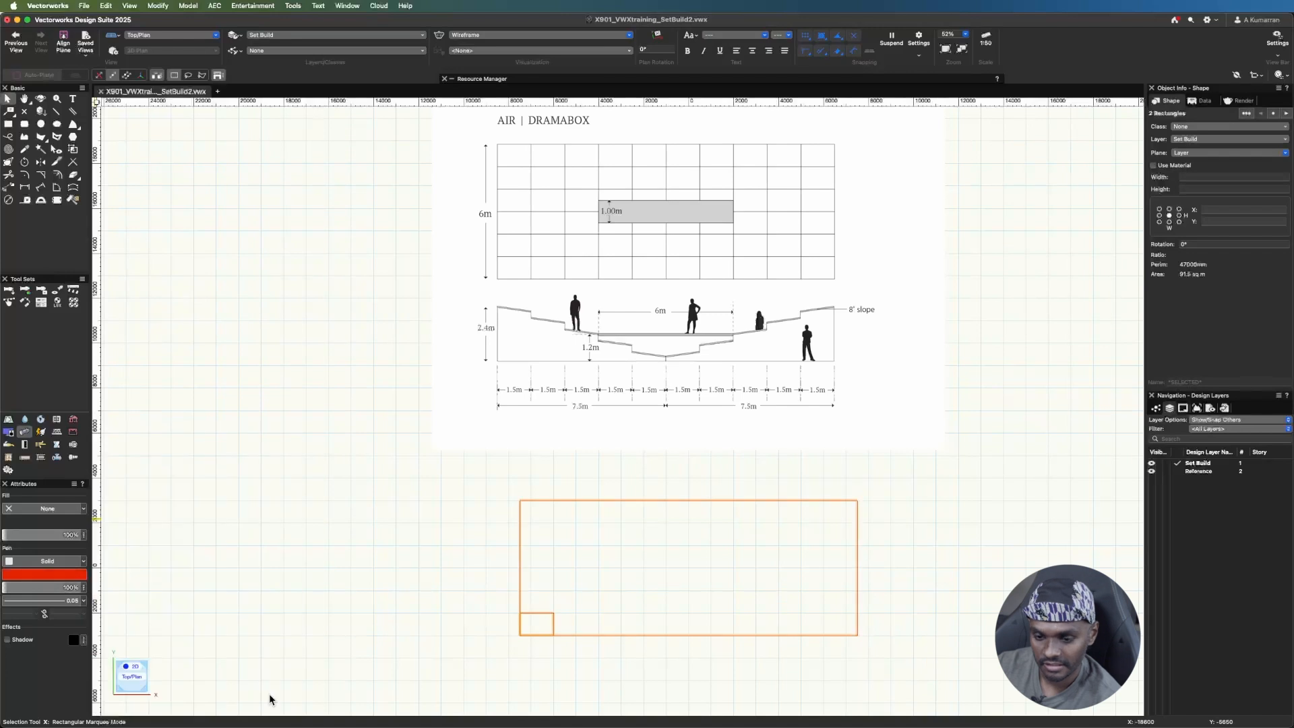
click(314, 625)
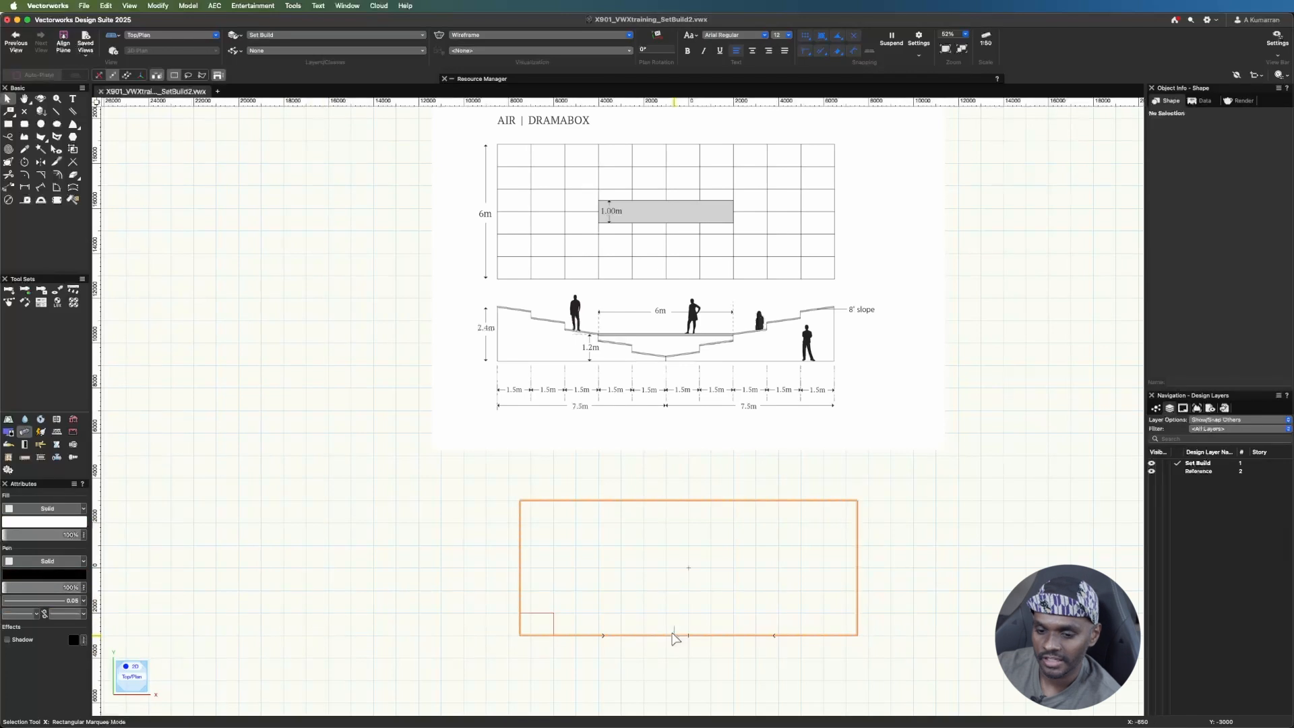
- Assign both red rectangles to the 00_Reference class and deselect them
drag(448, 485, 876, 643)
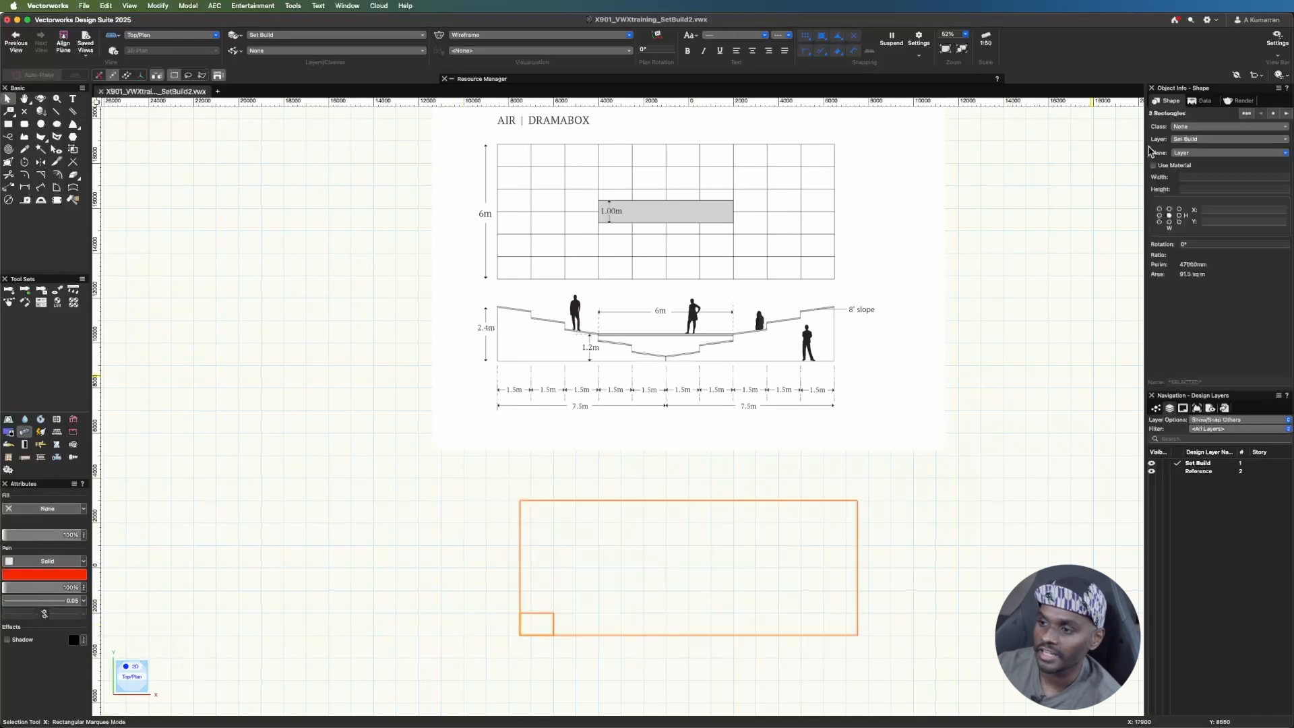
click(1197, 139)
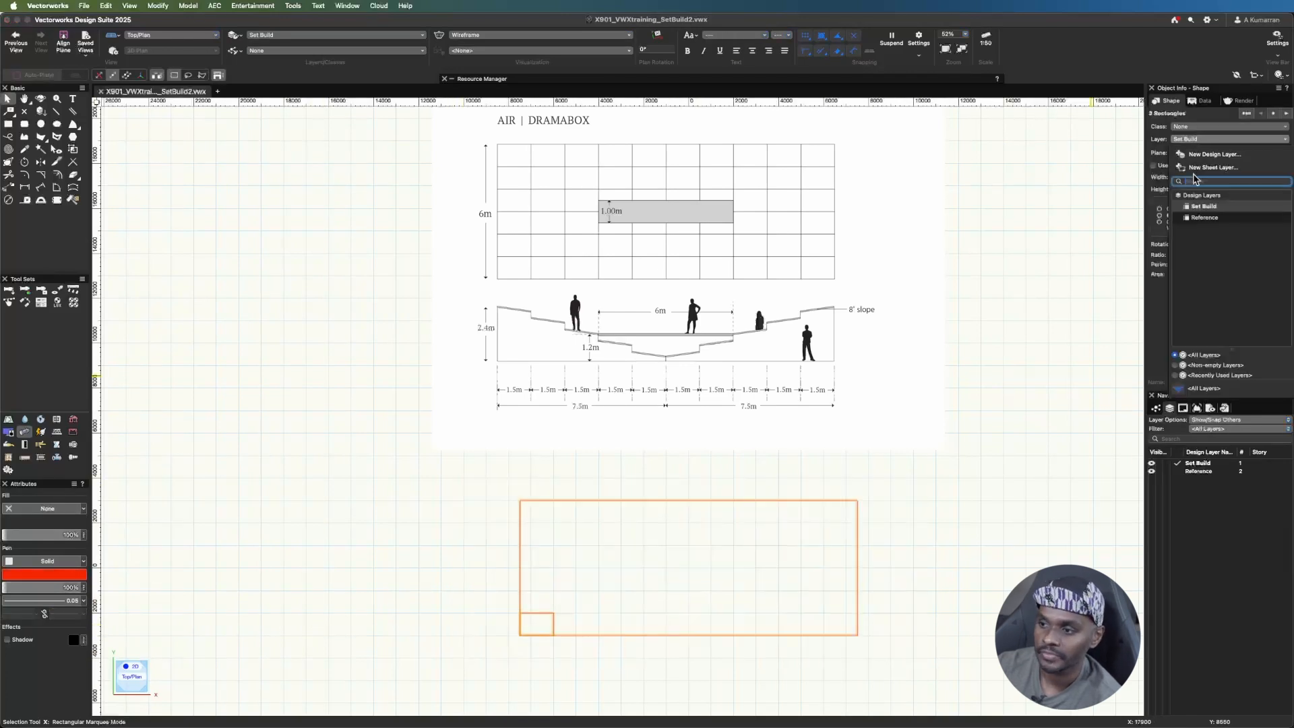
click(1211, 215)
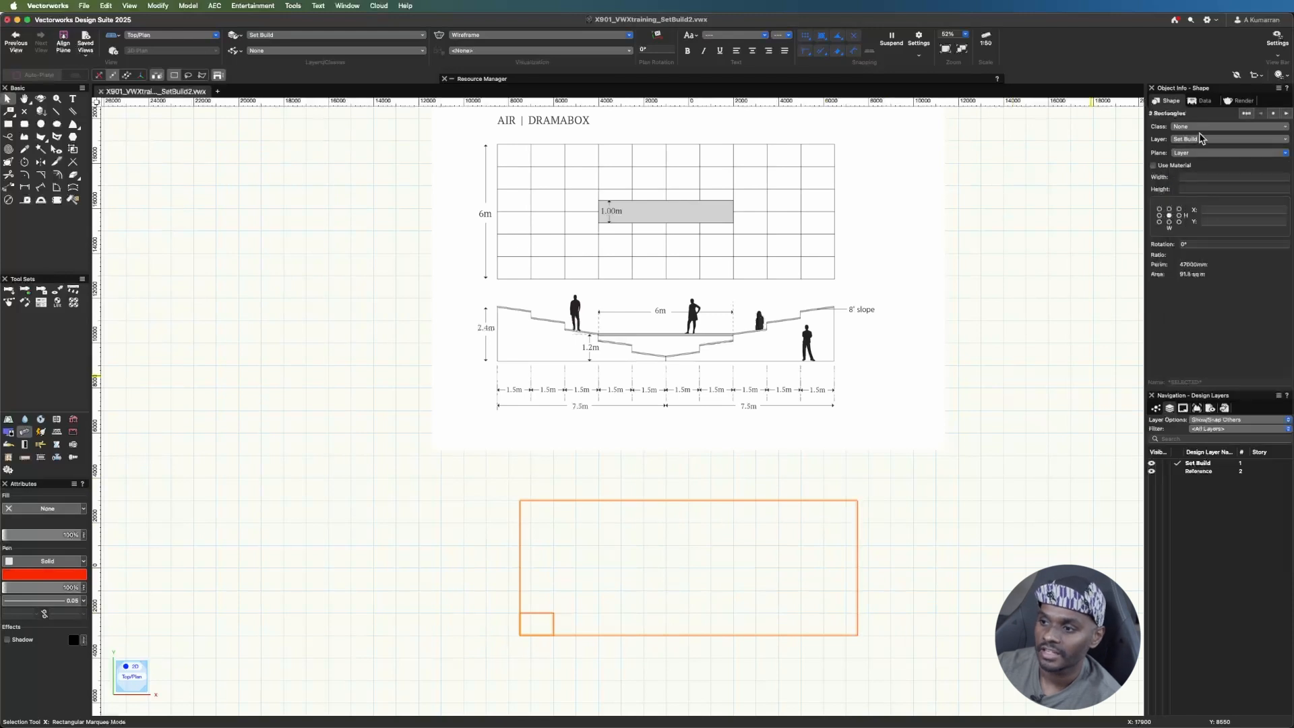
click(1204, 127)
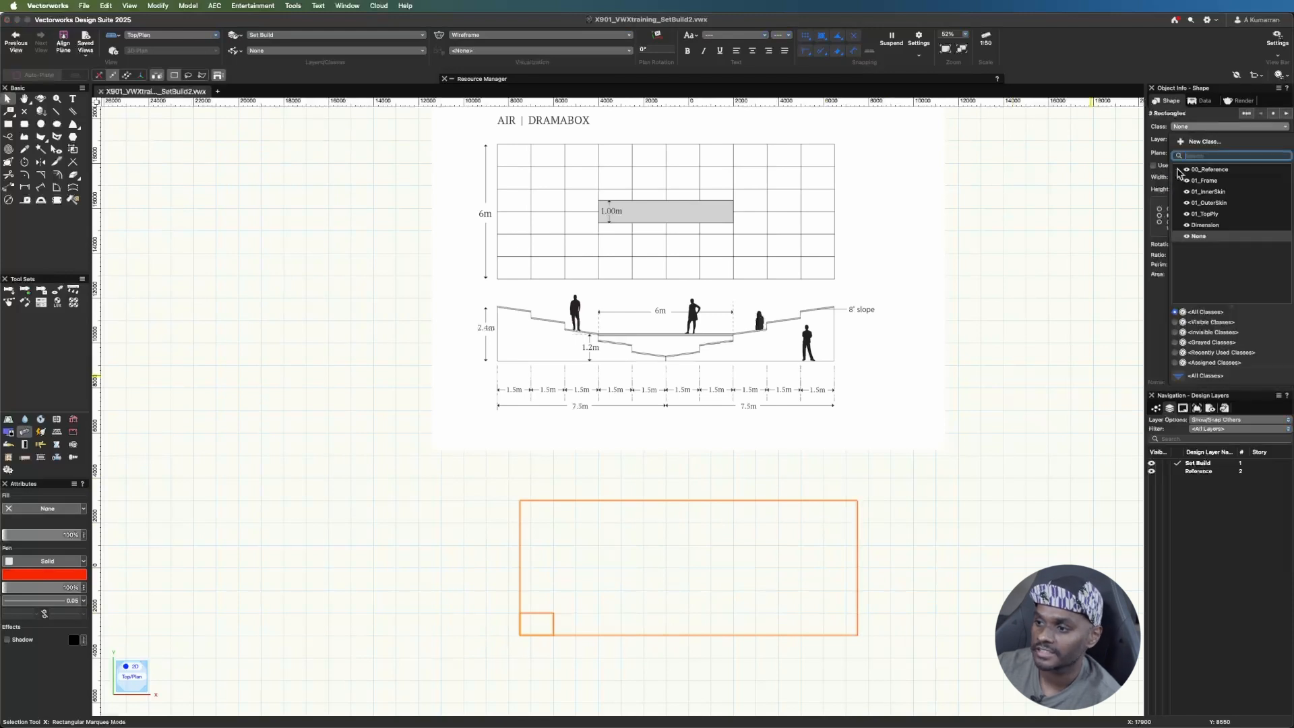
click(1210, 170)
click(1055, 530)
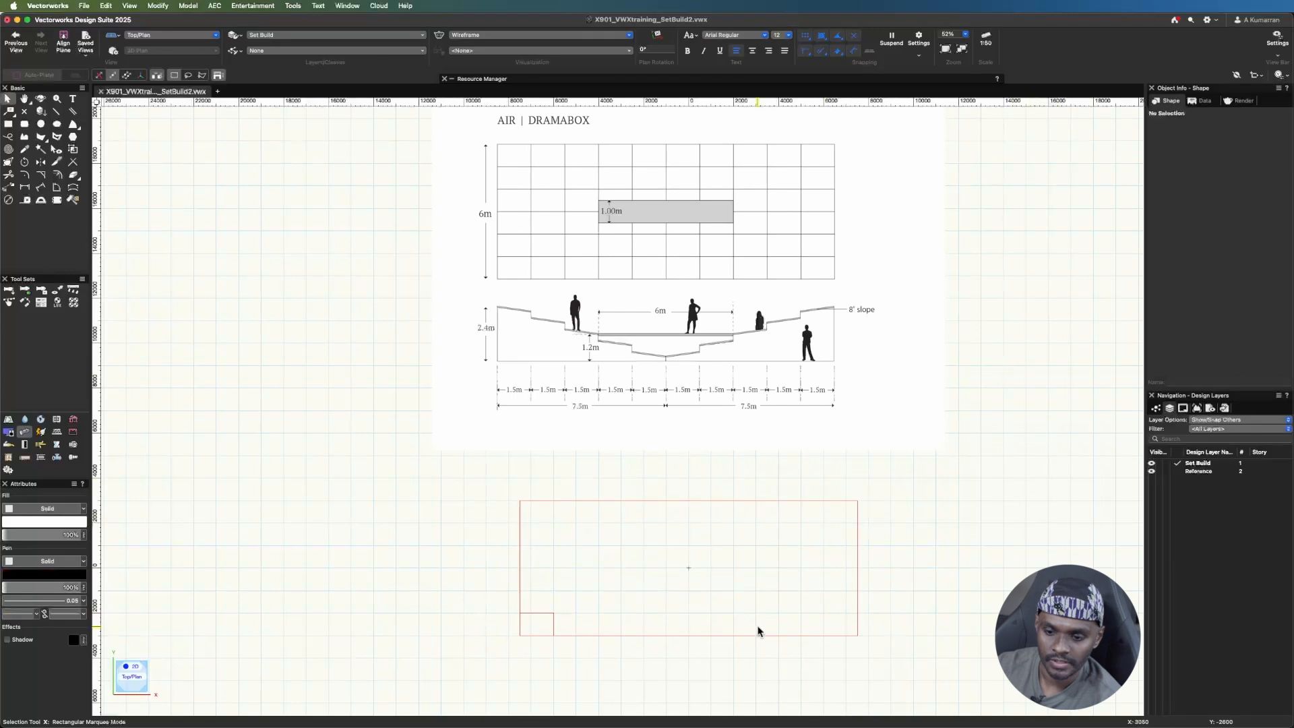
- Draw a rectangle across the full width of the corner module and set its height to 4"
scroll(757, 627, up, 2)
scroll(465, 630, up, 12)
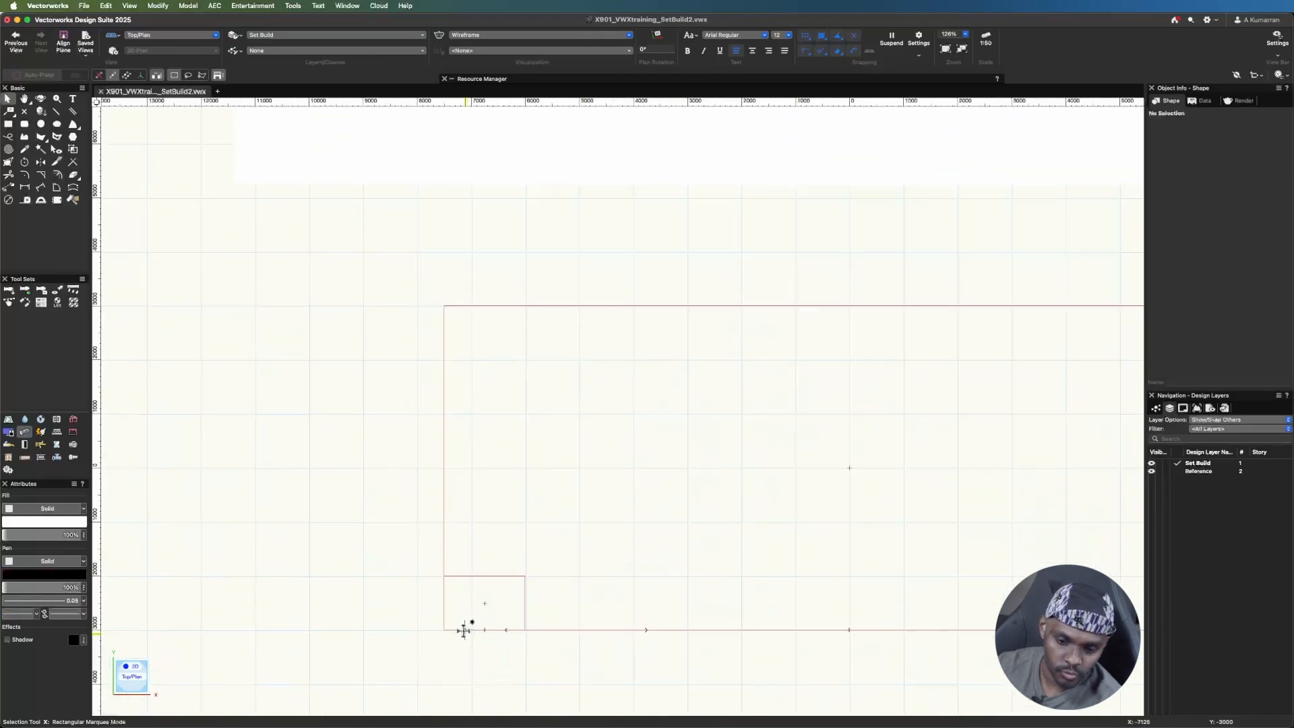
scroll(464, 629, up, 3)
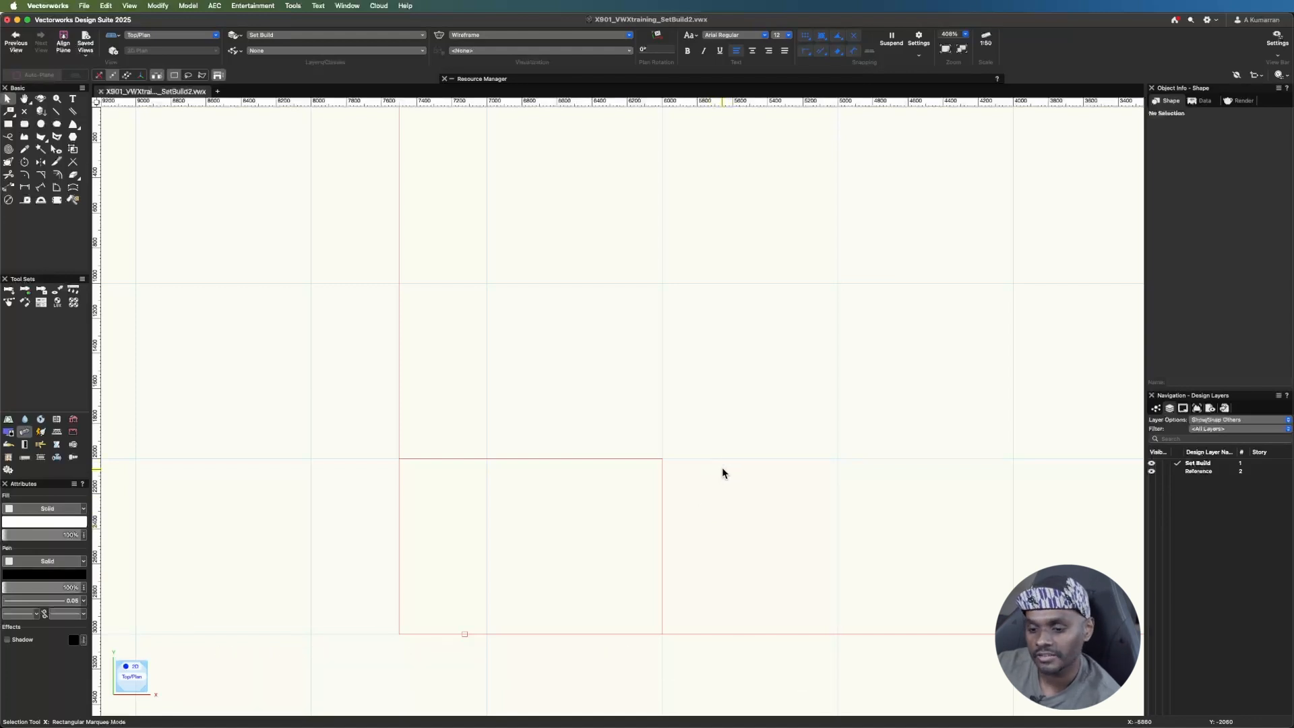
click(9, 125)
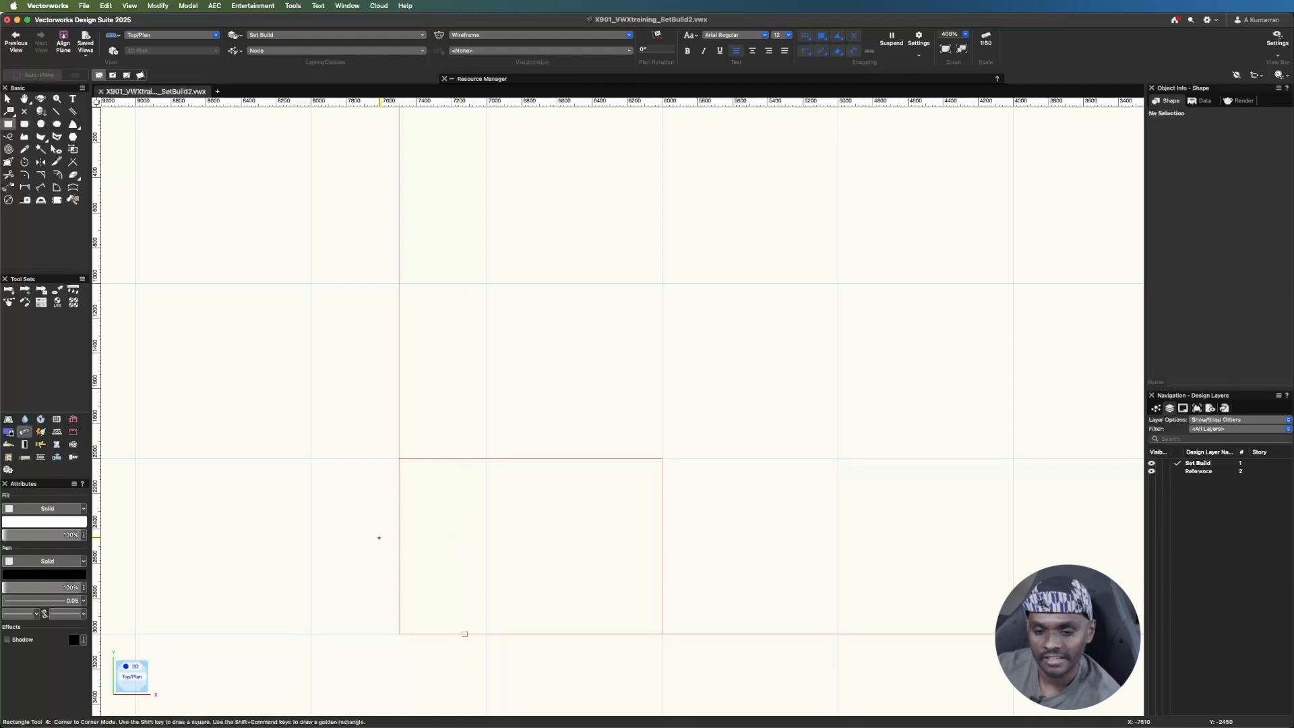
click(399, 547)
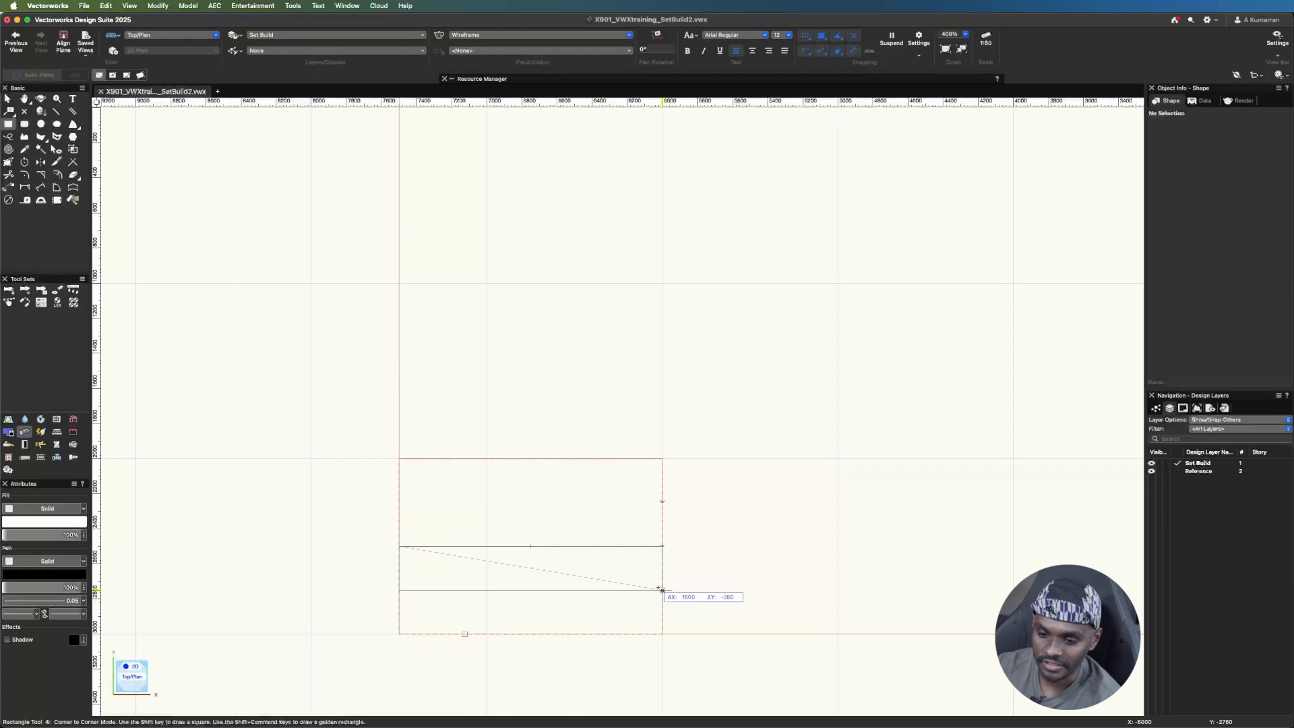
click(661, 590)
key(x)
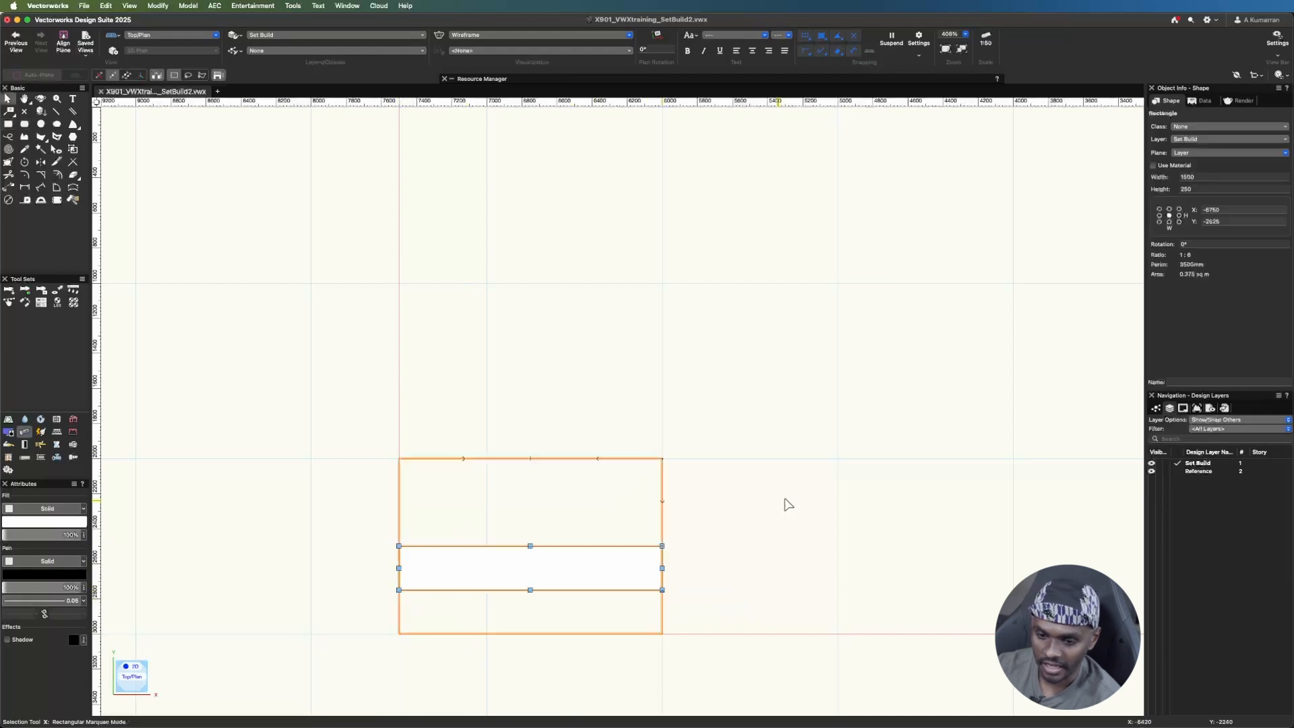
click(1154, 176)
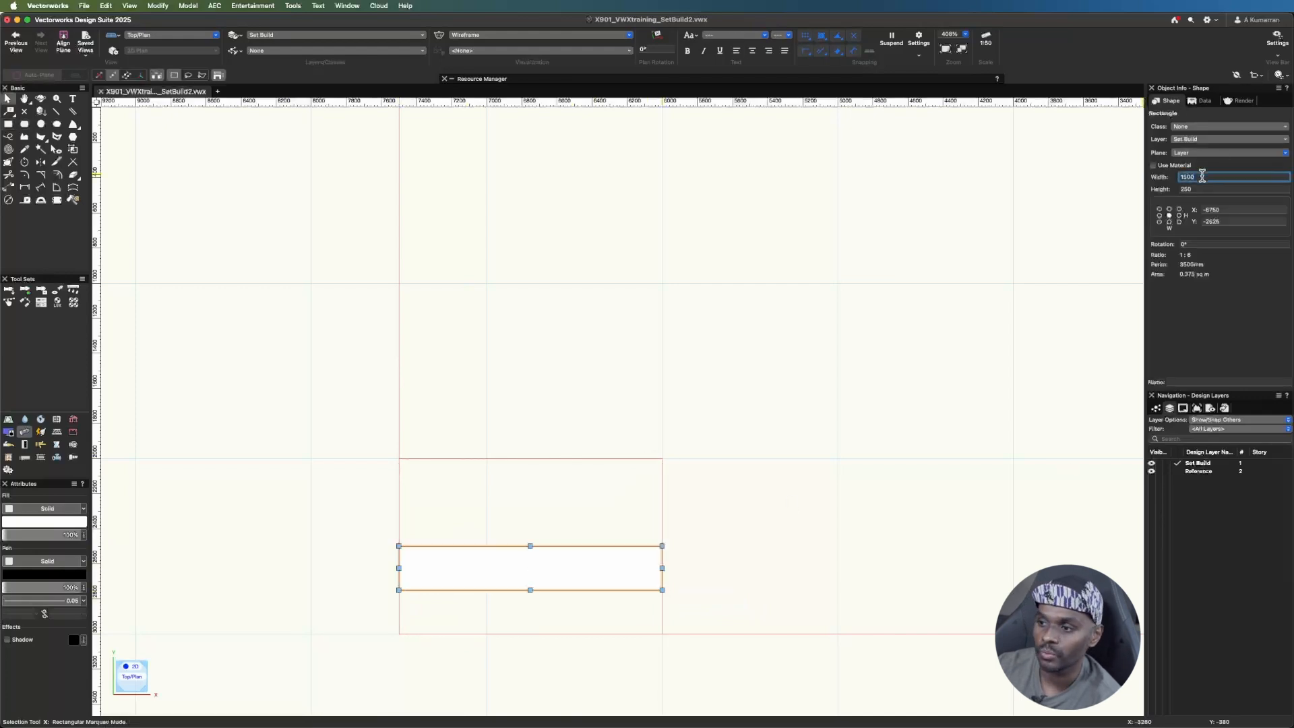
key(Tab)
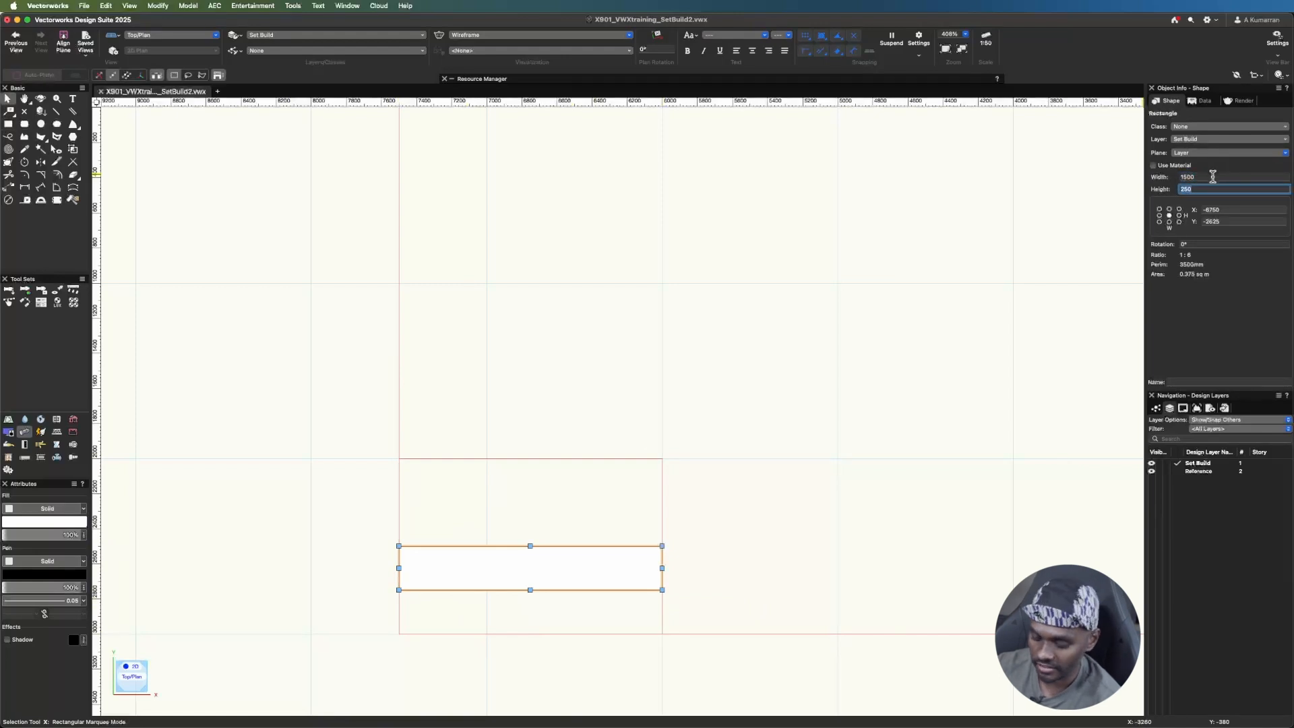
text(4")
key(Return)
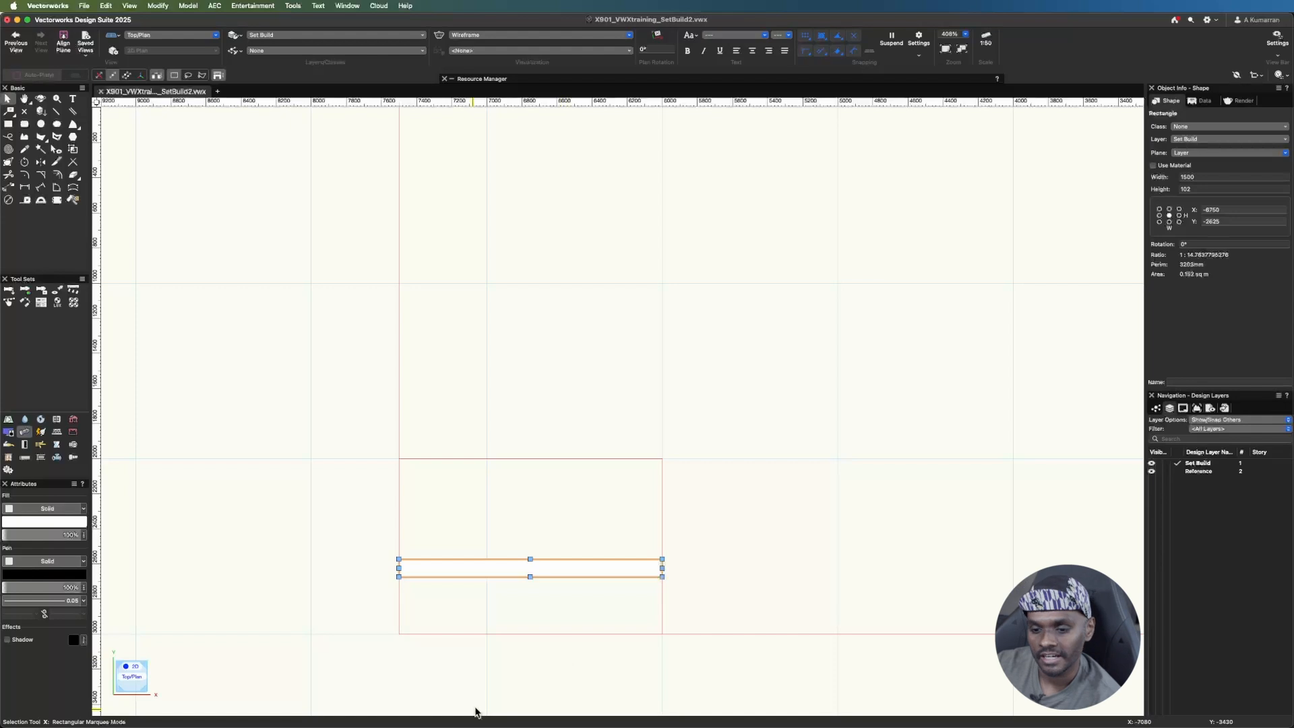
- Move the 4" strip down so its lower-left corner snaps to the module's lower-left corner
click(595, 615)
click(566, 575)
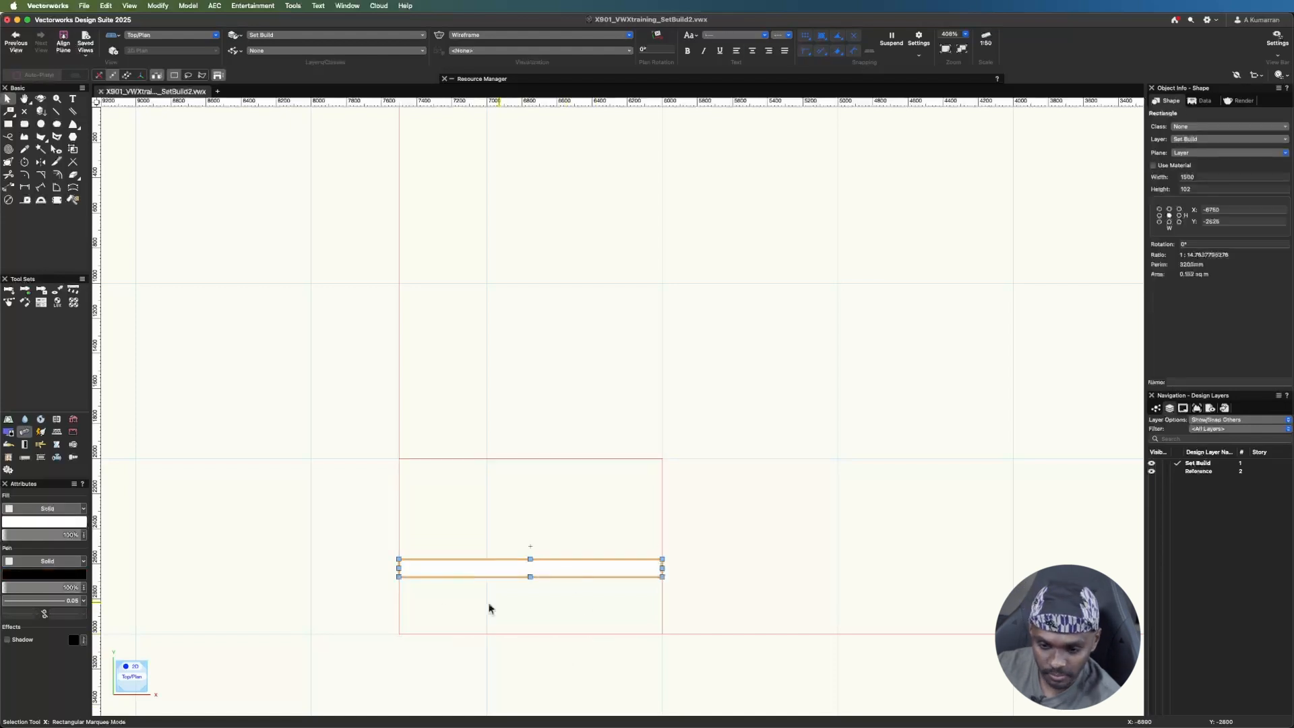
scroll(364, 601, up, 5)
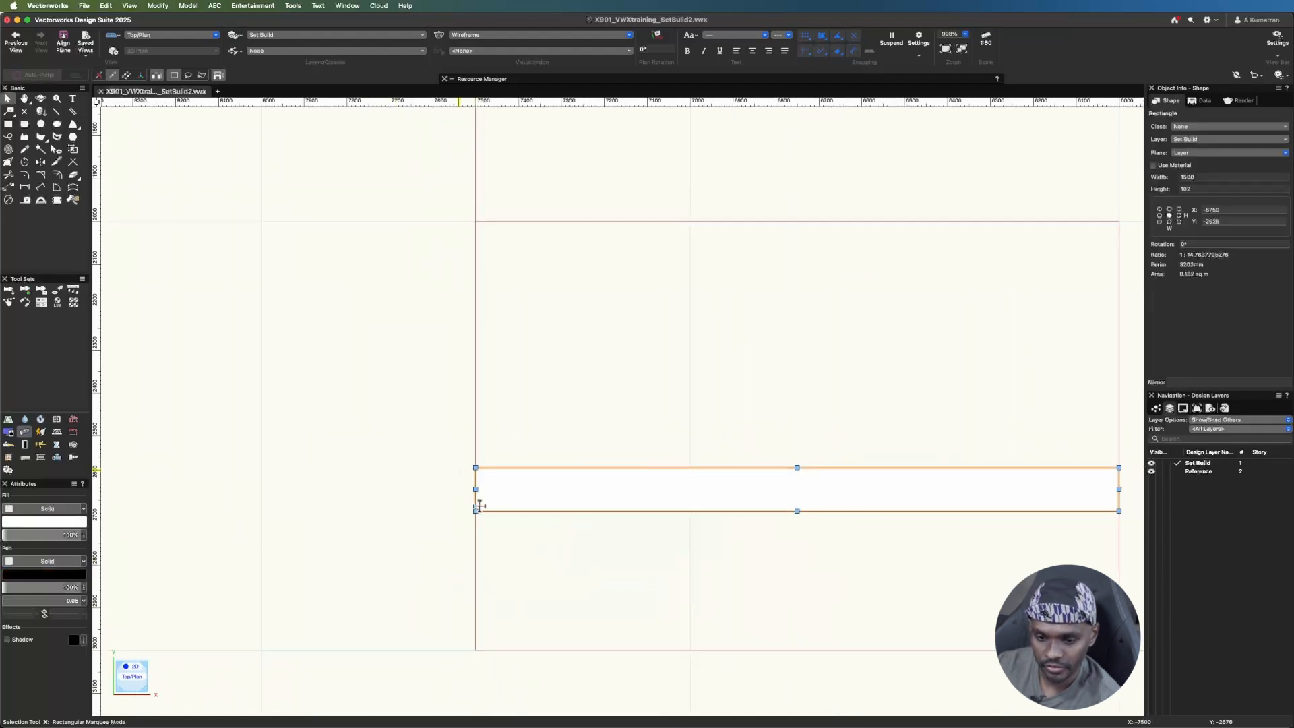
drag(479, 506, 477, 647)
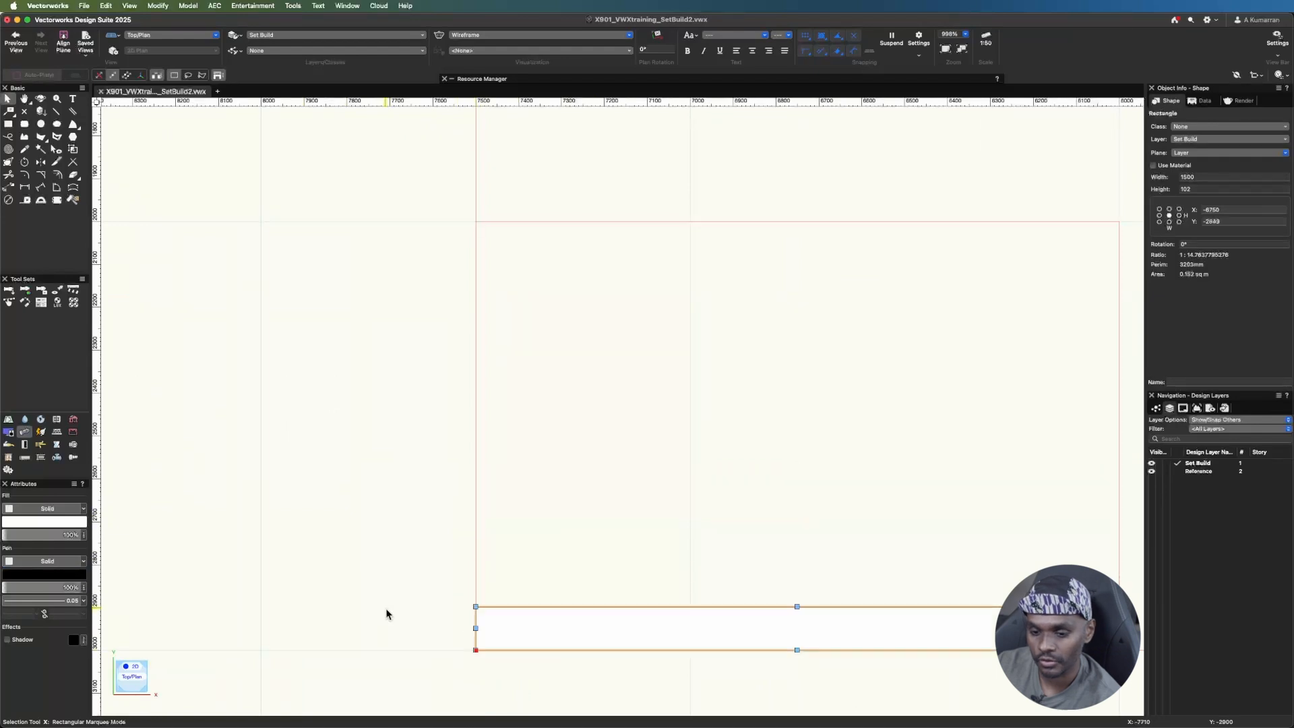
click(385, 613)
scroll(263, 519, down, 2)
- Duplicate the 4" strip to the module's upper edge, snapped at the upper-left corner, and deselect it
click(650, 606)
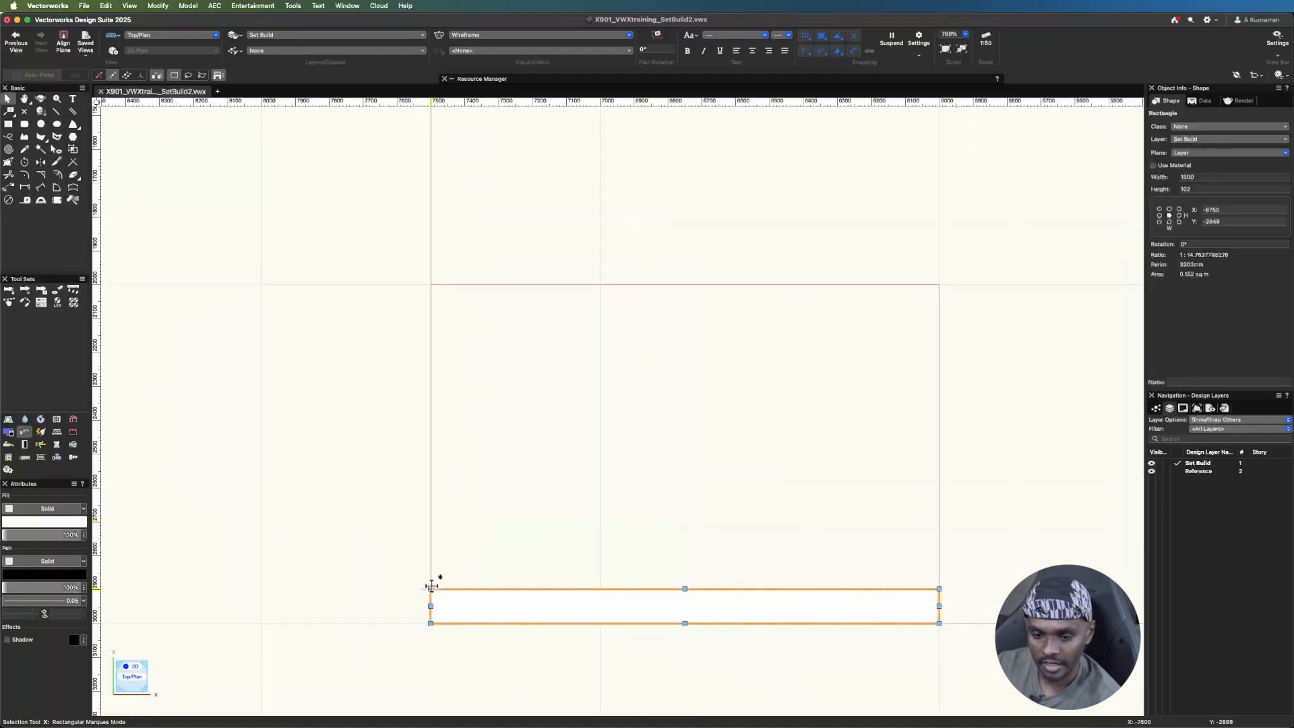
drag(433, 588, 432, 292)
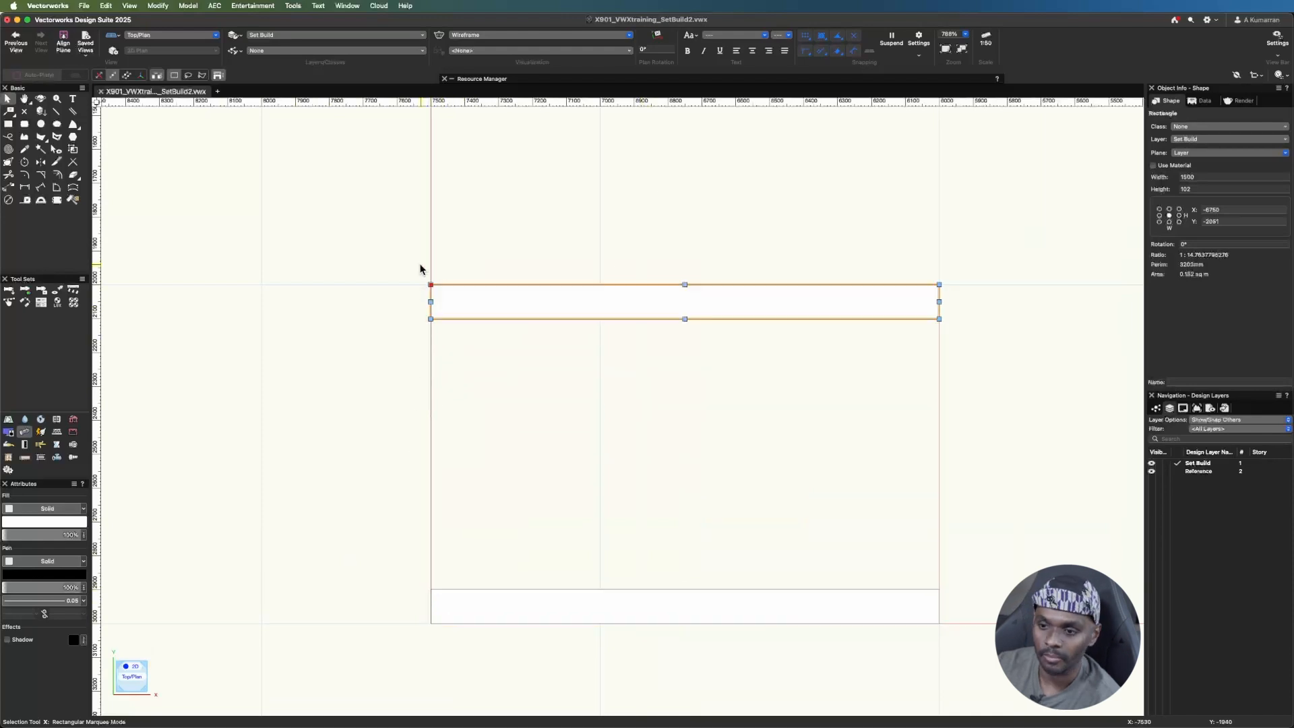
click(1058, 456)
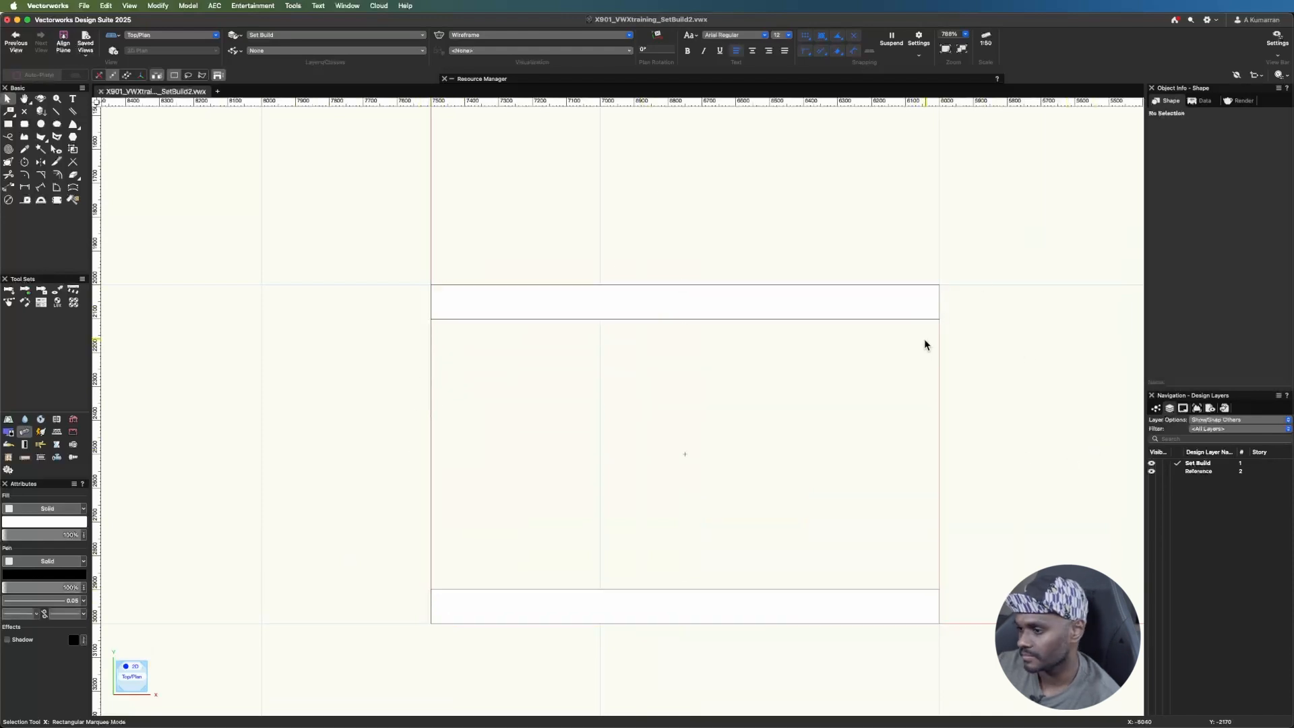
- Draw a vertical rectangle between the two horizontal strips at the module's left end and set its width to 102 mm
key(4)
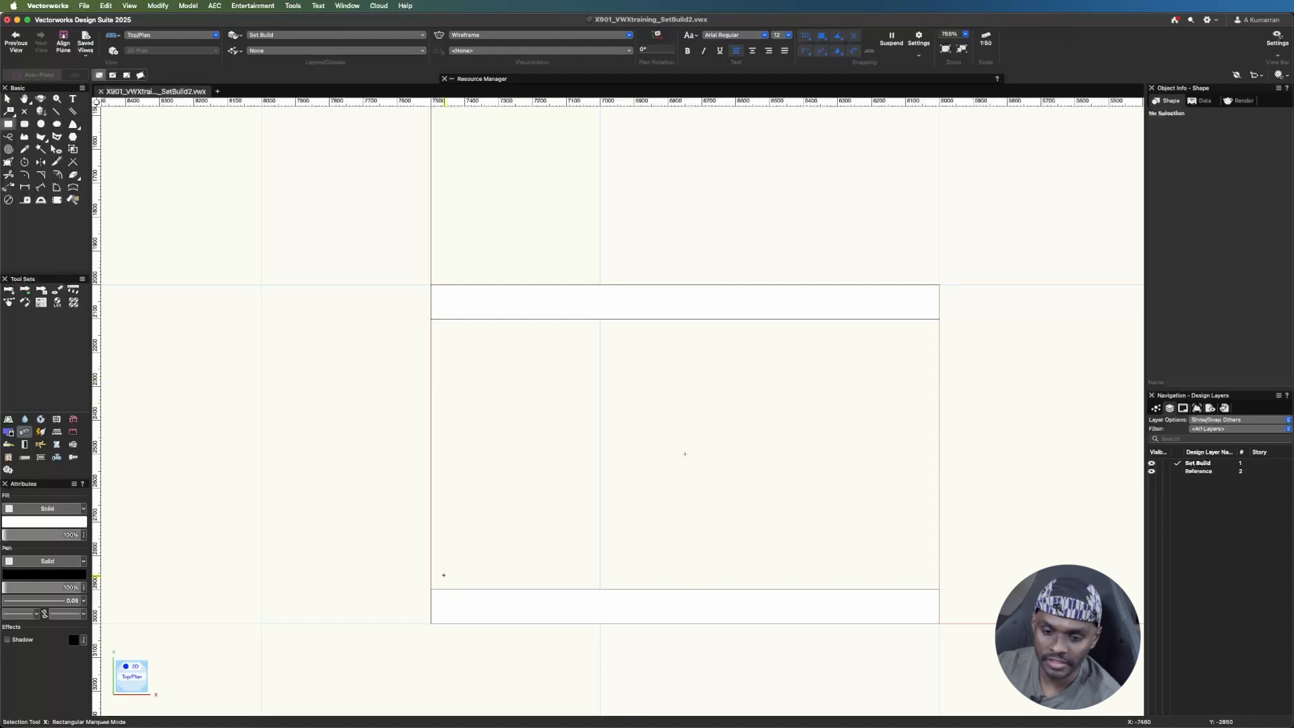
click(430, 588)
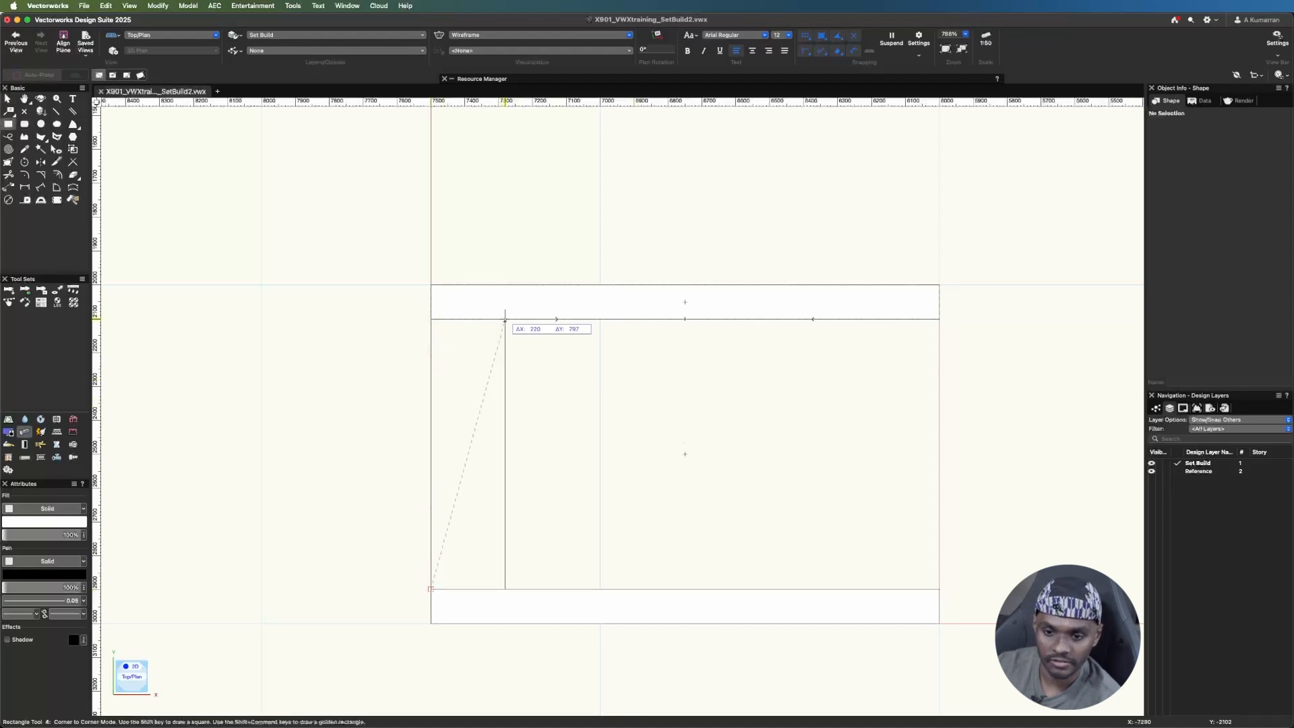
click(505, 318)
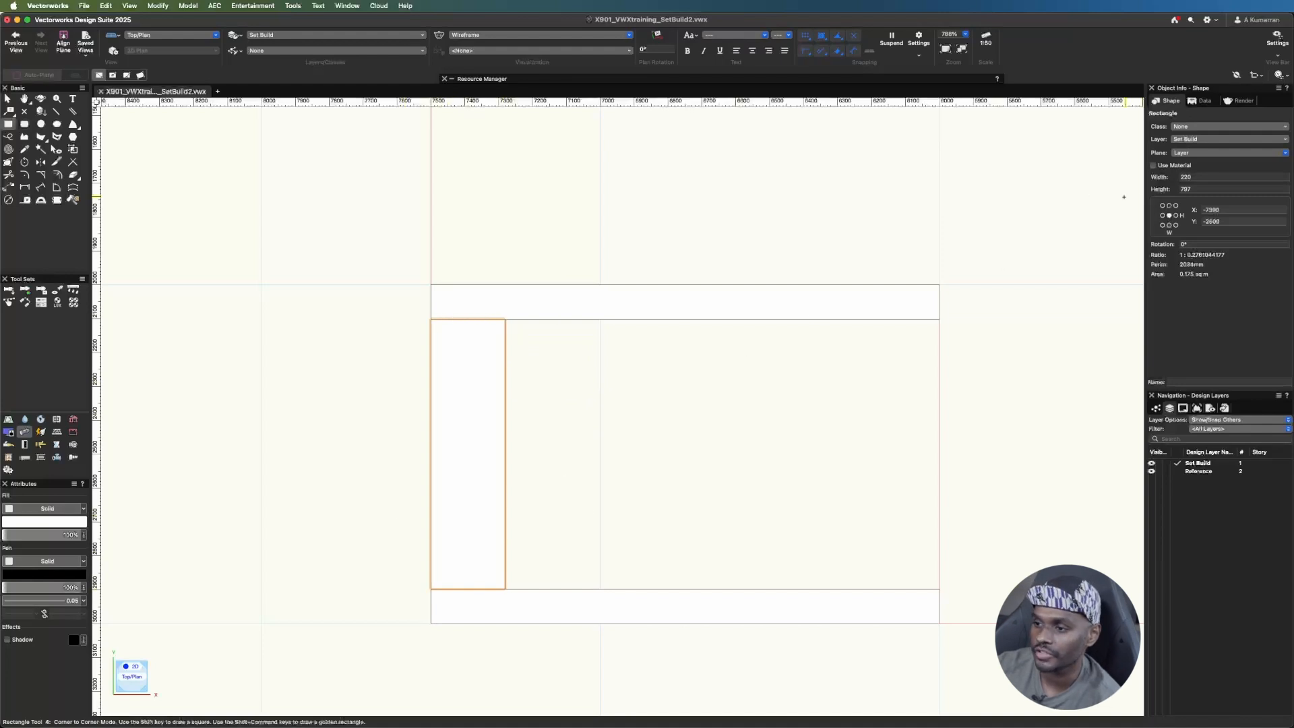
drag(1201, 177, 1153, 174)
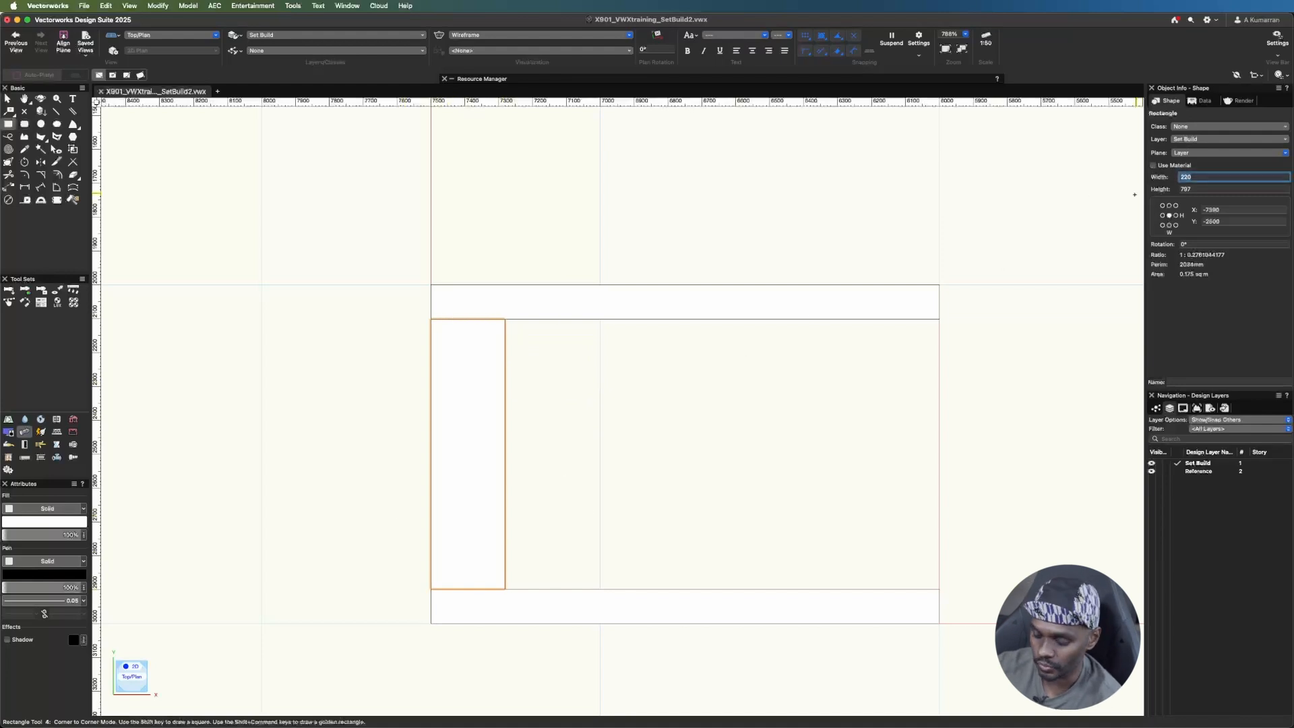
key(Return)
key(x)
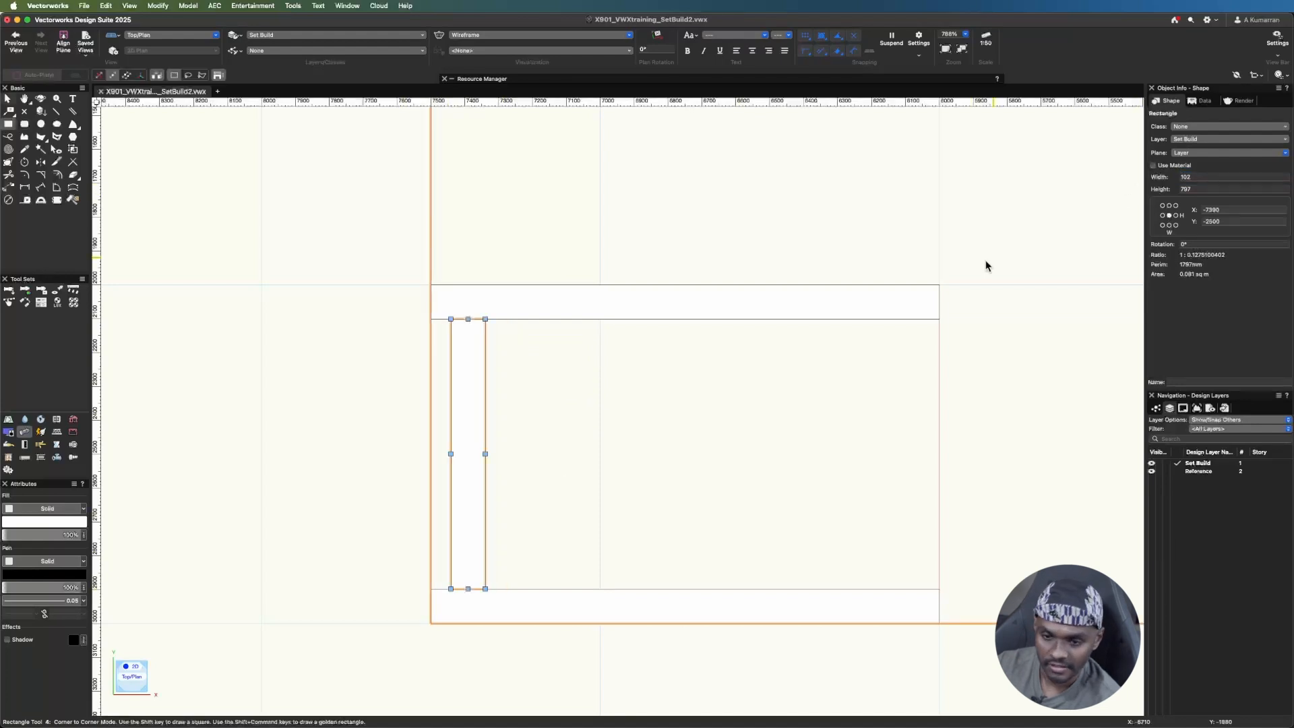
- Move the vertical strip left so its upper-left corner snaps to the module's left edge, and deselect it
drag(451, 318, 432, 318)
click(391, 412)
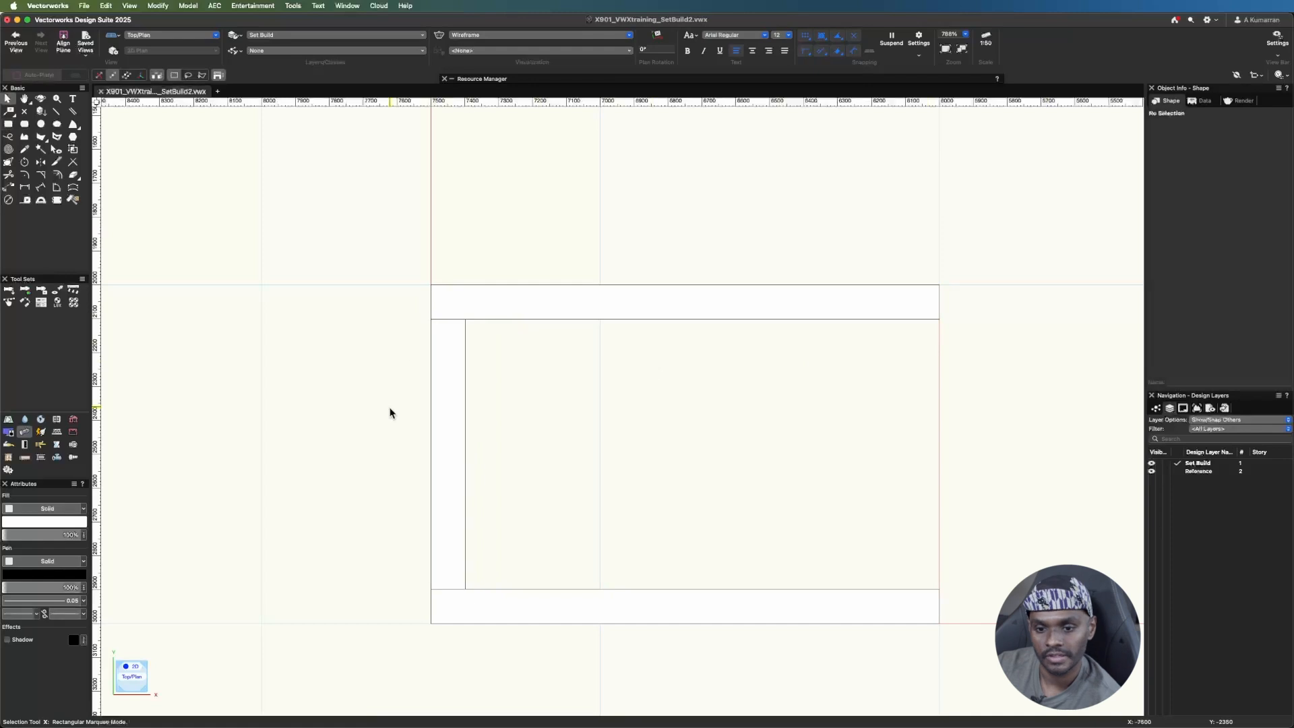
- Duplicate the vertical strip to the module's right edge, snapped below the upper horizontal strip, and deselect it
click(455, 409)
drag(463, 321, 941, 319)
click(969, 321)
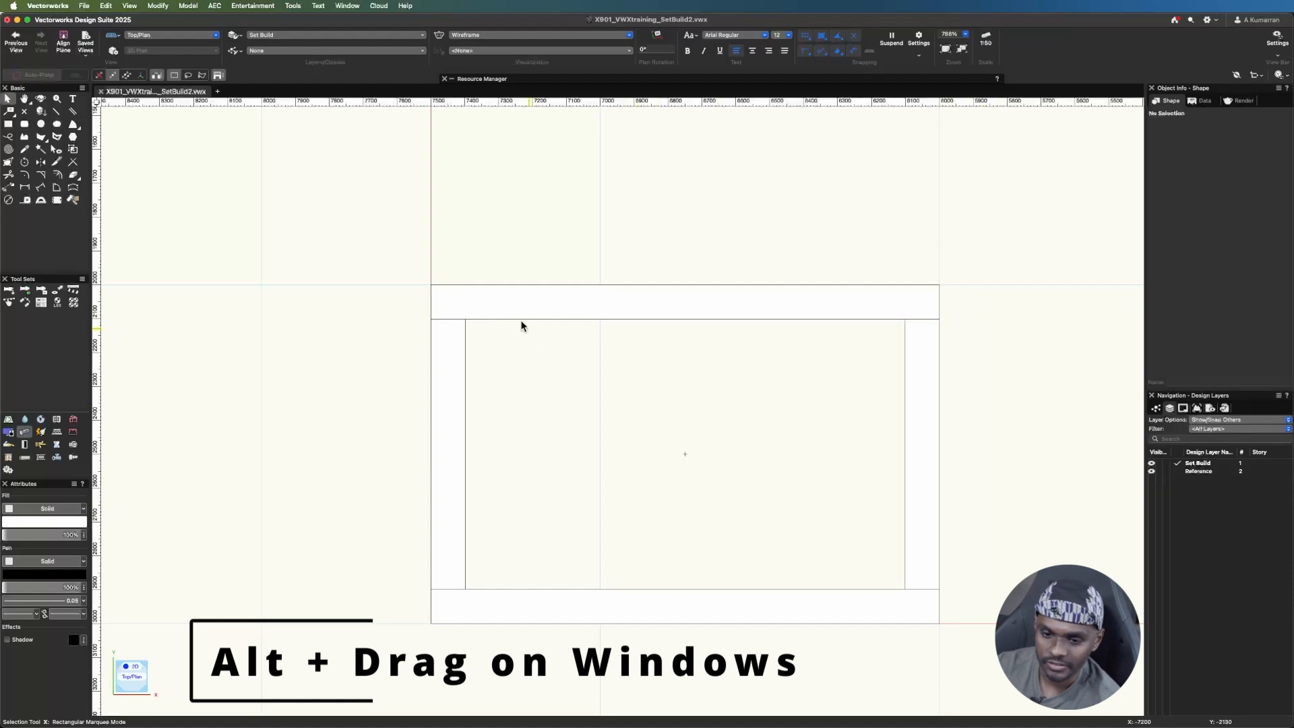
- In the Left Isometric view, draw a rectangle inside the frame and set its width and height to 102 mm
click(201, 35)
click(169, 161)
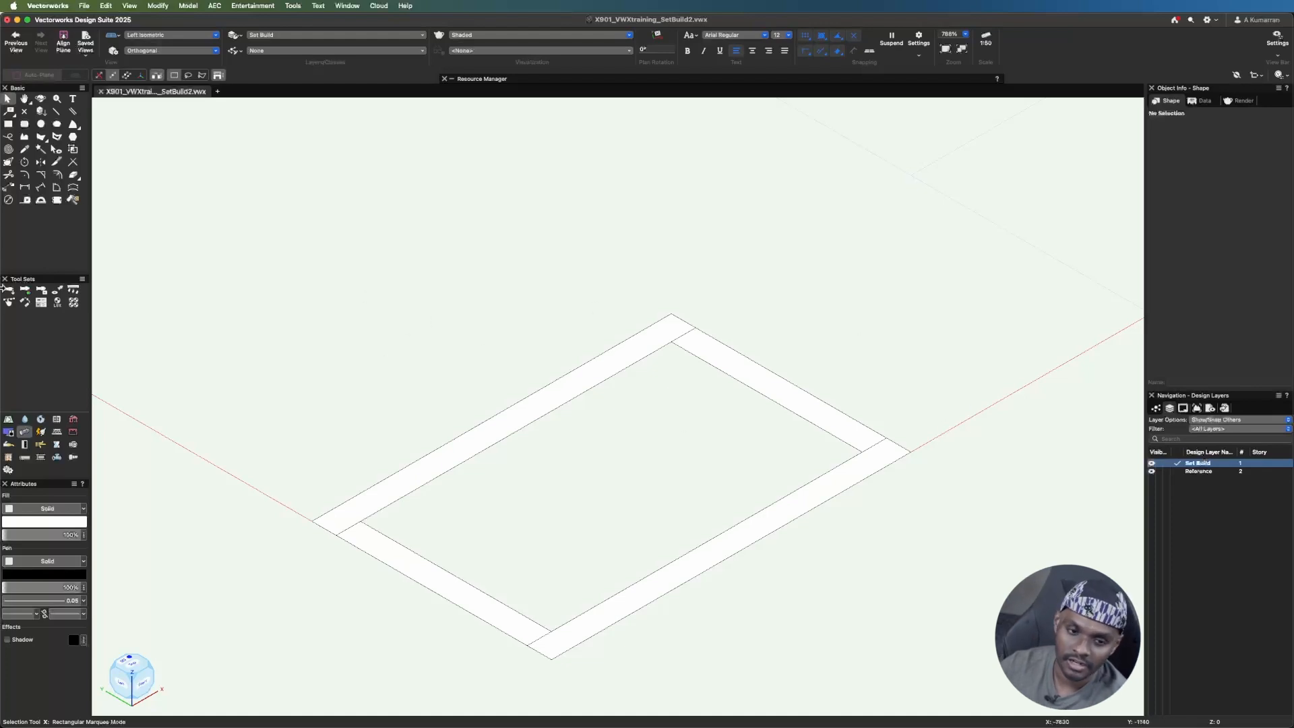
click(8, 124)
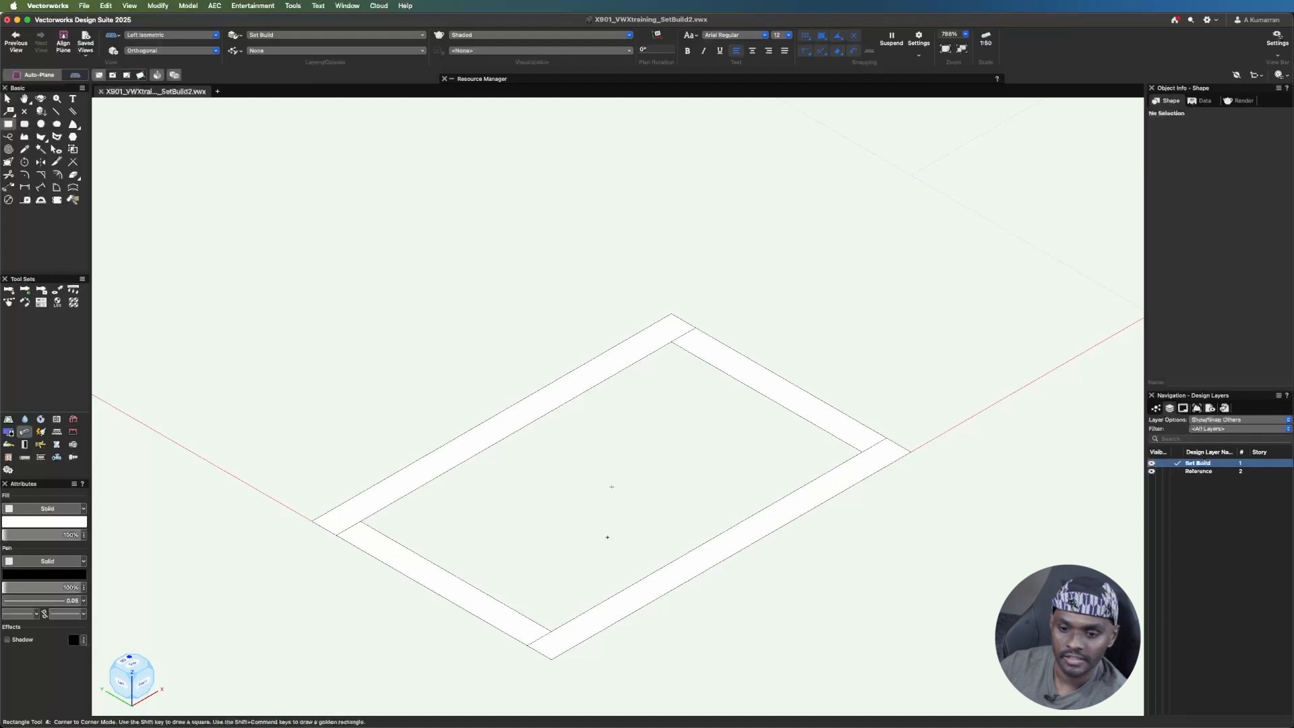
click(510, 497)
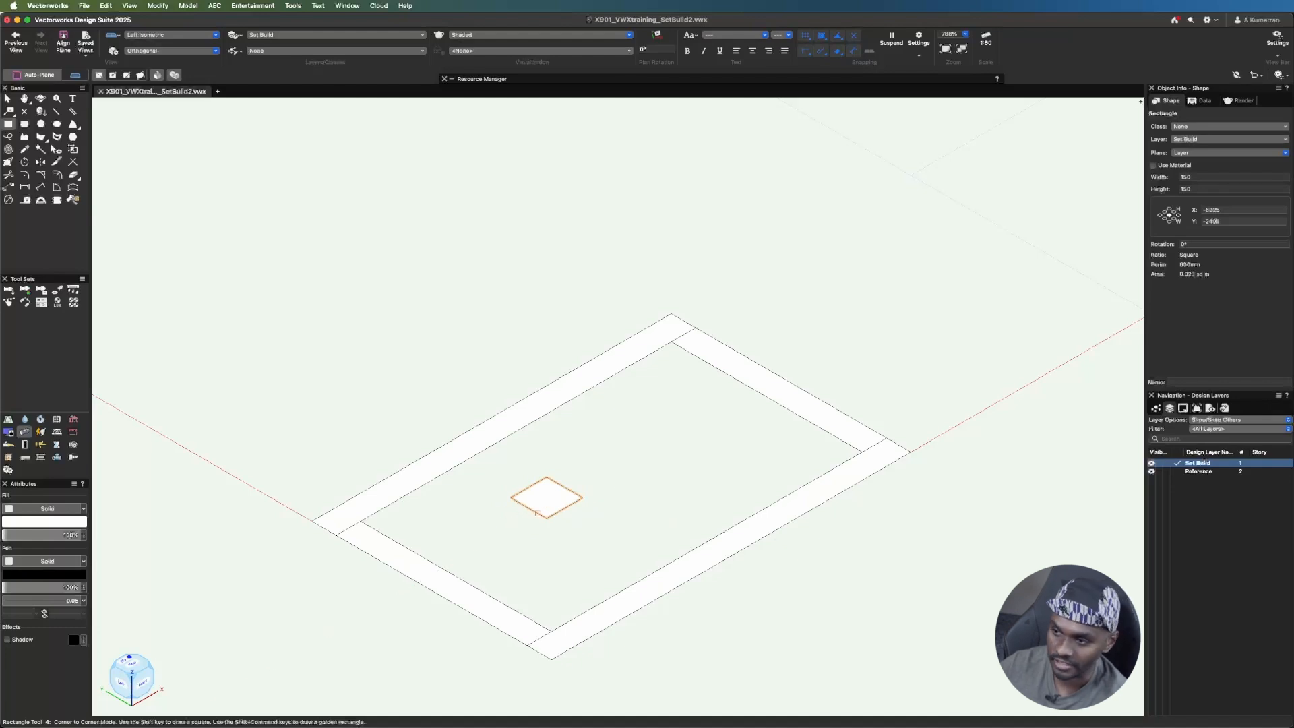
click(1231, 177)
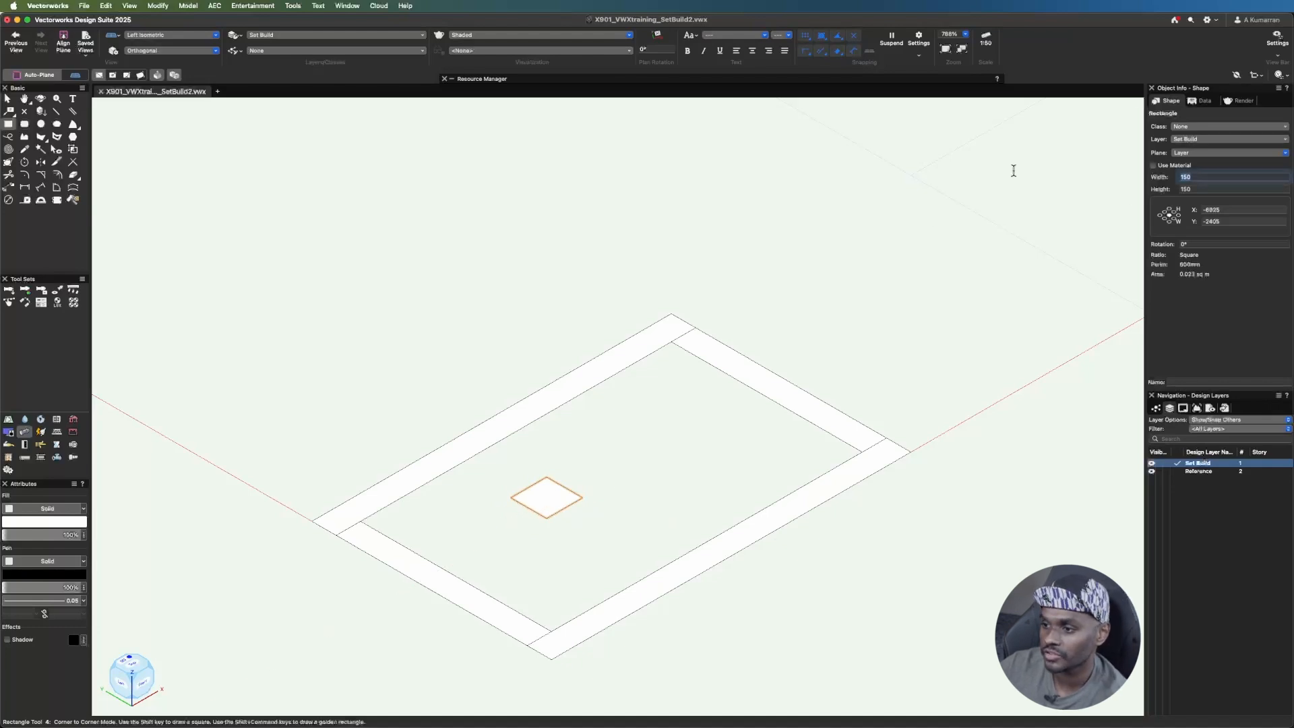
text(102)
key(Tab)
text(102)
key(Return)
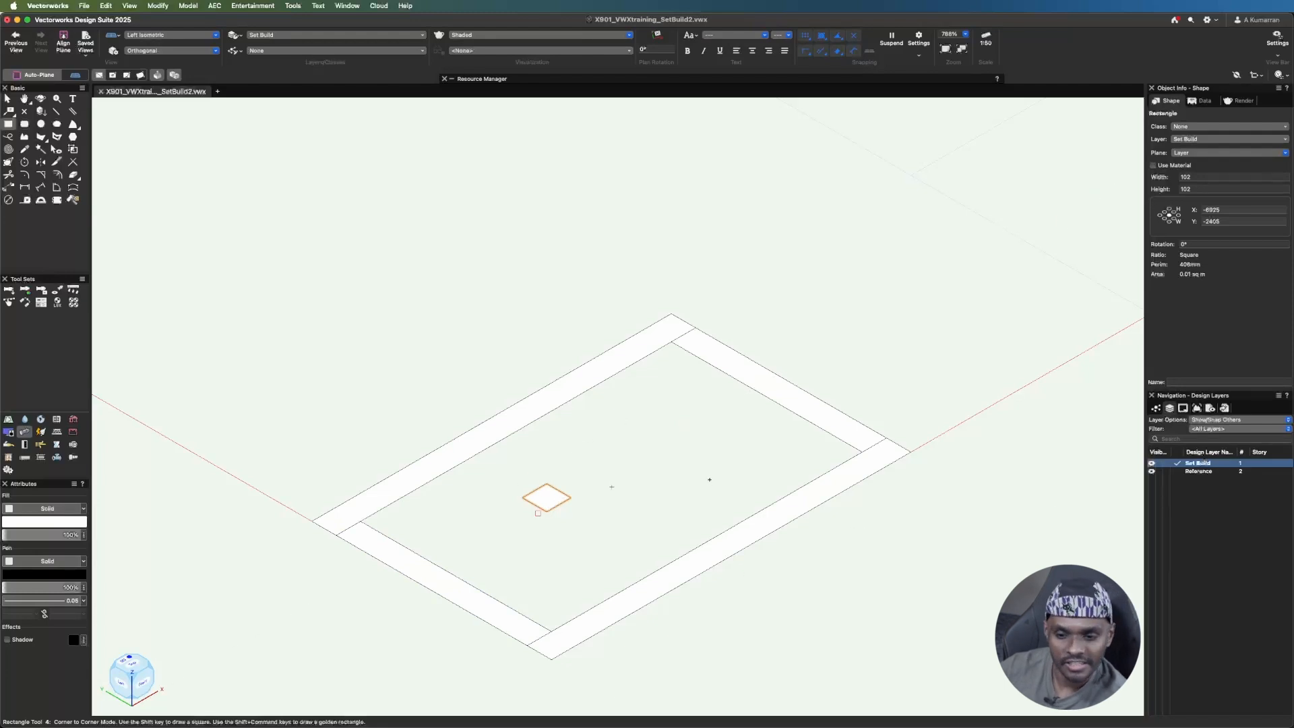
- Move the 102 mm square to near the middle of the frame opening and deselect it
key(x)
key(x)
drag(546, 499, 602, 475)
click(681, 514)
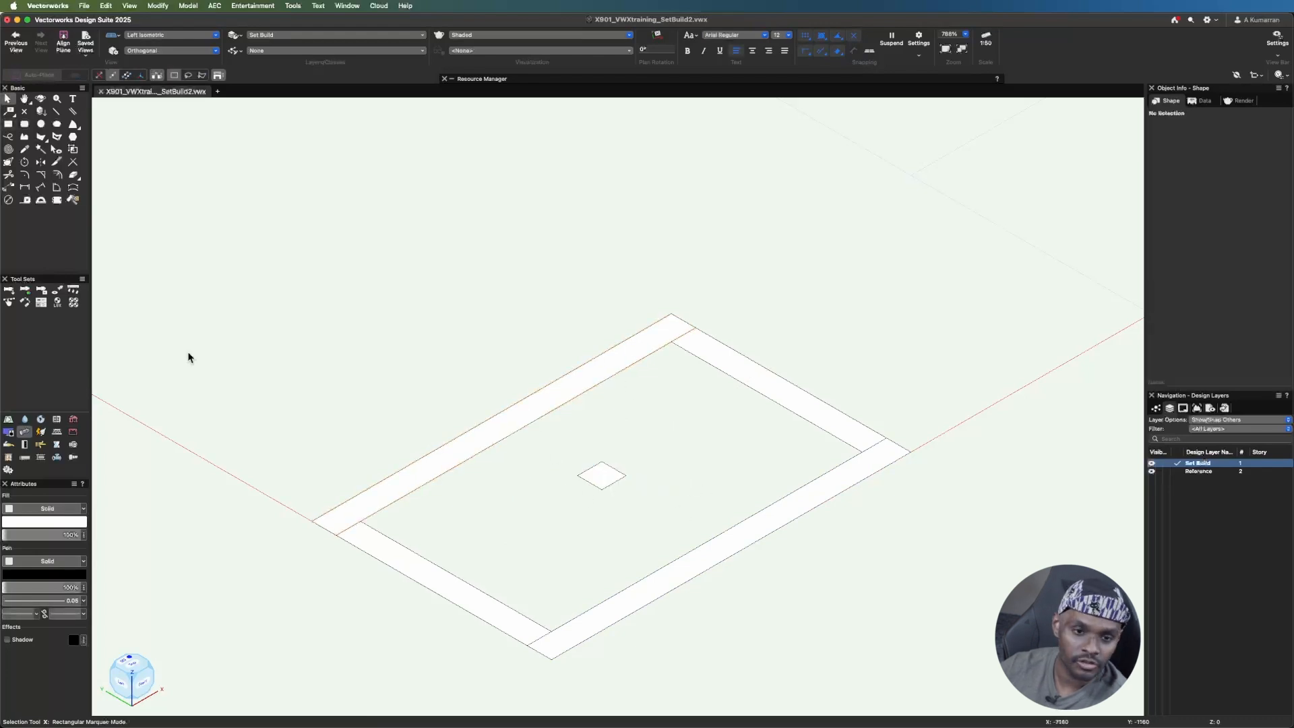
- Extrude the rear long strip of the frame by 4"
click(435, 445)
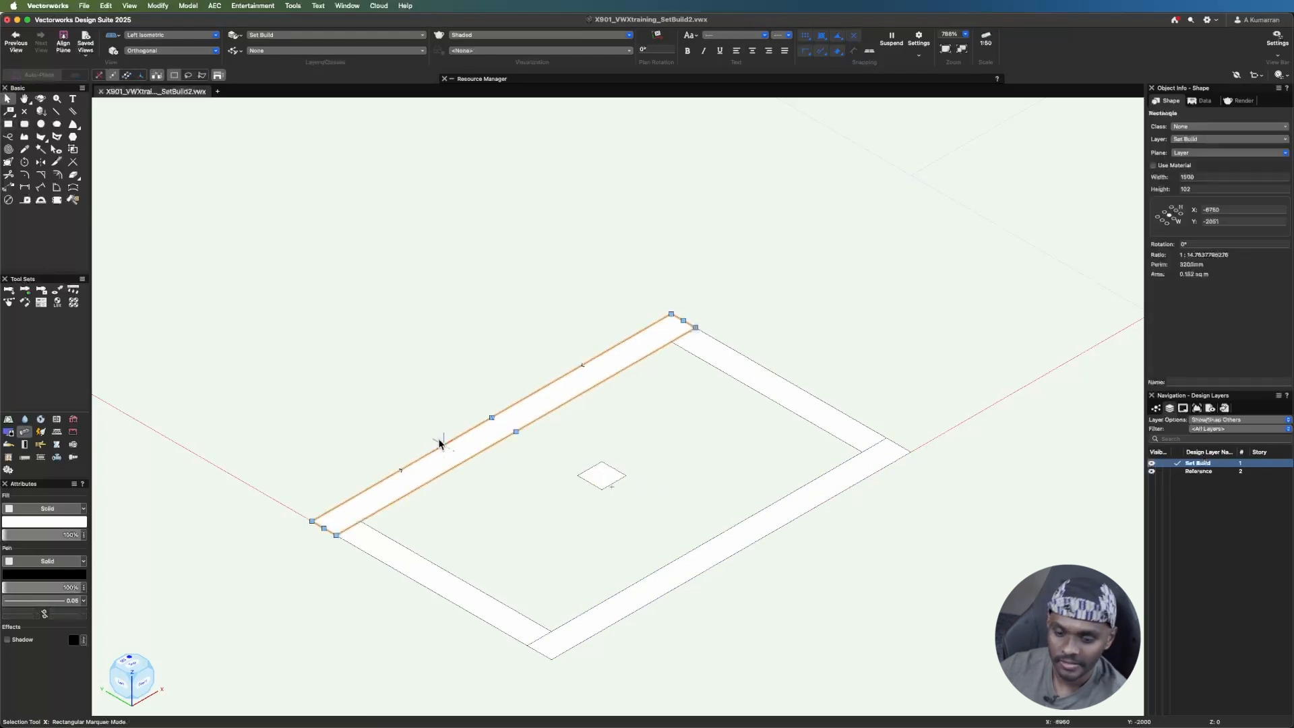
key(ctrl+e)
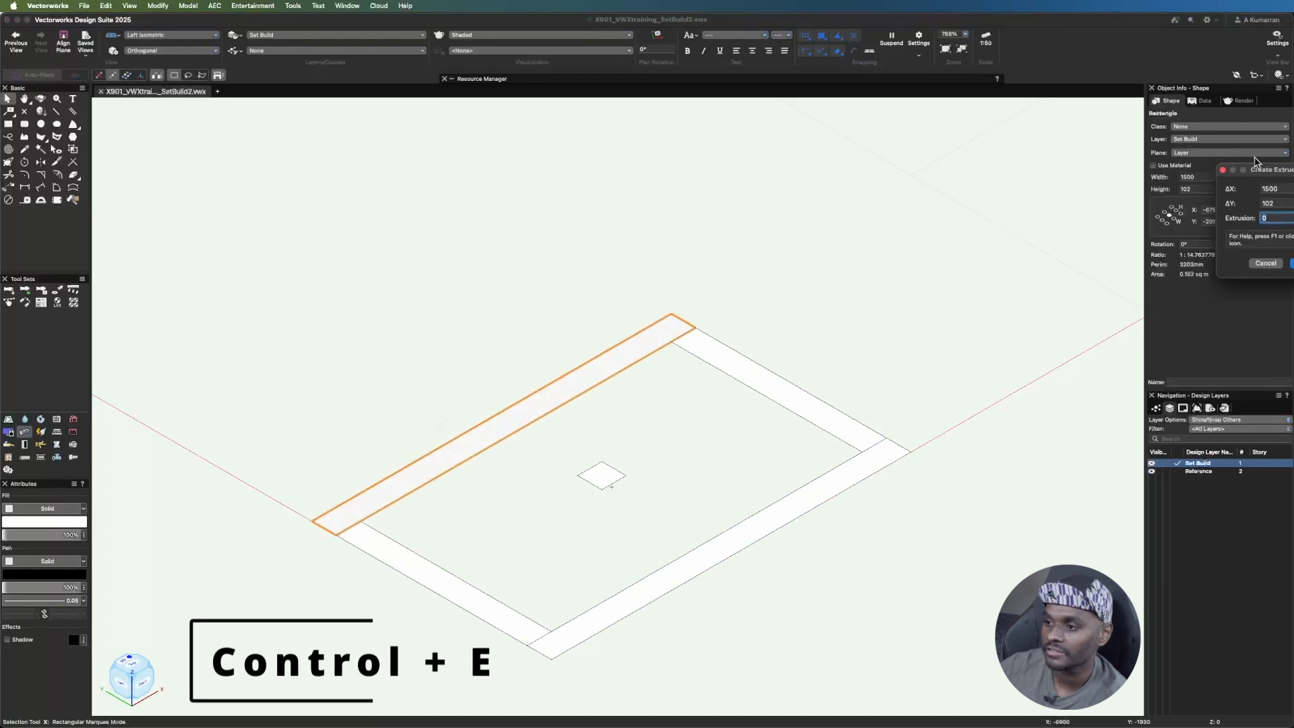
drag(1022, 153, 886, 124)
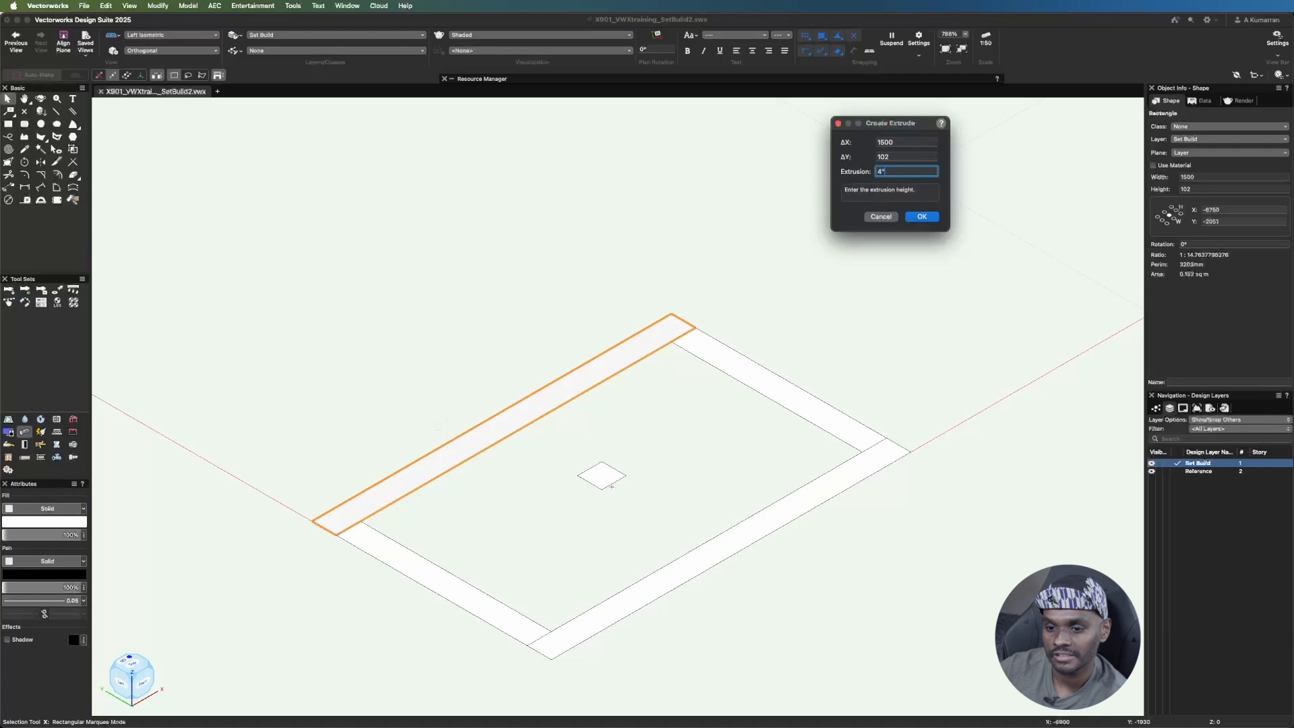
text(4")
key(Return)
- Extrude the right short strip of the frame by 4"
click(782, 378)
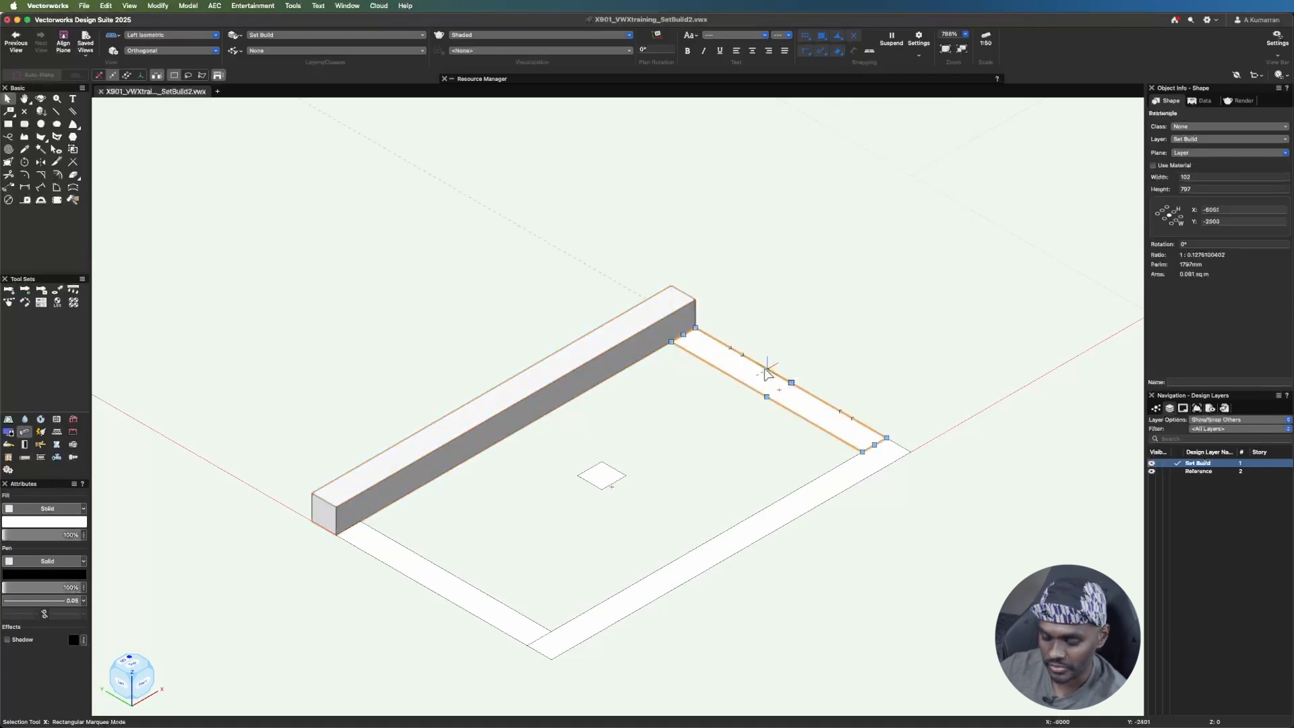
key(ctrl+e)
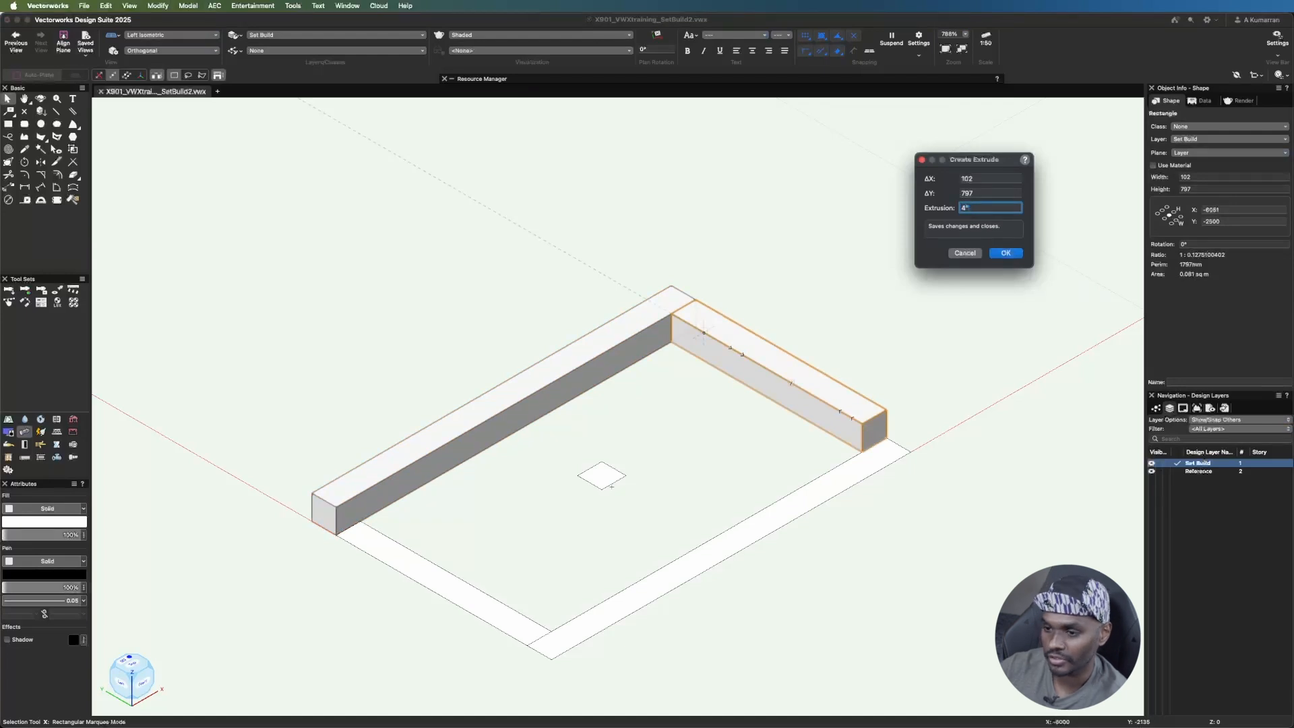
click(1004, 253)
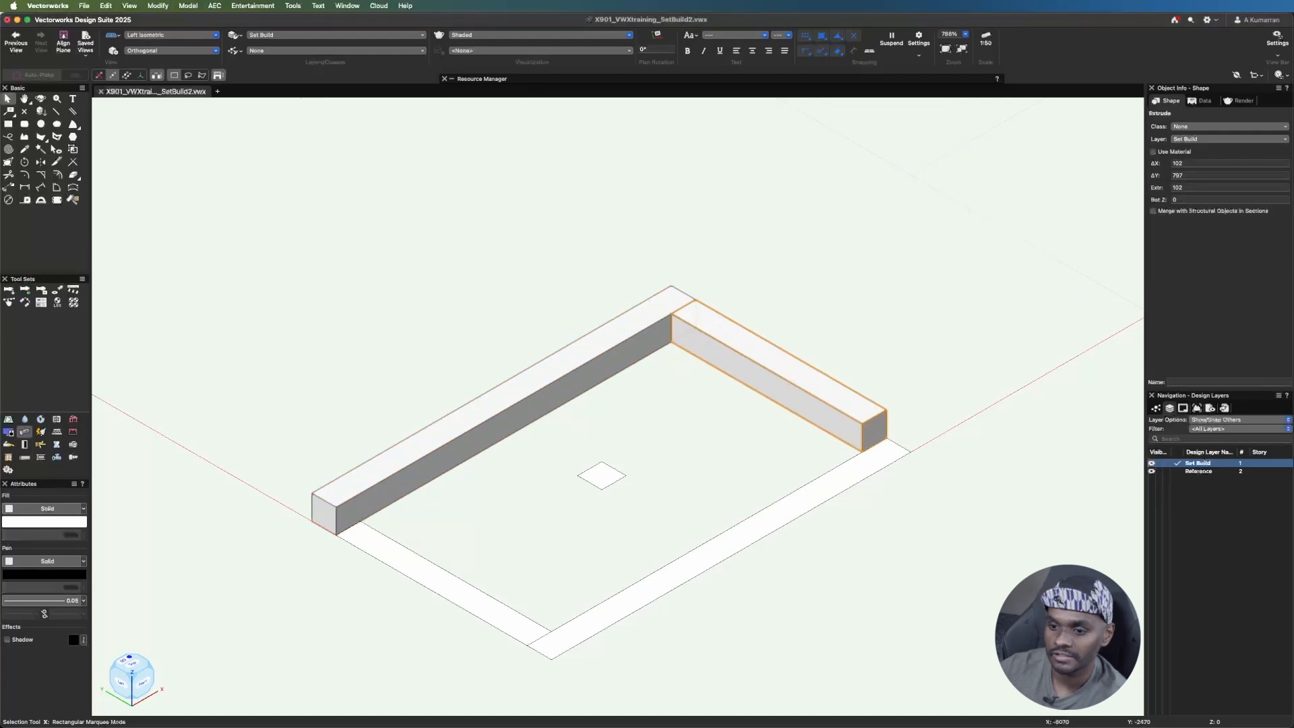
- Extrude the front long strip of the frame by 4"
click(800, 506)
key(super+e)
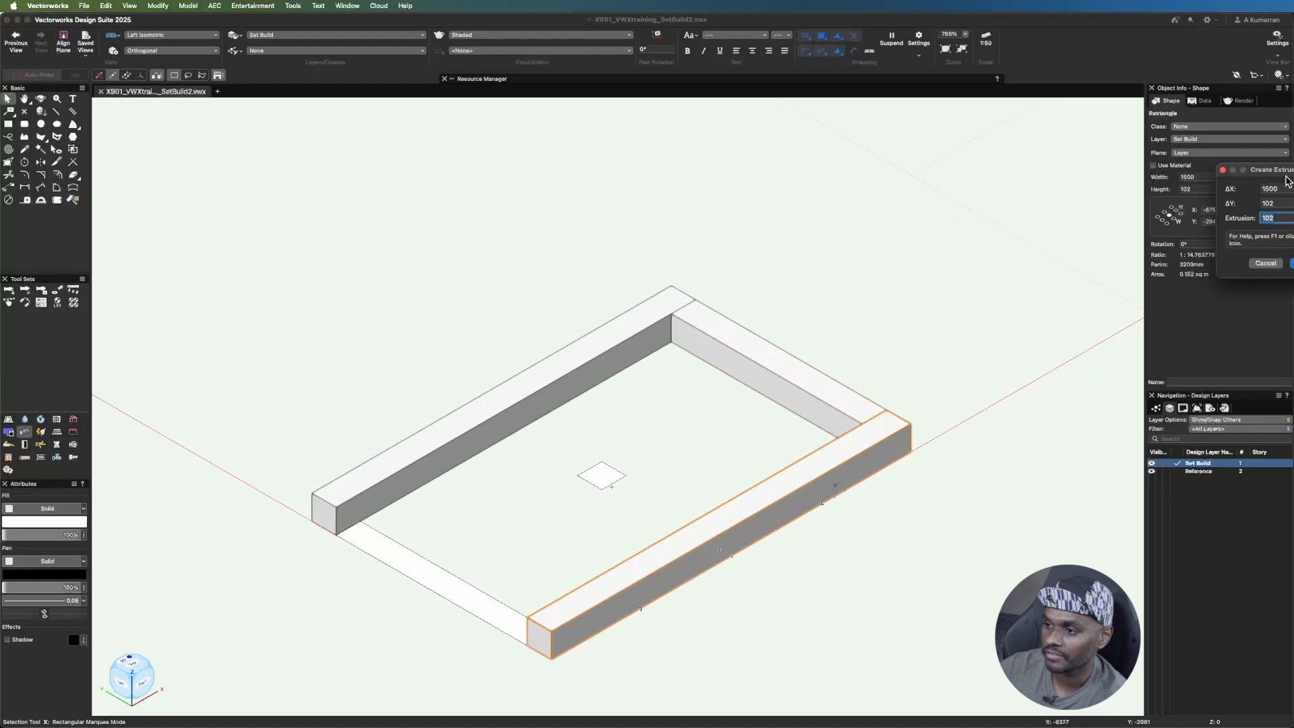
text(4)
key(Return)
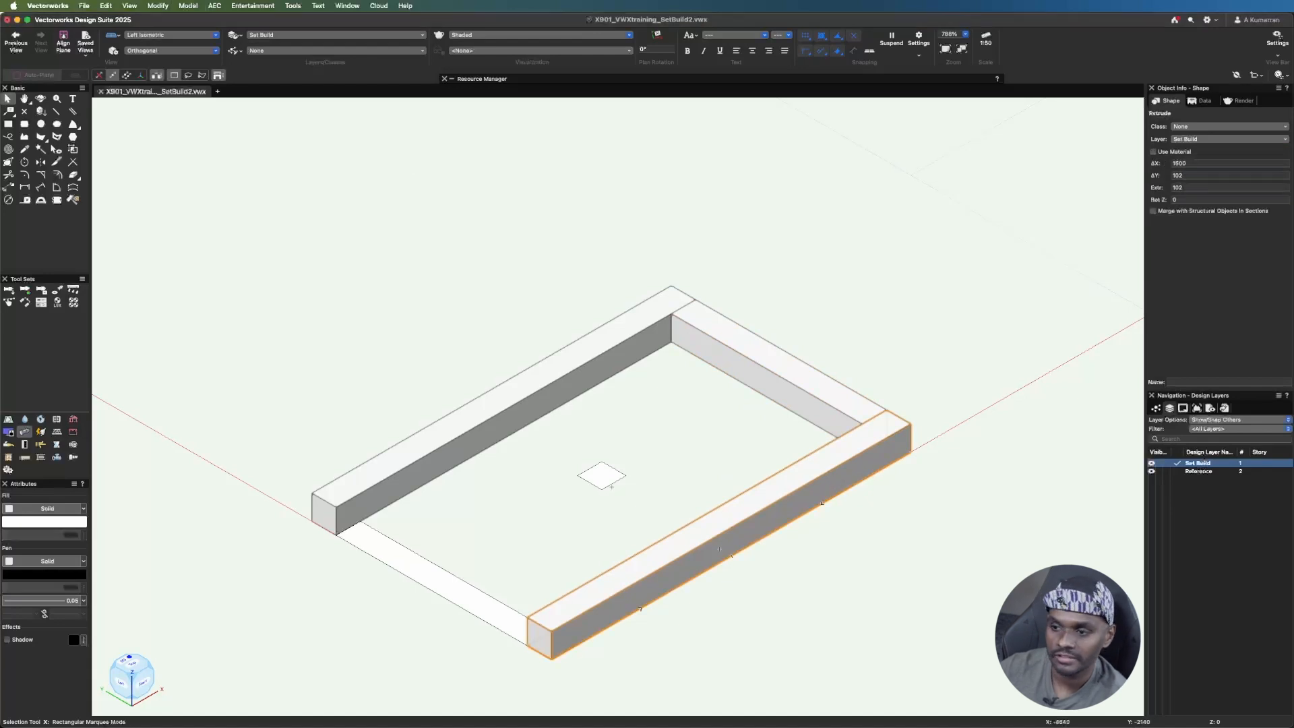
- Extrude the left short strip of the frame by 4" and deselect it
click(462, 587)
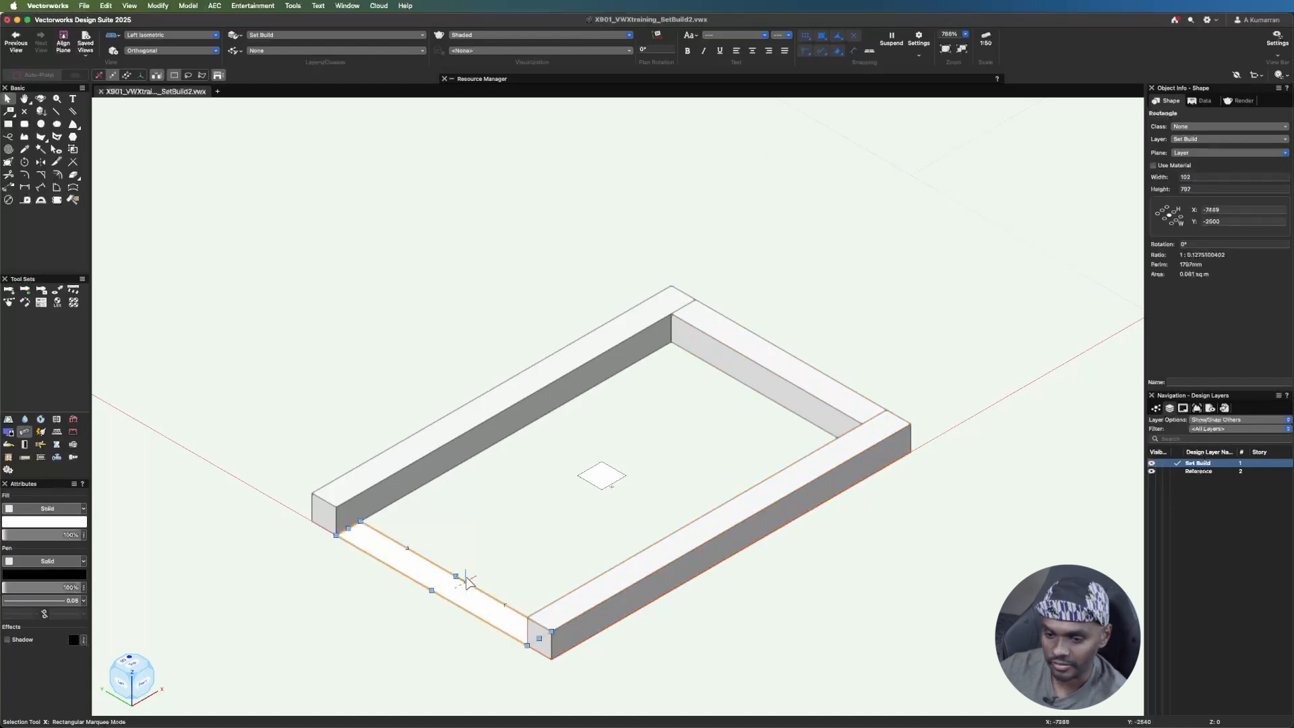
key(super+e)
drag(1278, 174, 995, 163)
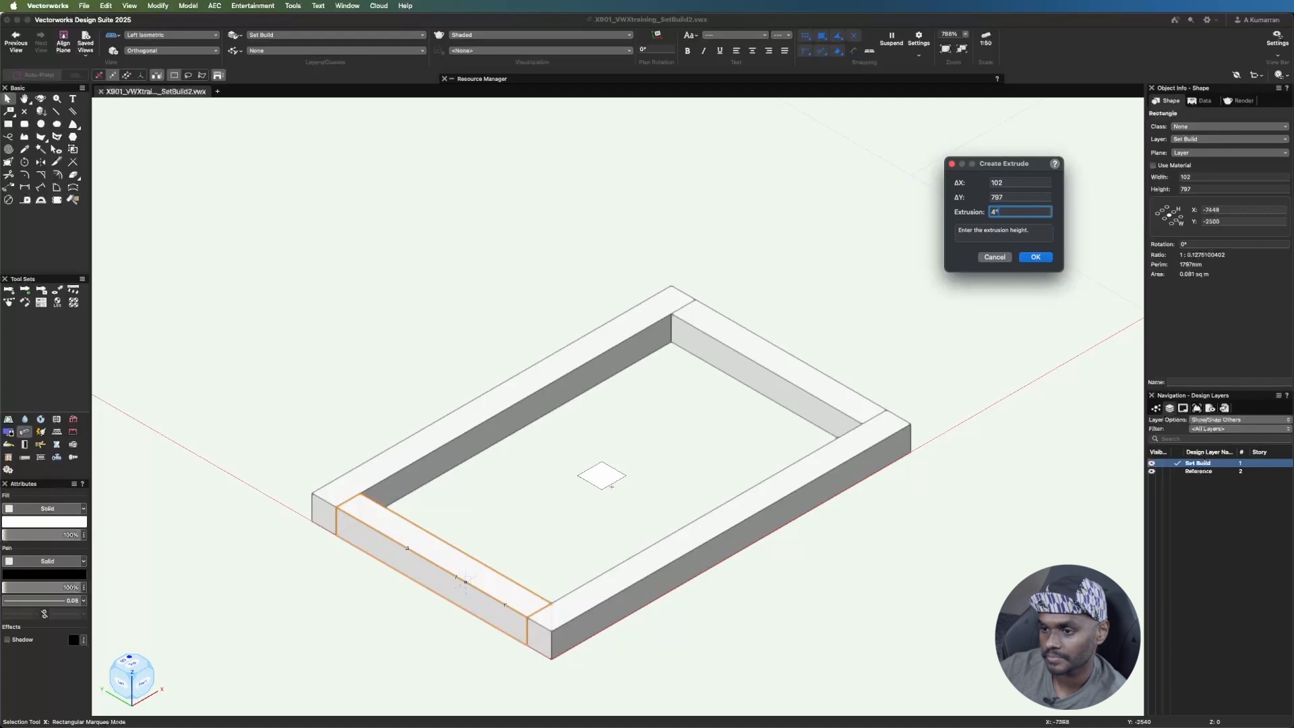
key(Return)
click(636, 463)
- Select the central square, check the height dimensions on the reference drawing in Top/Plan view, and return to the Left Isometric view
click(598, 475)
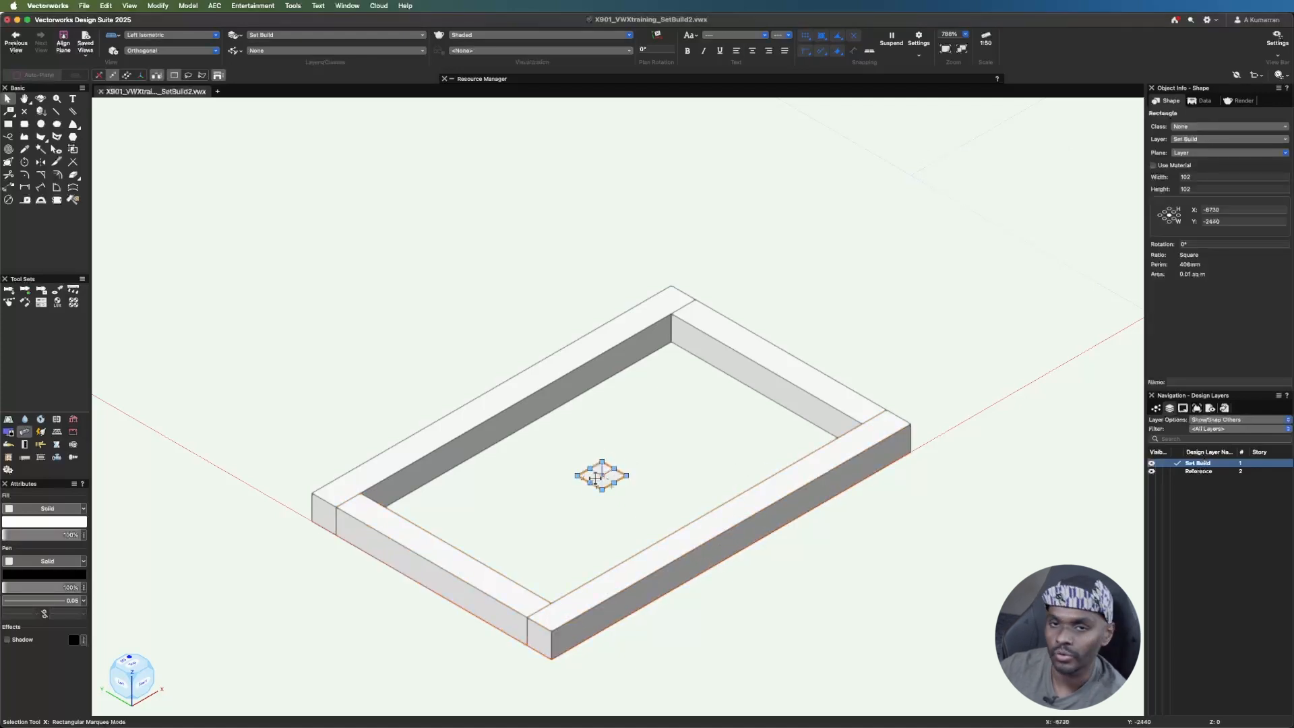
key(super+5)
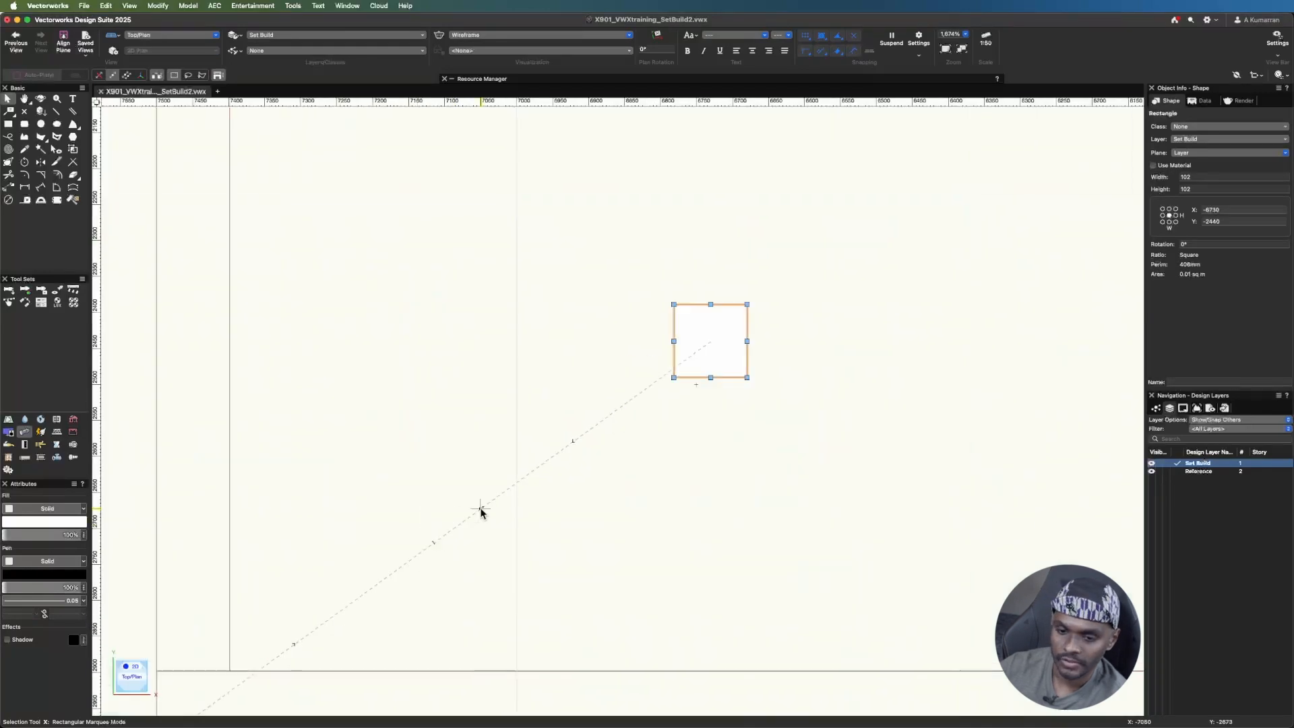
click(172, 35)
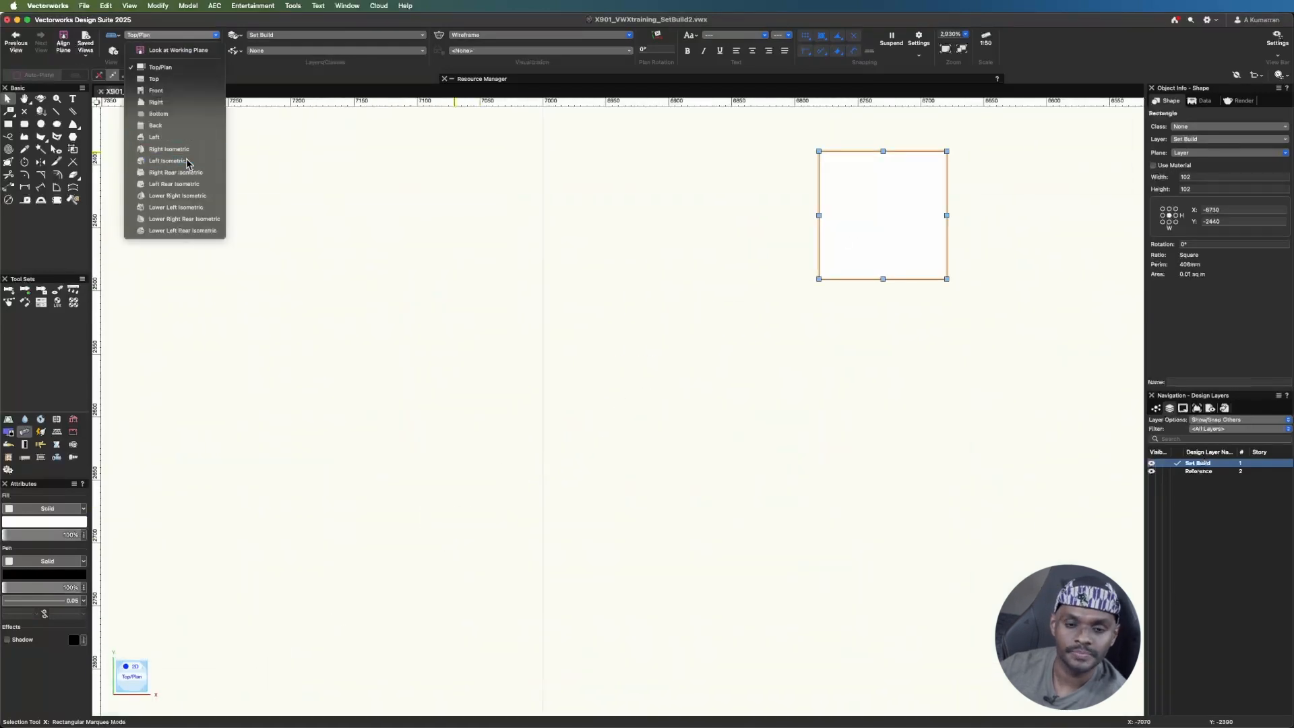
click(167, 160)
scroll(645, 480, down, 4)
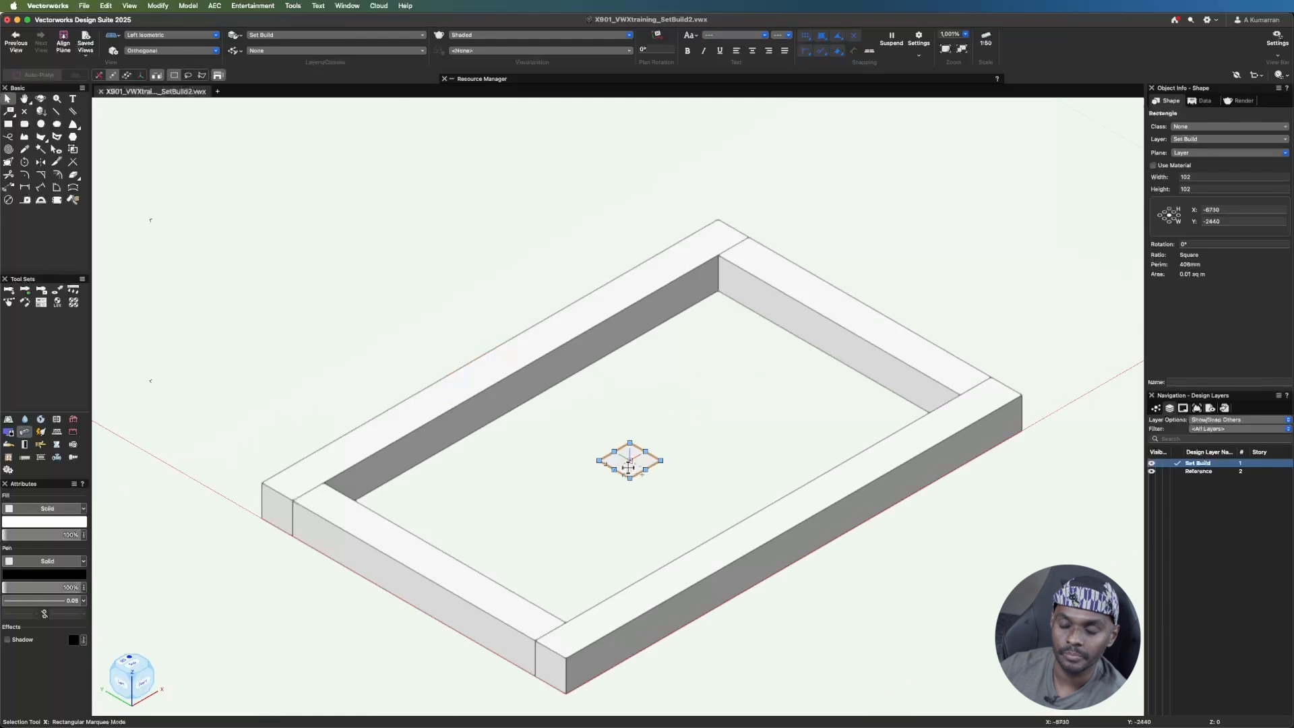
click(183, 35)
click(170, 67)
scroll(435, 438, down, 8)
scroll(406, 492, down, 5)
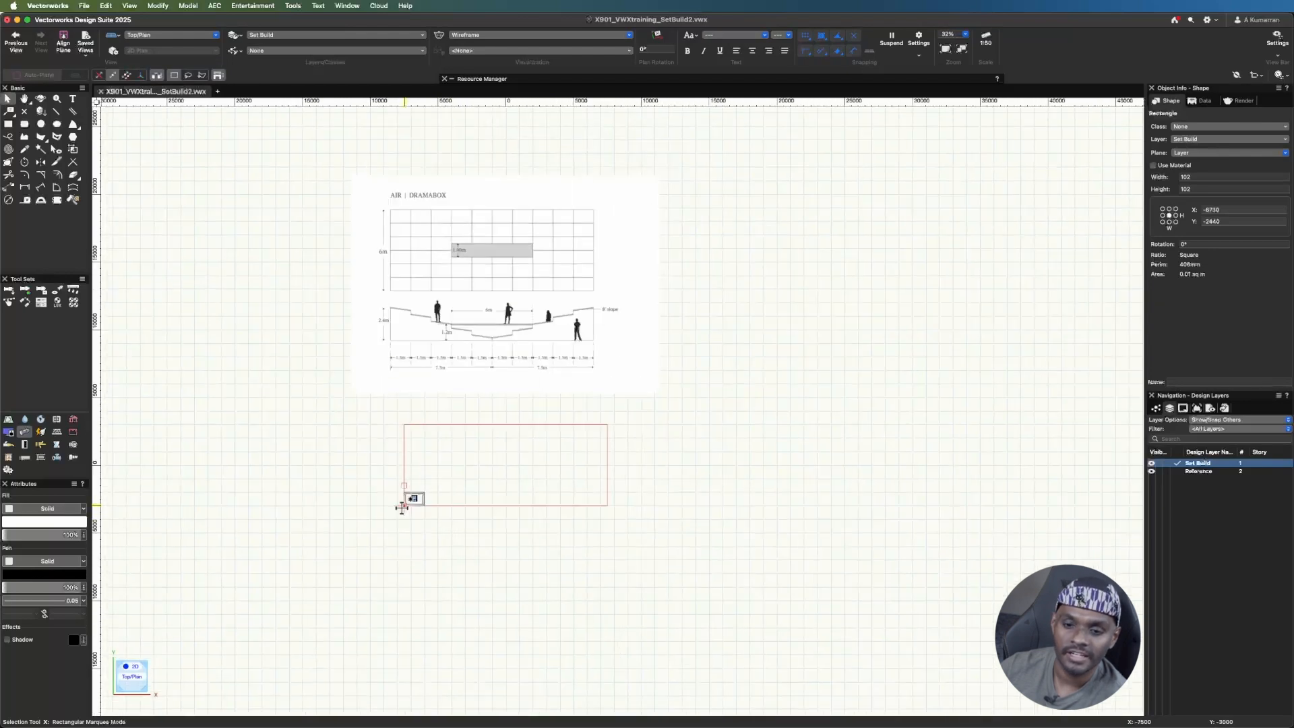
scroll(393, 370, up, 4)
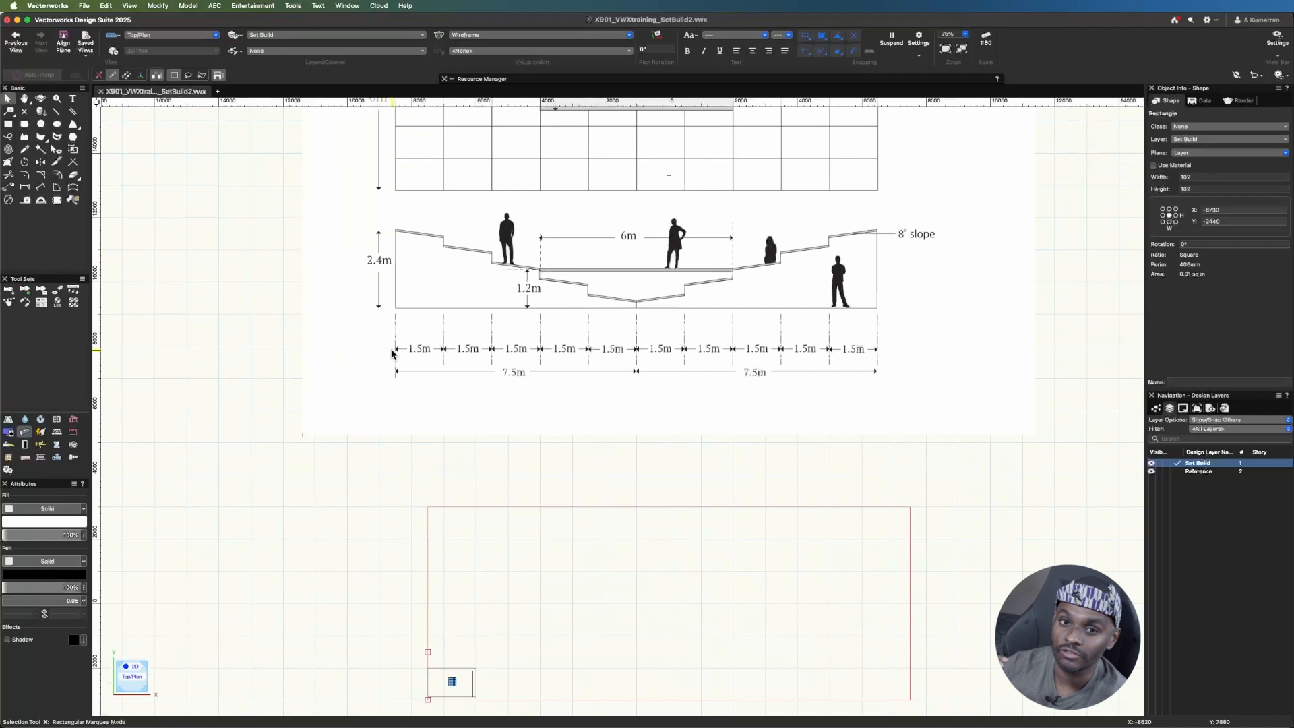
click(184, 35)
click(167, 161)
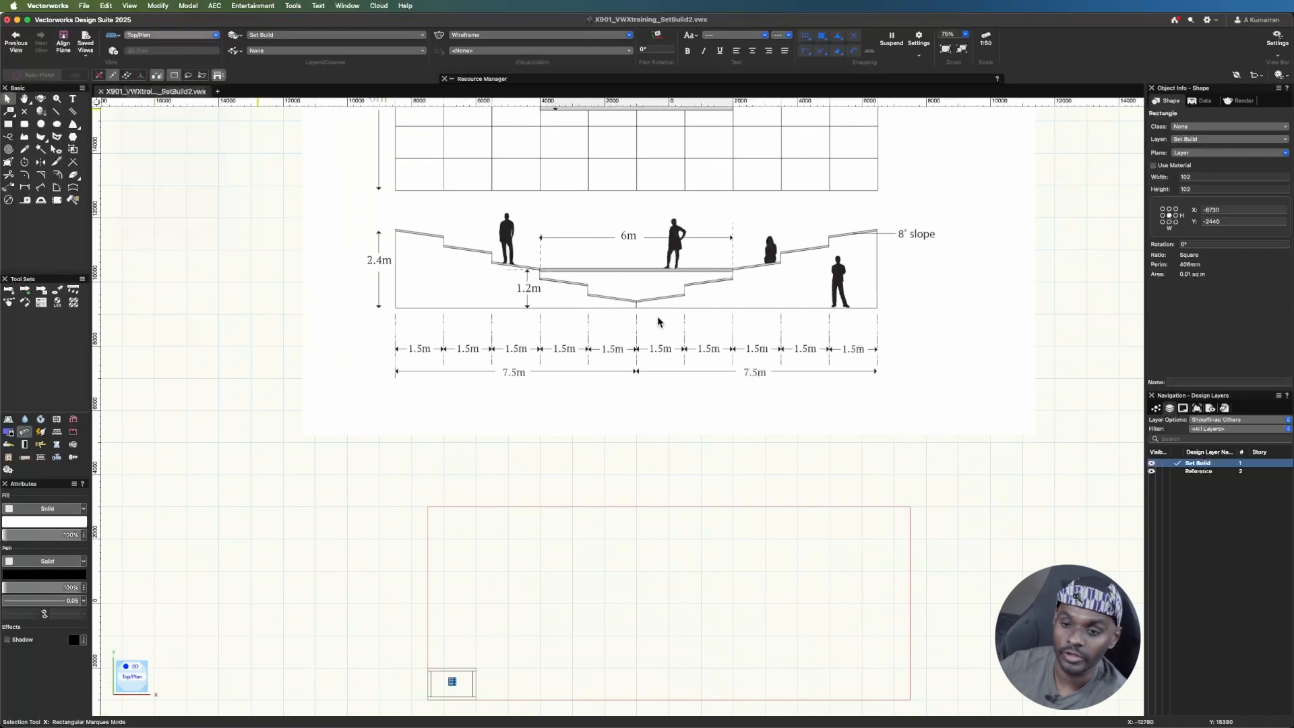
scroll(606, 411, up, 4)
scroll(620, 407, up, 6)
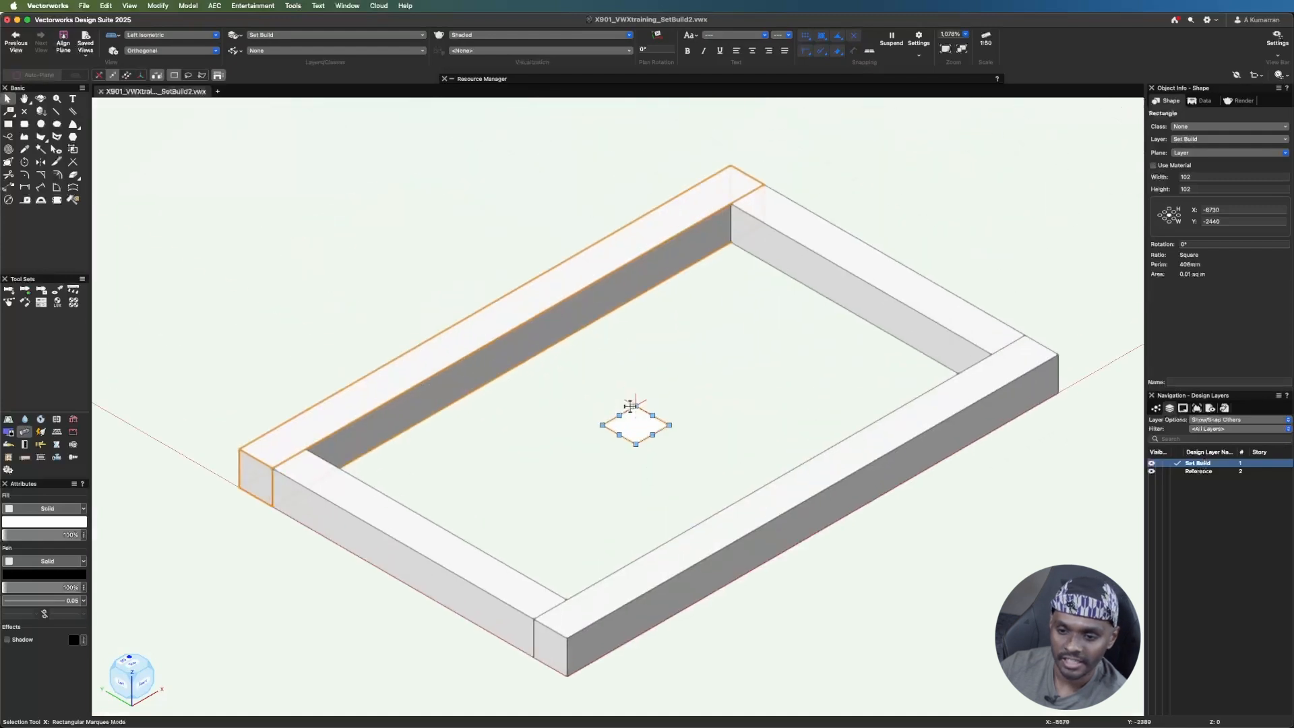
- Extrude the central 102 mm square into a post with a height of 2400-4" and deselect it
key(super+e)
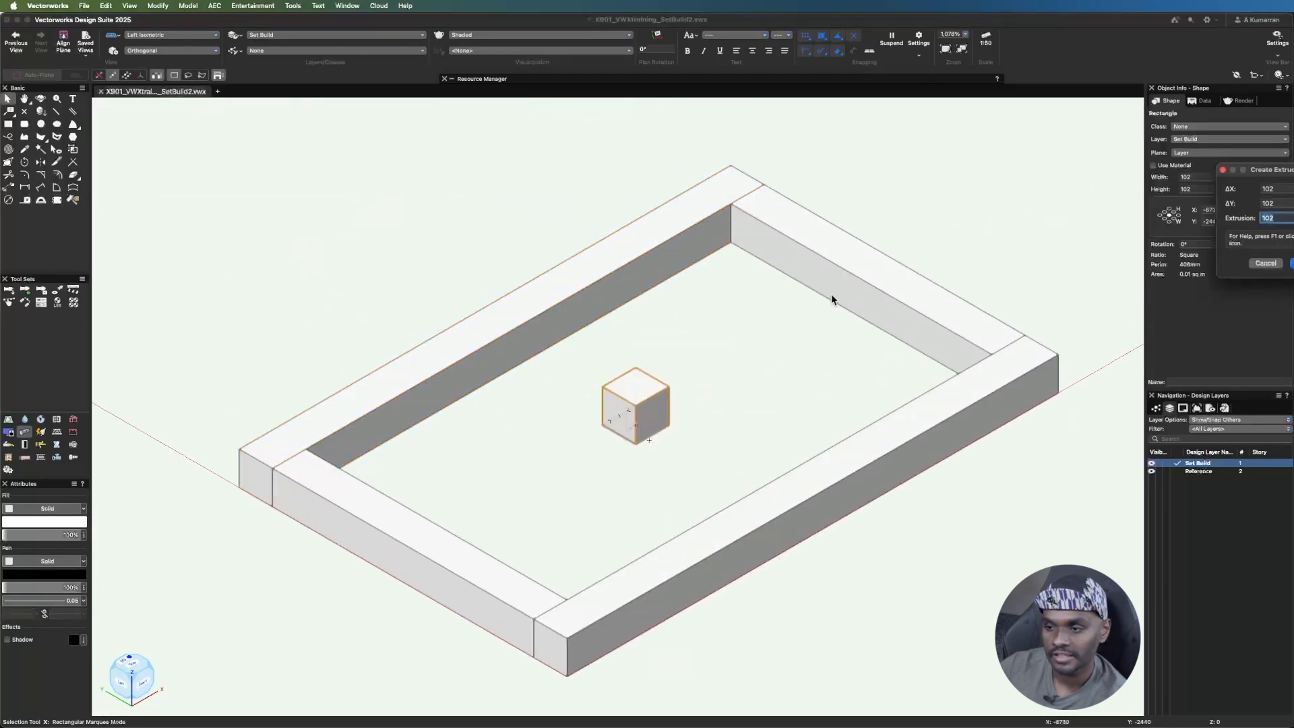
text(2)
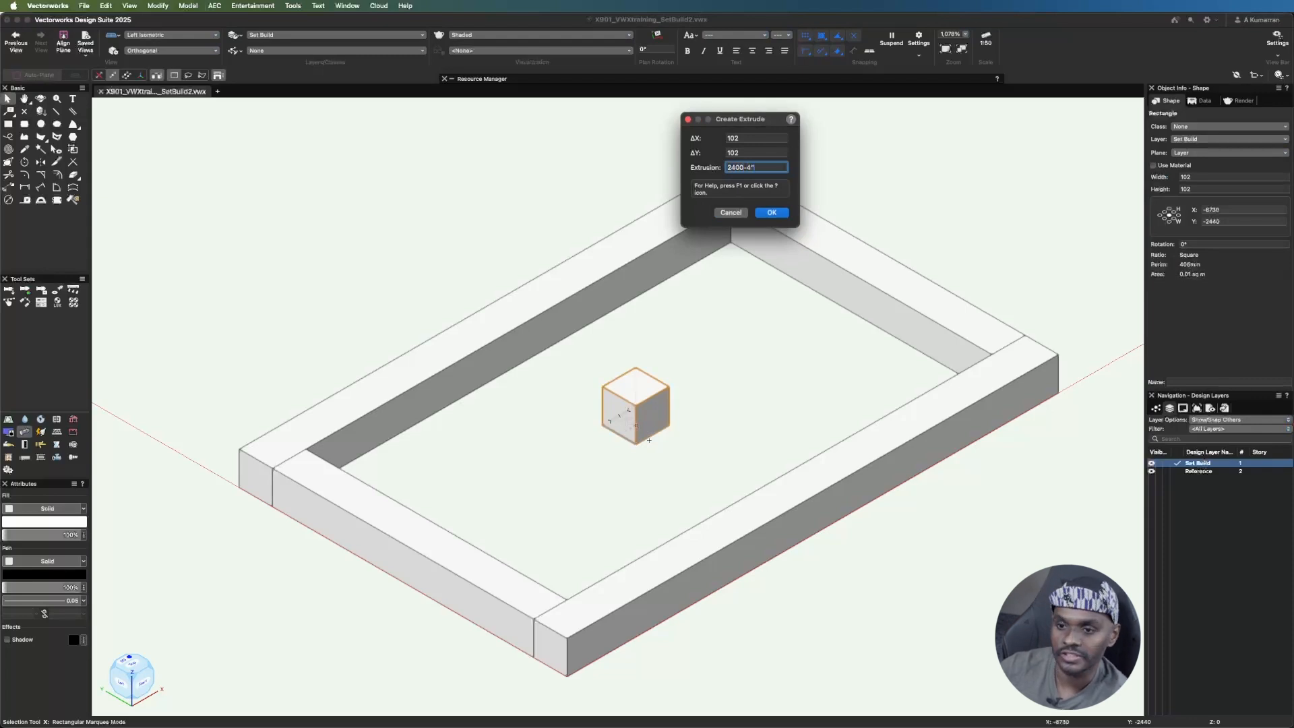
text(400-4")
key(Return)
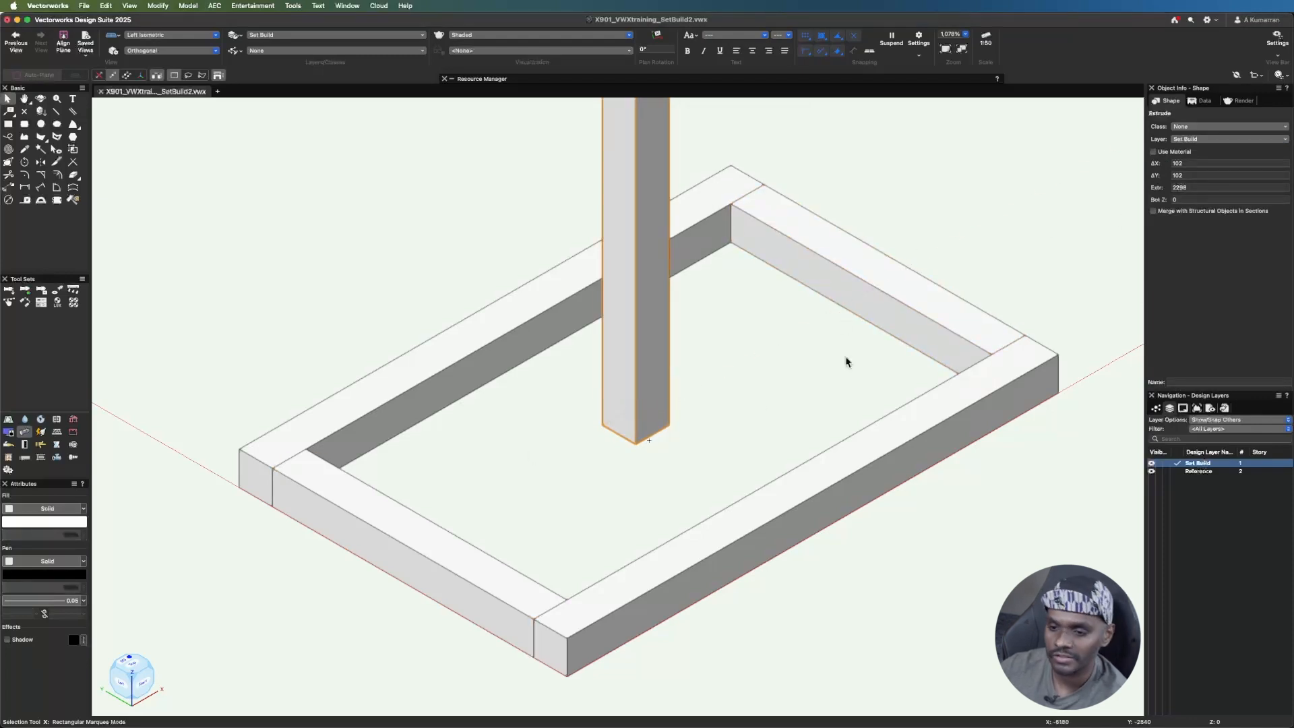
click(741, 413)
scroll(656, 491, down, 5)
scroll(653, 489, up, 2)
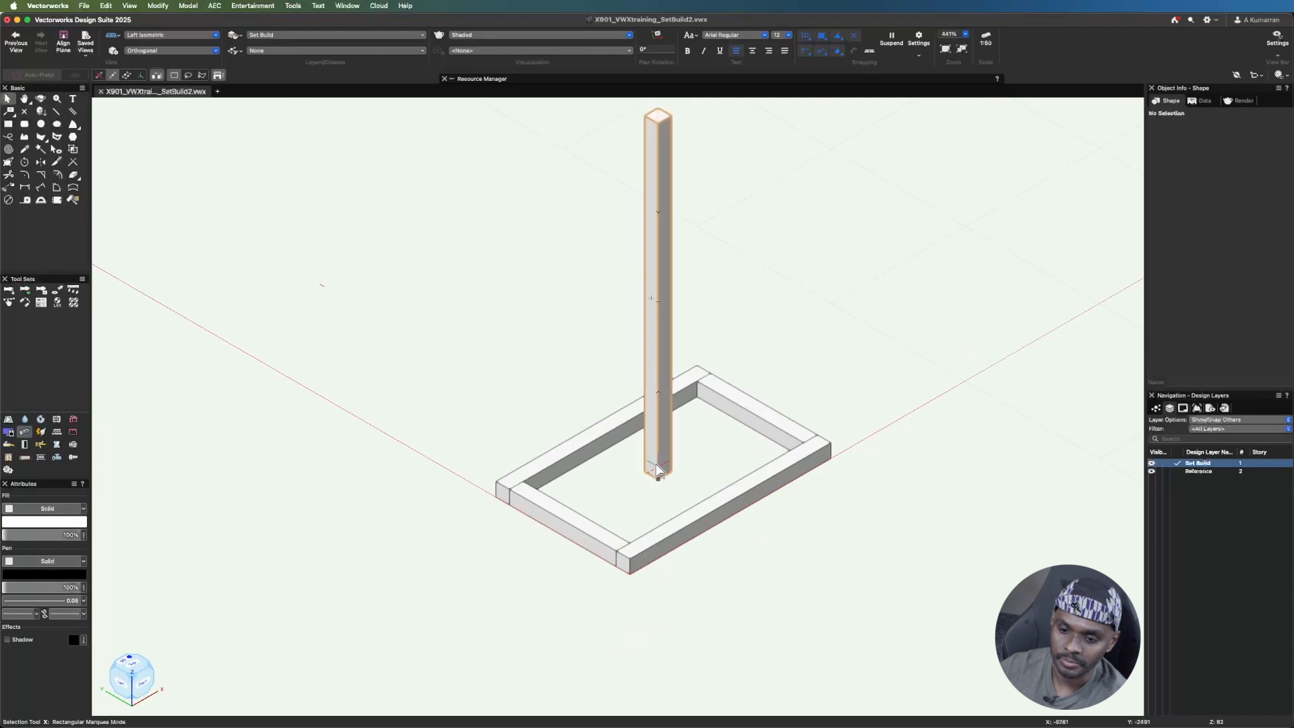
- Move the post onto the frame's nearest corner, resting on top of the base members, and deselect it
click(657, 472)
scroll(660, 495, up, 1)
scroll(659, 494, up, 2)
drag(650, 450, 555, 669)
click(638, 572)
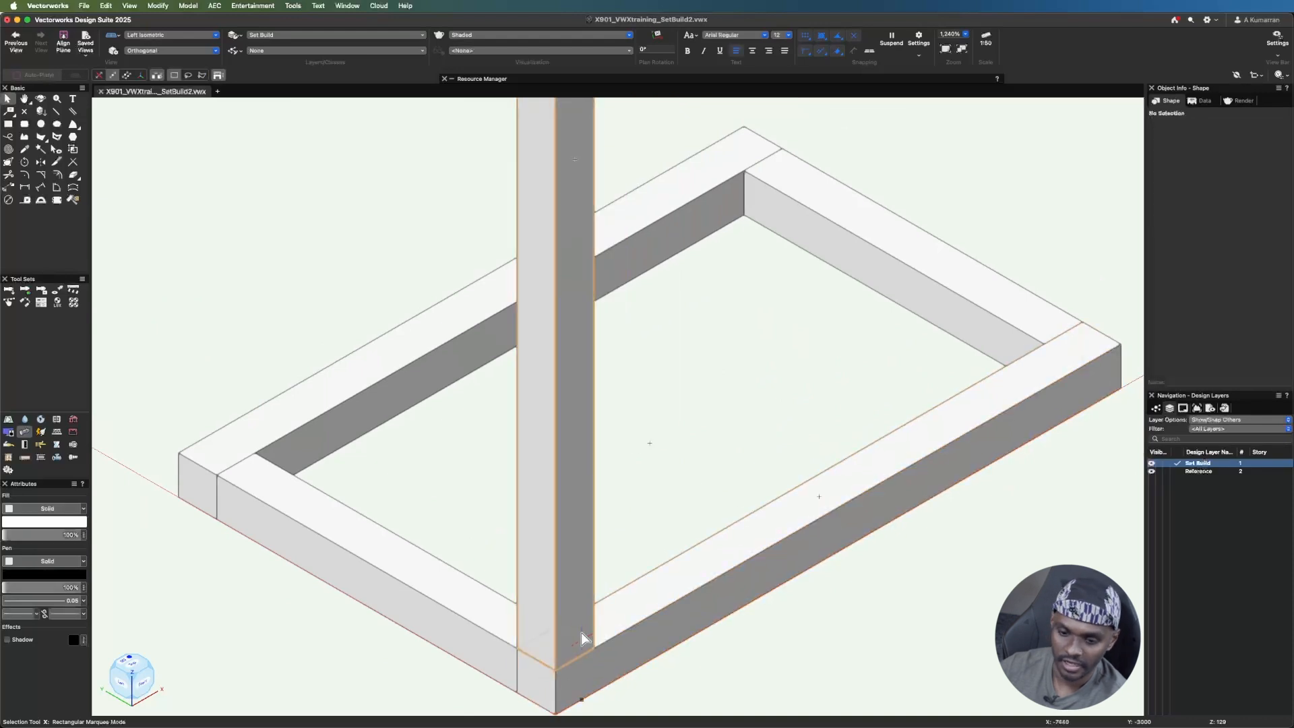
- In Top/Plan view, mirror a duplicate of the corner post about the frame's vertical centreline
click(199, 35)
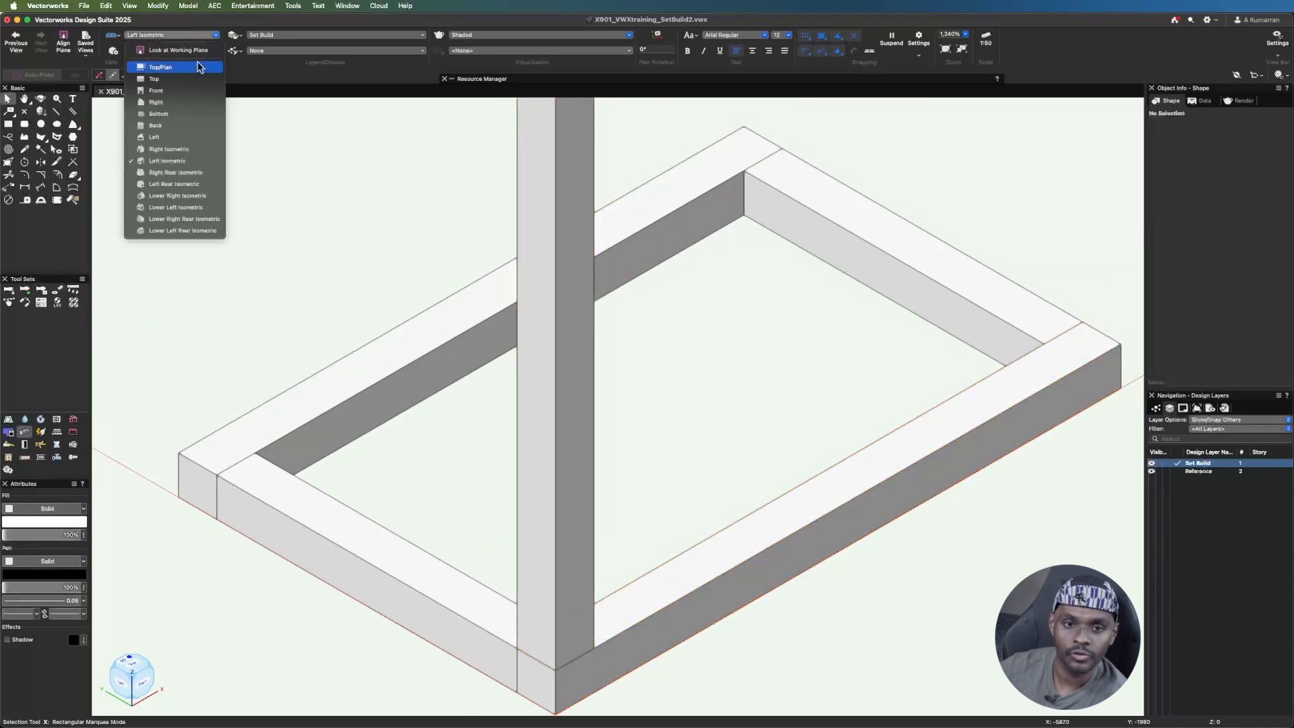
click(152, 75)
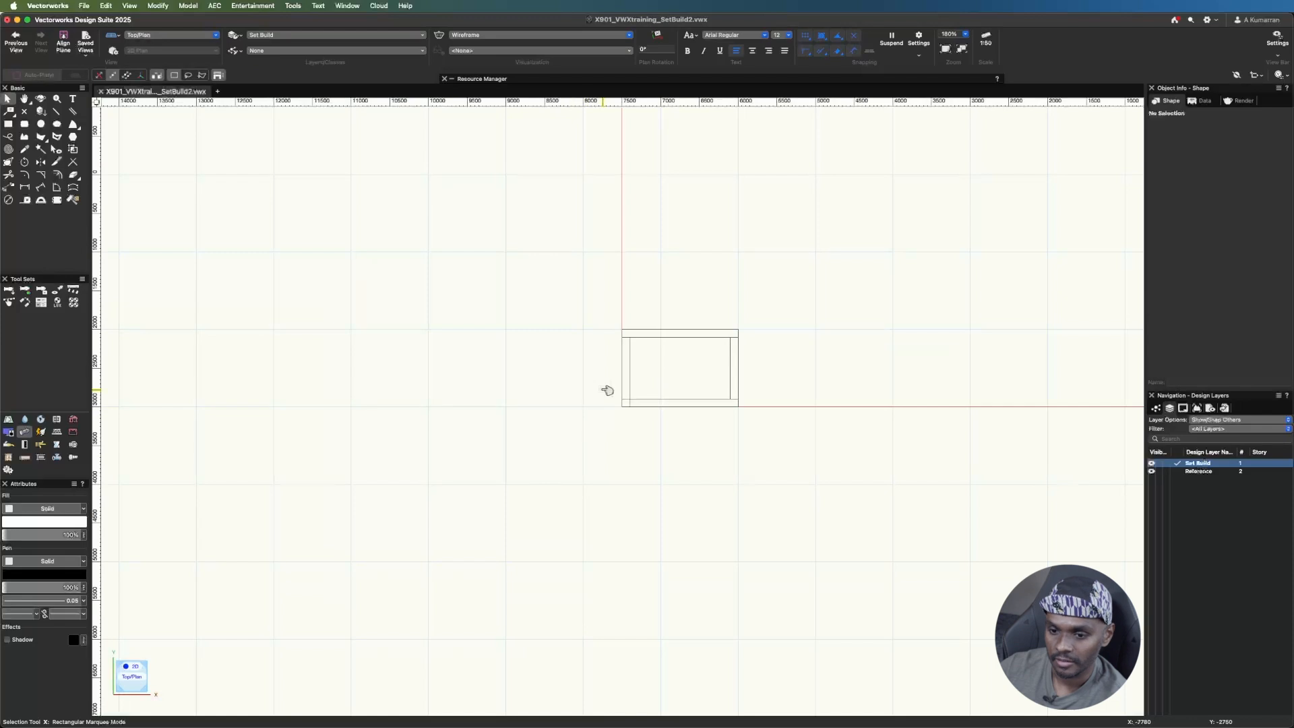
click(625, 402)
scroll(676, 370, up, 7)
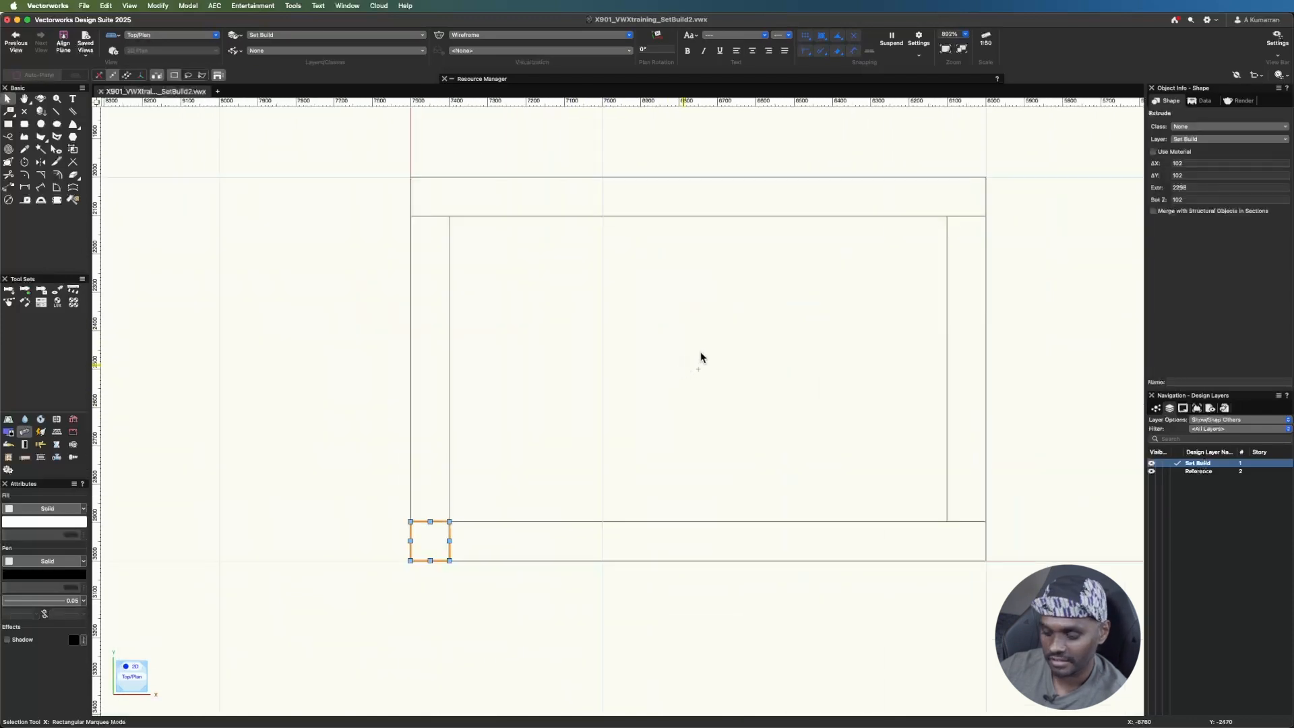
key(equal)
click(698, 369)
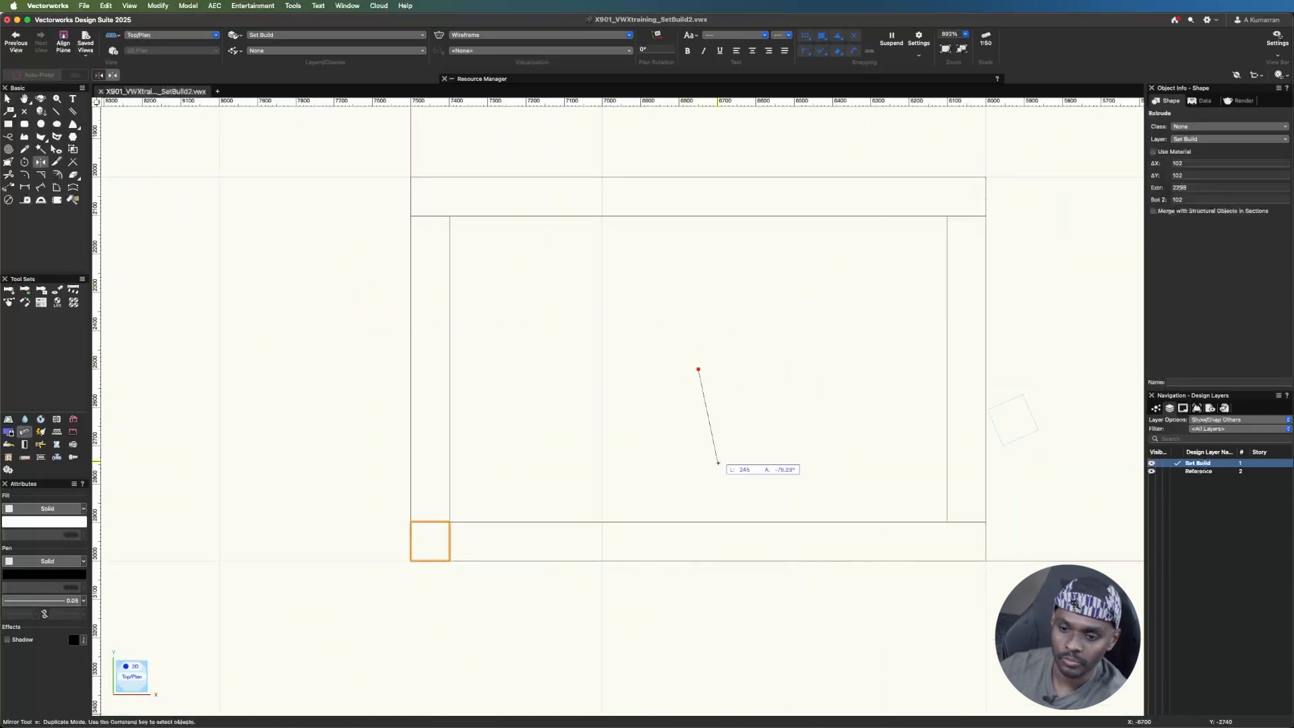
click(698, 468)
- Mirror post duplicates onto the two remaining rear corners of the frame, then return to Left Isometric view with nothing selected
click(698, 369)
click(632, 369)
click(698, 368)
click(699, 409)
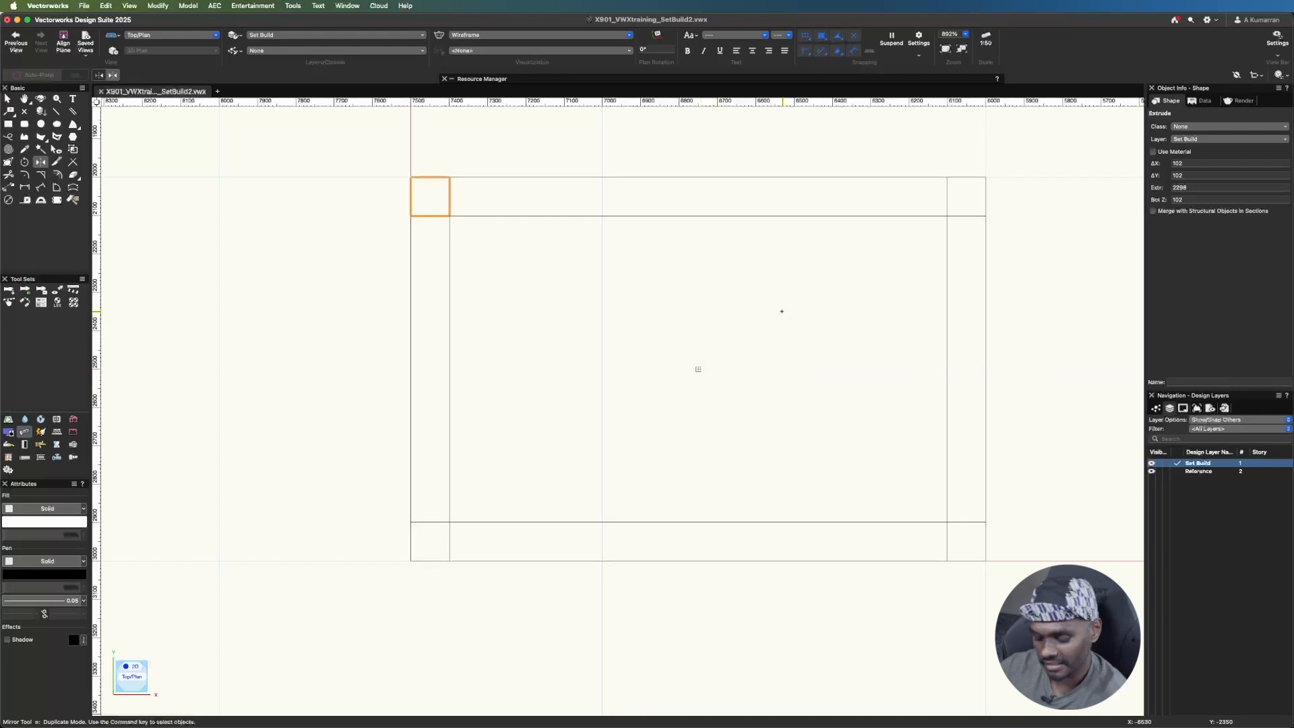
key(x)
click(196, 35)
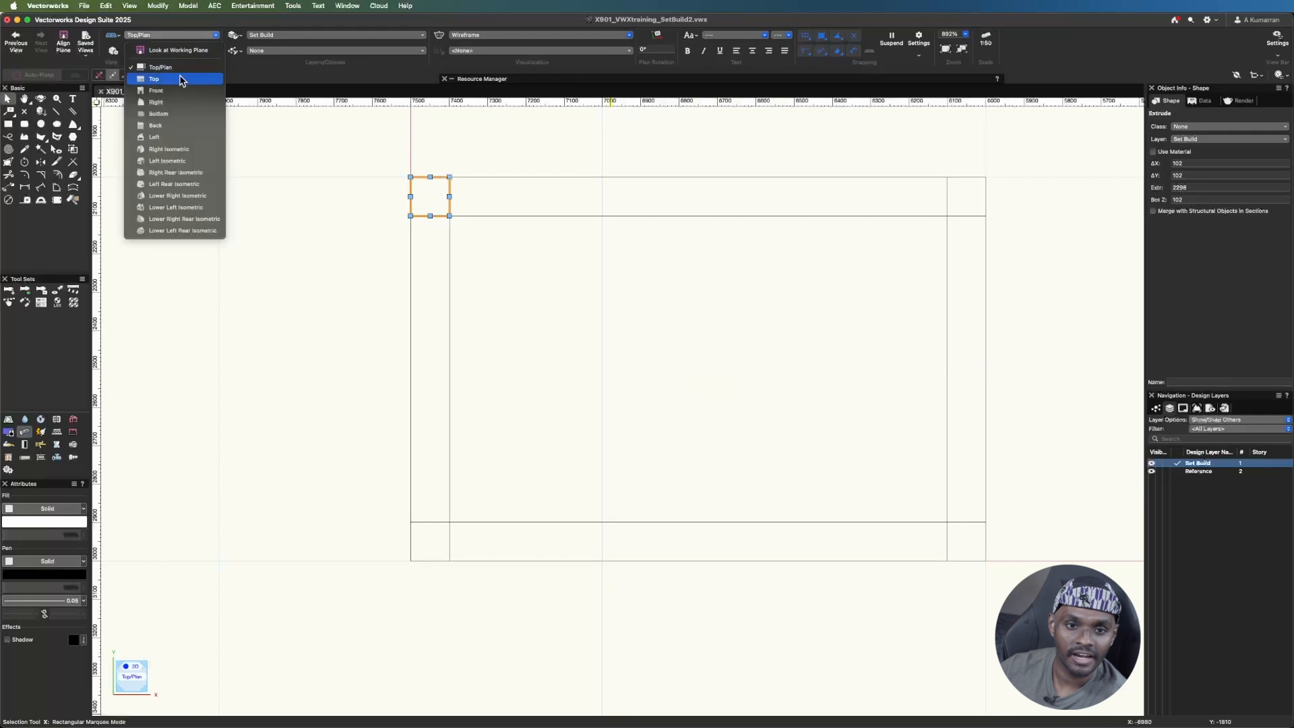
click(167, 161)
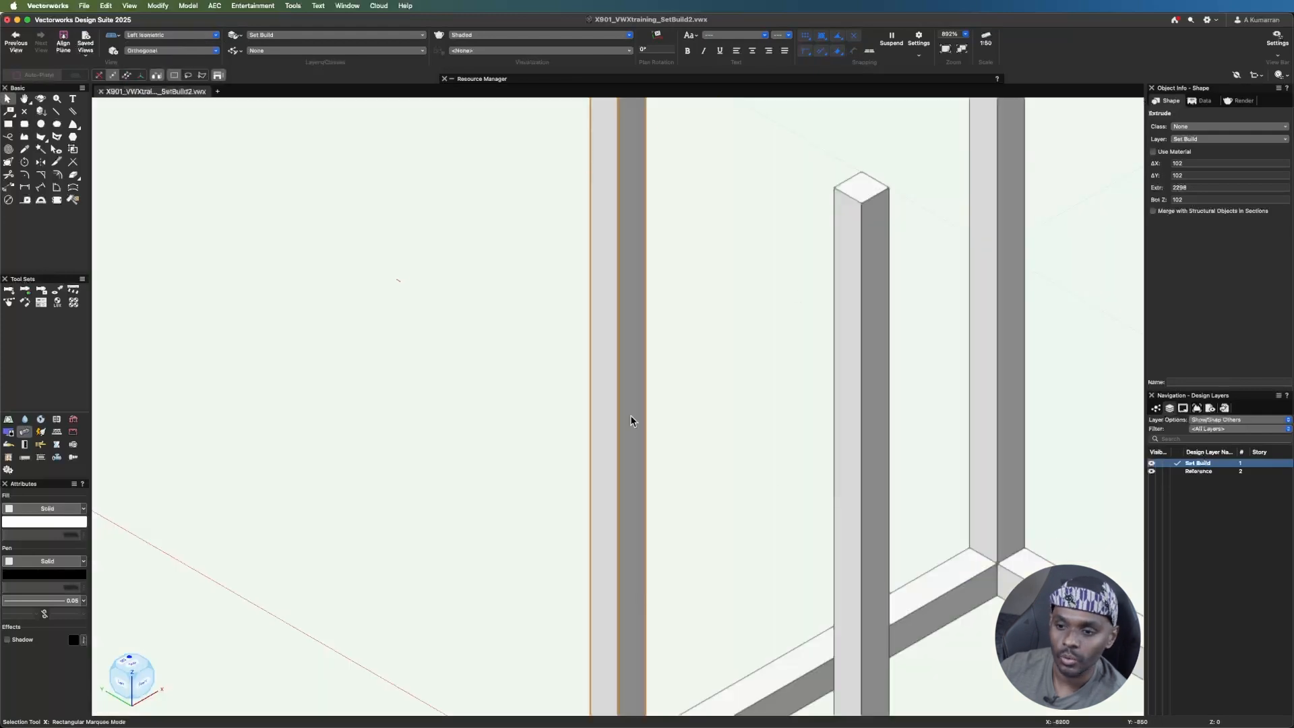
scroll(442, 304, down, 2)
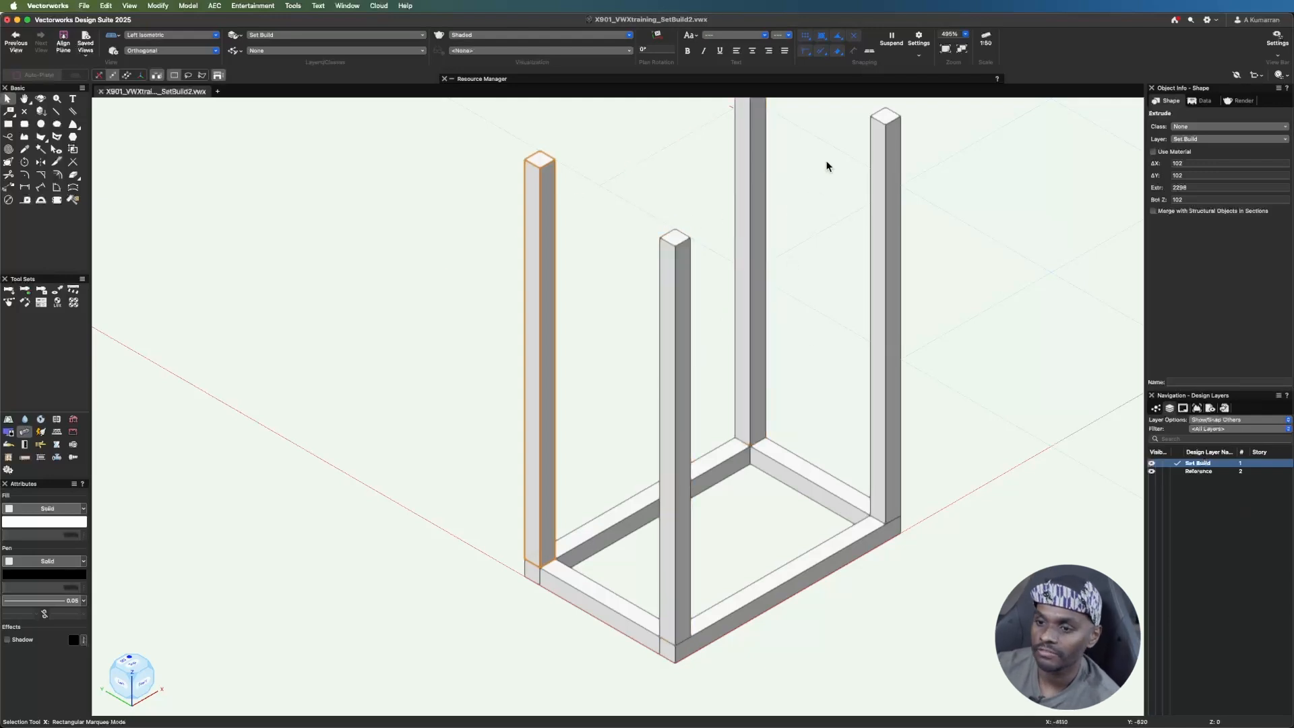
click(809, 215)
- In Front view, draw a line at -8° from the left post's outer top corner to beyond the right post
click(172, 34)
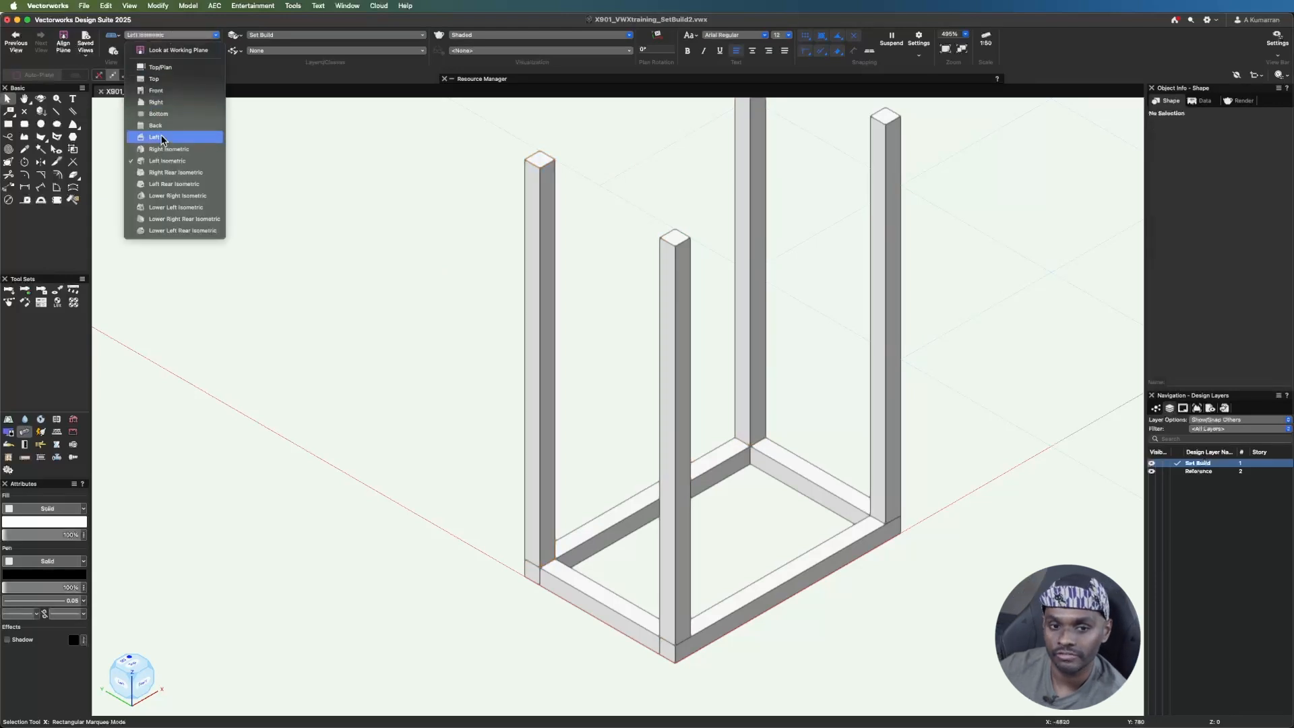
click(155, 91)
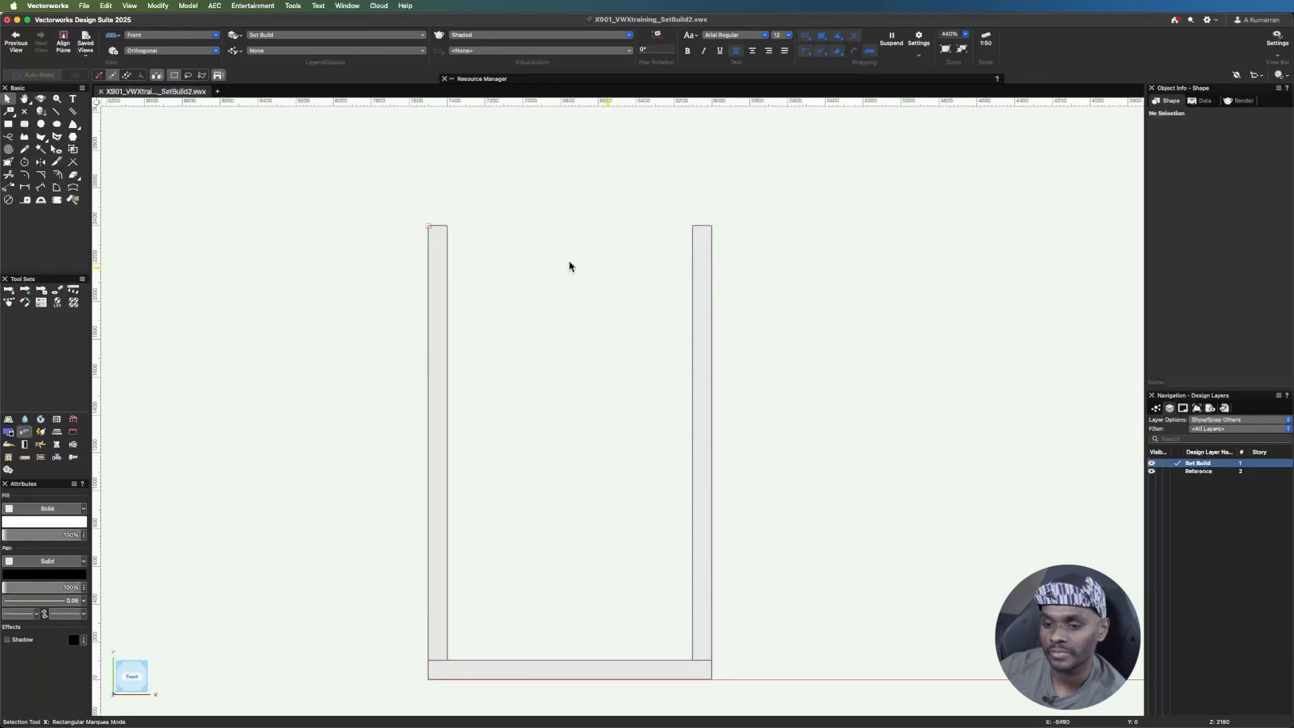
click(56, 111)
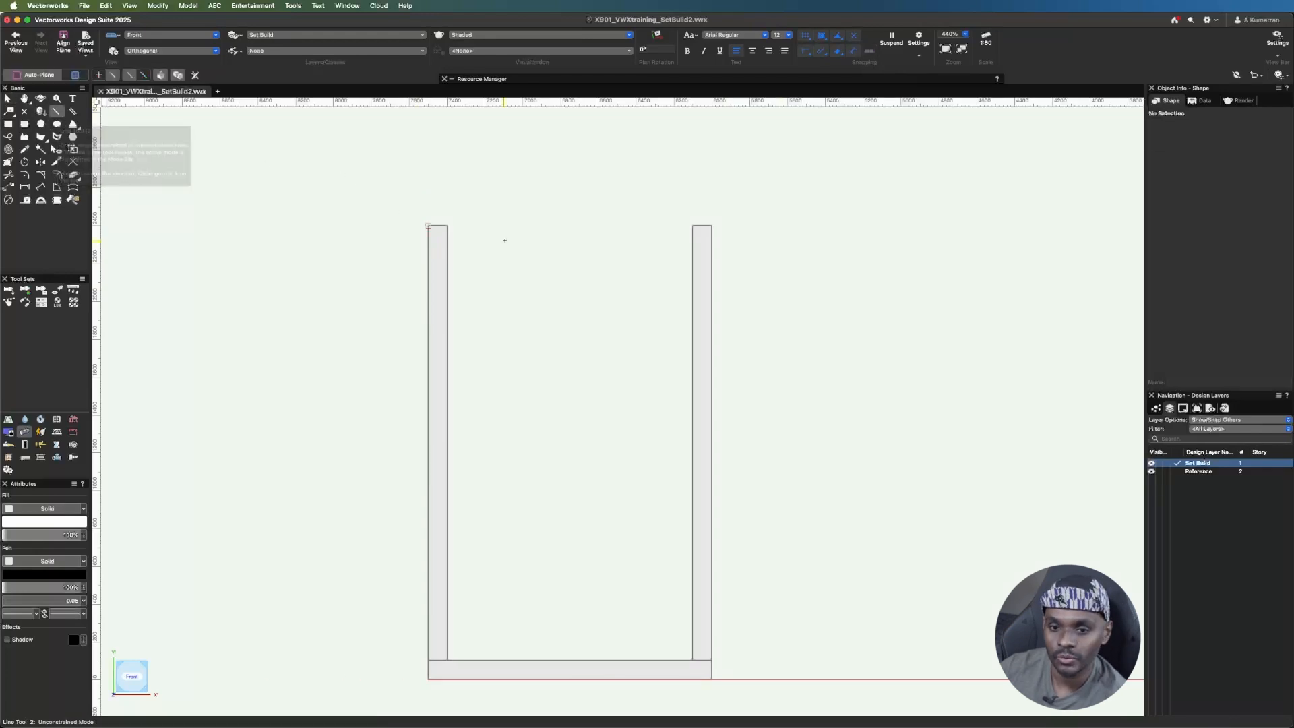
click(427, 226)
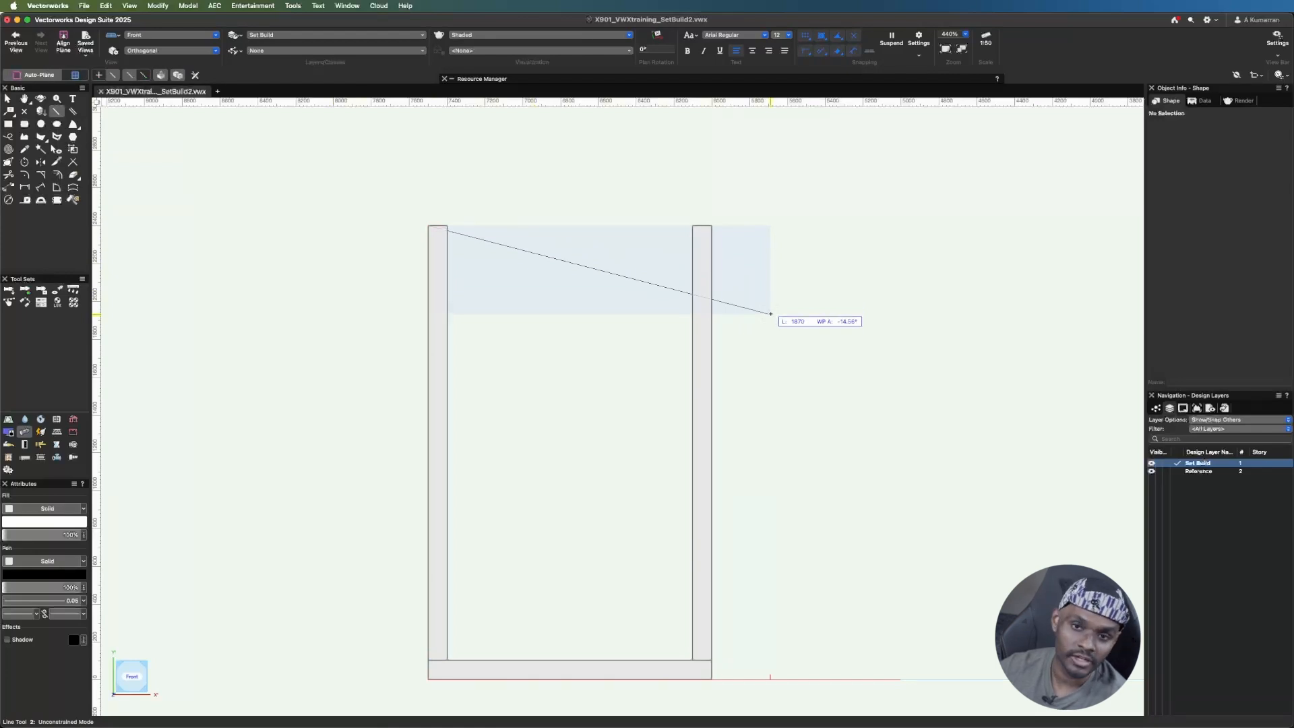
key(Tab)
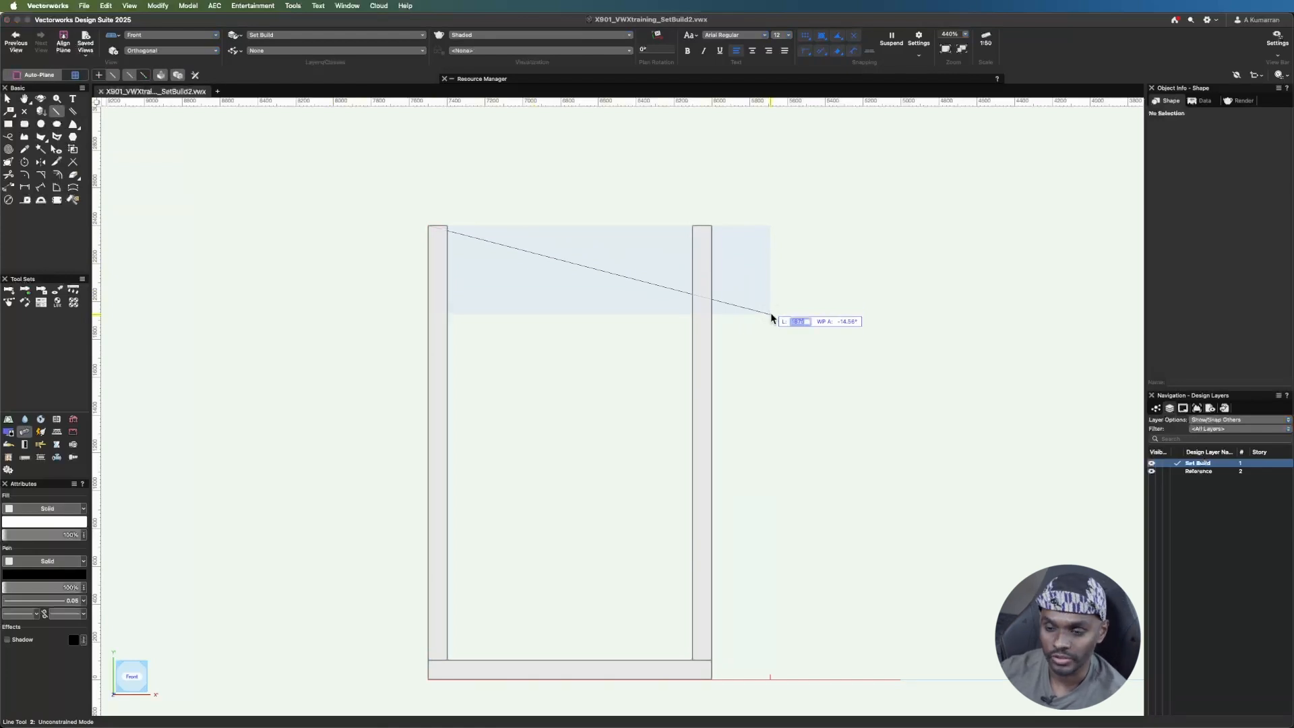
key(Tab)
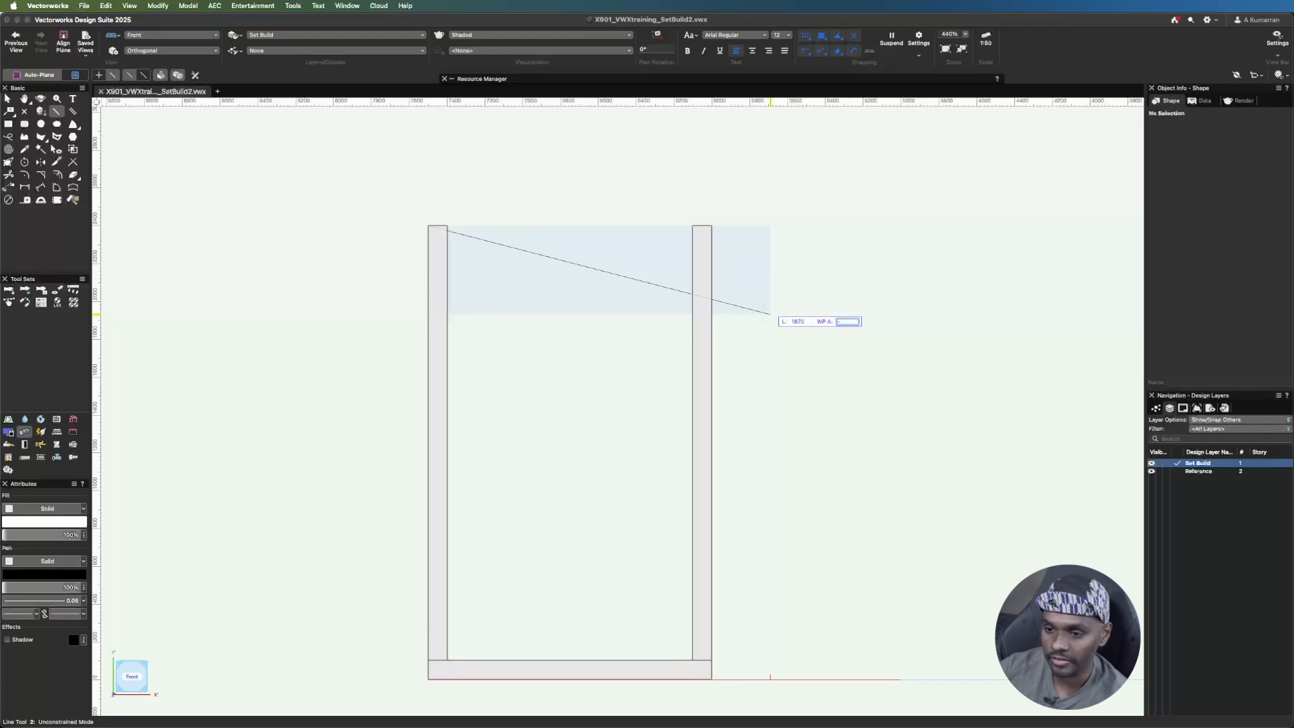
key(Return)
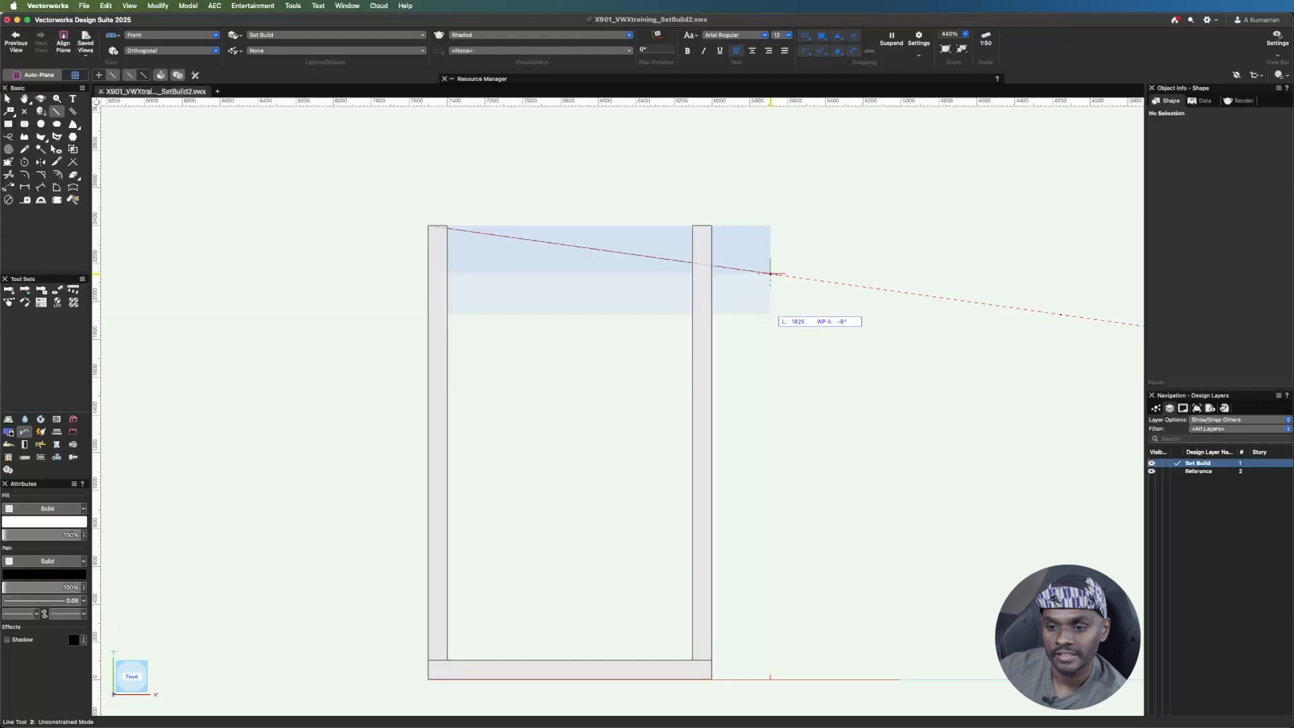
click(770, 273)
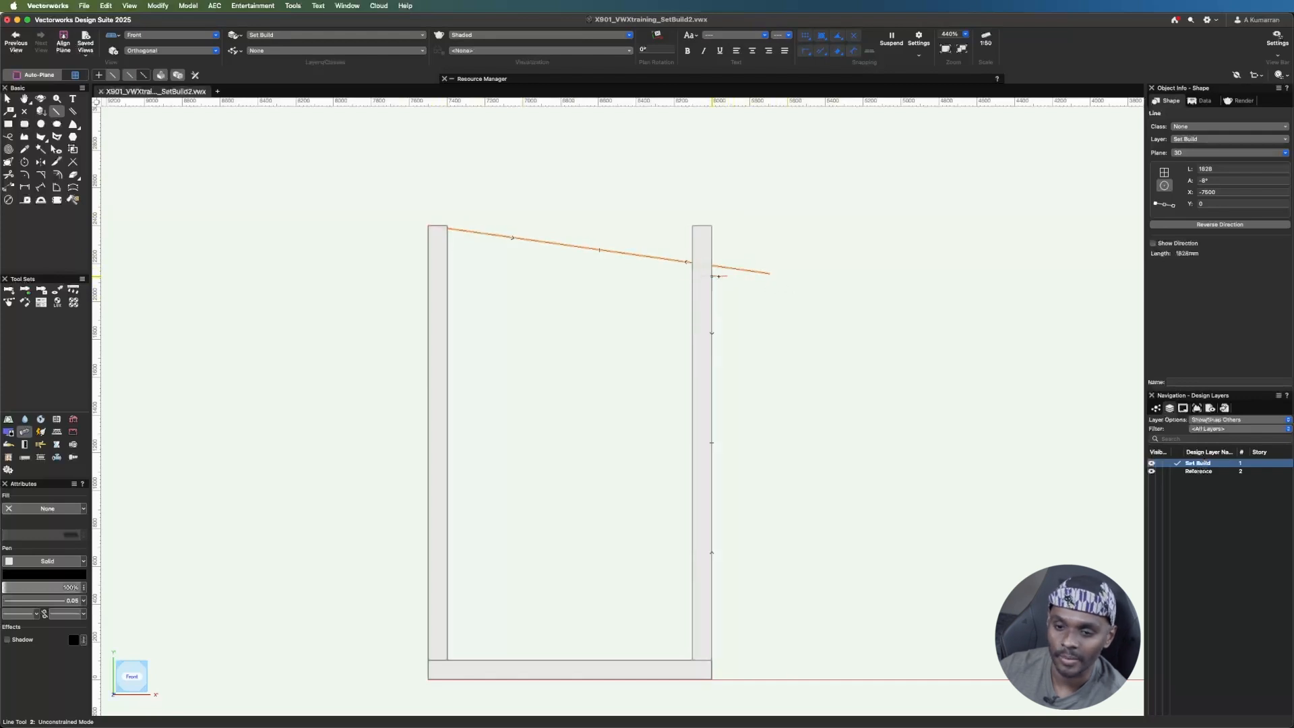
- Measure the vertical drop from the left post's inner top corner to the sloped line
scroll(433, 220, up, 2)
scroll(435, 222, up, 10)
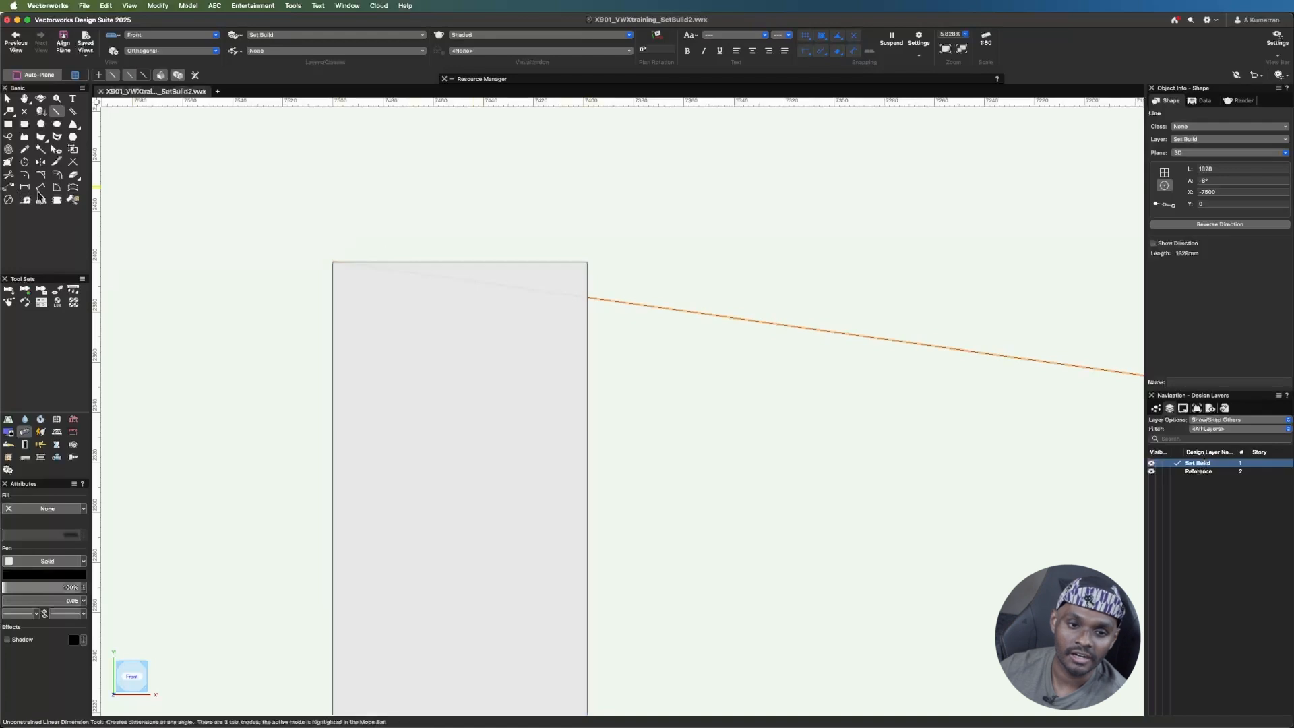
click(24, 200)
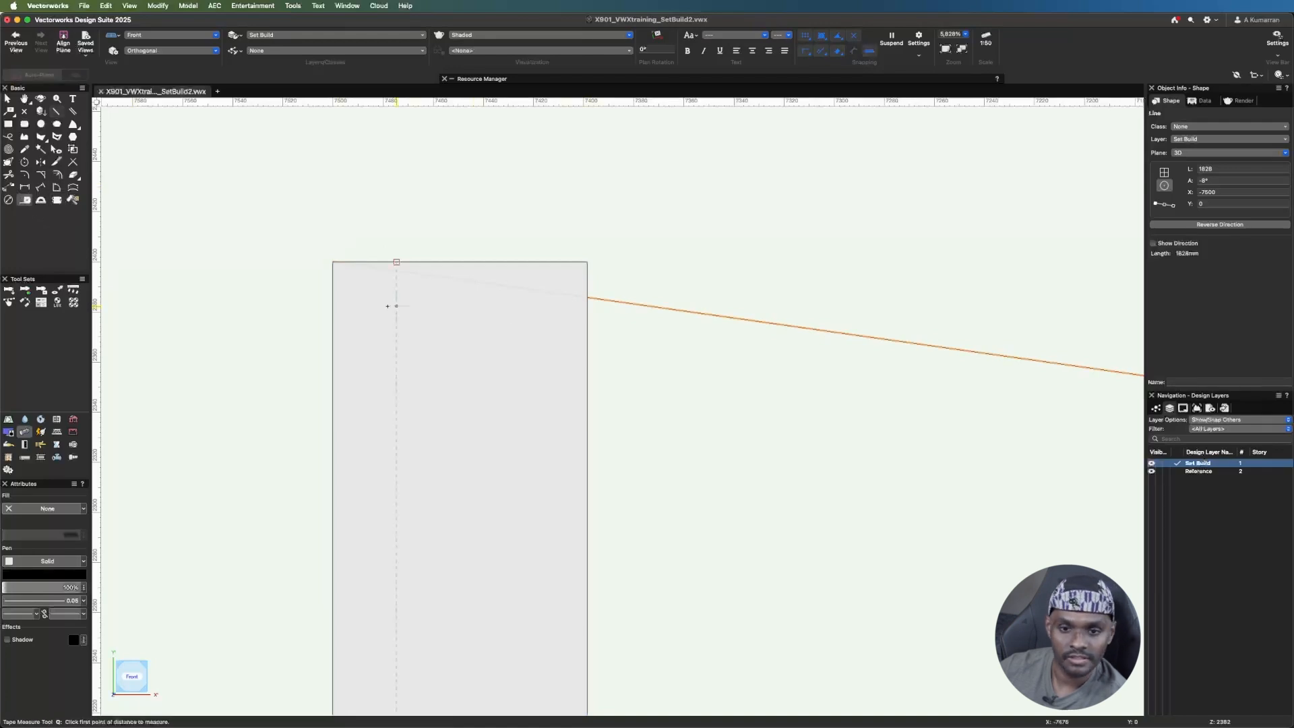
click(588, 262)
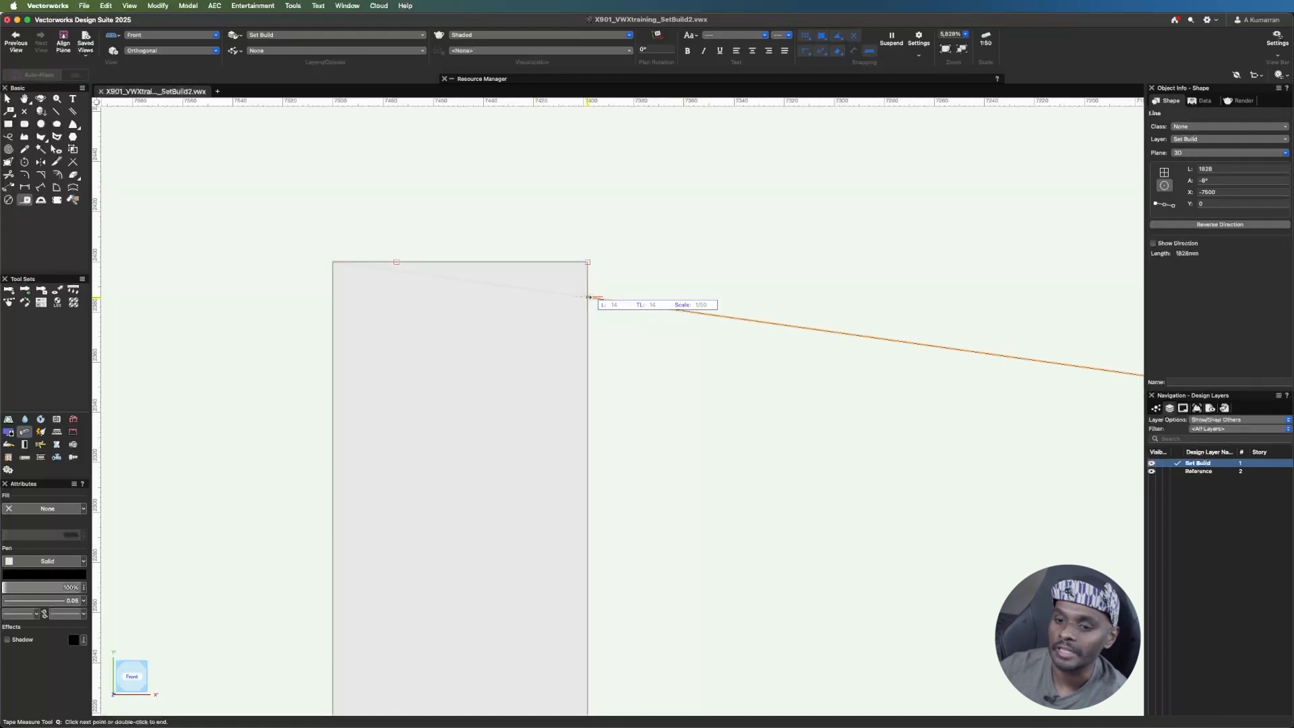
scroll(590, 297, down, 6)
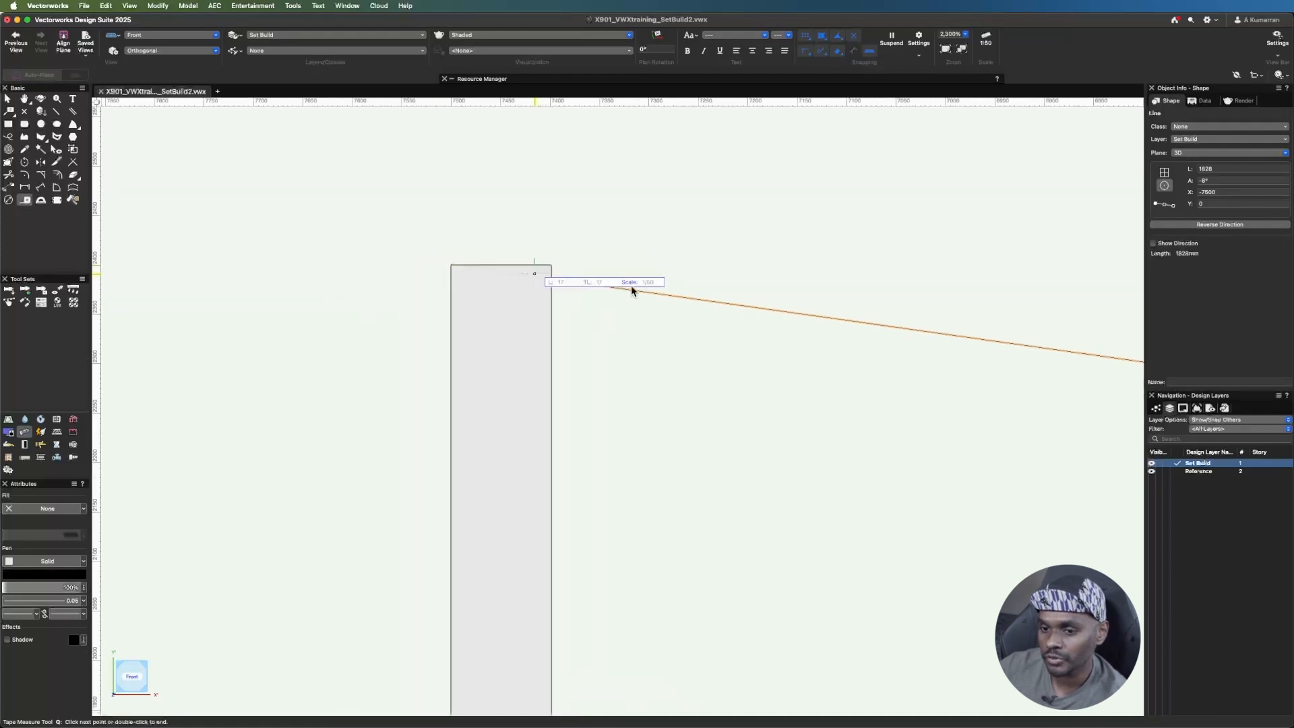
key(Escape)
- Measure the vertical drops from the right post's inner and outer top corners to the sloped line
scroll(447, 303, down, 6)
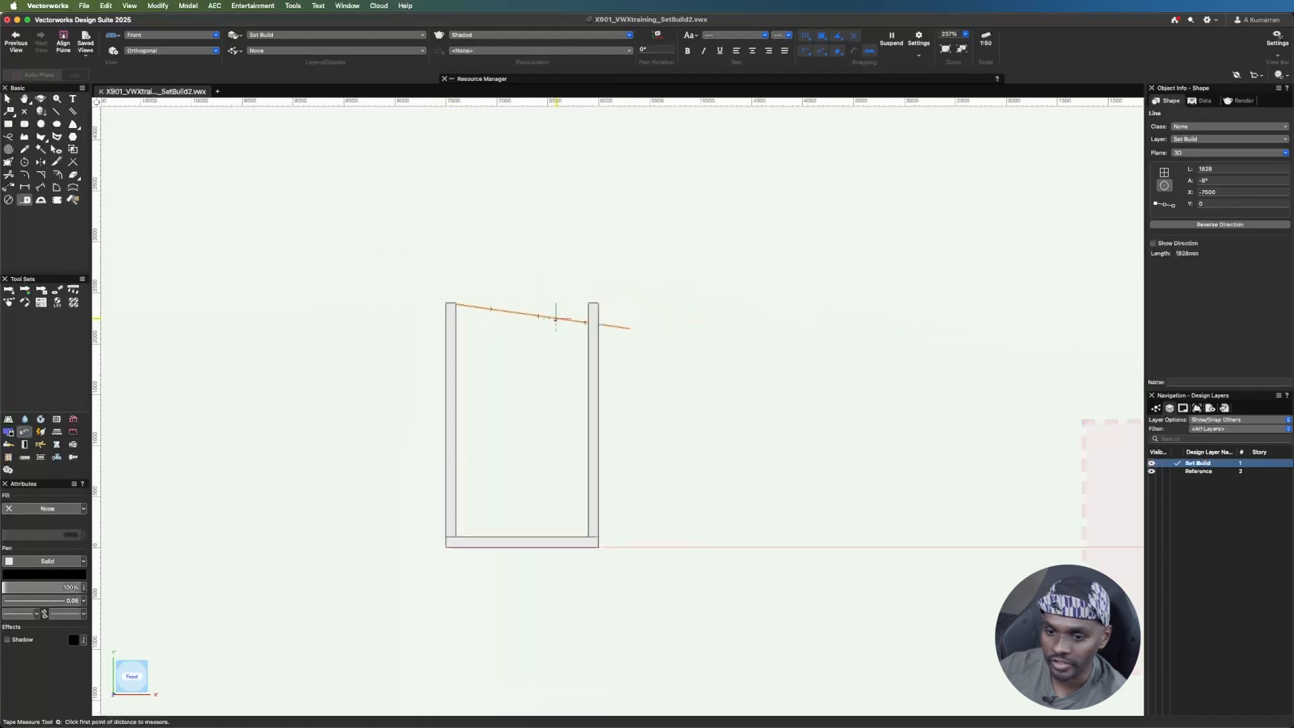
scroll(572, 313, up, 5)
click(645, 266)
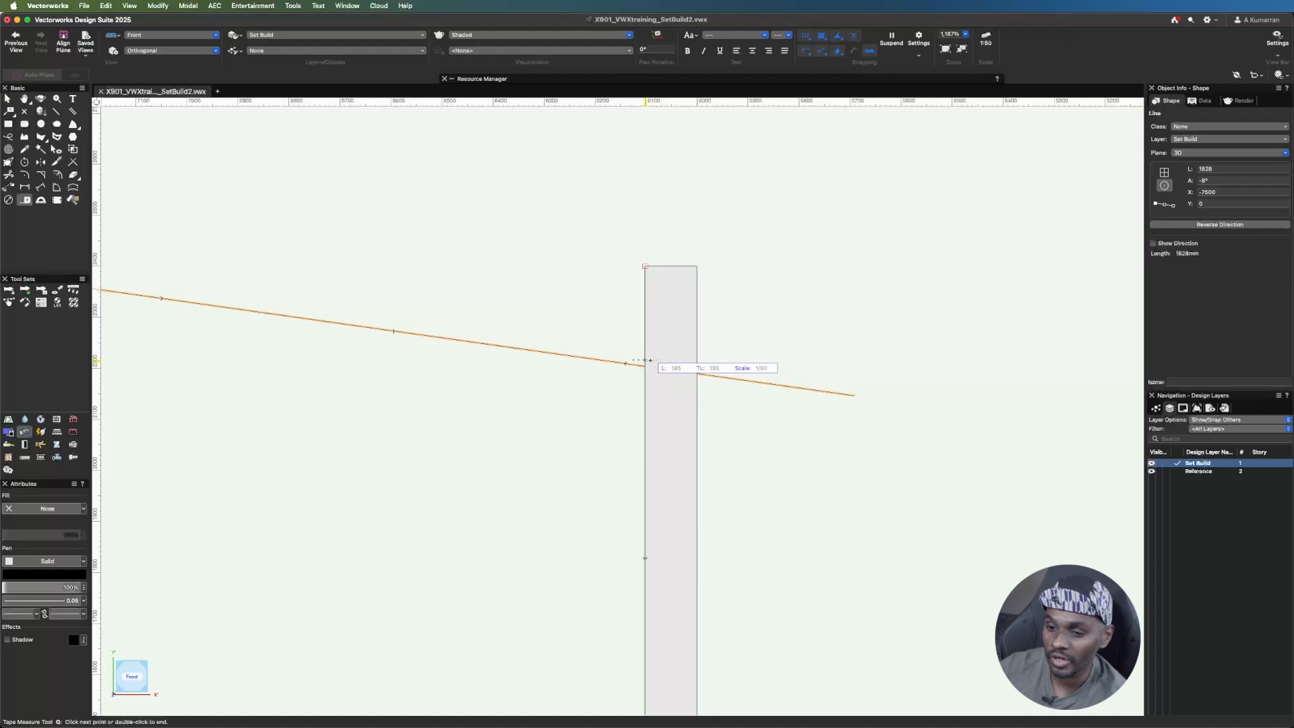
click(697, 266)
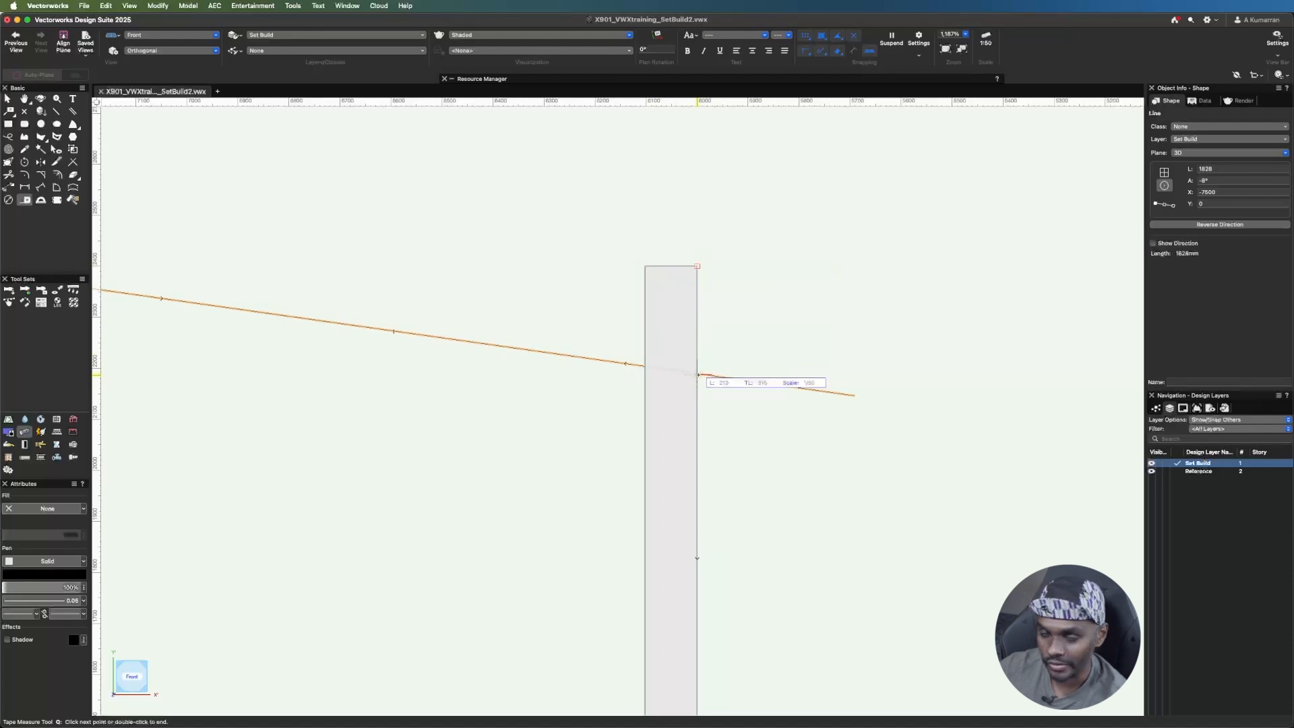
double_click(698, 375)
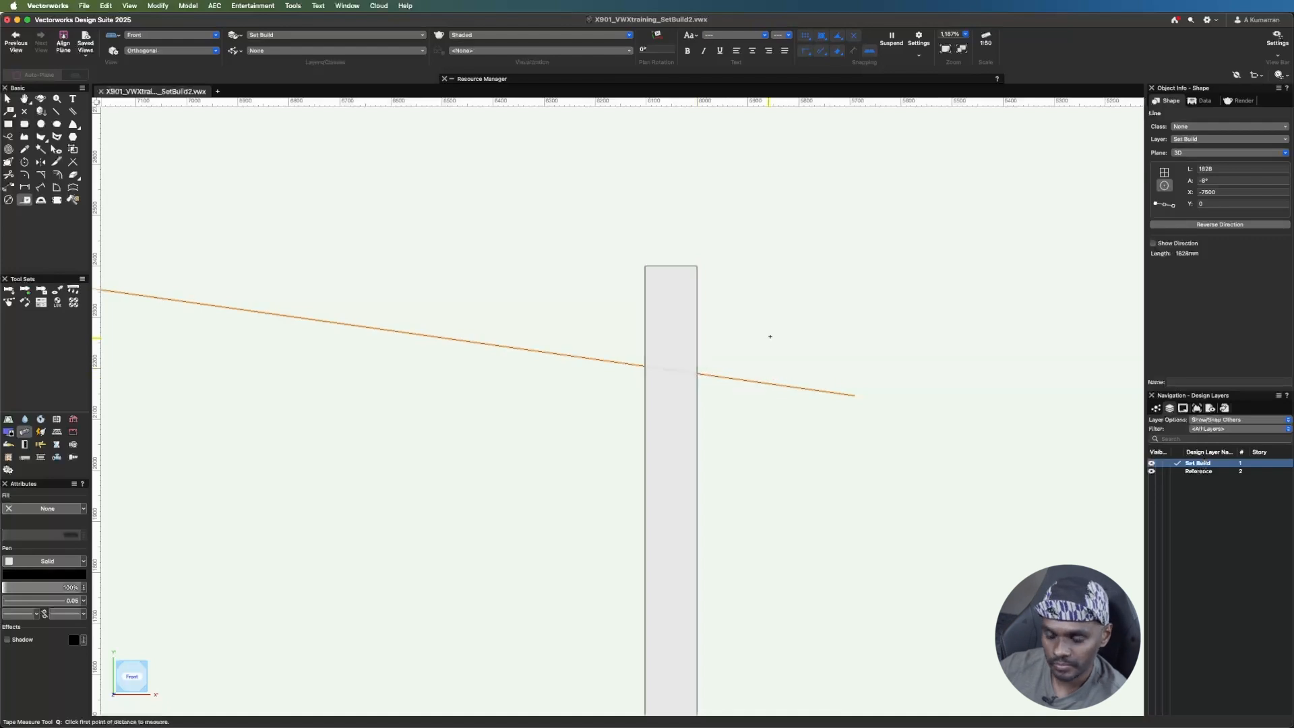
scroll(768, 335, down, 6)
scroll(727, 344, up, 3)
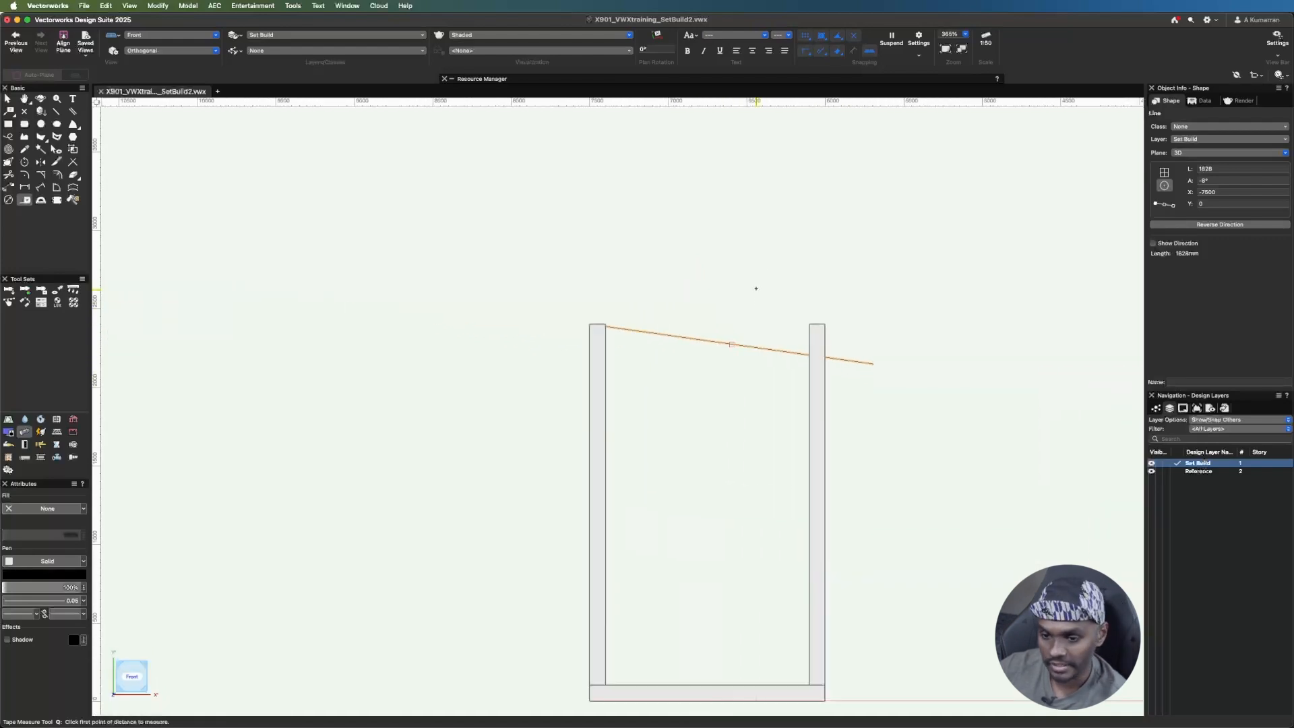
key(x)
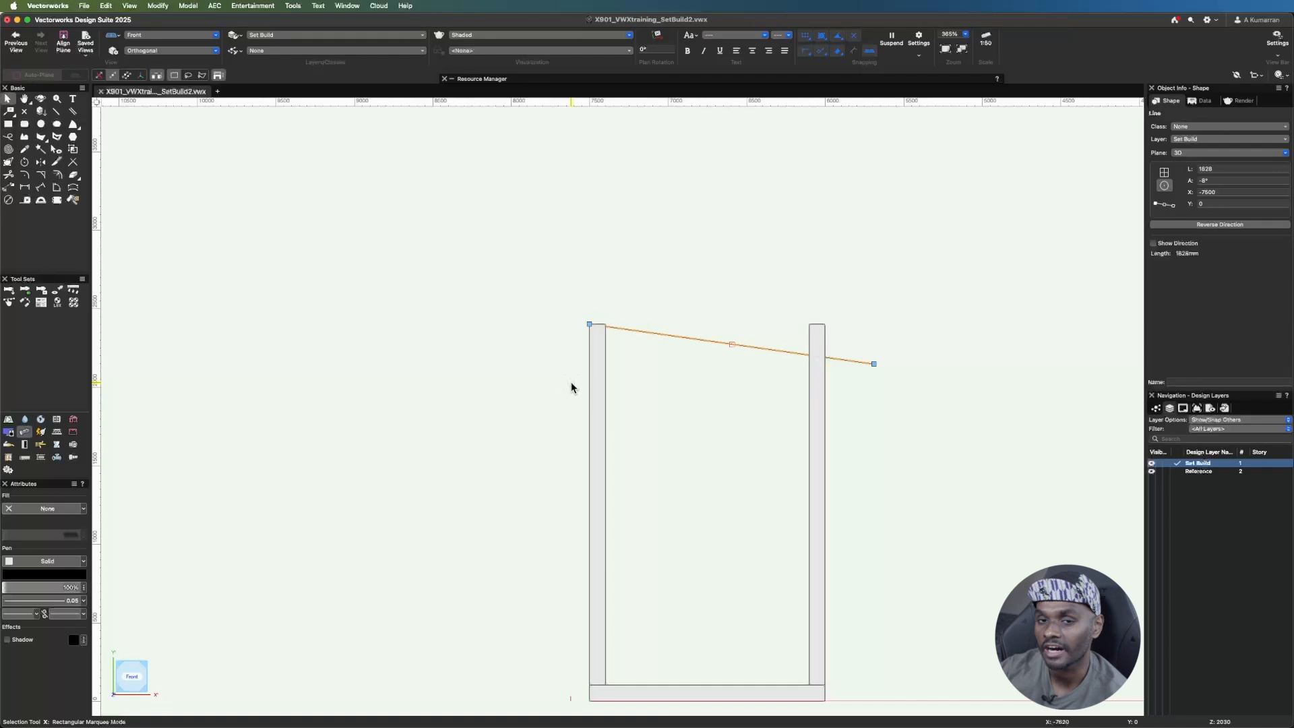
- Return to Left Isometric view and deselect the sloped line
key(e)
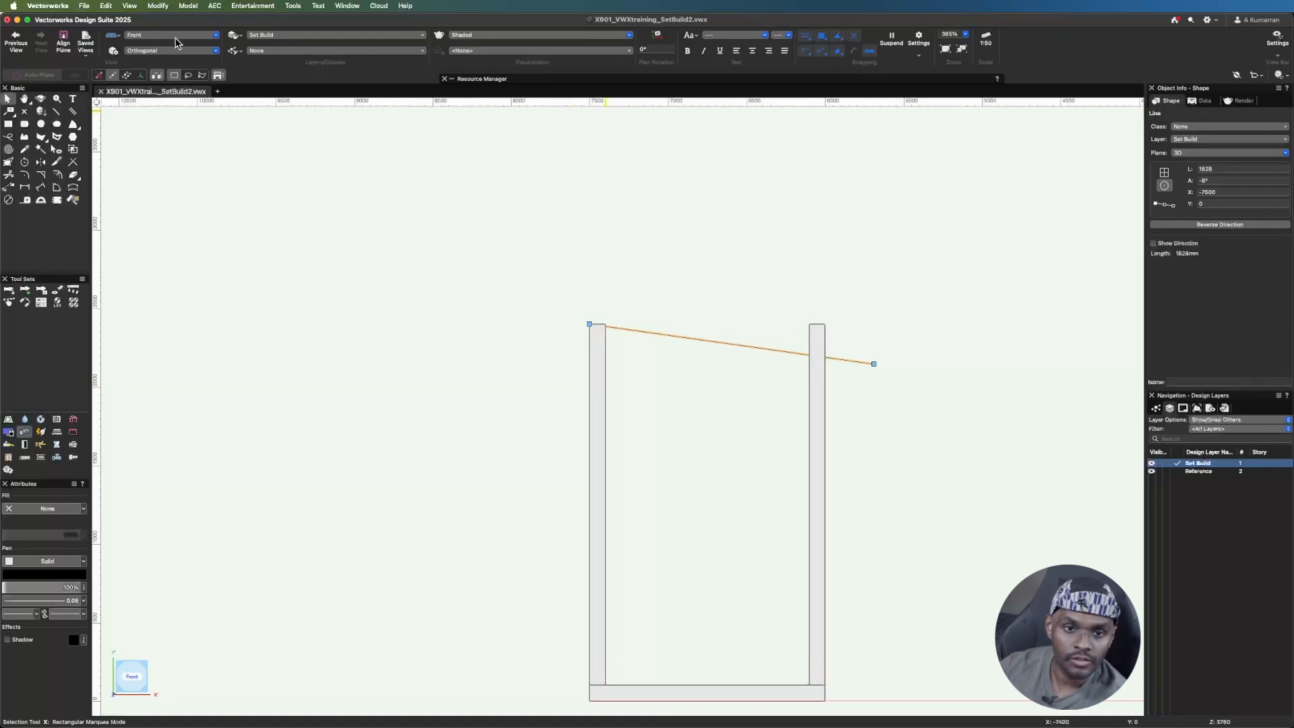
click(175, 37)
click(196, 162)
scroll(832, 303, down, 4)
scroll(943, 573, up, 4)
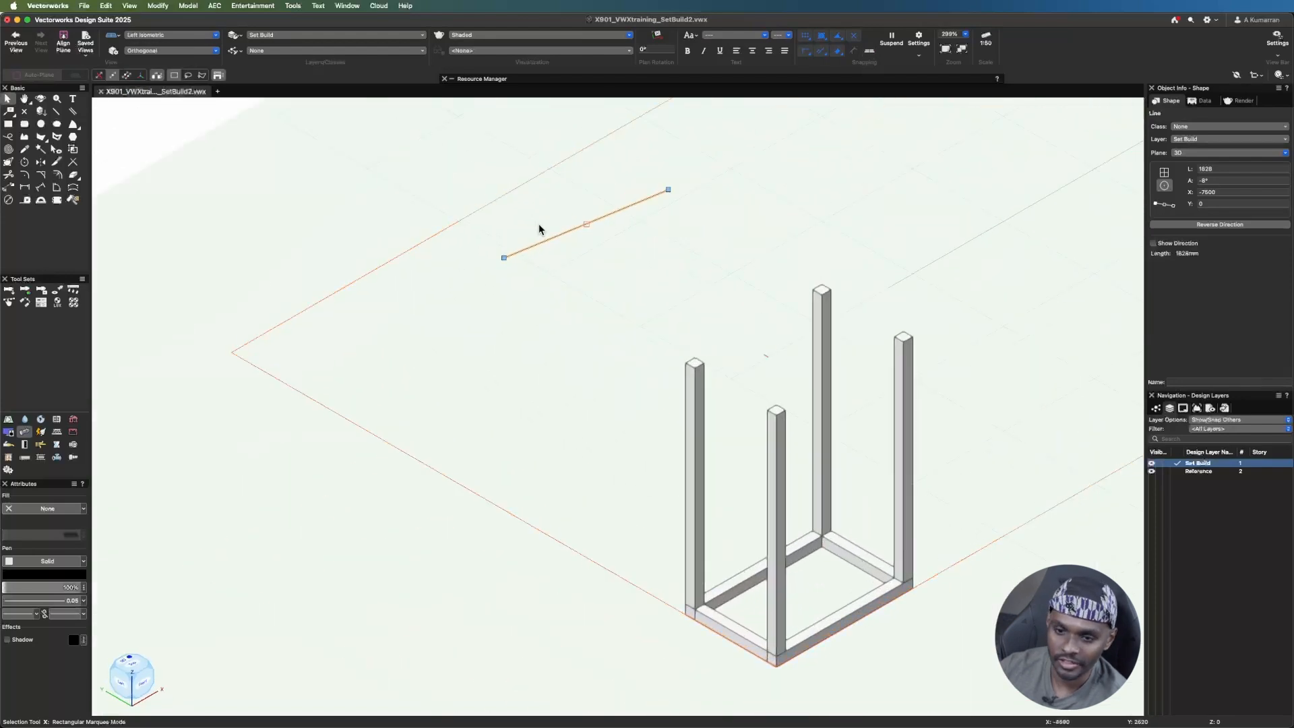
click(993, 463)
scroll(797, 613, up, 4)
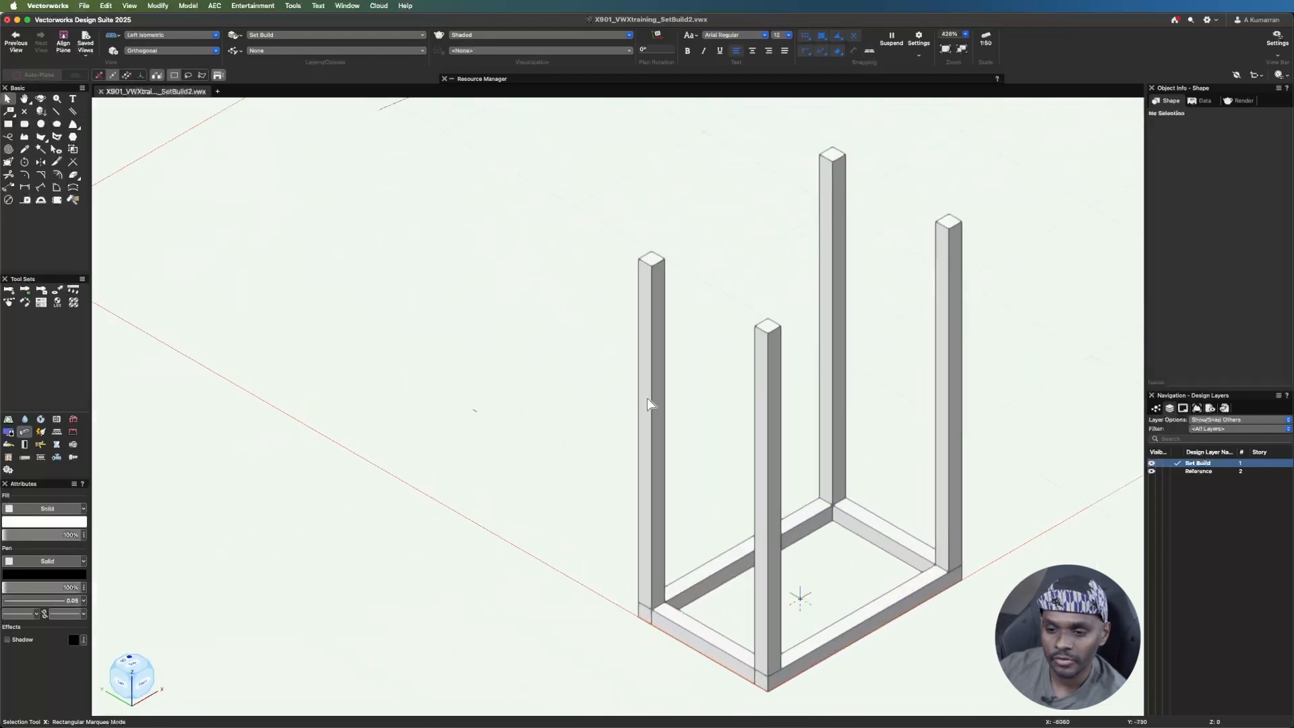
- Convert the post at the frame's nearest corner to a mesh
click(766, 434)
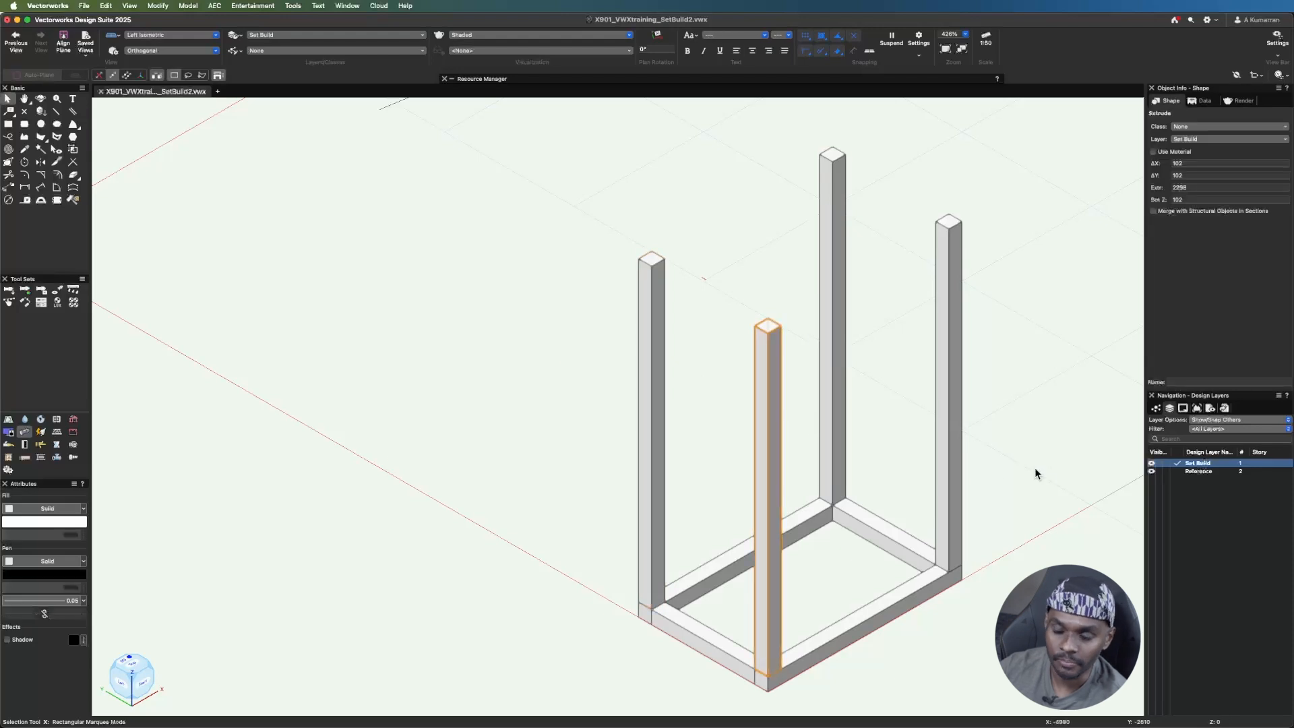
click(155, 5)
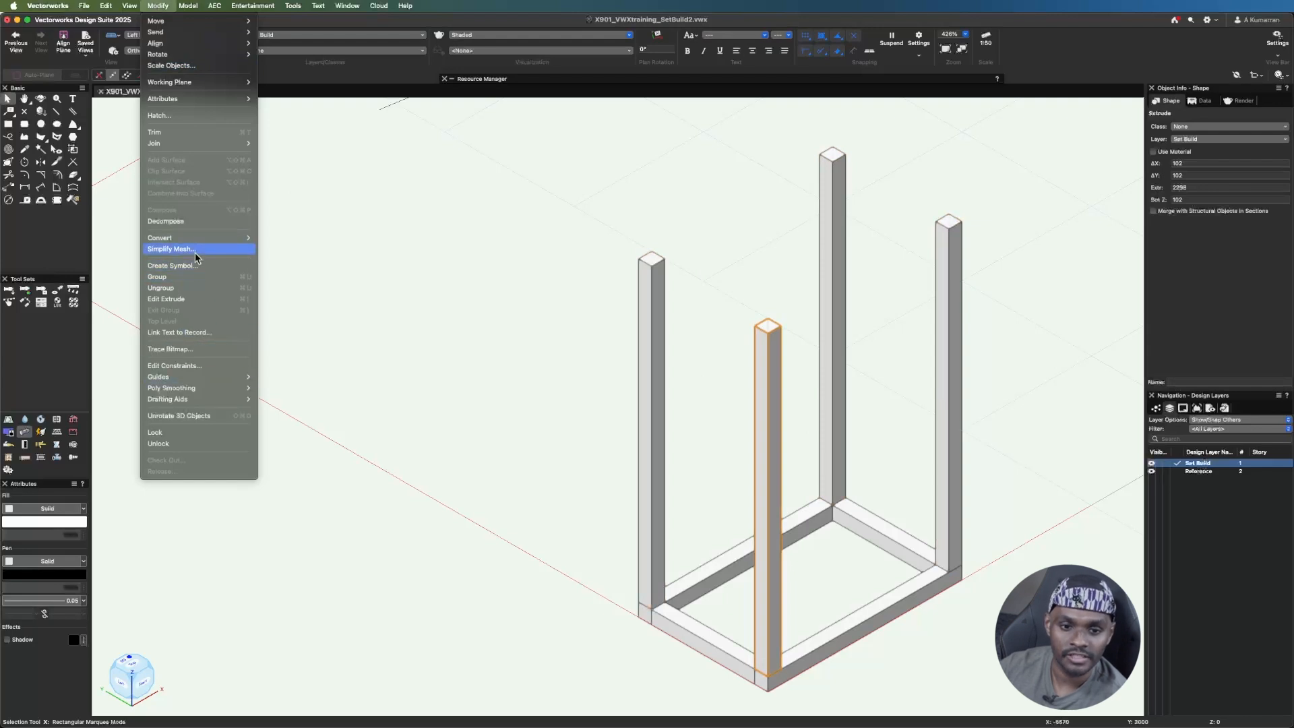
mouse_move(199, 239)
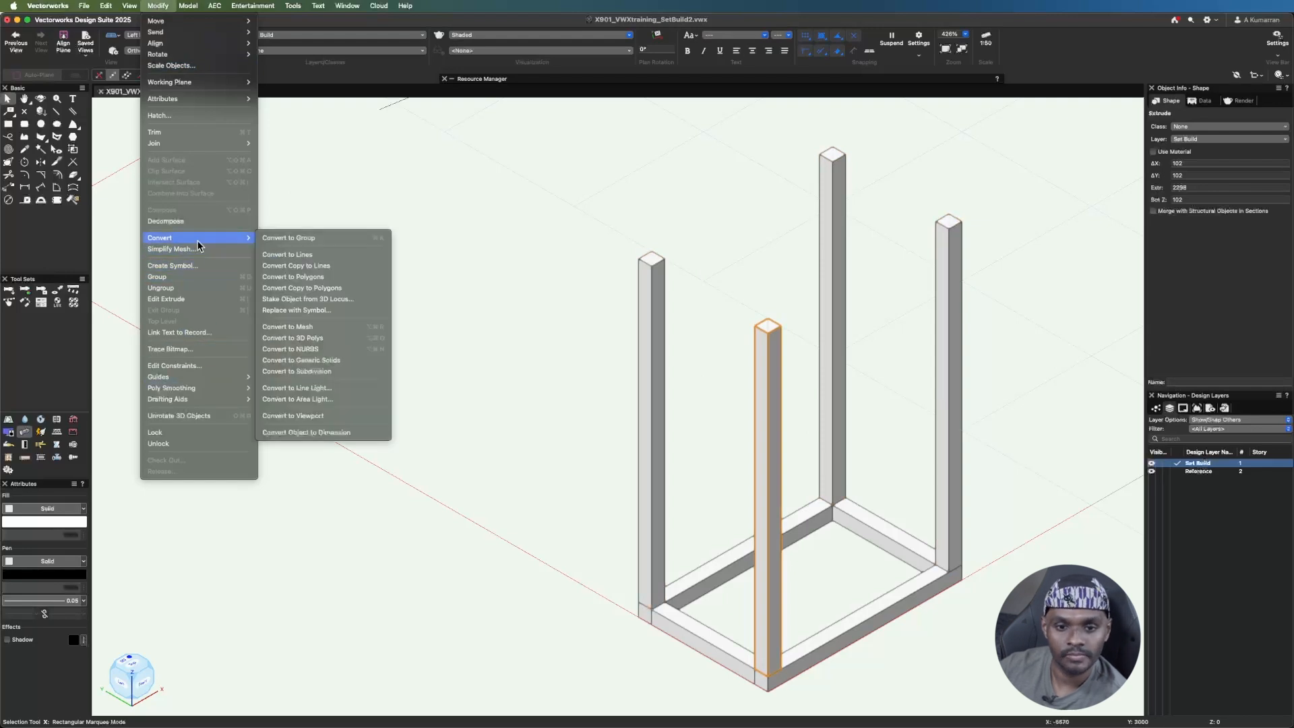
click(344, 327)
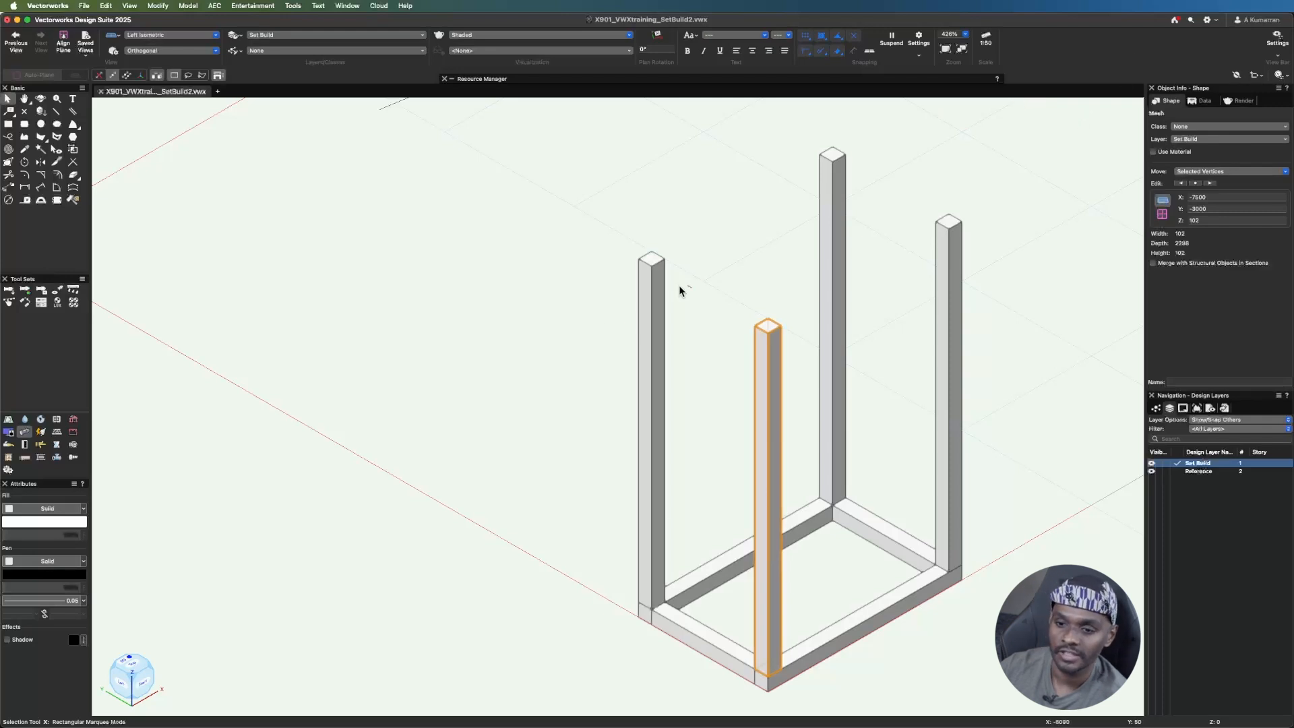
- Reselect the mesh post at the frame's nearest corner and set its move mode to Vertex Only
click(643, 283)
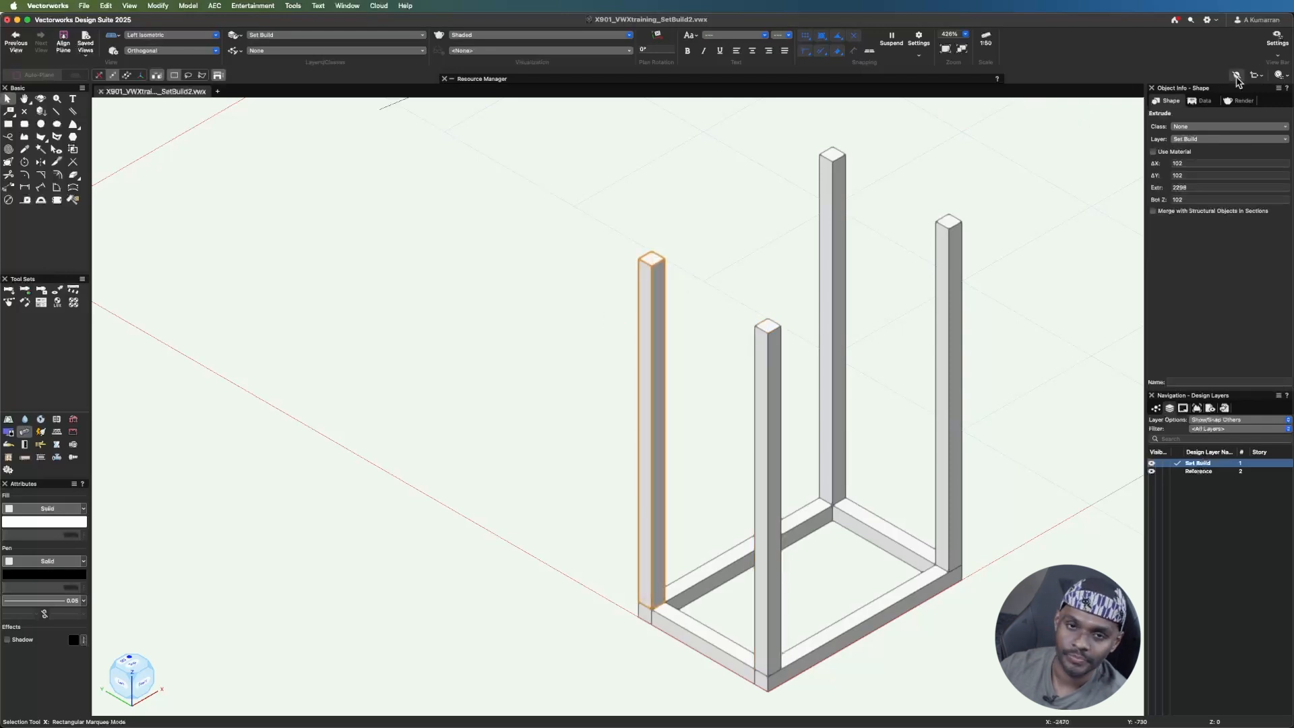
click(761, 344)
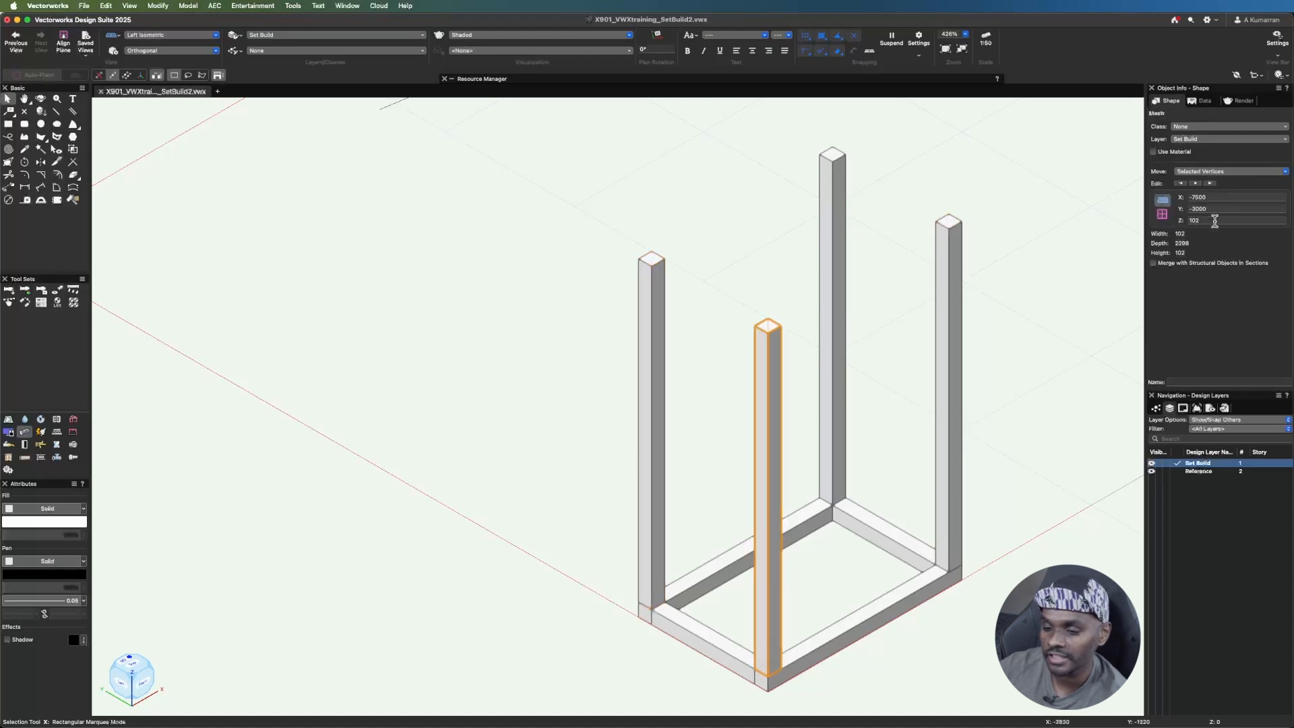
scroll(769, 323, up, 3)
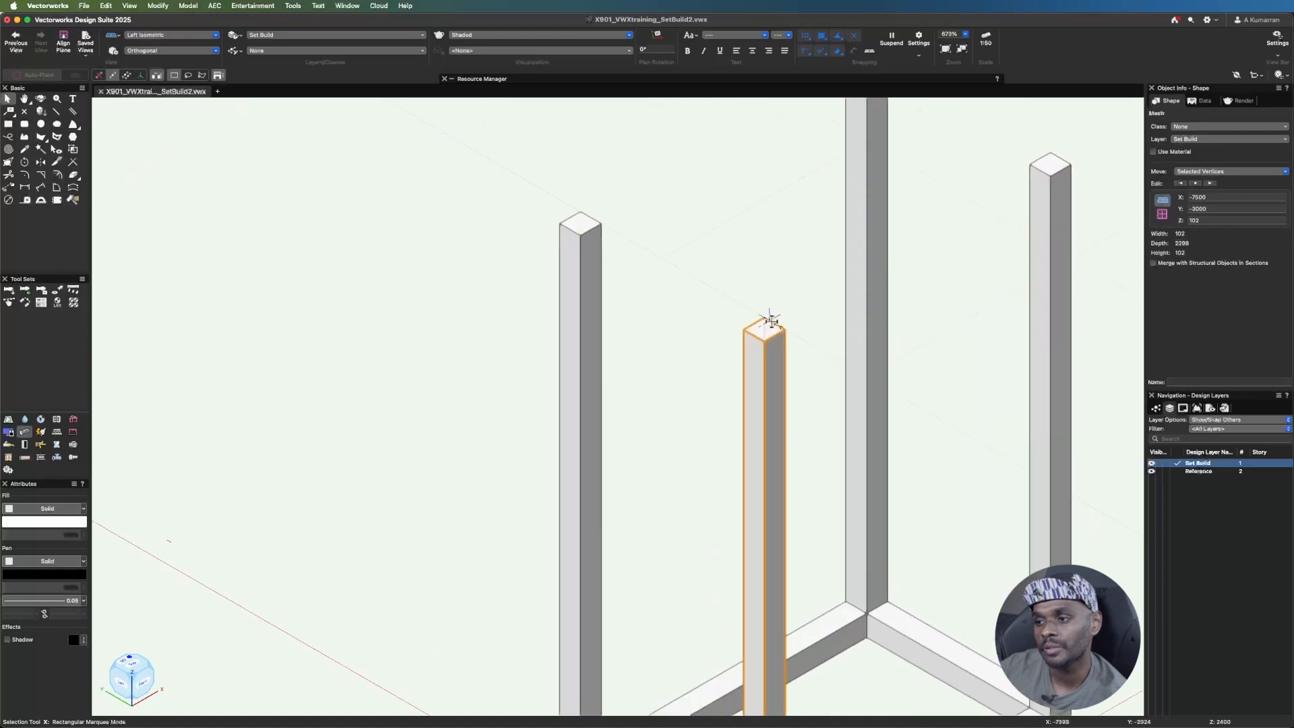
click(1218, 173)
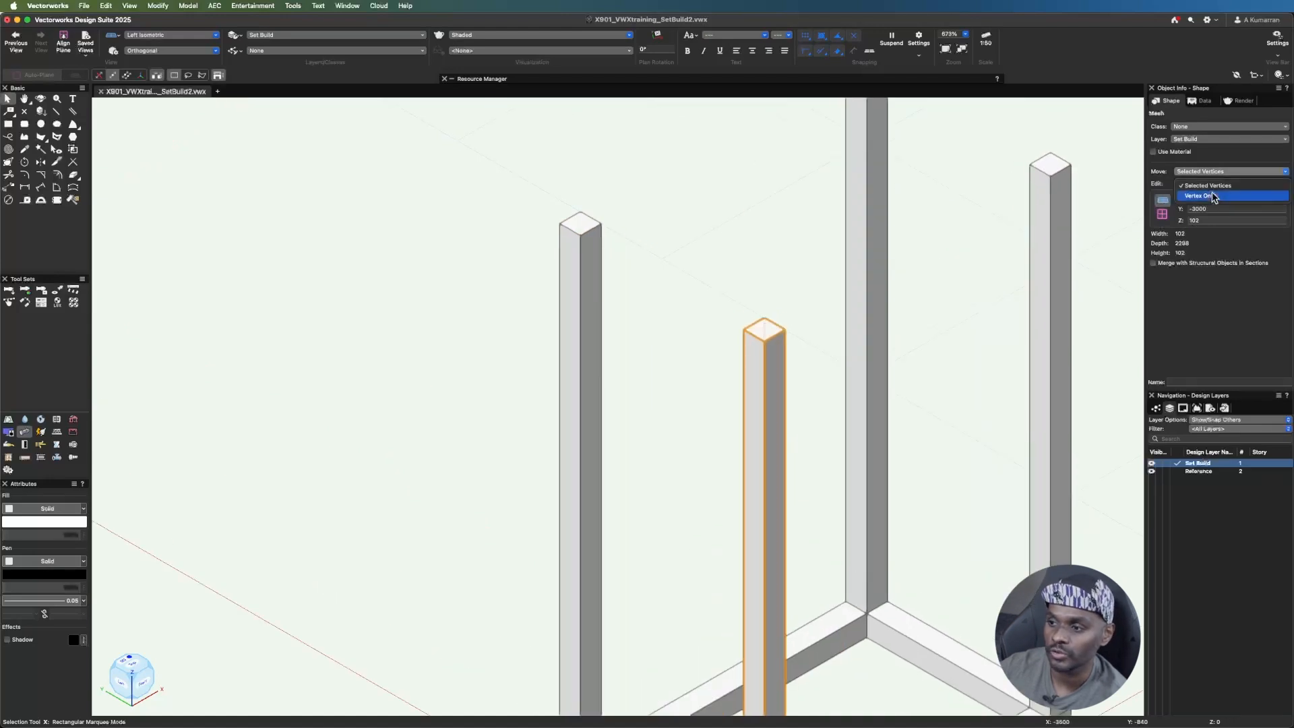
click(1213, 196)
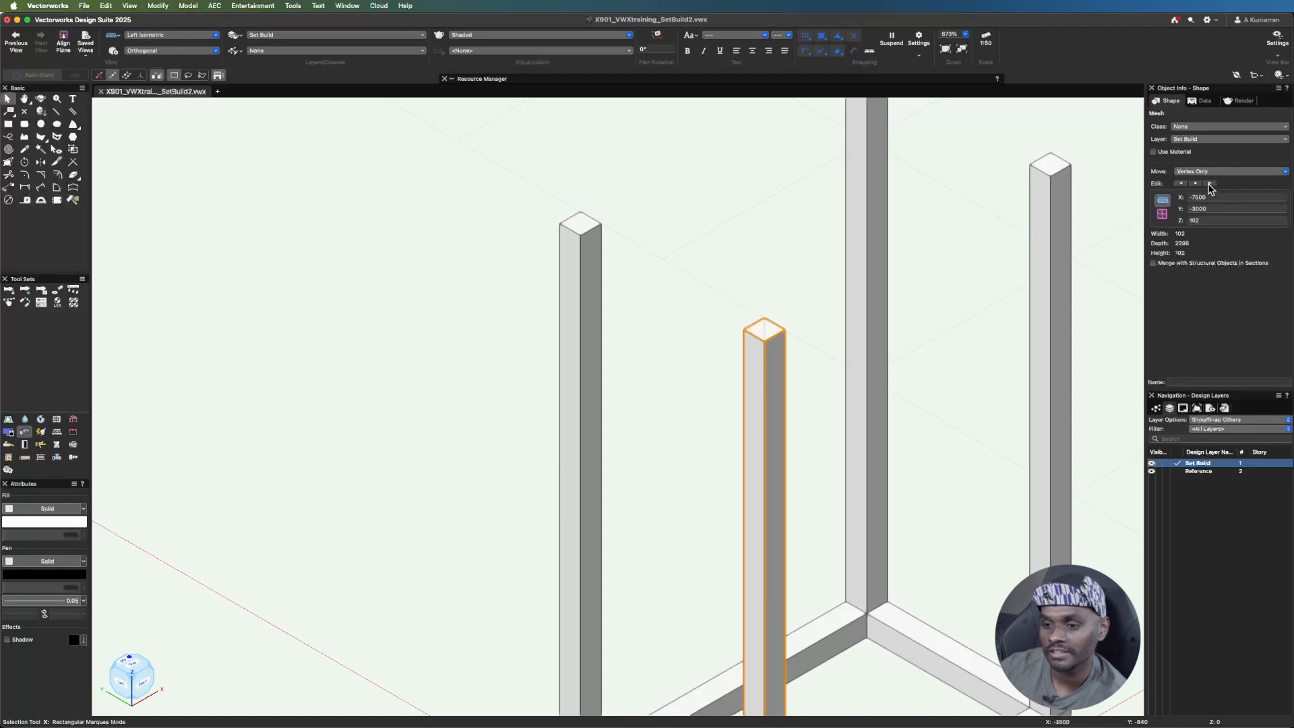
- Lower the nearest corner post's two inner top vertices at X -7398 to Z 2386 and deselect the post
click(1210, 184)
click(1209, 184)
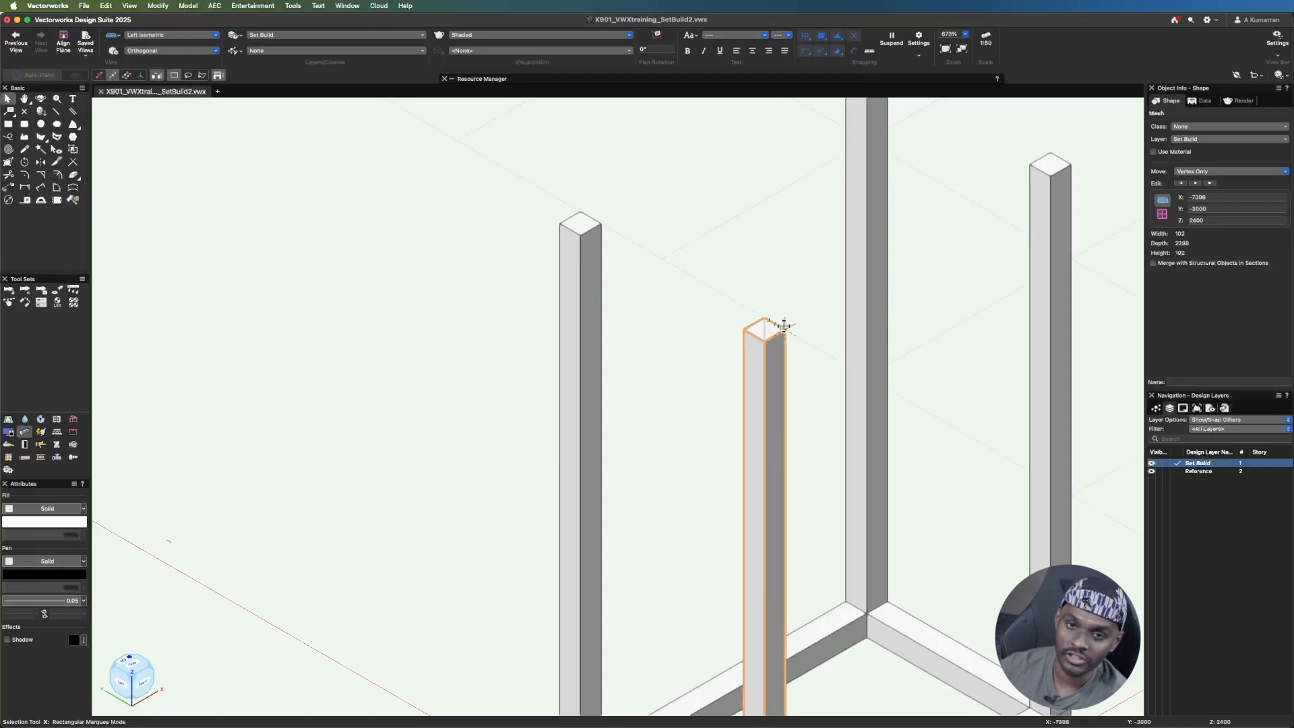
scroll(780, 330, up, 4)
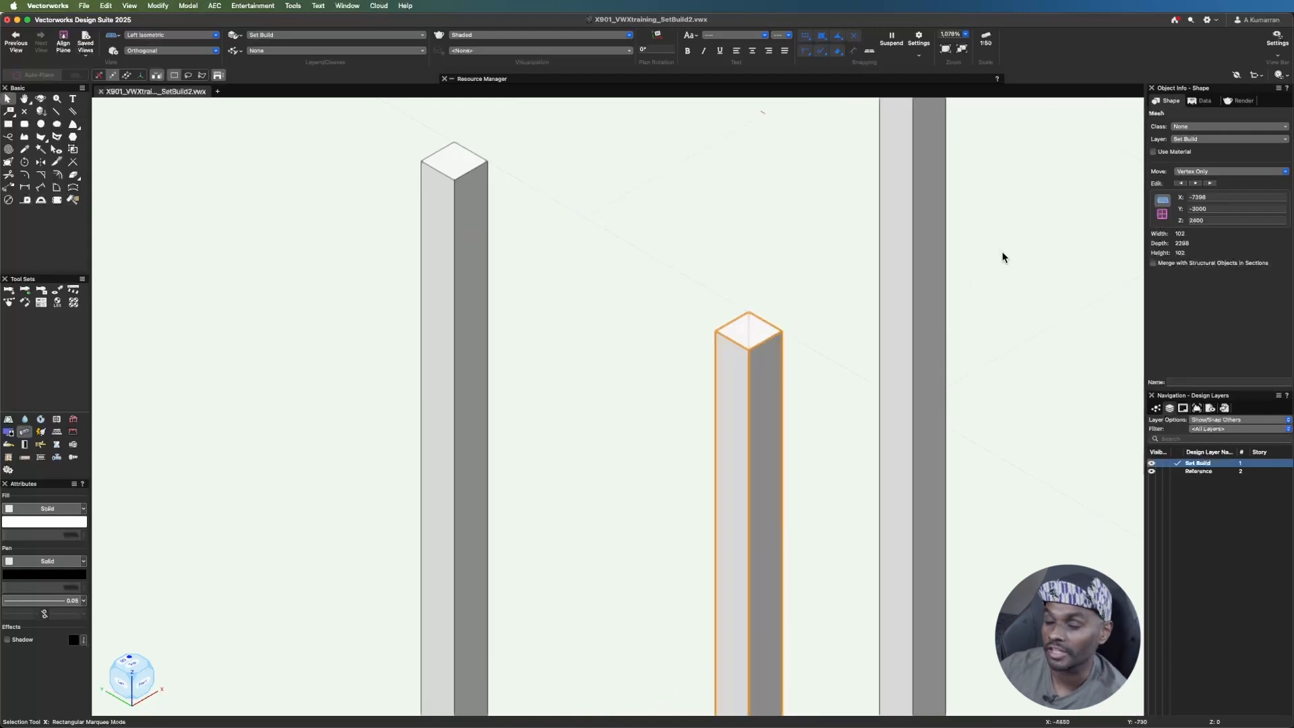
click(1242, 219)
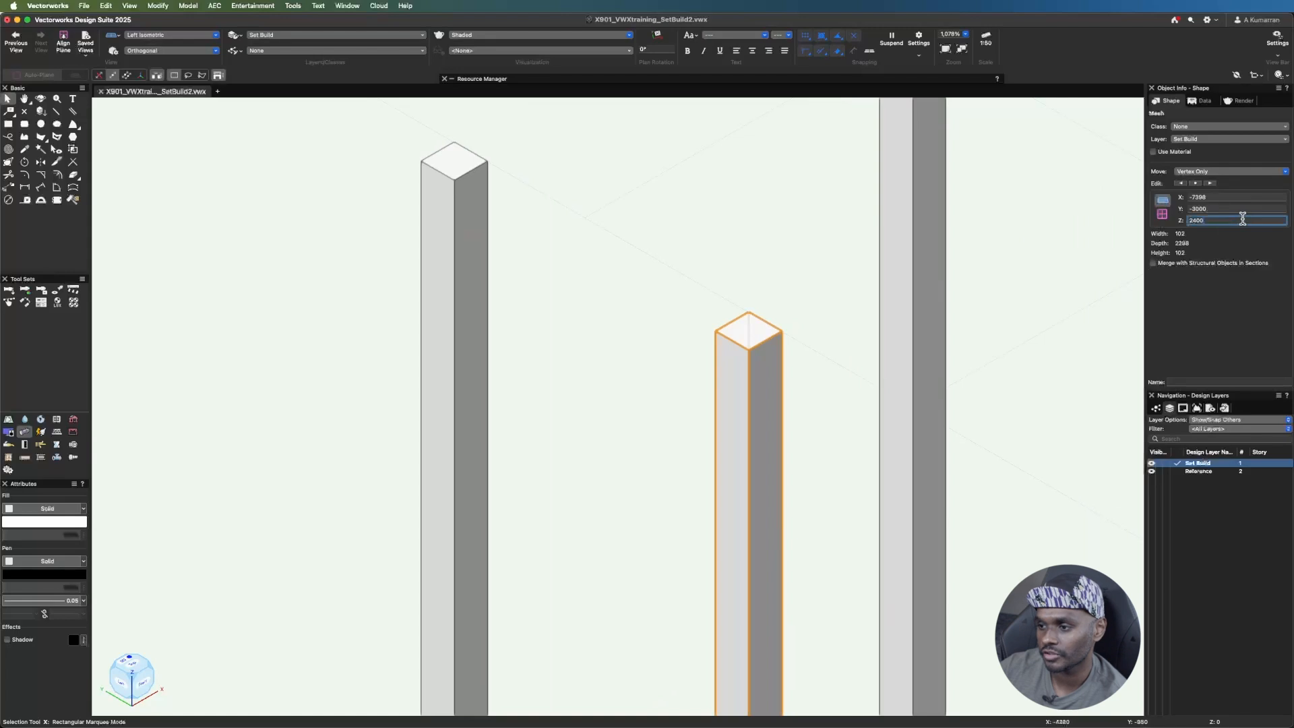
key(Return)
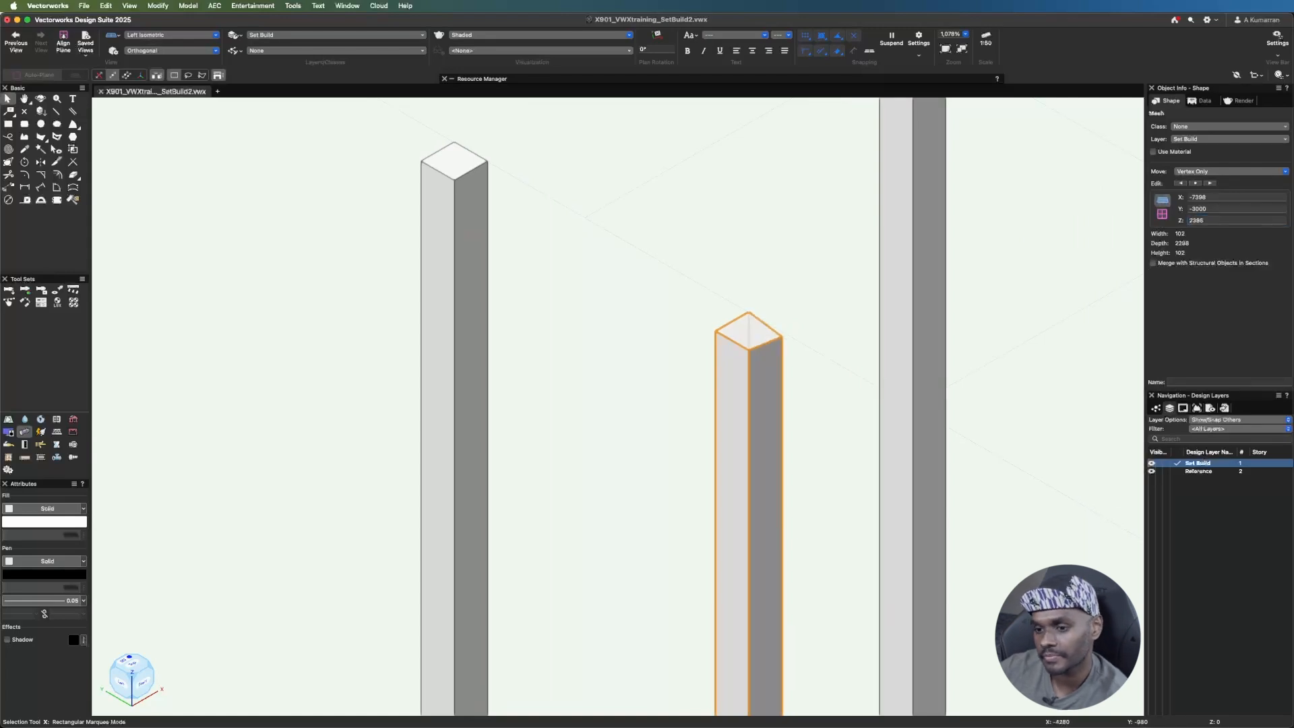
click(1211, 184)
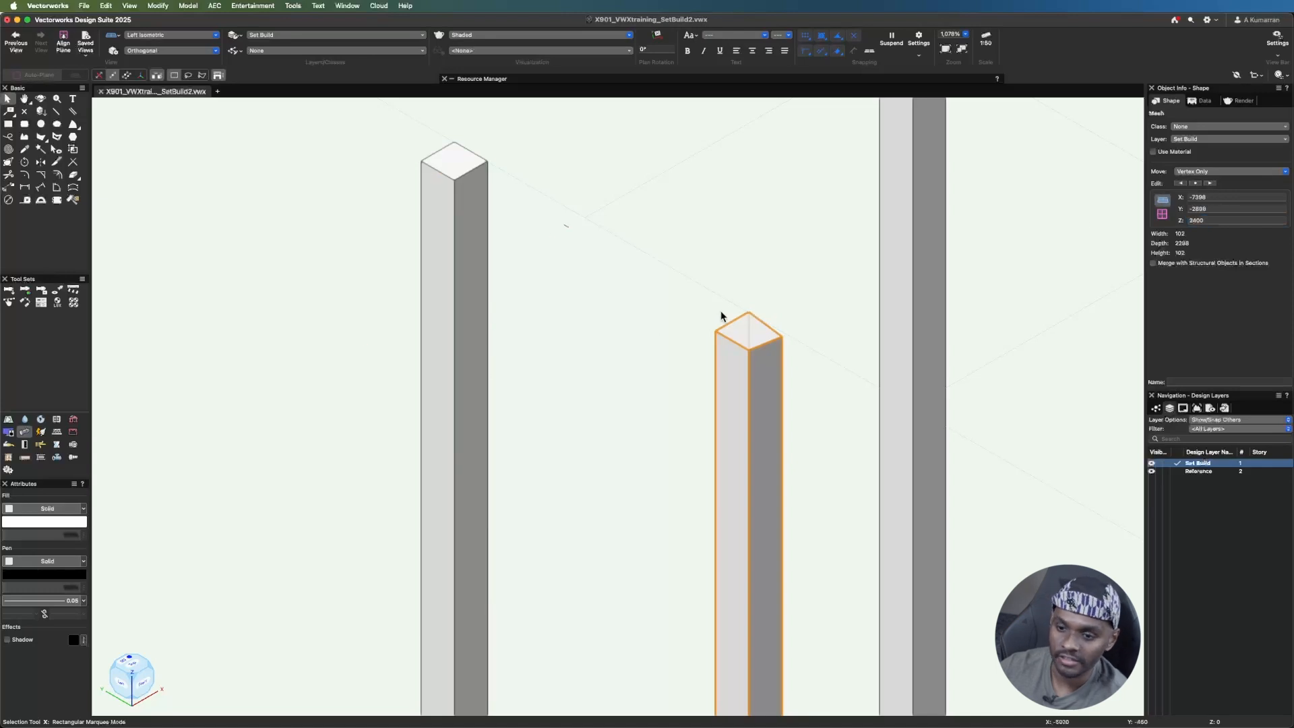
click(1238, 219)
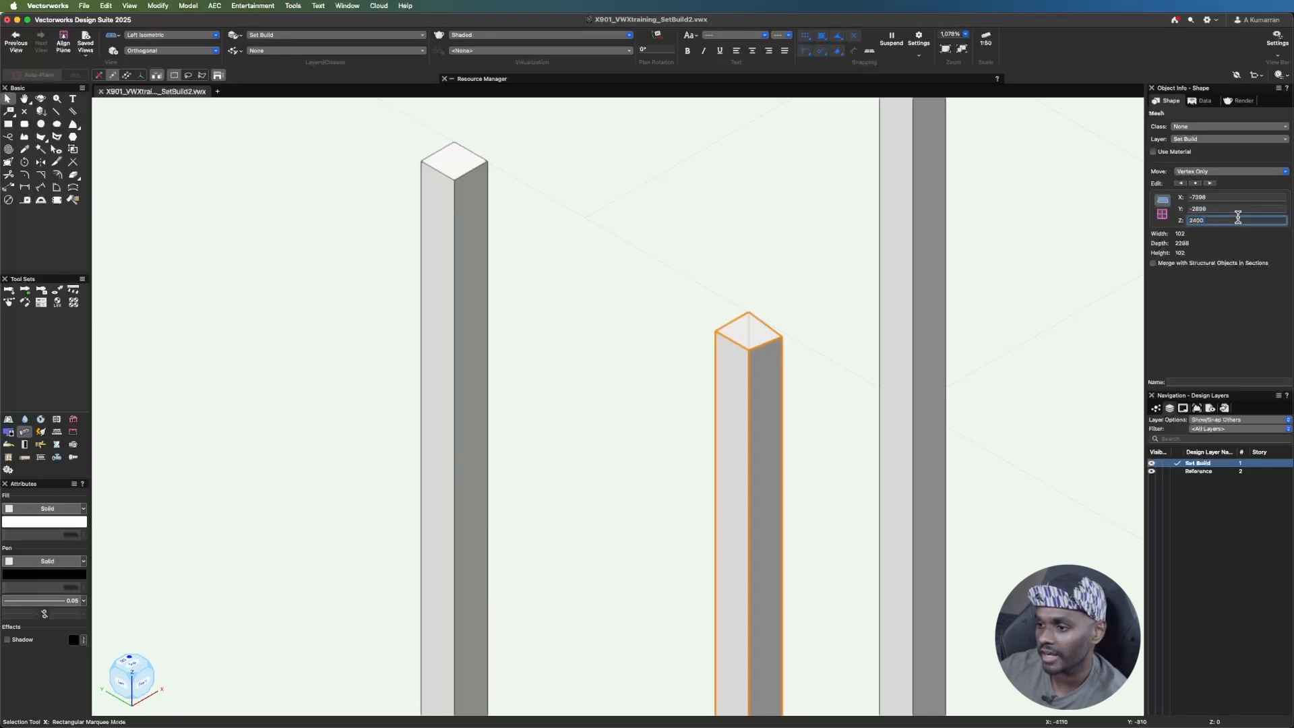
key(Return)
click(1017, 409)
- Convert the frame's left corner post to a mesh
click(479, 196)
click(158, 5)
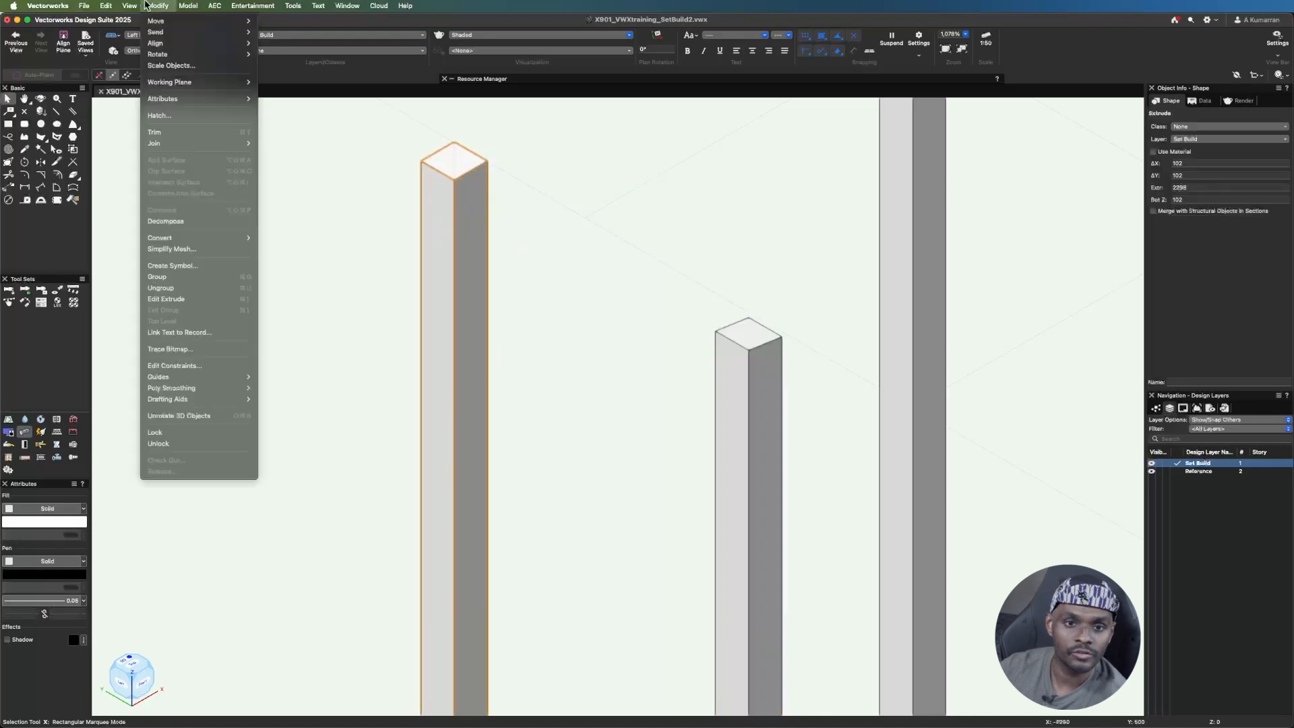
mouse_move(217, 238)
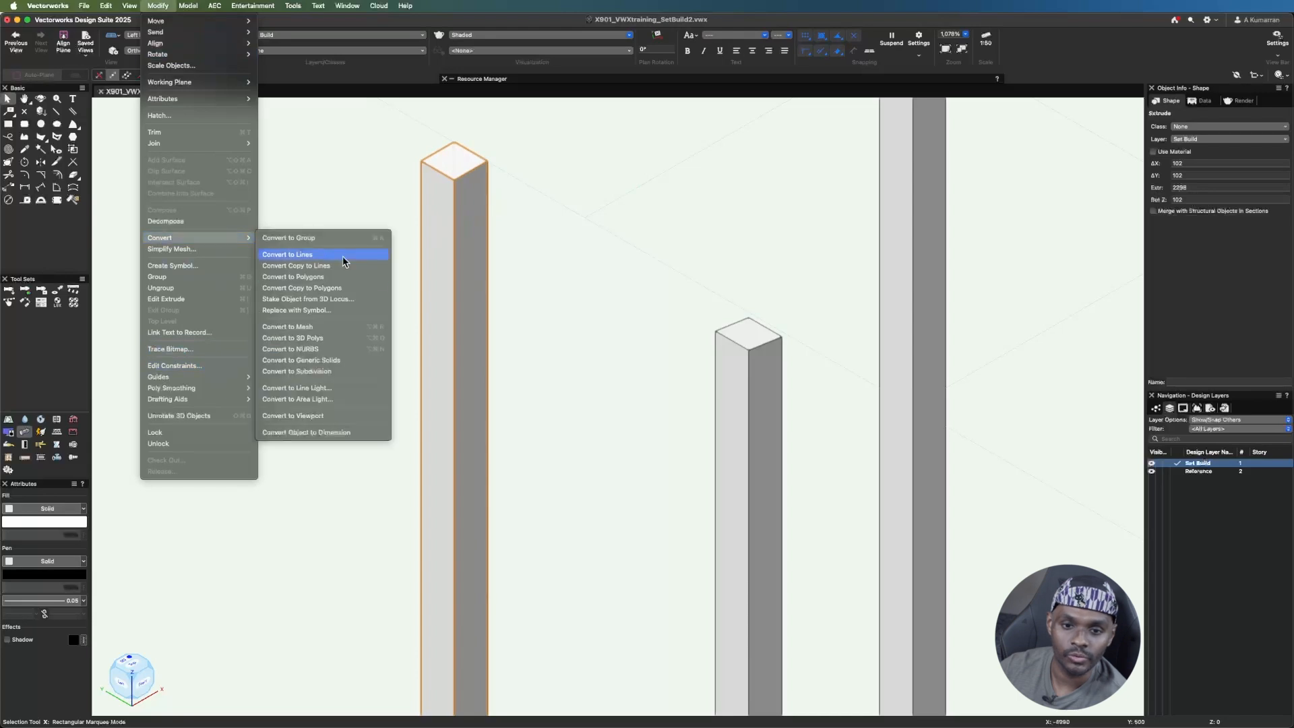
click(335, 327)
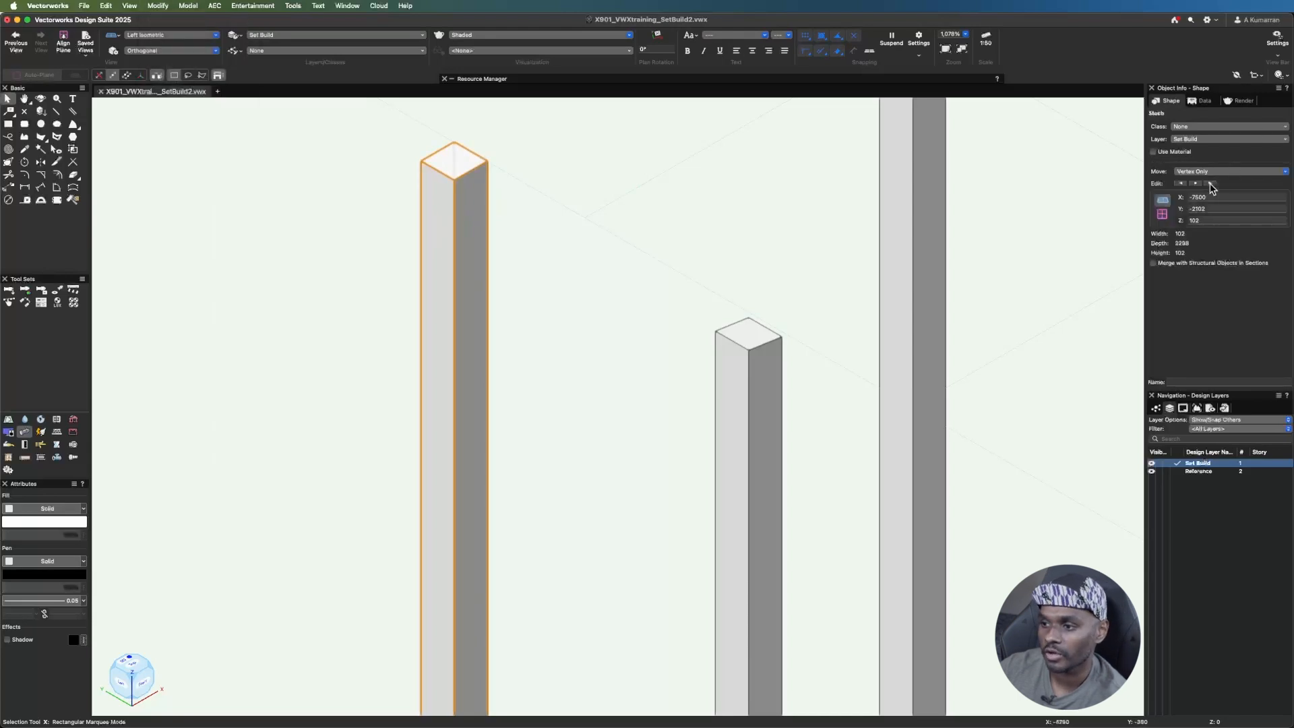
- Lower the left corner post's two inner top vertices at X -7398 to Z 2386 and deselect the post
click(1212, 183)
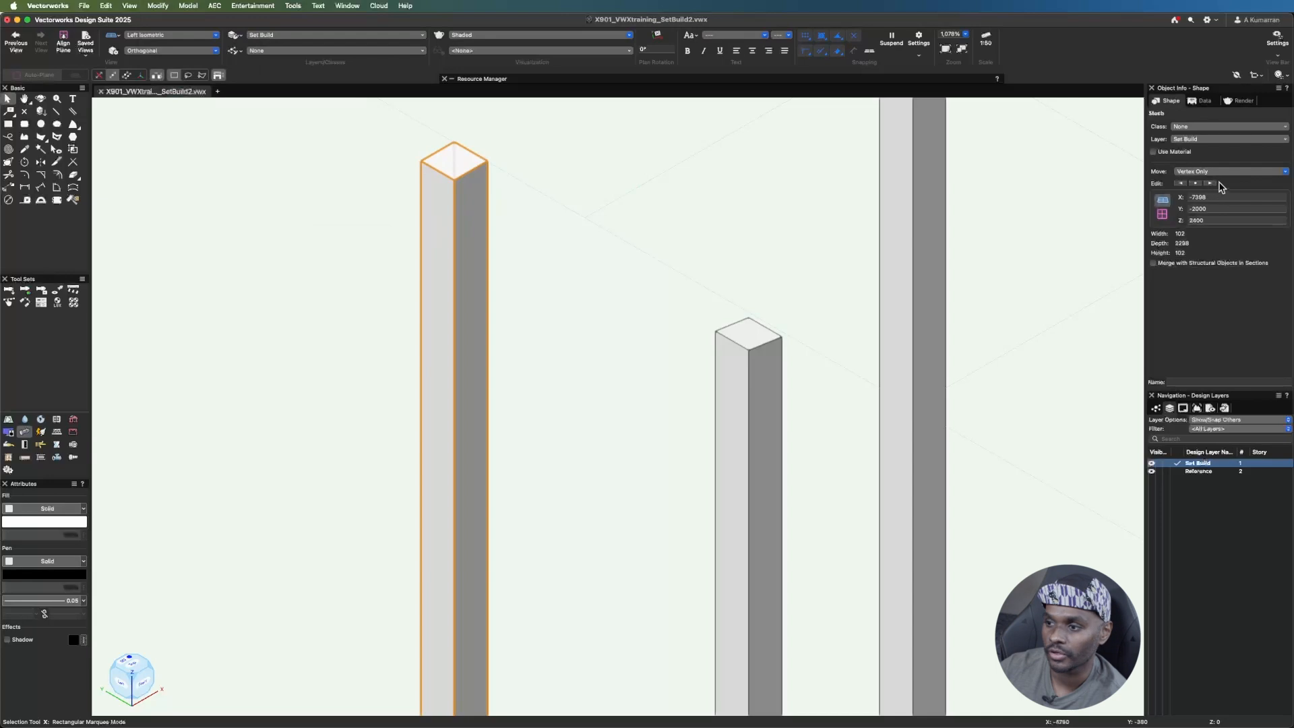
click(1228, 219)
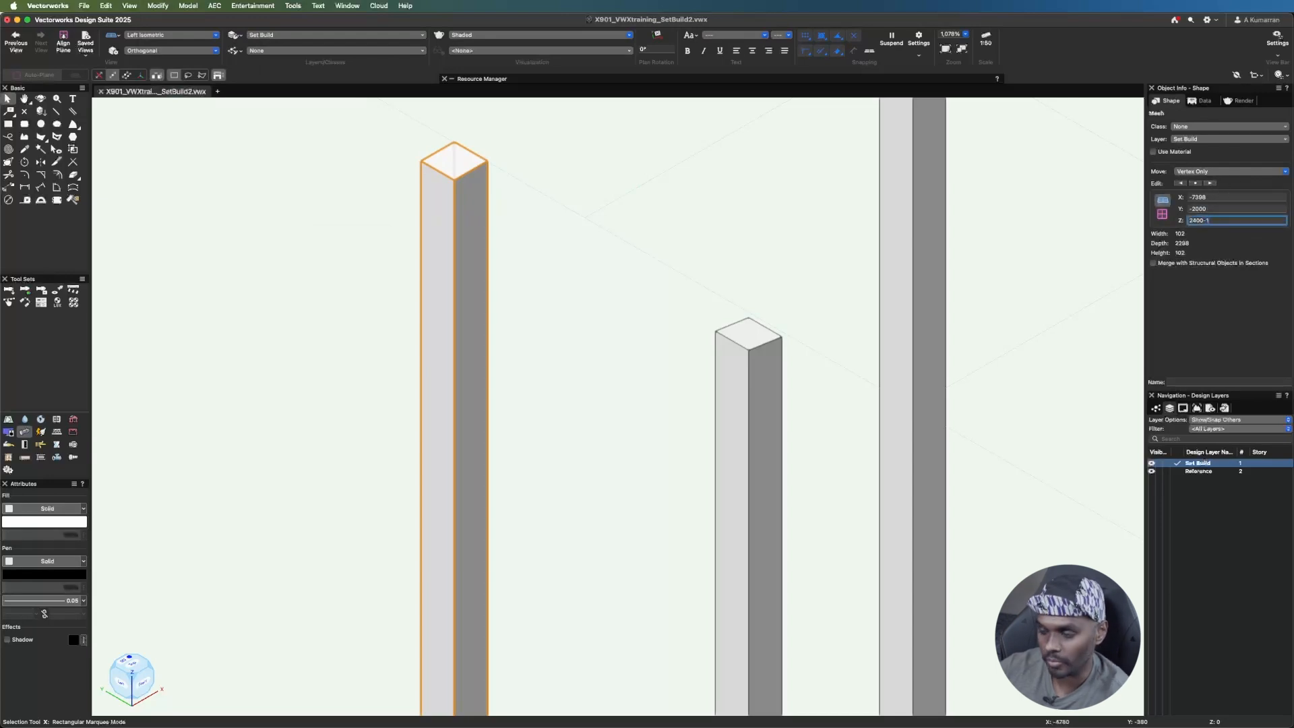
text(-15)
key(Return)
click(1212, 183)
click(1225, 221)
click(1225, 221)
text(-15)
key(Return)
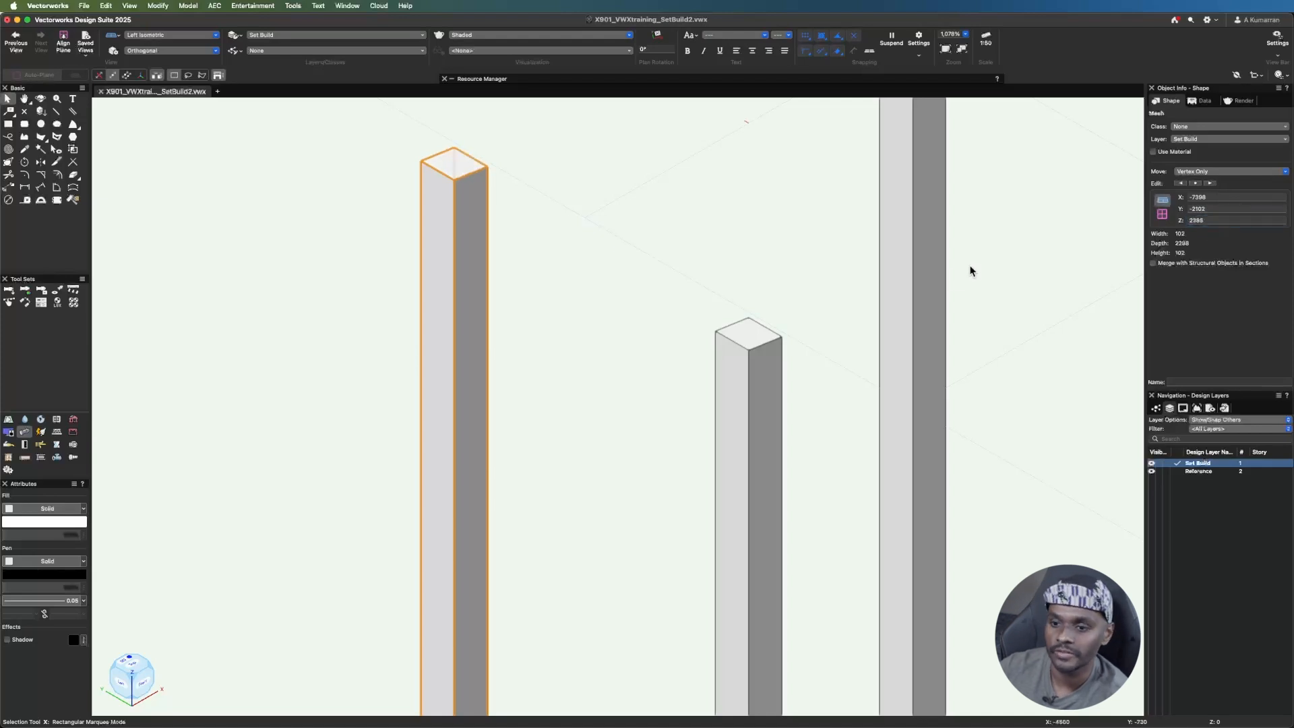
click(850, 266)
- Check the lowered post tops against the sloped line in Front view and return to Left Isometric view
click(173, 37)
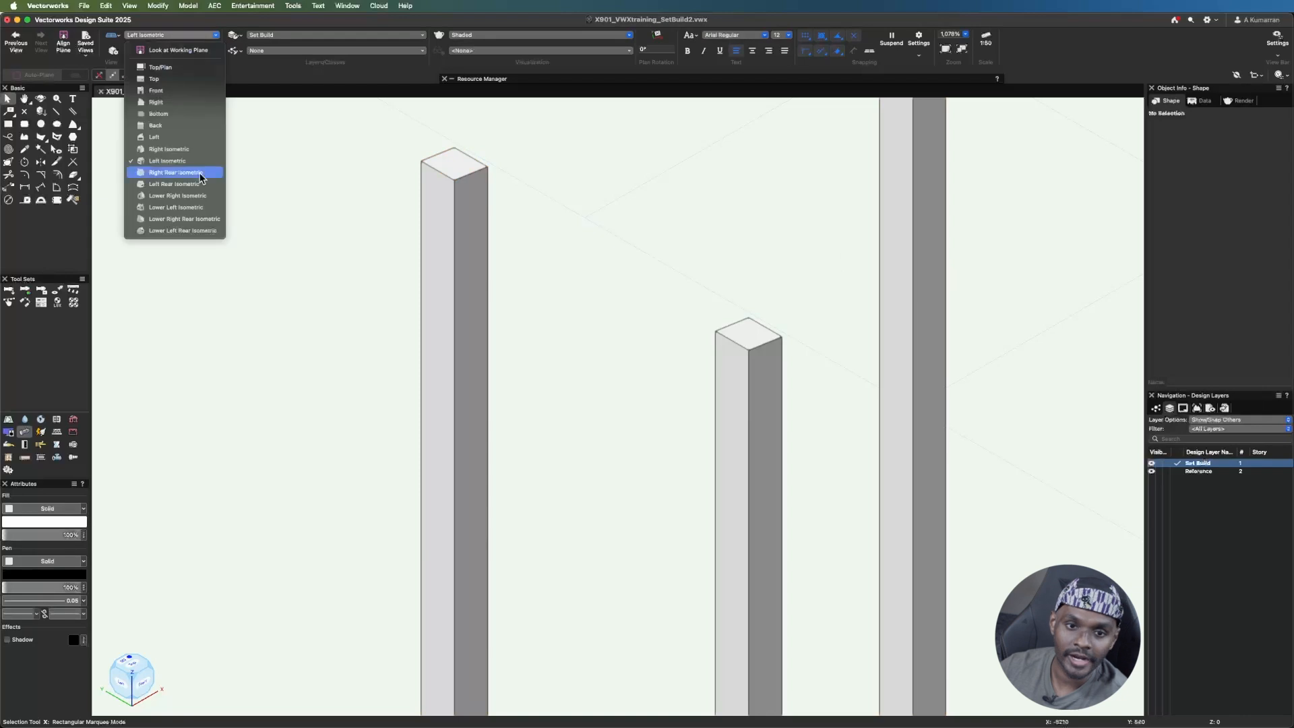
click(199, 91)
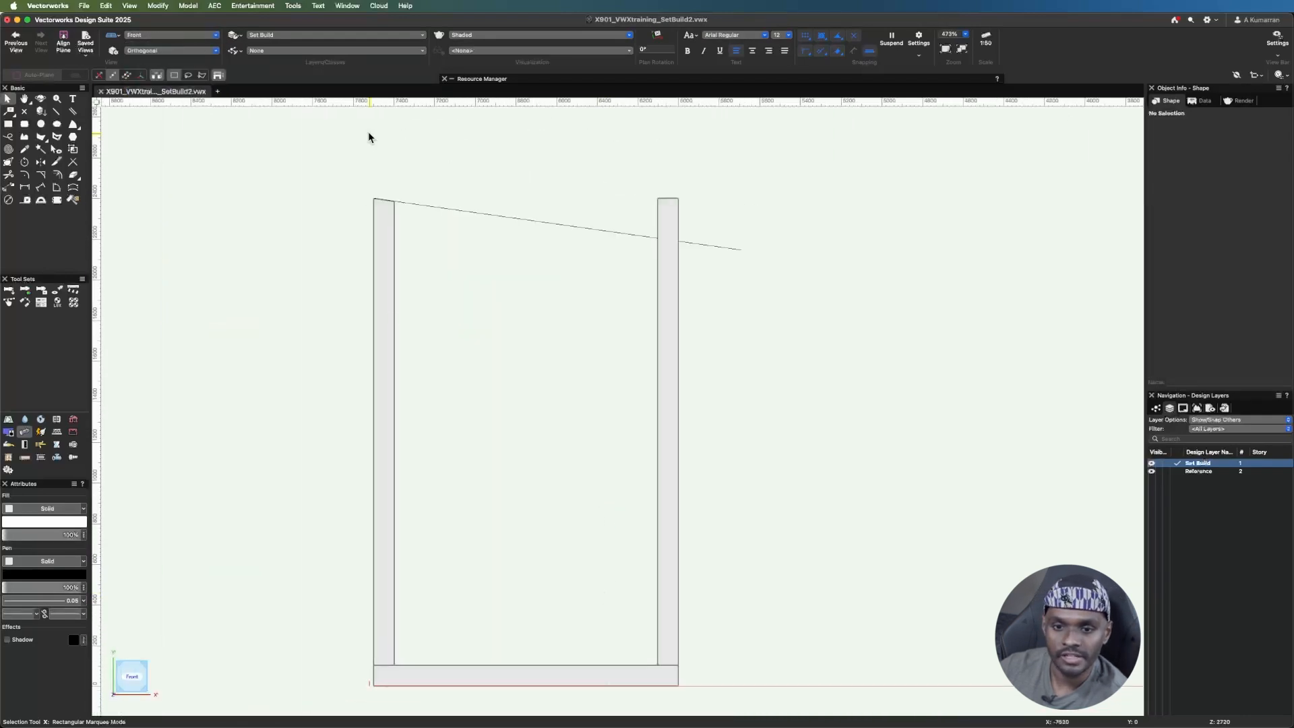
scroll(410, 361, up, 6)
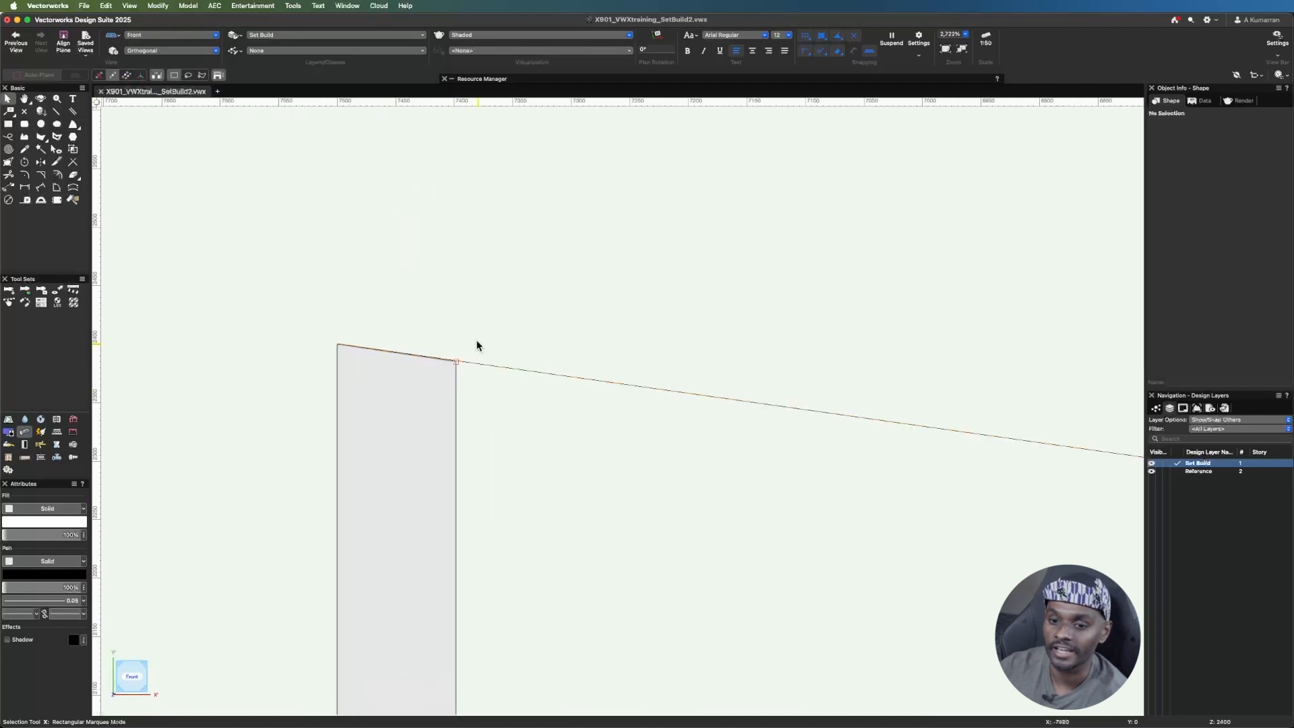
scroll(411, 387, down, 2)
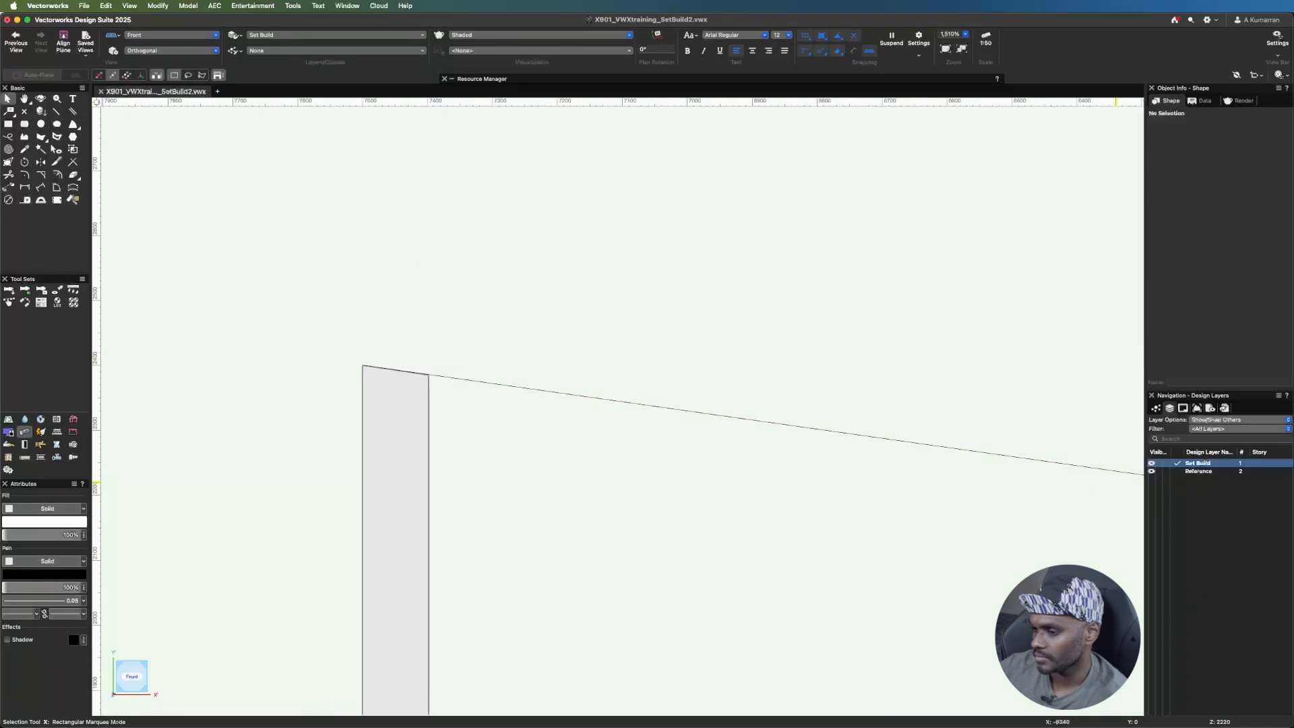
click(139, 33)
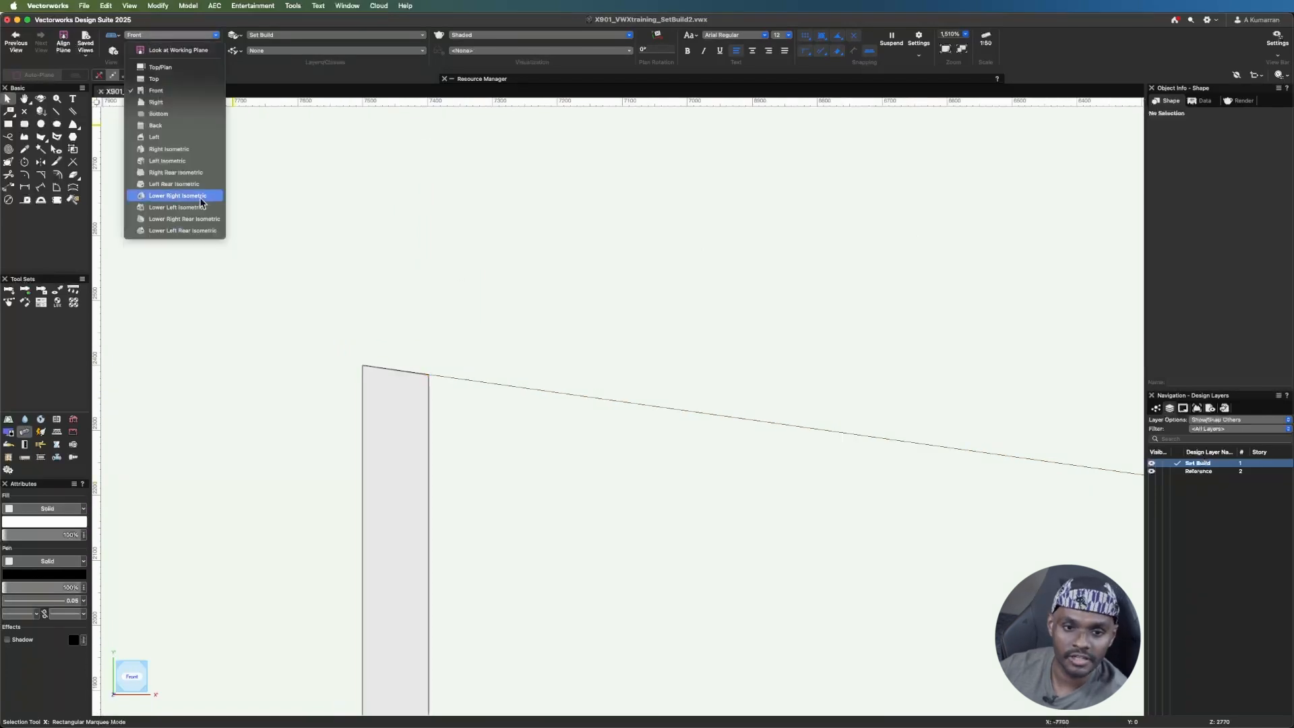
click(181, 161)
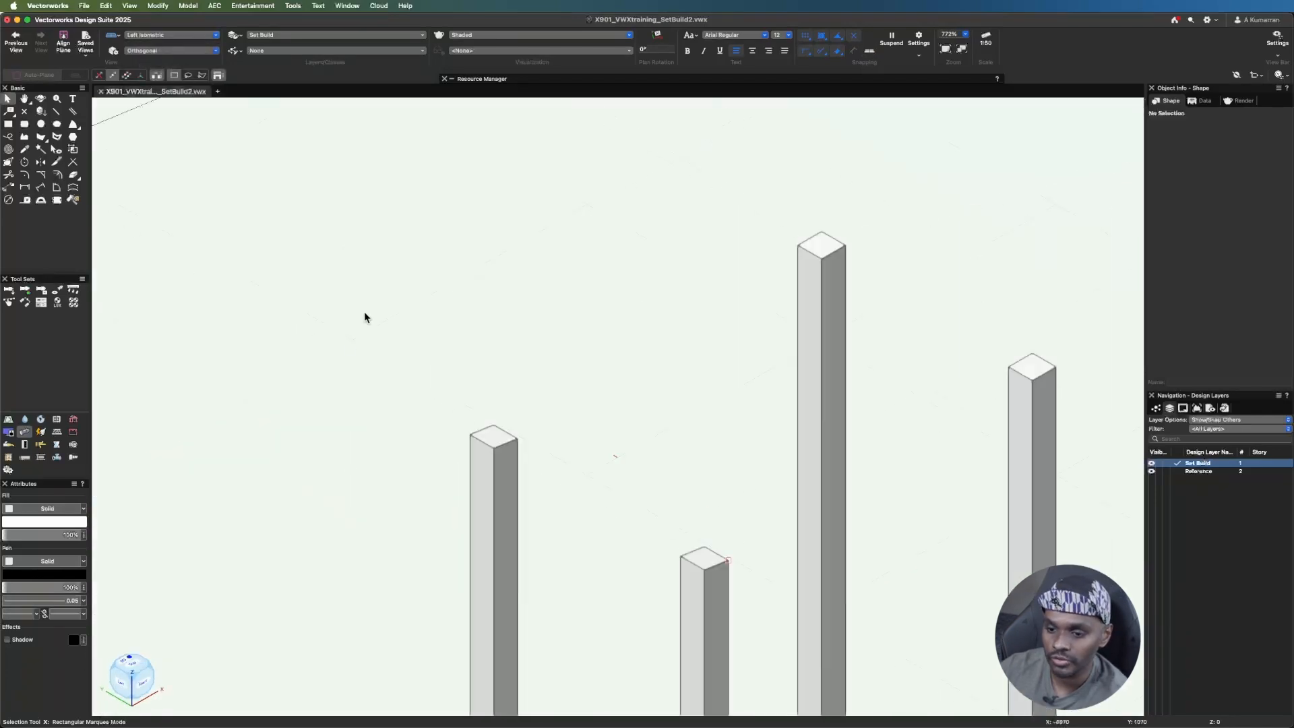
- Convert the frame's back corner post to a mesh
scroll(977, 330, up, 3)
click(472, 206)
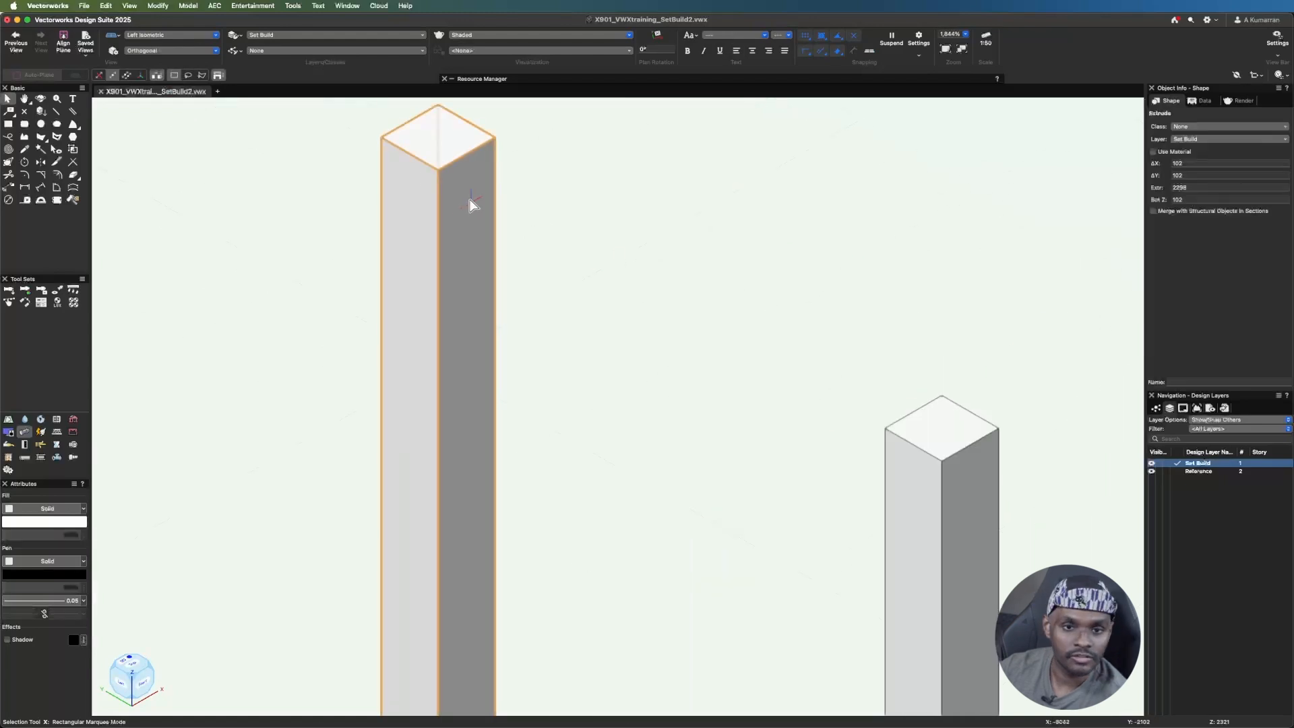
click(152, 5)
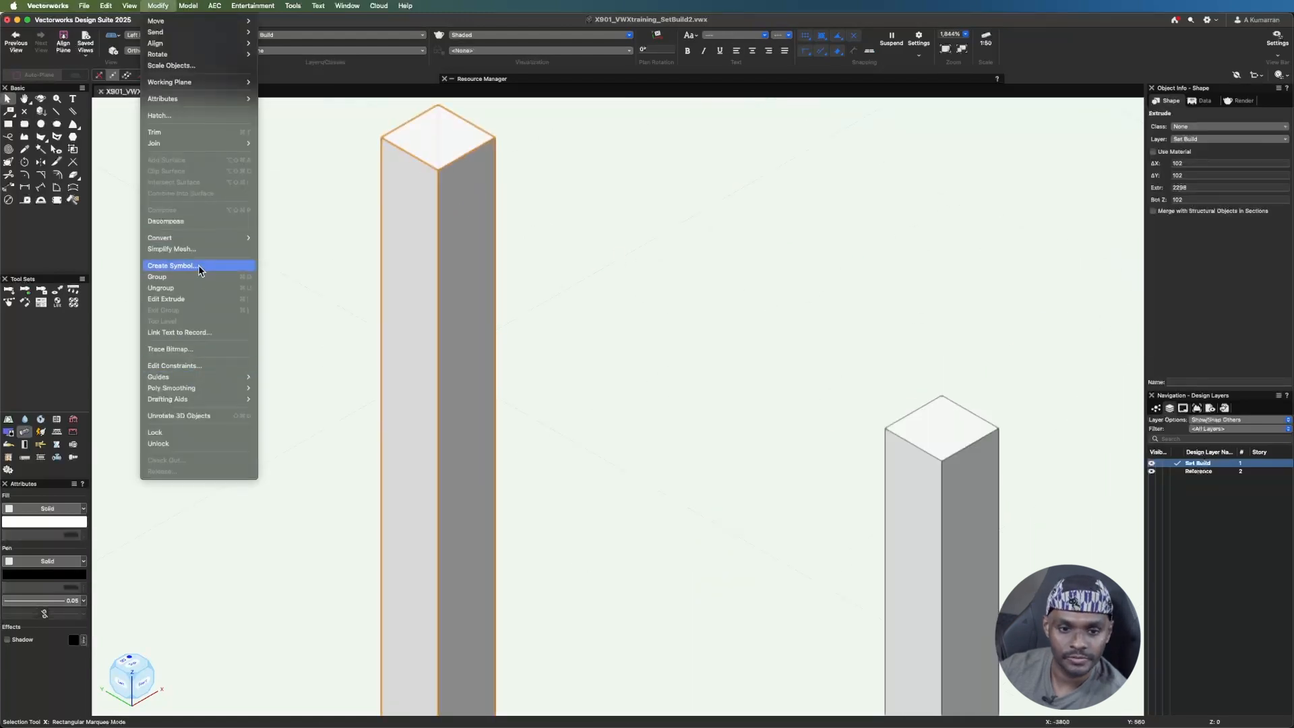
mouse_move(202, 240)
click(316, 328)
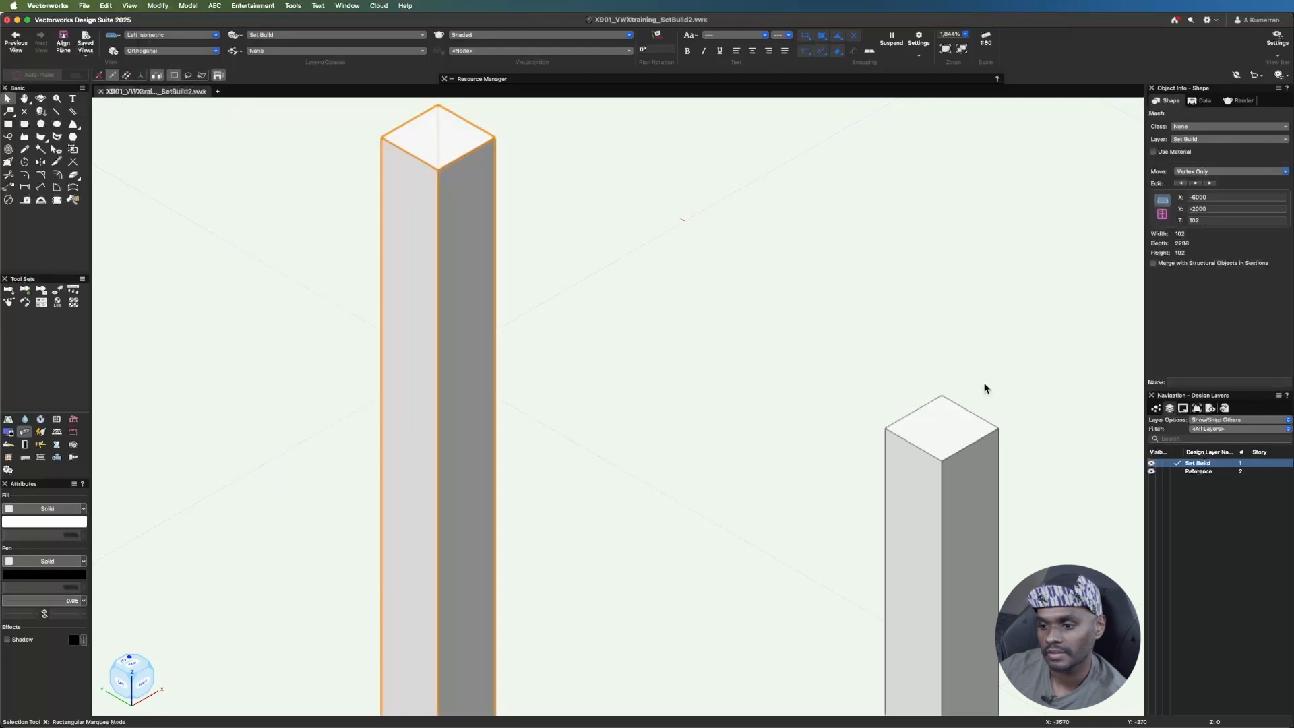
- Convert the frame's right corner post to a mesh
click(923, 492)
click(129, 5)
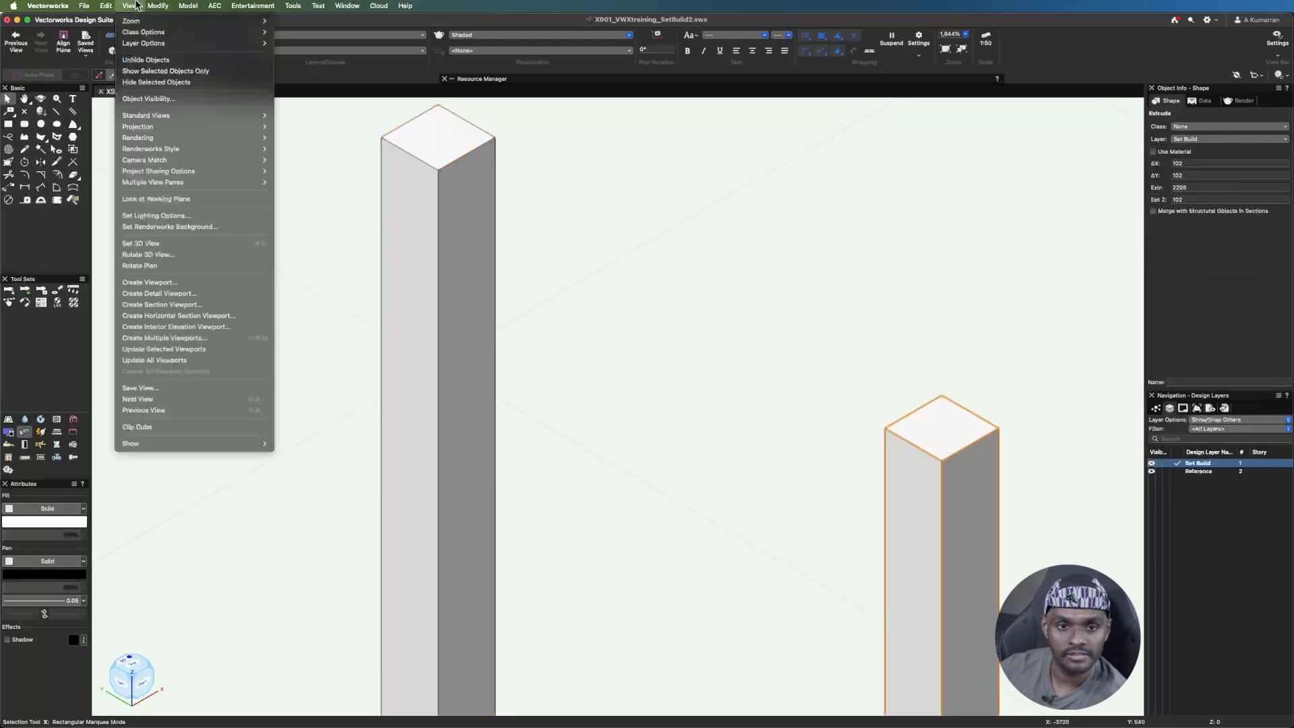
mouse_move(157, 6)
mouse_move(204, 240)
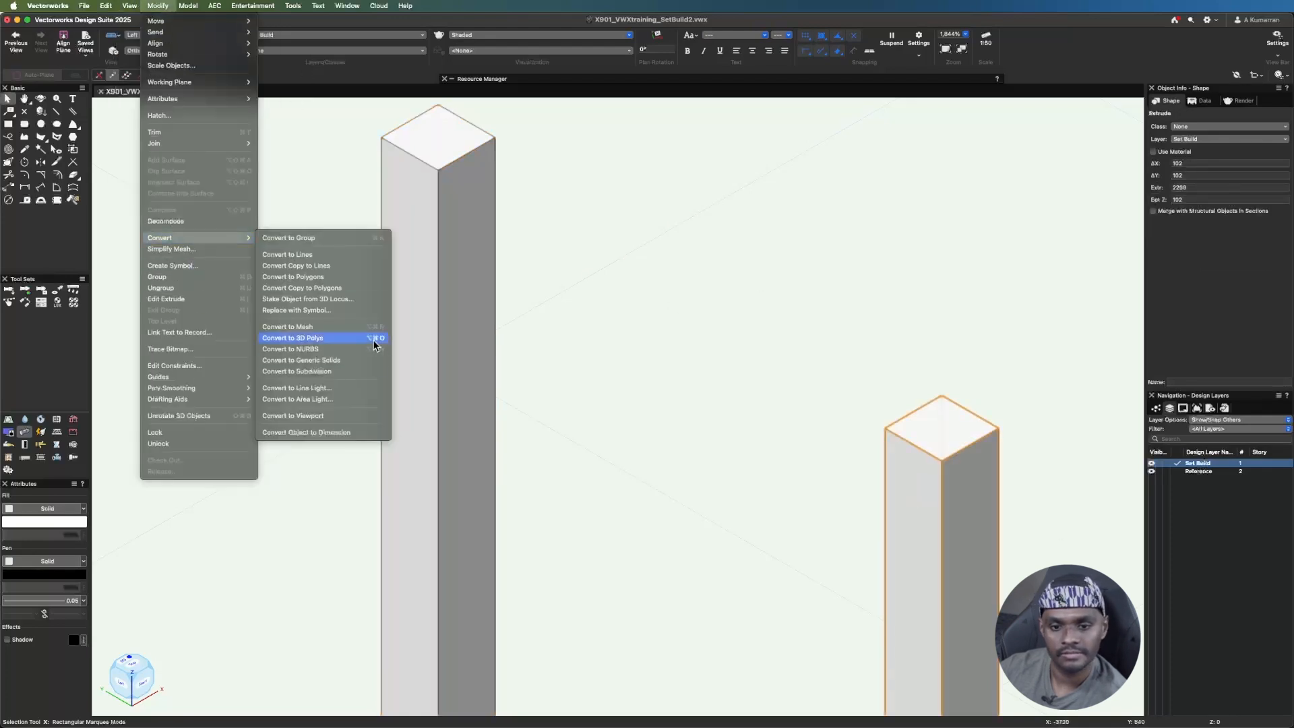
click(362, 328)
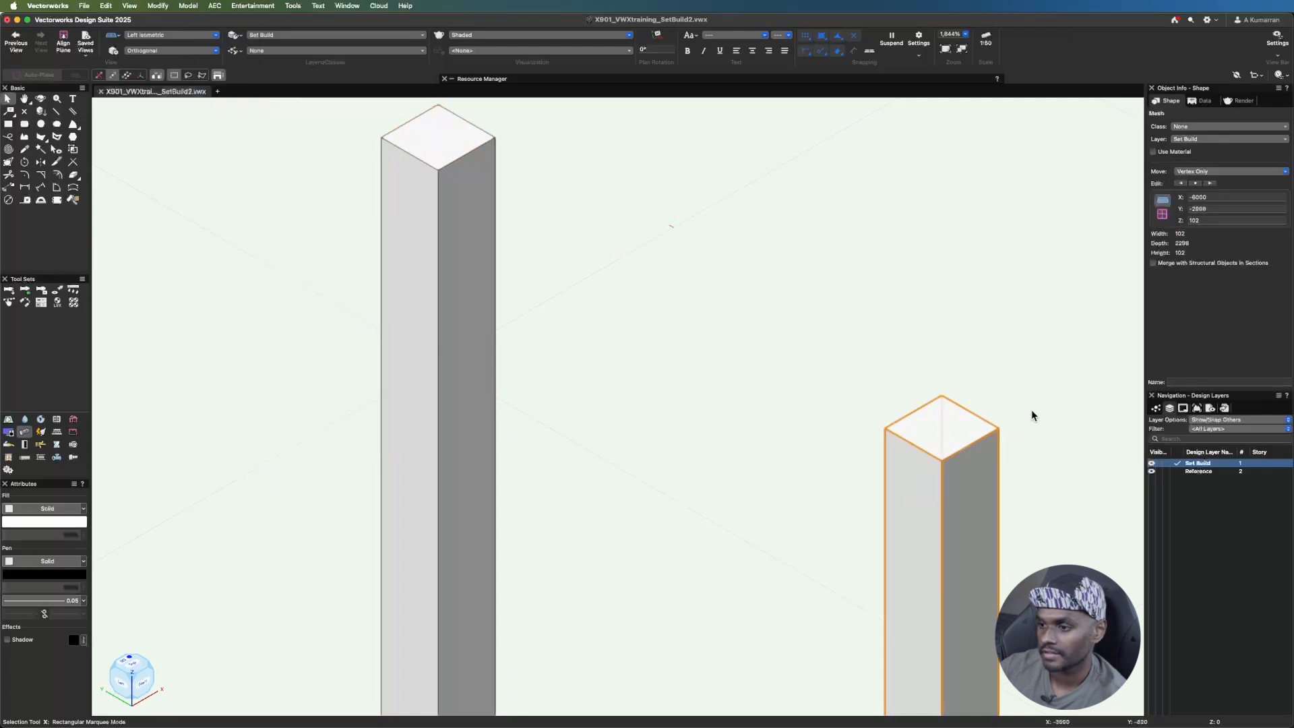
- Lower the right corner post's two inner top vertices at X -6102 by 200 mm to Z 2200
click(1180, 184)
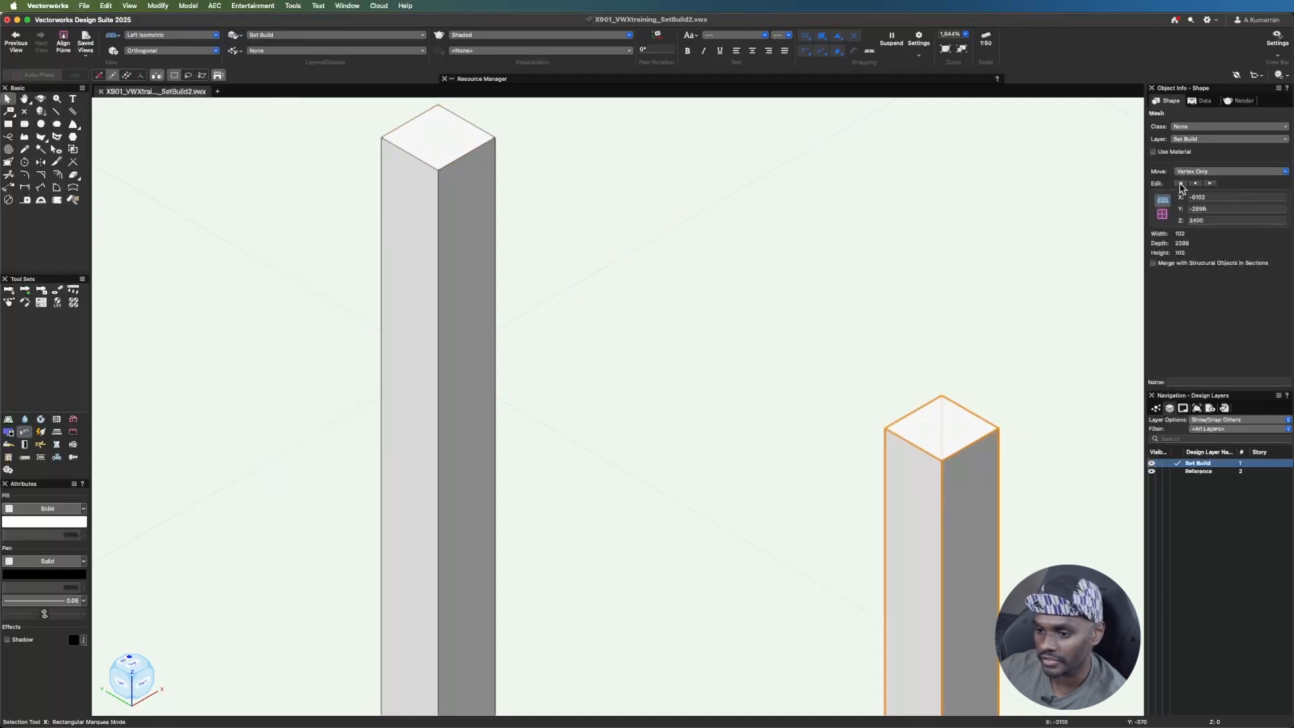
click(1219, 219)
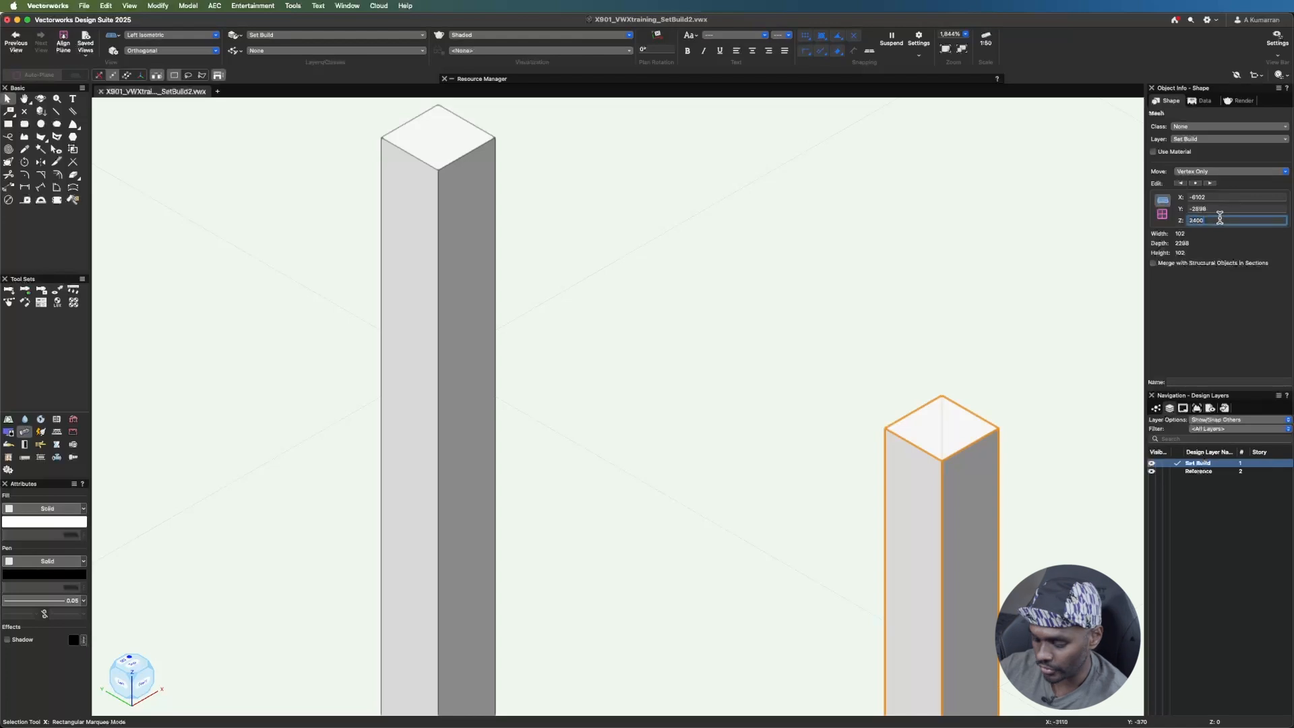
text(-200)
key(Return)
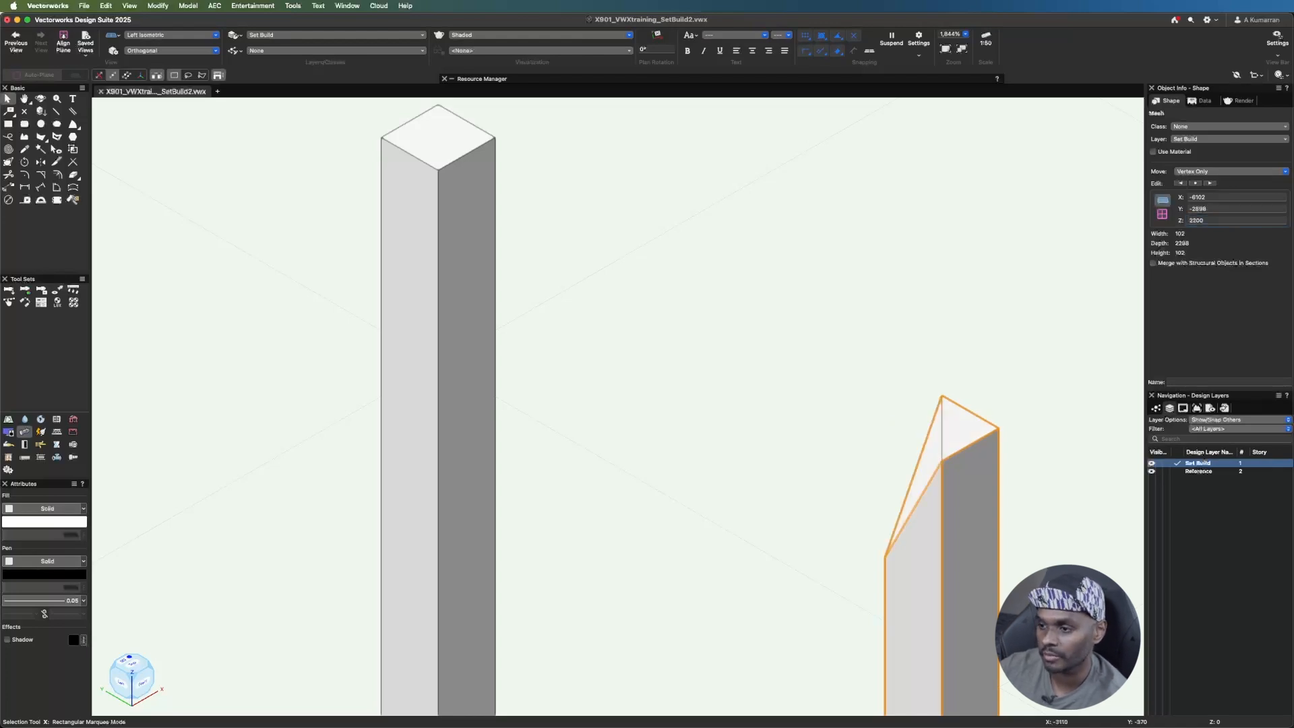
click(1211, 183)
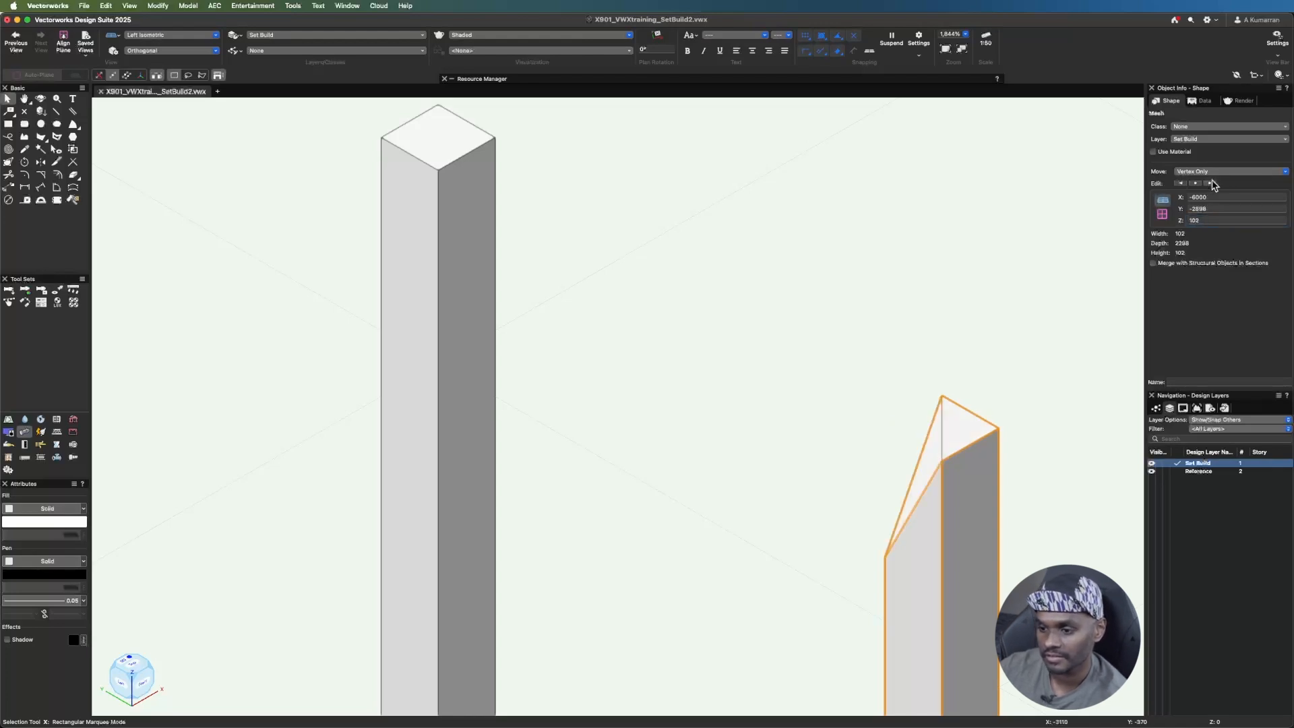
click(1211, 184)
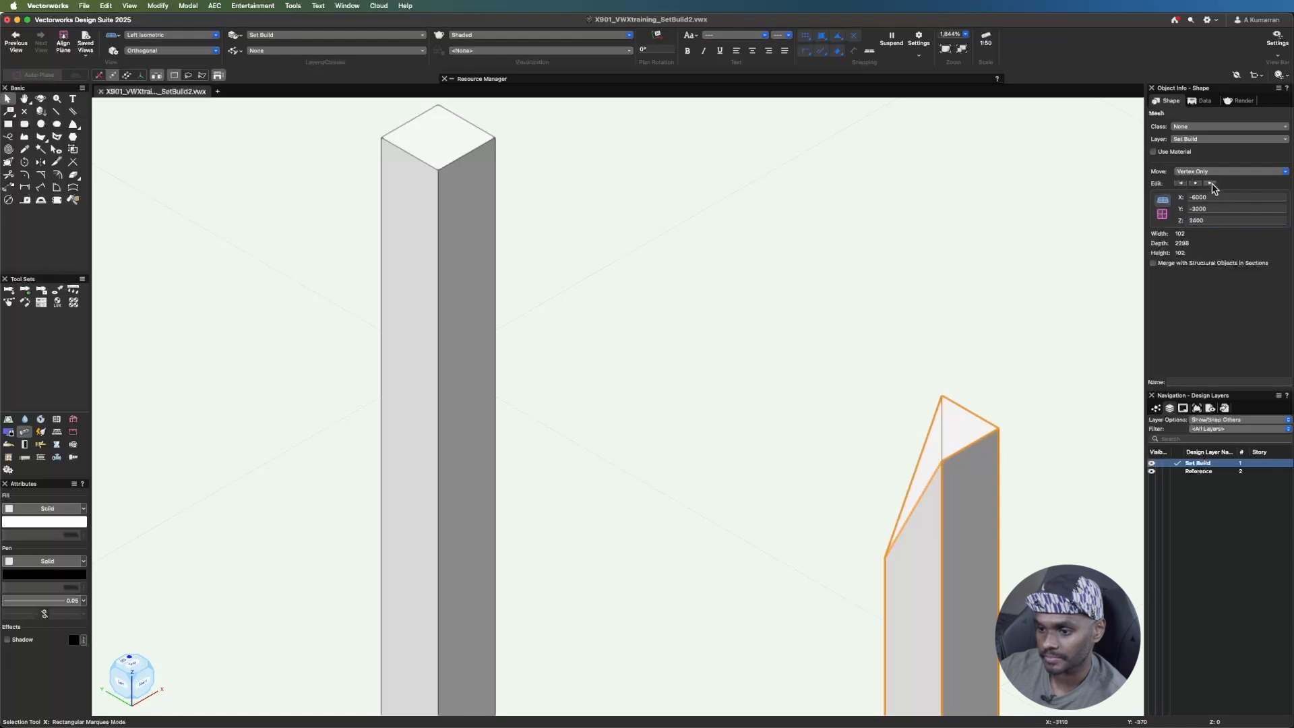
click(1211, 184)
click(1232, 220)
text(-200)
key(Return)
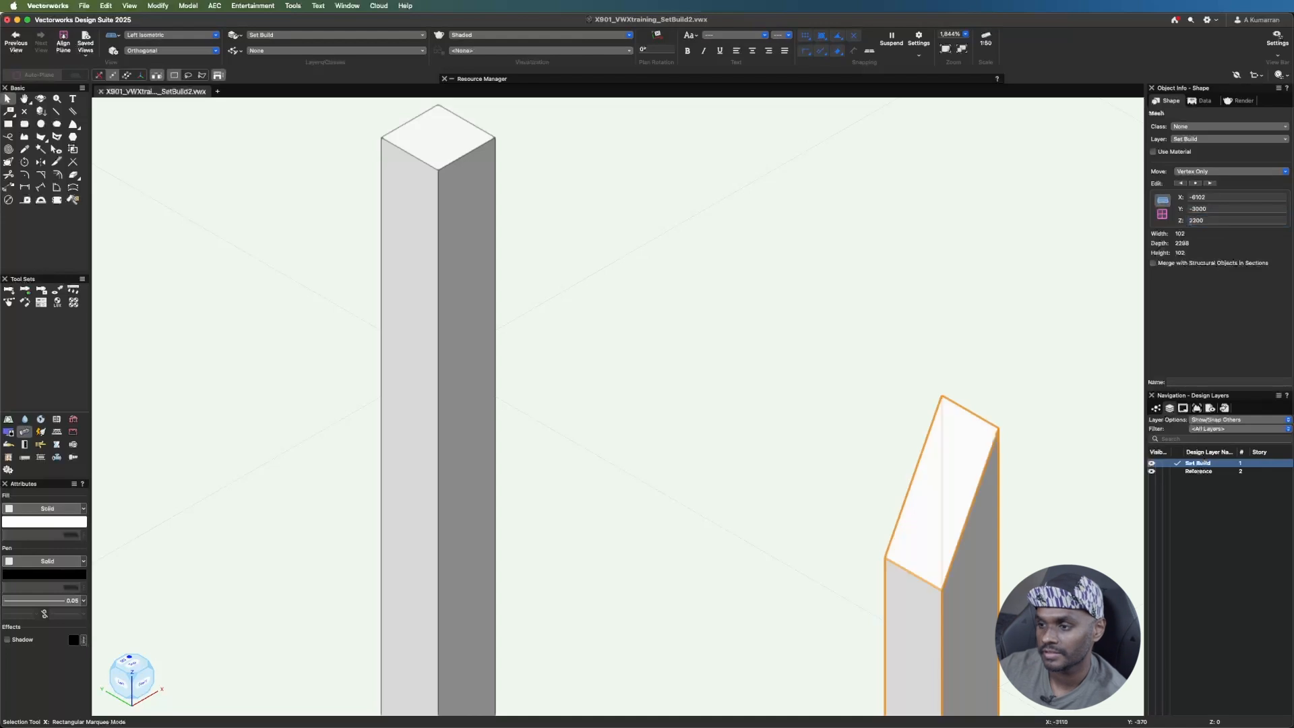
- Lower the right corner post's two outer top vertices at X -6000 by 215 mm to Z 2185
click(1213, 184)
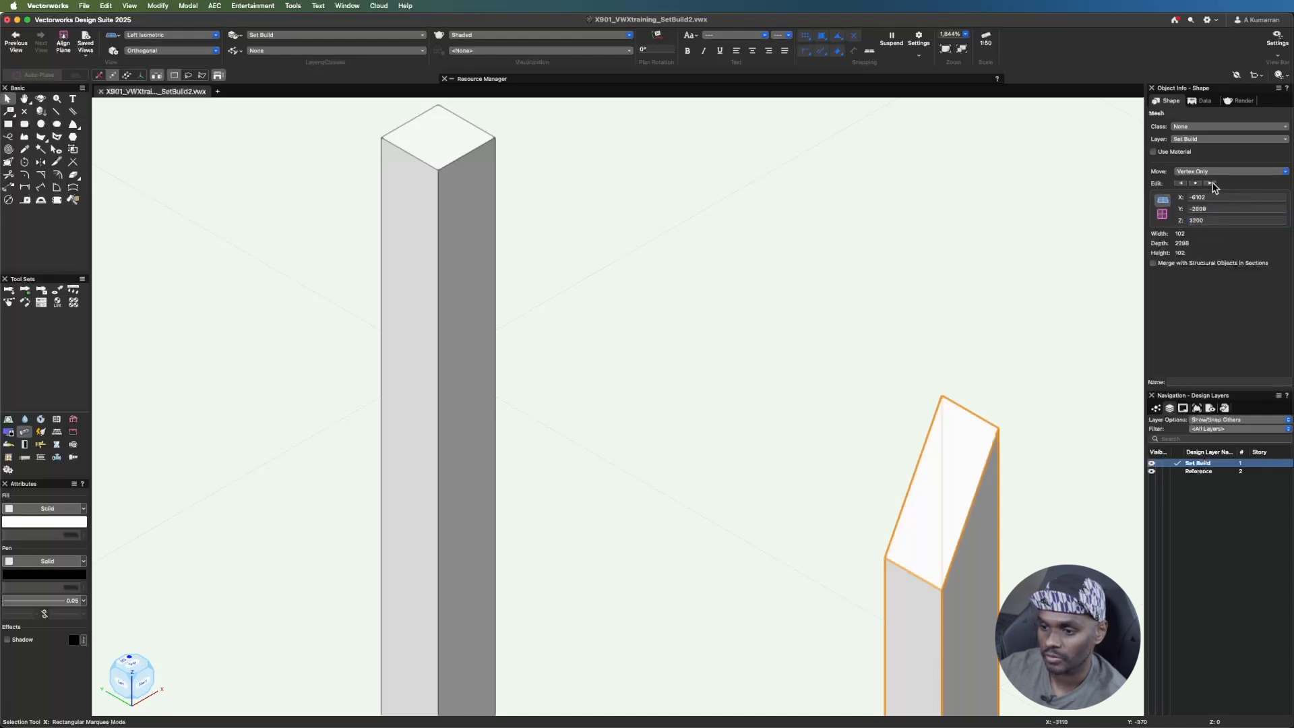
click(1232, 220)
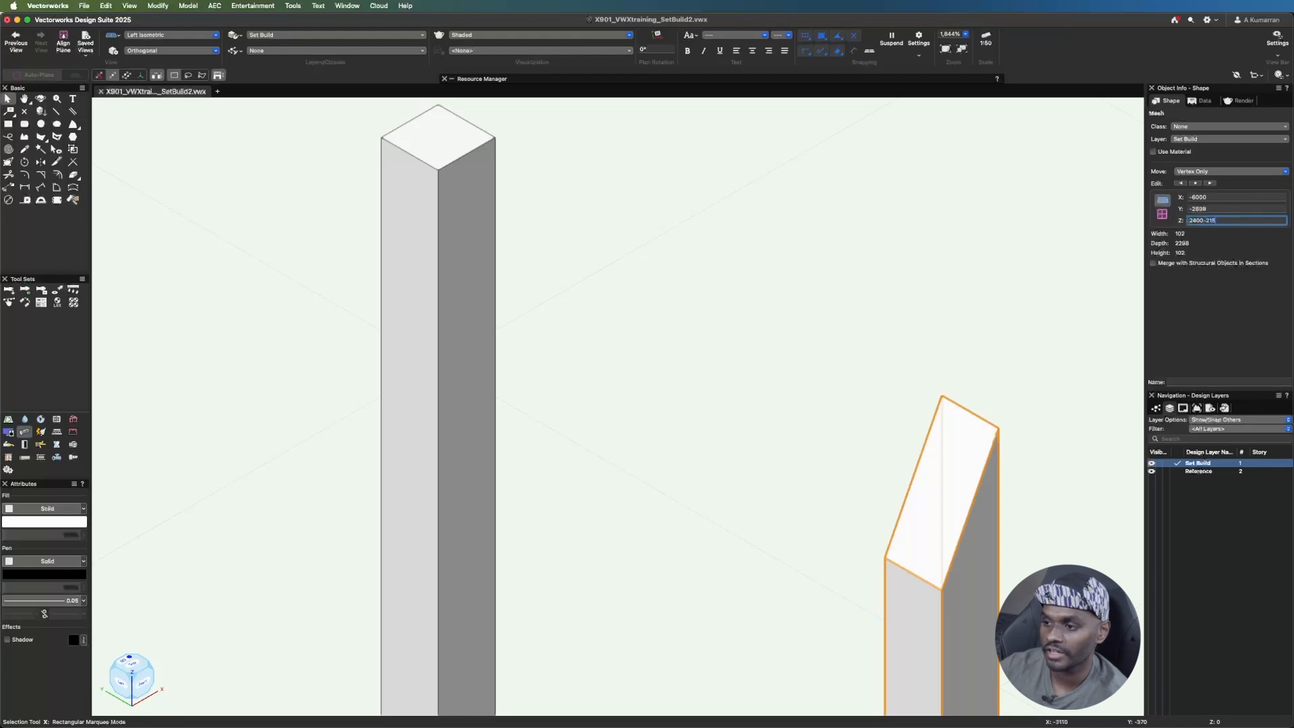
key(Return)
click(1211, 183)
click(1220, 219)
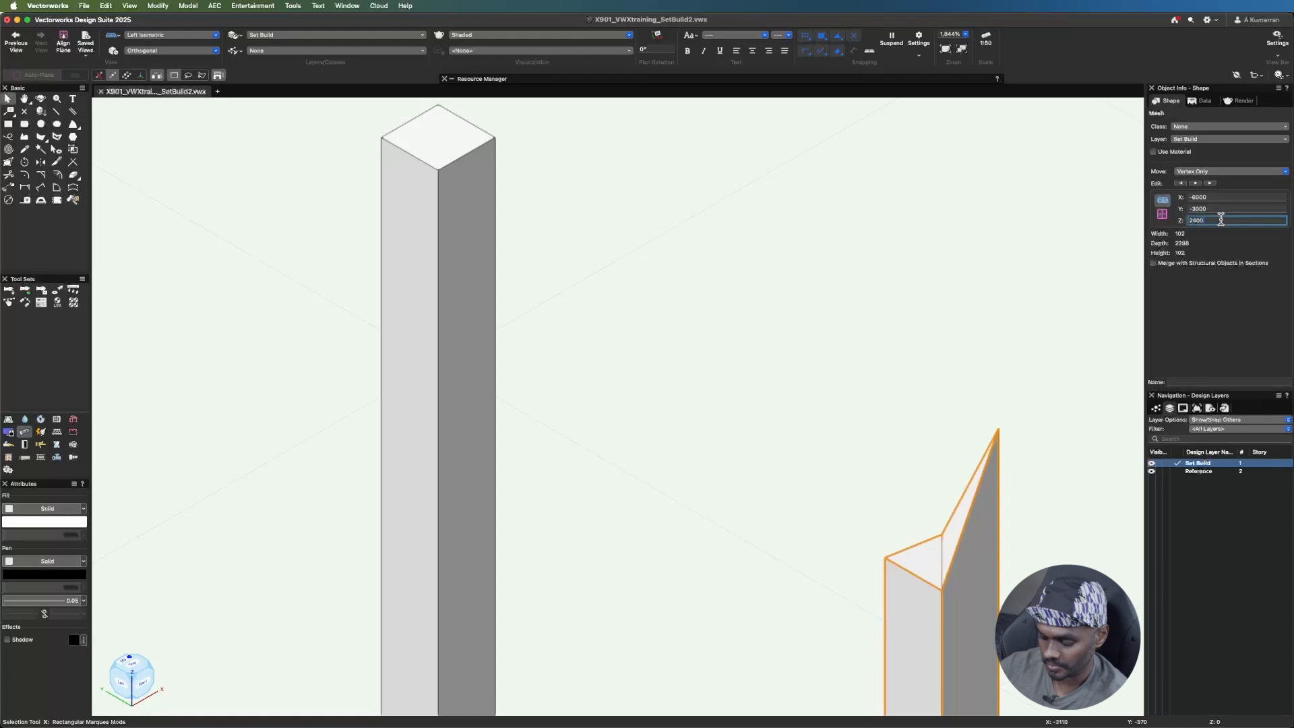
text(-215)
key(Return)
- Lower the back corner post's two outer top vertices at X -6000 by 215 mm to Z 2185
scroll(766, 468, down, 2)
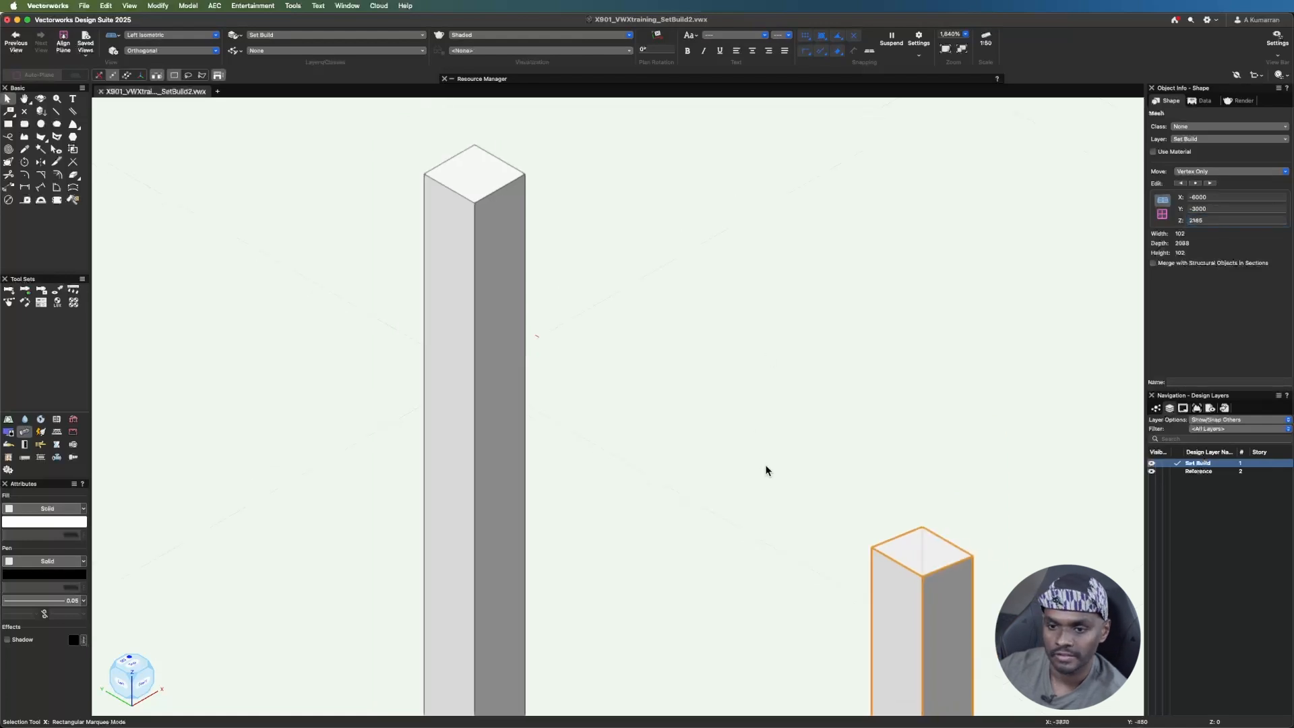
click(506, 404)
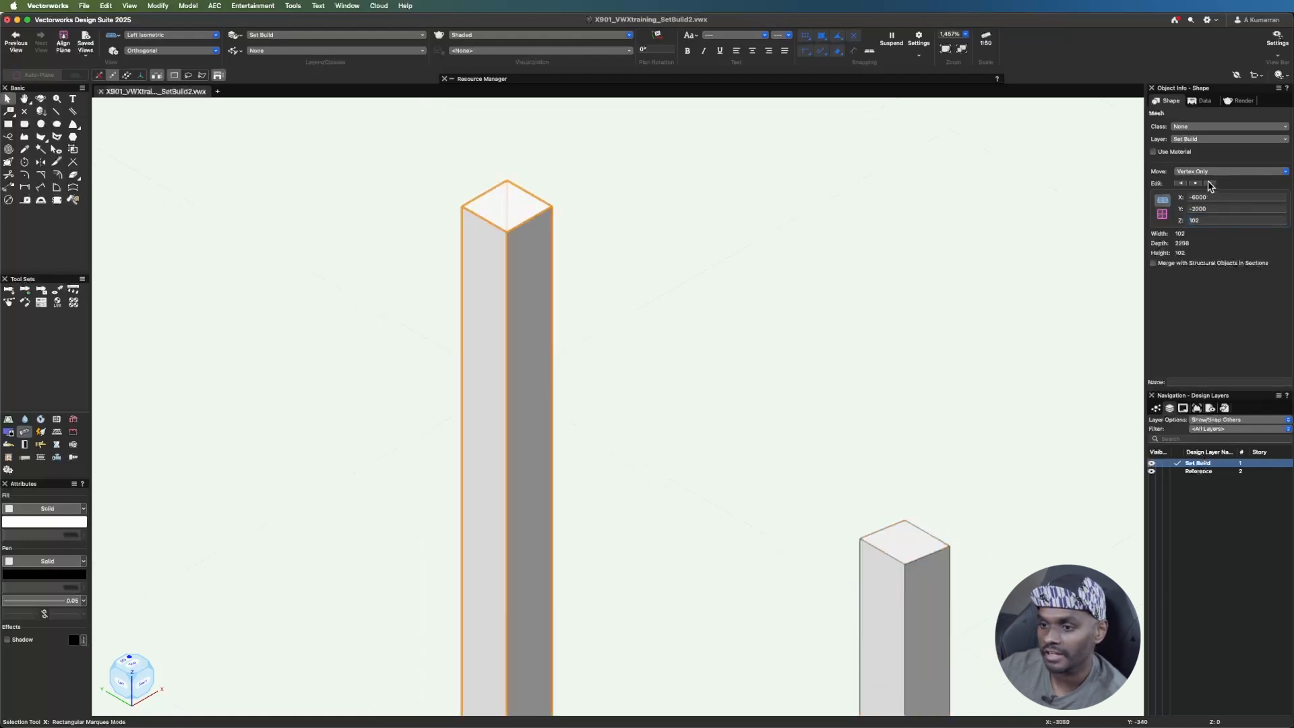
click(1224, 219)
text(-21)
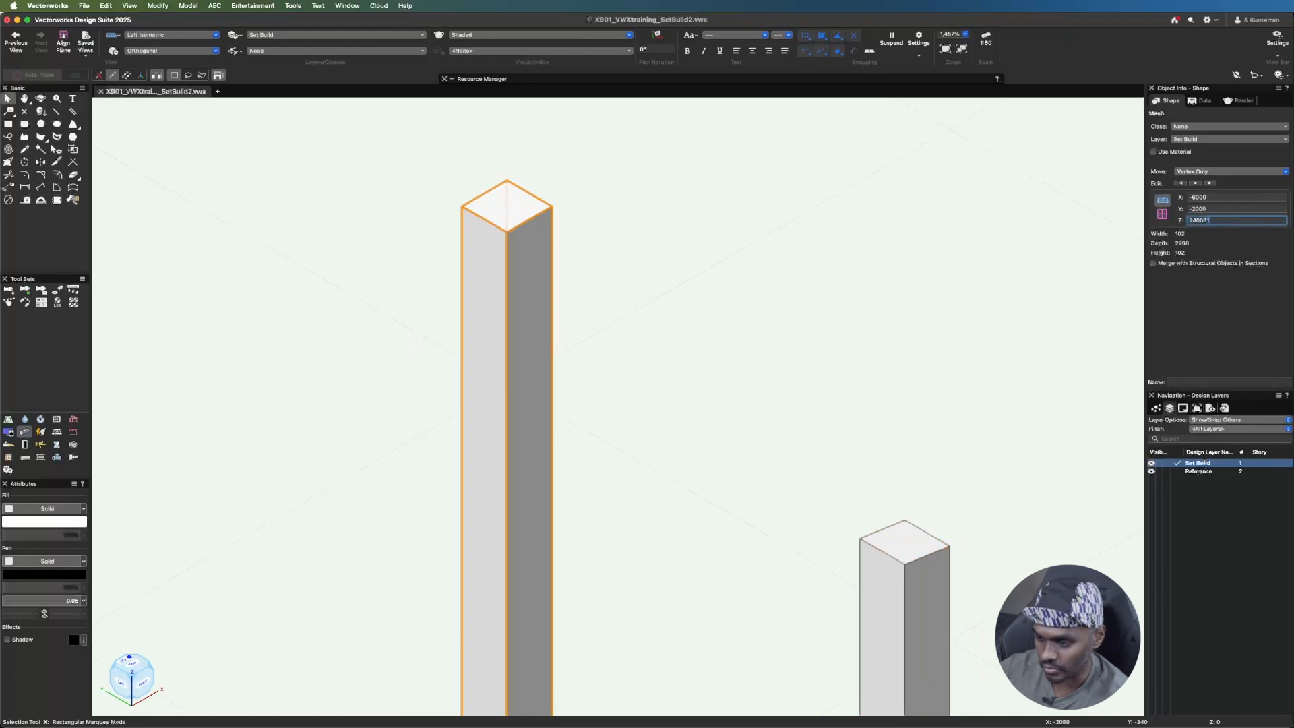
text(5)
key(Return)
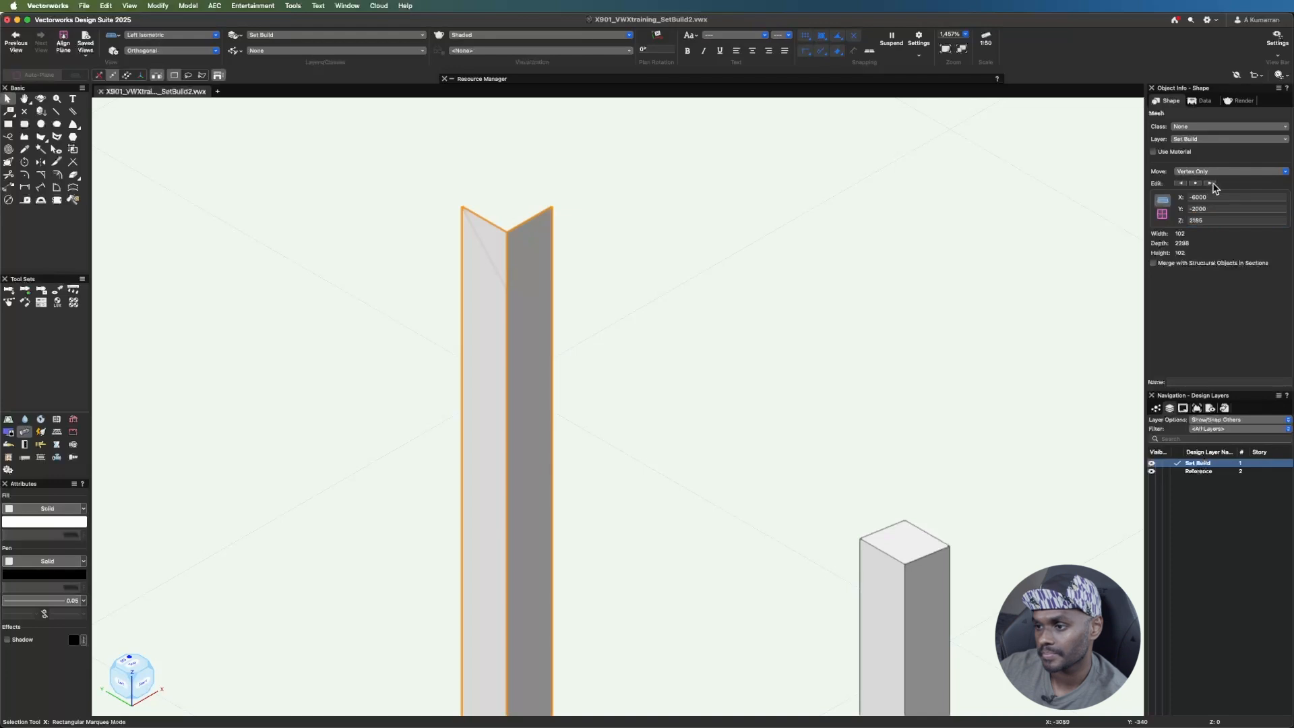
click(1180, 185)
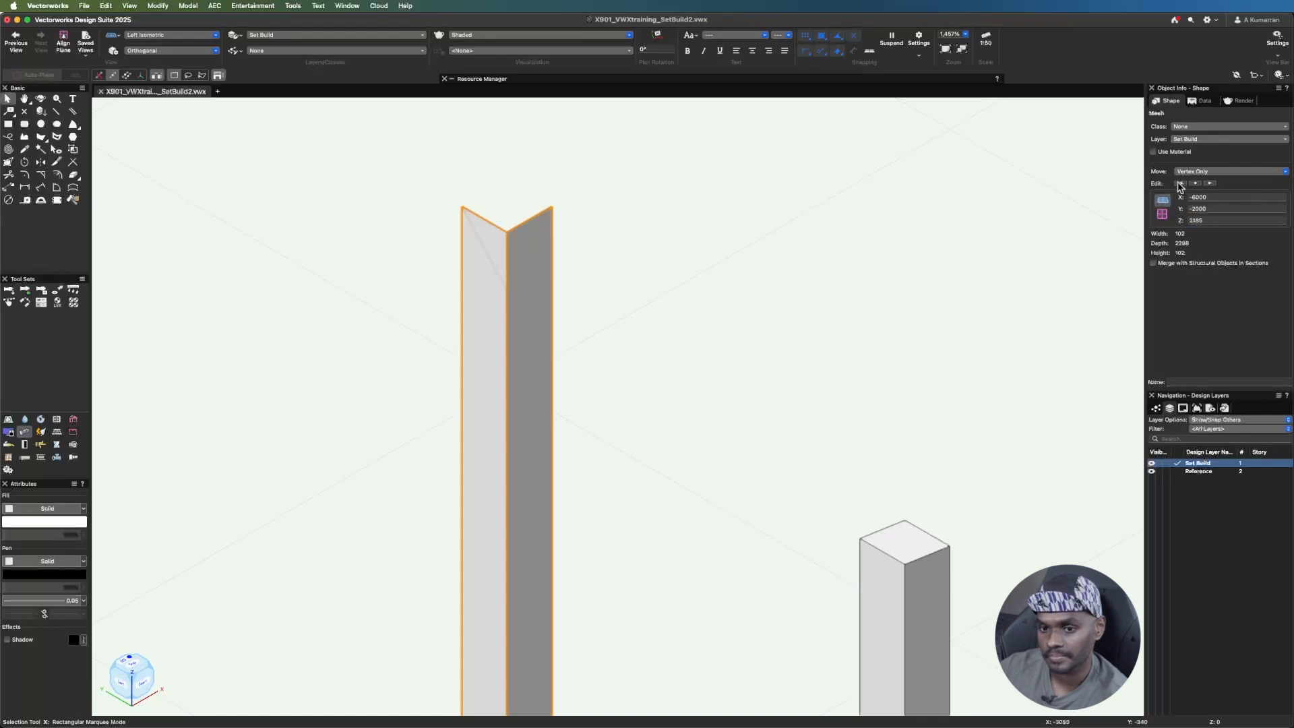
click(1239, 220)
key(Return)
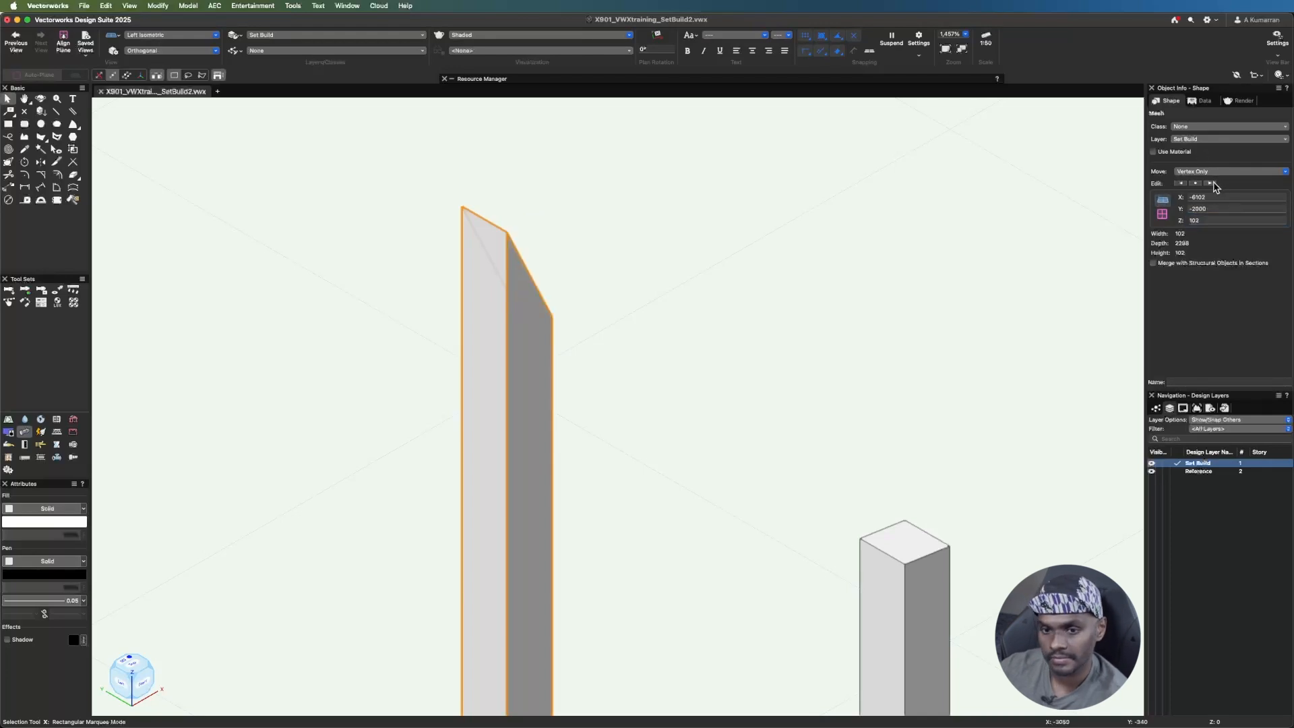
- Lower the back corner post's two inner top vertices at X -6102 by 200 mm to Z 2200, and deselect the post
click(1237, 221)
click(1238, 219)
text(-200)
key(Return)
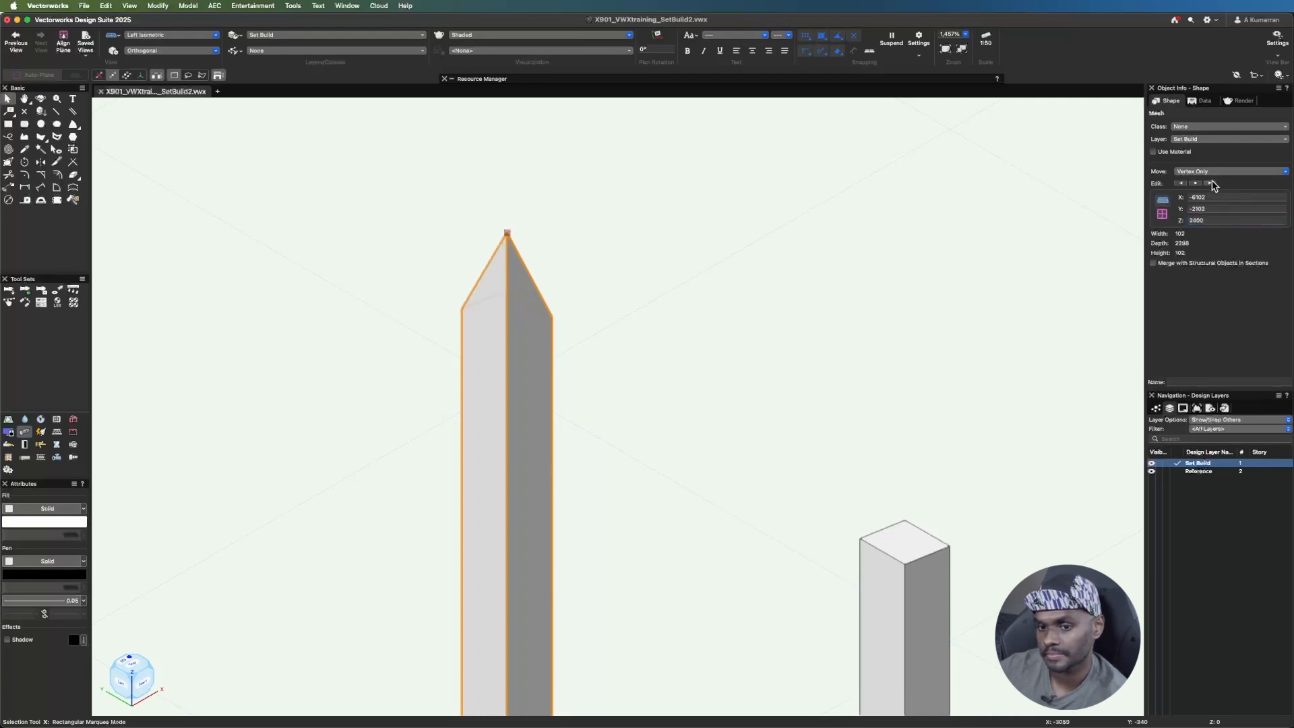
click(1219, 220)
text(2400-200)
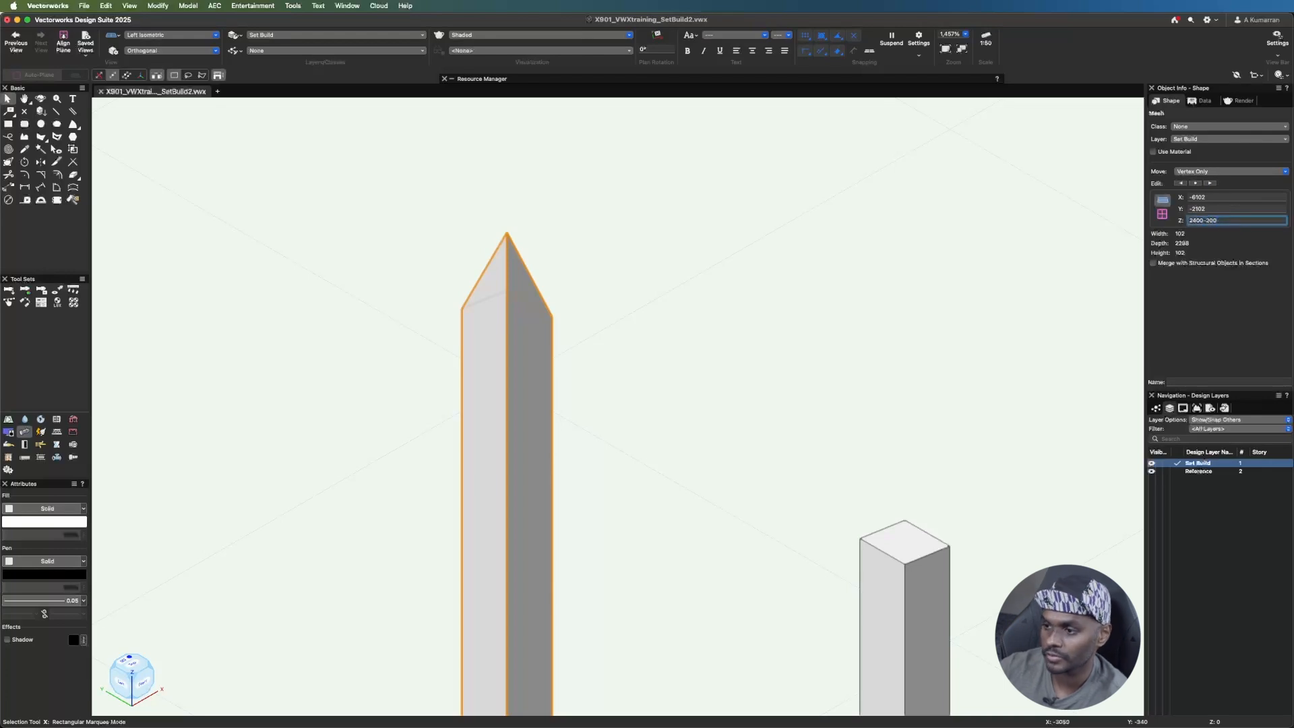
key(Return)
click(666, 342)
- Compare the back and right corner posts' tops with the sloped line in Front view
scroll(666, 342, down, 3)
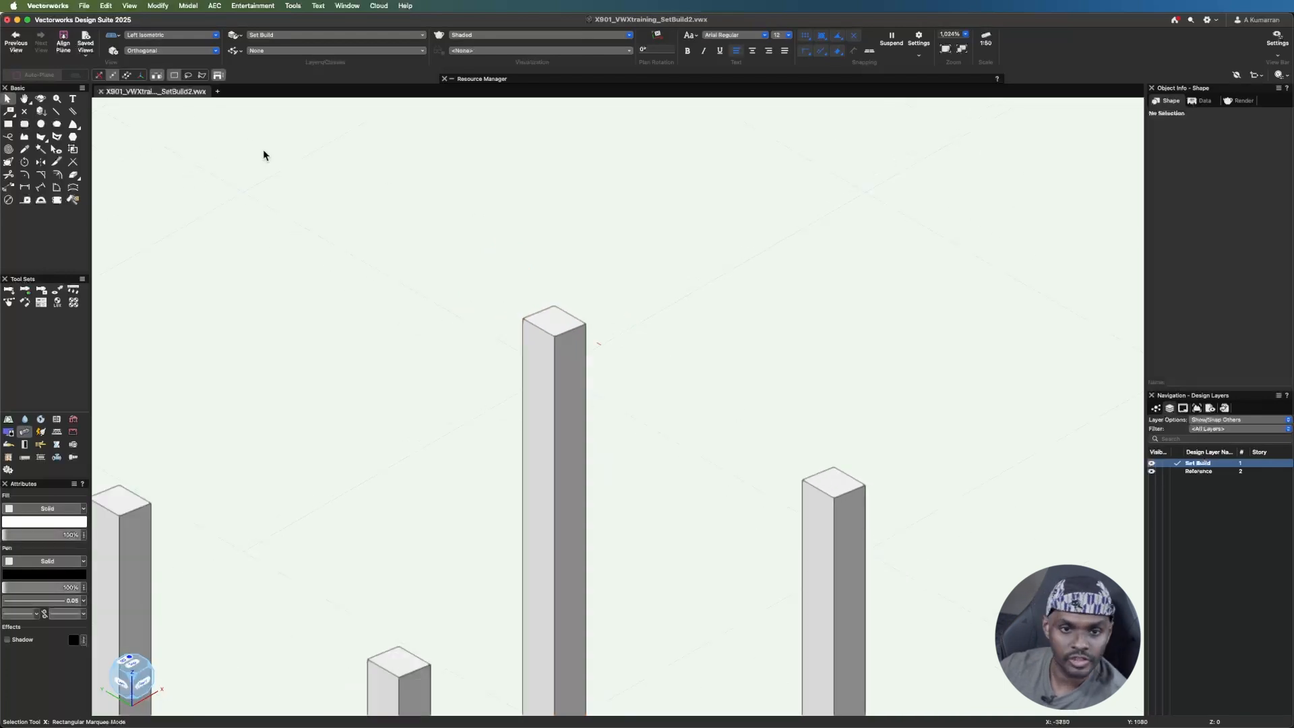
click(159, 38)
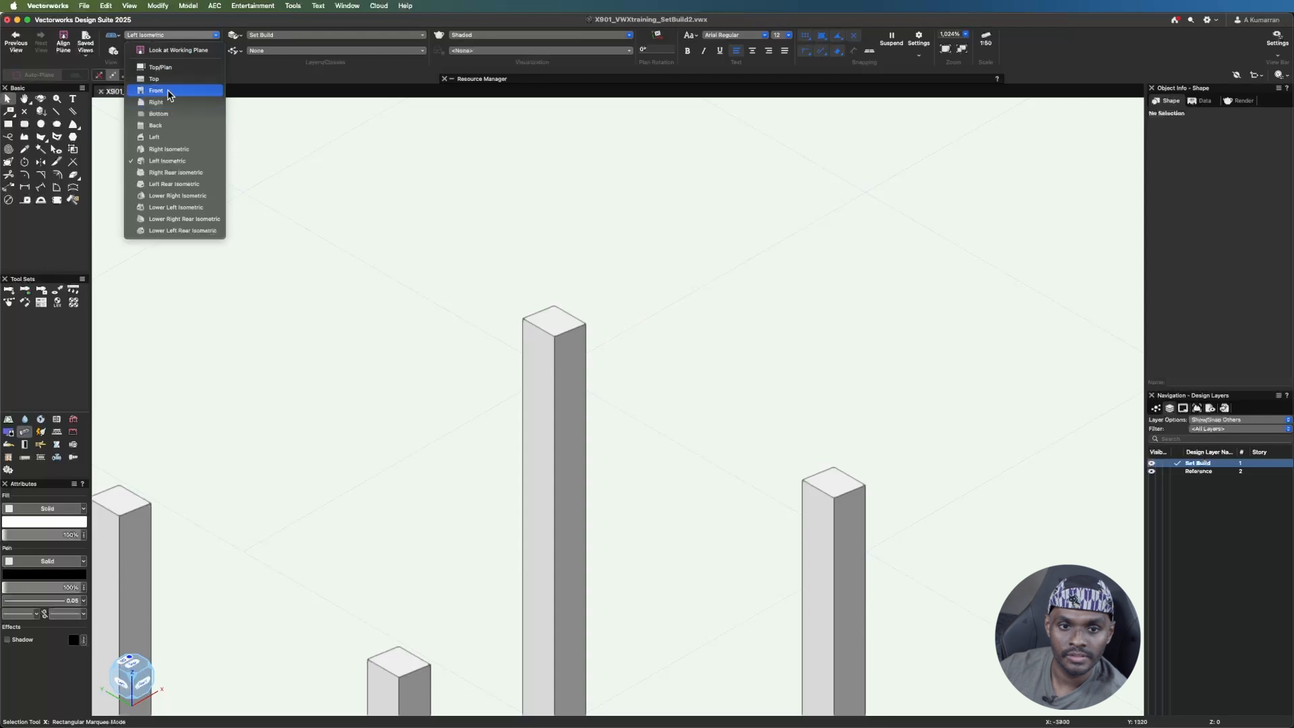
click(169, 94)
scroll(955, 449, down, 10)
scroll(910, 437, up, 10)
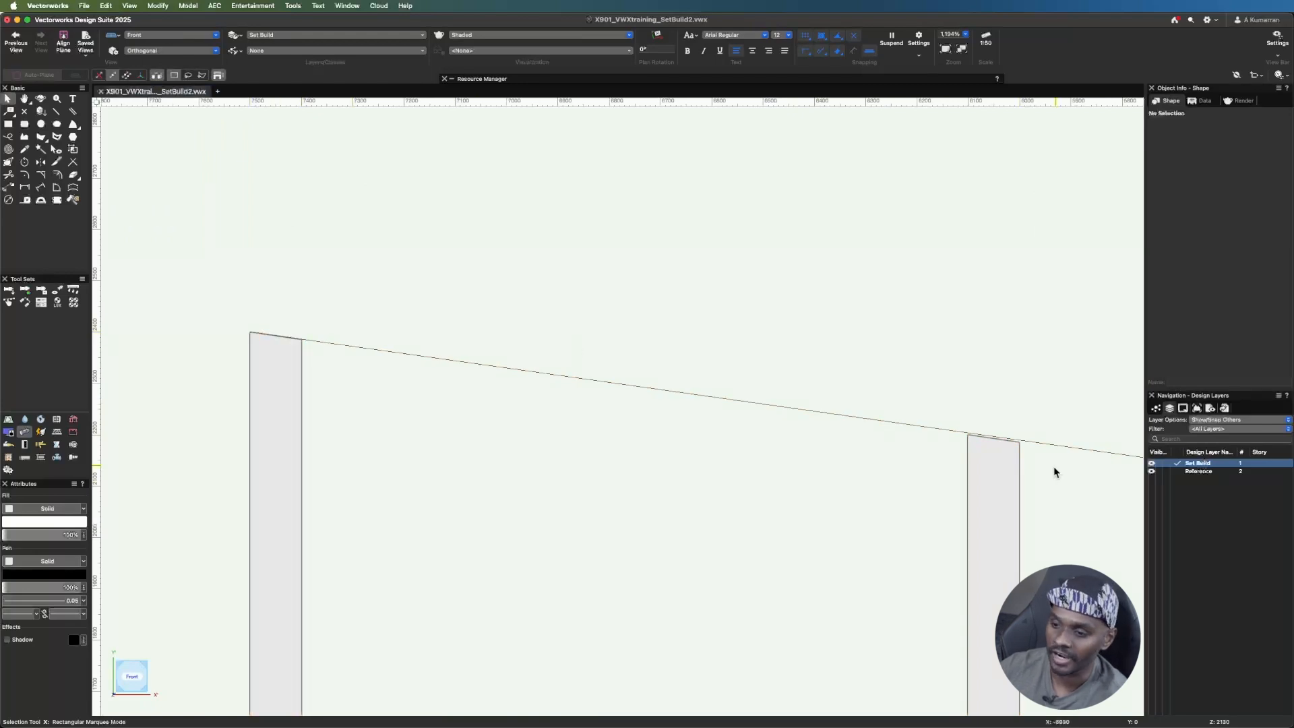
click(1058, 445)
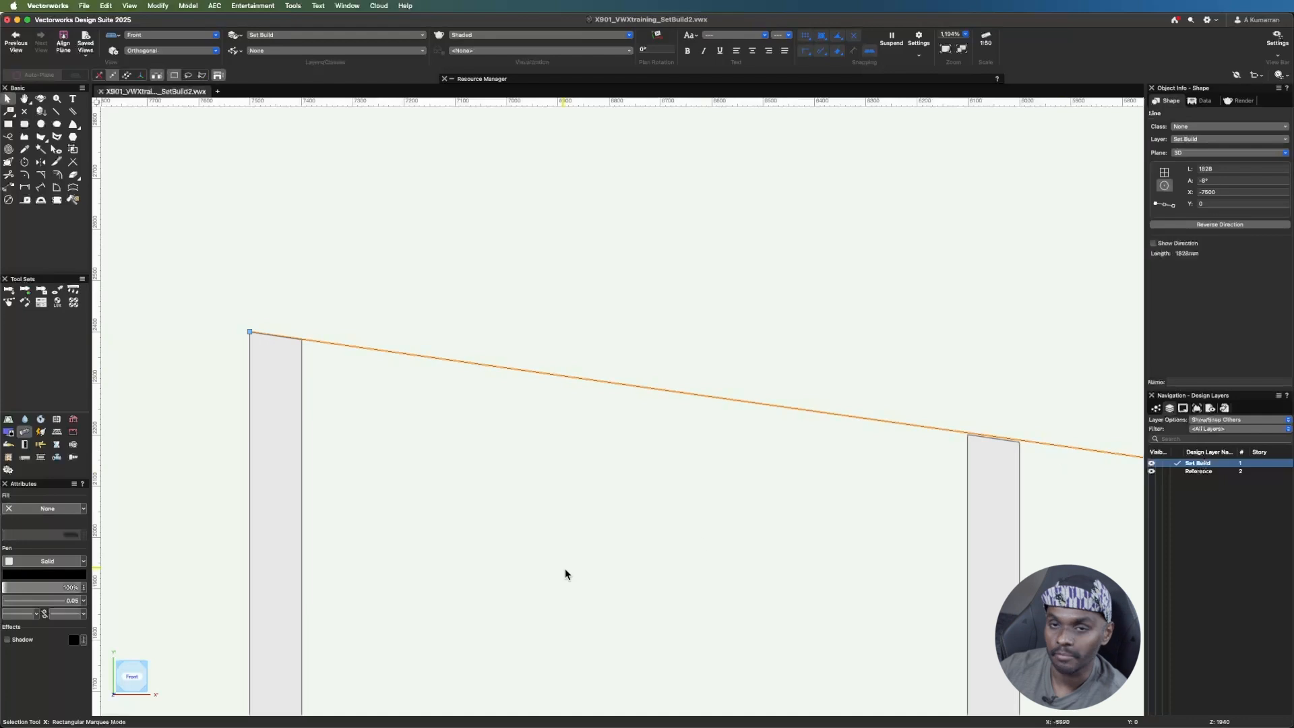
click(1010, 442)
scroll(1011, 442, up, 5)
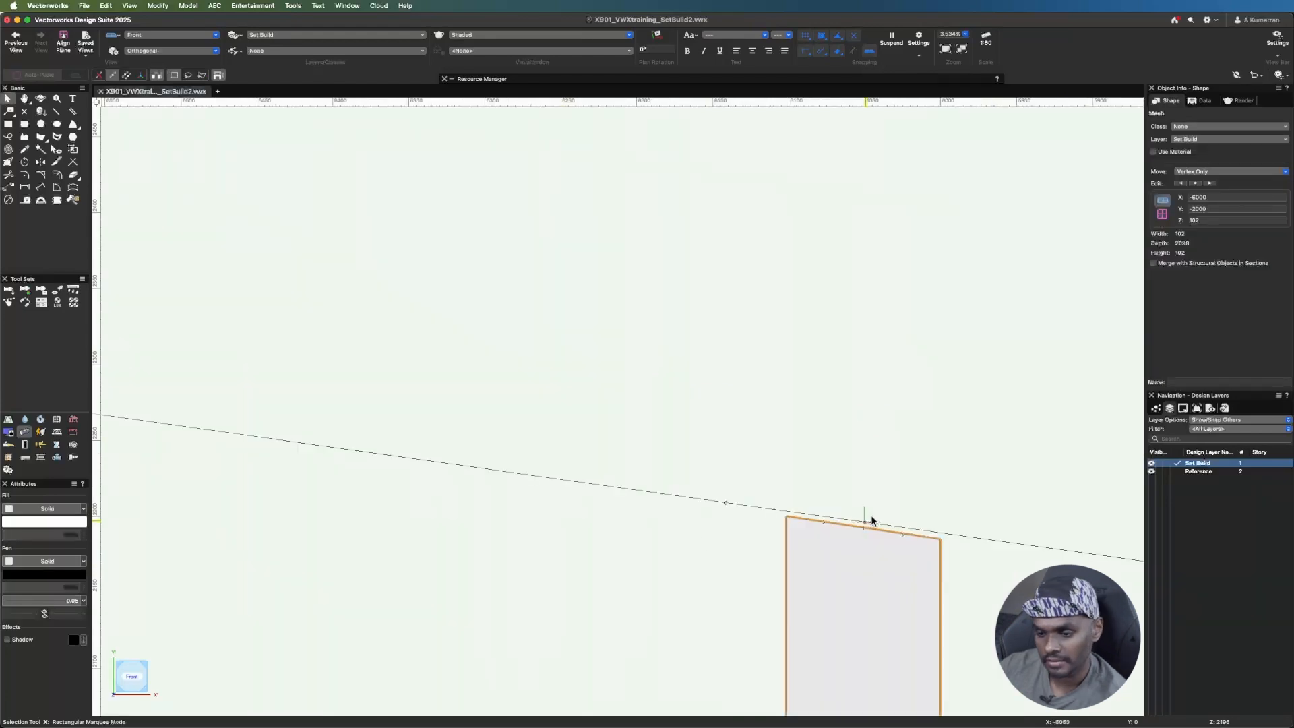
scroll(896, 496, down, 3)
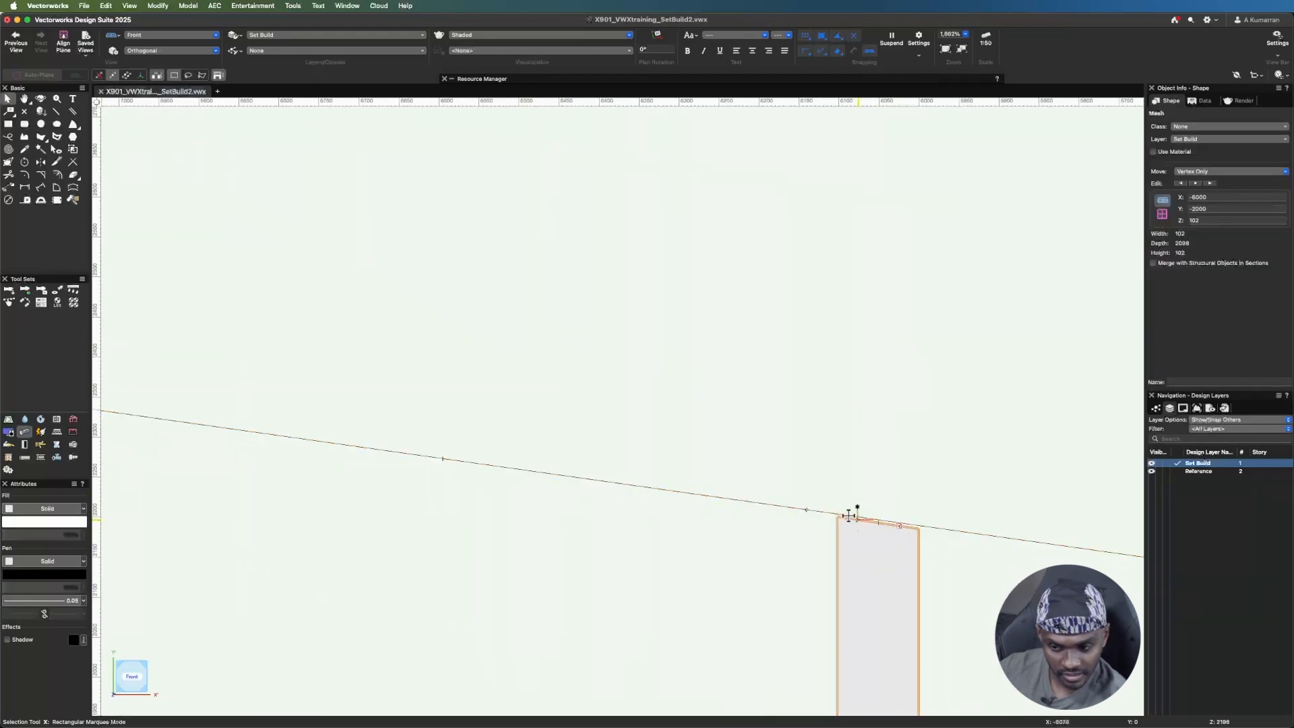
scroll(902, 522, down, 5)
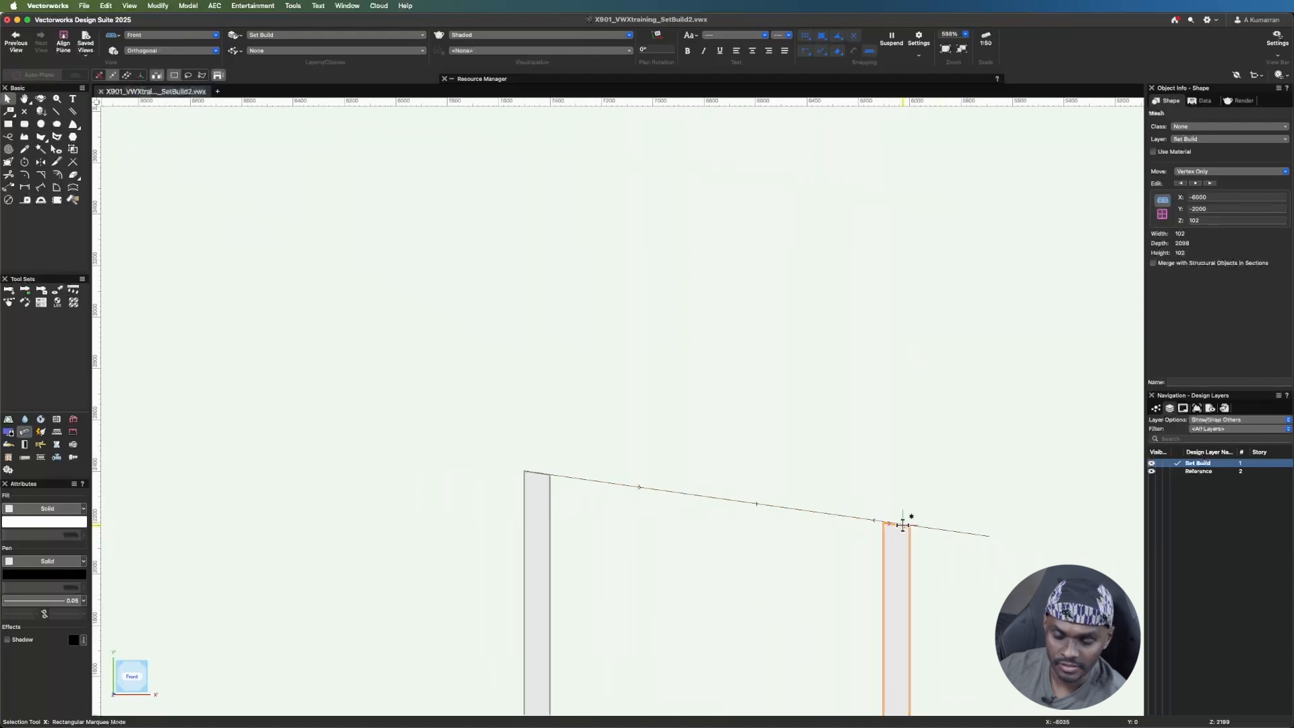
- Measure the vertical gap between the sloped line and the post's inner top corner, and return to Left Isometric view
scroll(877, 516, up, 10)
scroll(917, 569, up, 5)
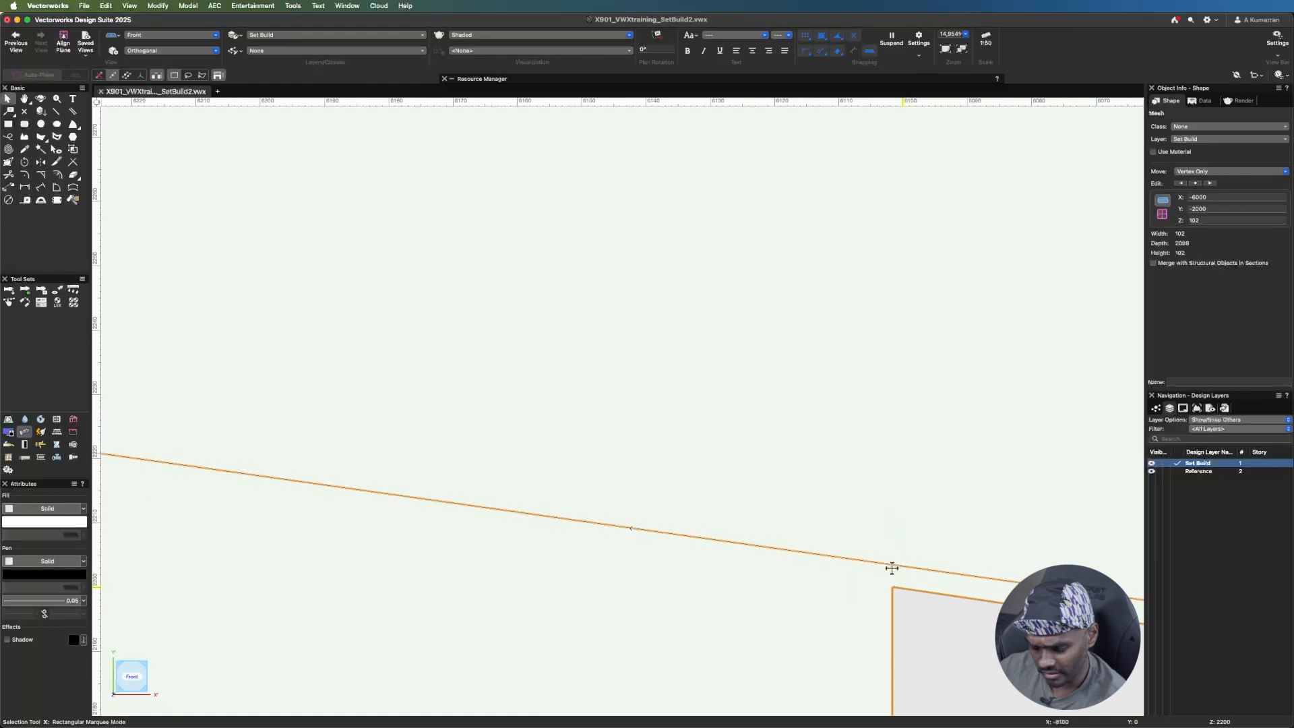
key(q)
click(891, 564)
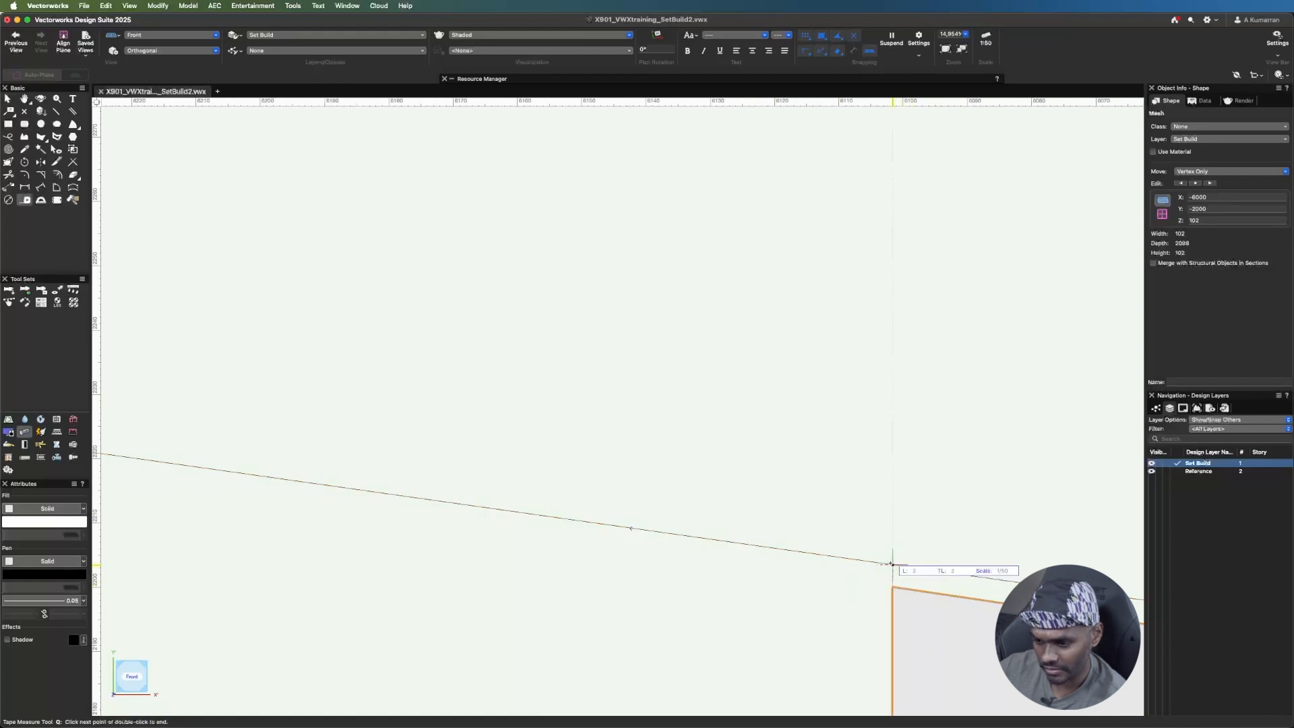
key(Escape)
scroll(806, 523, down, 7)
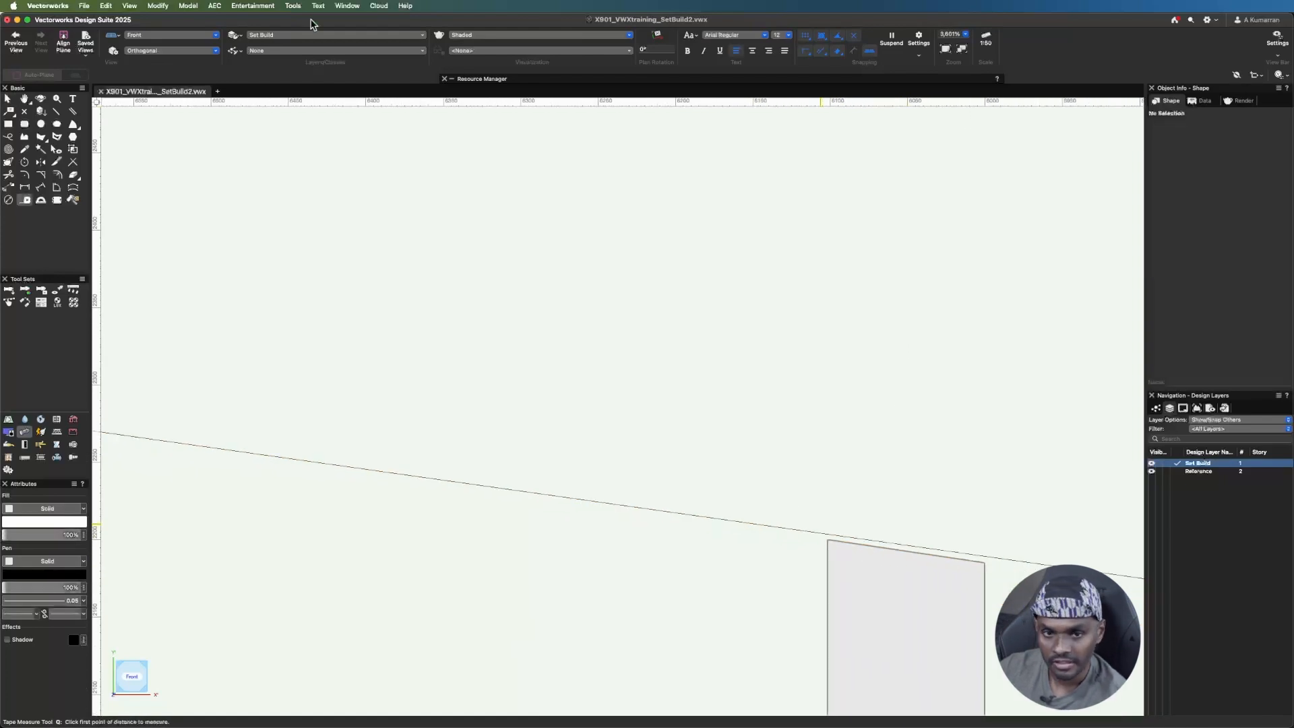
click(199, 54)
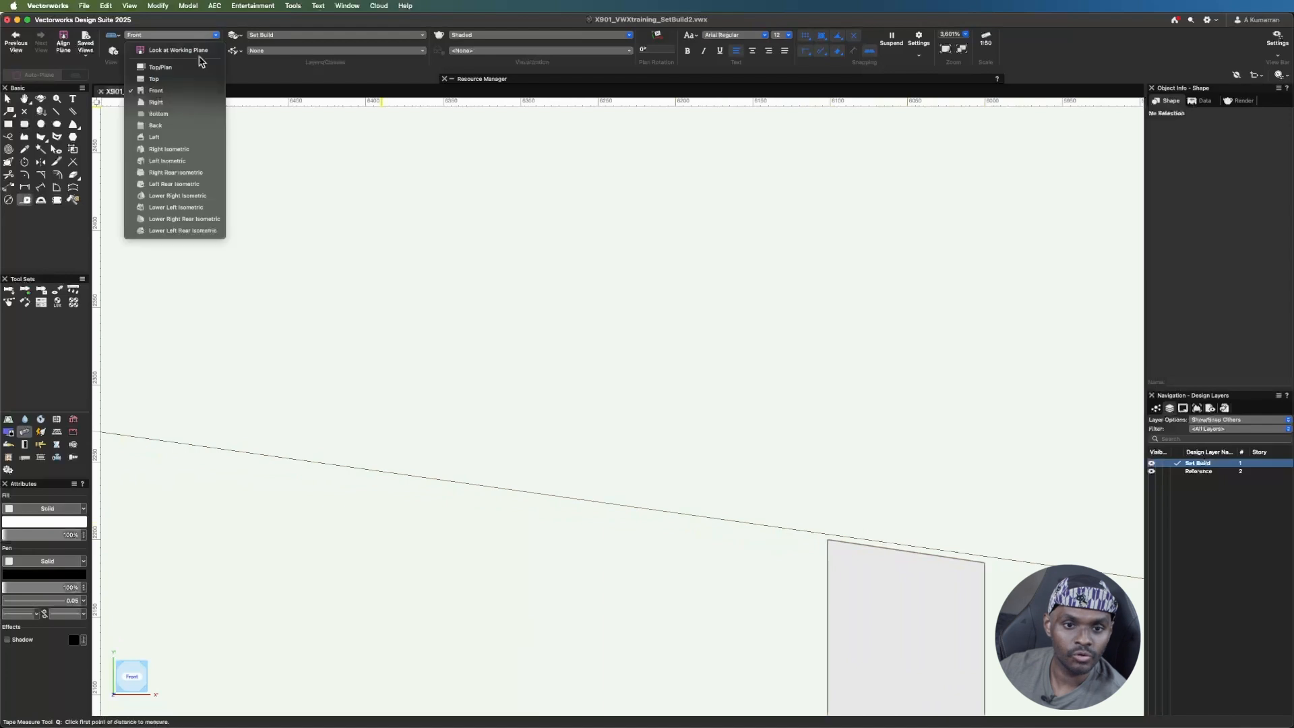
click(185, 161)
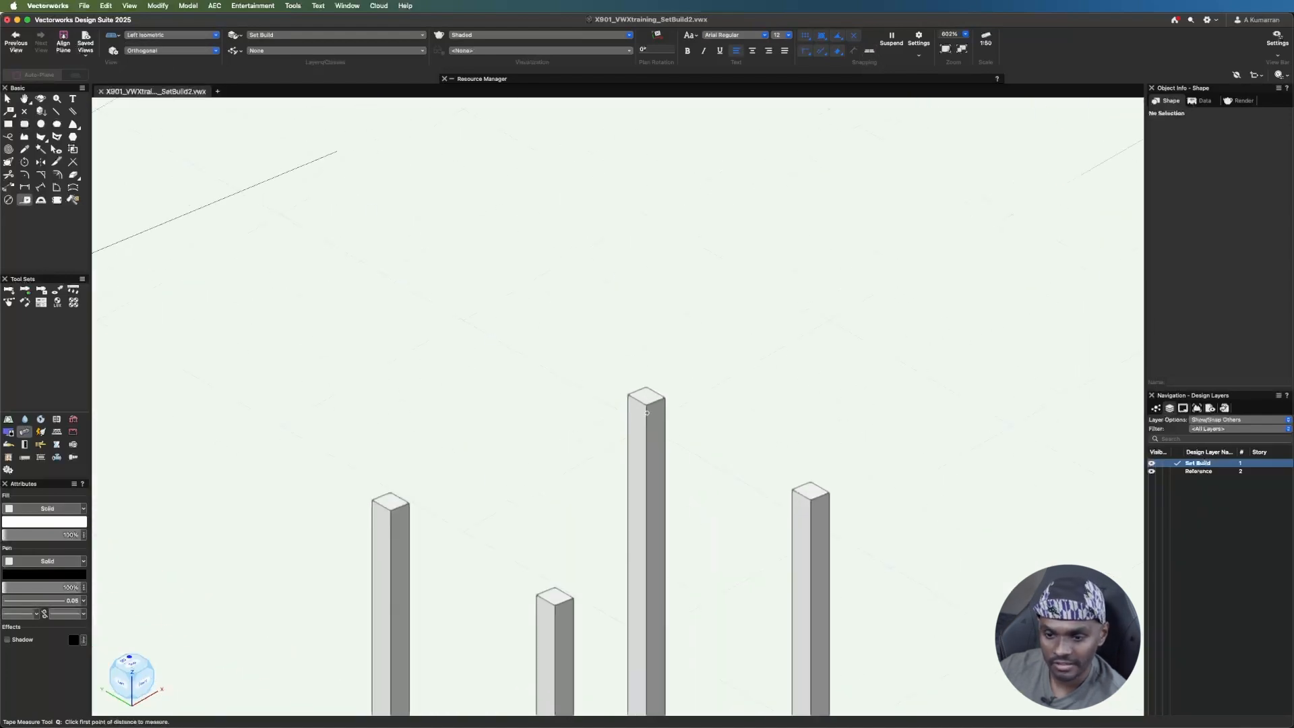
- Raise the back corner post's two inner top vertices at X -6102 by 3 mm to Z 2203
key(x)
click(636, 394)
key(super+4)
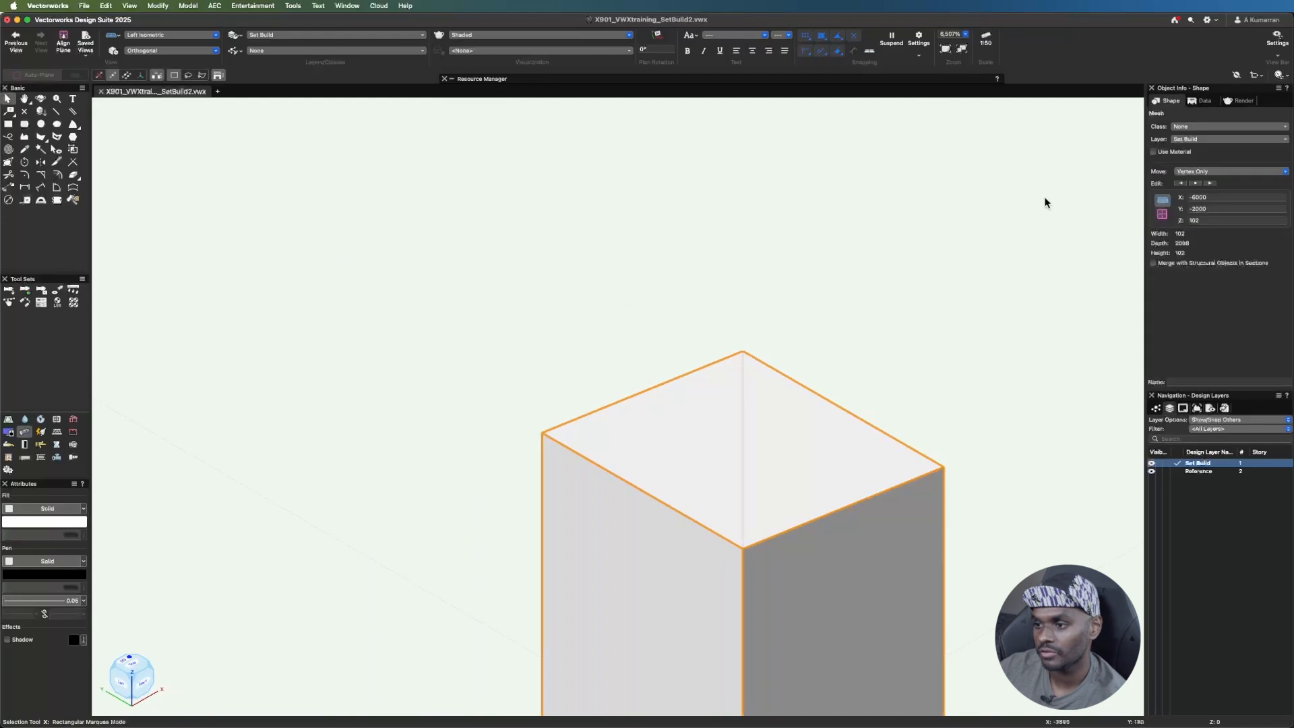
click(1211, 183)
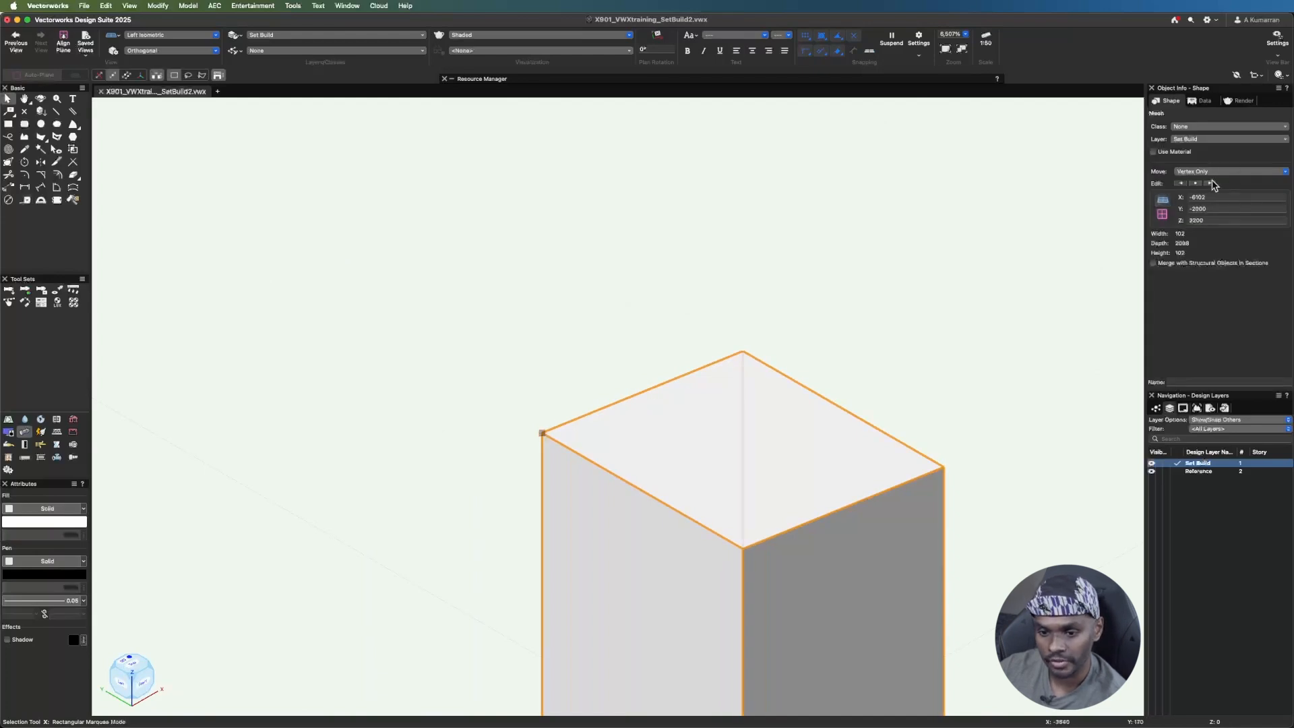
click(1225, 218)
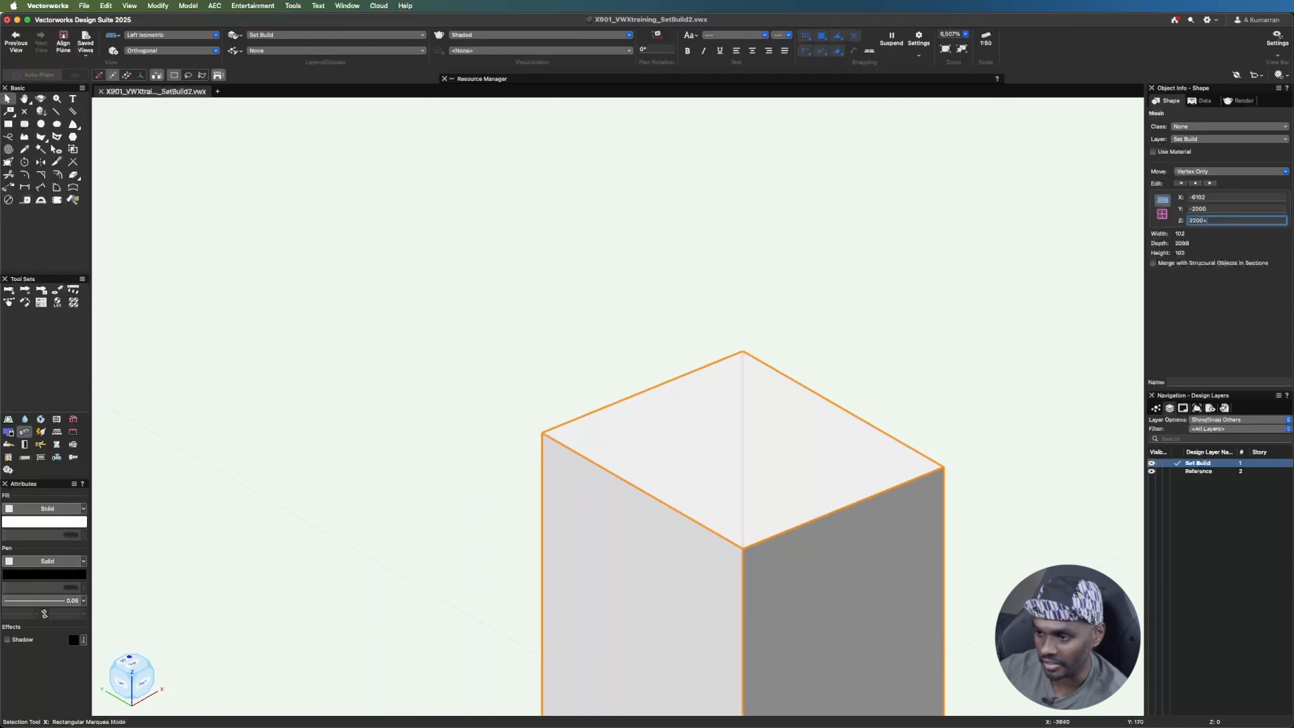
key(Return)
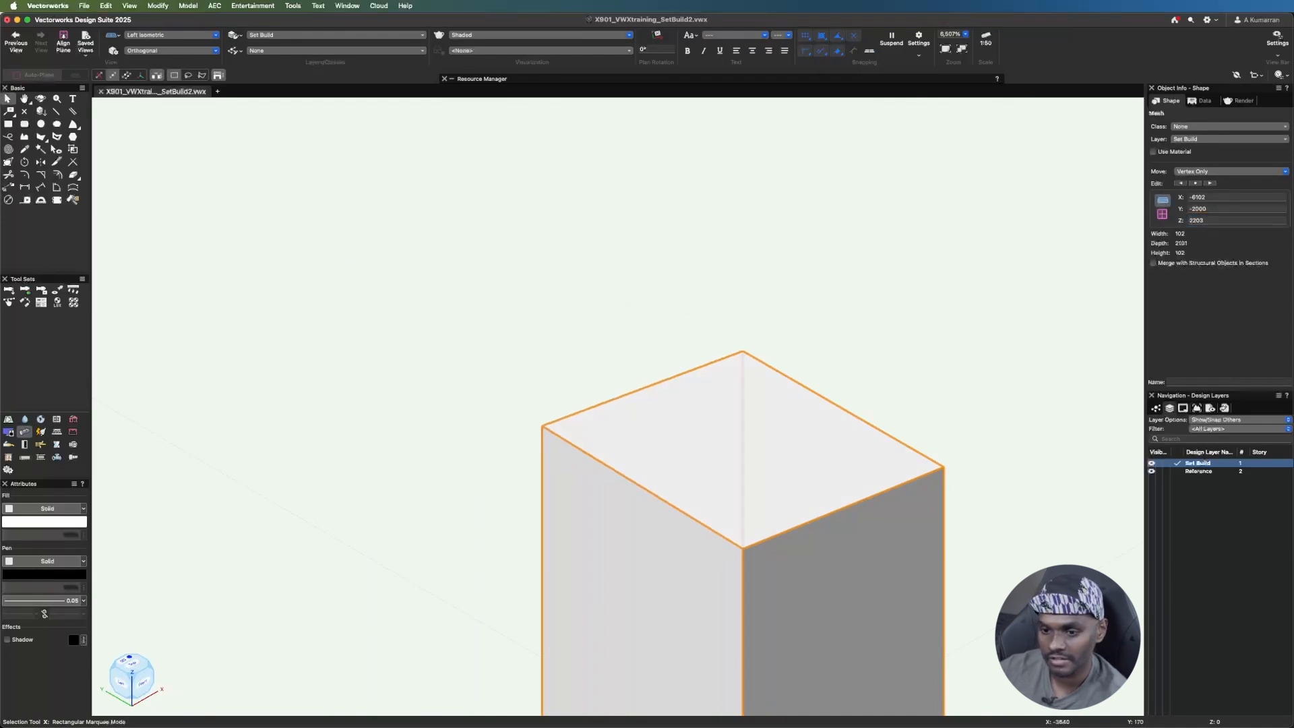
click(1211, 183)
click(1241, 219)
text(+3)
key(Return)
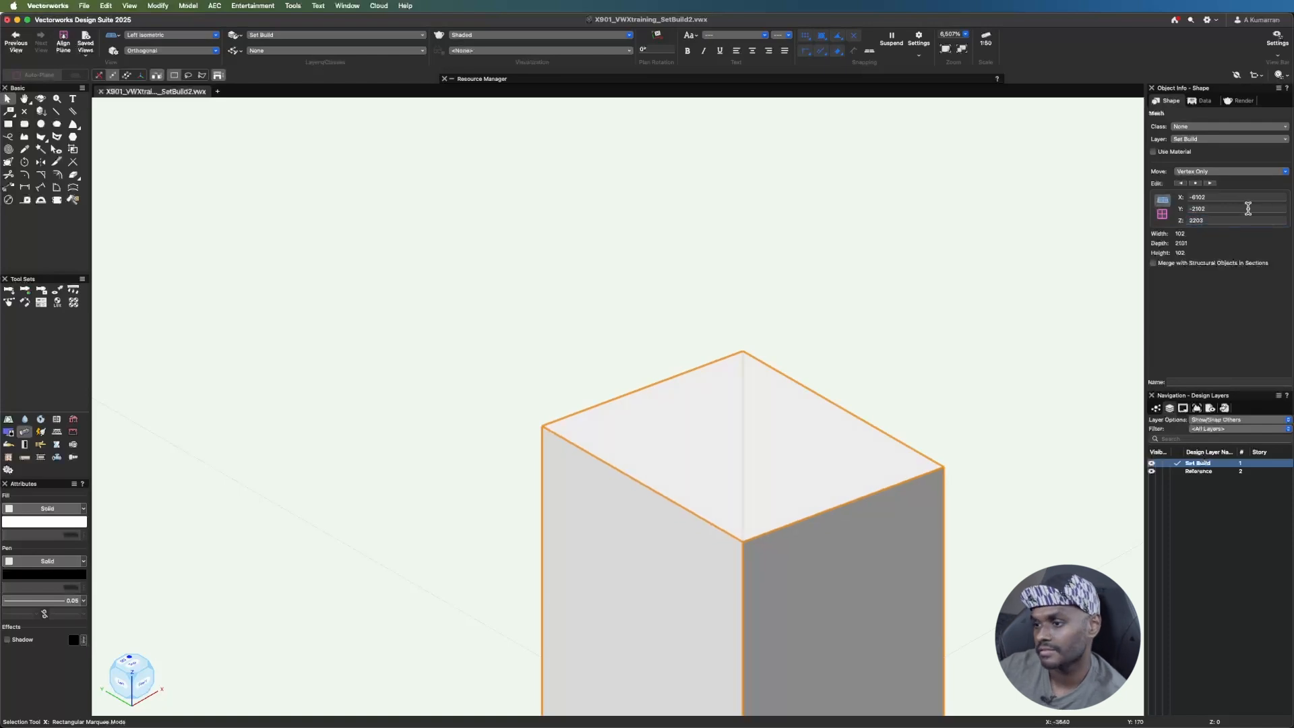
- Raise the back corner post's two outer top vertices at X -6000 by 3 mm to Z 2188
click(1210, 184)
click(1225, 220)
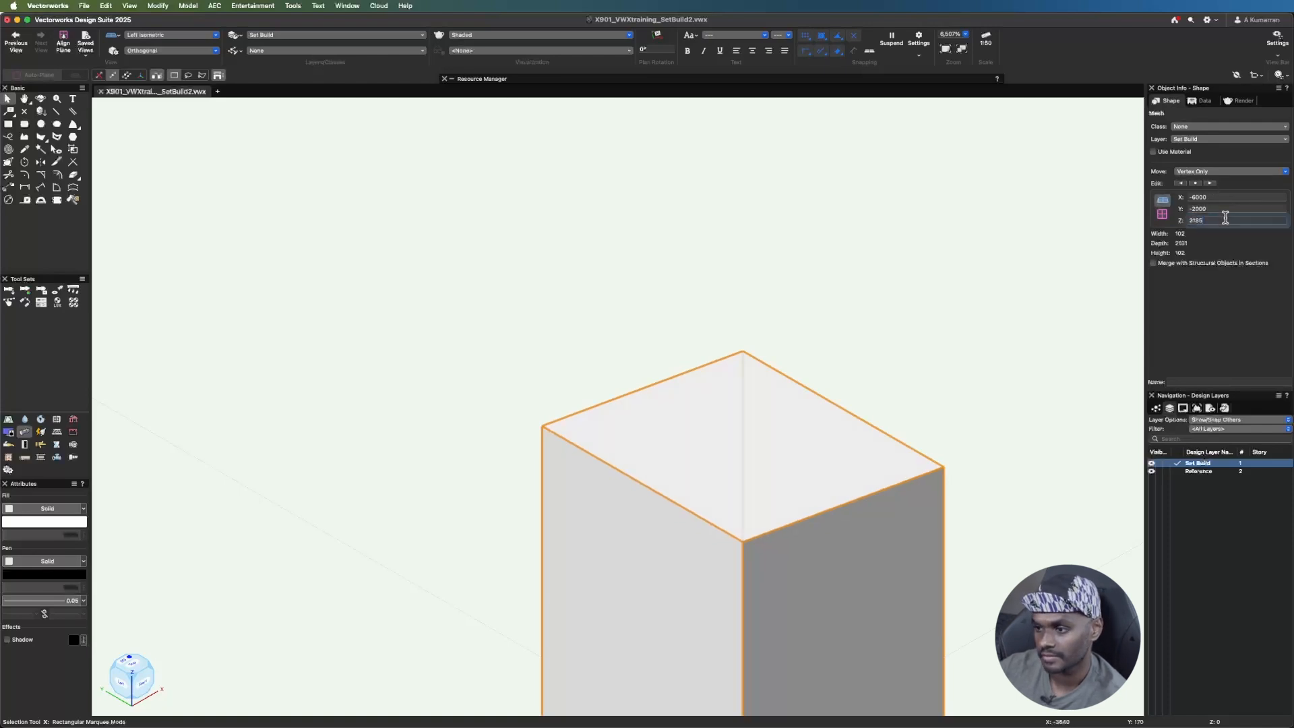
key(Return)
click(1209, 184)
click(1220, 220)
text(+3)
key(Return)
scroll(419, 295, down, 5)
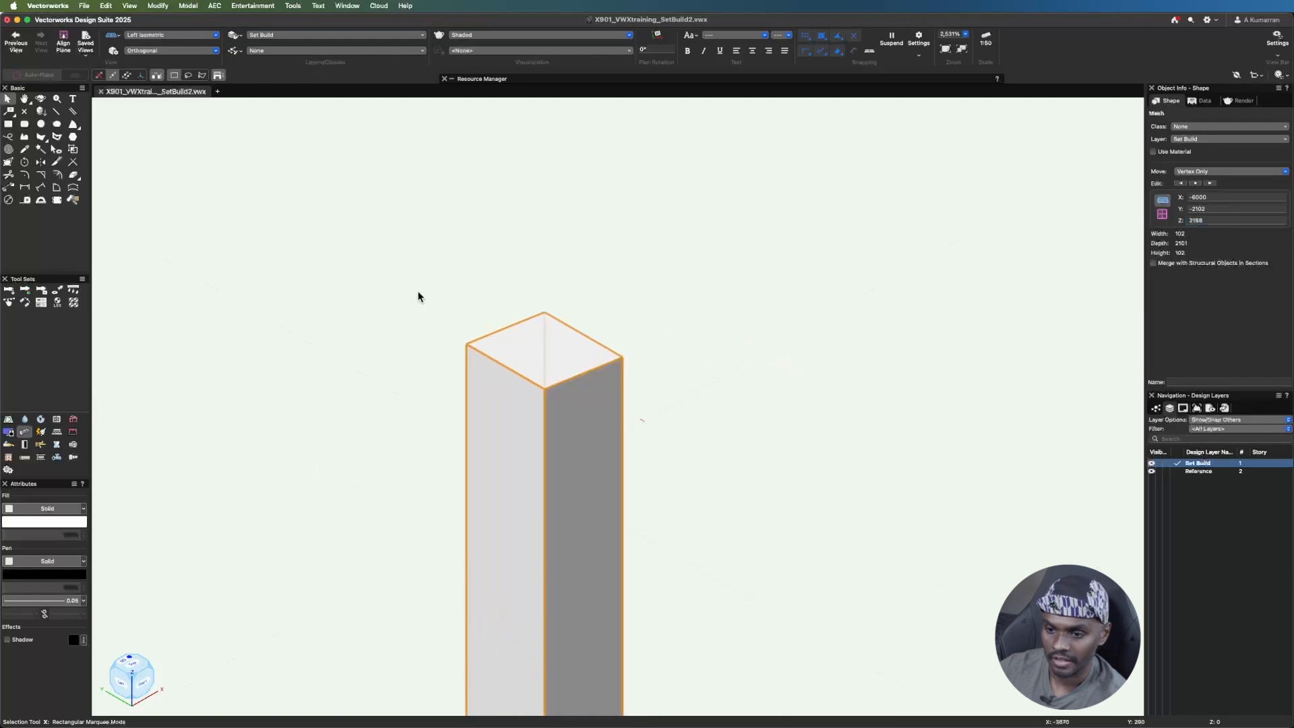
- Raise the right corner post's two outer top vertices at X -6000 by 3 mm to Z 2188
scroll(471, 316, down, 1)
scroll(919, 598, up, 3)
click(896, 593)
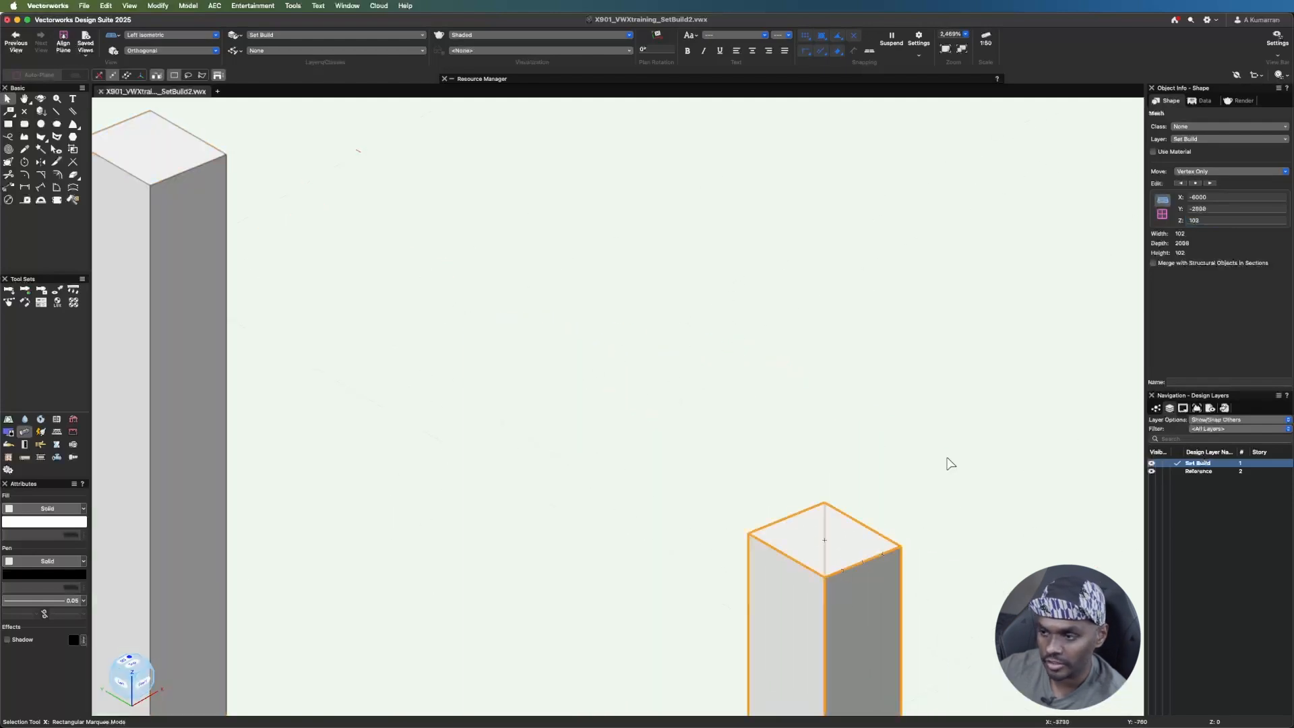
click(1210, 184)
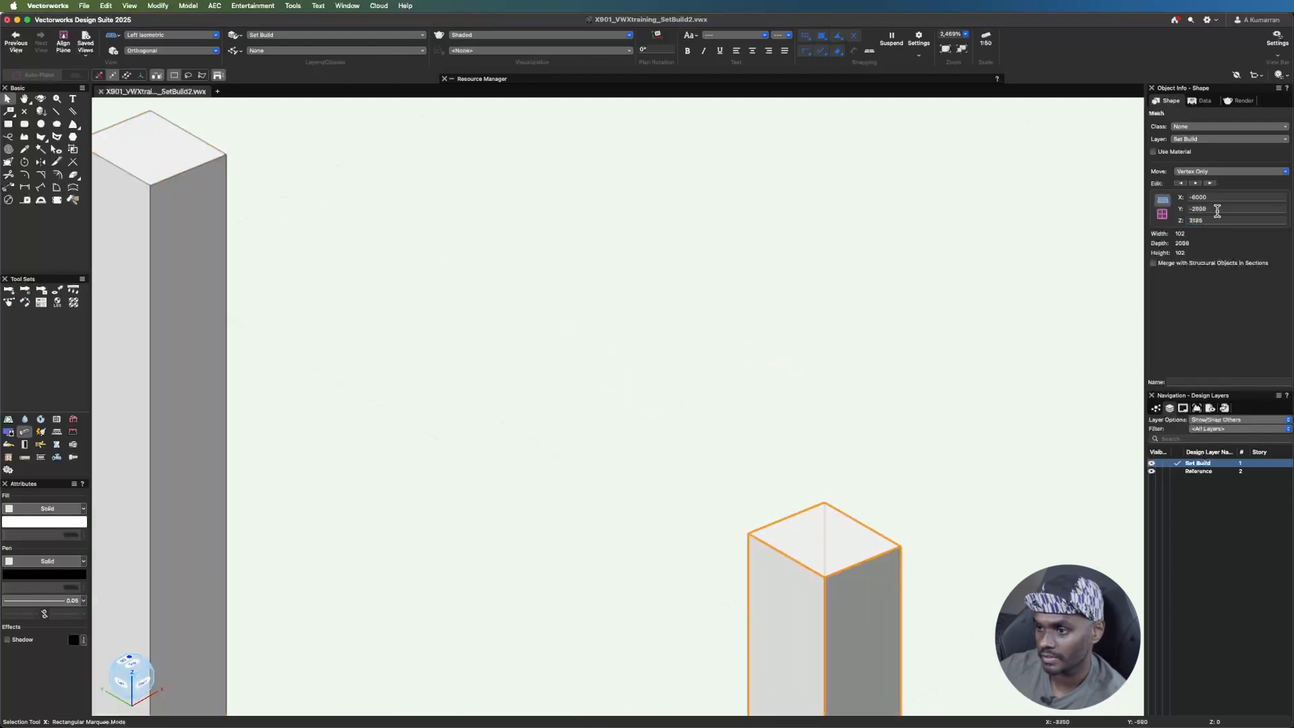
click(1247, 220)
text(+3)
key(Return)
click(1210, 183)
click(1223, 219)
text(+3)
key(Return)
- Raise the right corner post's two inner top vertices at X -6102 by 3 mm, and deselect the post
click(1211, 183)
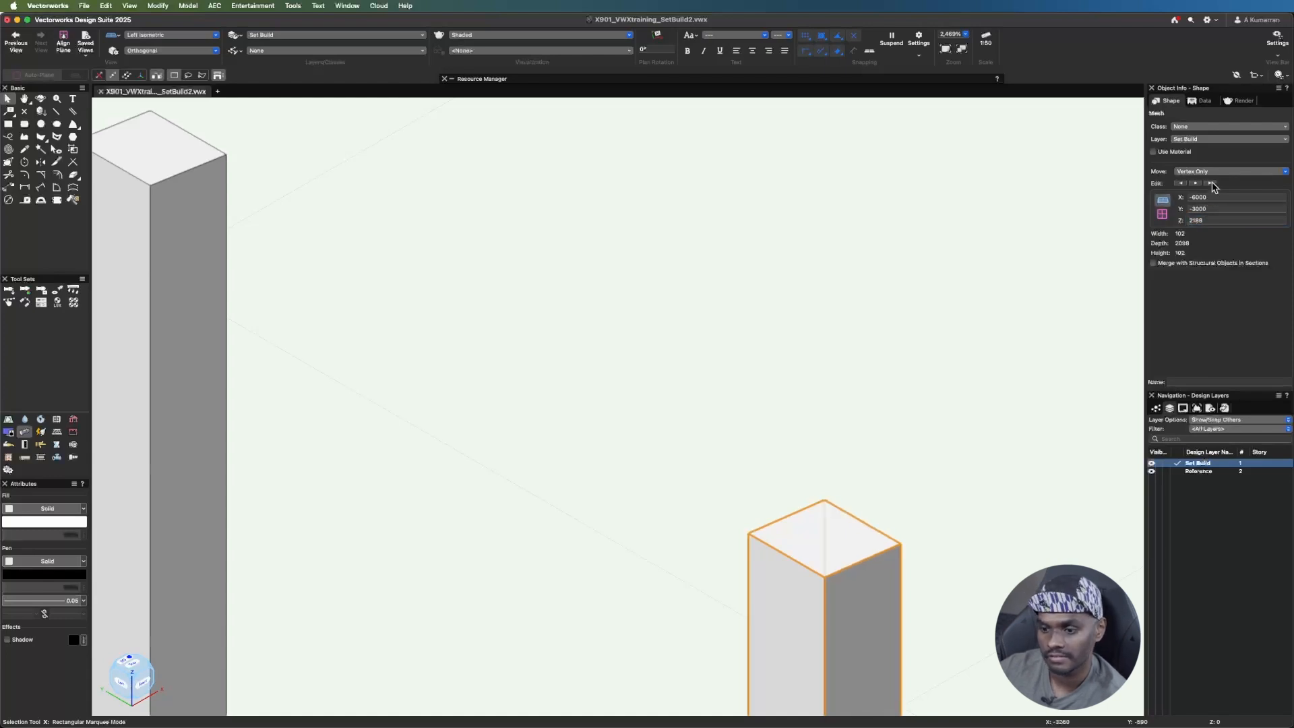
click(1218, 219)
text(+3)
key(Return)
click(1211, 183)
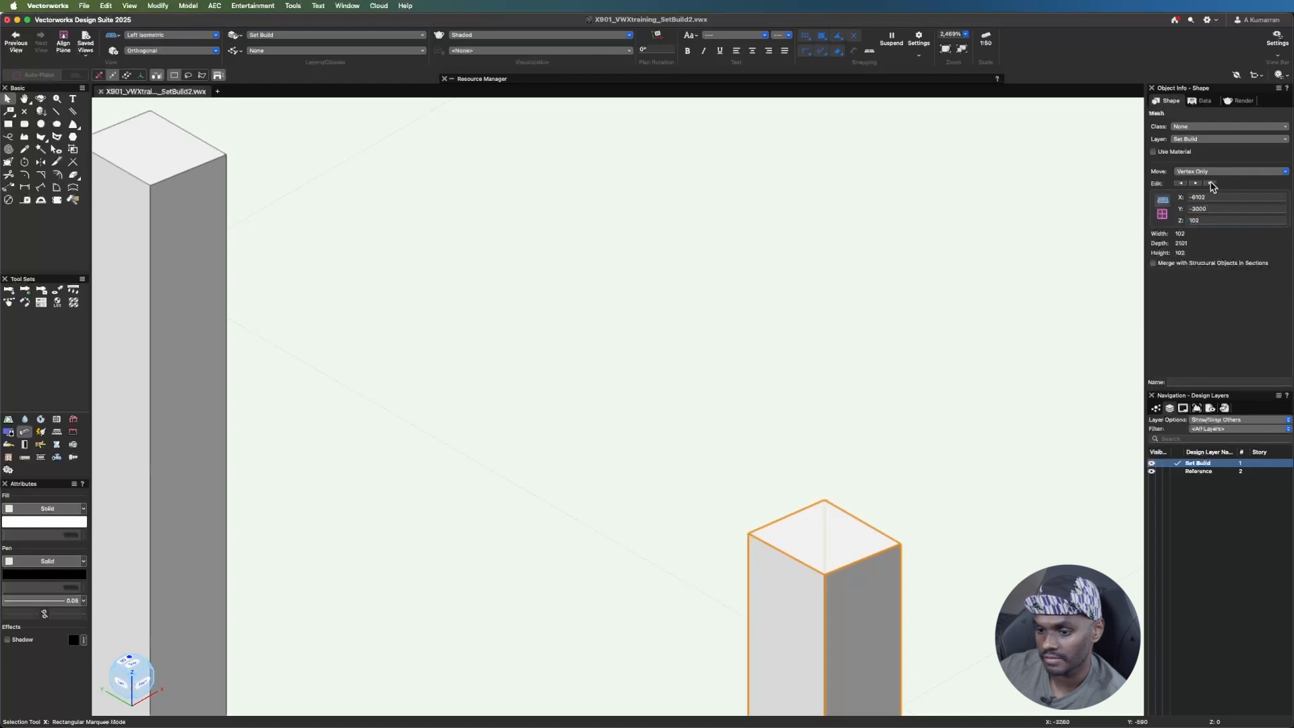
click(1231, 220)
text(+3)
key(Return)
click(1013, 514)
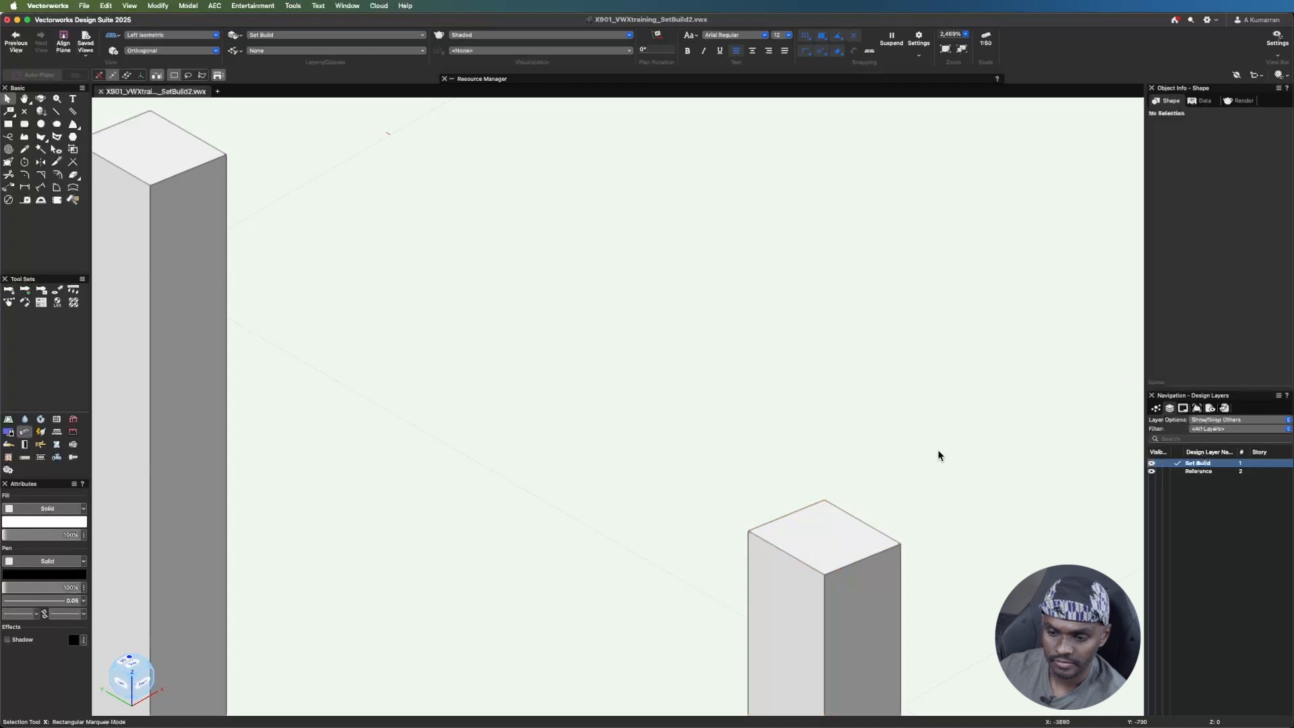
- In the front view, check the tops of the posts against the sloped guide line and delete the line
scroll(938, 453, down, 2)
click(204, 35)
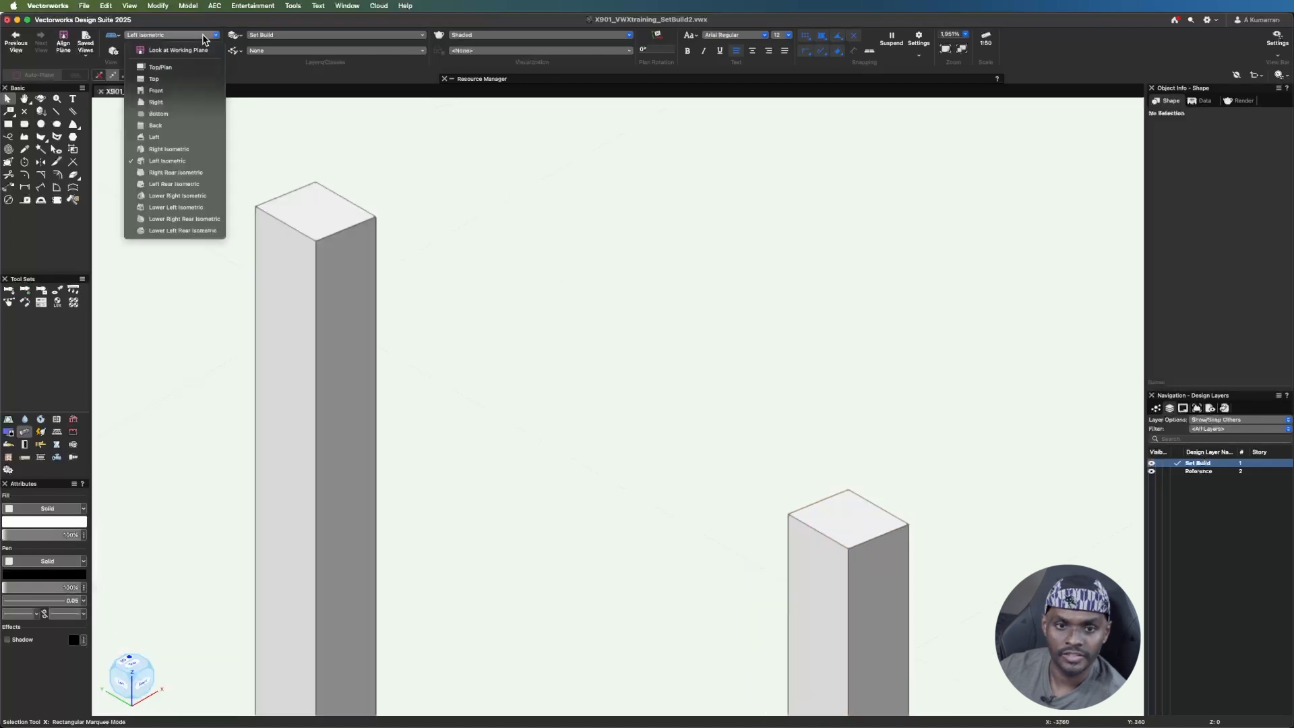
click(180, 90)
scroll(632, 513, down, 5)
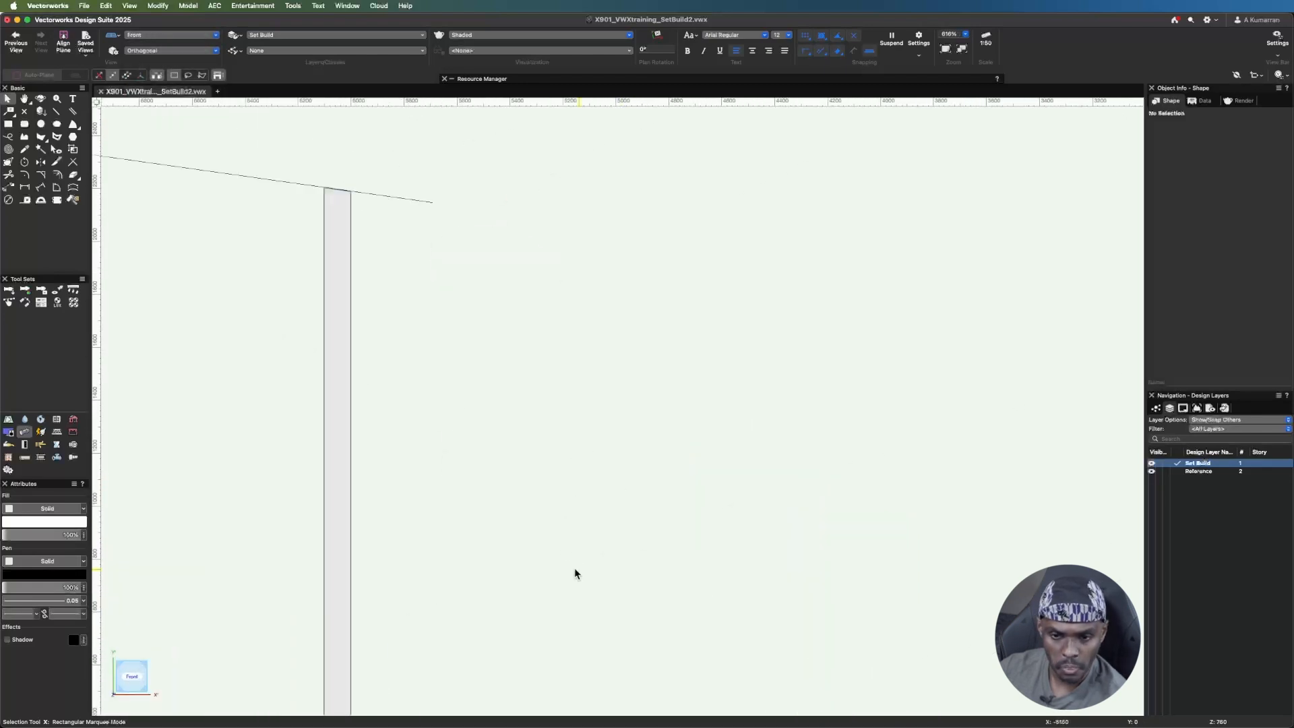
scroll(297, 175, up, 7)
scroll(312, 195, up, 5)
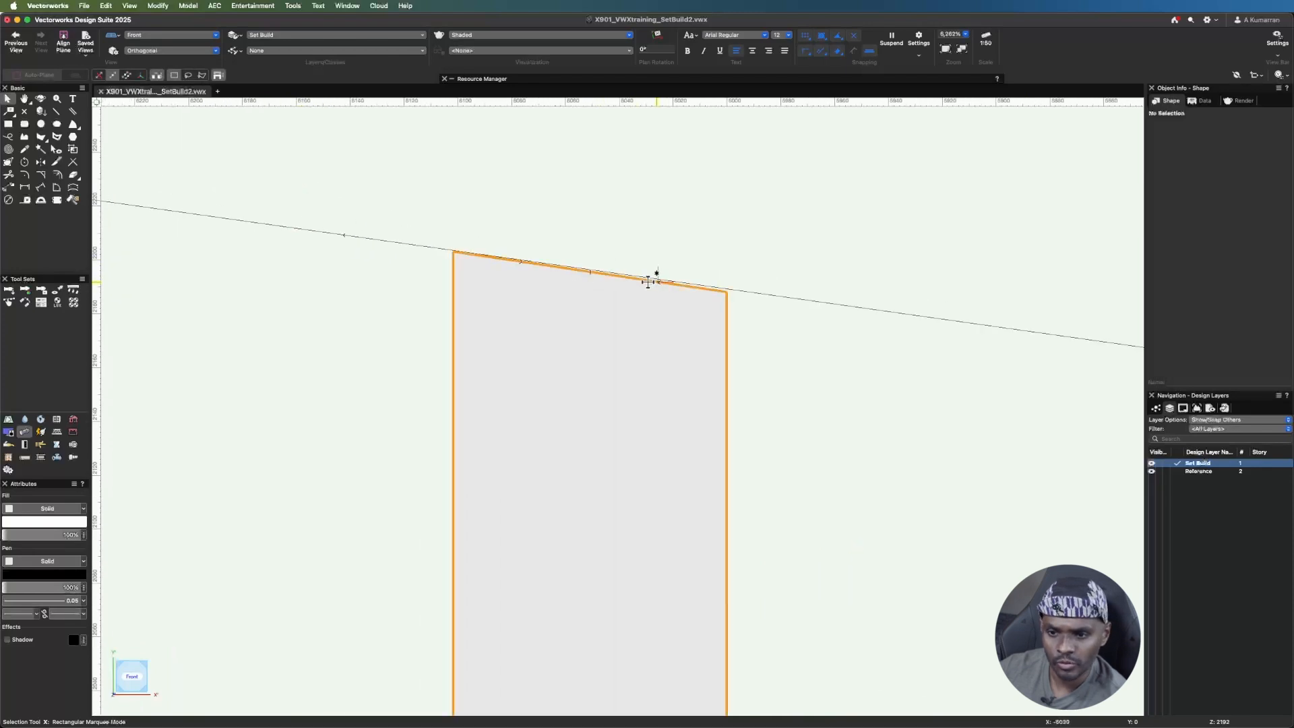
scroll(935, 432, down, 8)
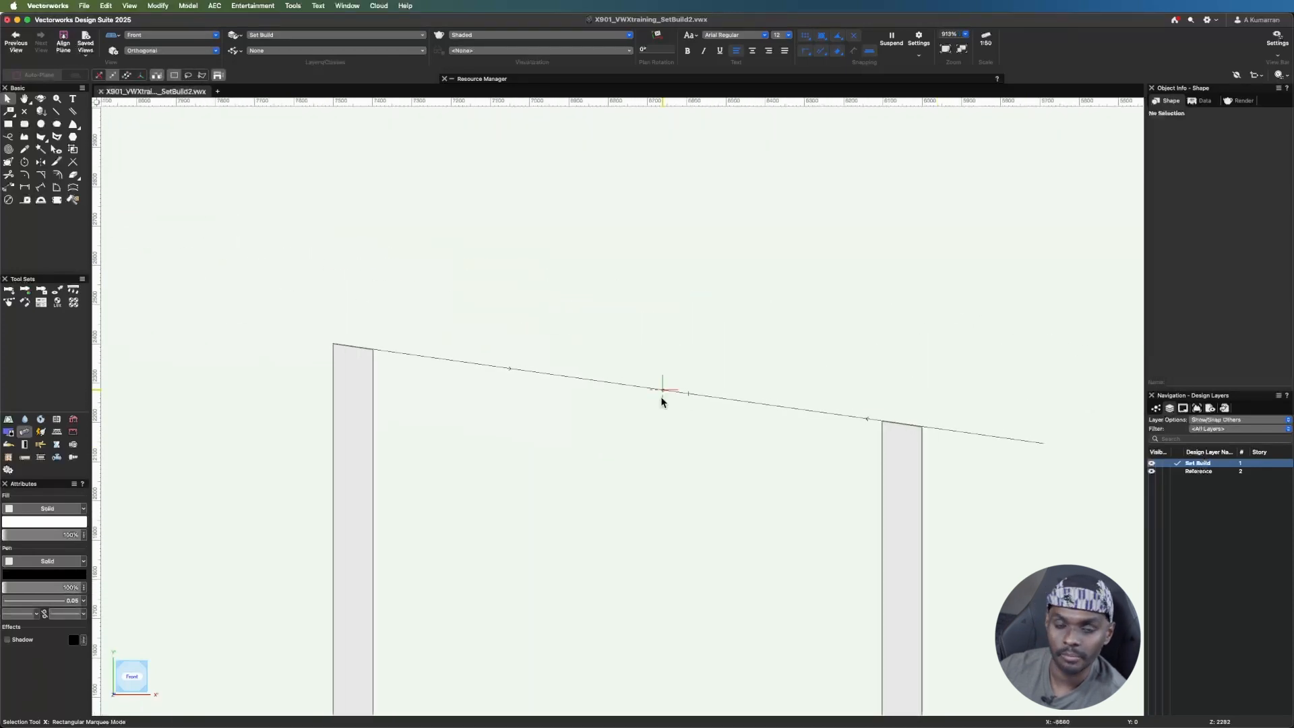
click(708, 395)
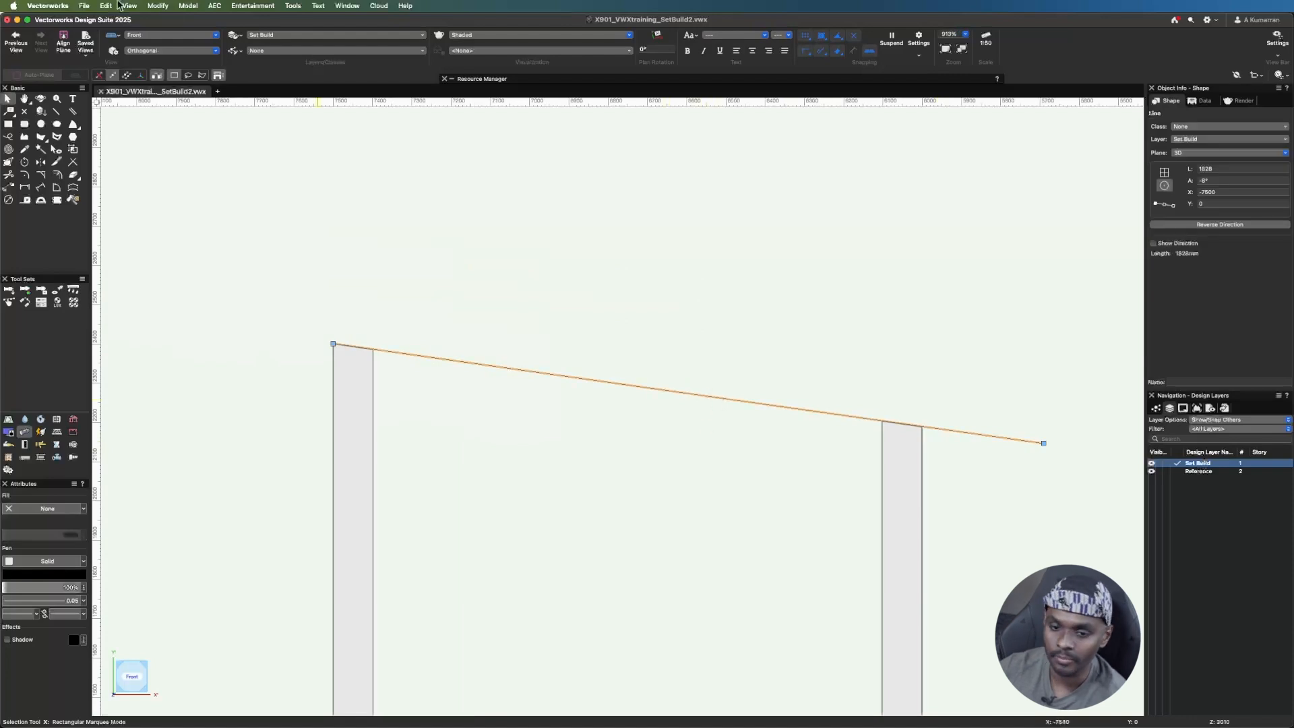
key(Delete)
- In the left isometric view with the automatic working plane, draw a rectangle about 102 by 159 mm on the right corner post's upper inner face
click(192, 35)
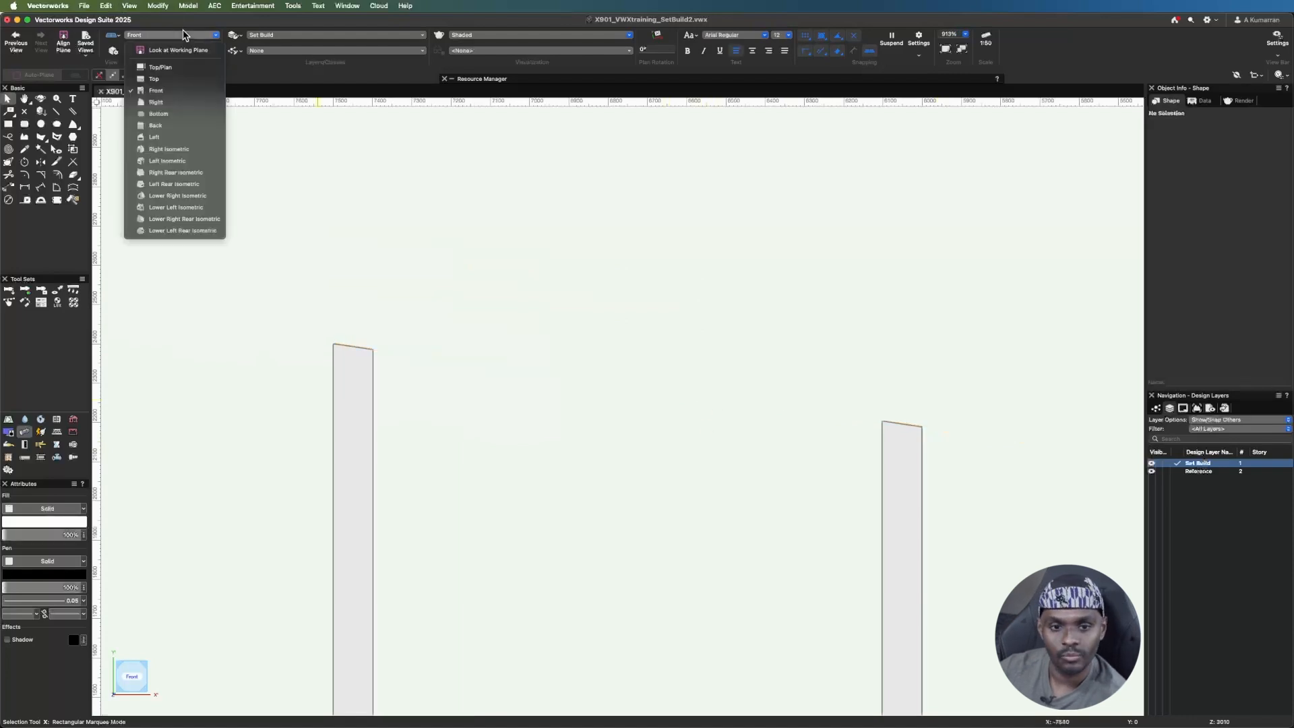
click(176, 161)
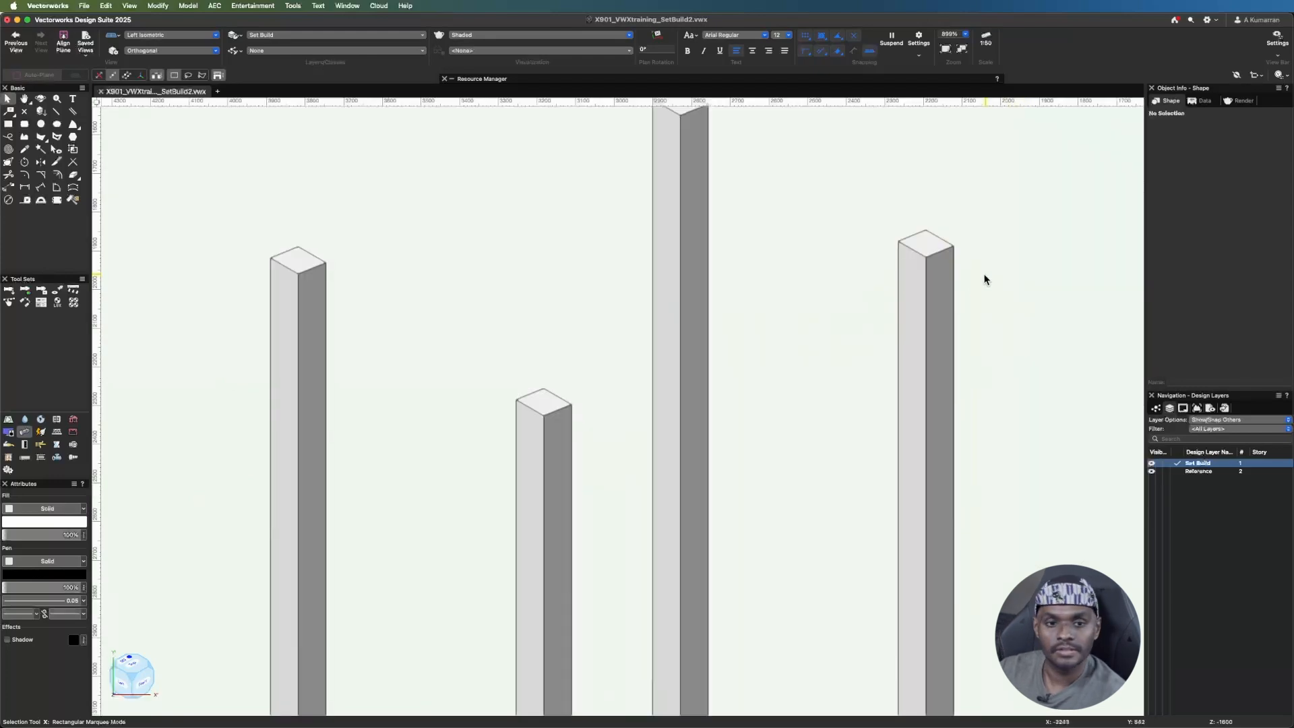
click(8, 124)
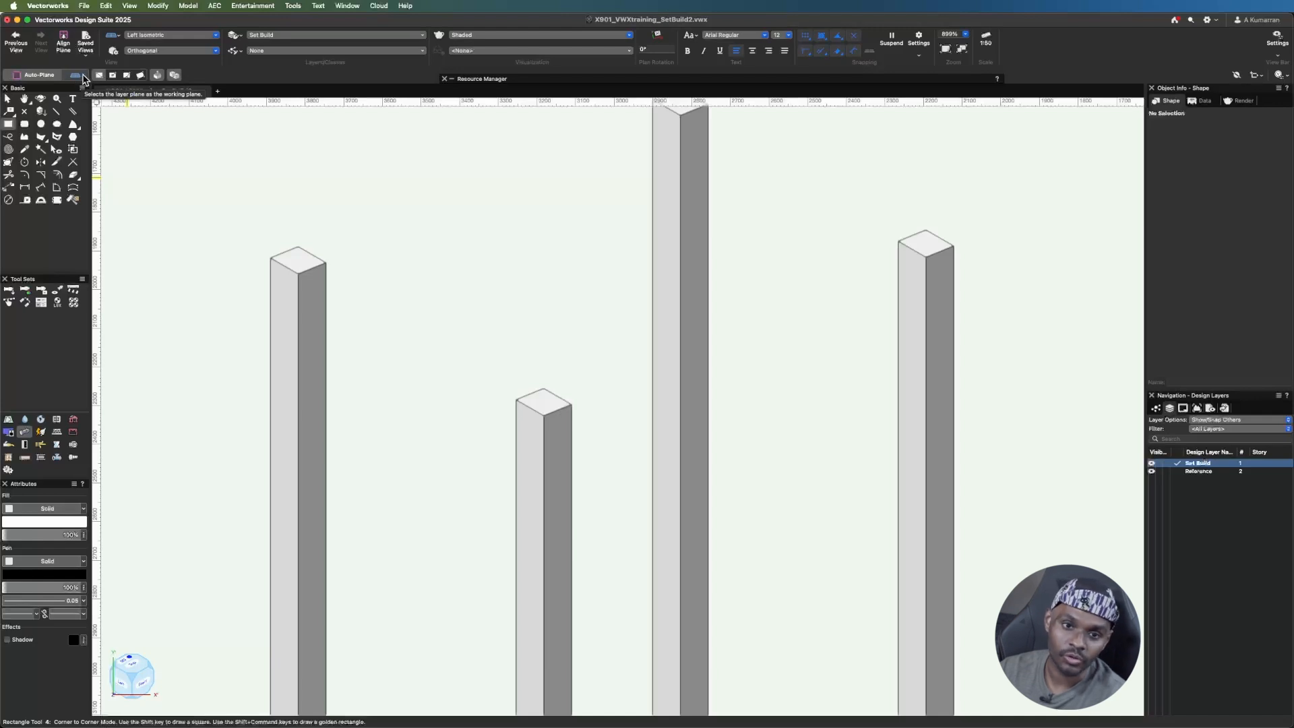
click(82, 75)
drag(1292, 172, 1219, 152)
click(1290, 231)
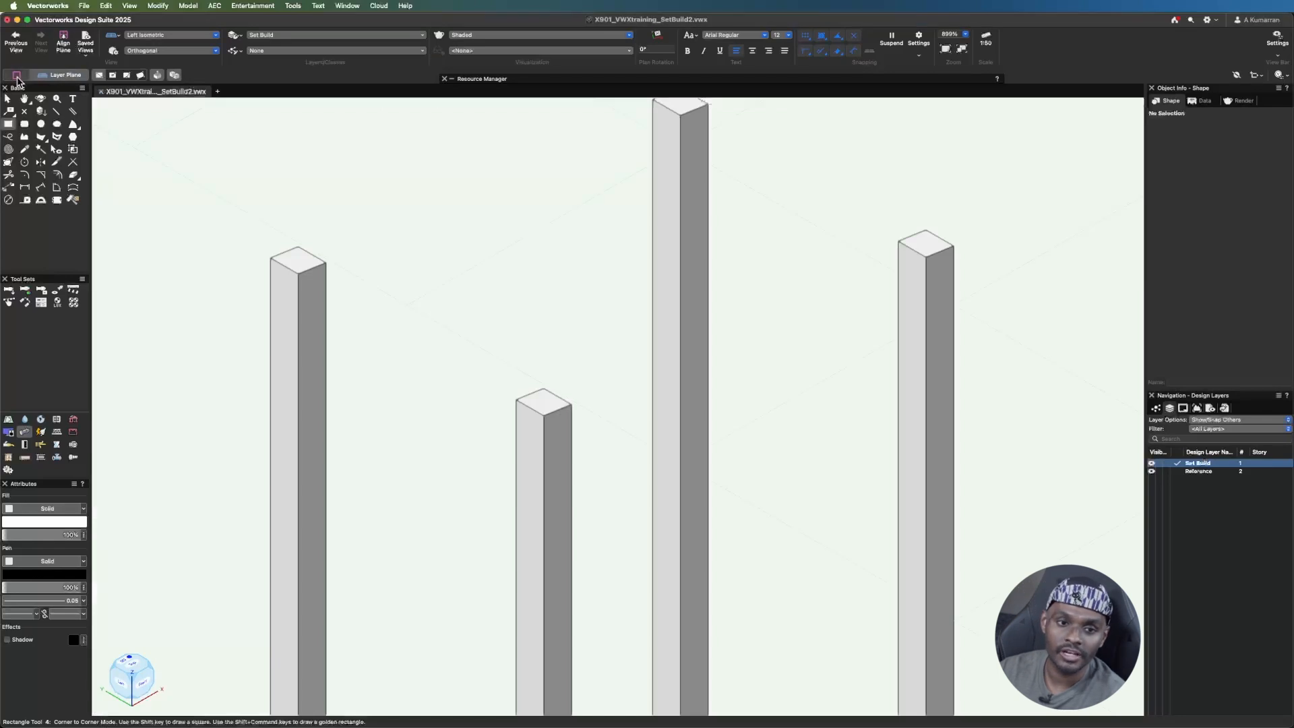
click(16, 75)
drag(1292, 172, 1002, 139)
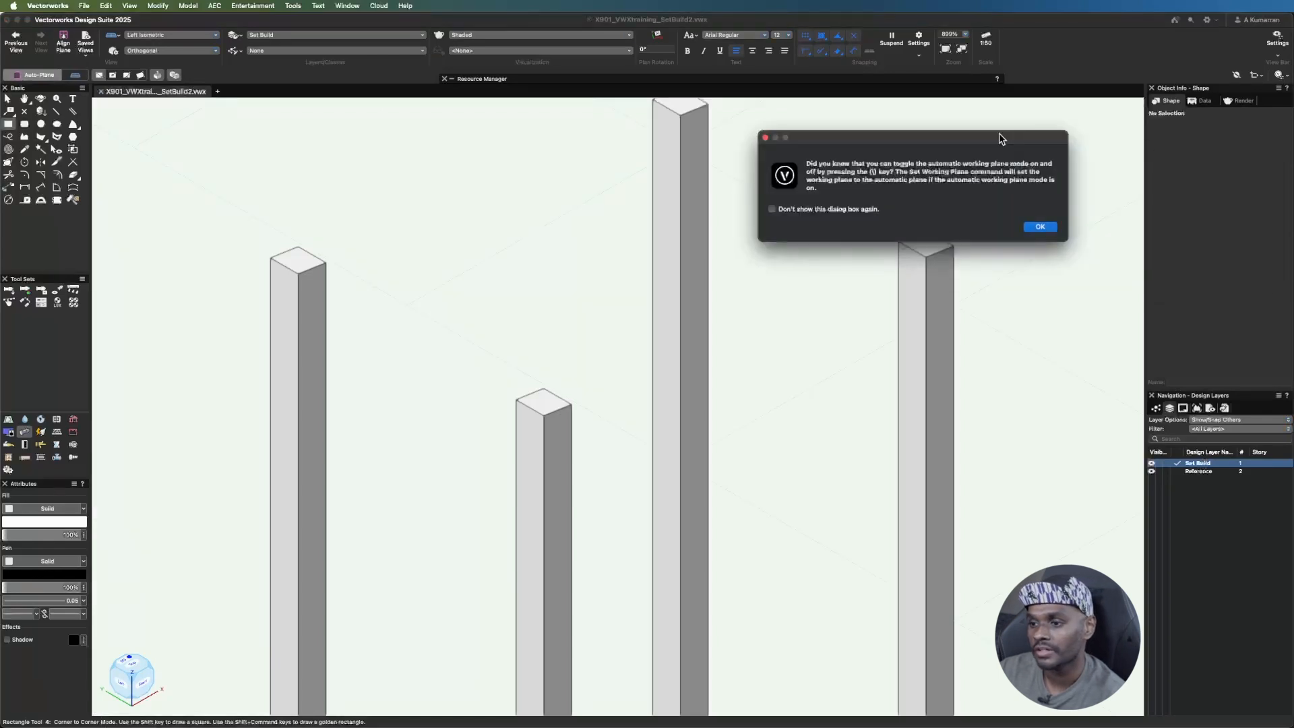
click(1041, 226)
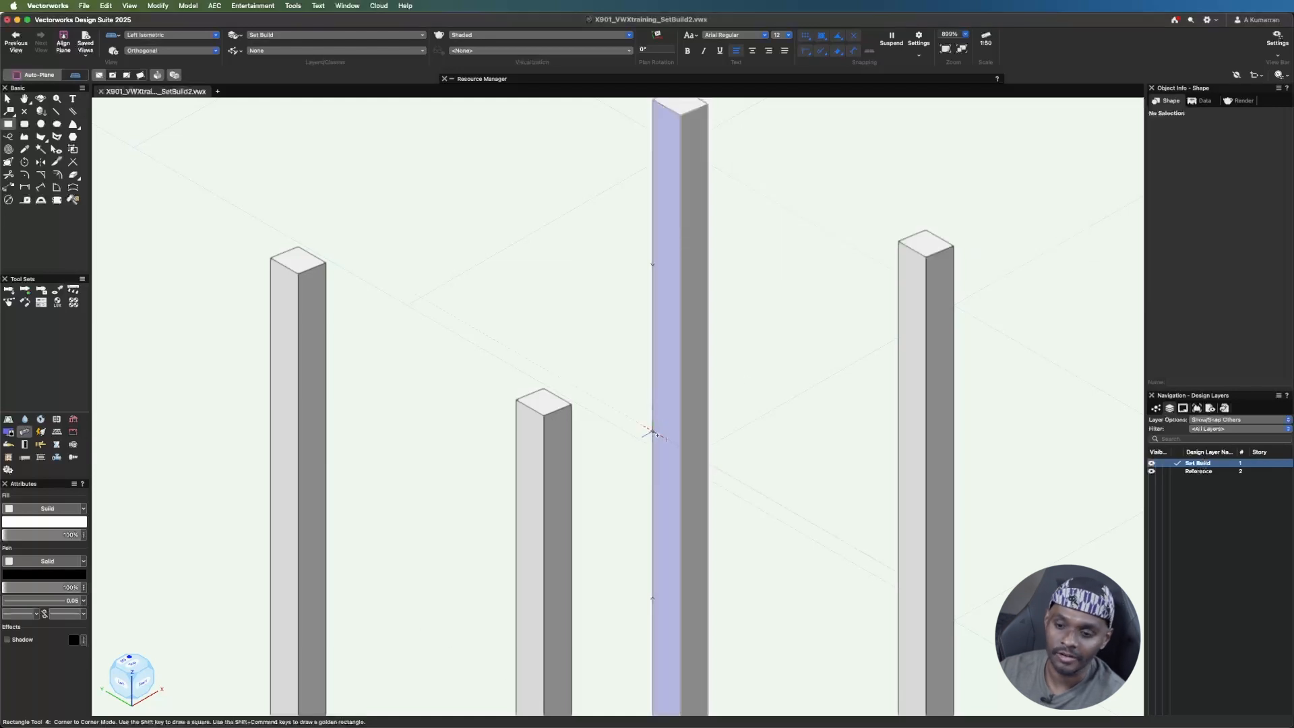
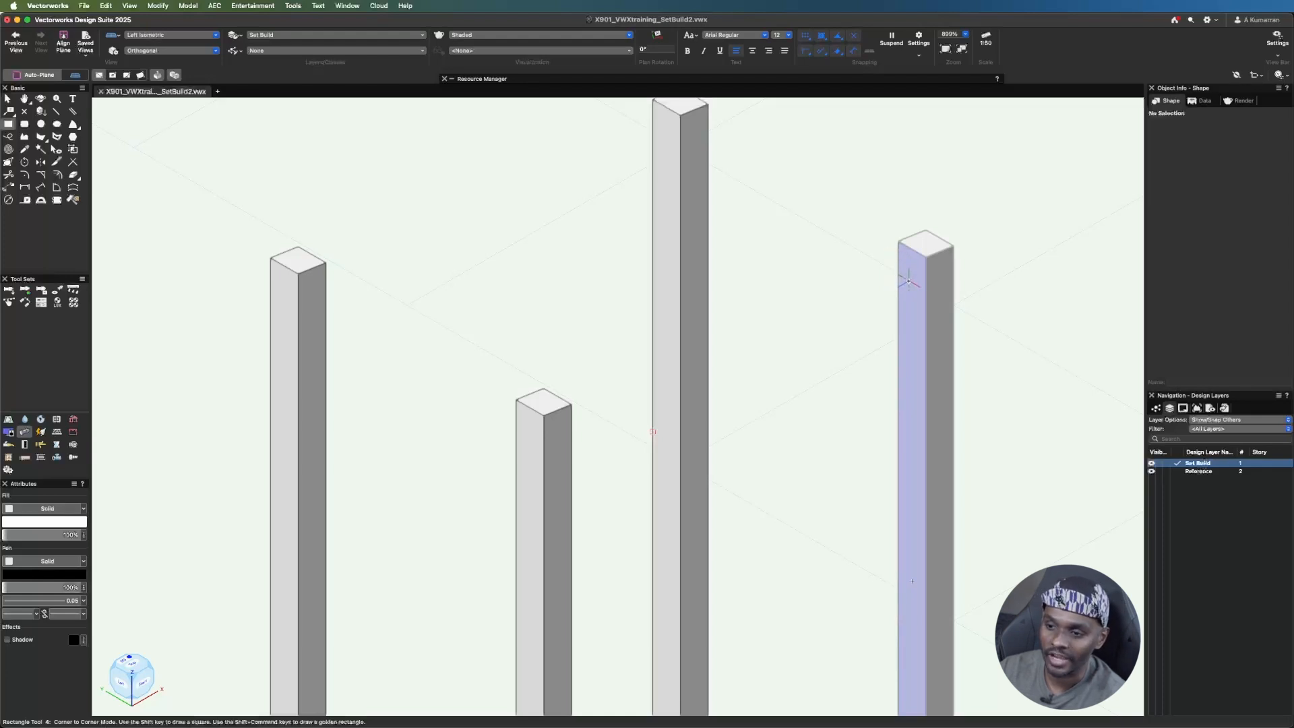
scroll(911, 278, up, 5)
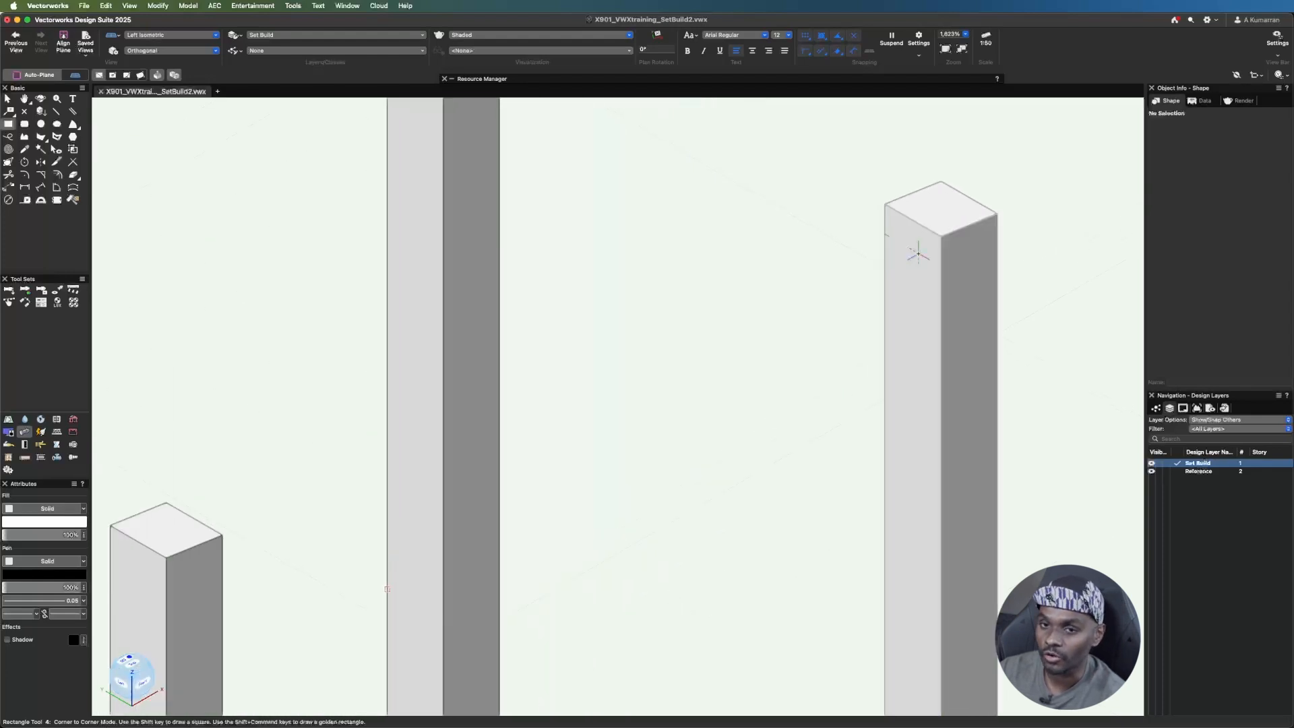
click(937, 242)
click(885, 305)
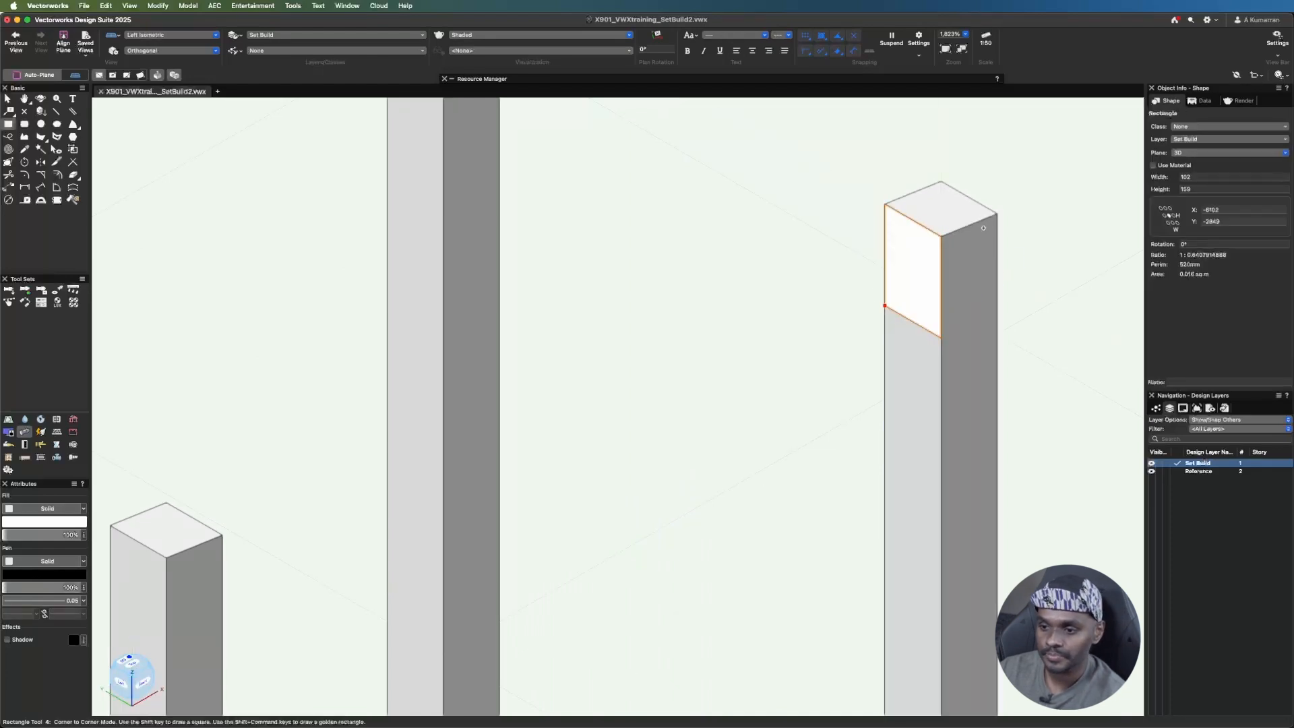
- Set the rectangle's width and height to 4" each, making it a 102 mm square
click(1212, 188)
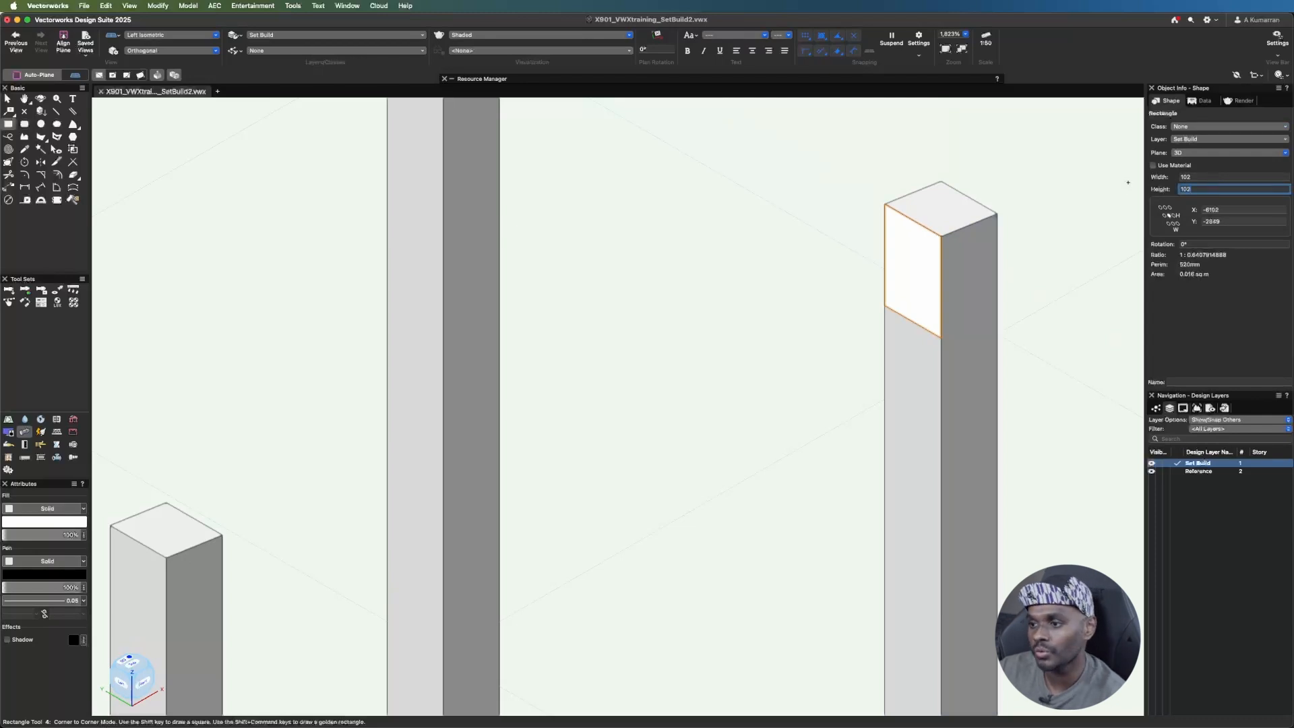
text(102)
click(1202, 176)
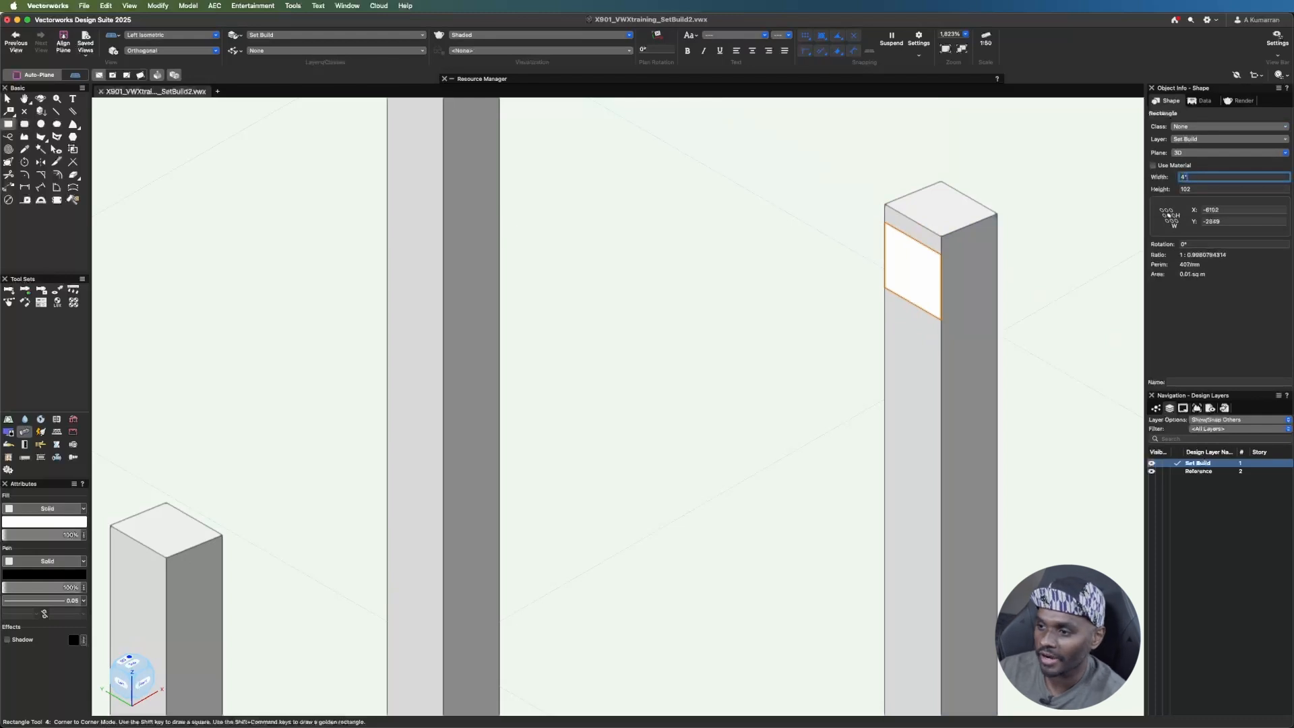
drag(1197, 190, 1155, 180)
text(3)
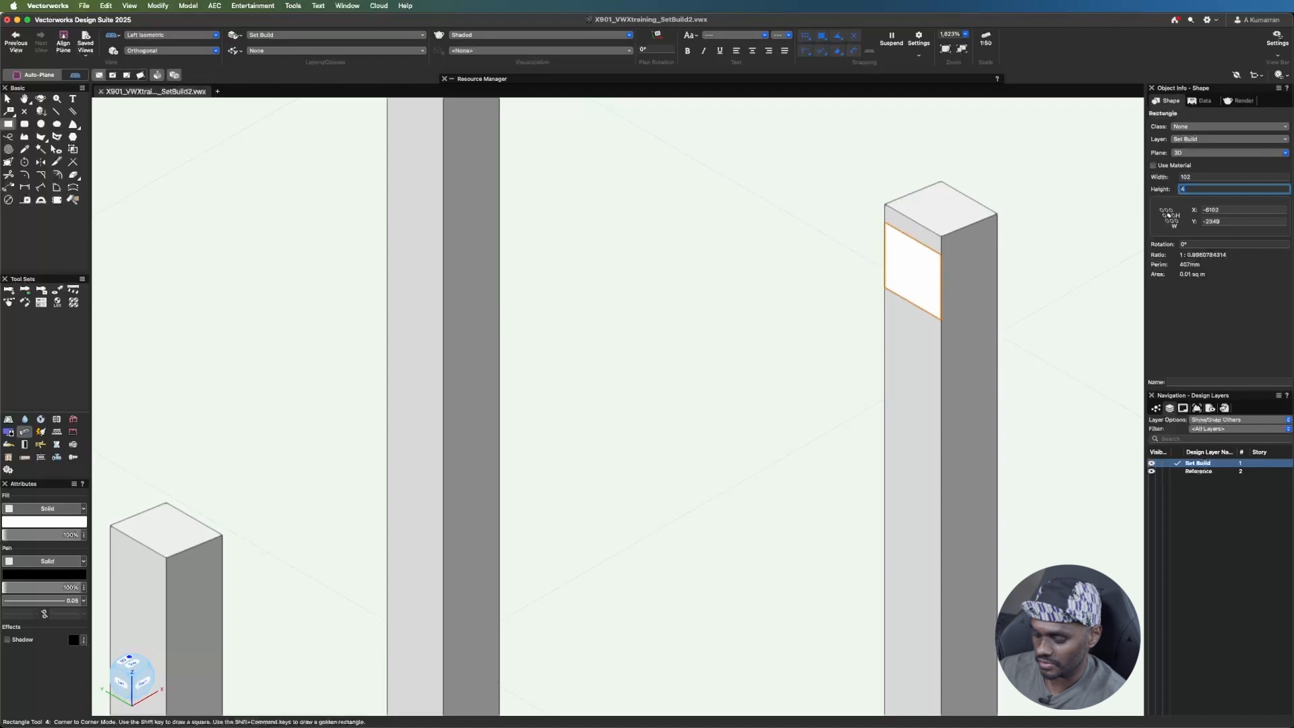
key(Return)
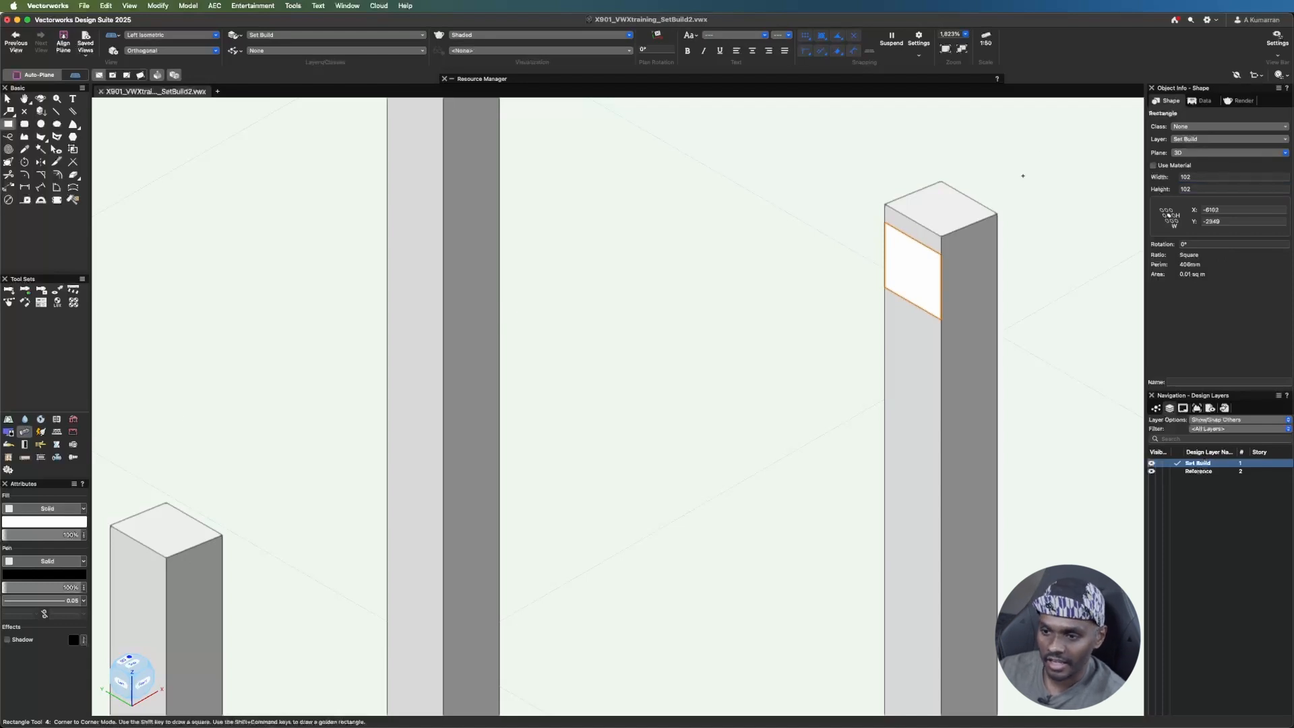
- Move the square up so its upper corner meets the top corner of the right corner post's face
key(x)
scroll(970, 172, up, 2)
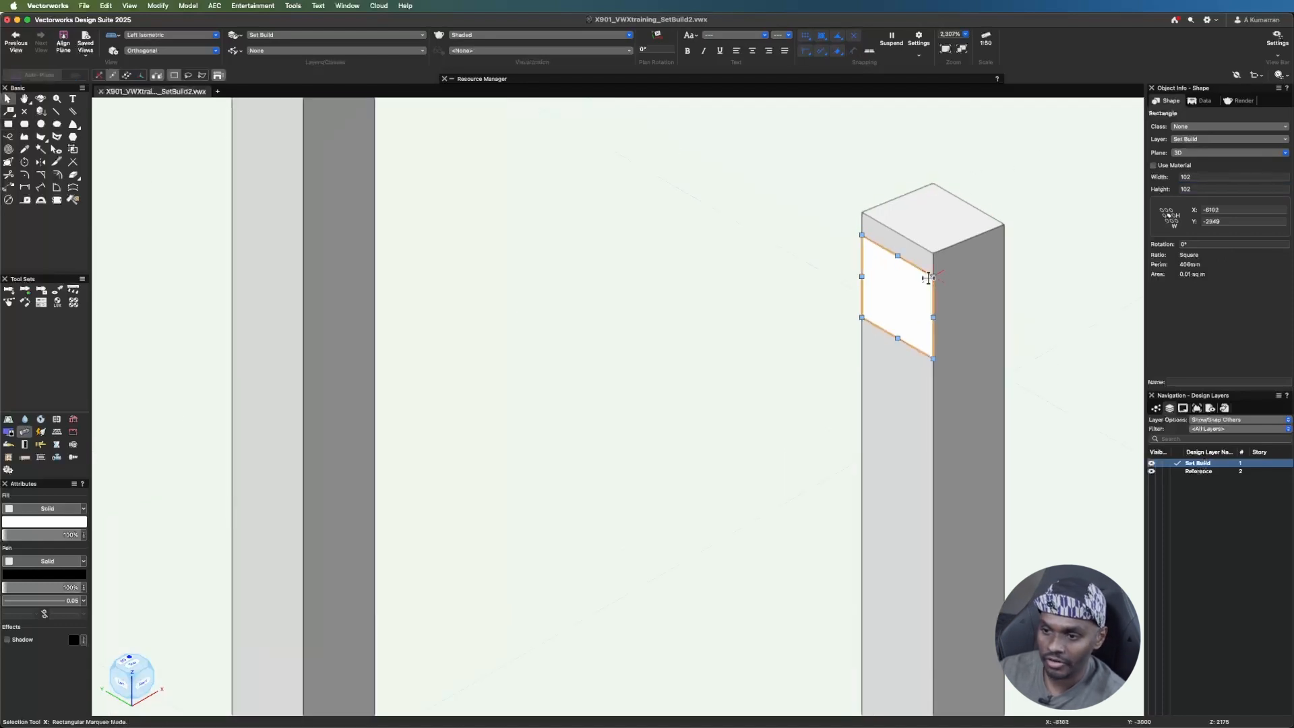
drag(929, 277, 930, 233)
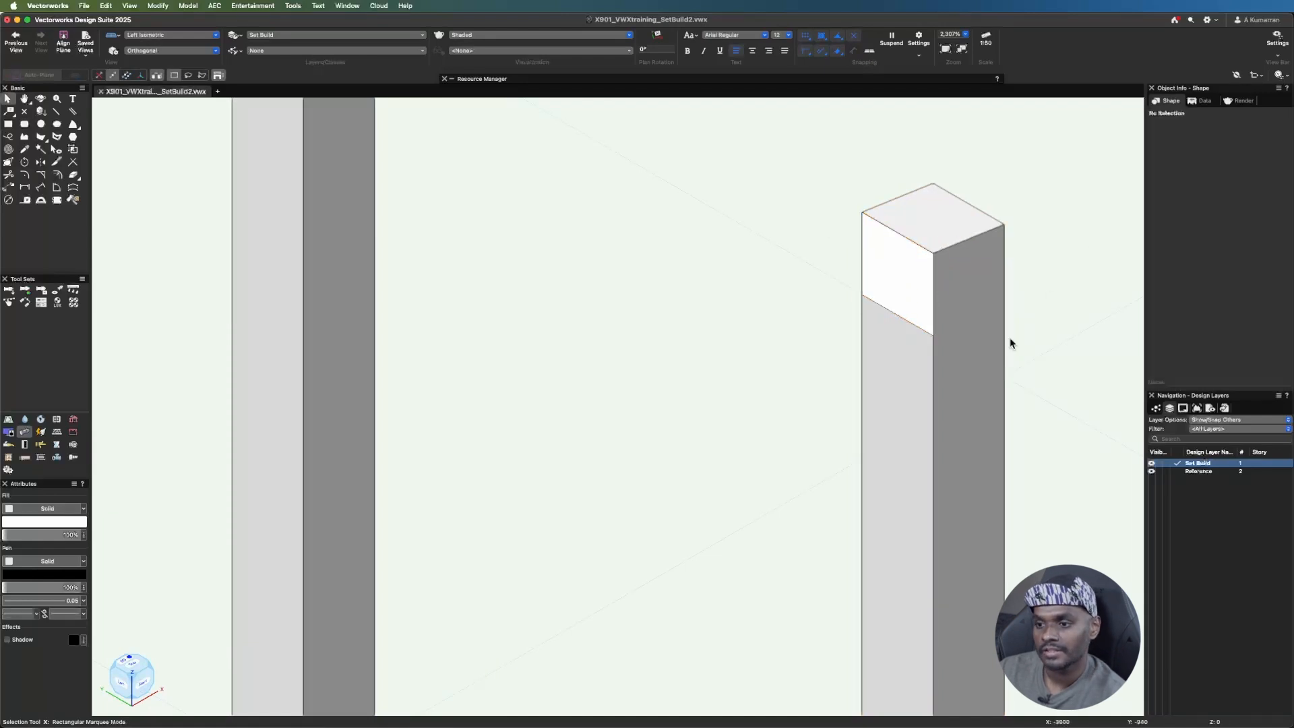
- Extrude the square 1500 mm from the right corner post toward the front to form a horizontal beam, and deselect it
scroll(943, 354, down, 8)
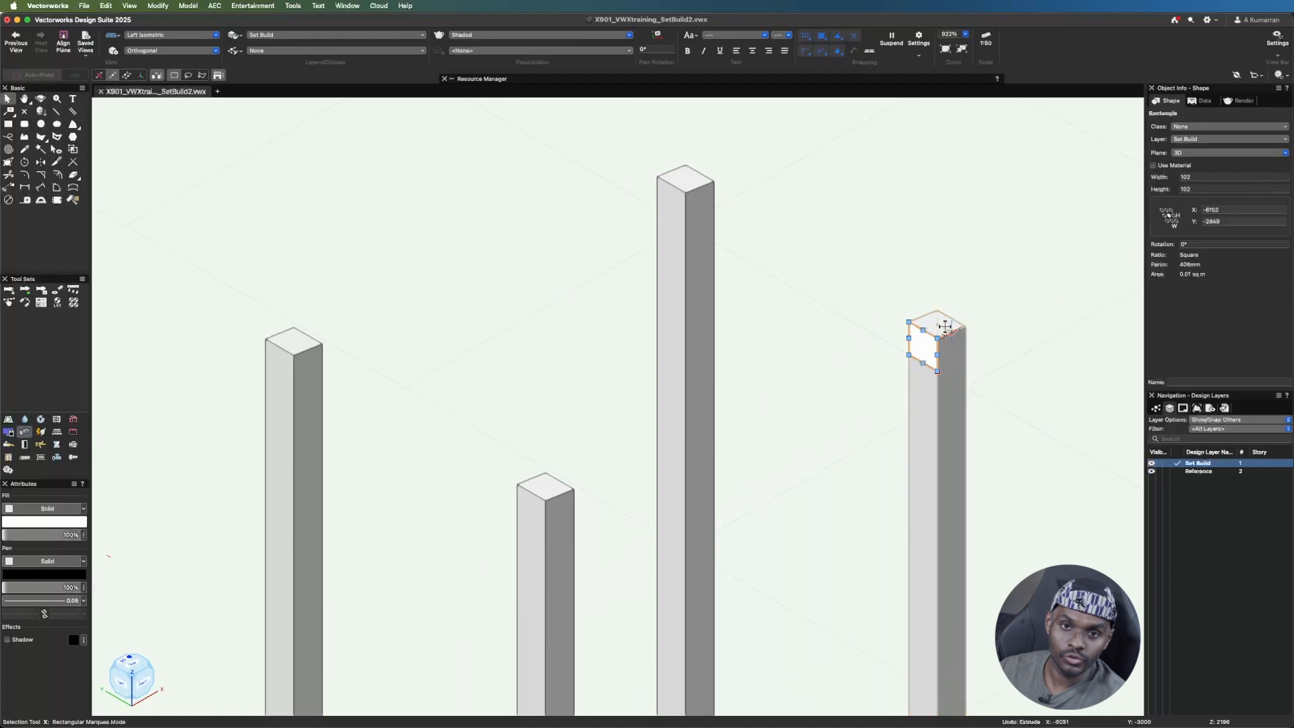
key(super+e)
drag(1291, 160, 880, 152)
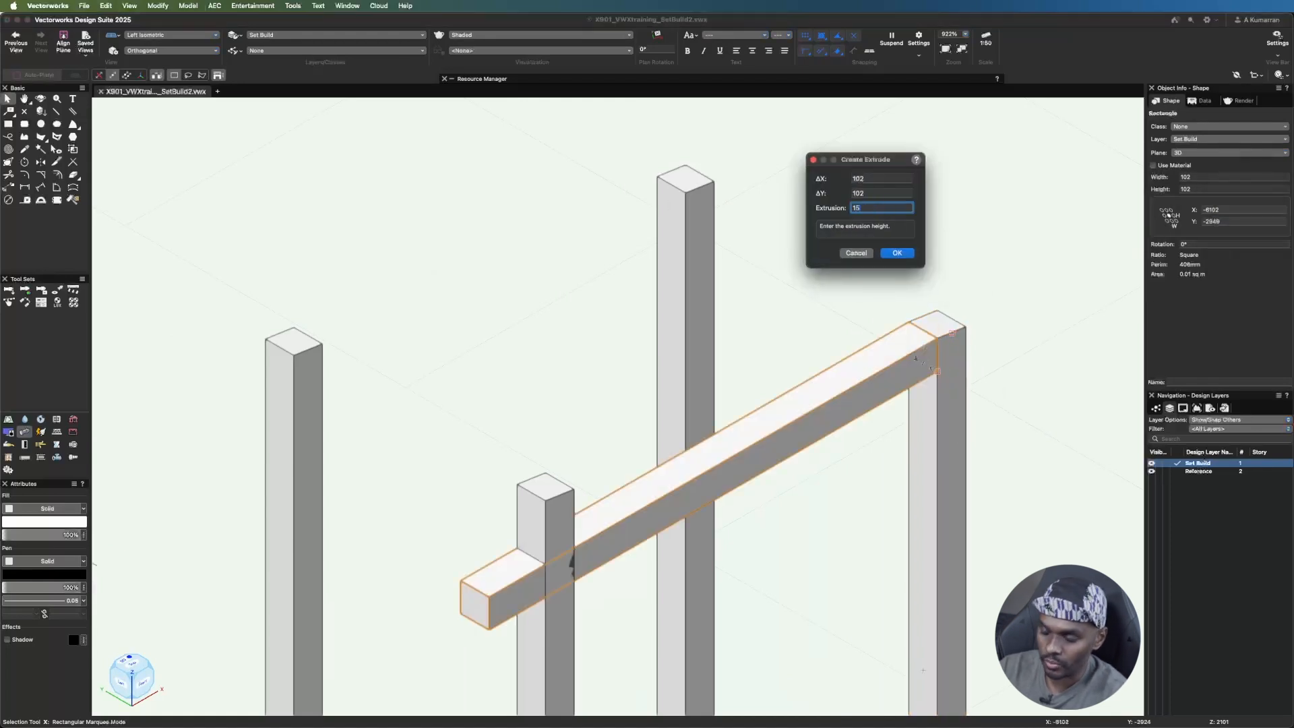
click(897, 253)
click(944, 297)
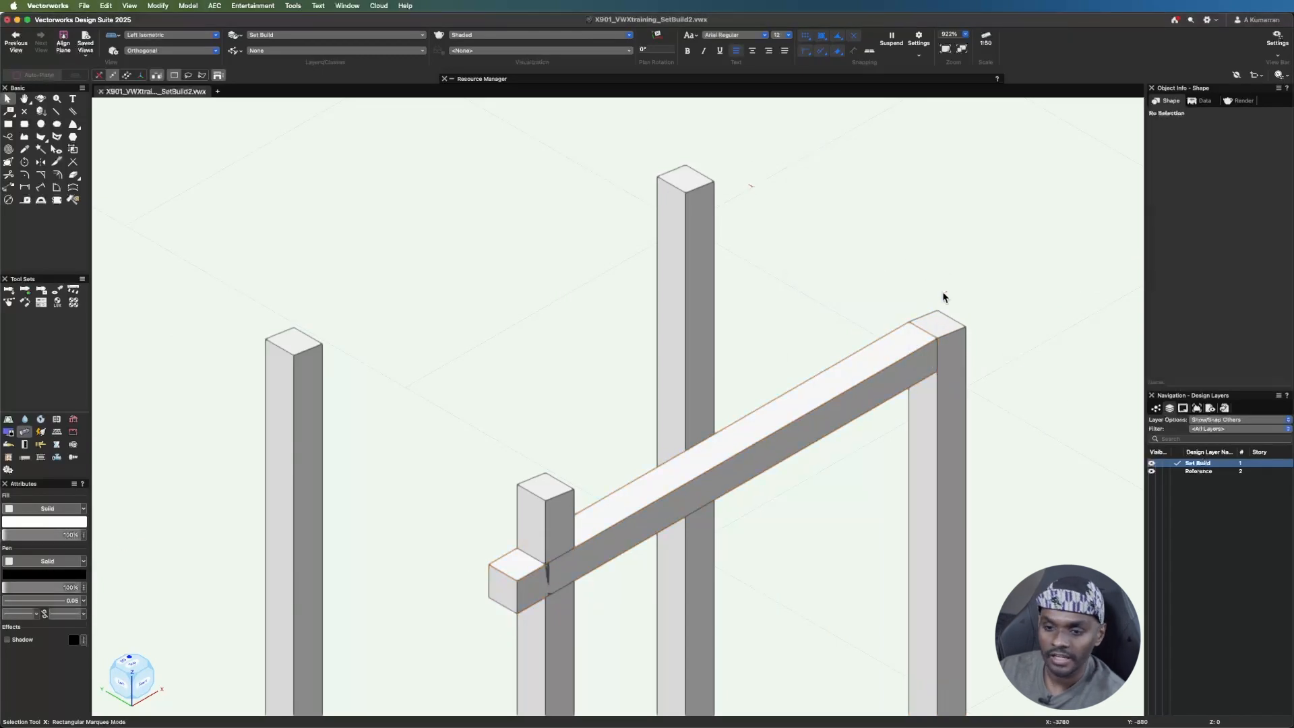
- In the front view, move the beam about 51 mm horizontally so its end lines up with the middle of the lower post
click(185, 40)
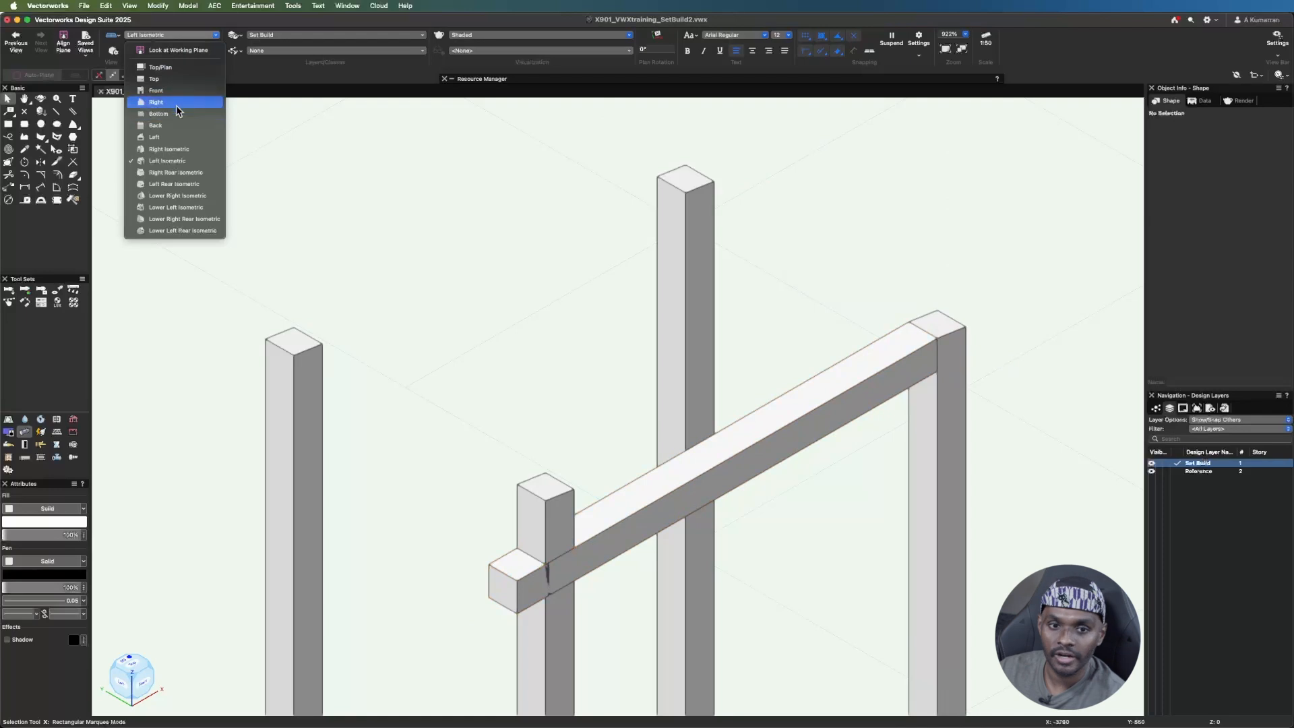
click(176, 103)
scroll(843, 556, down, 4)
scroll(535, 312, up, 3)
scroll(637, 340, up, 5)
scroll(734, 341, down, 3)
scroll(488, 339, down, 2)
click(930, 357)
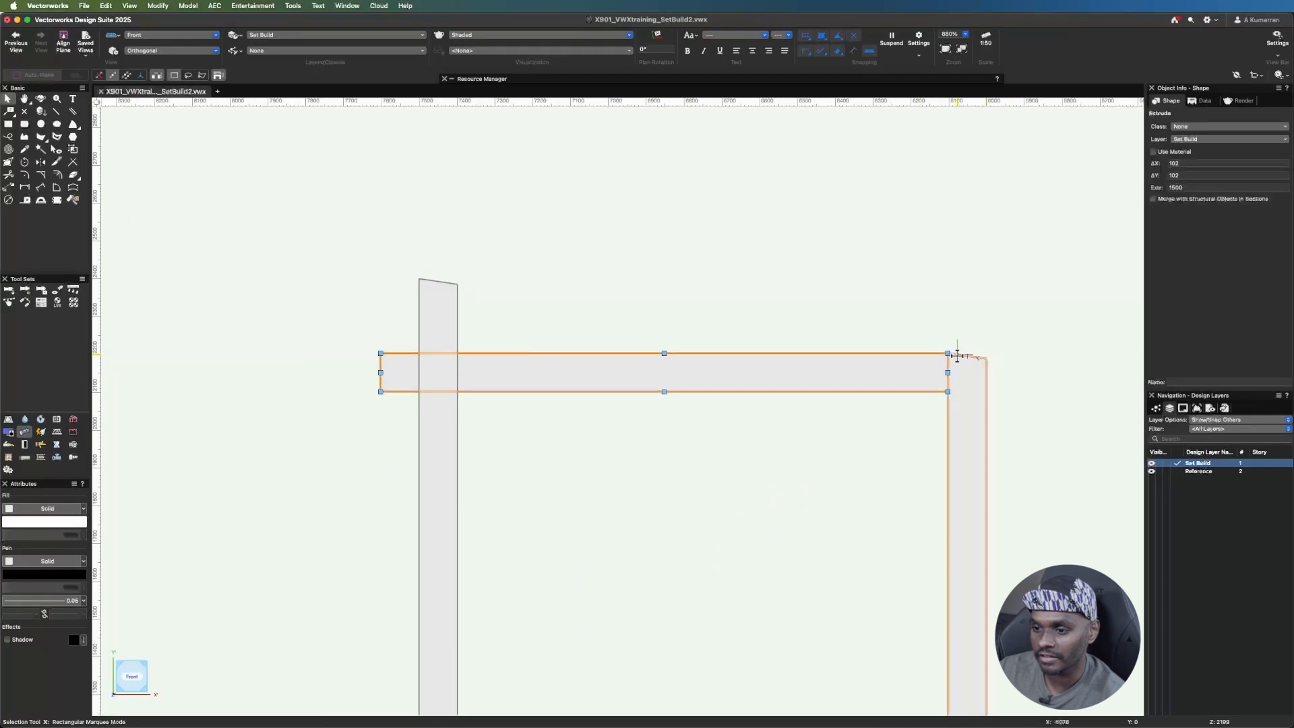
scroll(943, 357, up, 2)
drag(935, 353, 968, 352)
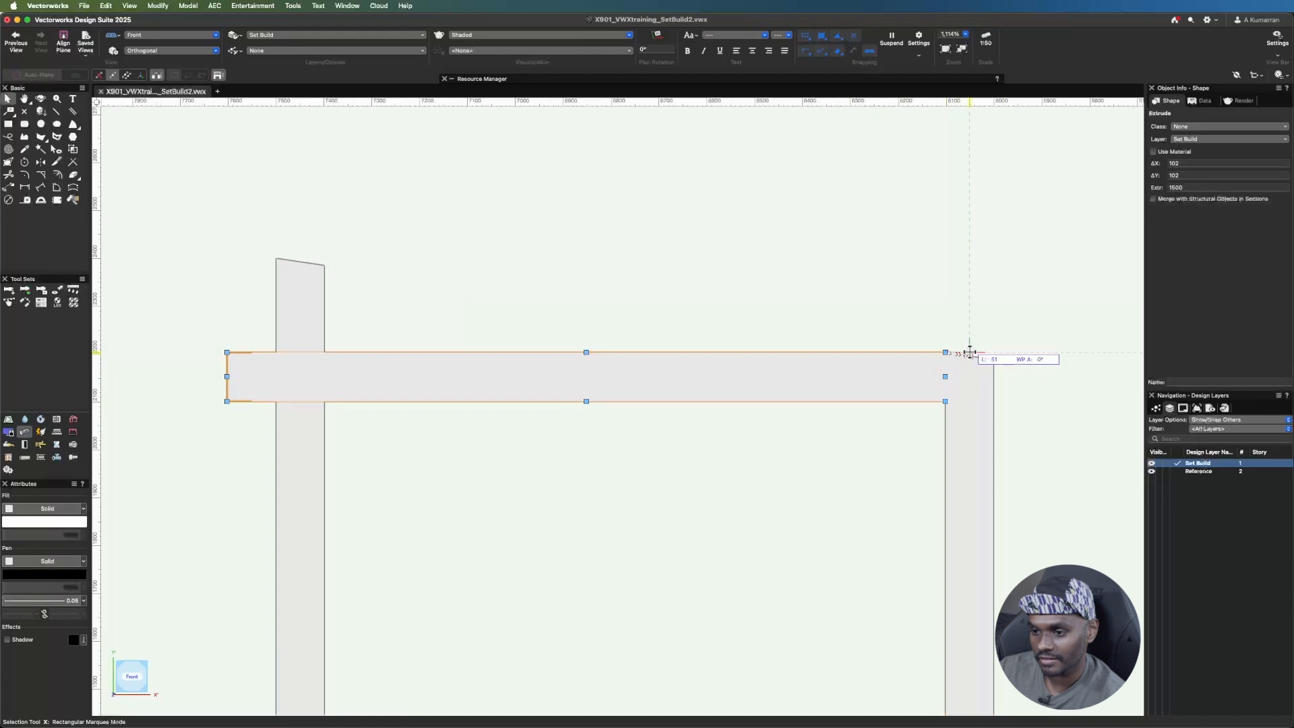
drag(974, 352, 970, 353)
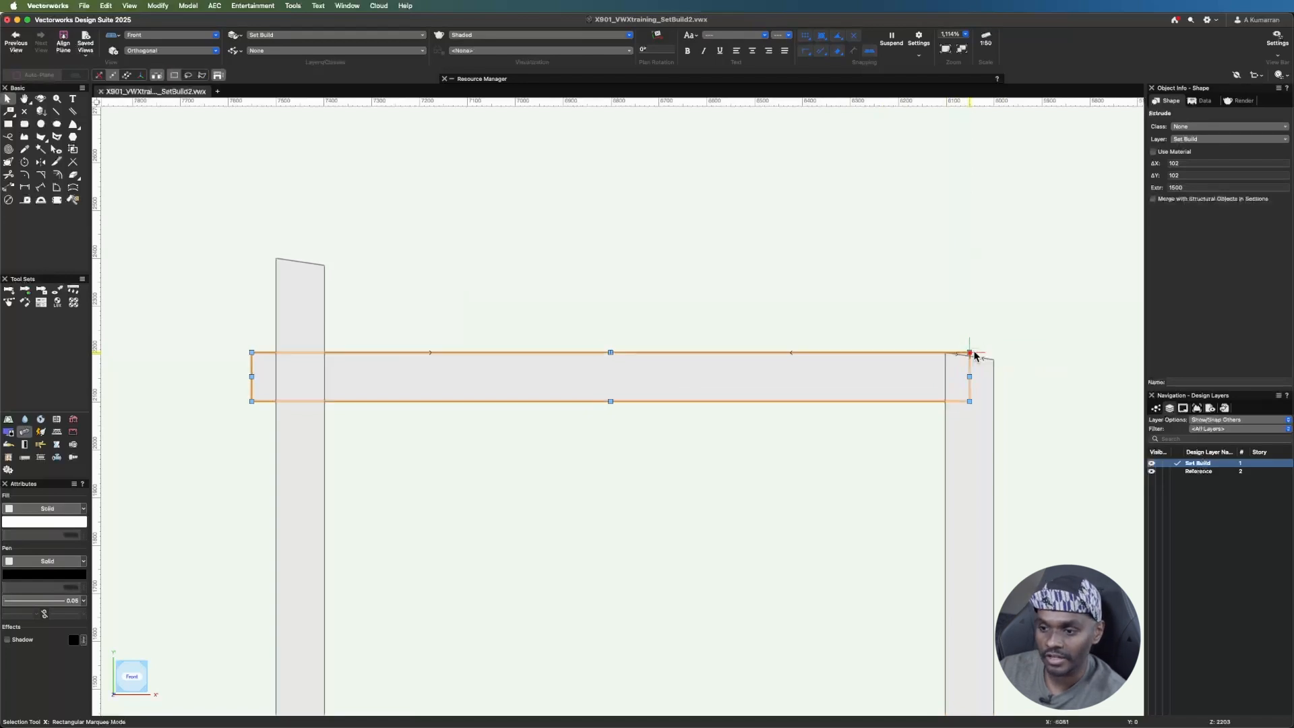
key(Escape)
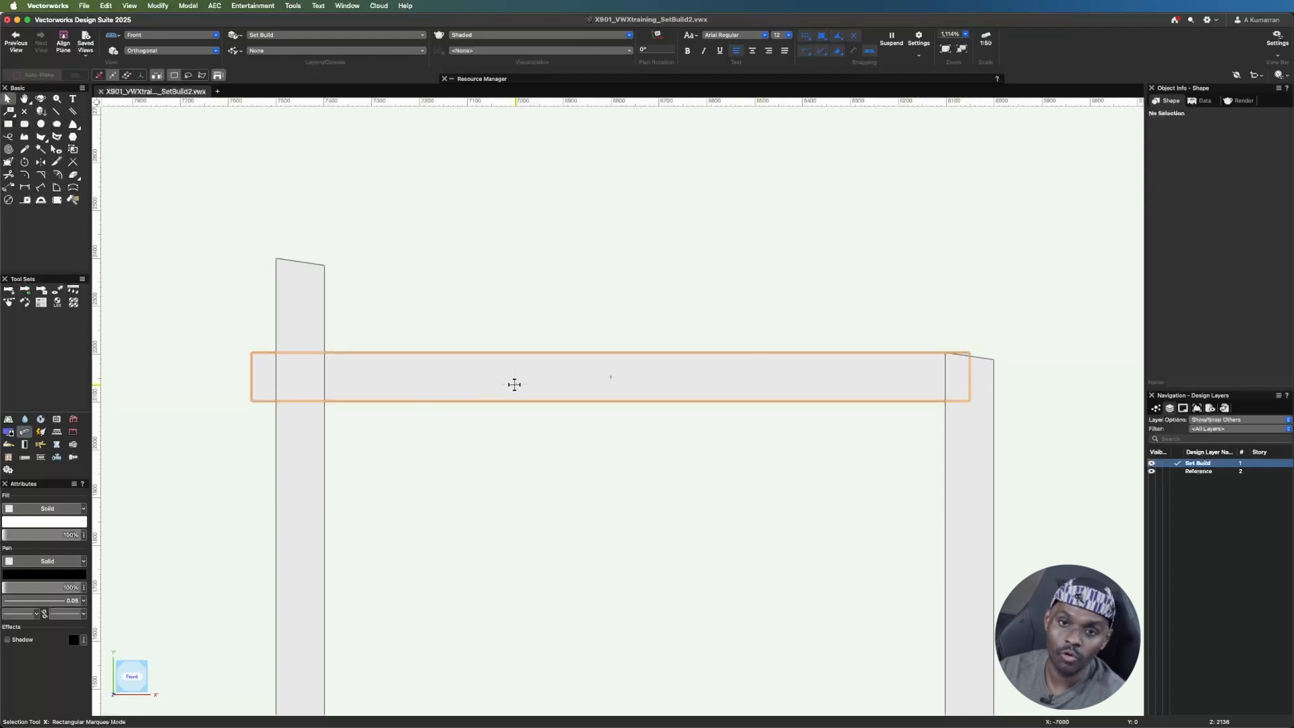
- Rotate the beam about the lower post's inner top corner so its upper edge follows the slope to the taller post's top
click(658, 372)
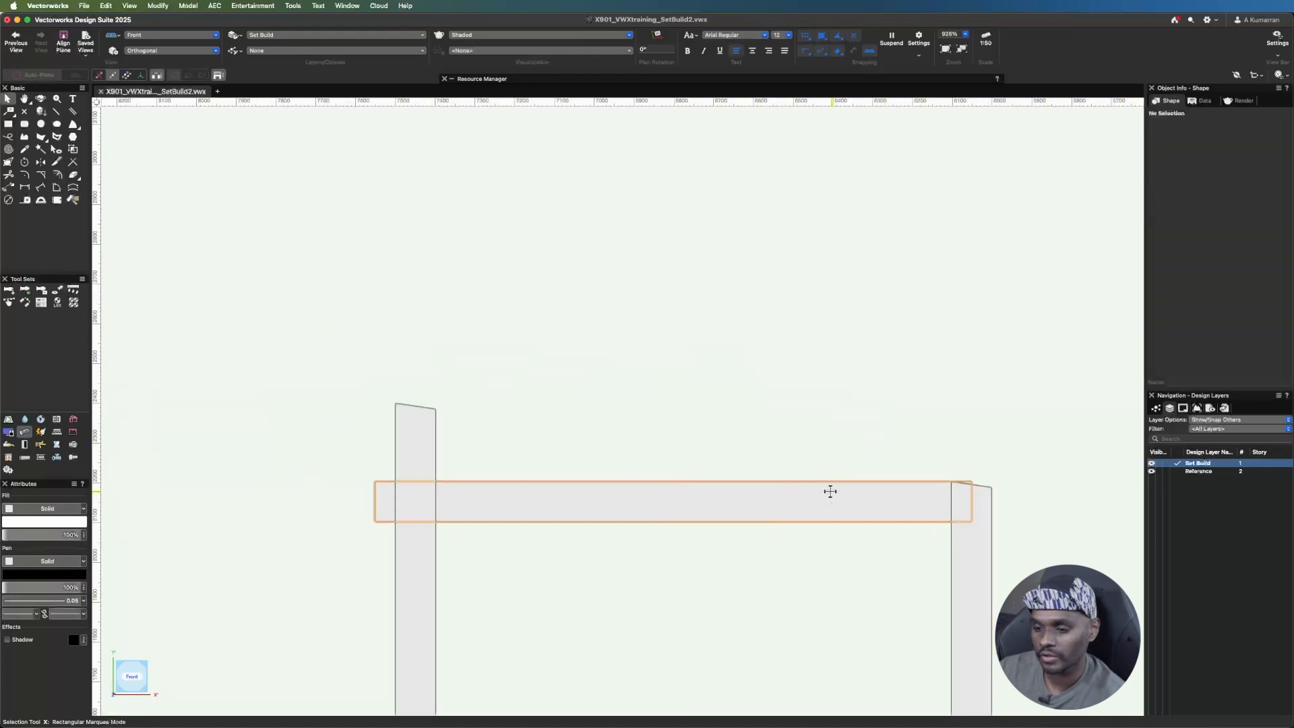
click(830, 492)
click(27, 162)
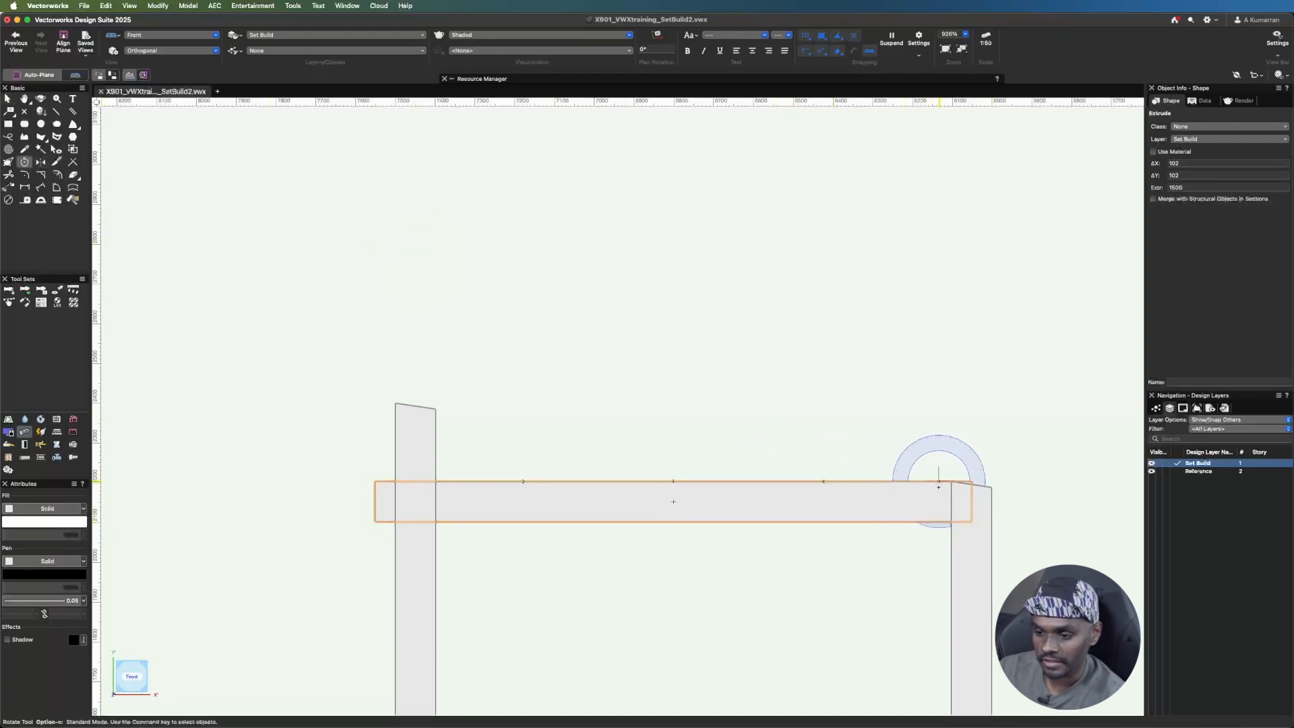
scroll(960, 483, up, 4)
scroll(965, 474, up, 5)
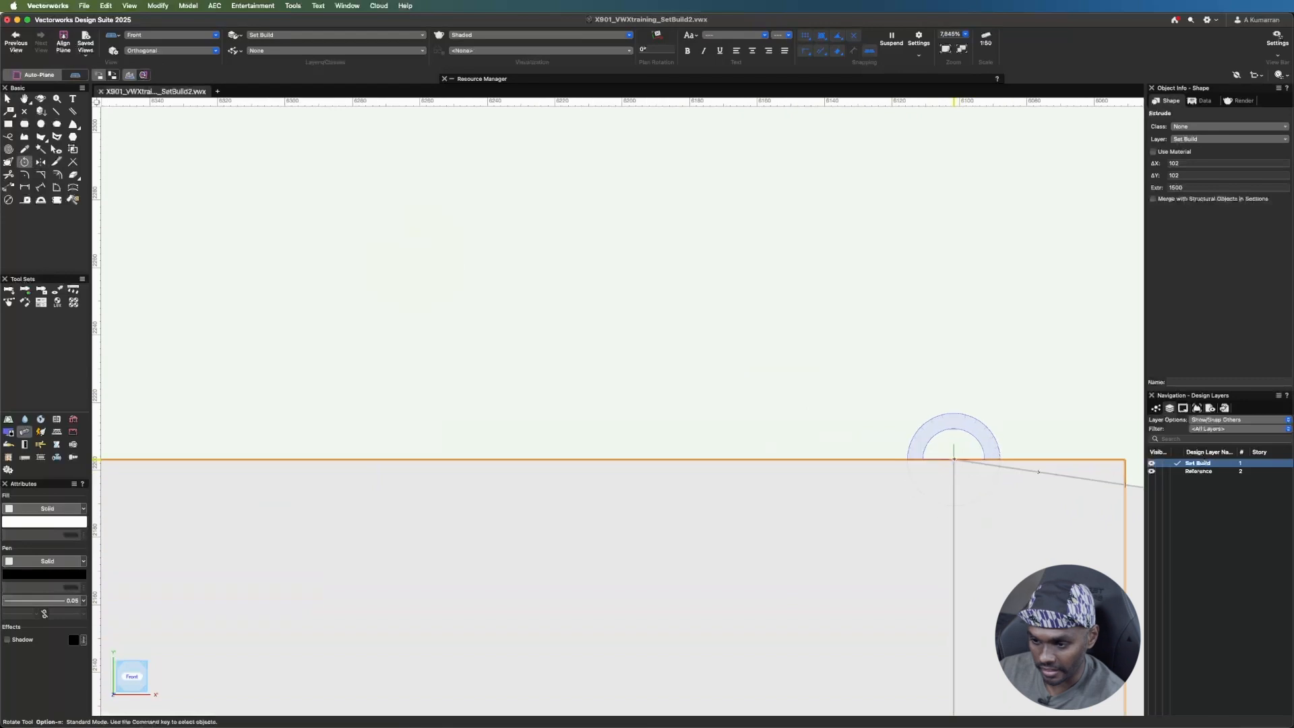
click(954, 460)
scroll(953, 458, down, 8)
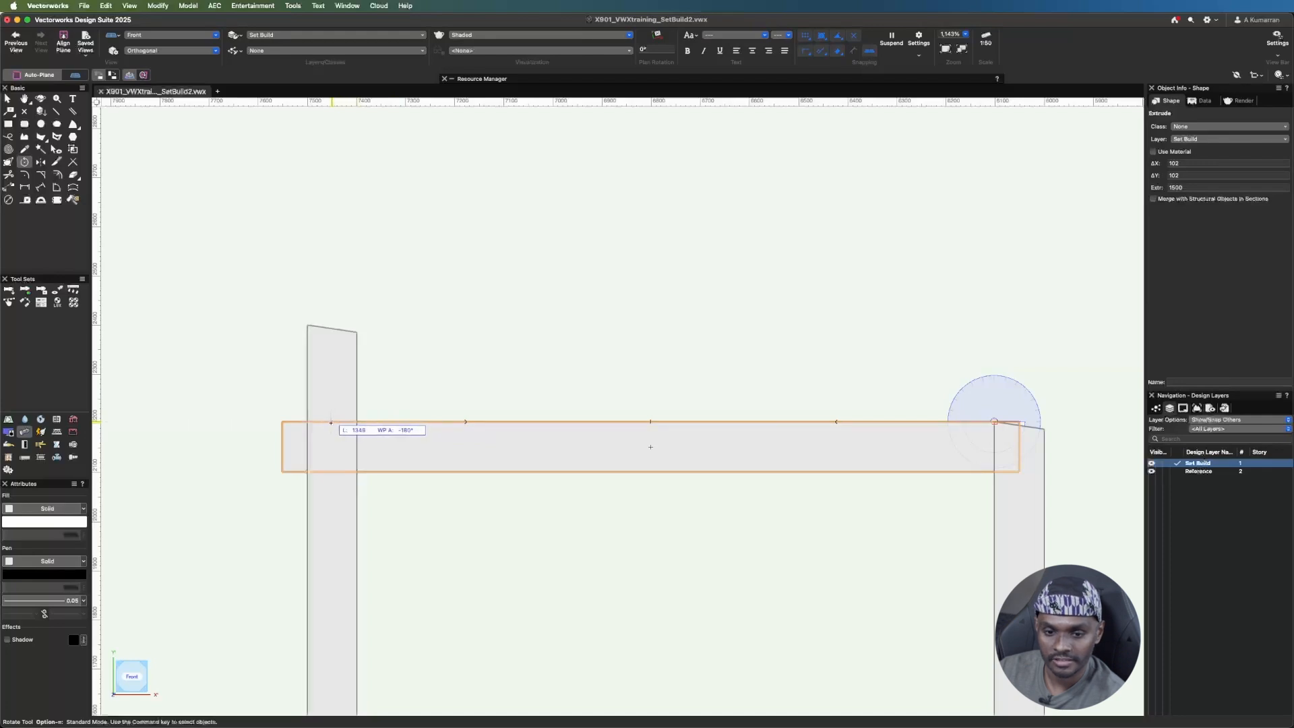
click(330, 422)
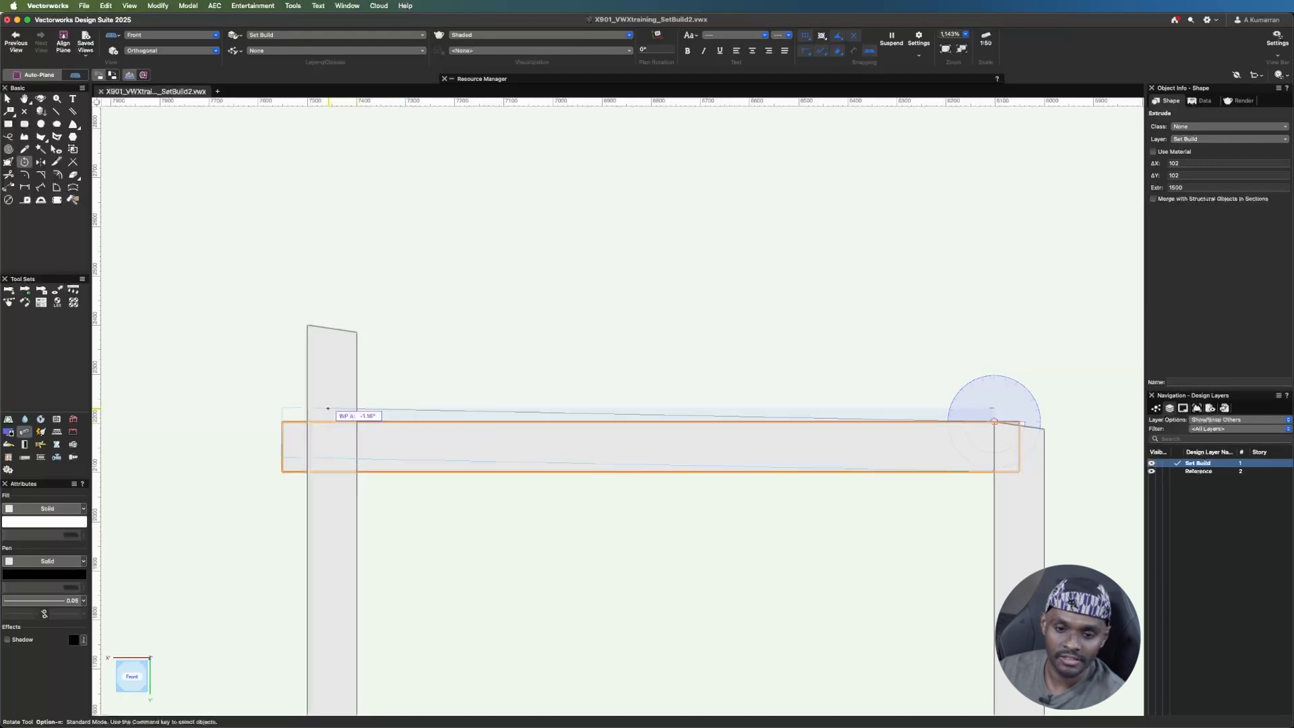
click(331, 330)
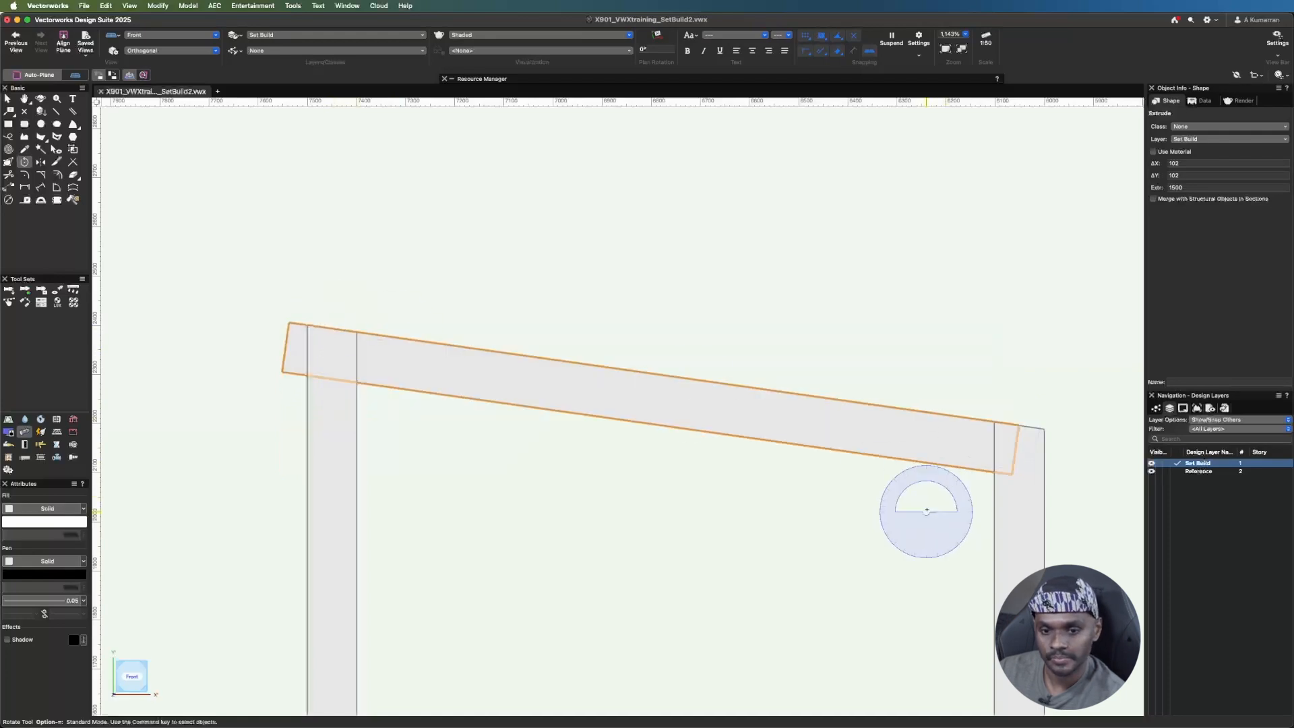
scroll(1020, 437, up, 2)
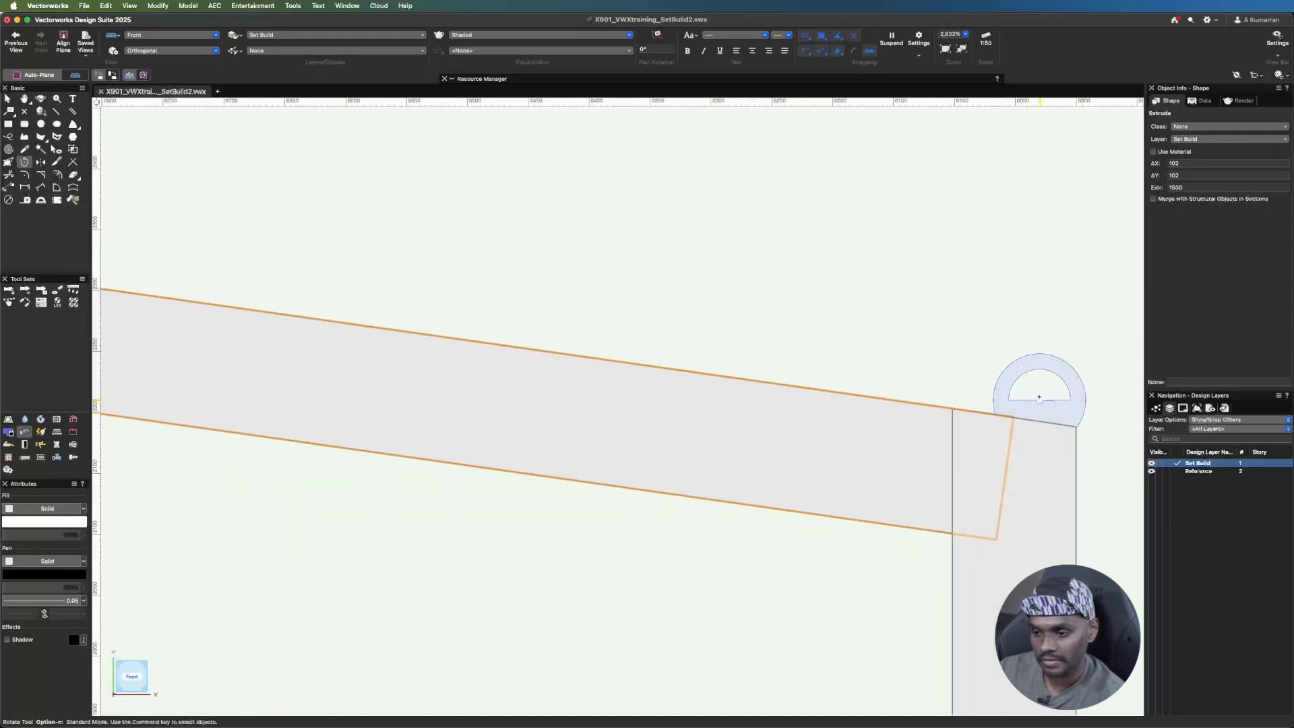
- Move the sloped beam along its slope from the middle of the lower post toward the post's outer edge, and deselect it
scroll(1041, 405, down, 5)
scroll(751, 352, up, 2)
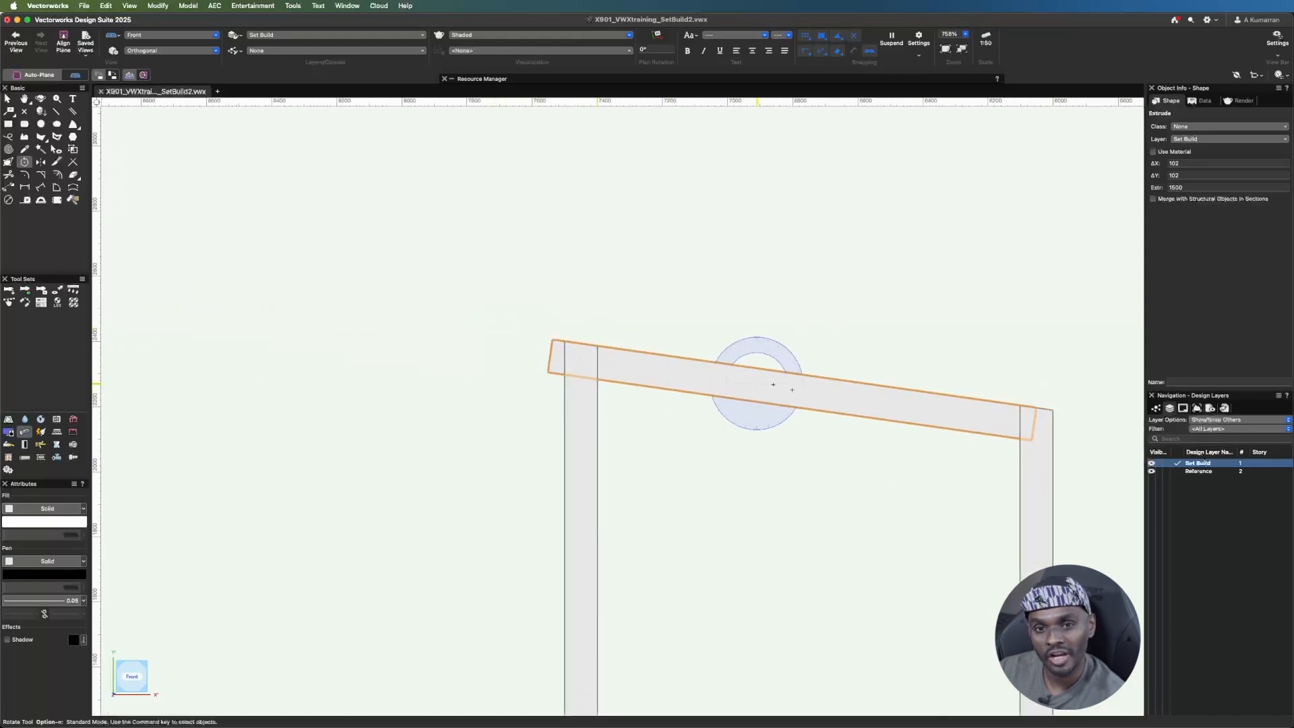
key(x)
scroll(1047, 402, up, 5)
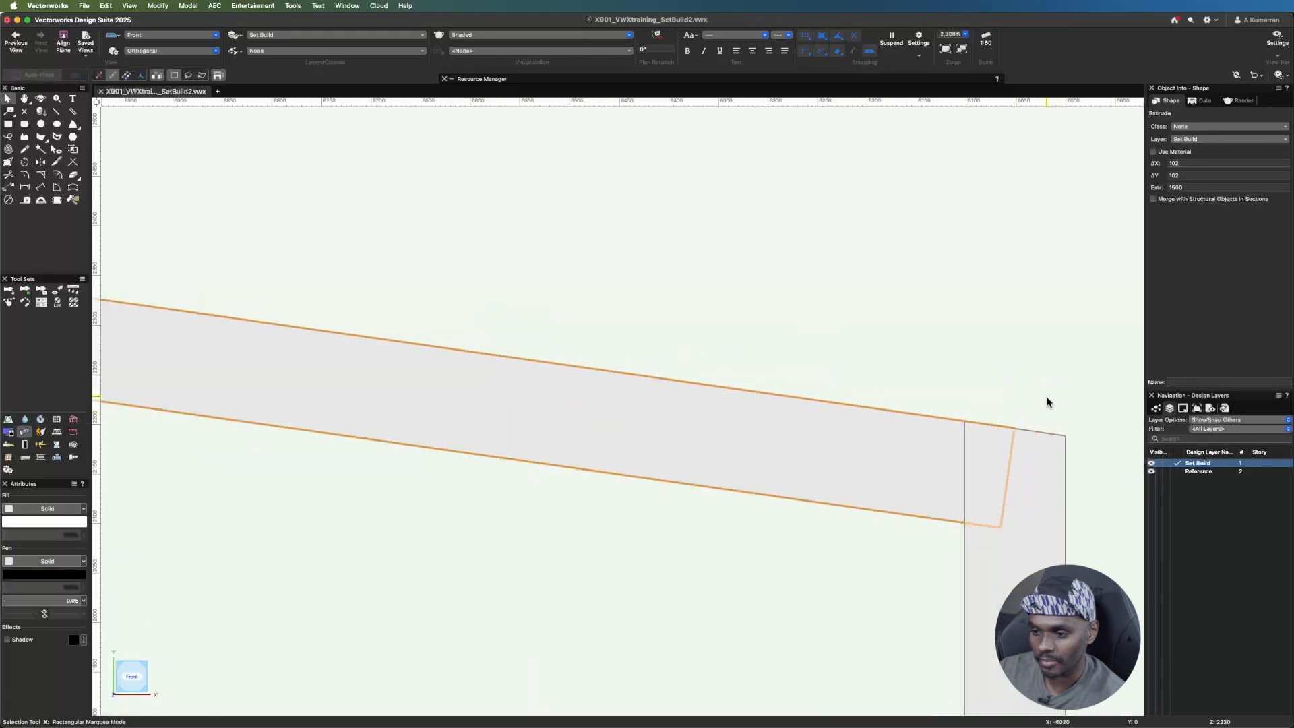
drag(1010, 476, 1042, 482)
key(Escape)
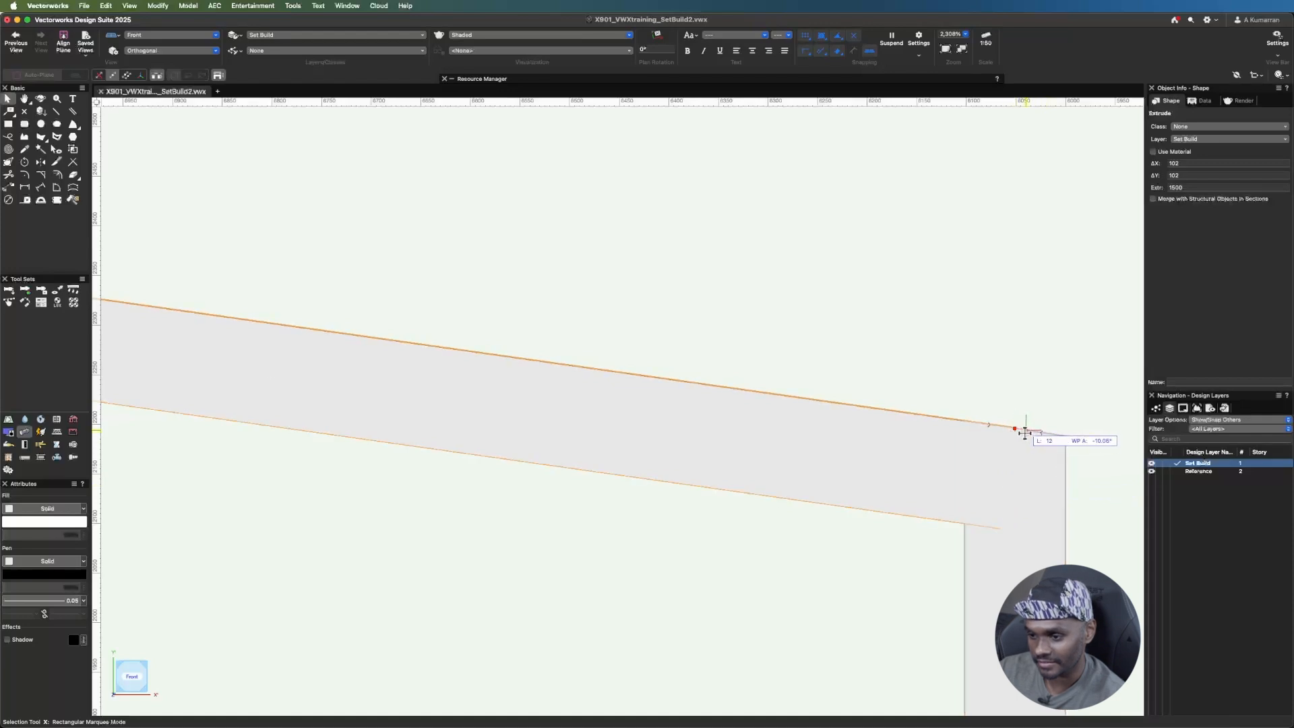
click(1116, 407)
scroll(1111, 456, down, 4)
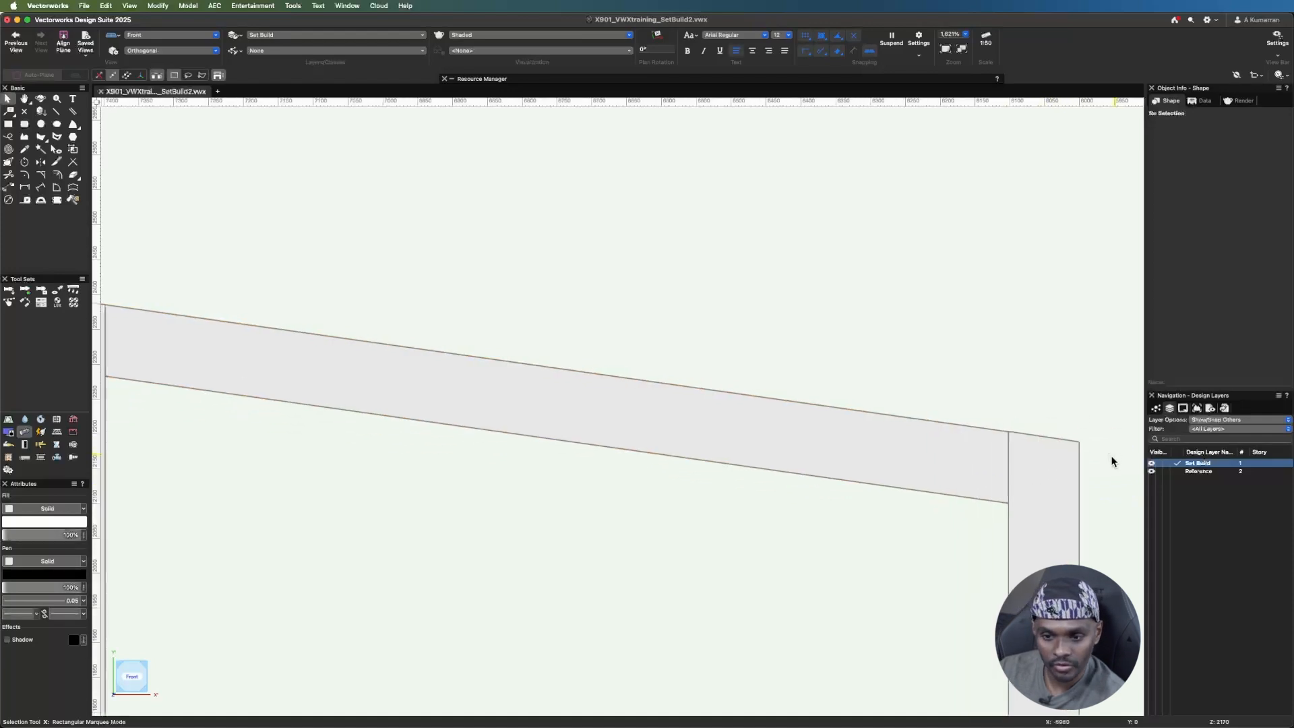
- Move the beam so its upper end corner meets the lower post's outer top corner, and deselect it
scroll(1112, 455, up, 8)
click(638, 440)
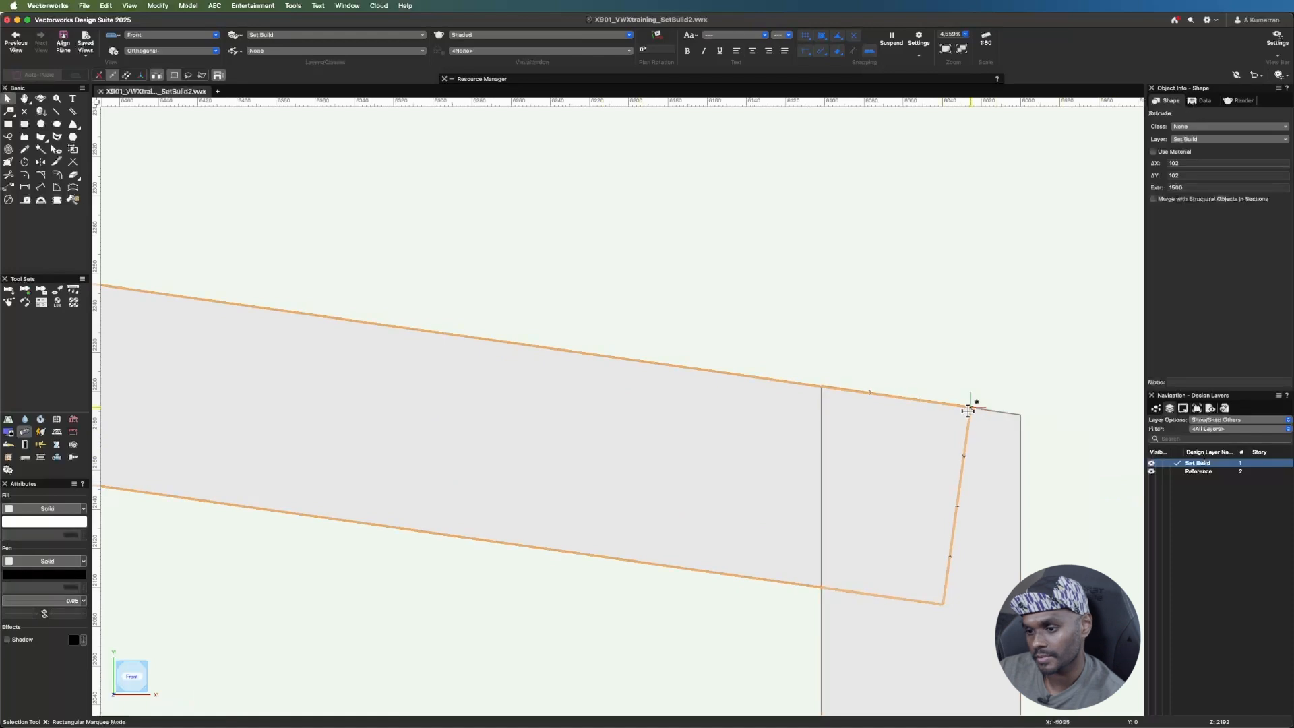
drag(970, 407, 1020, 414)
click(1041, 434)
scroll(1040, 445, down, 4)
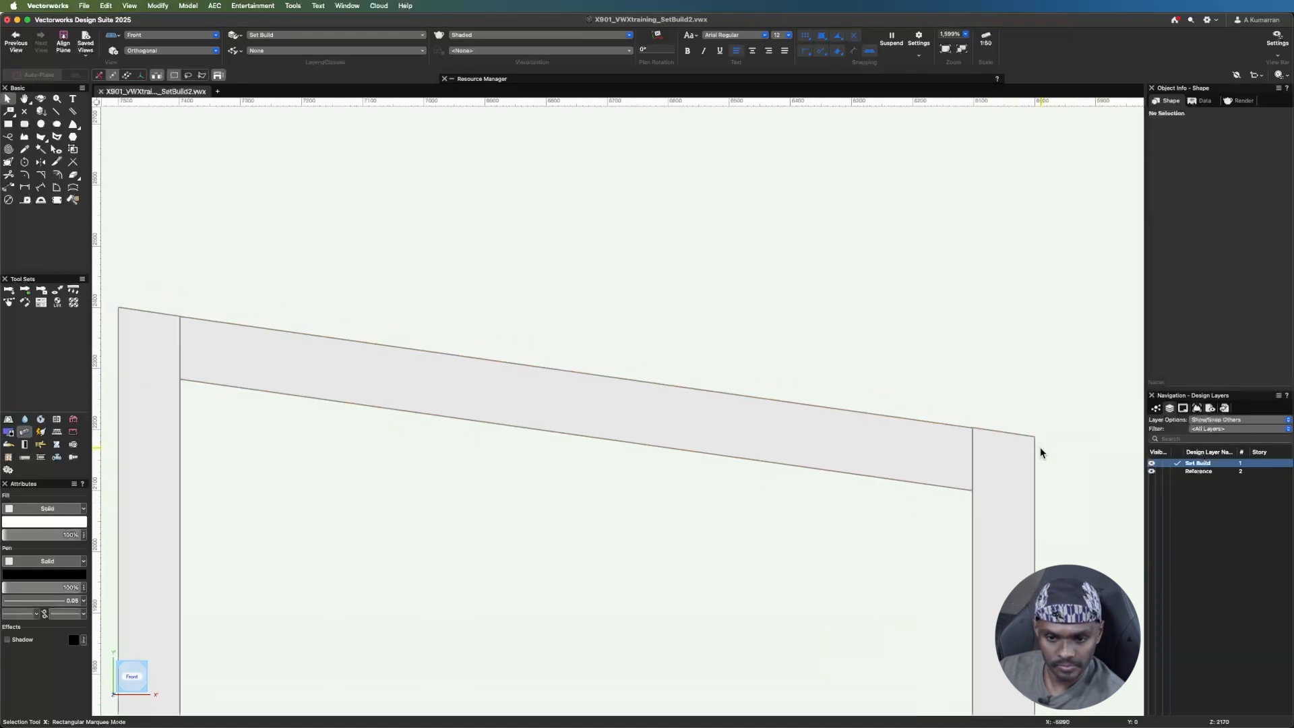
scroll(1041, 447, down, 1)
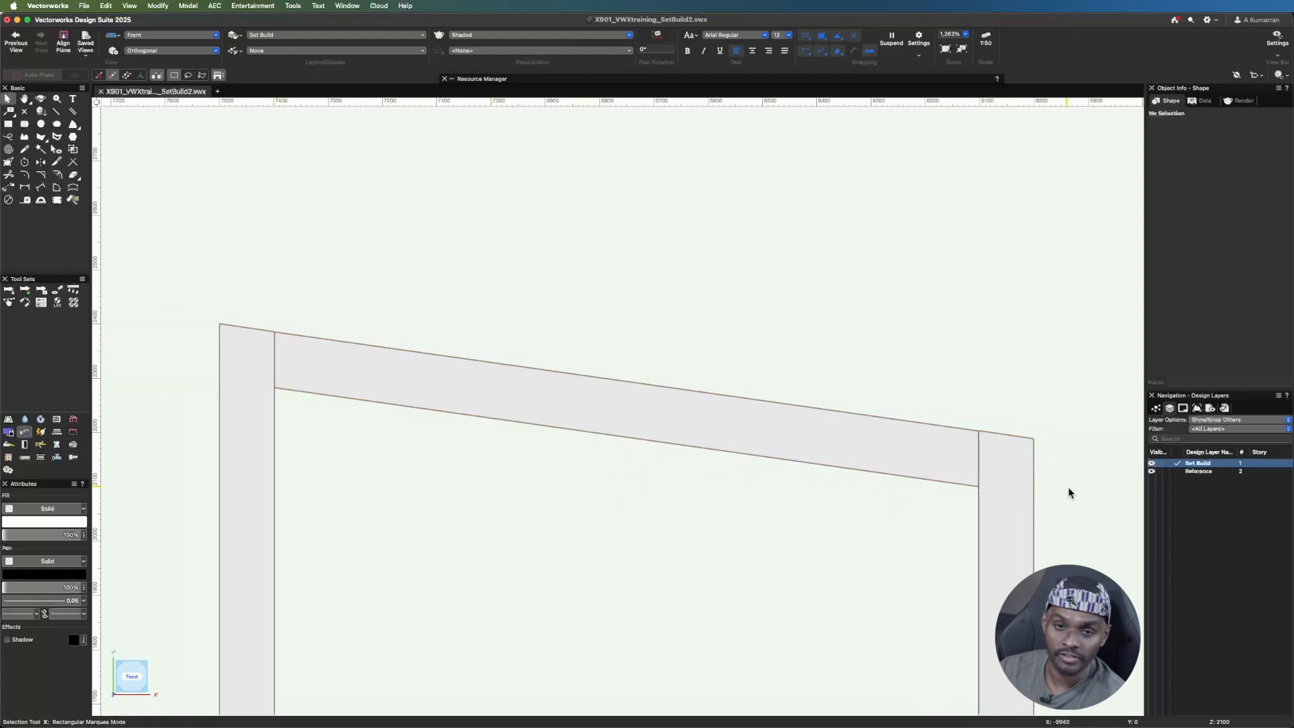
- In the Left Isometric view, subtract the lower post from the sloped beam, retaining the subtracting object
click(180, 37)
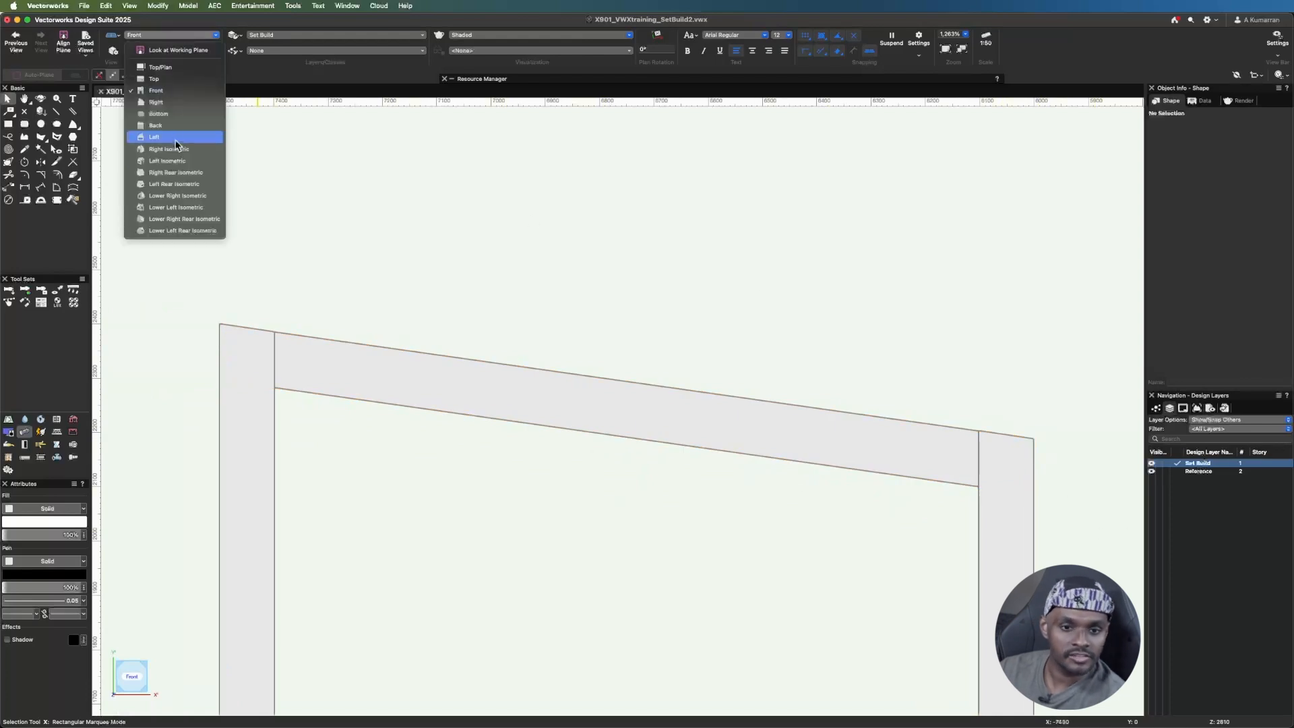
click(173, 162)
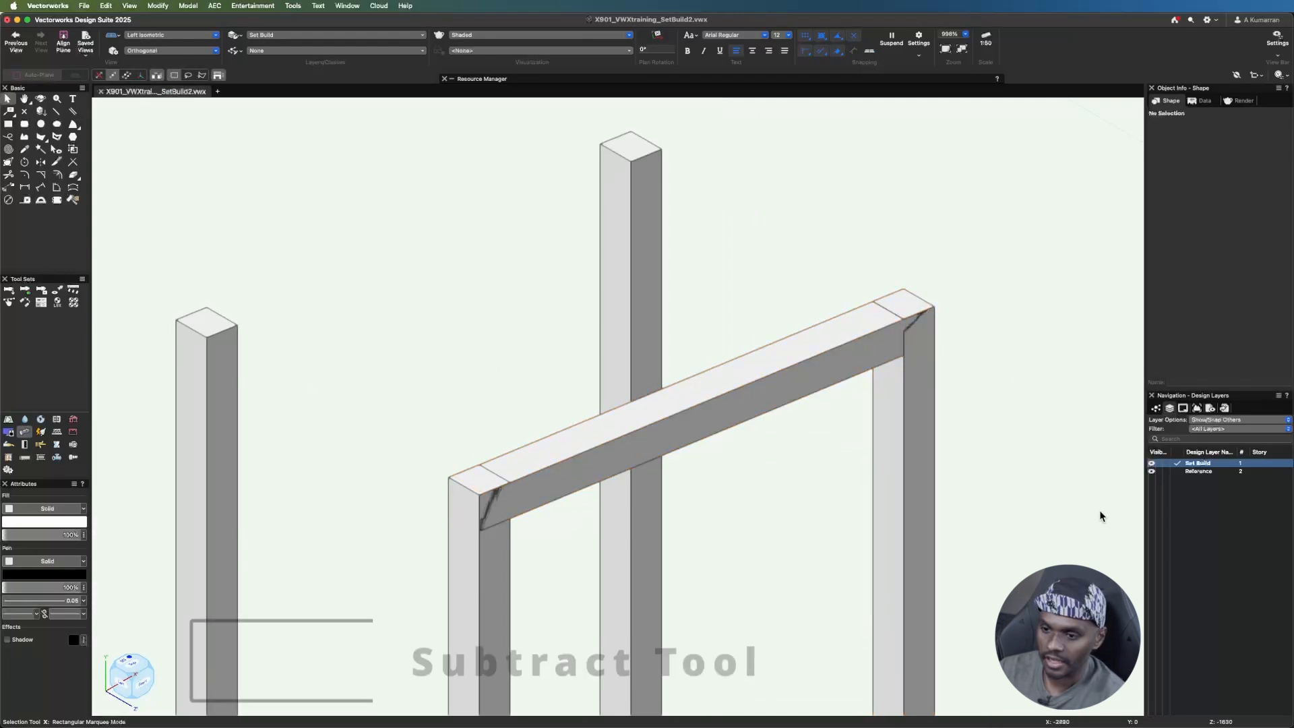
click(909, 437)
shift+click(817, 379)
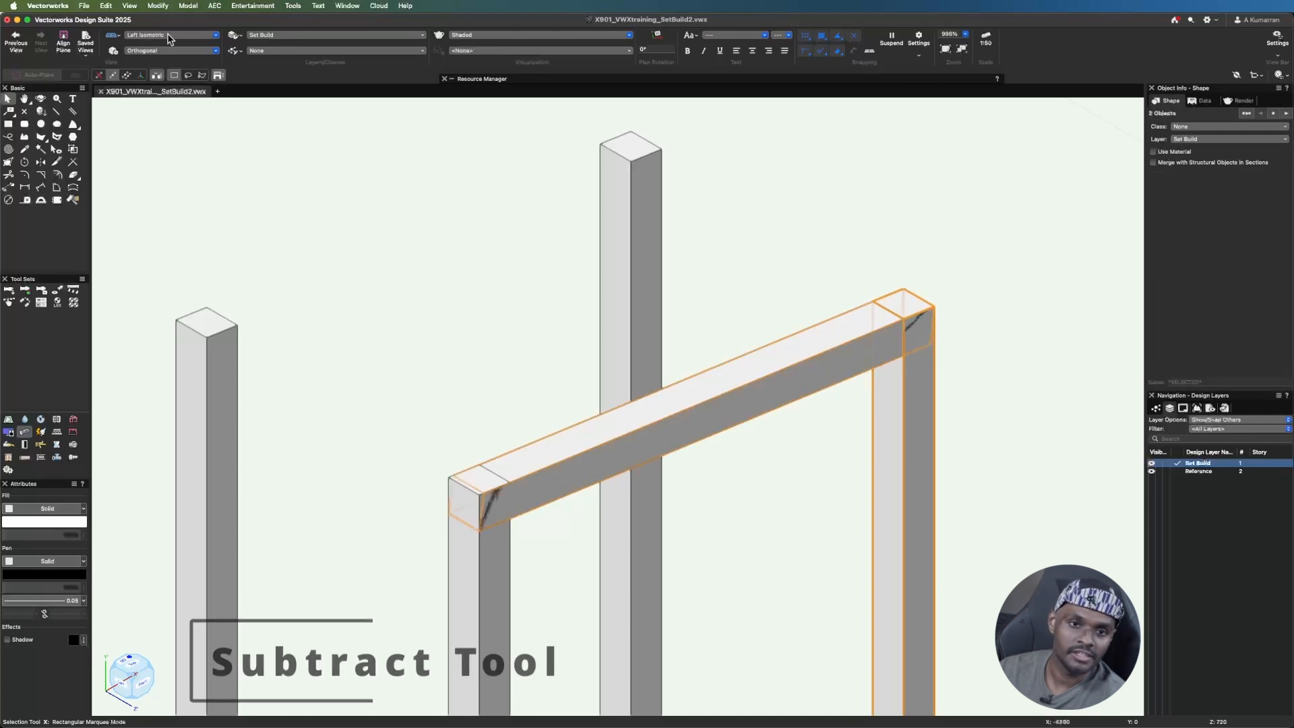
click(188, 5)
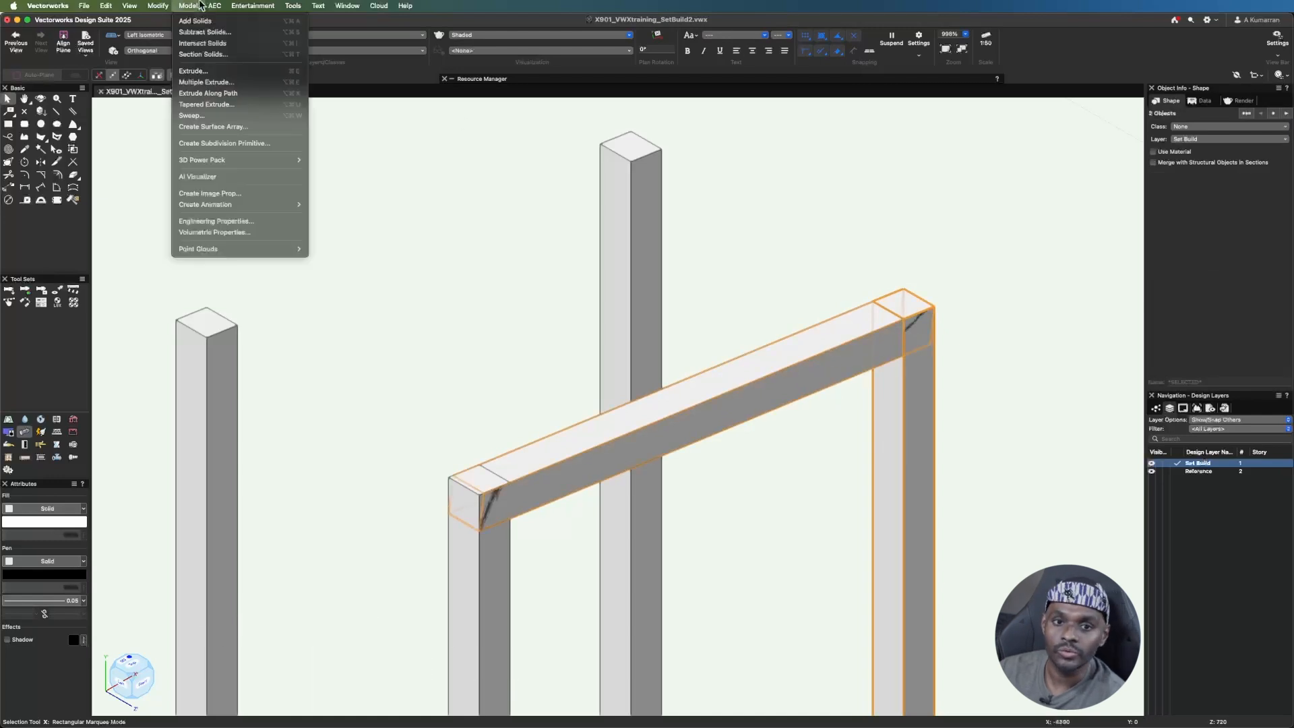
click(201, 42)
drag(1287, 177, 893, 132)
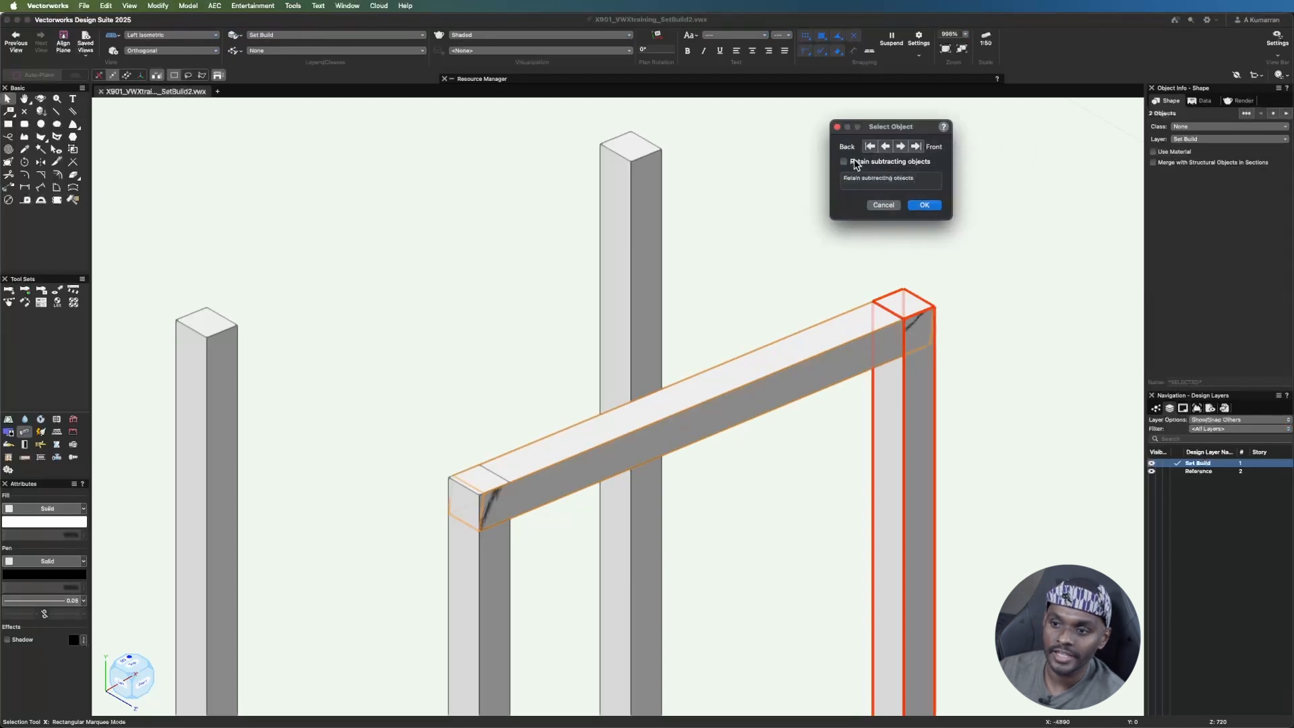
click(901, 146)
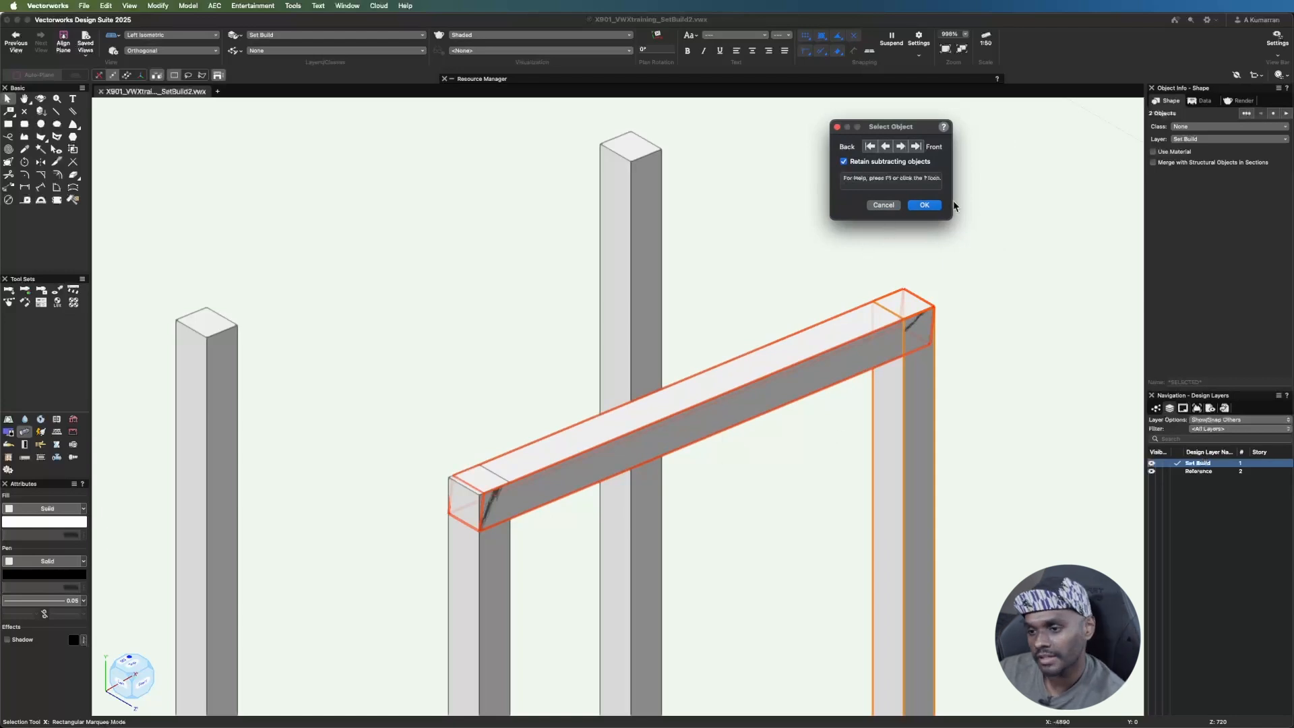
click(923, 205)
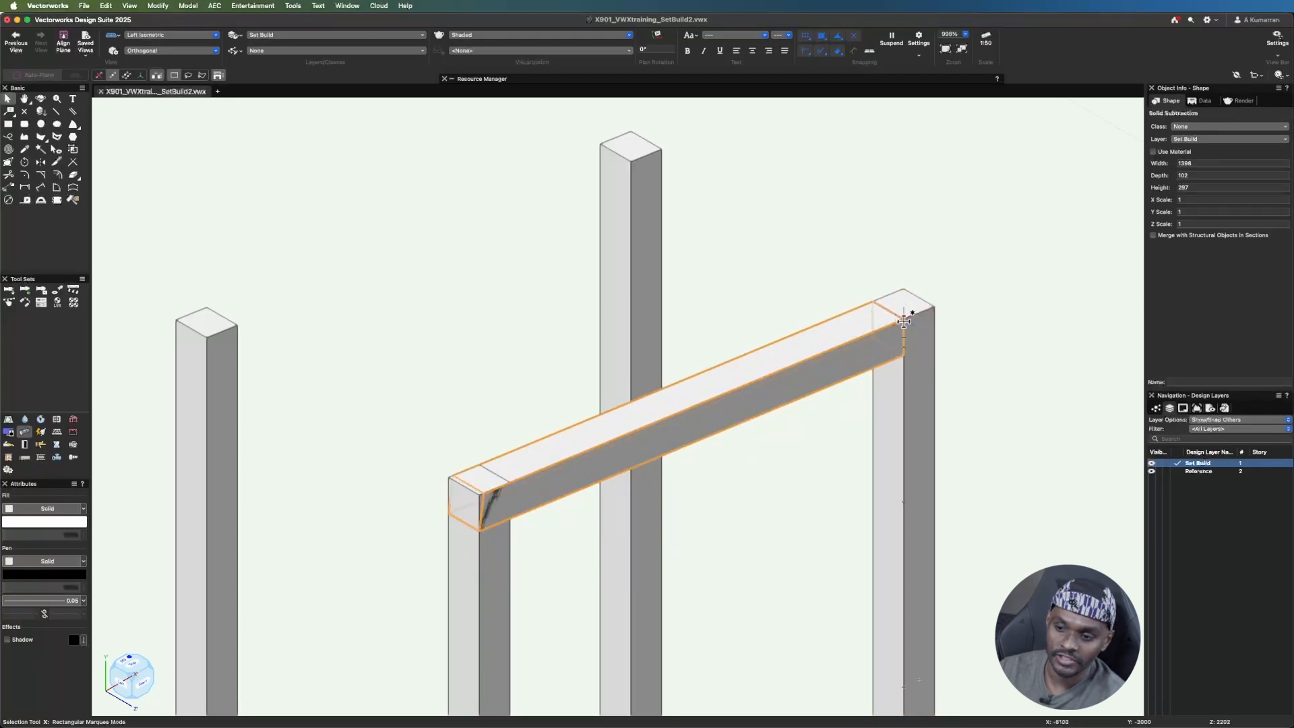
click(544, 609)
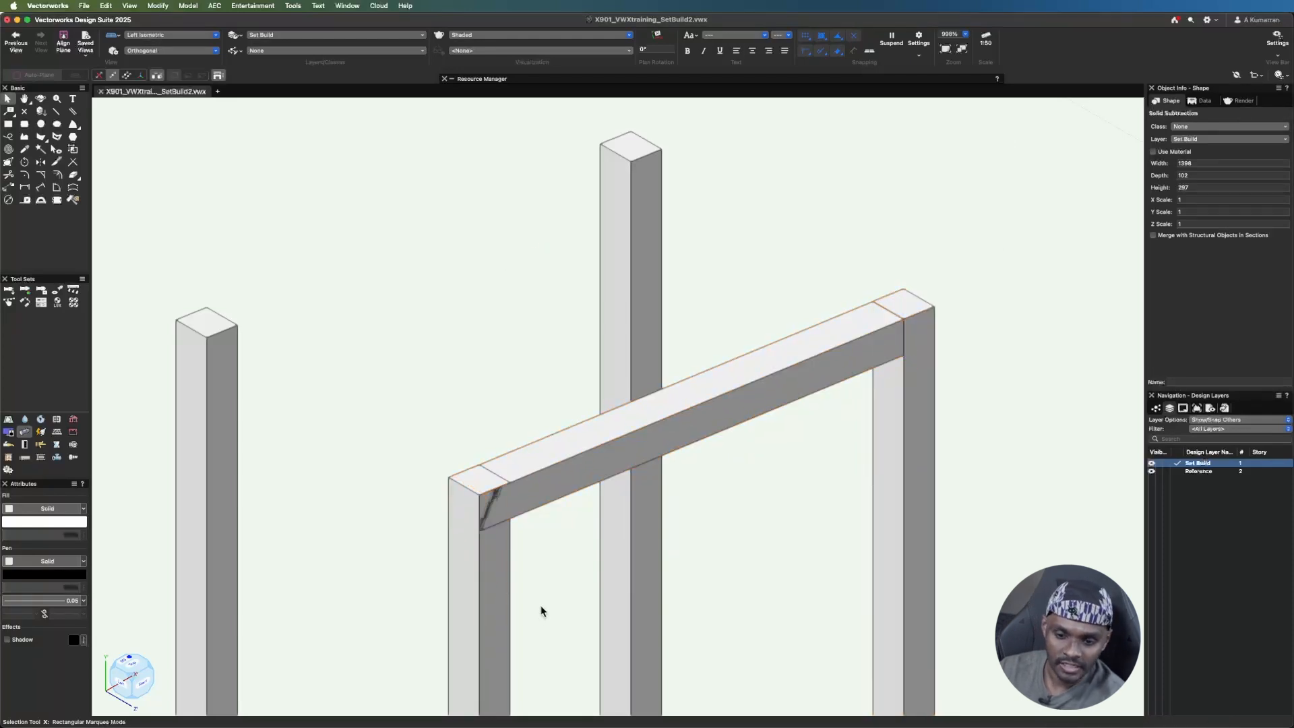
- Subtract the taller post from the sloped beam's other end, retaining the subtracting object, and clear the selection
click(535, 499)
shift+click(536, 499)
click(114, 6)
click(159, 6)
click(185, 6)
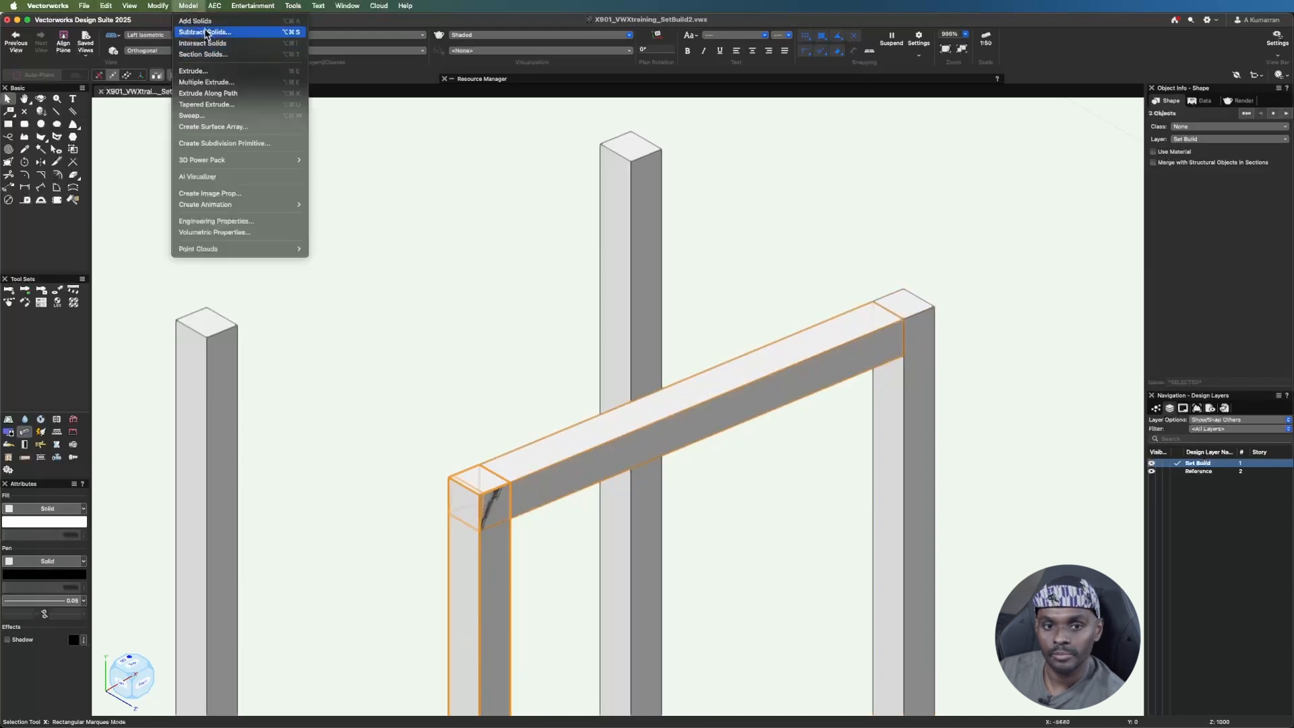
click(205, 31)
drag(1259, 175, 897, 153)
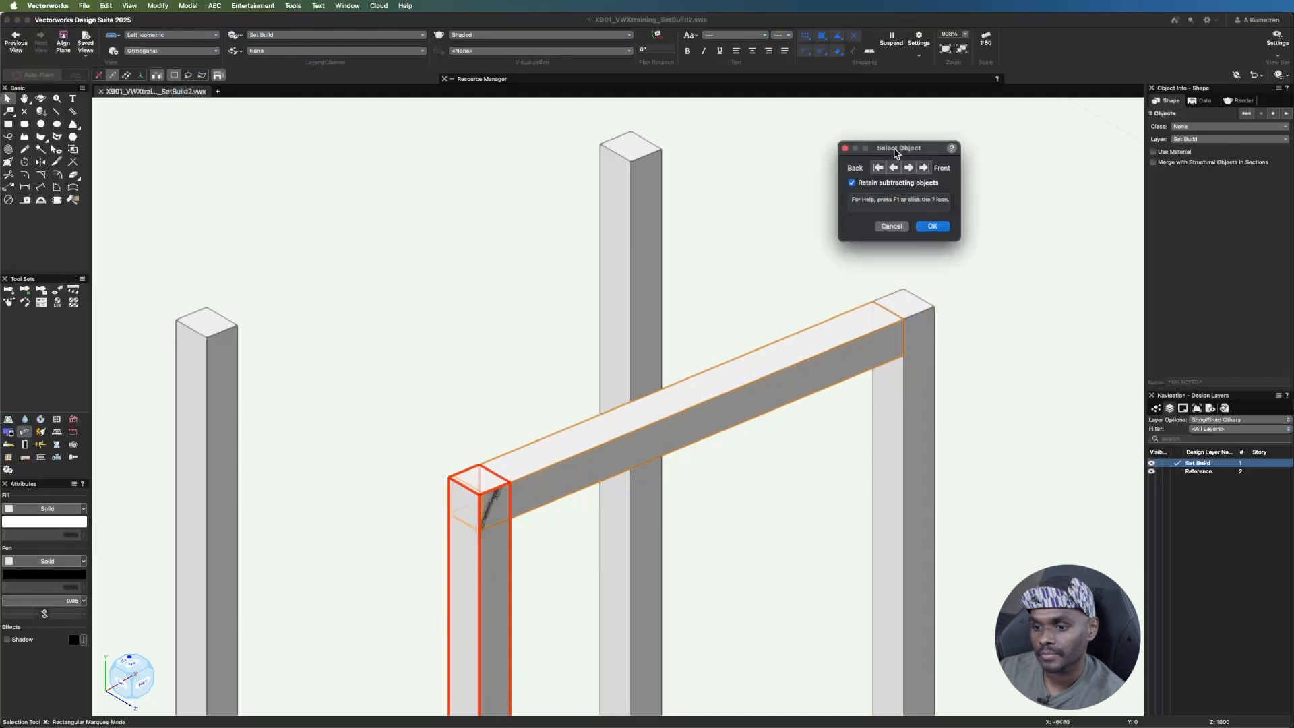
click(908, 170)
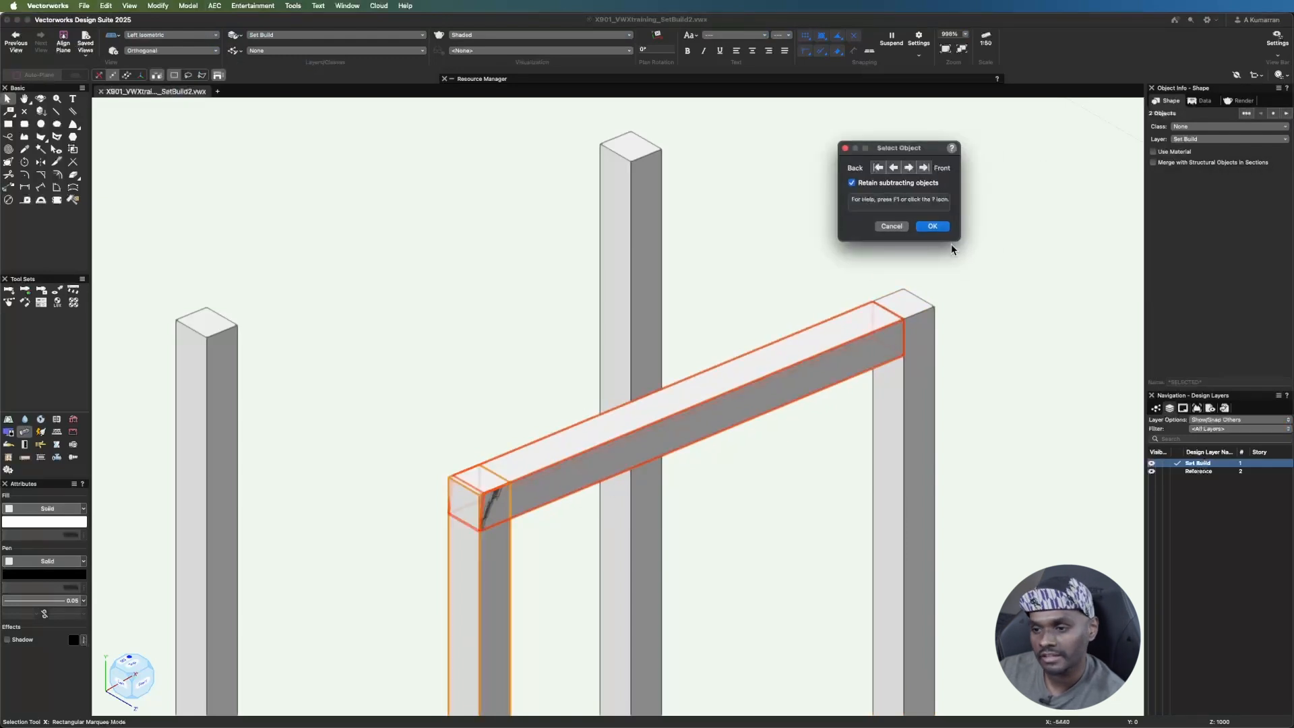
click(932, 227)
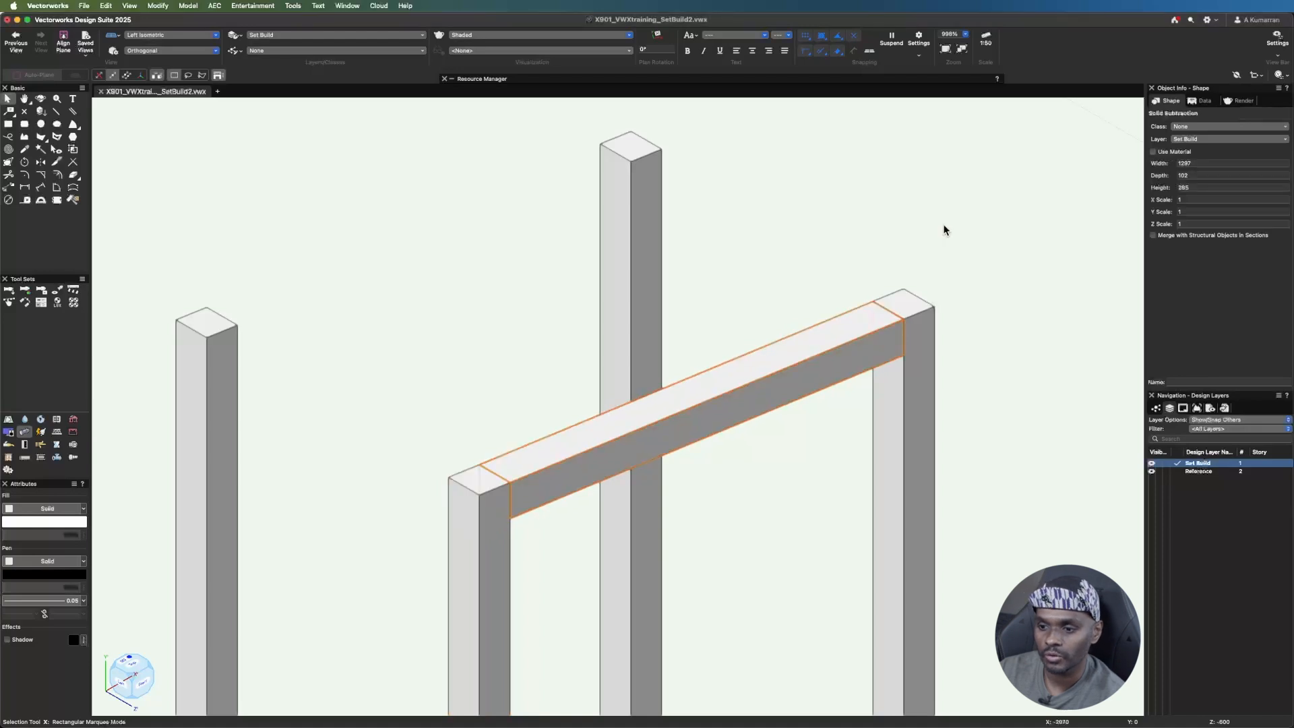
click(1033, 446)
- Duplicate the trimmed sloped beam onto the rear pair of posts, placing it from post corner to post corner
scroll(615, 444, up, 3)
scroll(330, 597, down, 6)
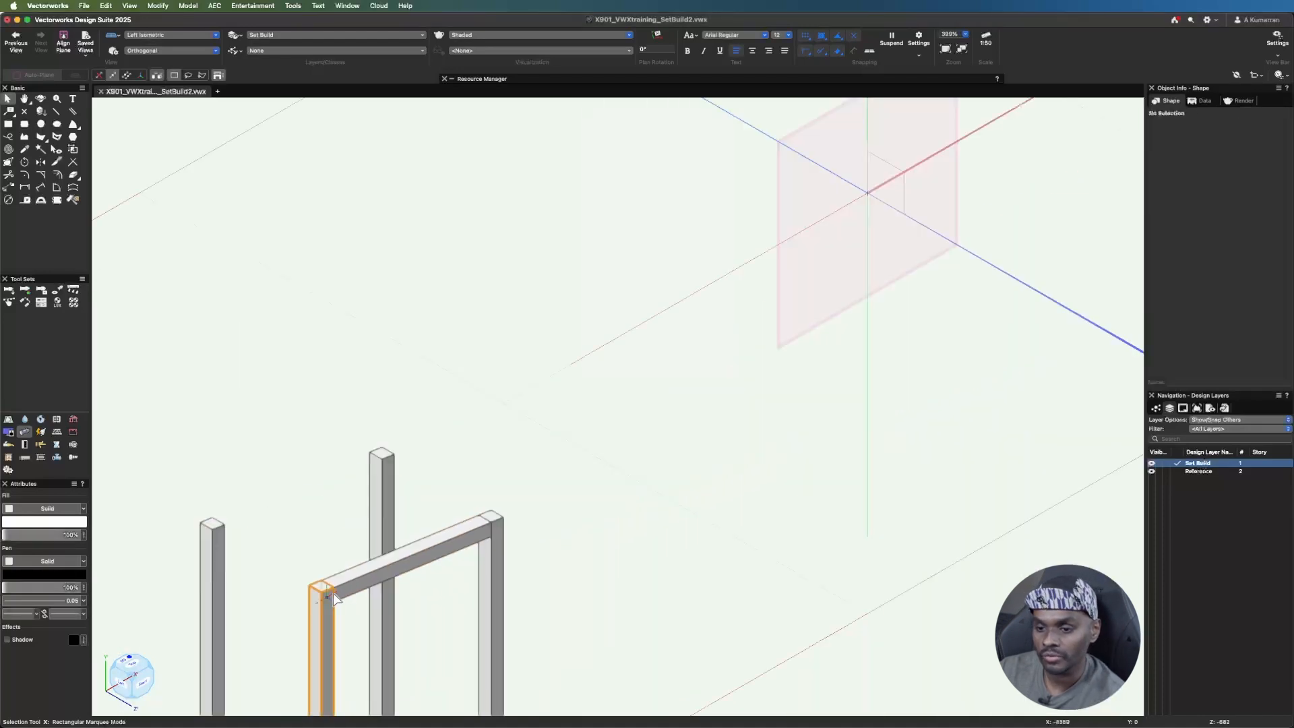
scroll(247, 559, up, 4)
click(697, 475)
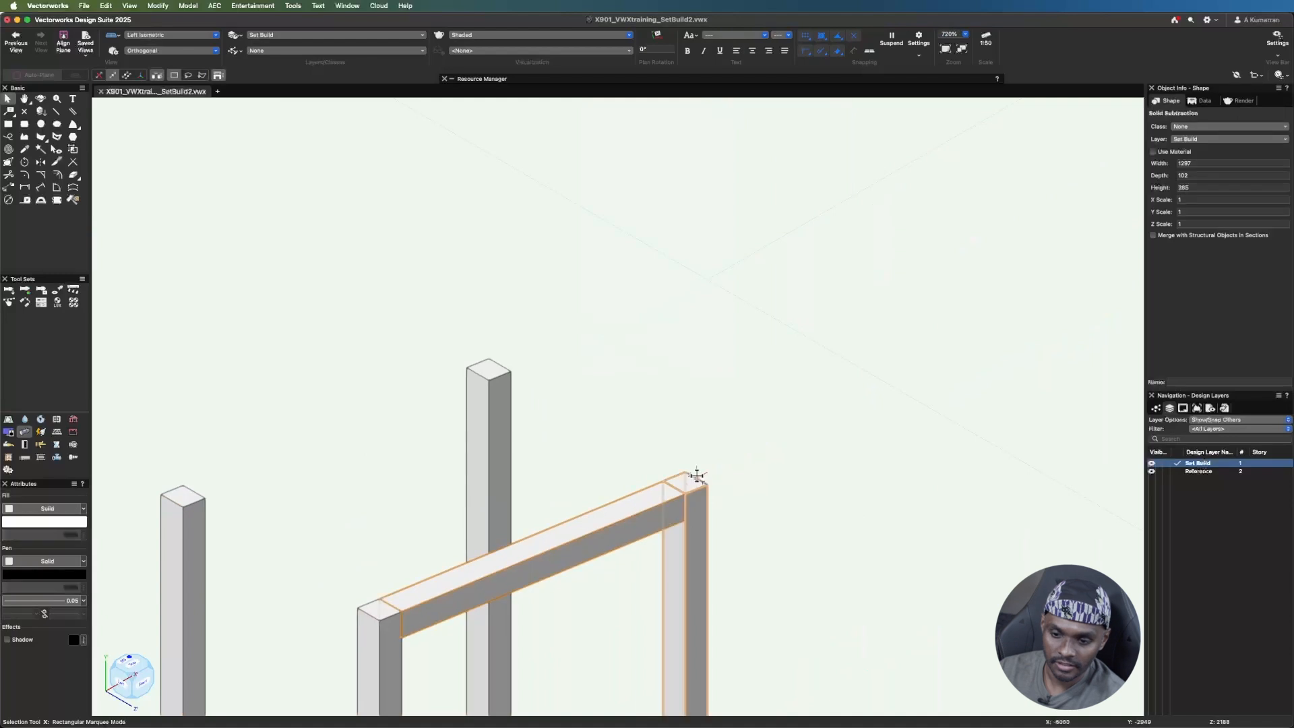
alt+drag(685, 494, 489, 381)
click(621, 401)
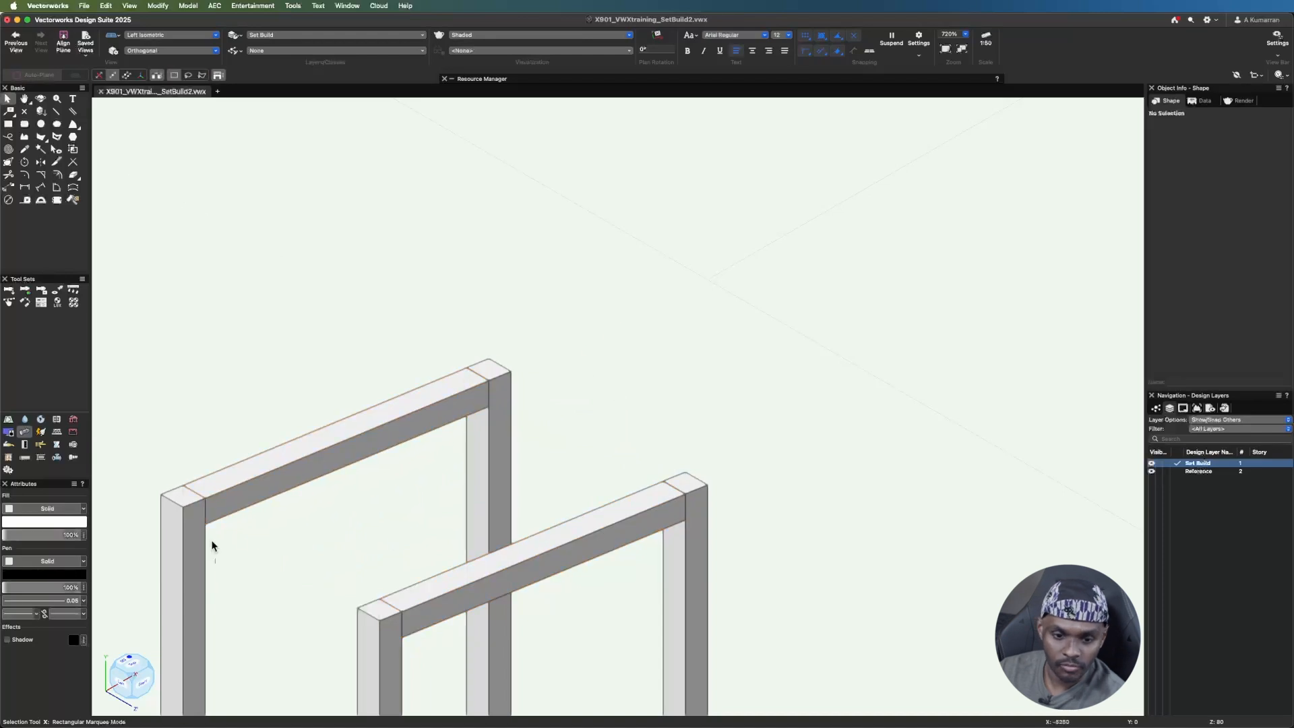
- Move the rear beam up slightly so its upper corner meets the inner top corner of the lower rear post
scroll(344, 514, up, 2)
scroll(714, 353, down, 2)
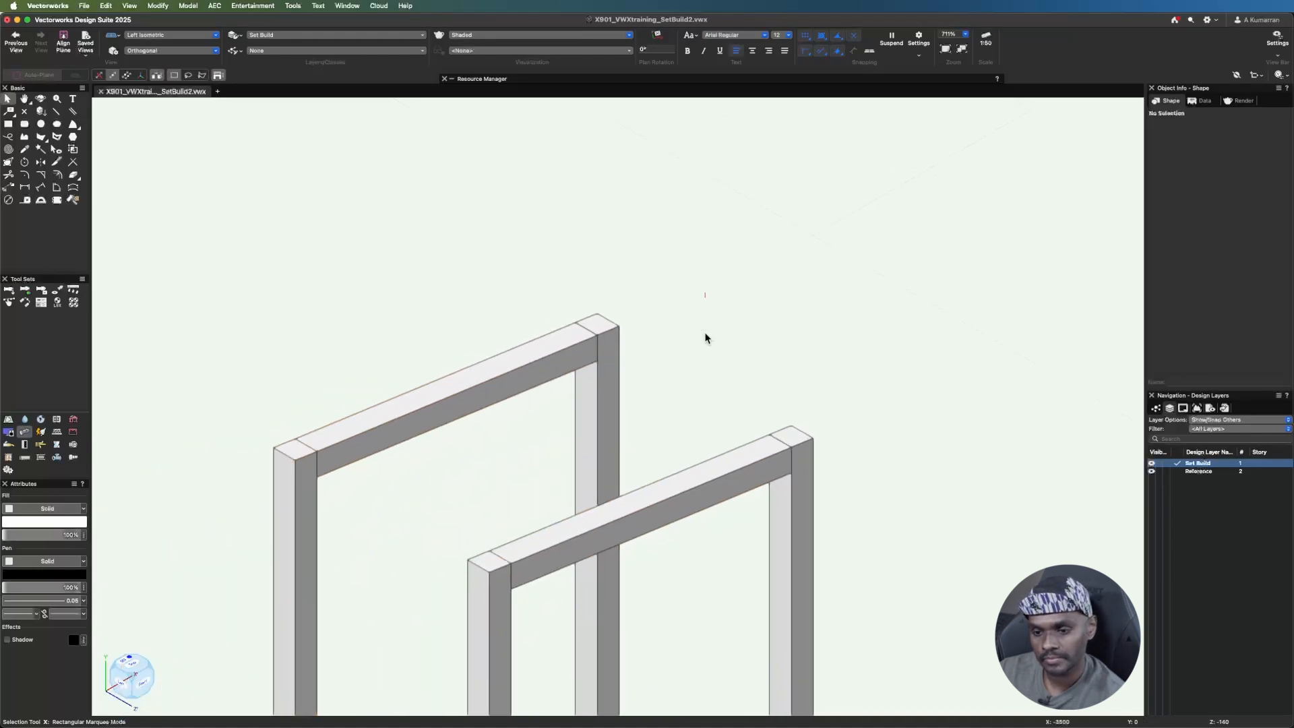
scroll(707, 345, up, 1)
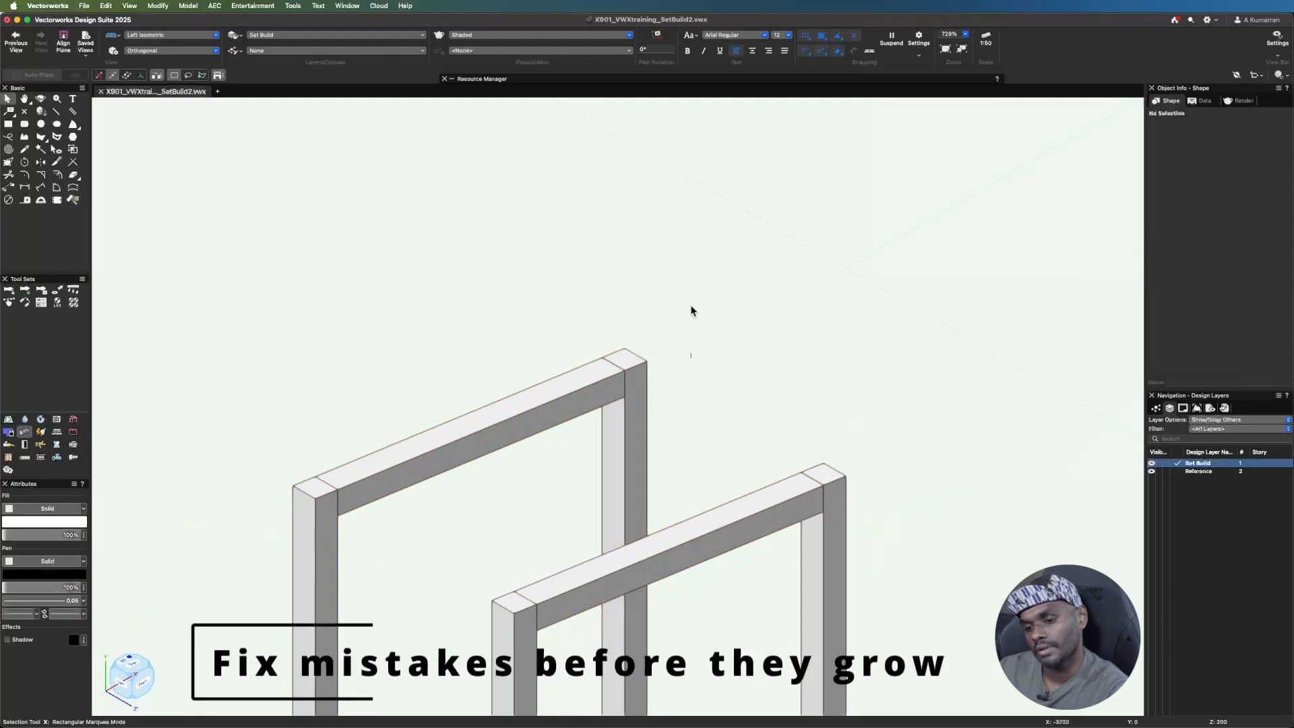
scroll(673, 355, up, 8)
scroll(638, 304, up, 2)
scroll(761, 342, down, 1)
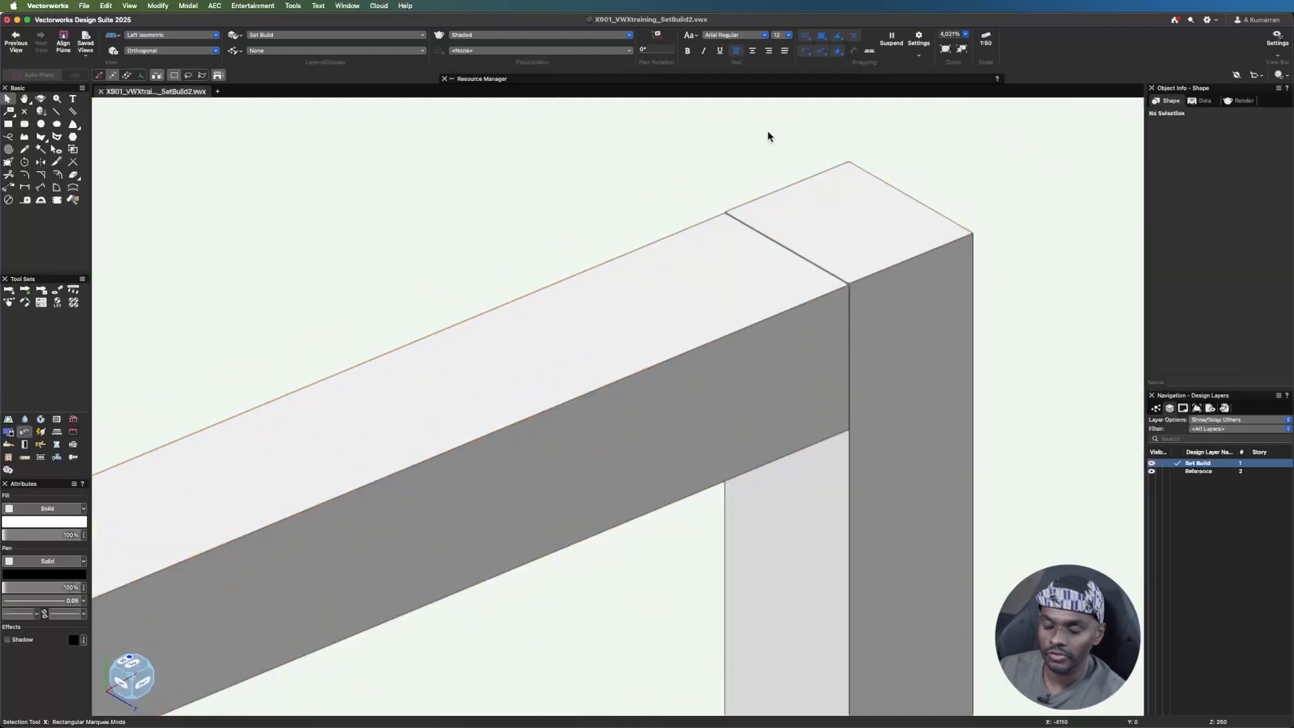
scroll(857, 249, up, 10)
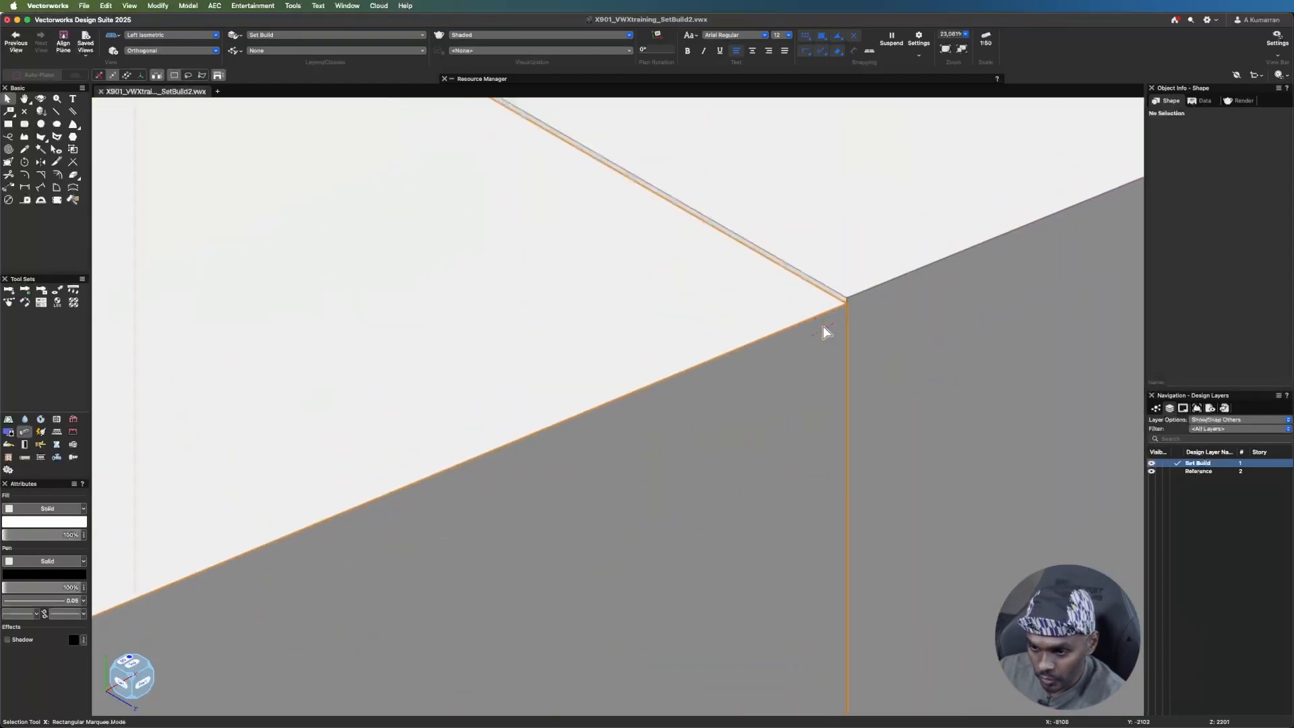
scroll(864, 308, up, 5)
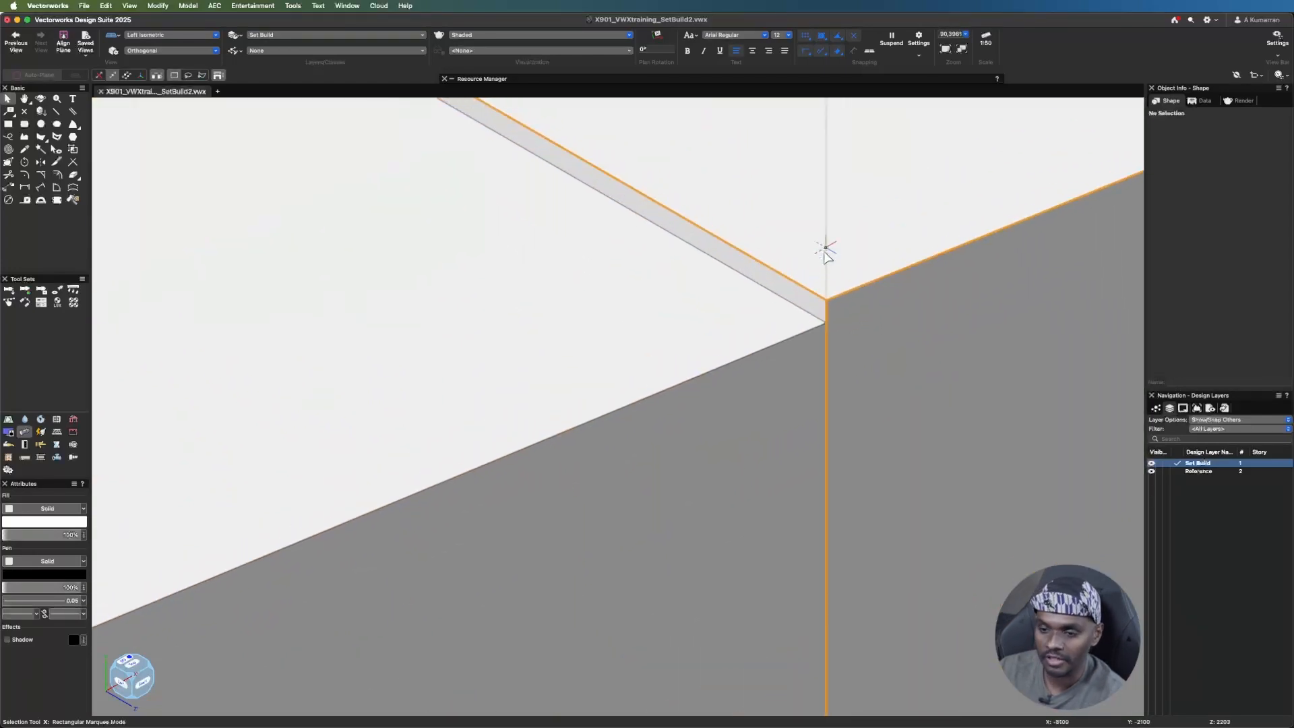
click(818, 333)
drag(823, 324, 825, 302)
scroll(705, 202, down, 15)
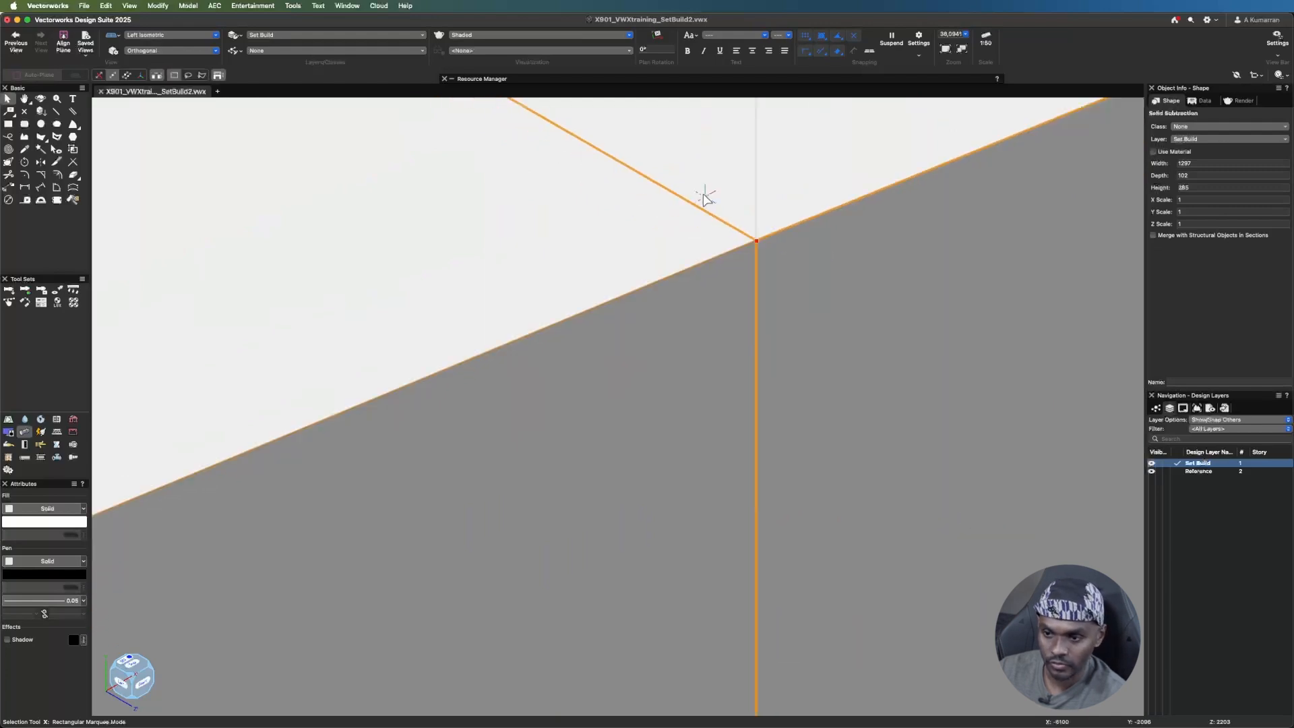
- Move the front beam up to the lower front post's inner top corner, and check its joint at the taller post
scroll(1095, 453, up, 12)
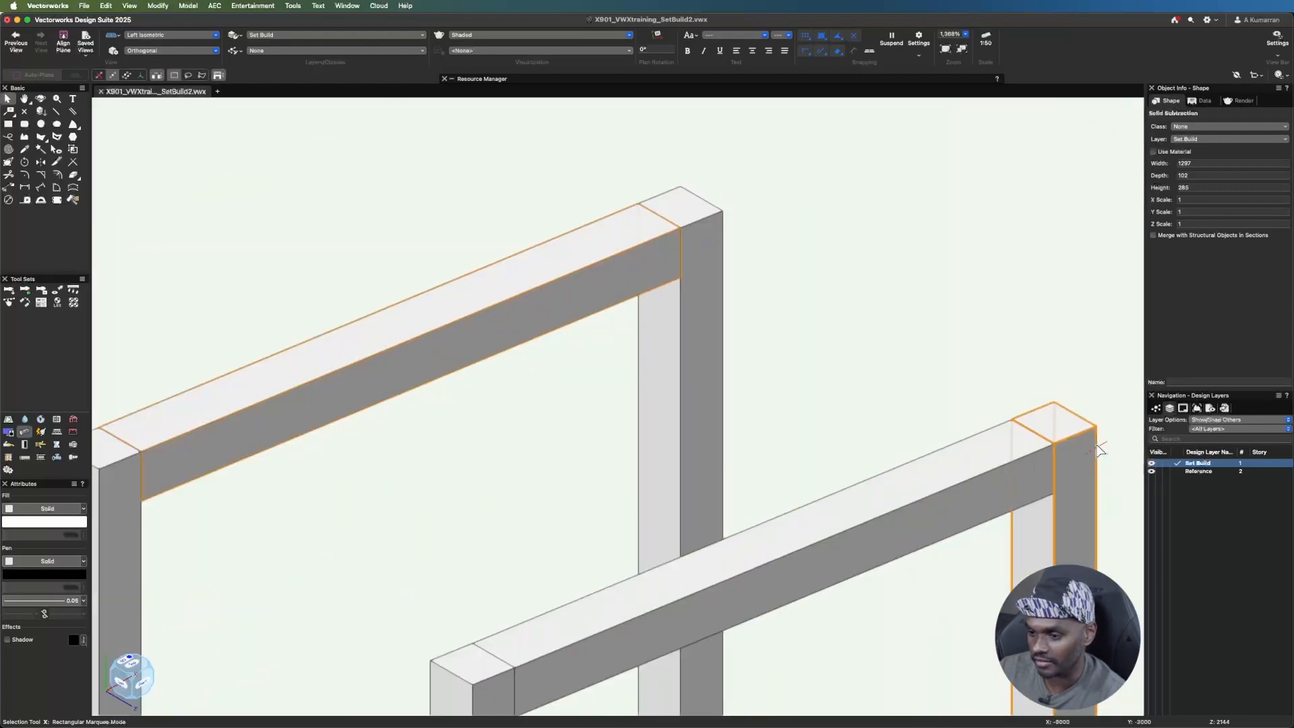
scroll(960, 477, up, 4)
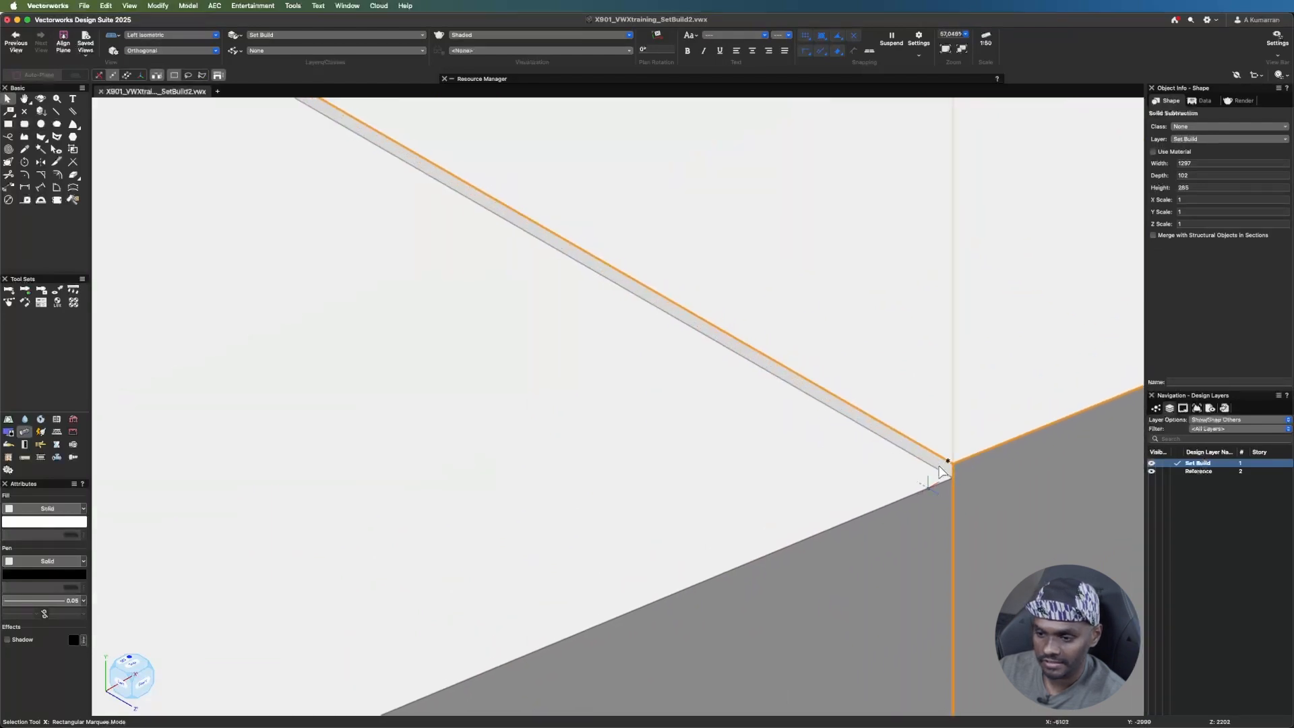
drag(950, 479, 951, 464)
scroll(932, 367, down, 15)
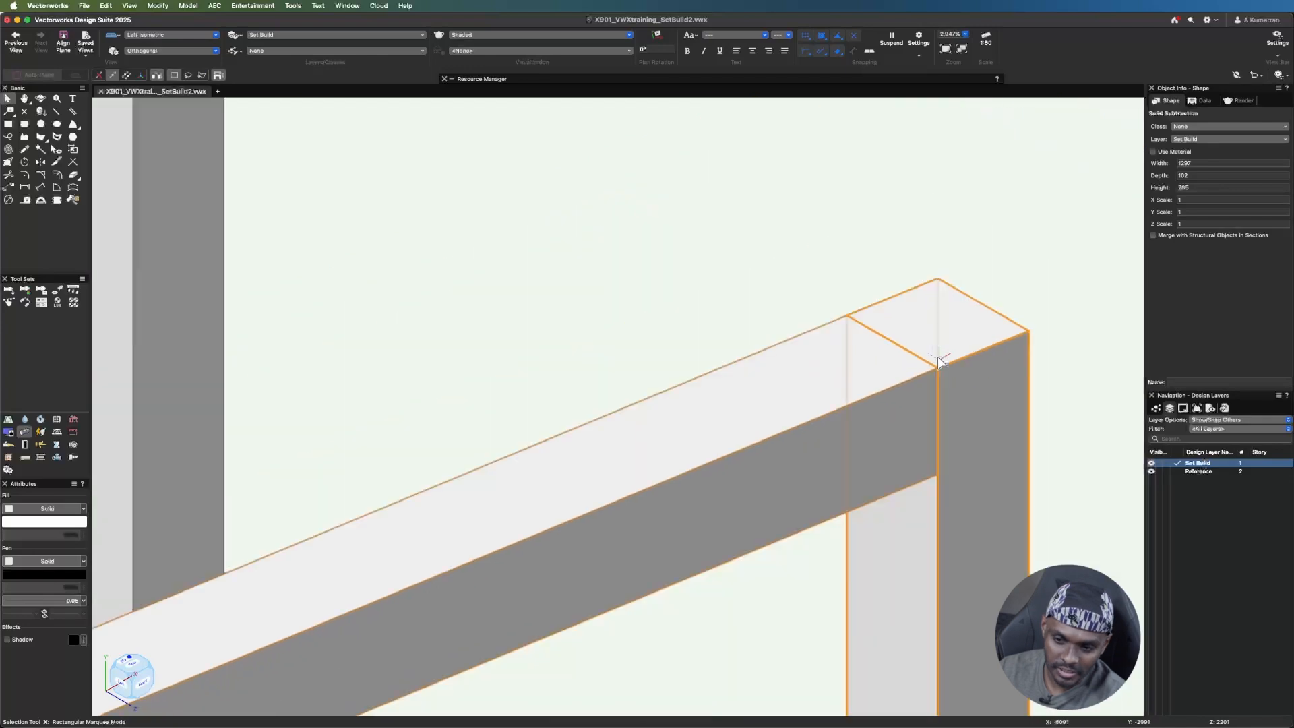
scroll(549, 505, up, 5)
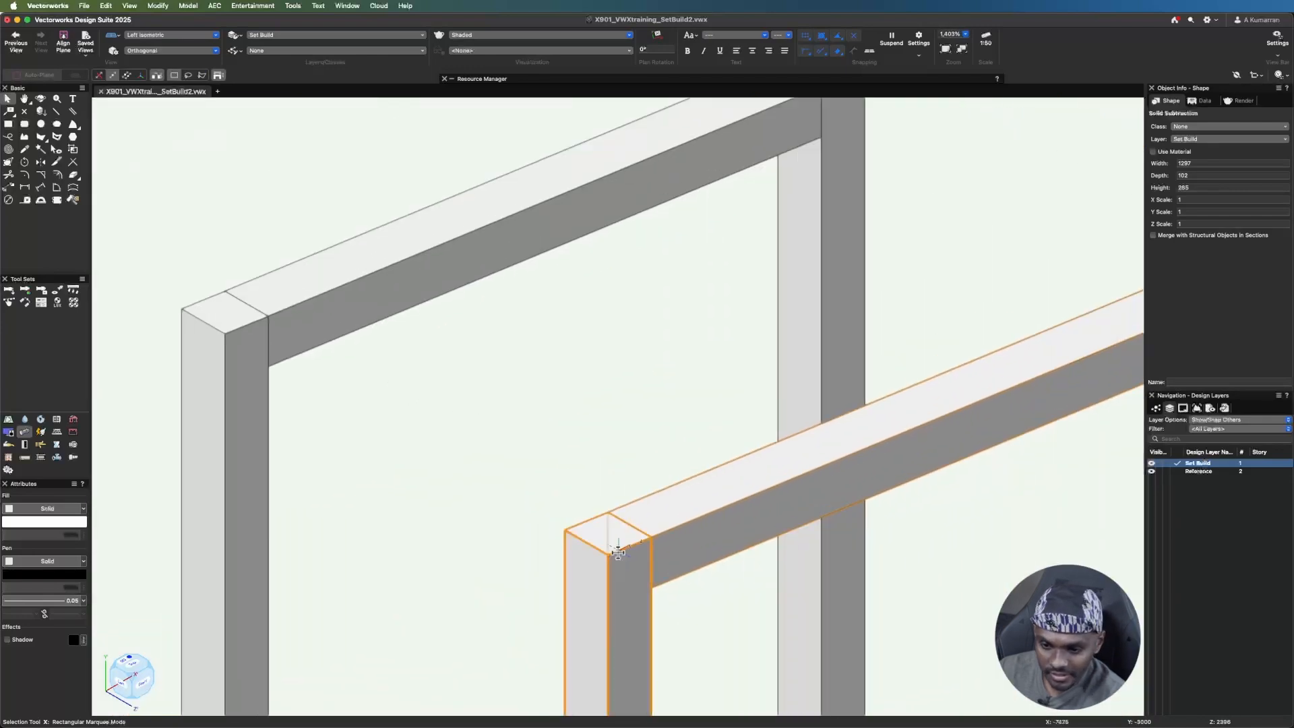
scroll(662, 537, up, 15)
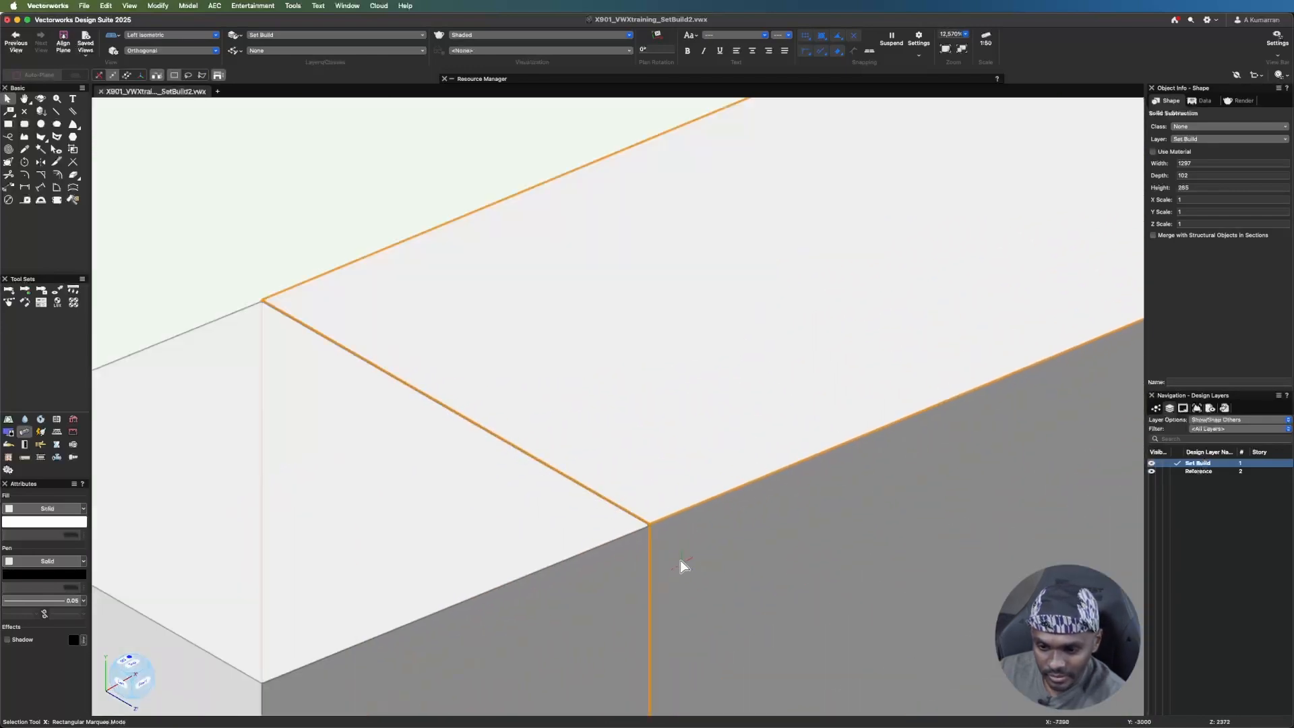
scroll(629, 524, up, 4)
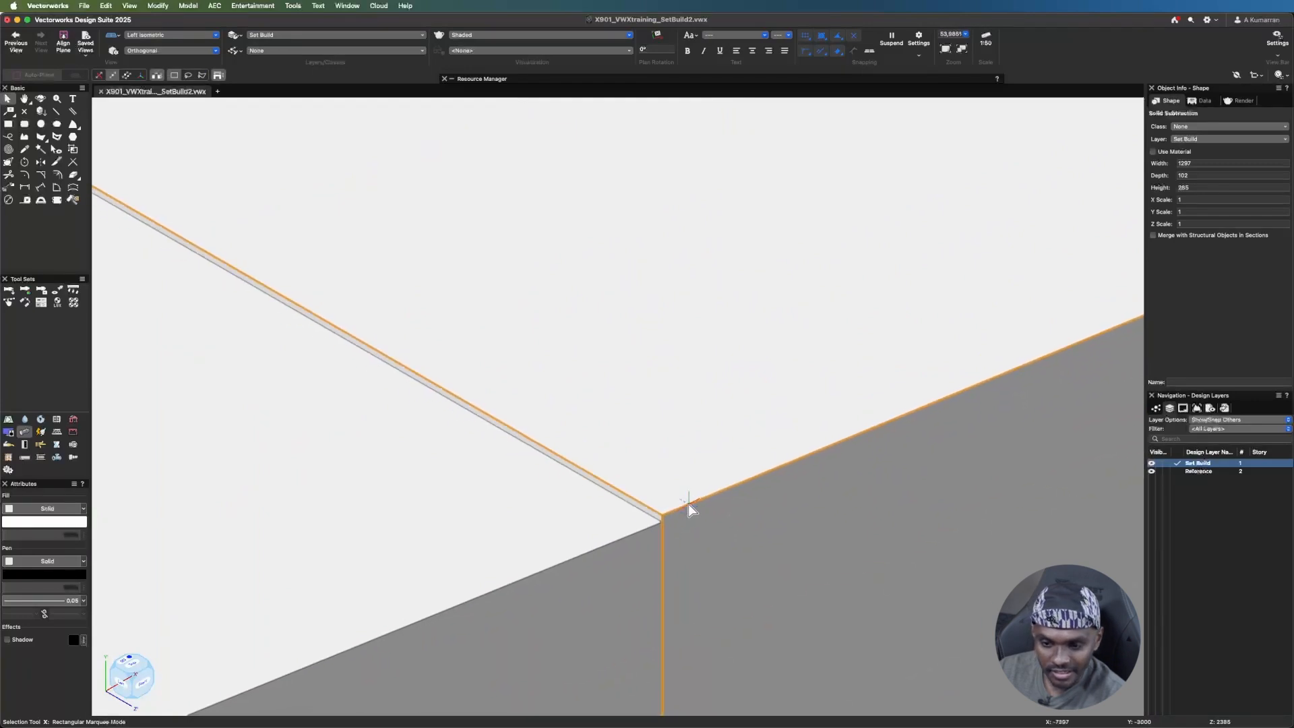
scroll(669, 505, down, 7)
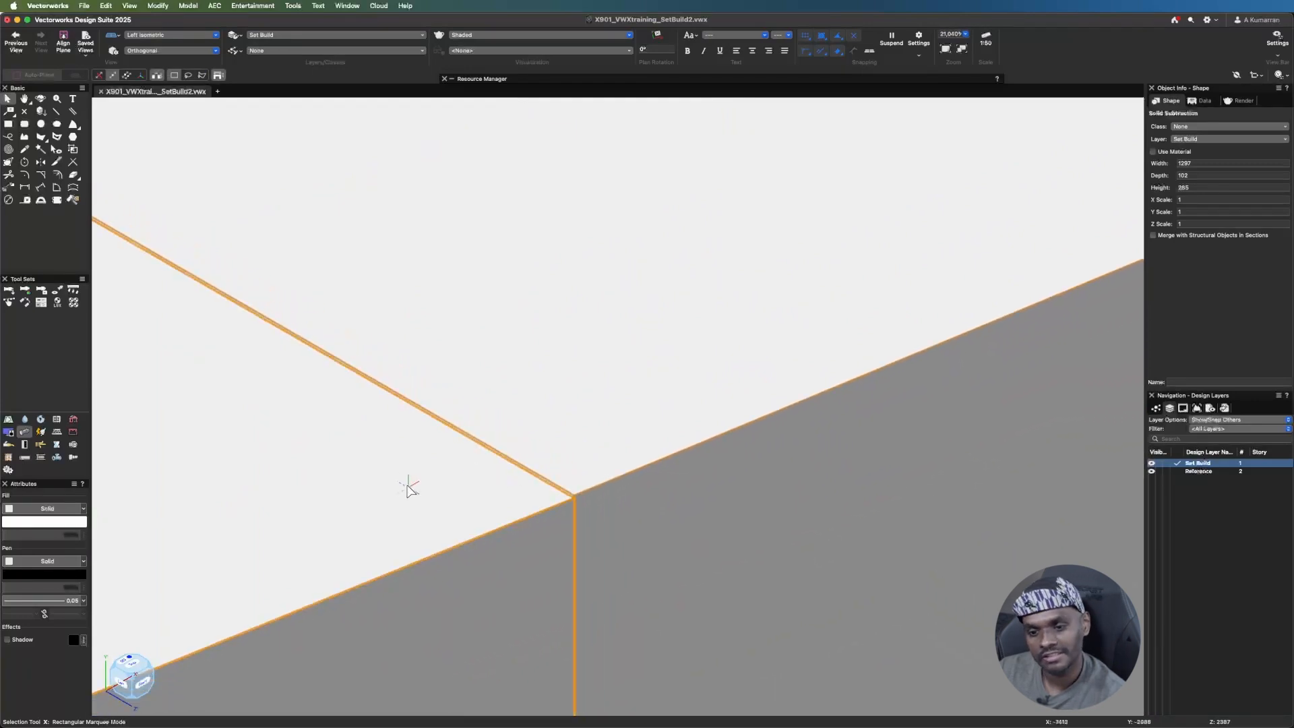
- Delete the duplicated sloped beam from the rear pair of posts
click(161, 35)
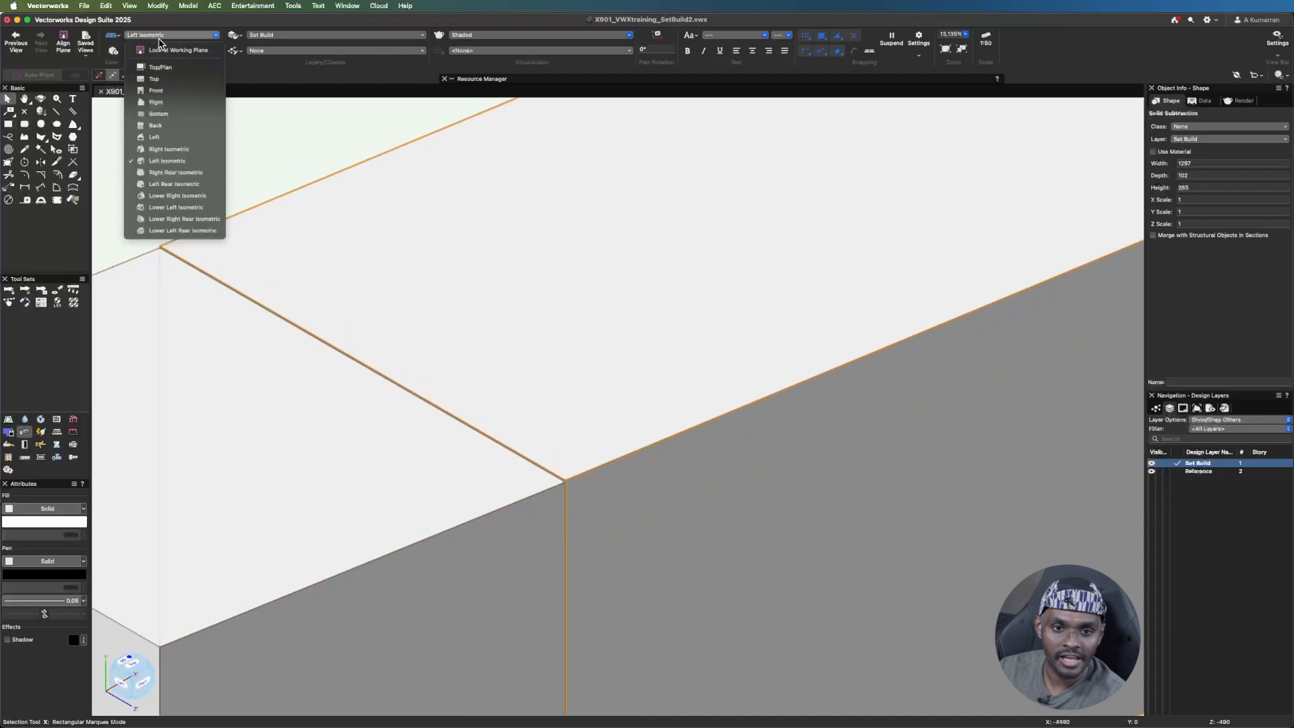
click(329, 145)
scroll(431, 377, down, 15)
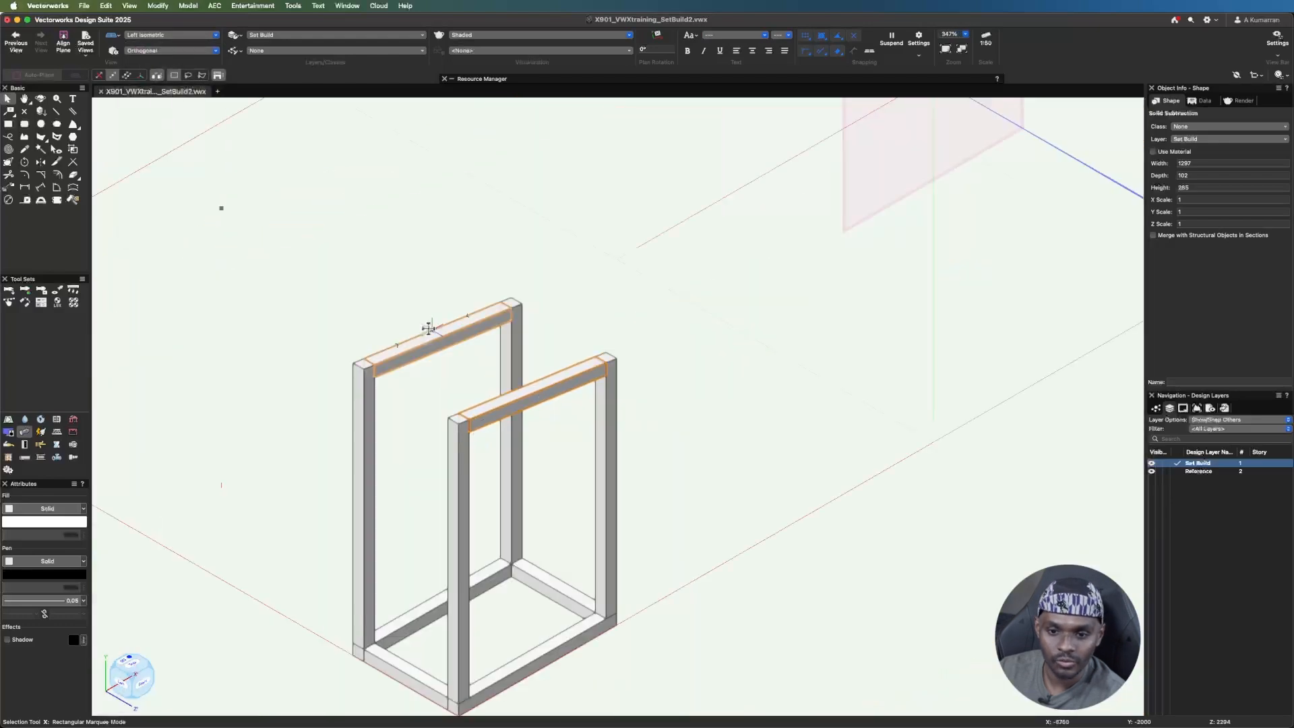
key(BackSpace)
scroll(513, 412, up, 5)
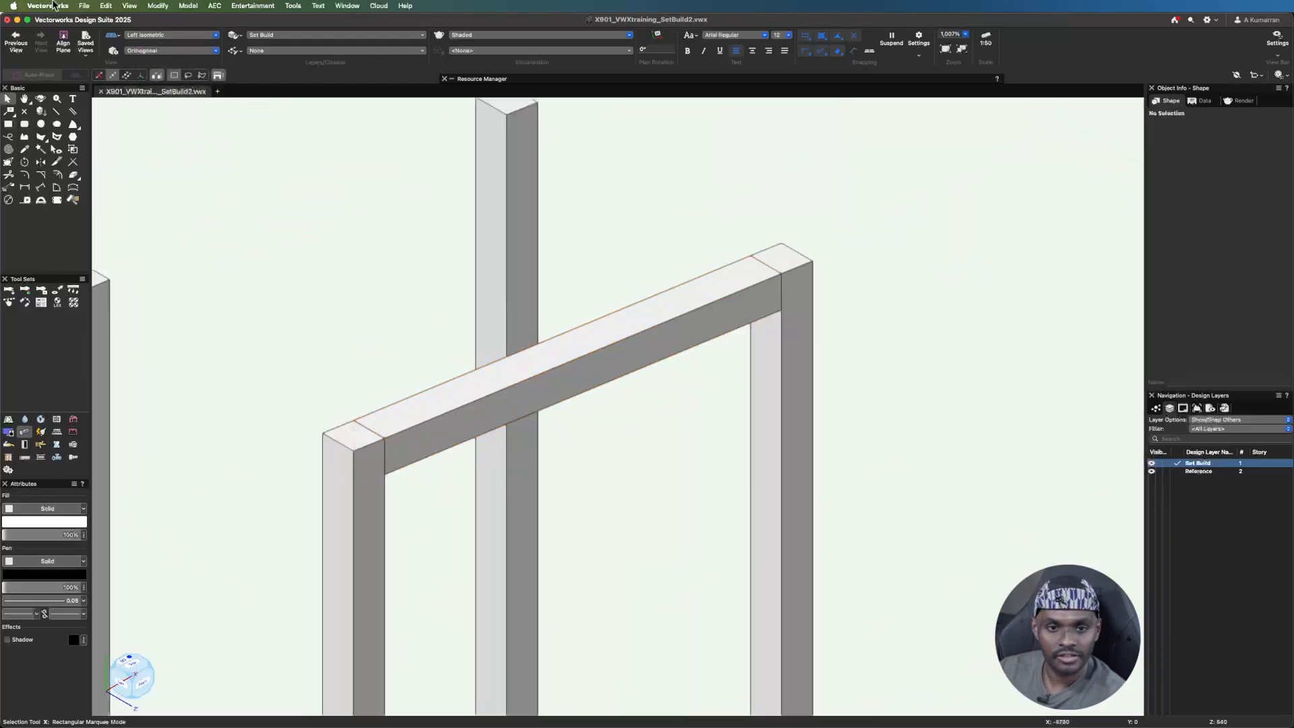
- In the front view, rotate the front sloped beam slightly about its upper corner at the lower post, aligning it with the taller post's sloped top
click(160, 37)
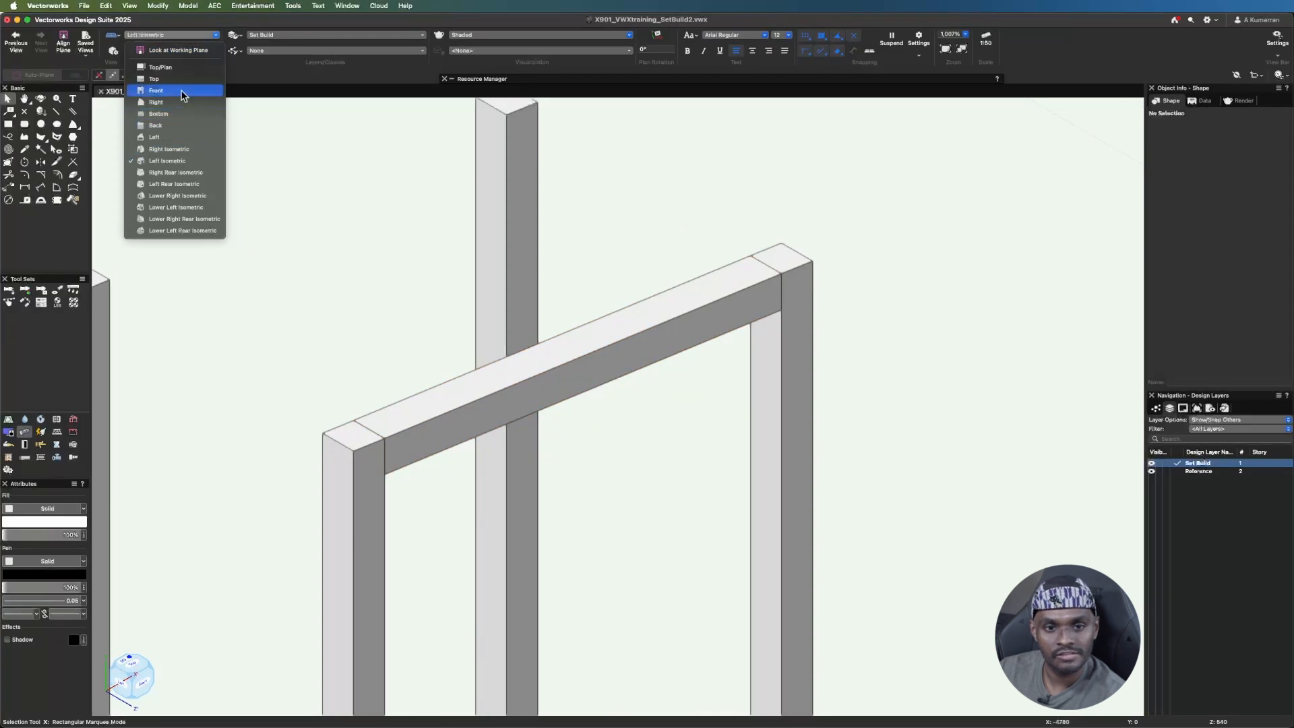
click(362, 150)
key(2)
scroll(674, 471, down, 10)
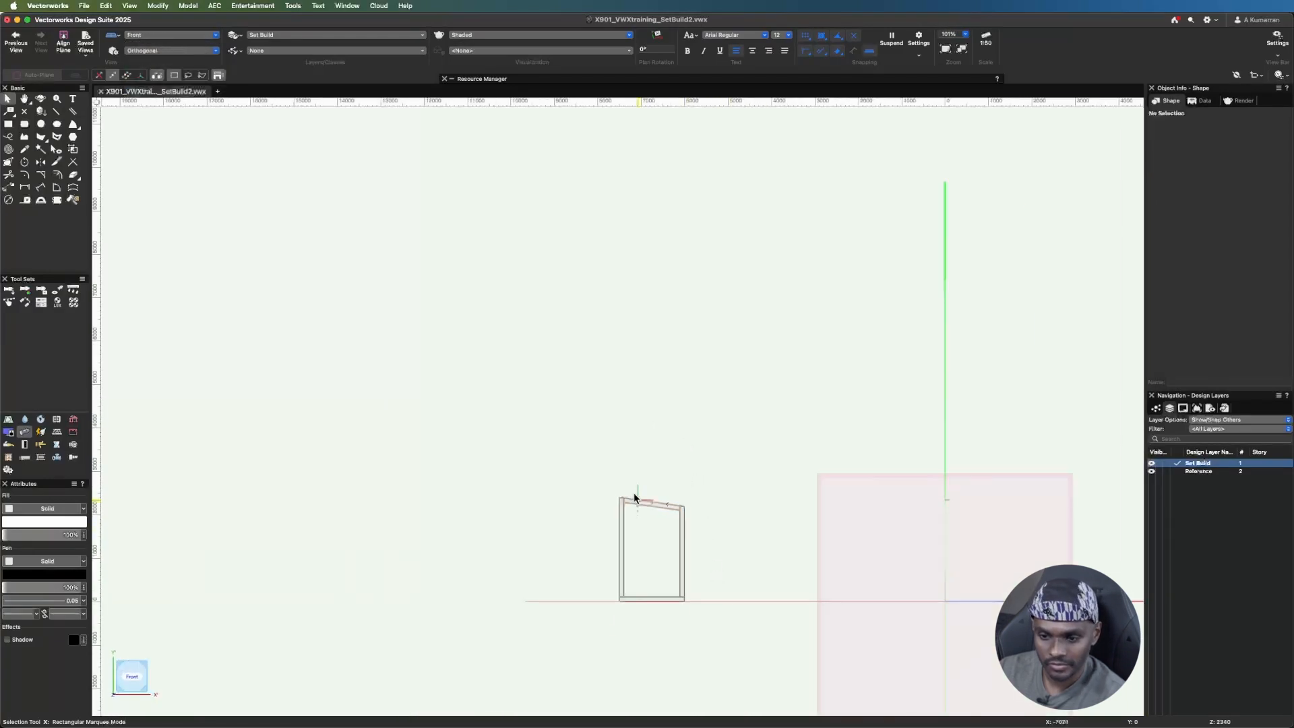
scroll(634, 498, up, 12)
click(896, 557)
scroll(1084, 564, down, 2)
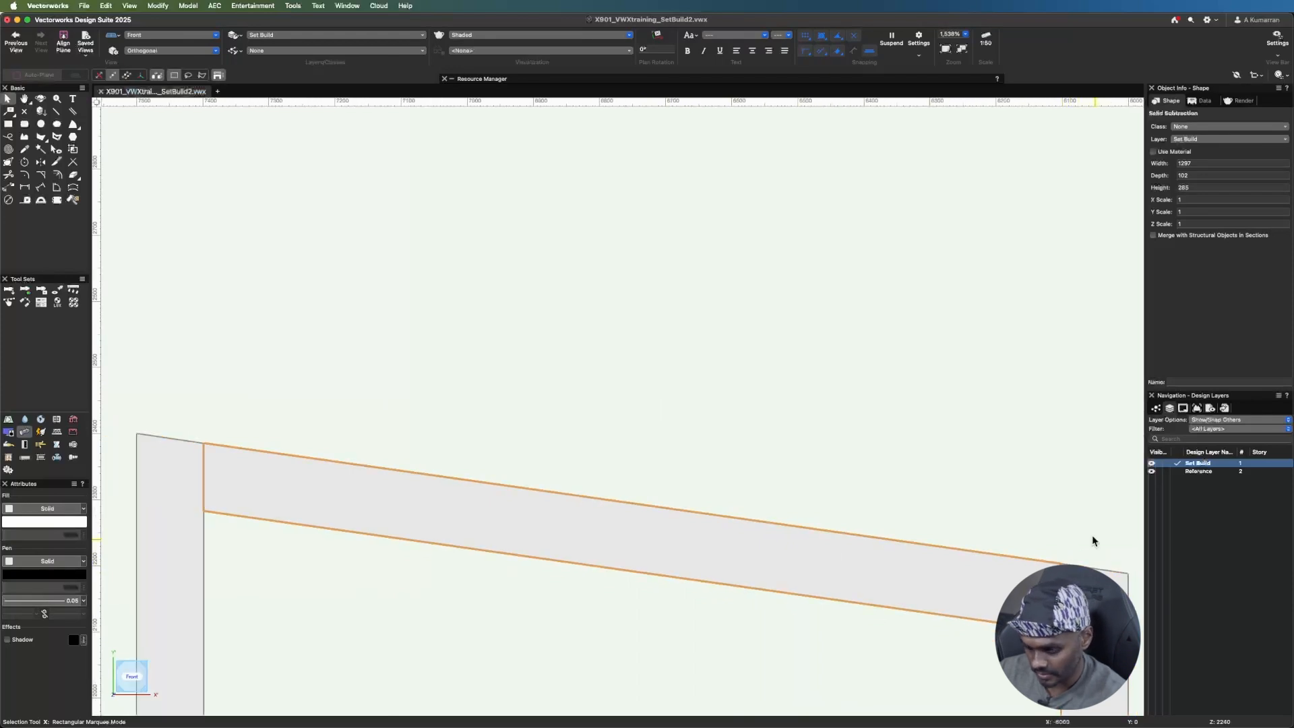
click(24, 162)
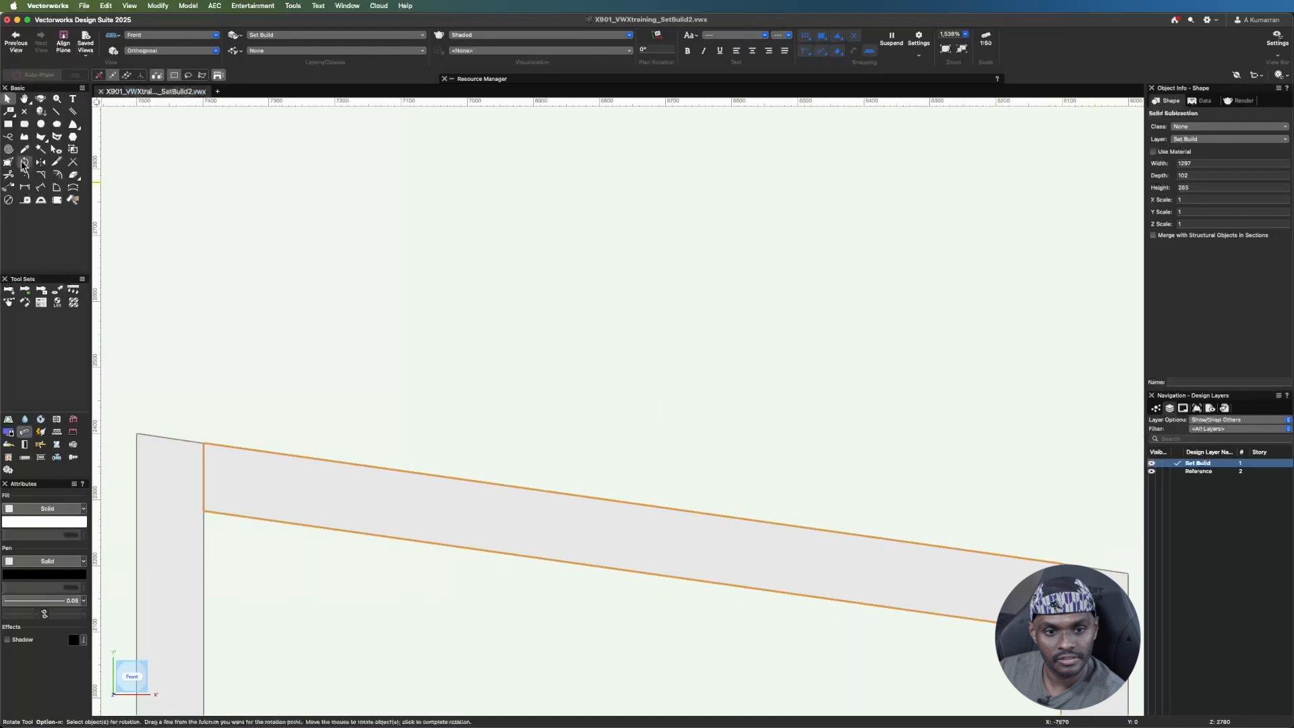
click(1053, 562)
scroll(204, 445, up, 10)
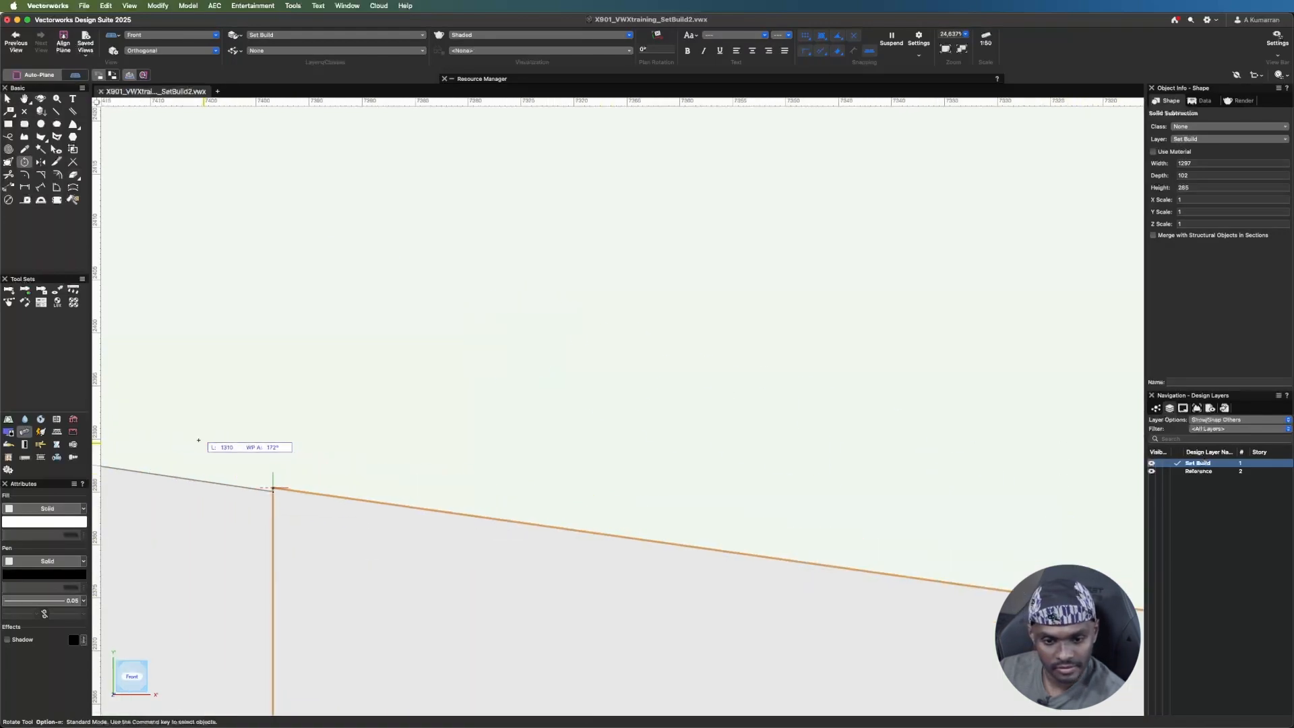
click(273, 488)
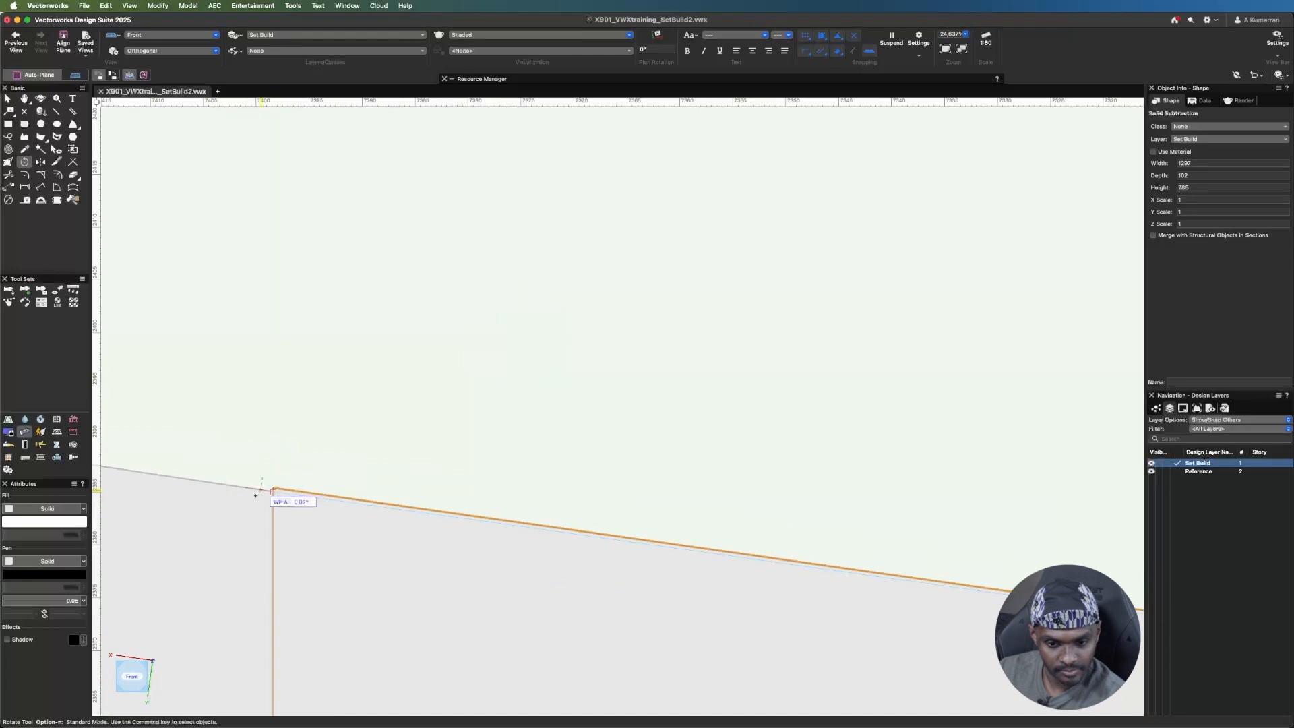
scroll(256, 496, up, 7)
click(260, 417)
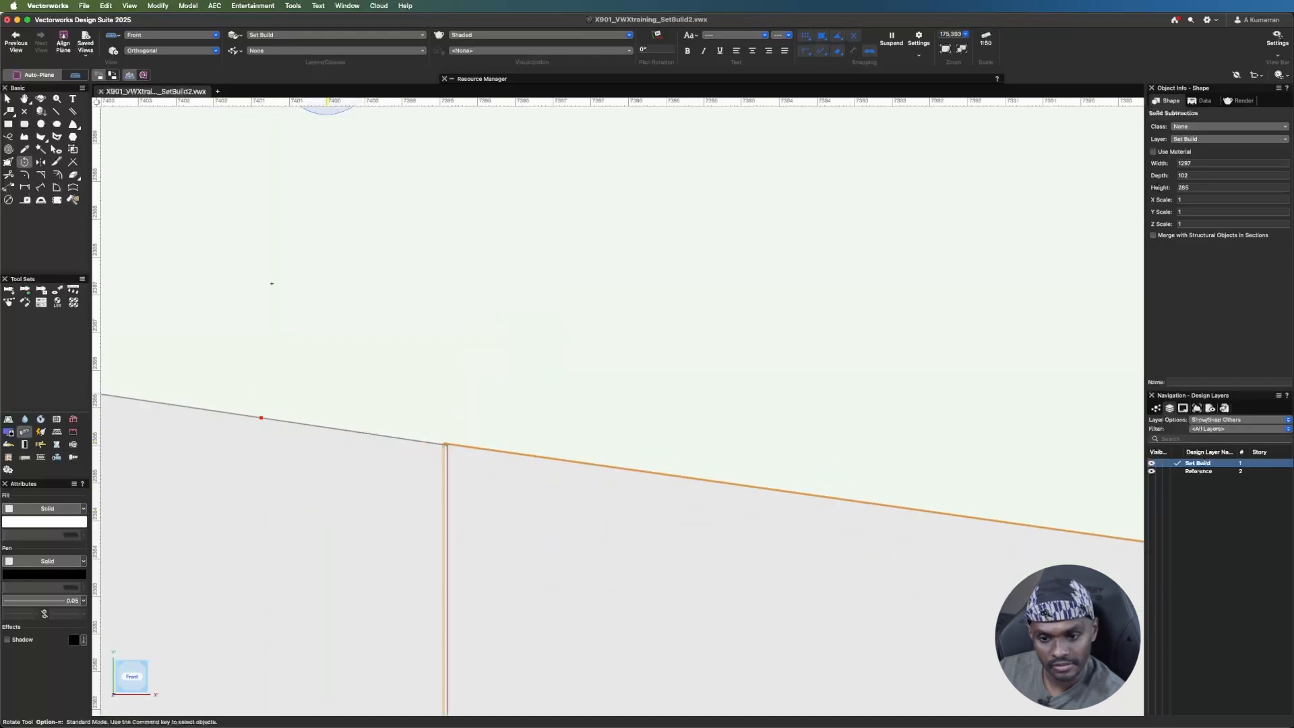
scroll(337, 142, down, 10)
scroll(323, 314, down, 7)
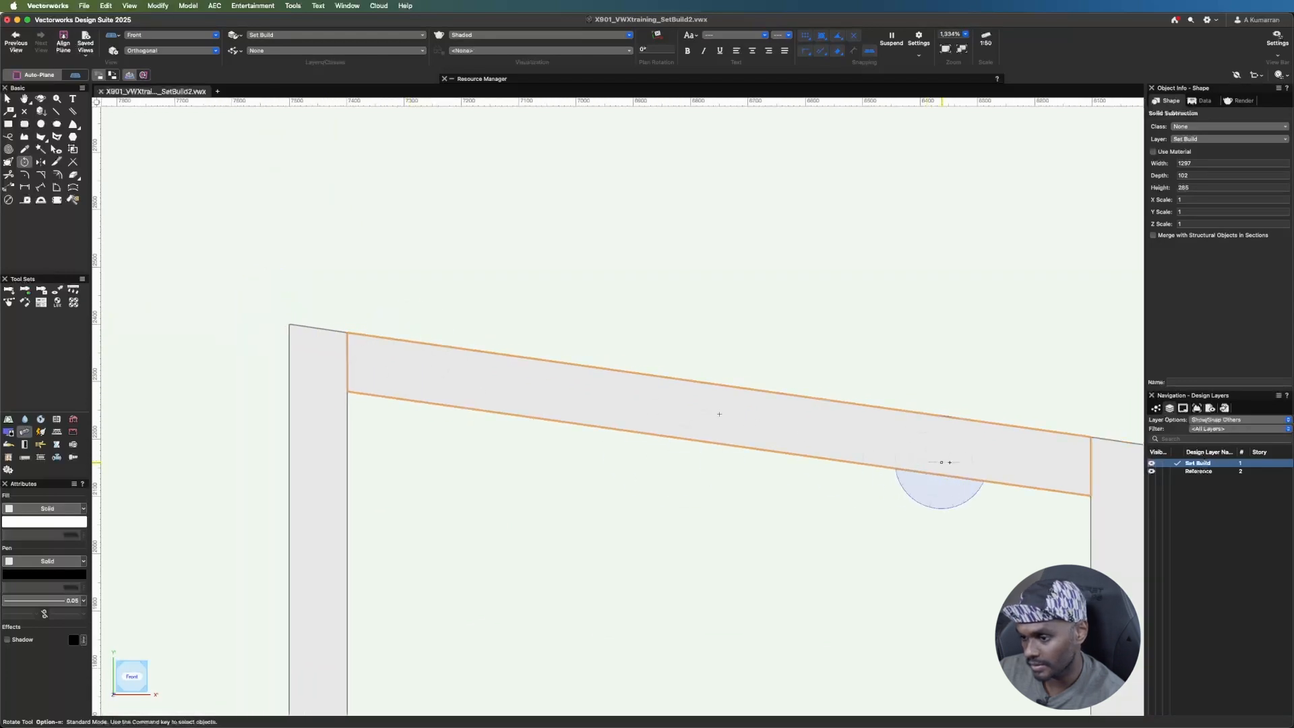
scroll(1102, 470, up, 2)
scroll(1105, 475, down, 3)
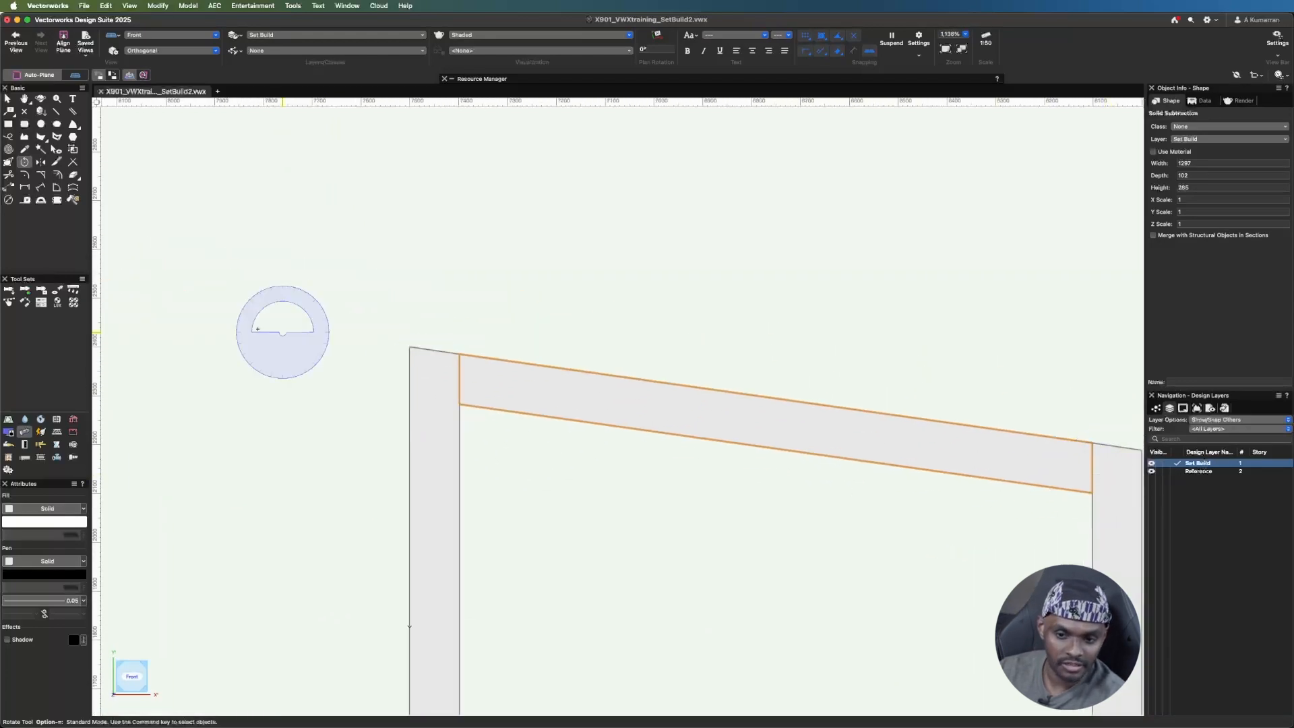
- Subtract the taller post from the rotated front beam, retaining the subtracting object
key(x)
key(x)
click(457, 429)
shift+click(525, 386)
click(192, 5)
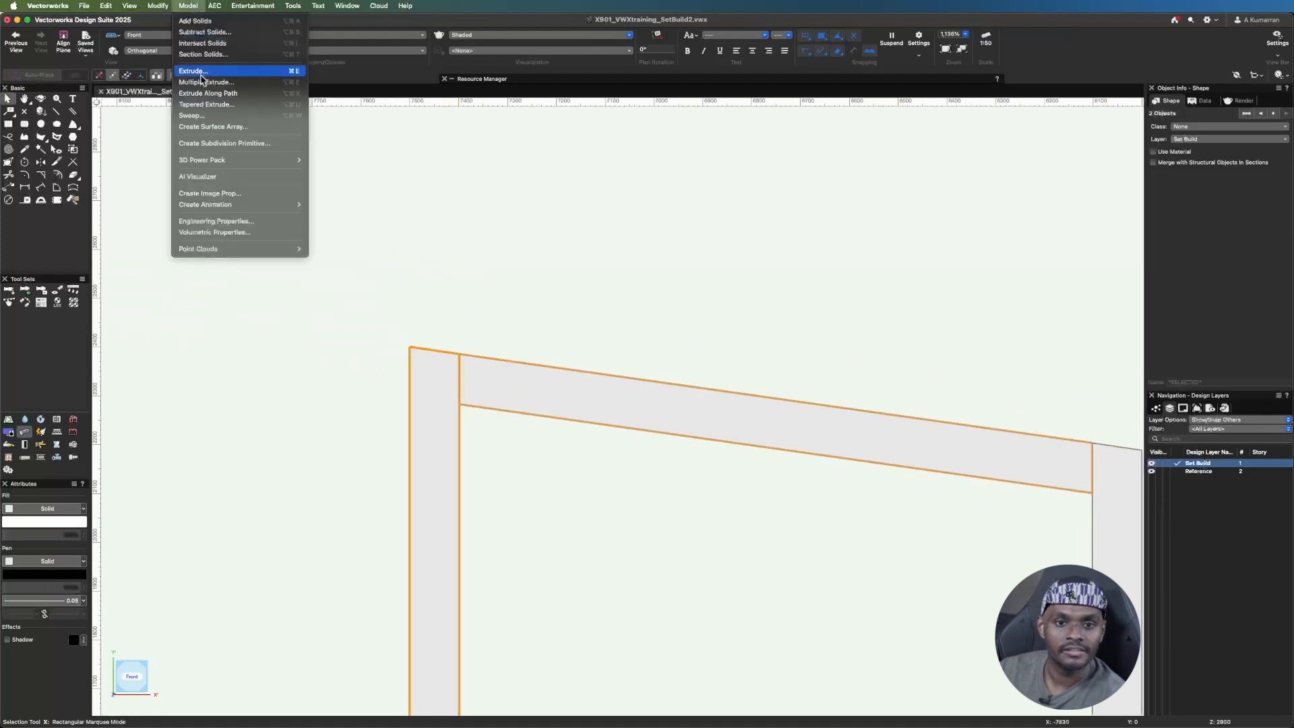
click(201, 32)
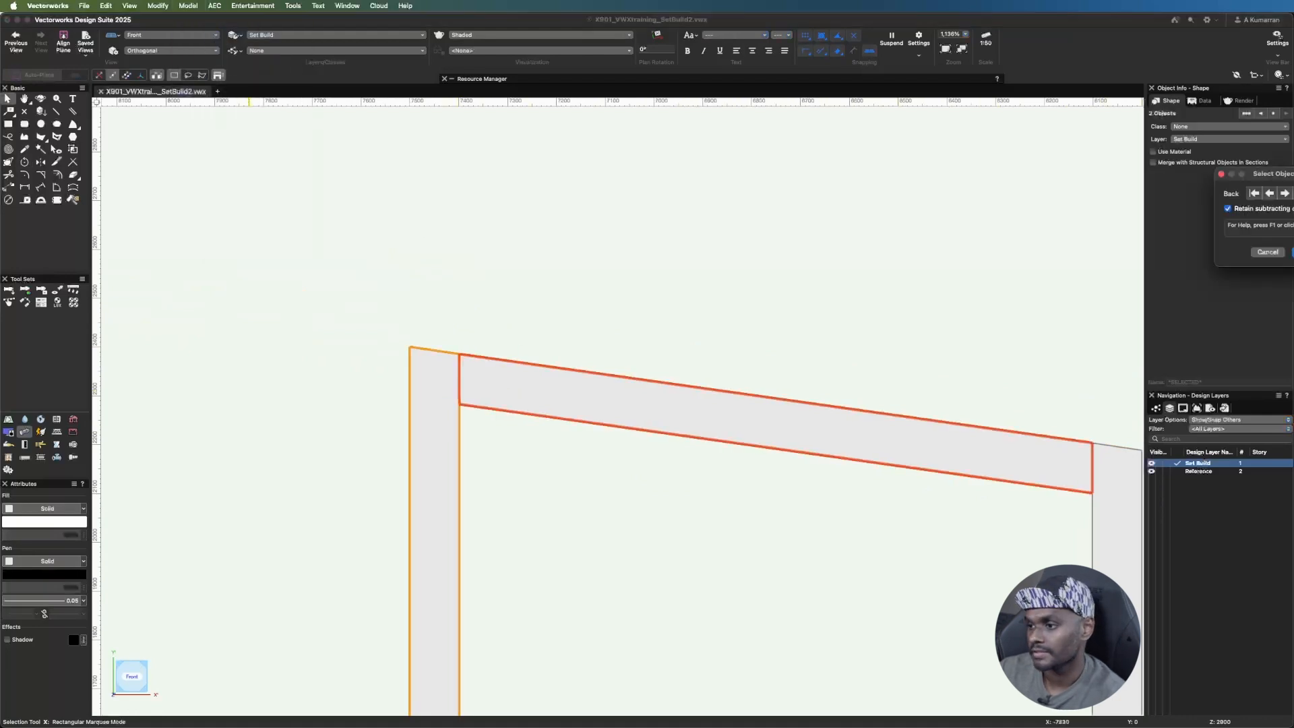
drag(1291, 177, 866, 138)
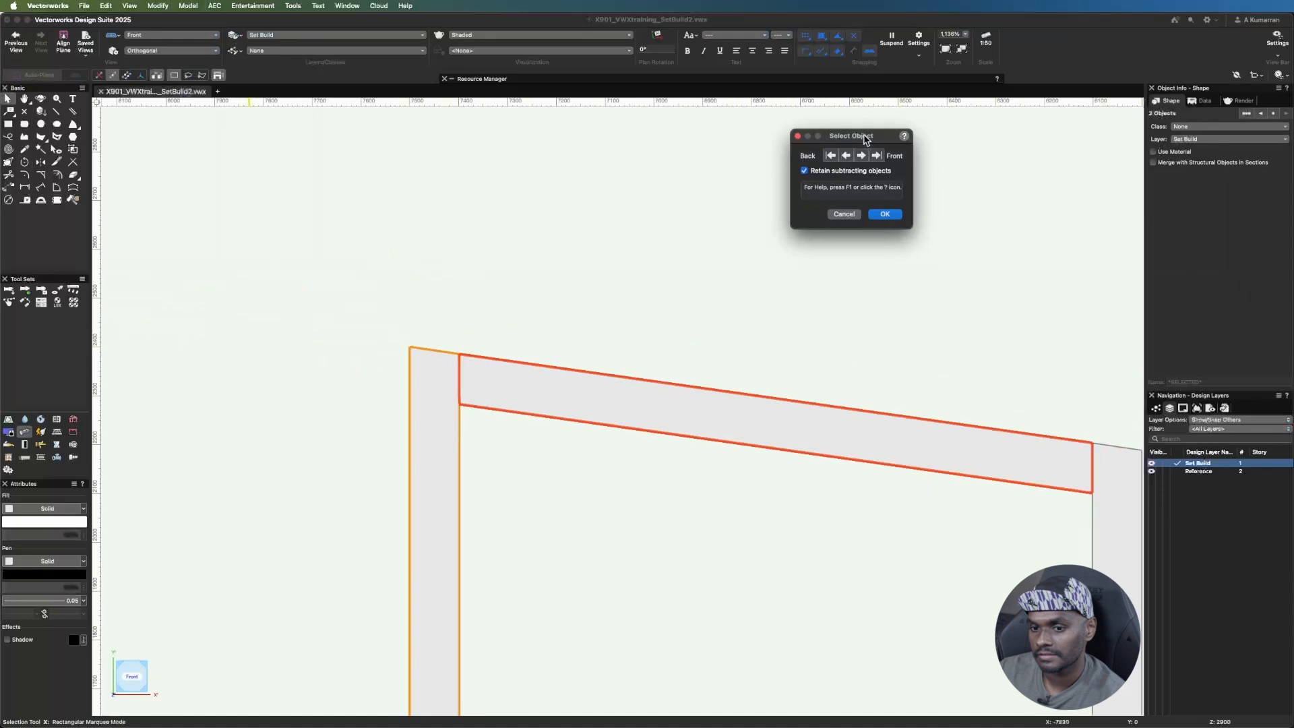
click(885, 214)
- Subtract the lower post from the front beam's other end, retaining the subtracting object, and clear the selection
scroll(1119, 495, up, 2)
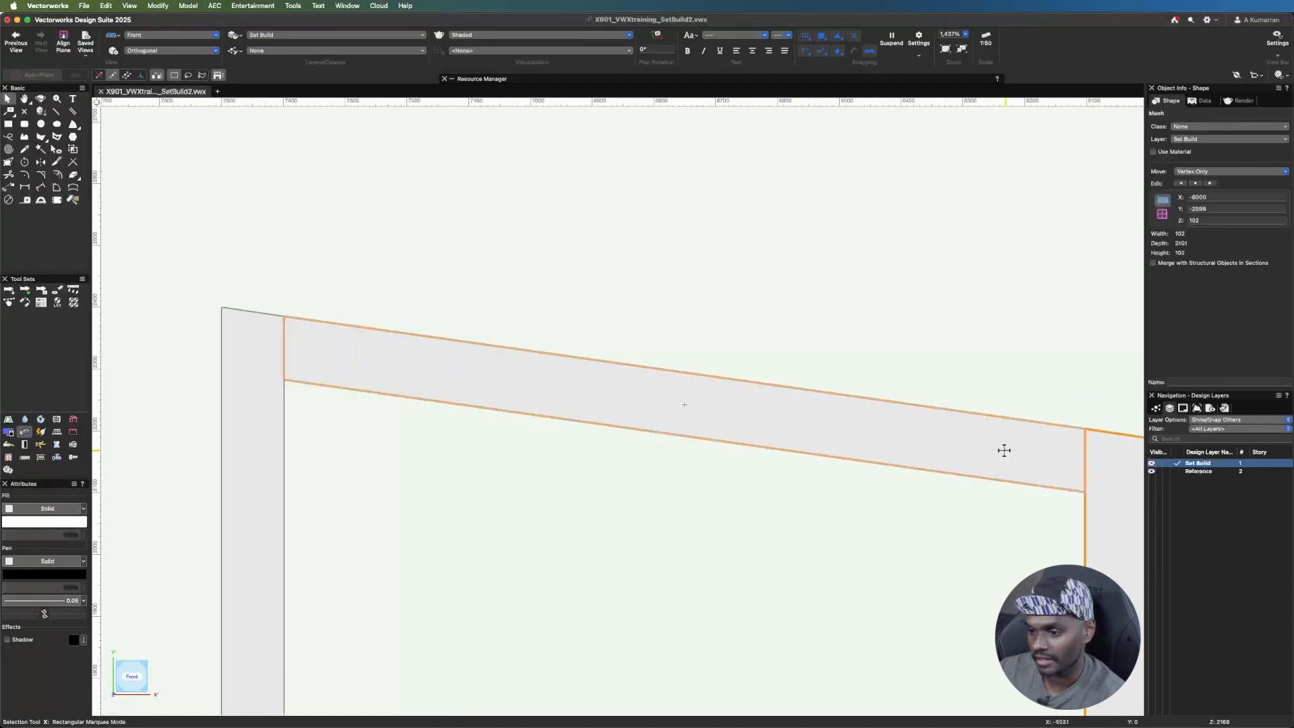
click(679, 177)
click(1084, 470)
shift+click(1014, 462)
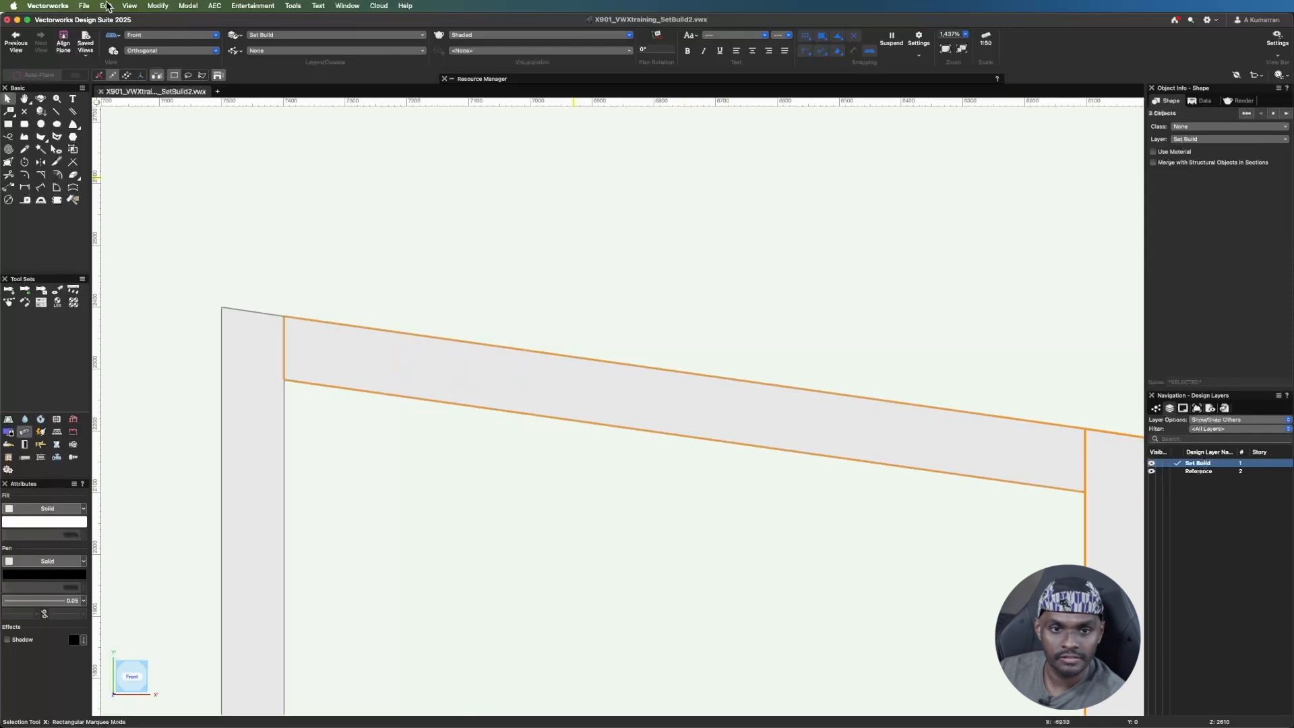
click(166, 6)
mouse_move(195, 10)
click(204, 32)
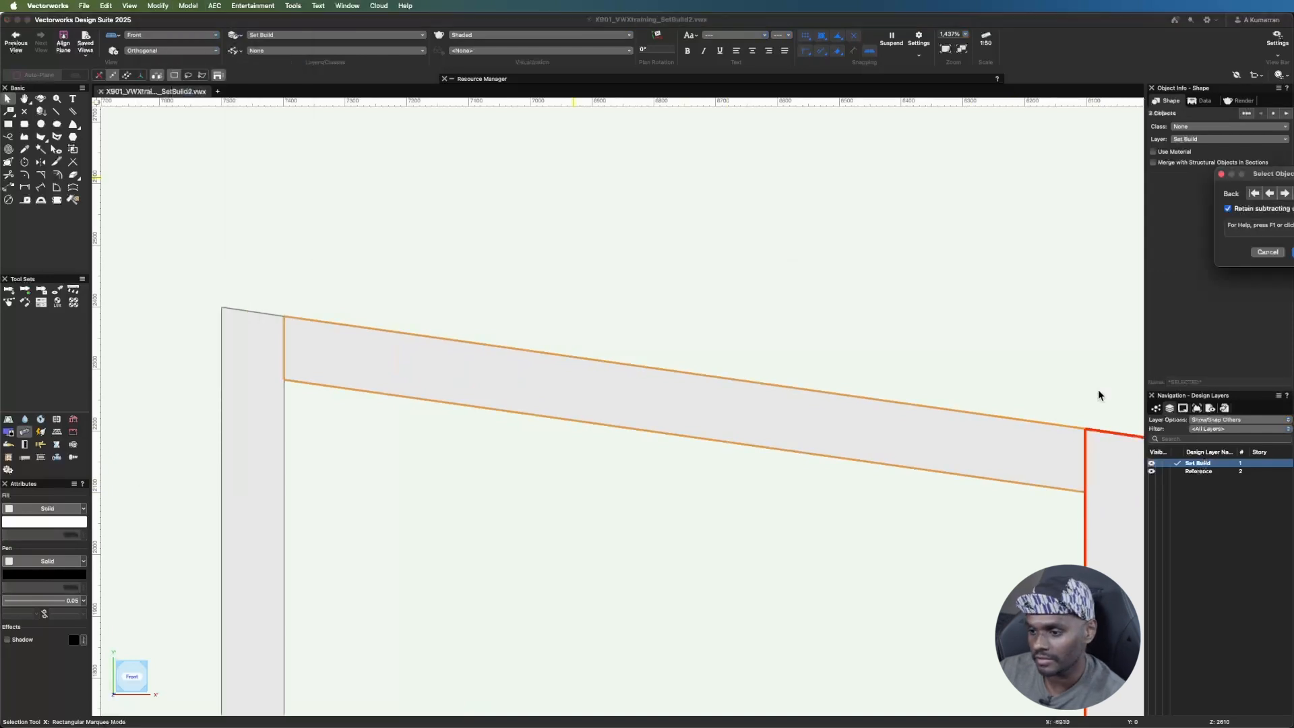
drag(1261, 182, 1076, 168)
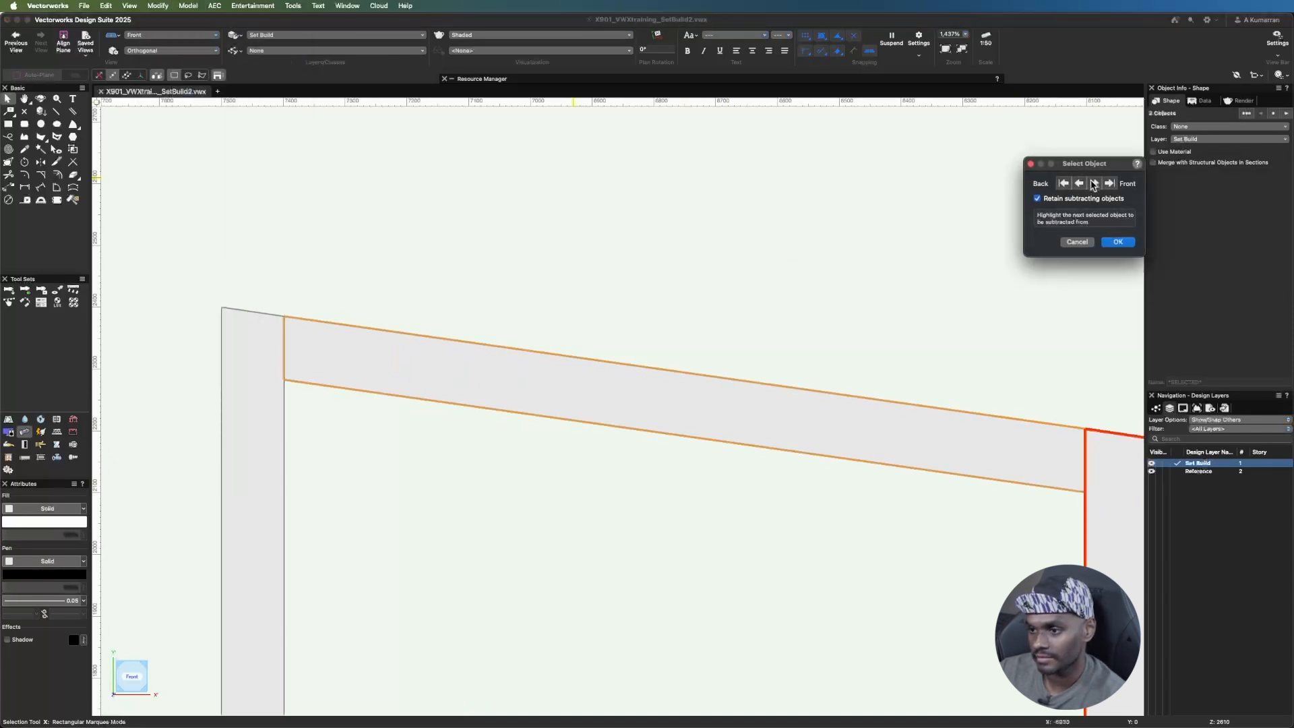
click(1098, 186)
click(1118, 242)
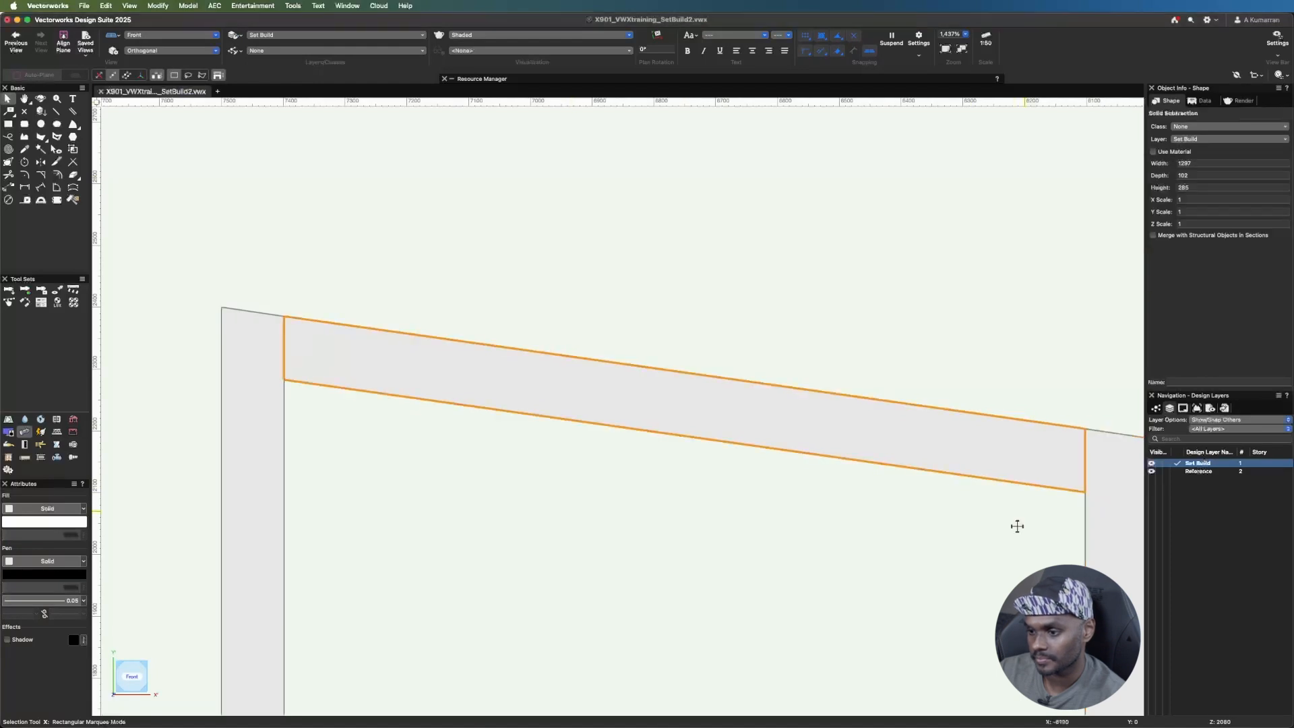
click(519, 266)
- In the left isometric view, duplicate the corrected sloped beam onto the rear pair of posts, matching the post corners
click(187, 38)
click(174, 173)
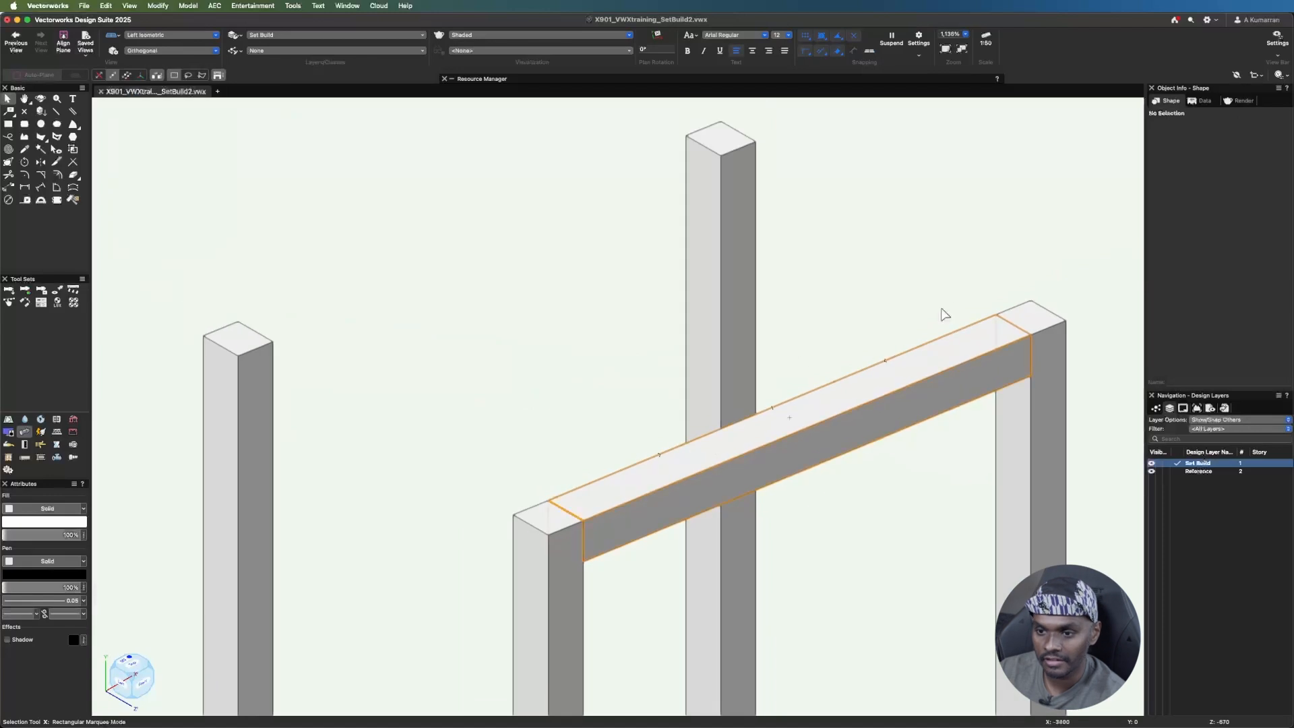
click(1004, 321)
scroll(997, 303, up, 1)
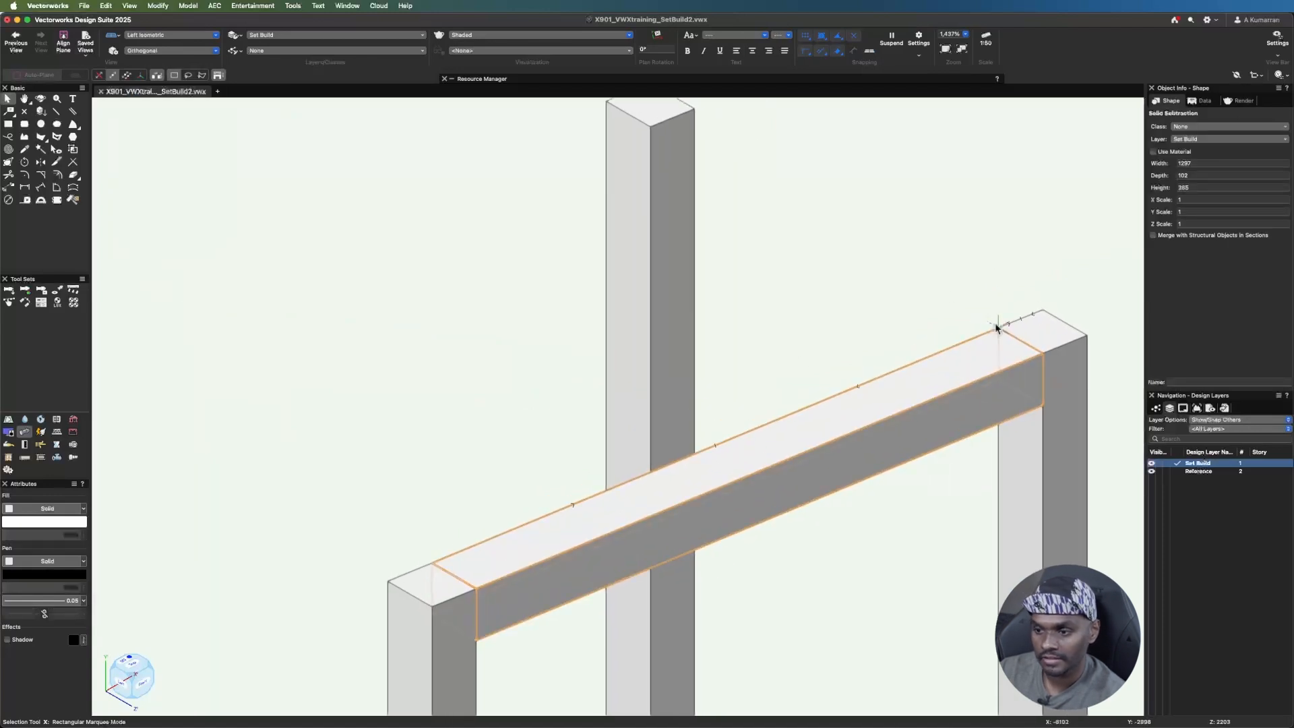
drag(998, 328, 606, 413)
click(756, 356)
scroll(760, 330, down, 2)
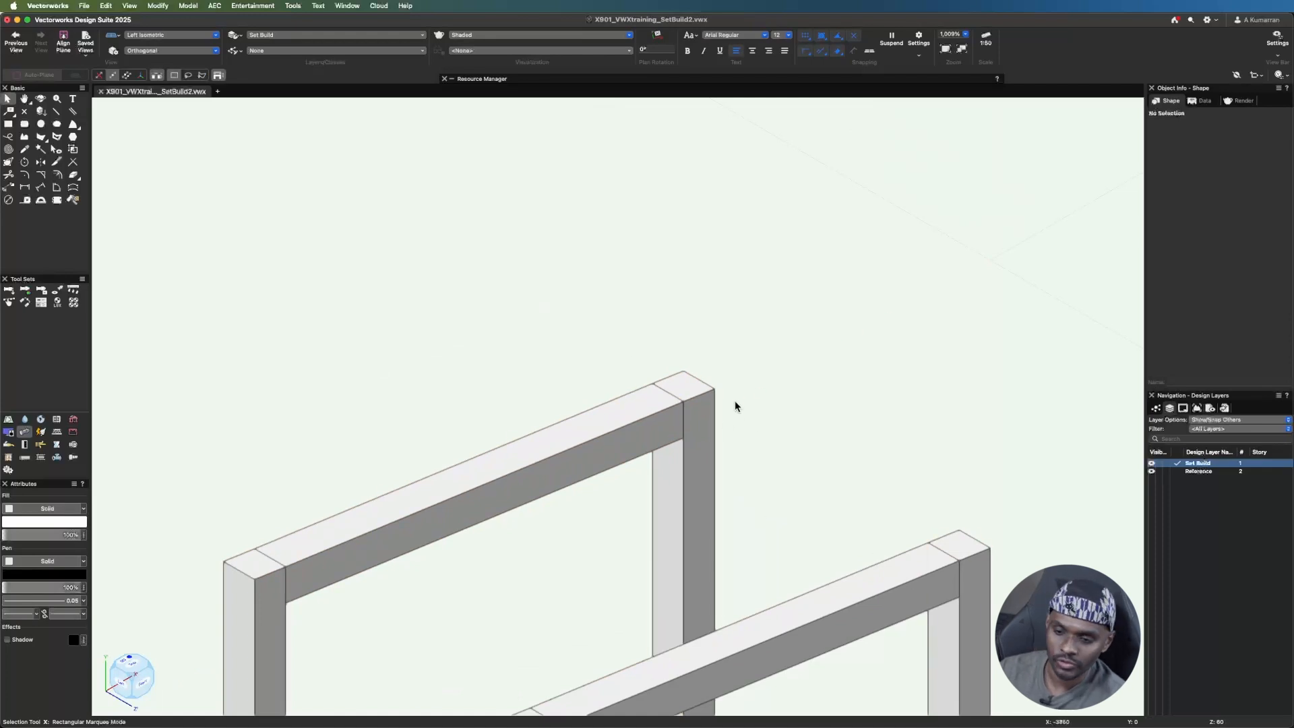
- Duplicate the short bottom cross beam between the taller posts up to their tops, snapping its upper corner to the post's top corner
scroll(727, 331, down, 5)
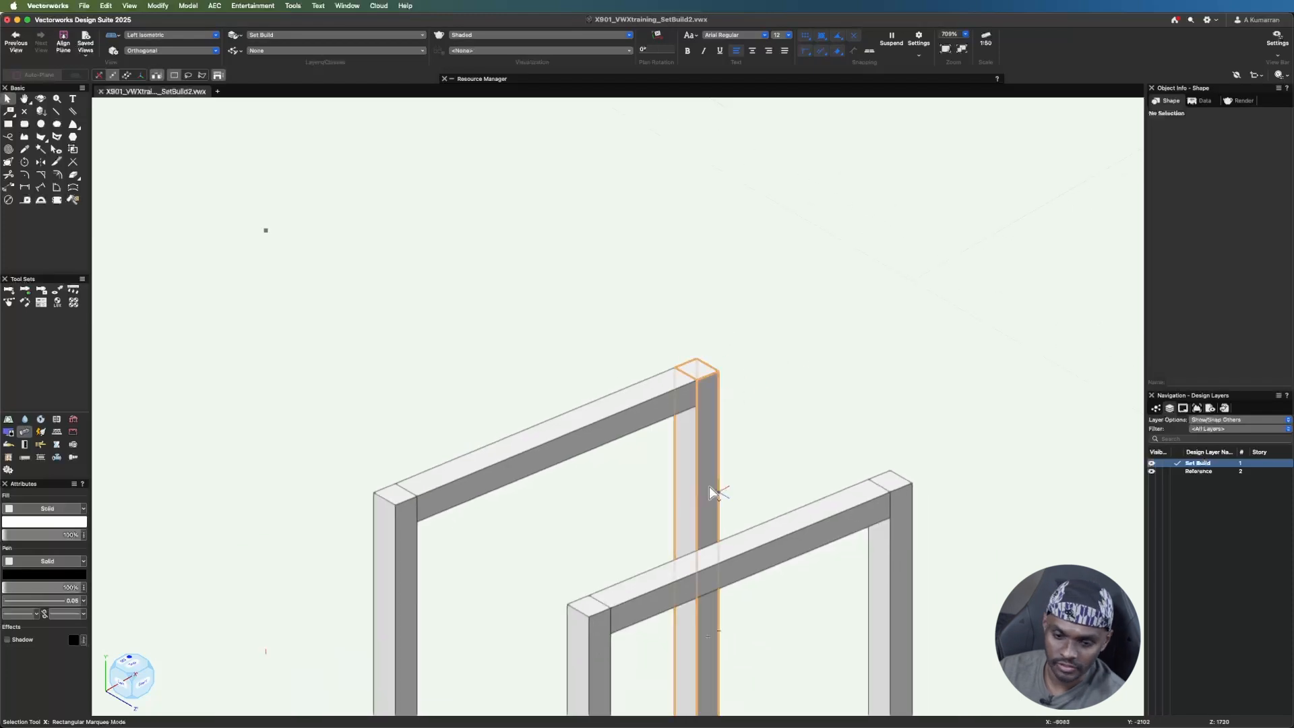
scroll(673, 378, down, 2)
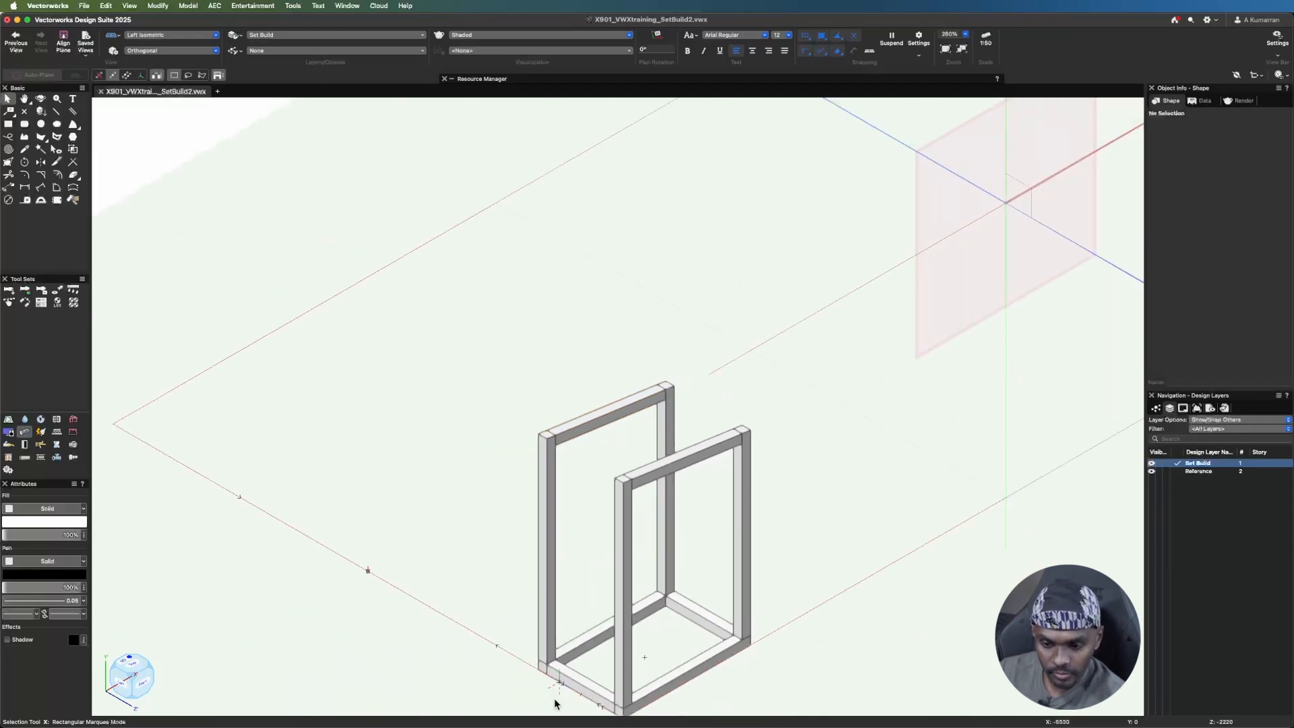
scroll(554, 703, up, 5)
click(529, 629)
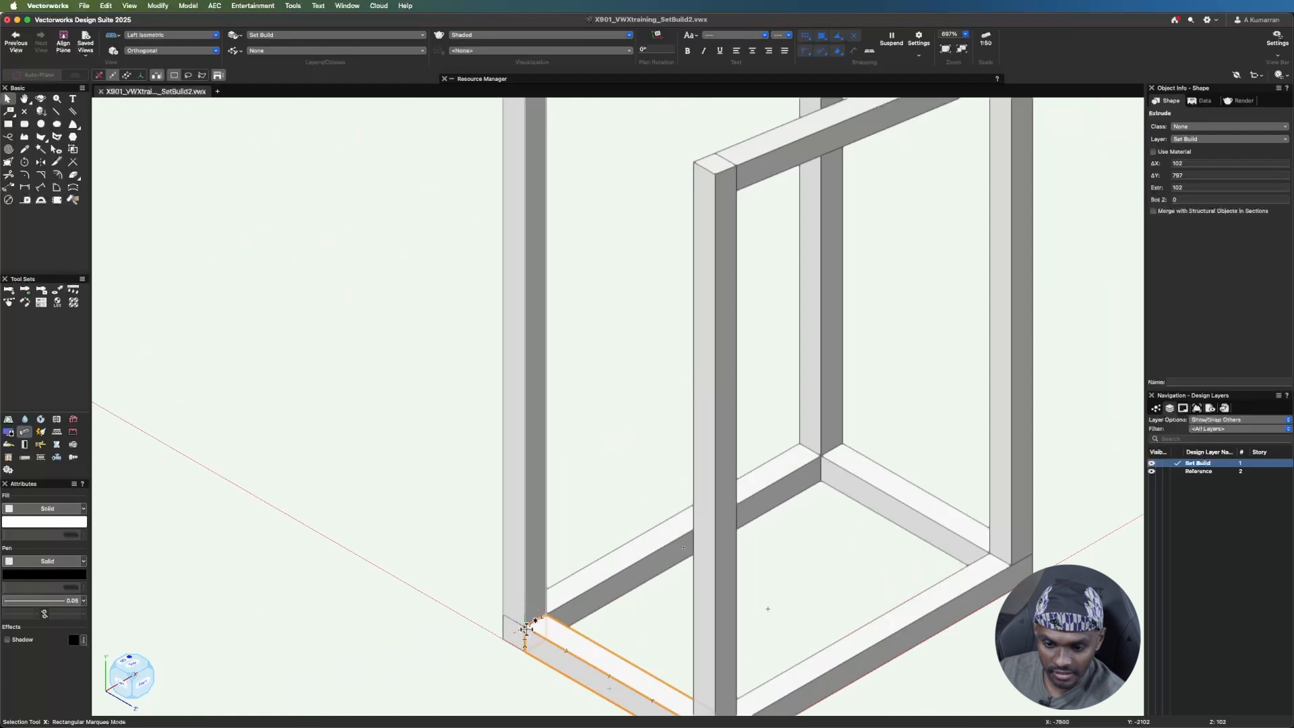
drag(526, 629, 554, 475)
scroll(577, 628, down, 7)
scroll(560, 458, up, 5)
scroll(560, 455, up, 9)
scroll(572, 436, up, 8)
scroll(390, 360, down, 6)
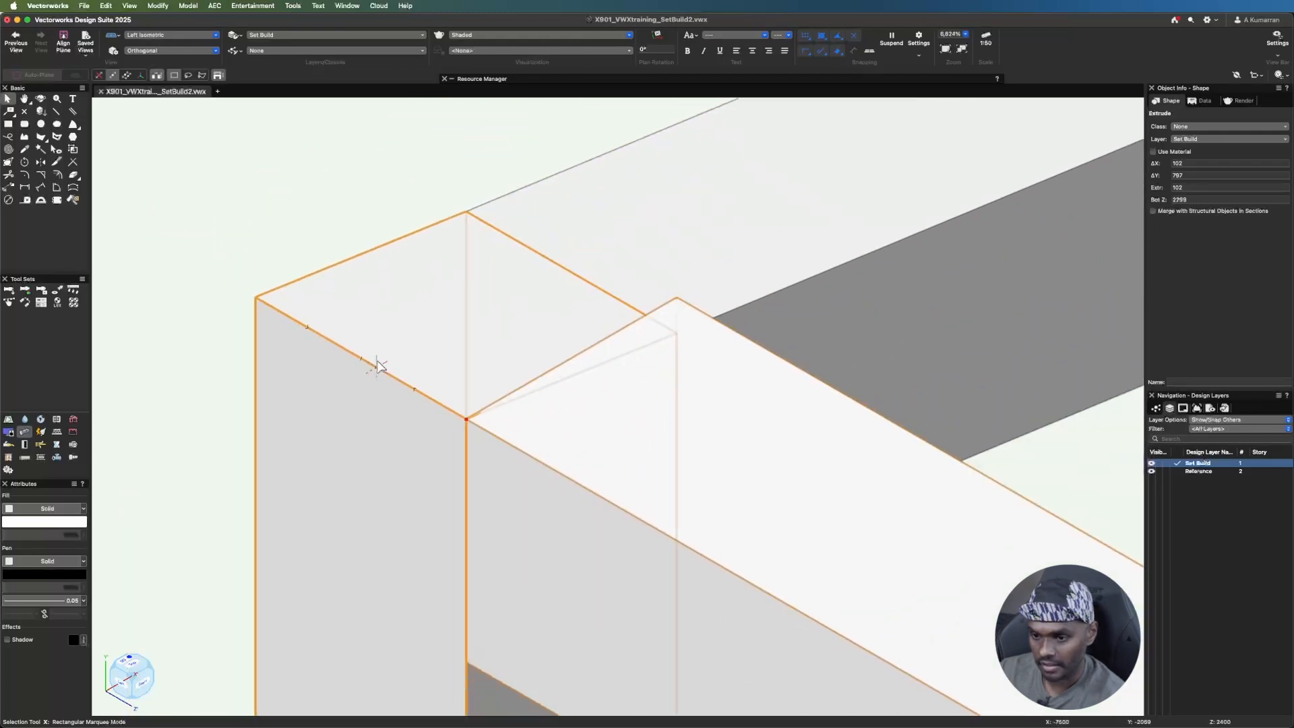
- Convert the selected extruded crossbeam at the high end of the frame's top to a mesh
scroll(458, 347, down, 3)
click(253, 6)
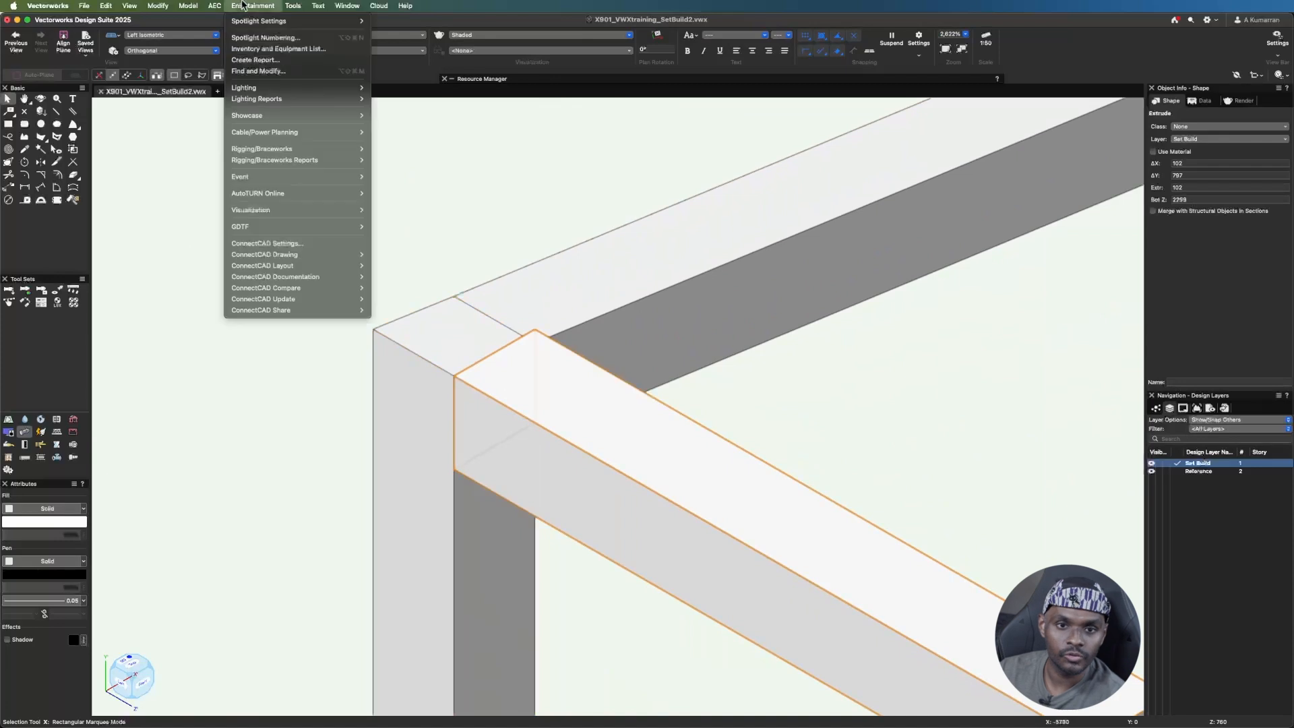
mouse_move(201, 6)
mouse_move(157, 5)
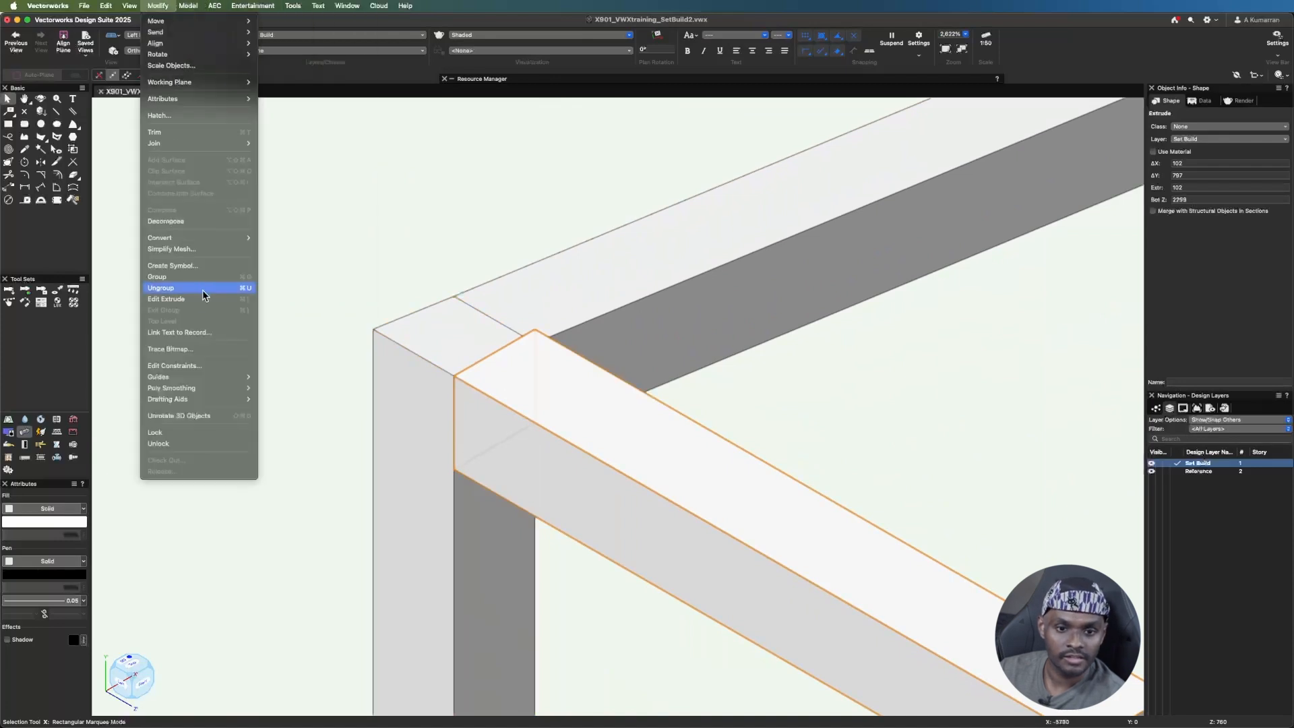
mouse_move(199, 238)
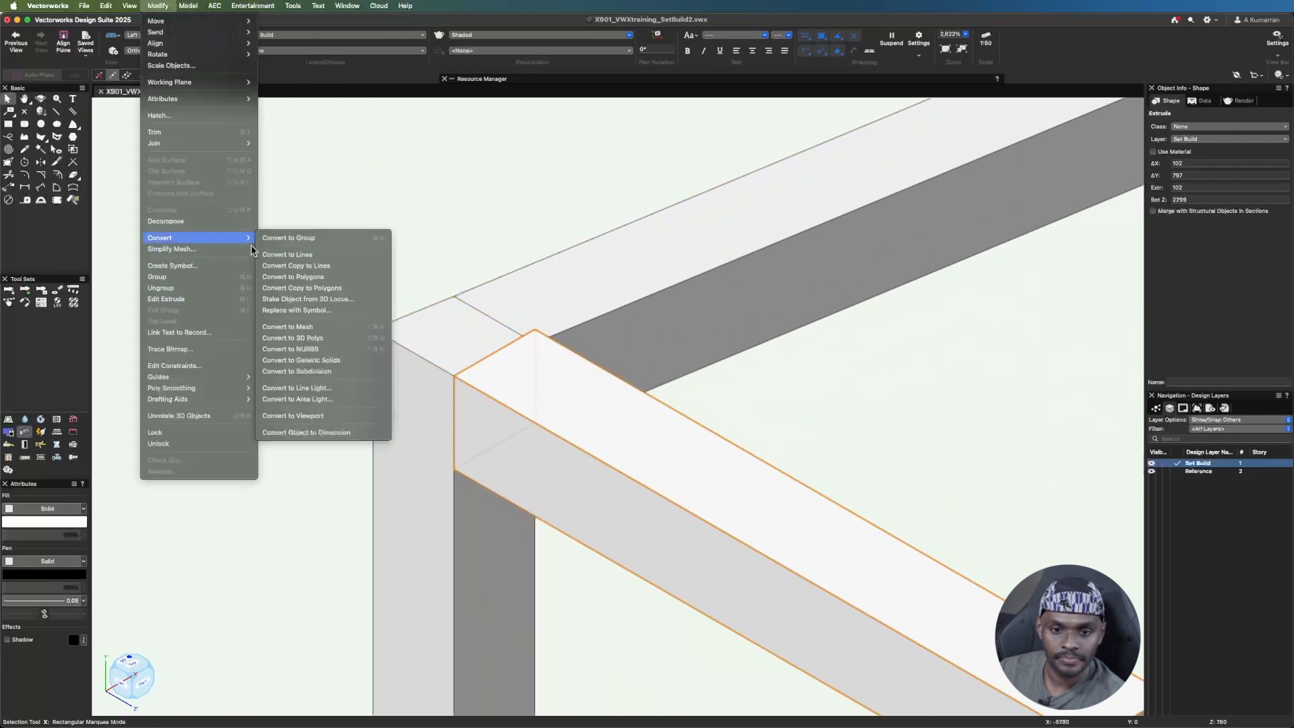
click(288, 327)
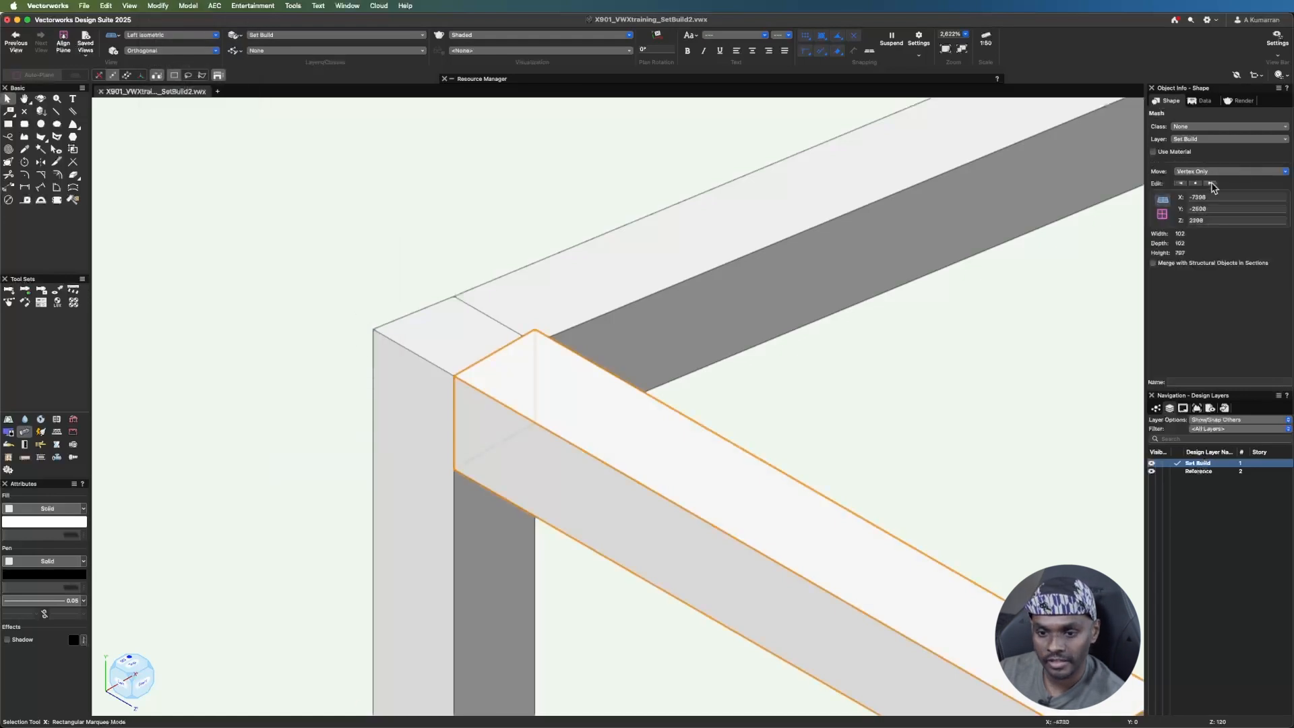
- Lower the mesh crossbeam's two inner top vertices by subtracting 15 mm from each Z value of 2400 so they follow the slope
click(1228, 221)
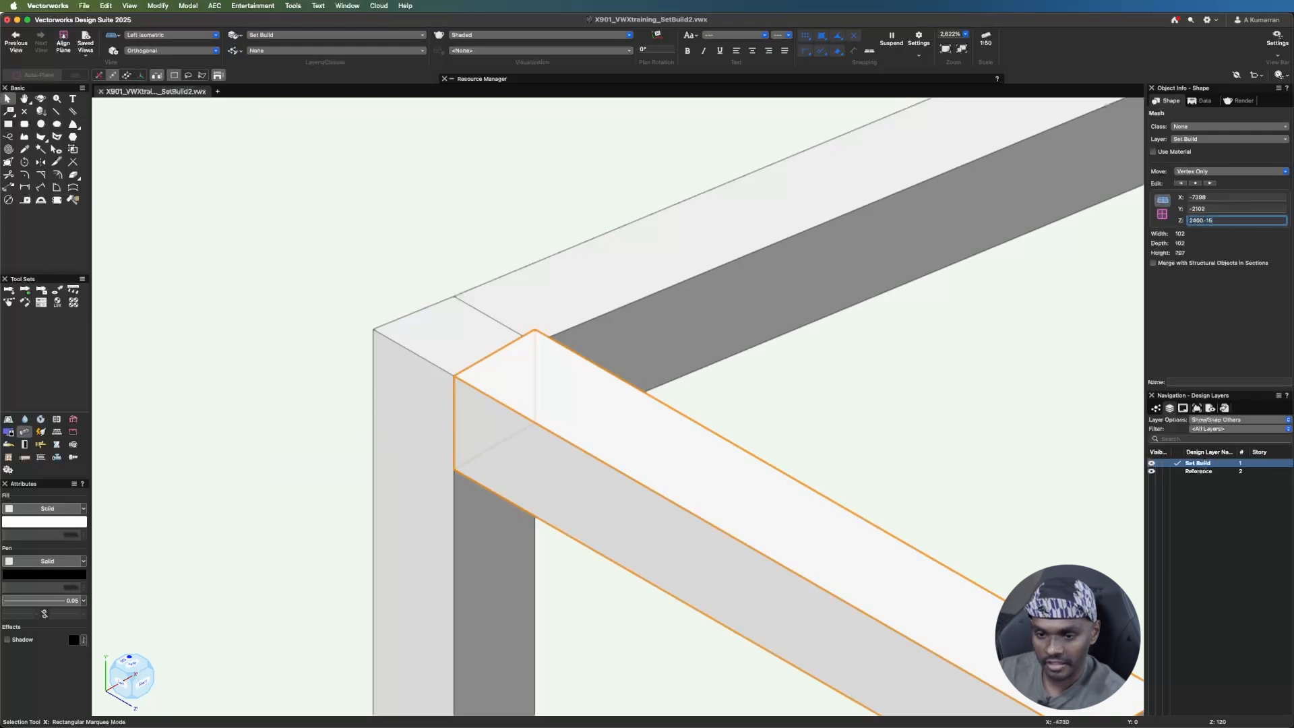
text(-15)
key(Return)
scroll(341, 253, down, 2)
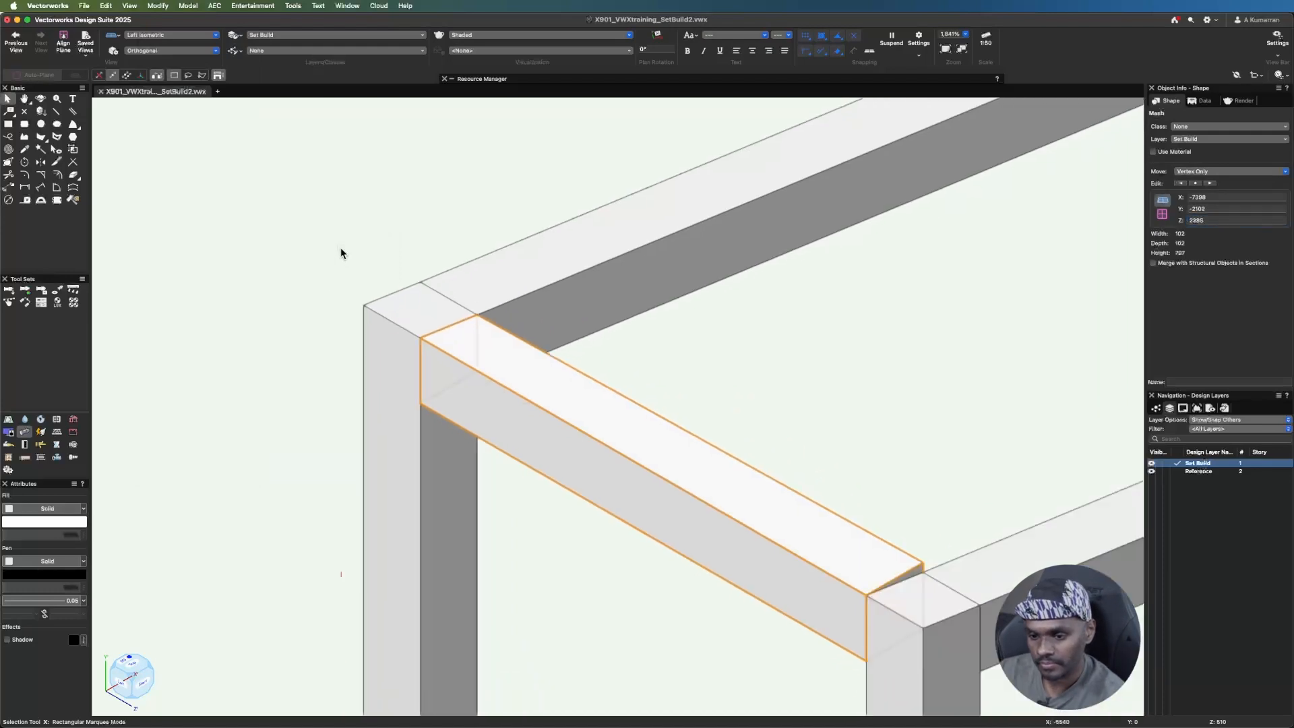
click(1209, 183)
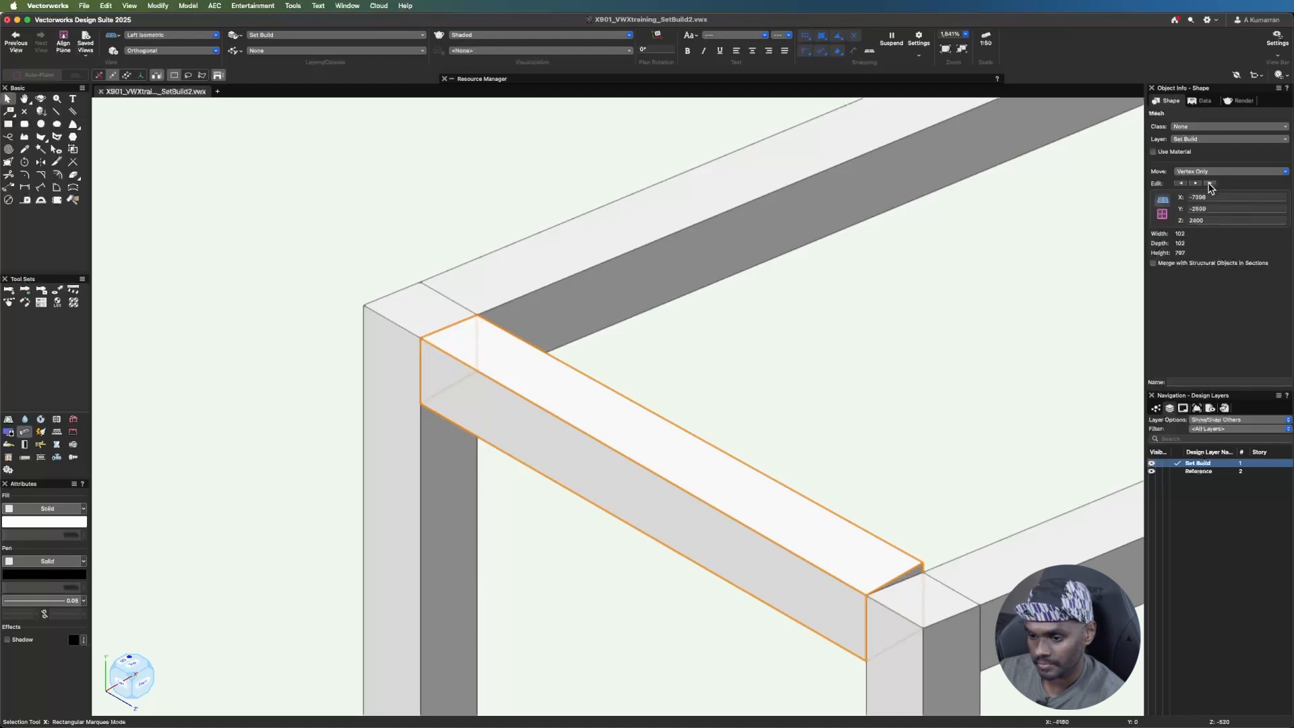
click(1232, 221)
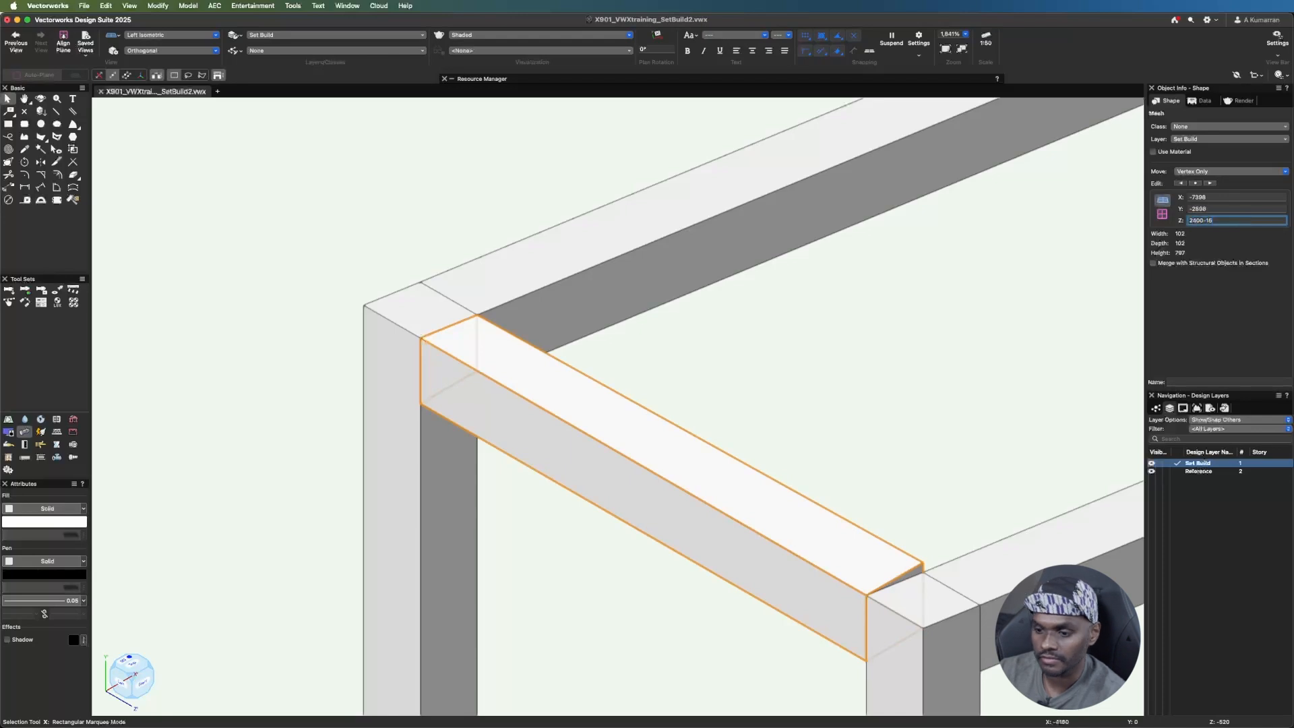
text(-15)
key(Return)
scroll(326, 445, down, 2)
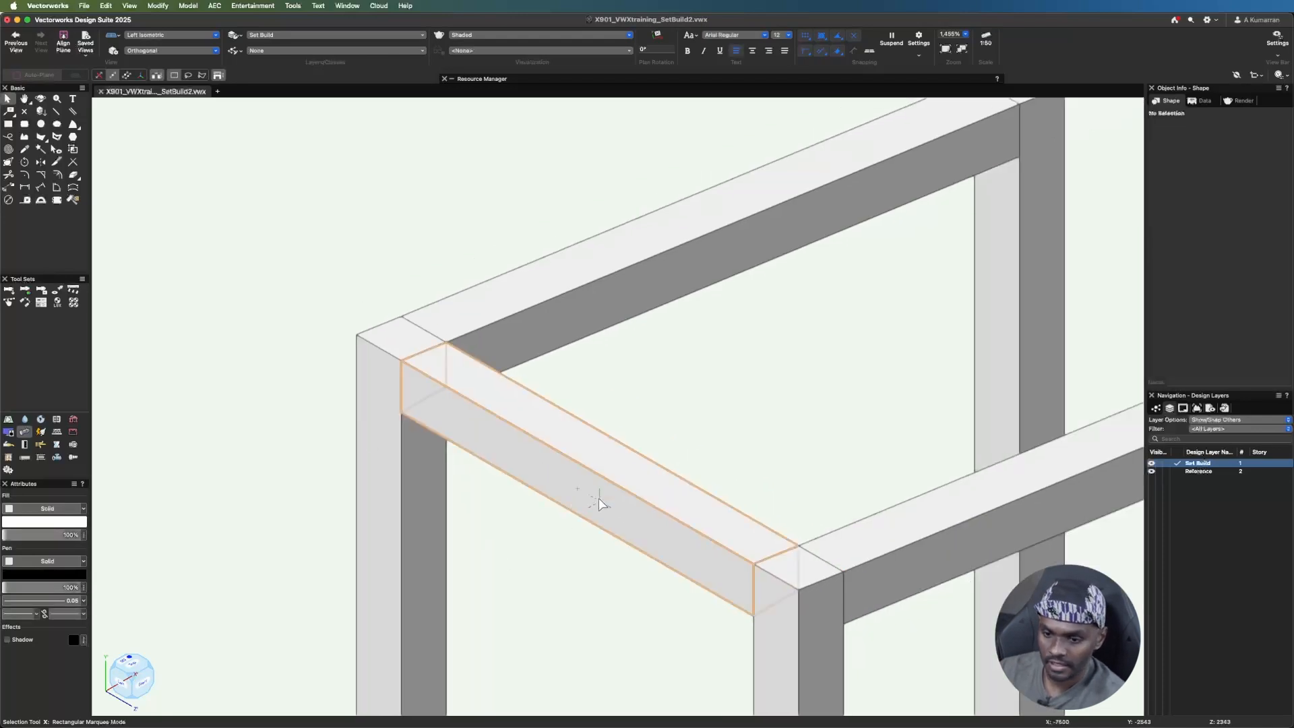
- Copy the sloped mesh crossbeam to the opposite, lower end of the frame's top, snapped between the two posts
drag(750, 560, 1047, 365)
scroll(552, 436, down, 2)
scroll(900, 361, down, 2)
scroll(1111, 341, up, 5)
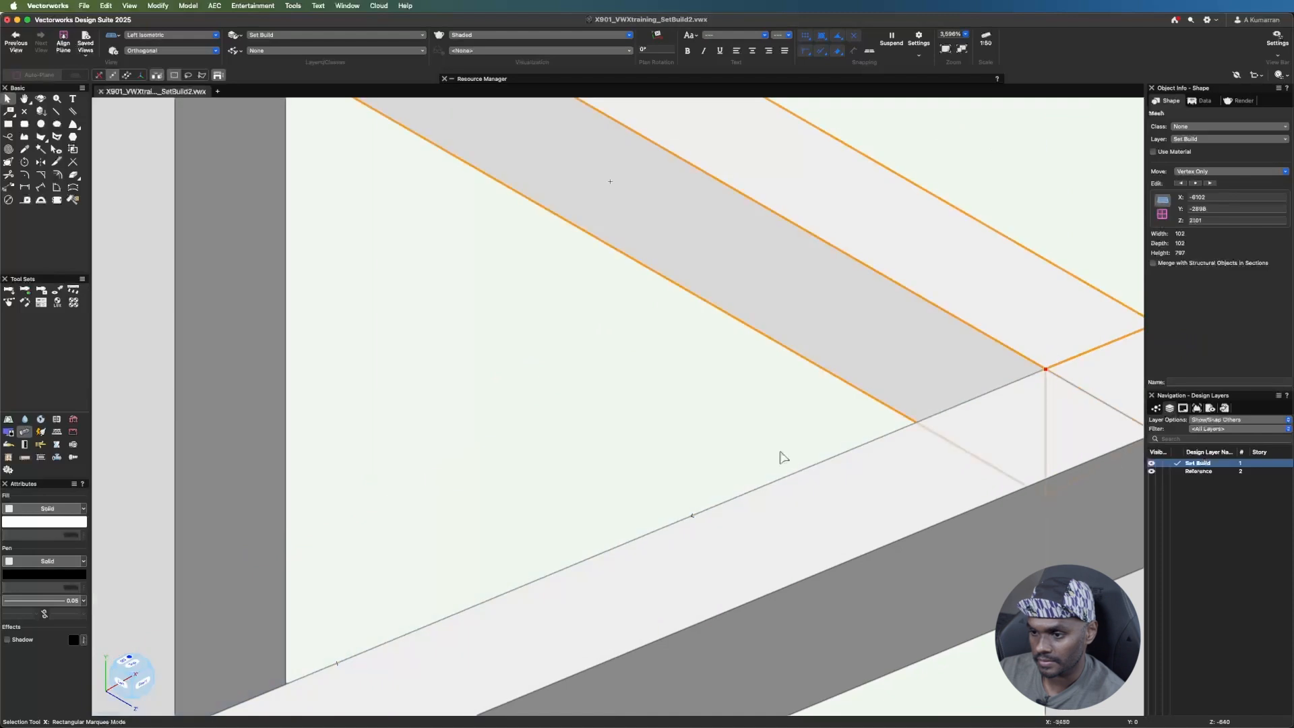
scroll(780, 456, down, 4)
scroll(874, 514, down, 2)
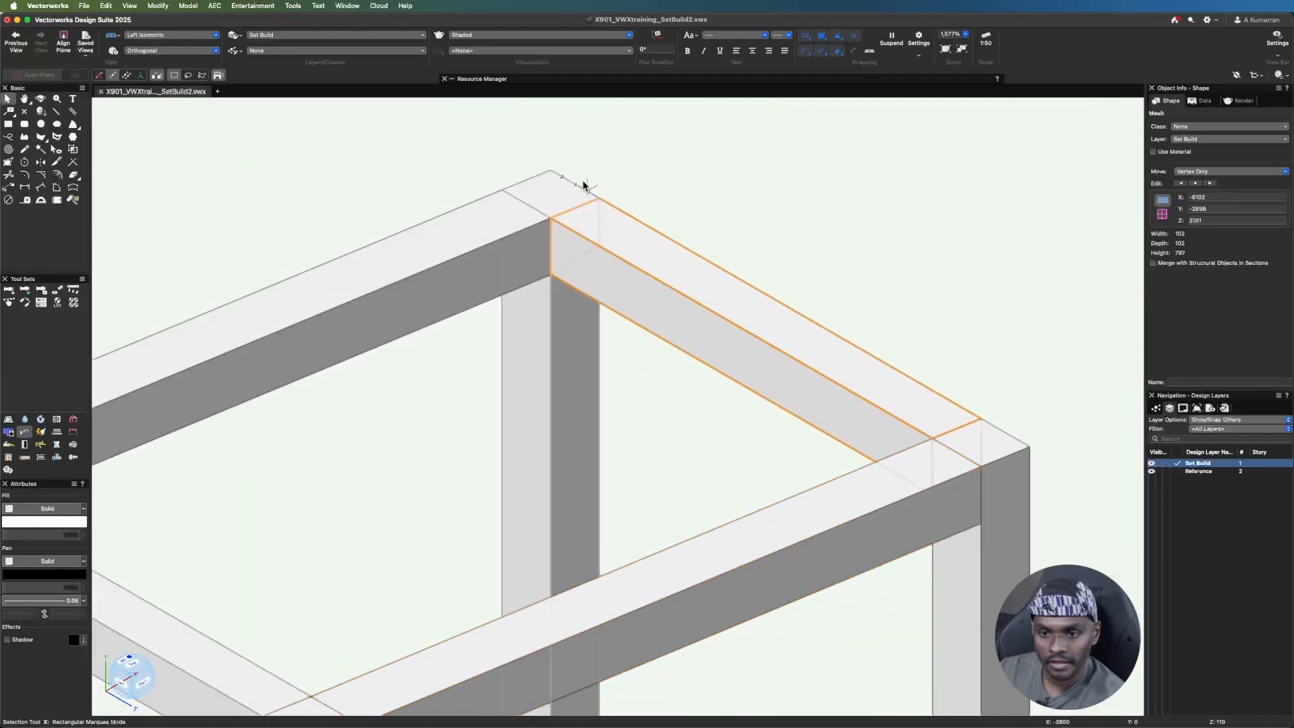
scroll(635, 191, up, 4)
click(636, 220)
click(476, 203)
click(678, 266)
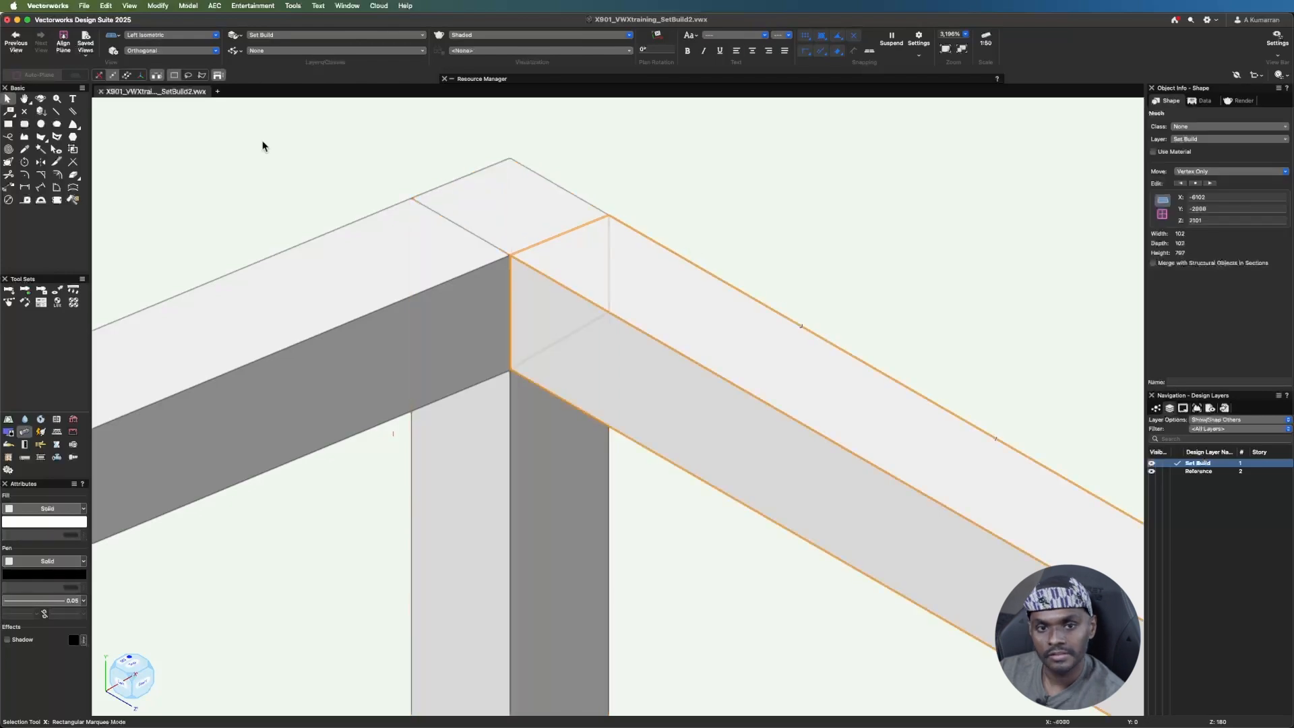
- Examine the sloped top and the copied crossbeam in Front view and return to the Left Isometric view
click(167, 34)
click(182, 89)
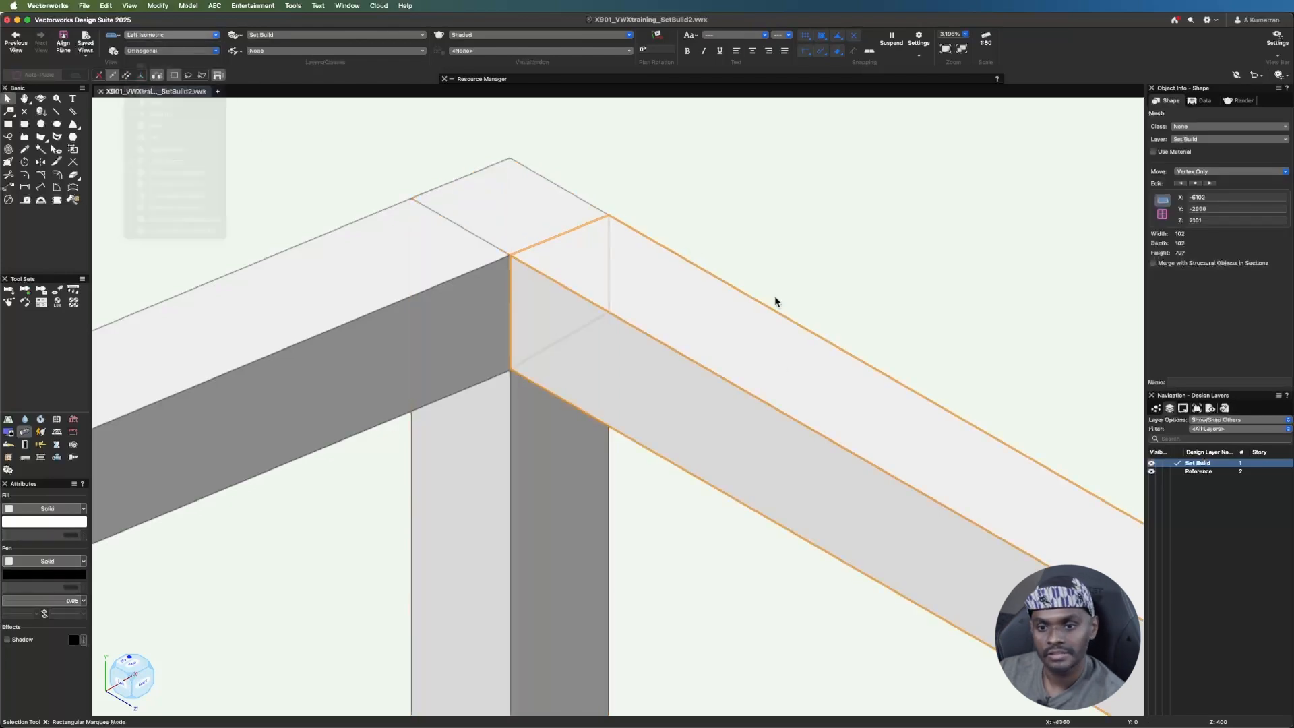
scroll(684, 431, up, 2)
scroll(681, 431, down, 2)
scroll(815, 377, down, 4)
scroll(814, 380, down, 1)
click(181, 35)
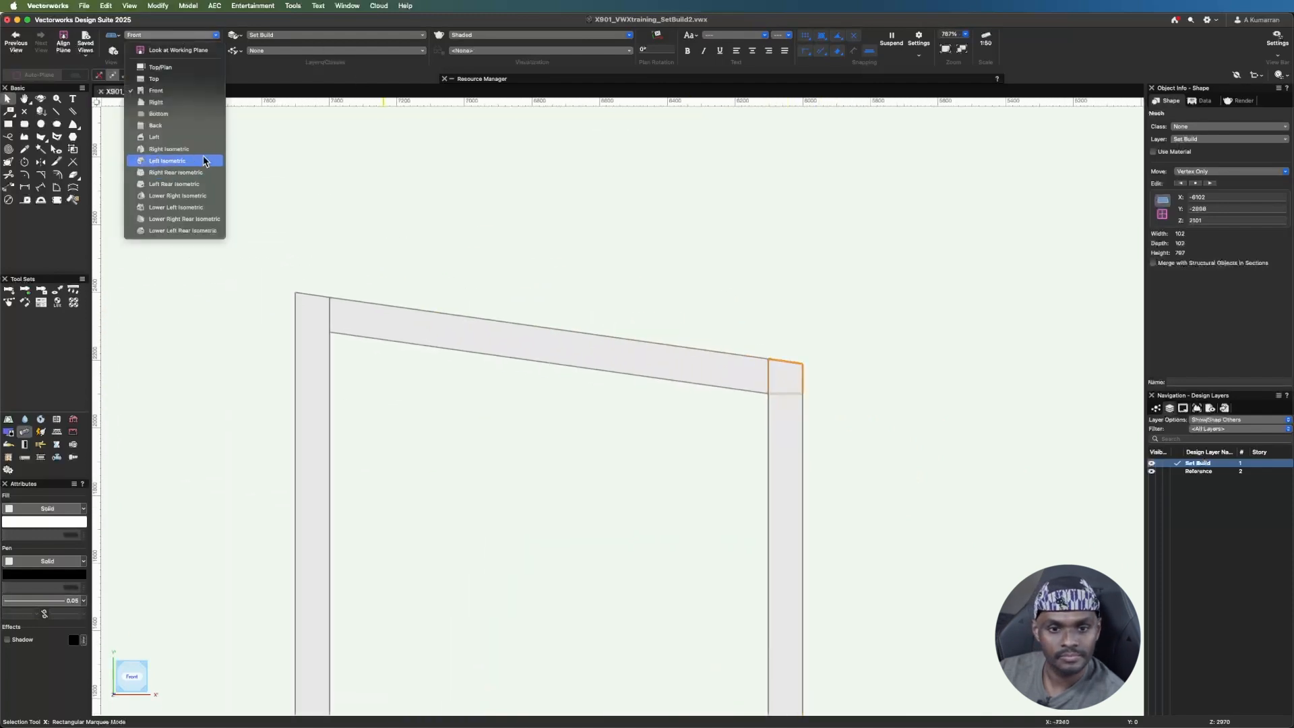
click(182, 161)
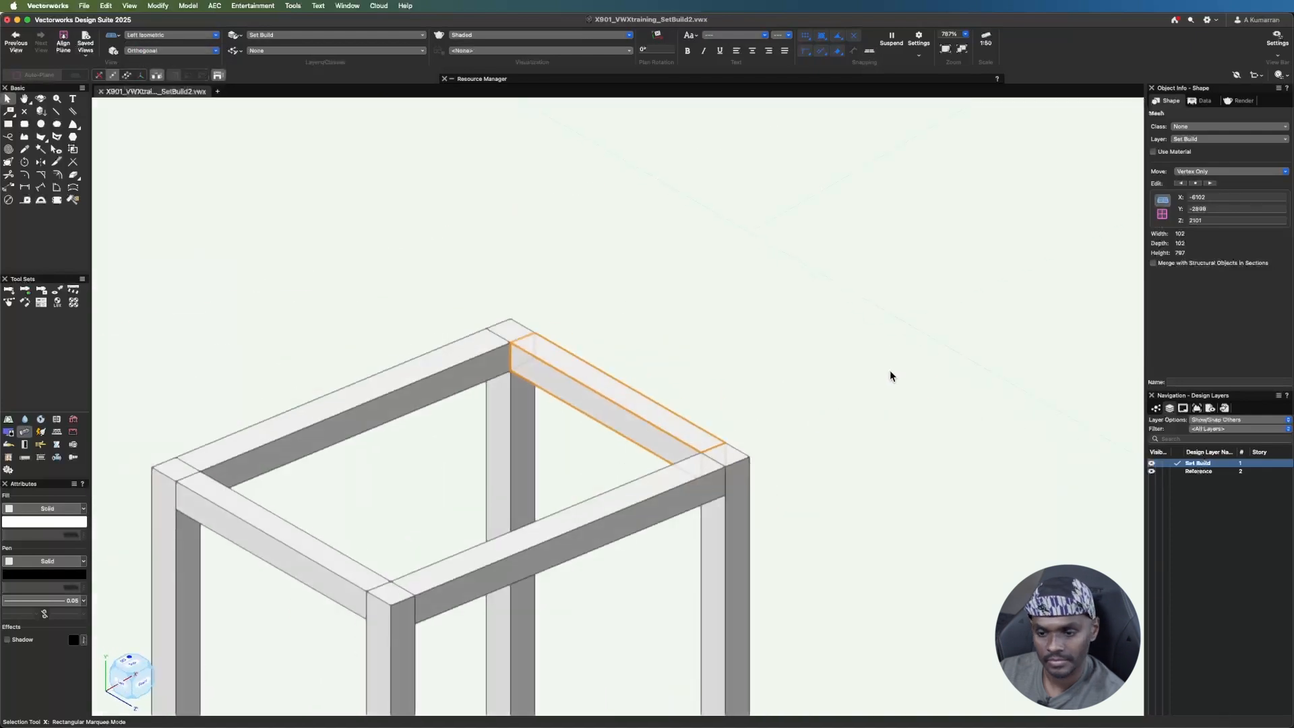
- Select the whole frame and assign it to the class 01_Frame, applying the class to all subobjects of the groups
click(861, 460)
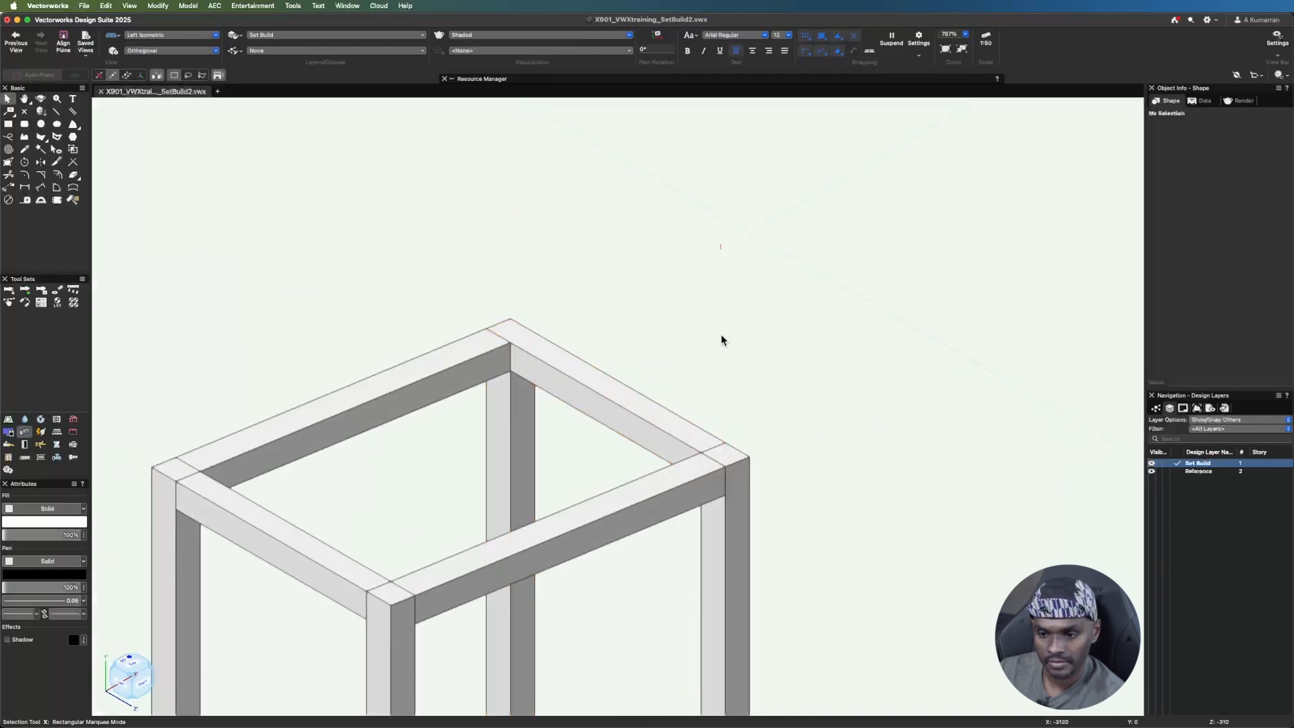
scroll(722, 337, down, 7)
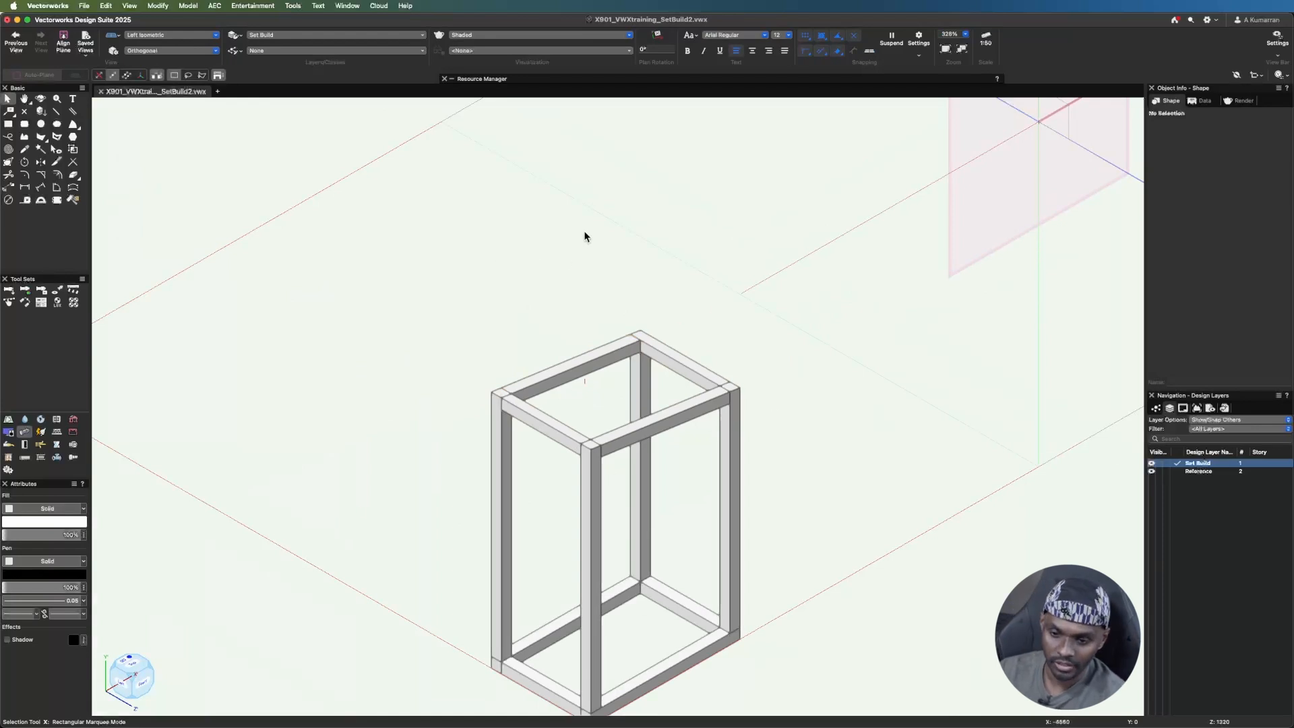
scroll(584, 235, down, 2)
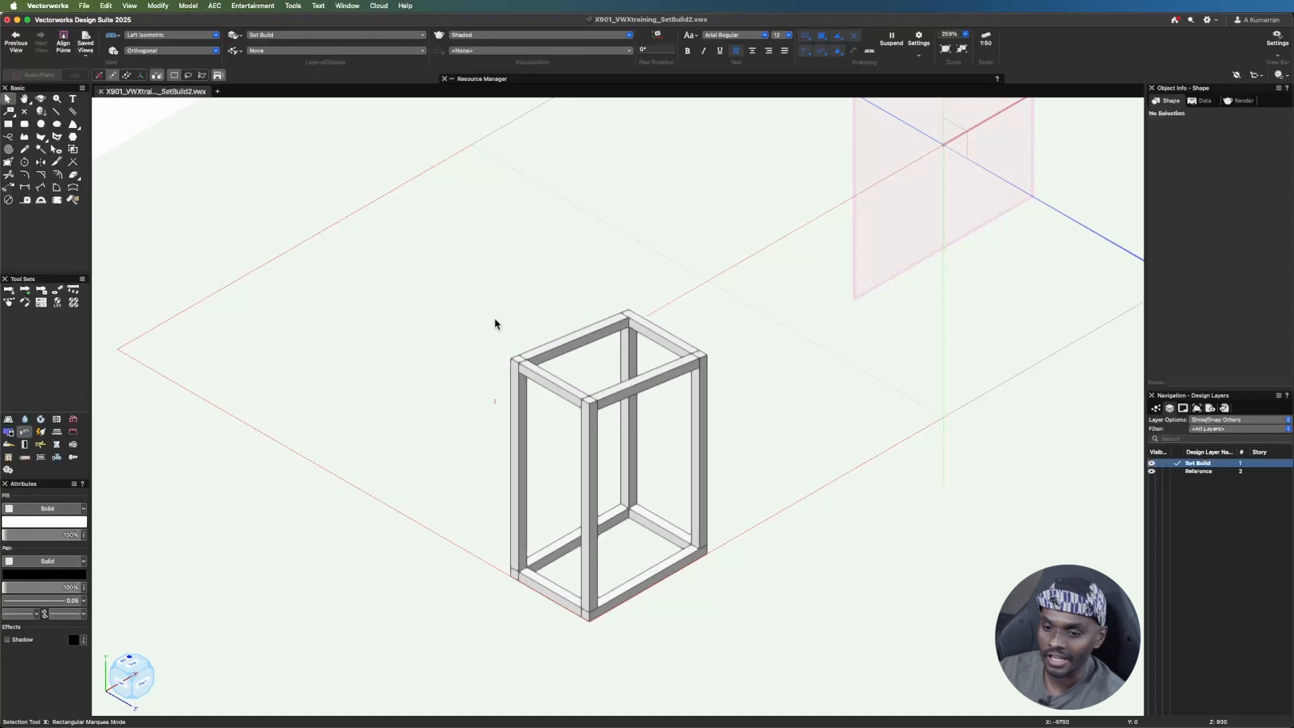
drag(438, 244, 876, 671)
click(1203, 127)
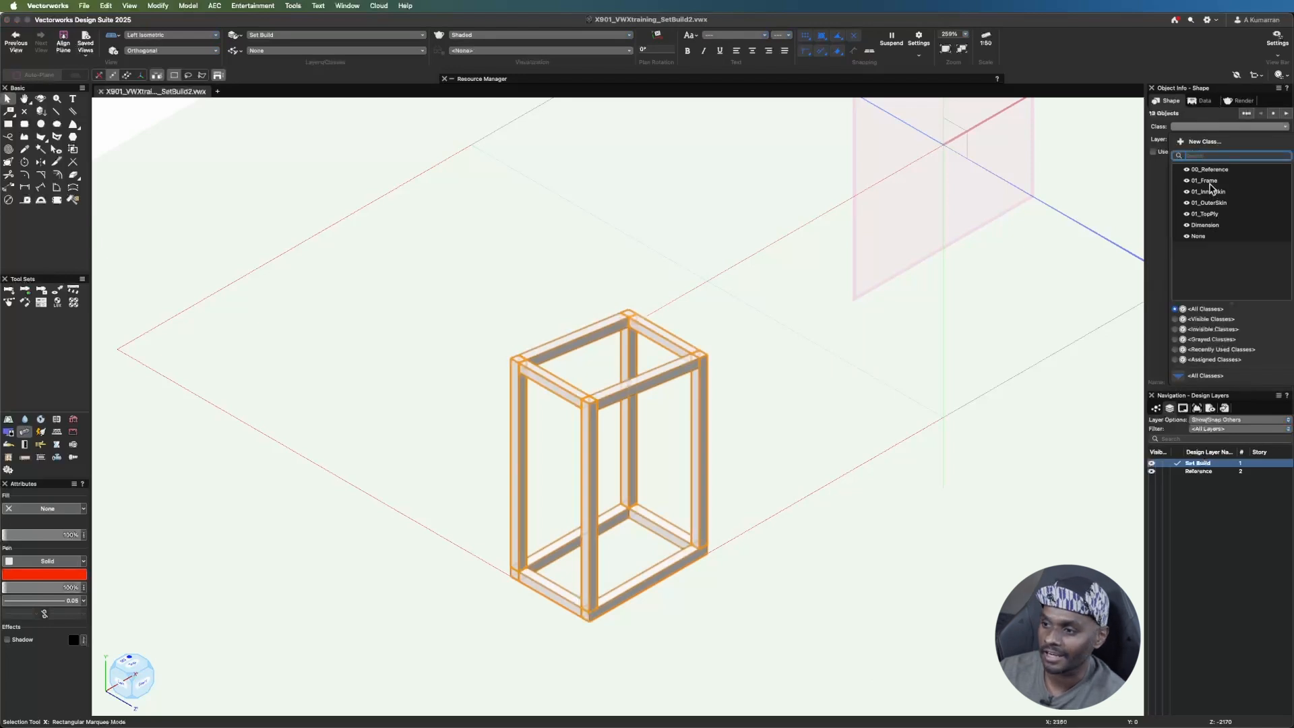
click(1203, 180)
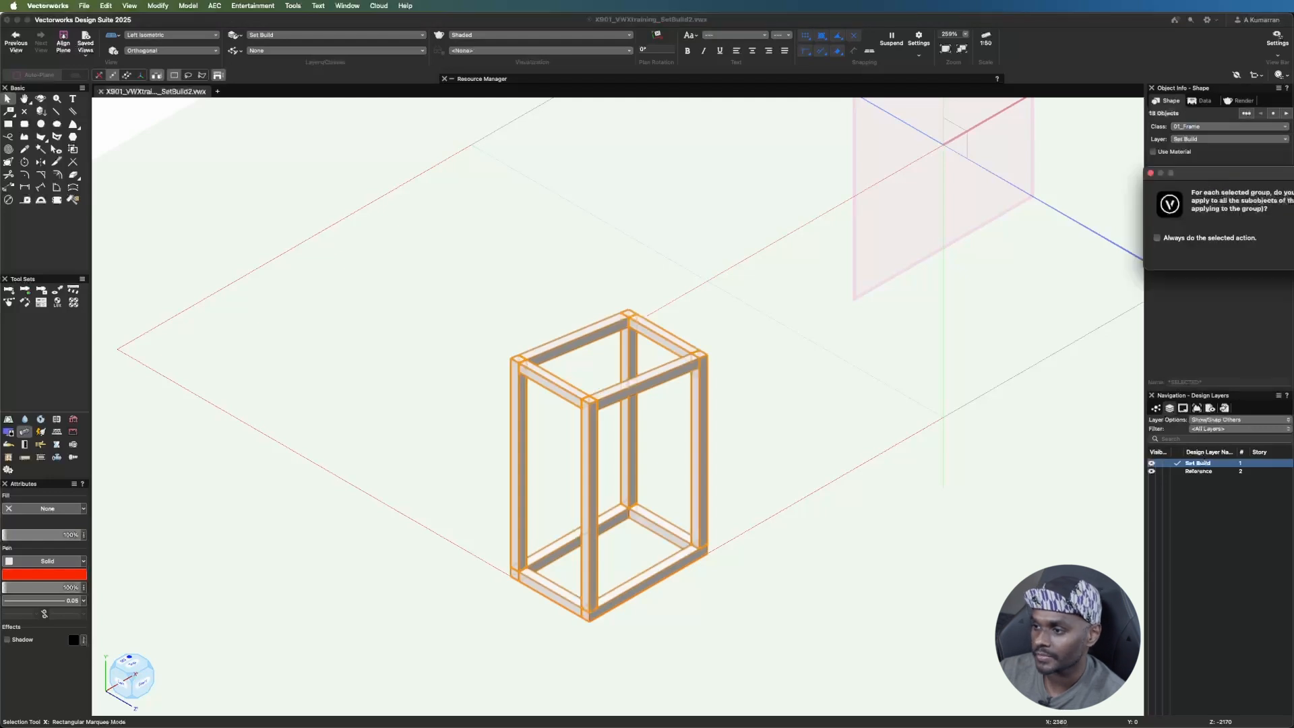
drag(1293, 177, 1126, 147)
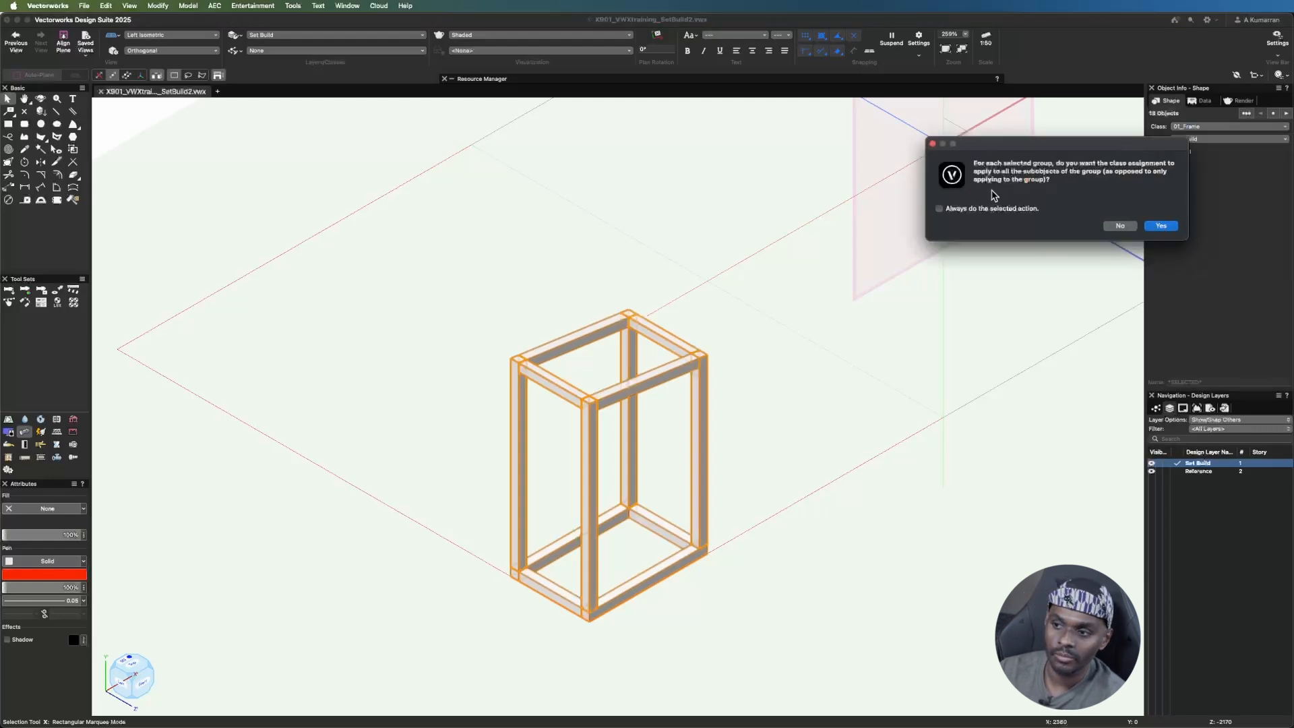
click(1159, 225)
click(880, 587)
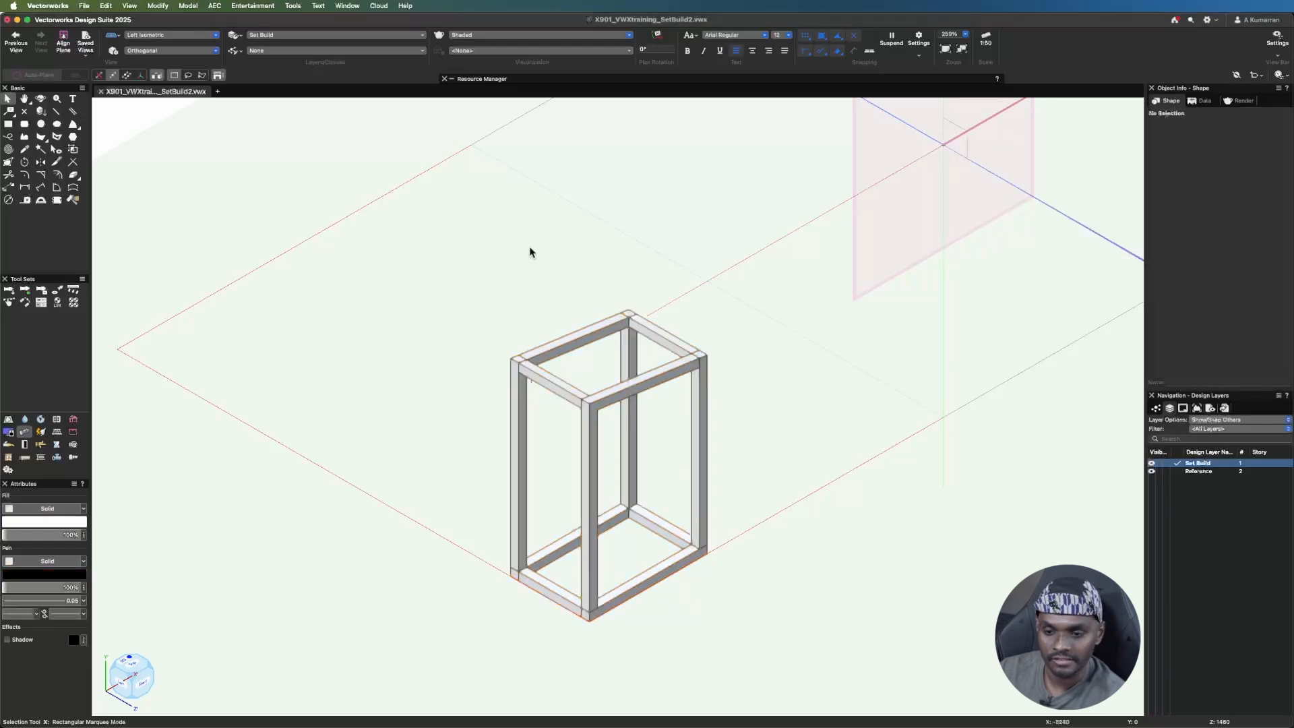
- Draw a rectangle of about 1030 by 595 mm on the layer plane beside the frame
scroll(627, 364, up, 2)
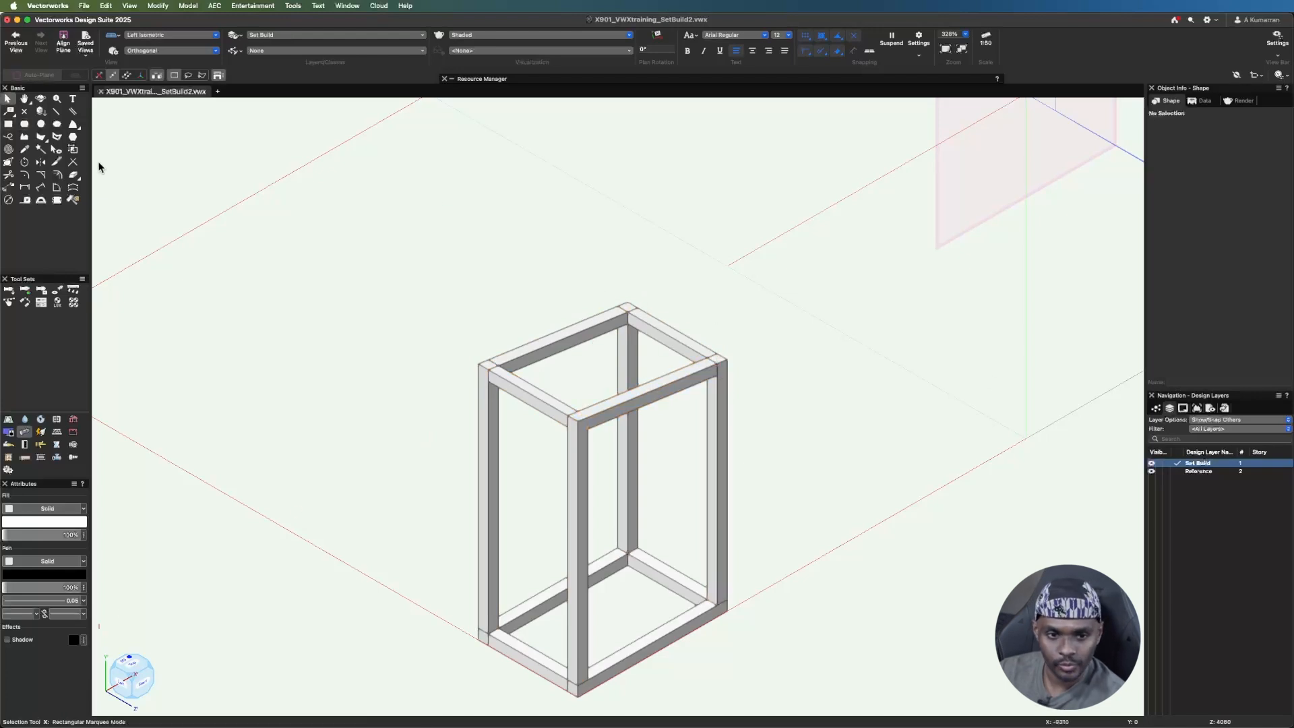
click(8, 124)
click(306, 410)
key(Escape)
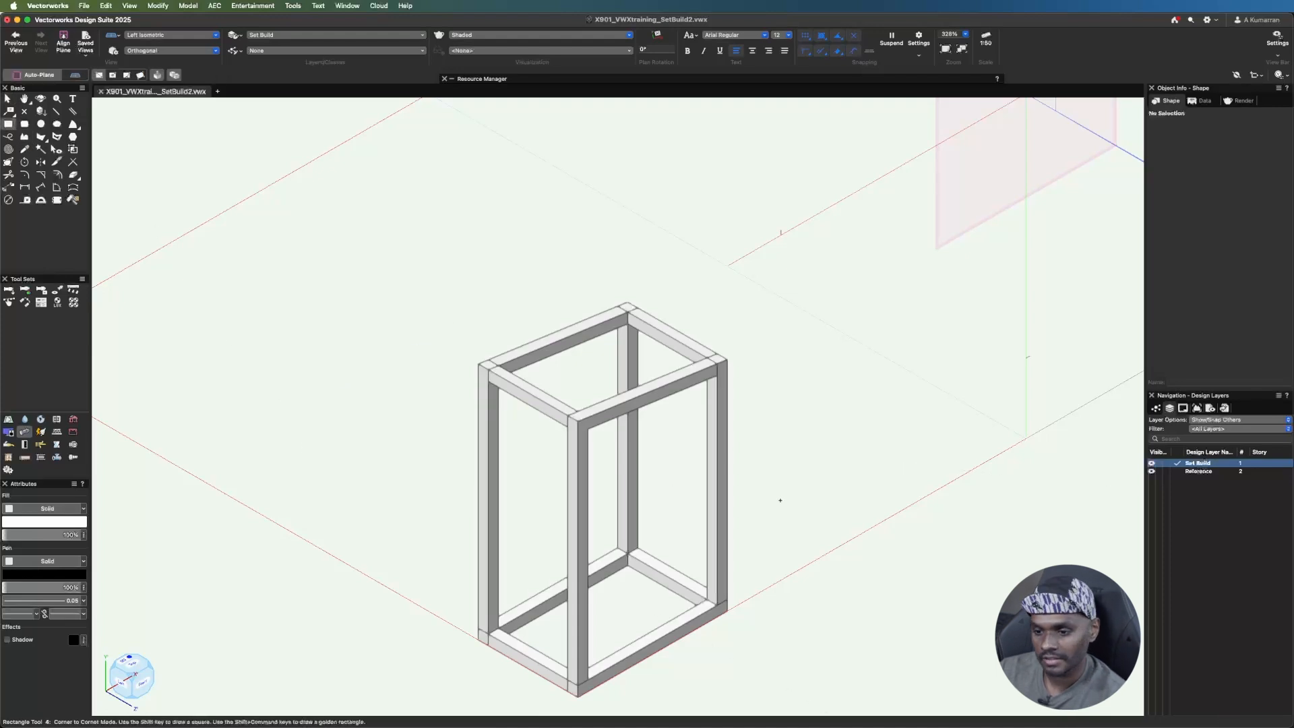
click(77, 76)
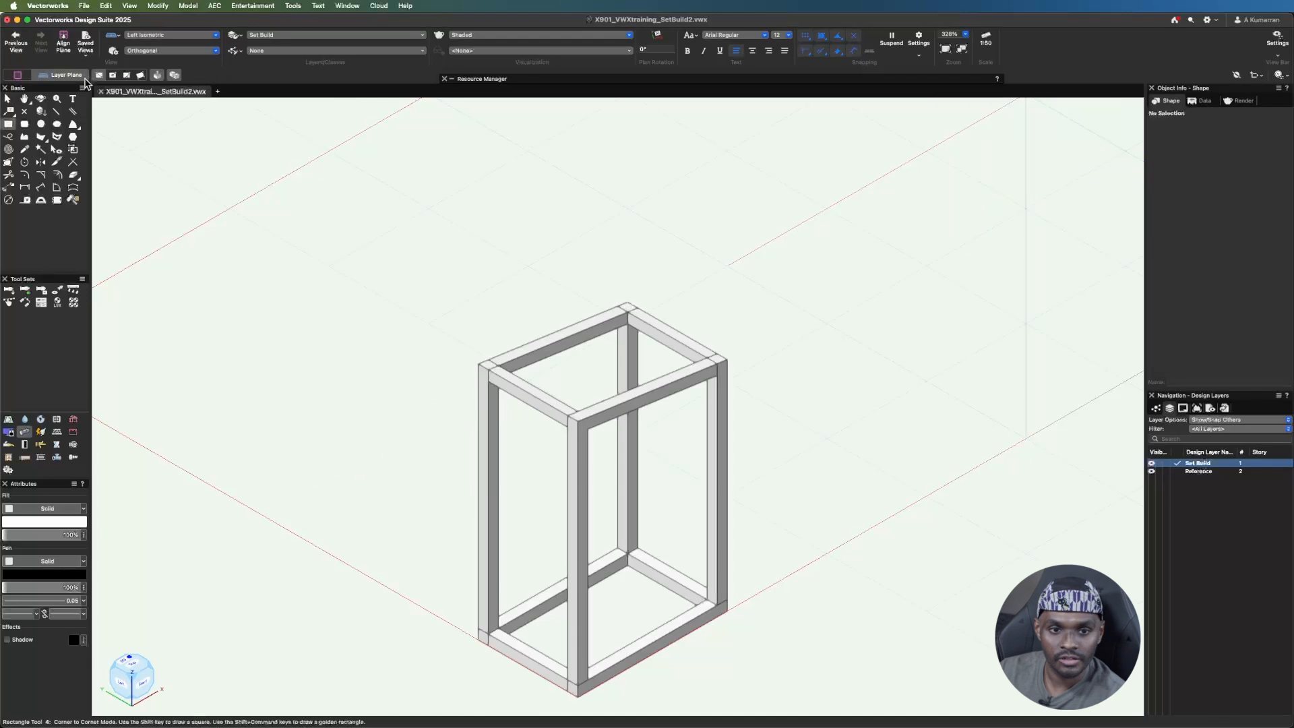
click(277, 473)
click(438, 447)
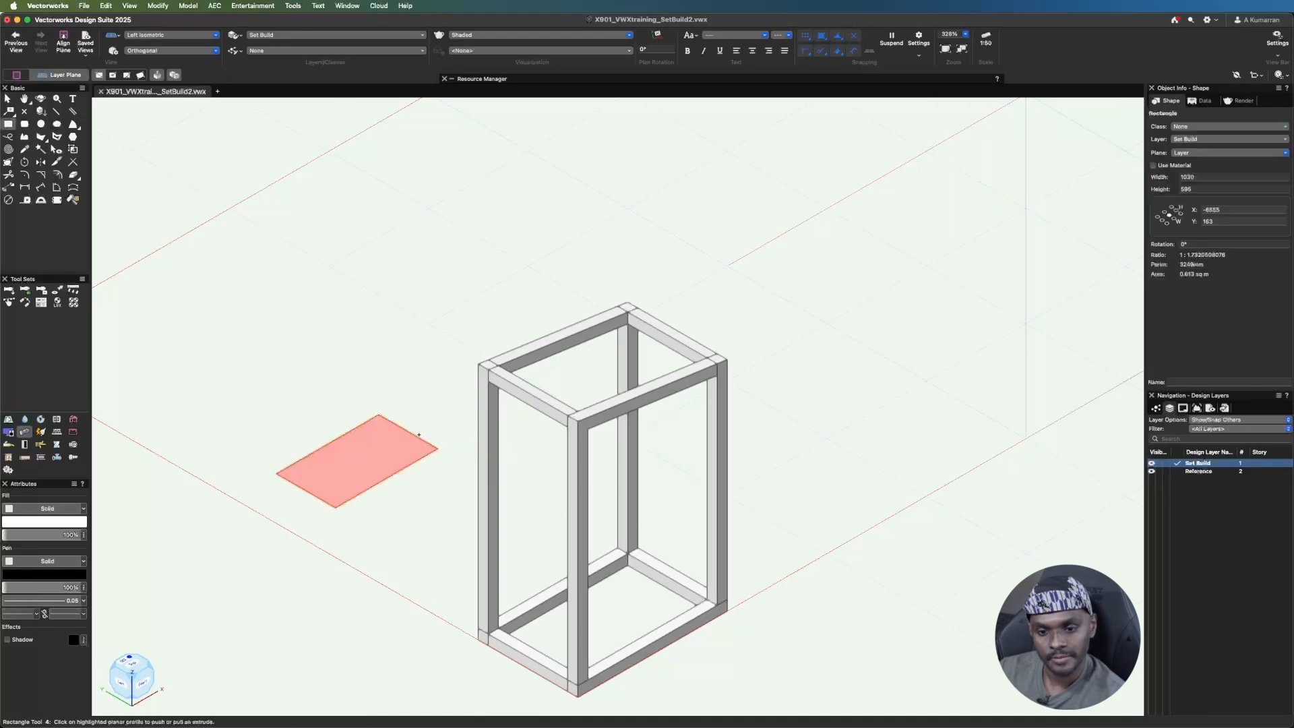
- Set the rectangle's width to 1500 mm and its height to 1000 mm
click(1216, 177)
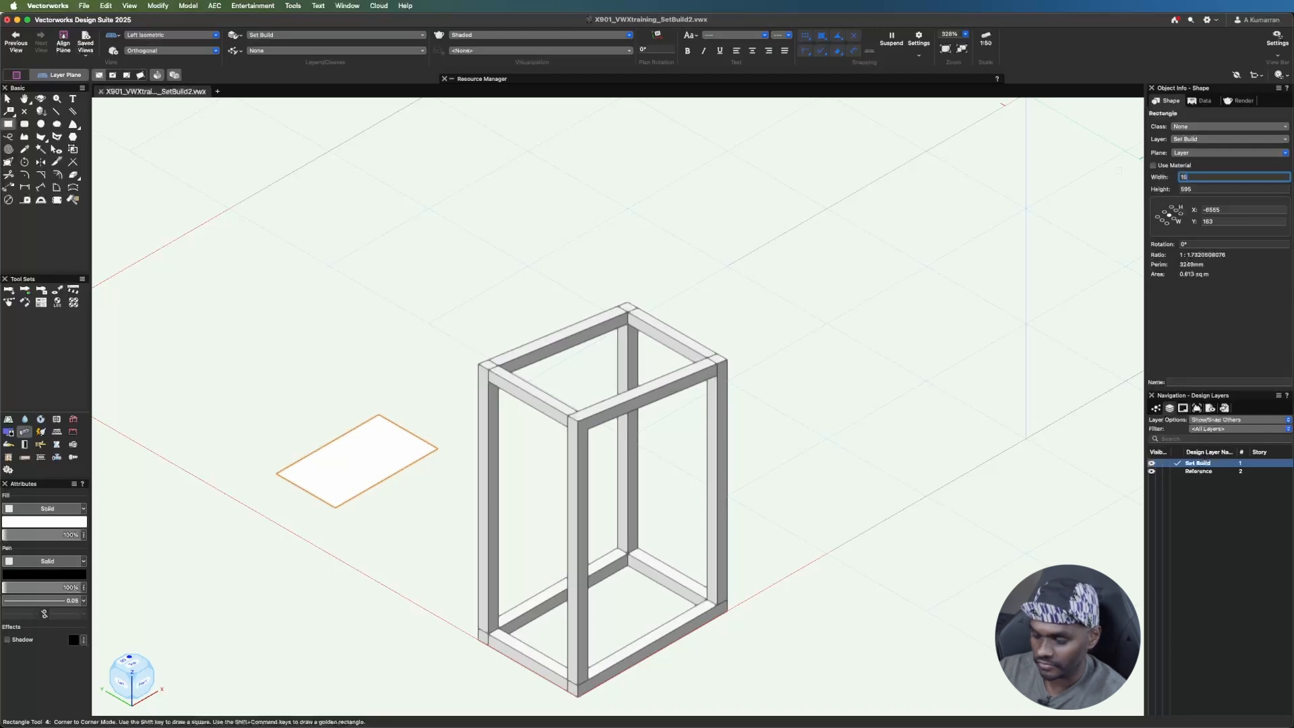
text(1500)
key(Tab)
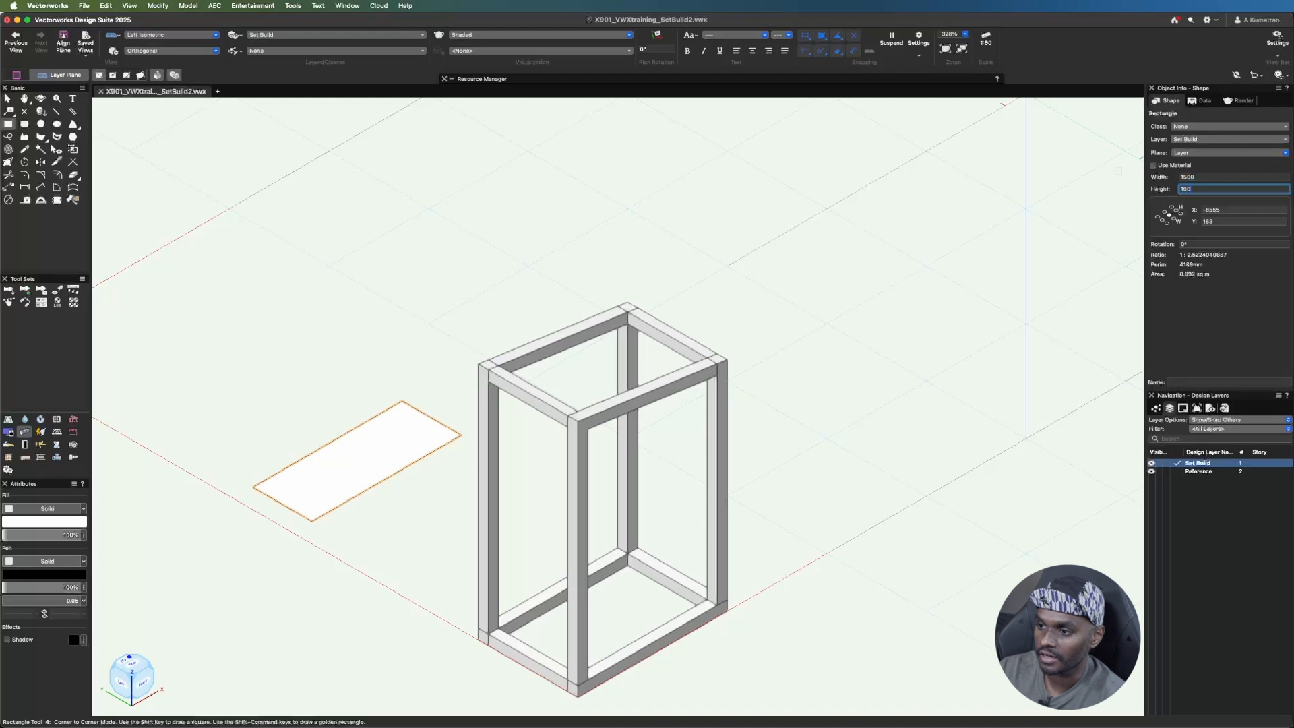
key(Return)
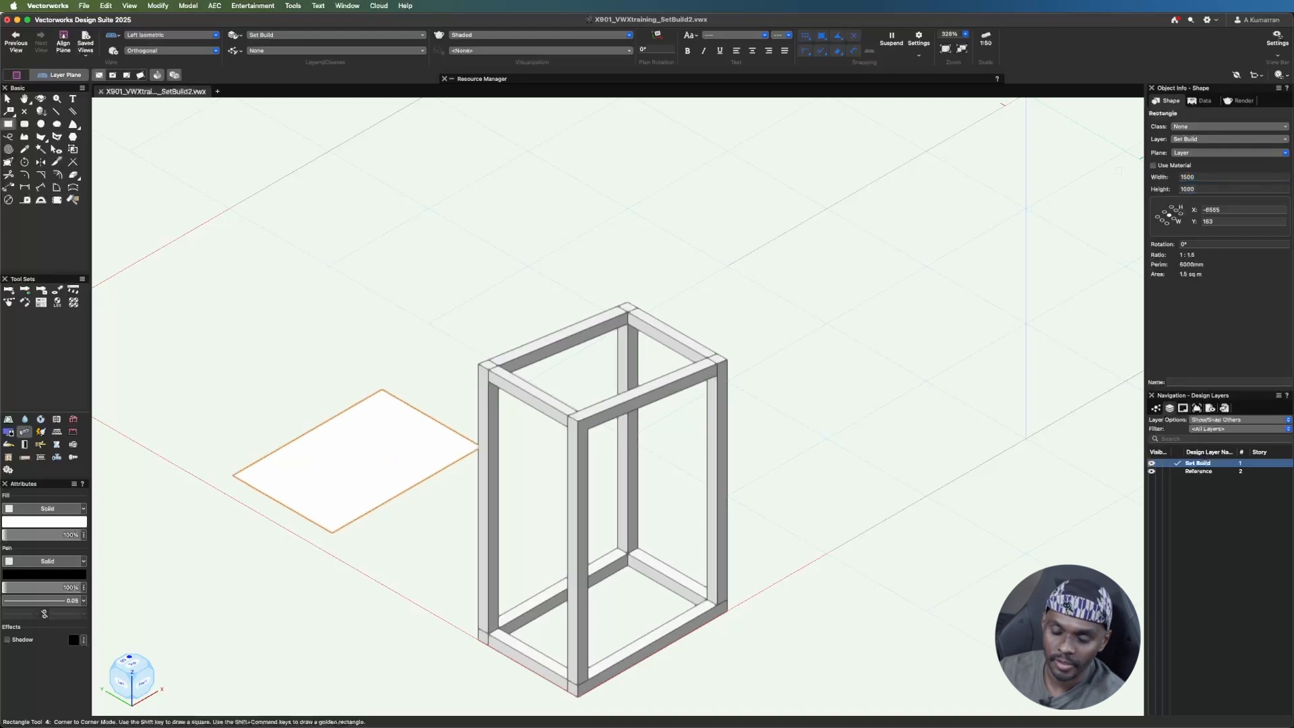
- Extrude the 1500 by 1000 mm rectangle by 12 mm
key(x)
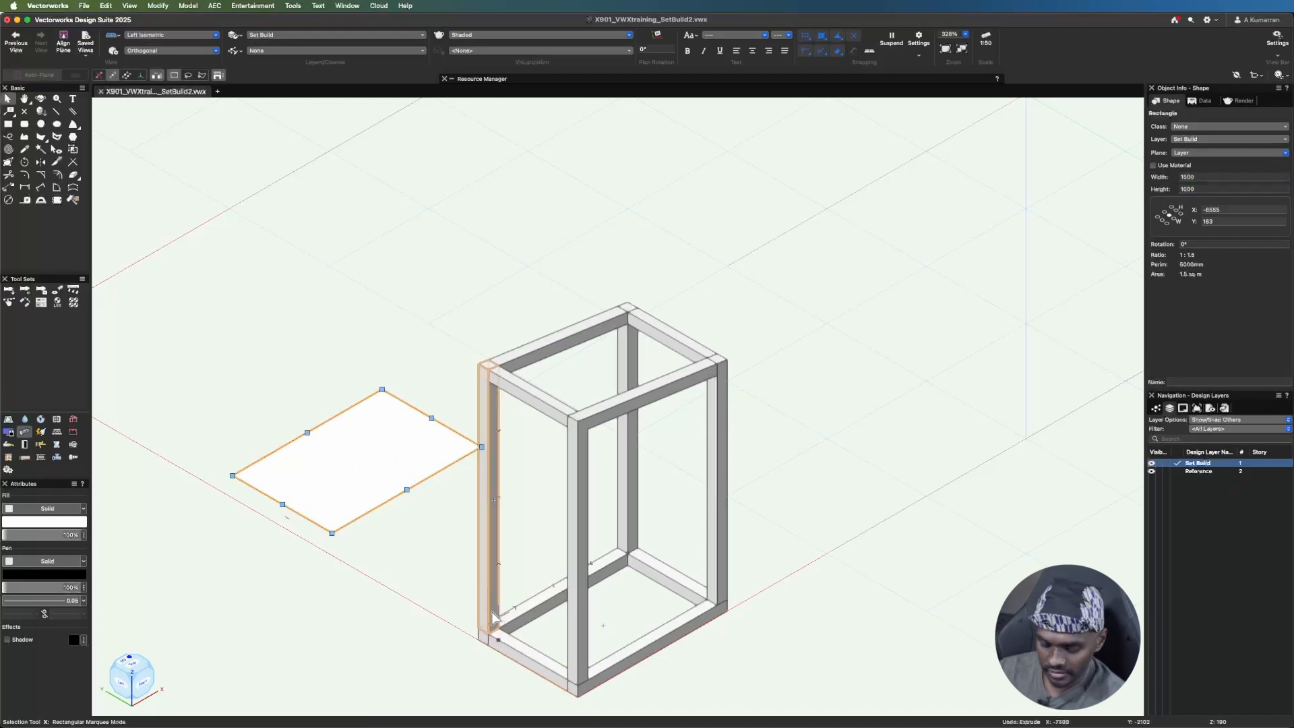
key(super+e)
drag(1260, 169, 780, 92)
text(12)
click(830, 212)
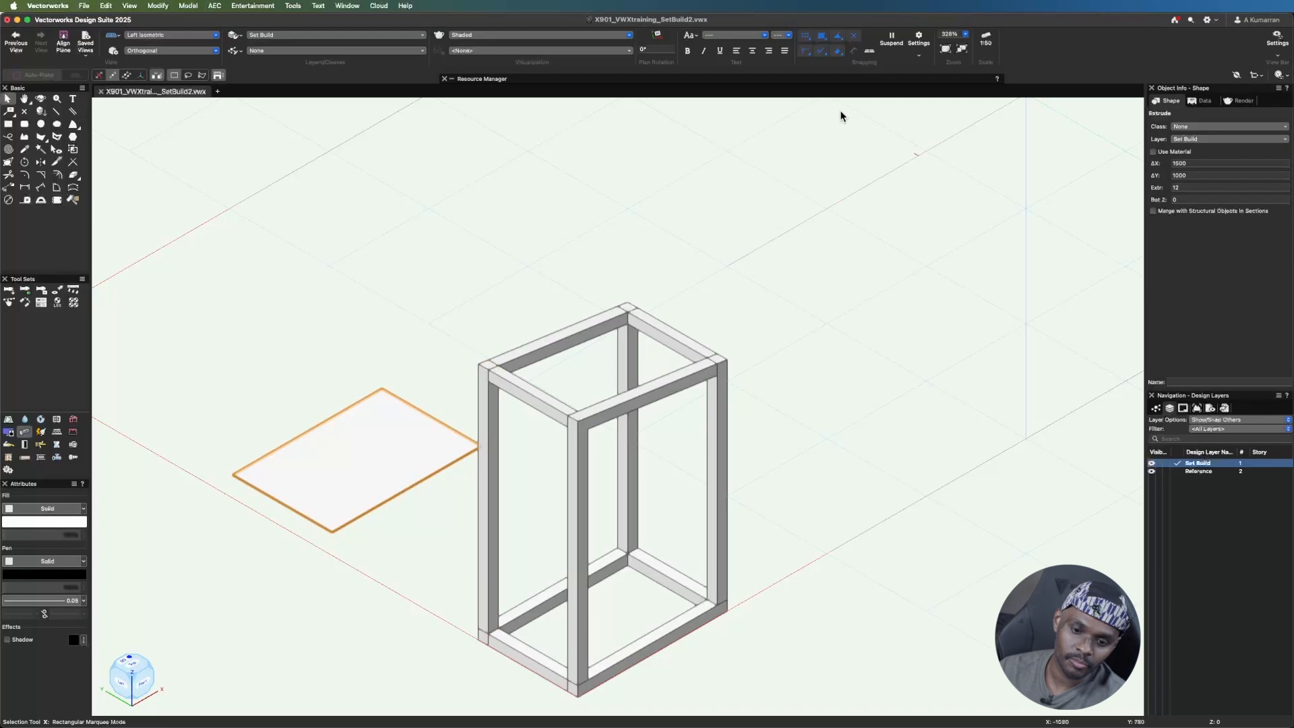
- Move the thin extruded panel onto the frame's top, snapping its front corner to the front post's outer top corner
click(413, 535)
scroll(355, 534, up, 10)
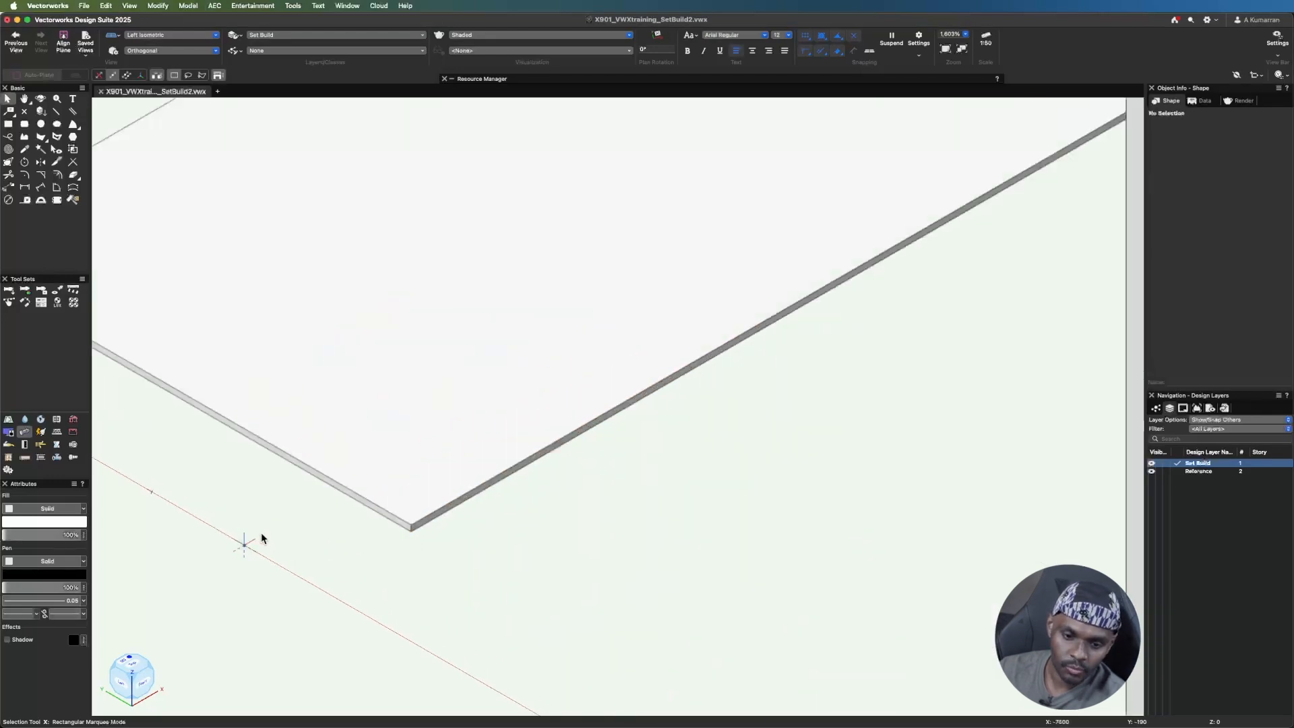
scroll(589, 532, down, 10)
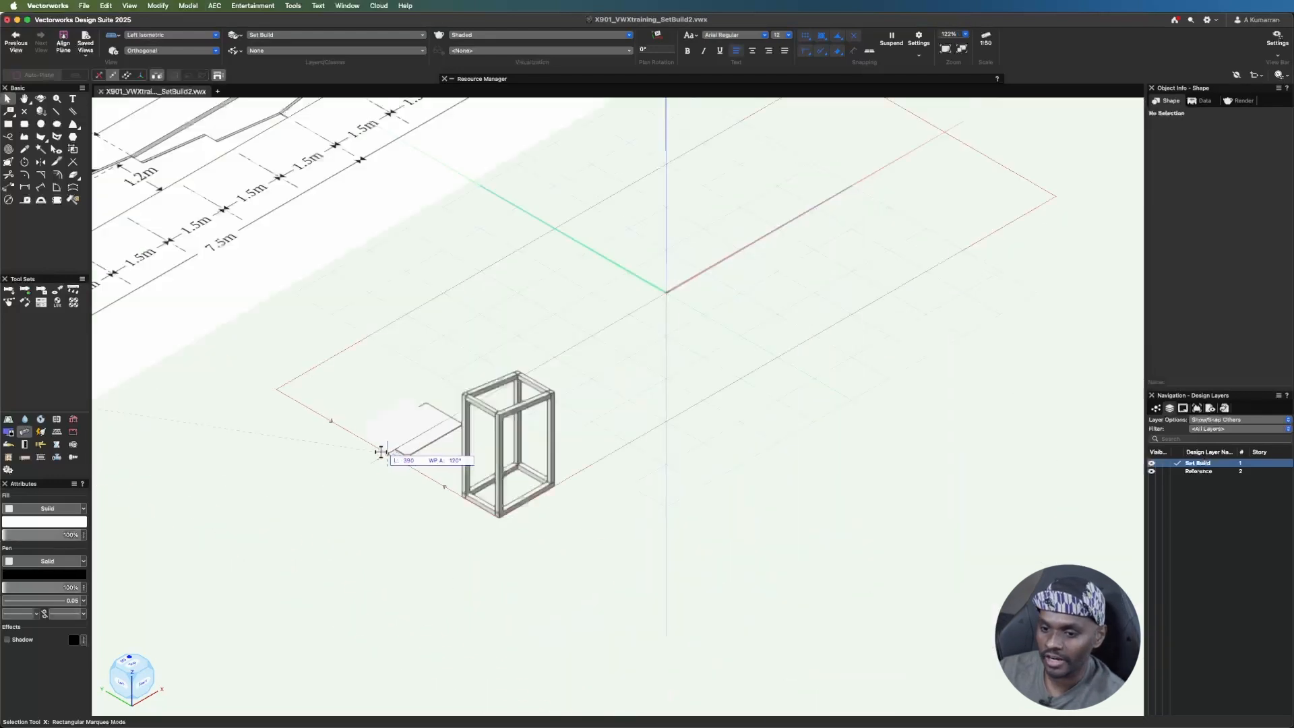
scroll(479, 366, up, 3)
drag(479, 366, 780, 354)
scroll(809, 298, up, 3)
scroll(796, 317, up, 1)
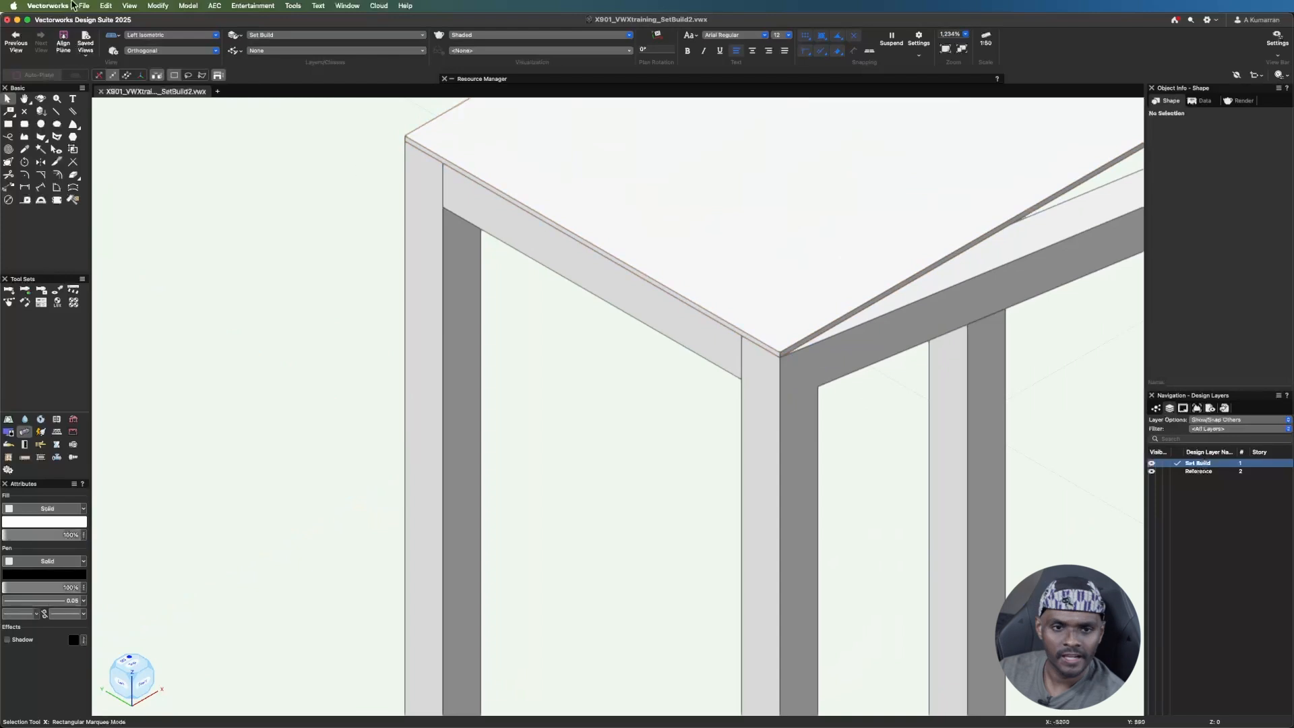
- In Front view, rotate the top panel about 8° downward around its high-end bottom corner, snapping it to the frame's sloped top edge
click(149, 37)
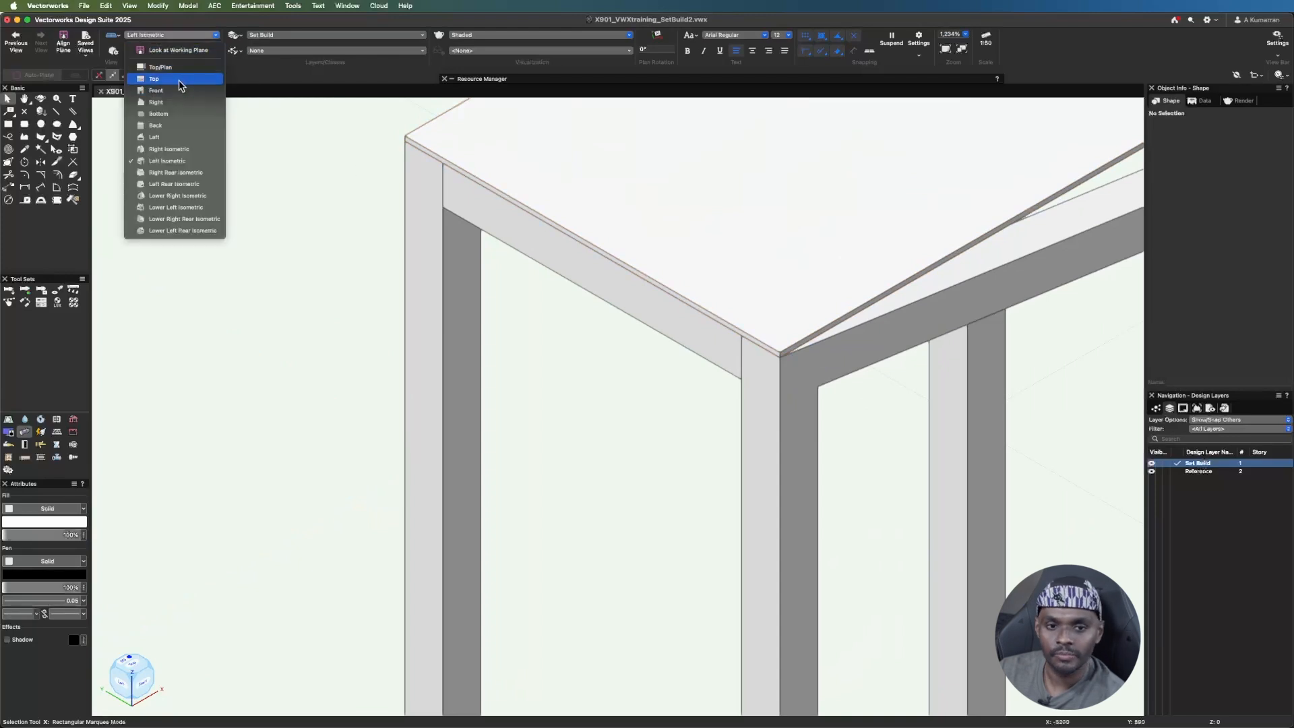
click(172, 91)
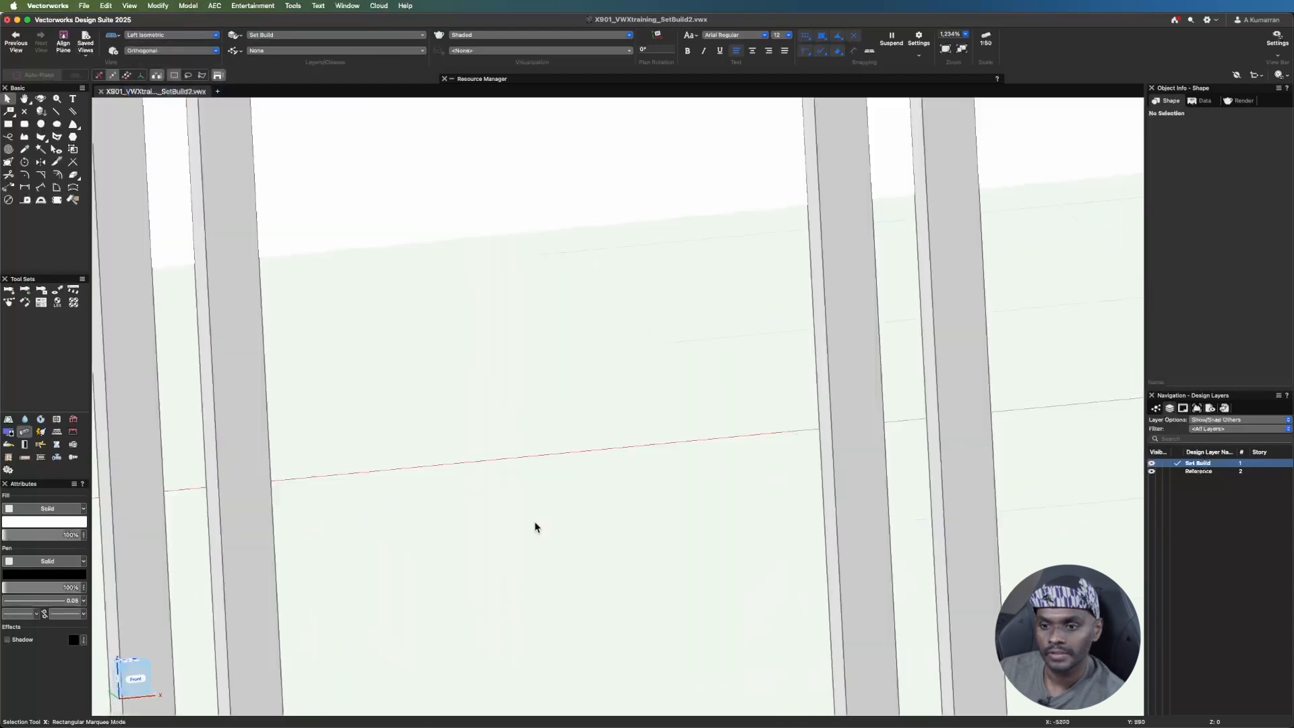
scroll(545, 598, down, 10)
scroll(505, 523, up, 7)
scroll(556, 473, up, 1)
scroll(557, 473, up, 1)
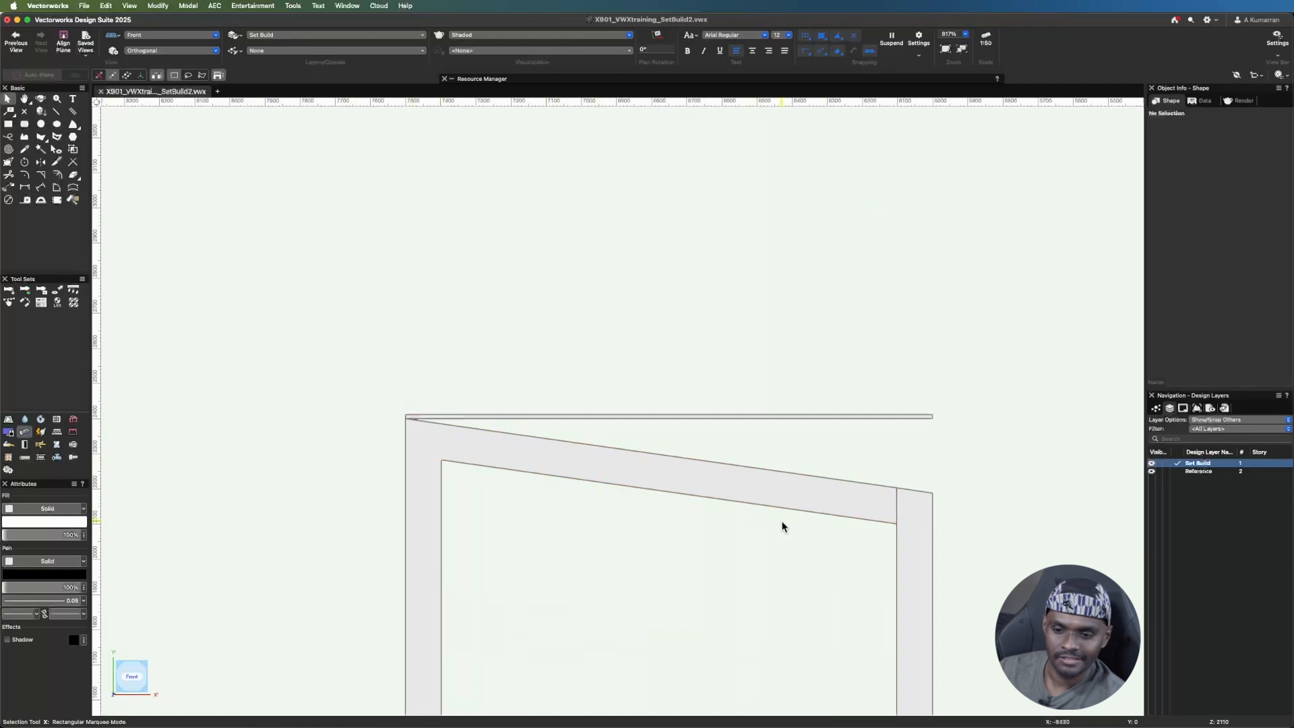
scroll(350, 434, up, 4)
scroll(535, 347, up, 15)
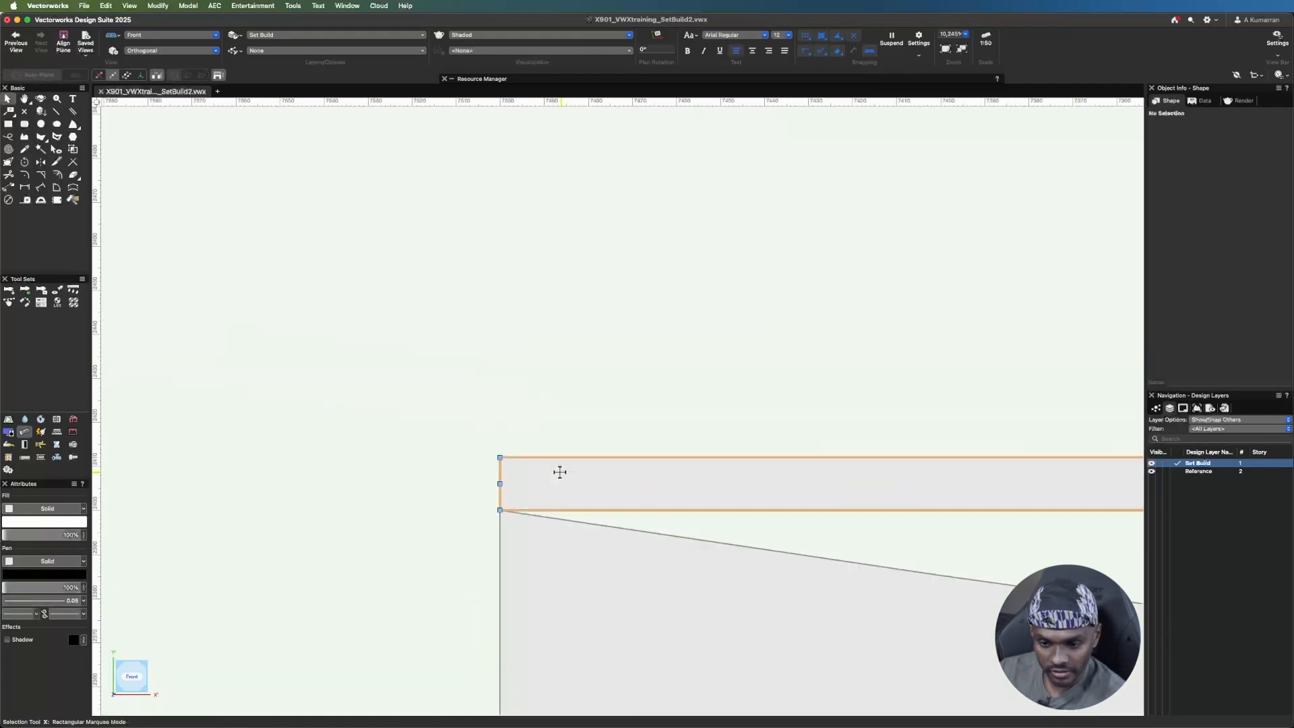
click(559, 471)
click(25, 161)
click(500, 510)
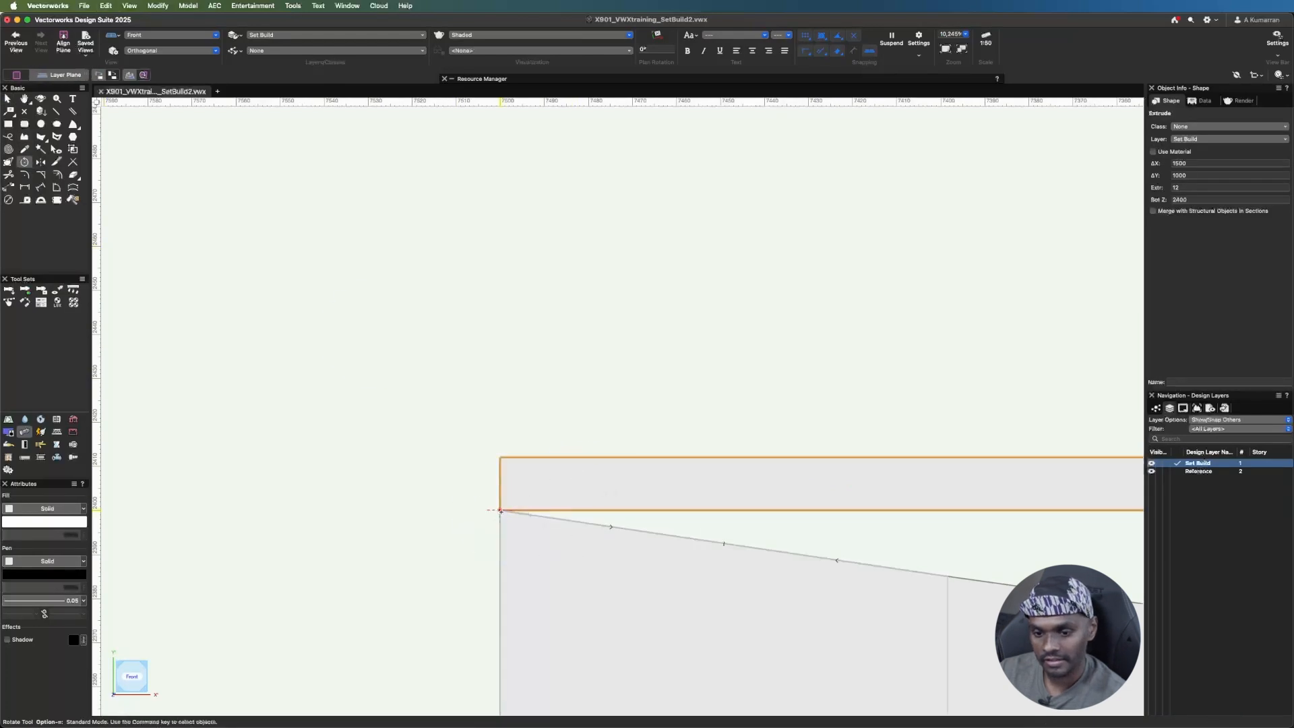
scroll(290, 356, down, 12)
scroll(263, 371, down, 4)
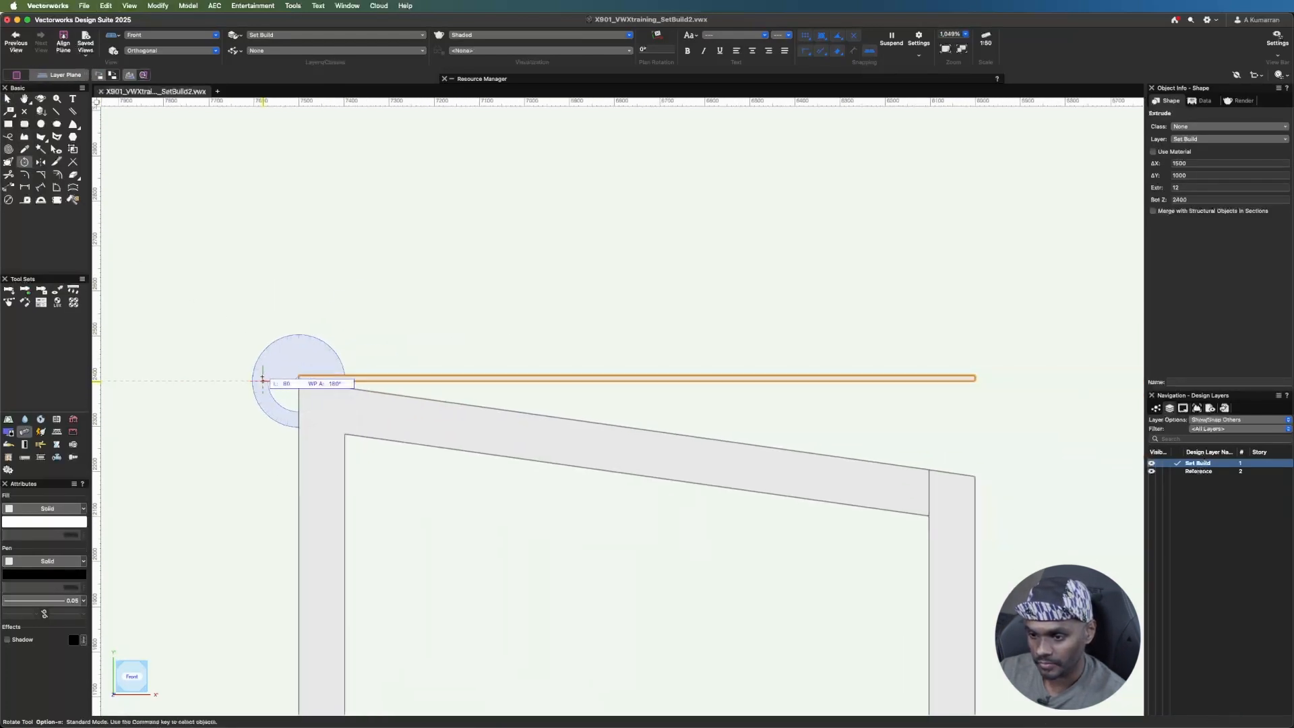
click(975, 379)
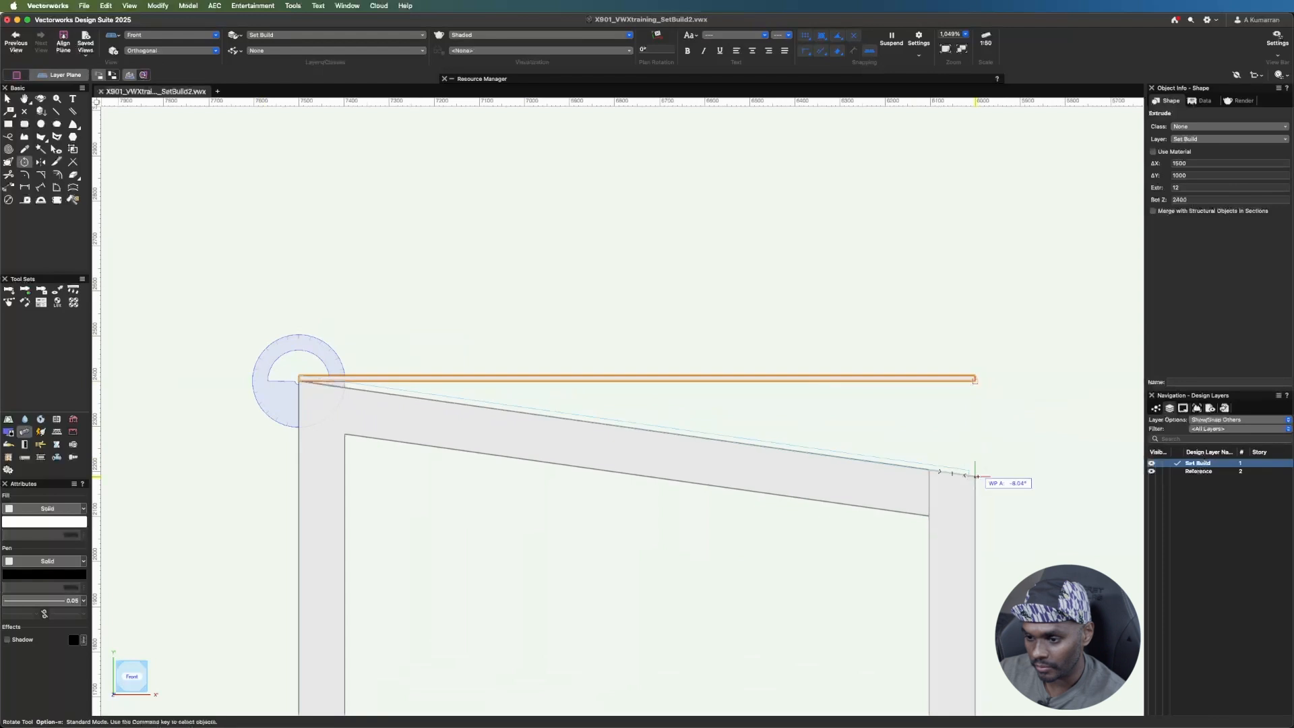
scroll(974, 475, up, 15)
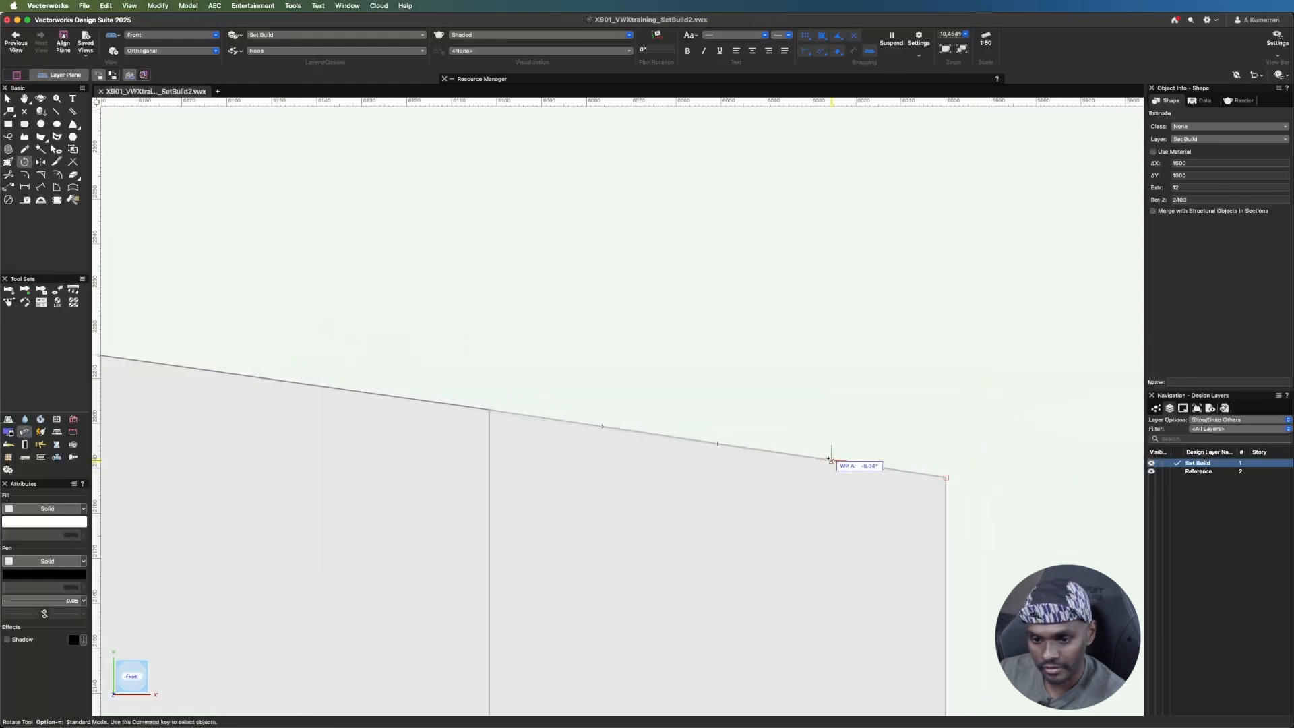
click(946, 477)
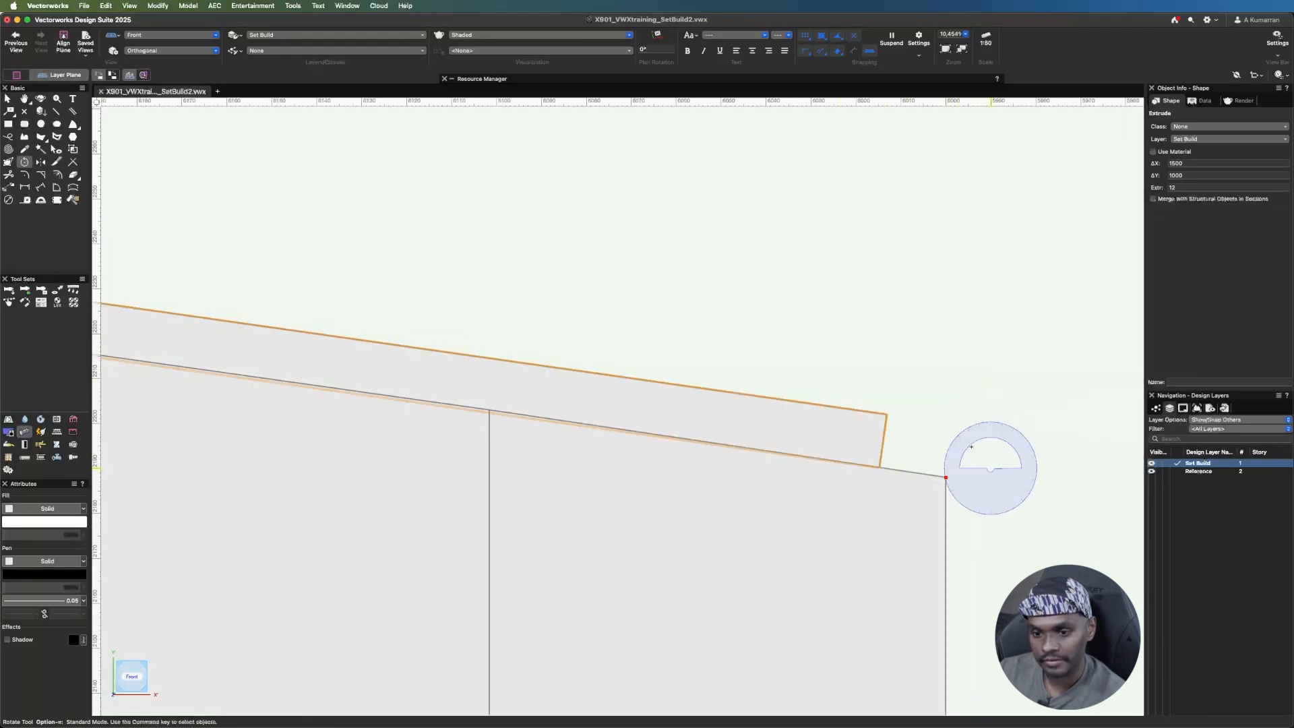
scroll(945, 477, down, 5)
key(x)
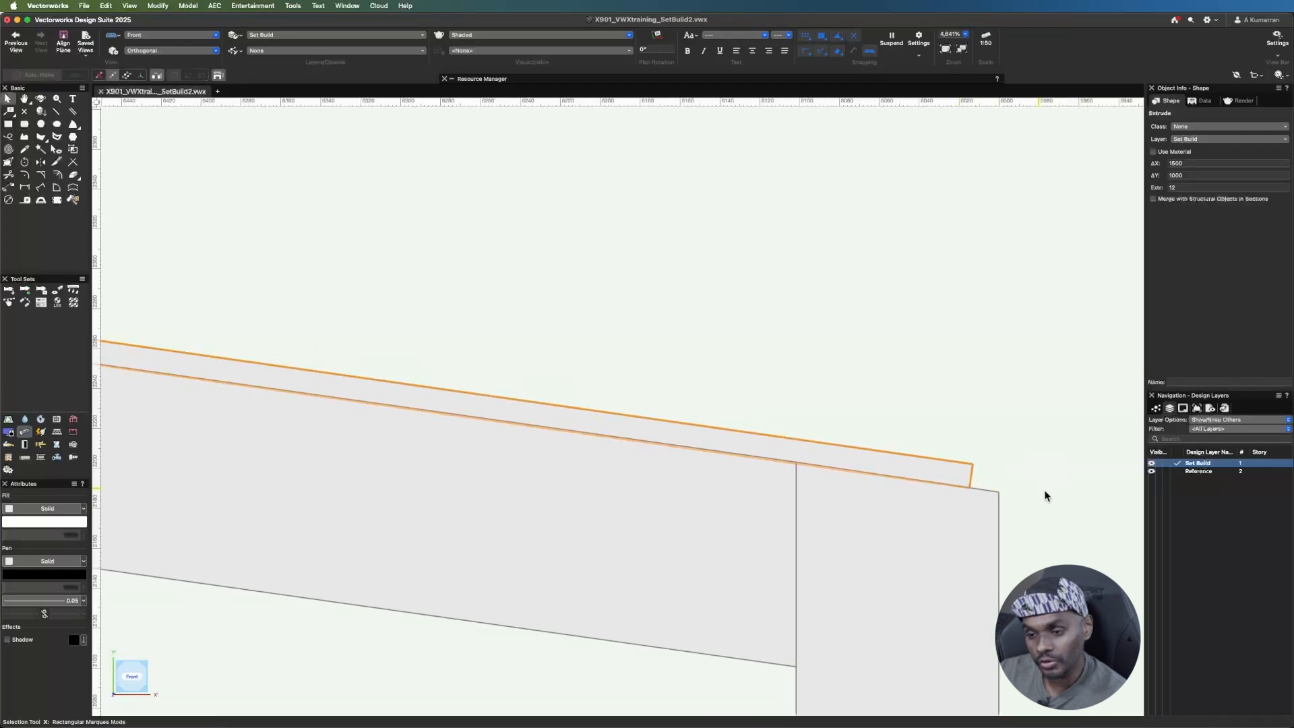
- Measure the gap between the rotated panel's lower end and the low post's outer top corner
click(974, 518)
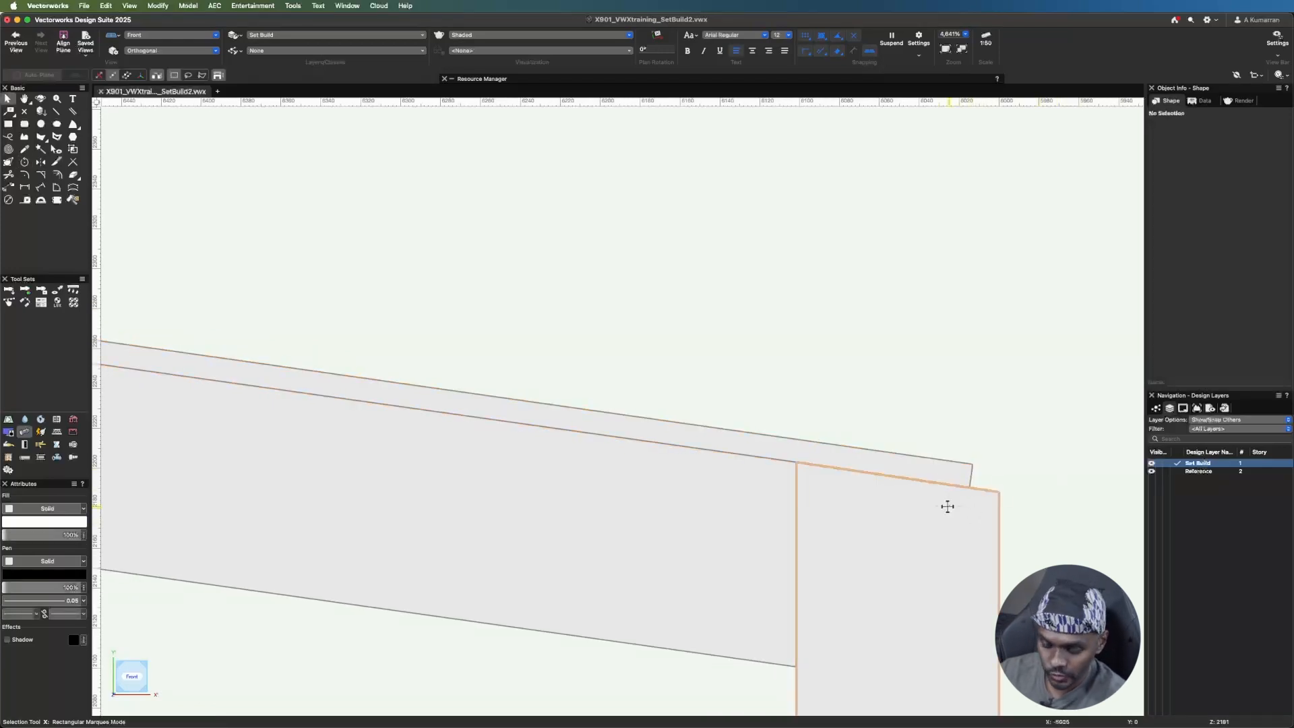
key(q)
click(970, 483)
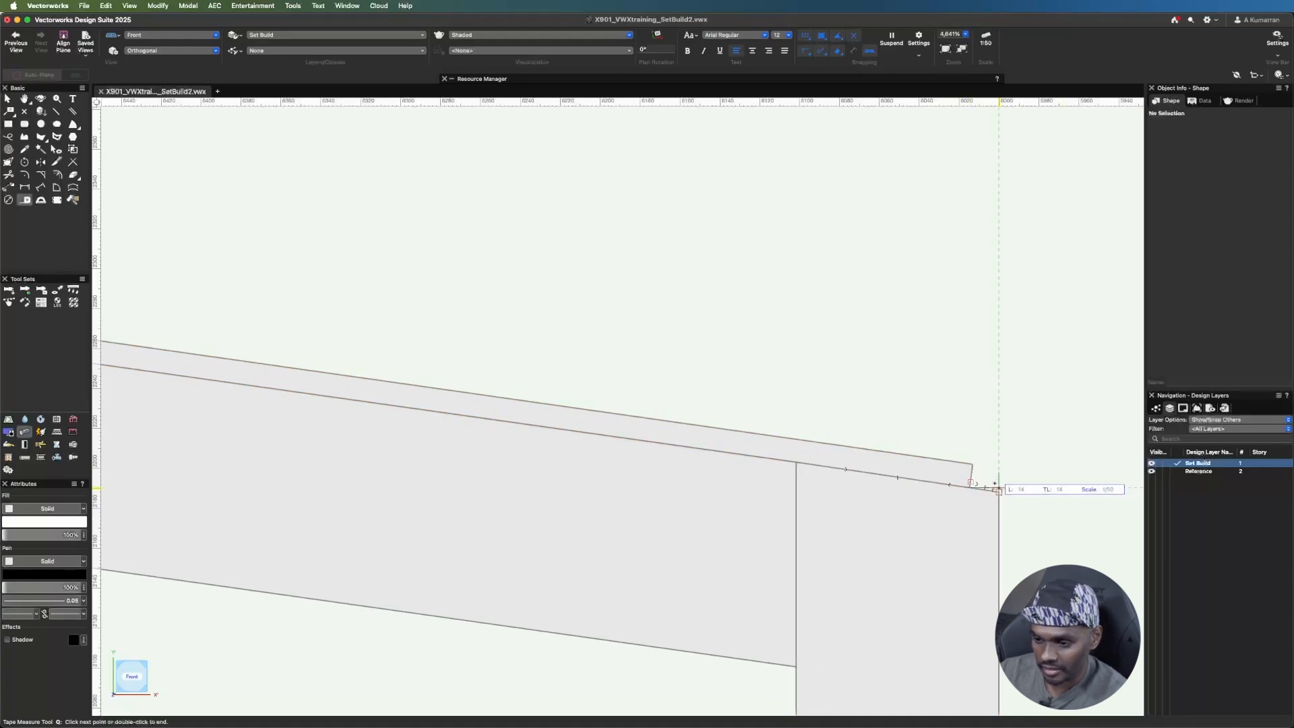
double_click(998, 492)
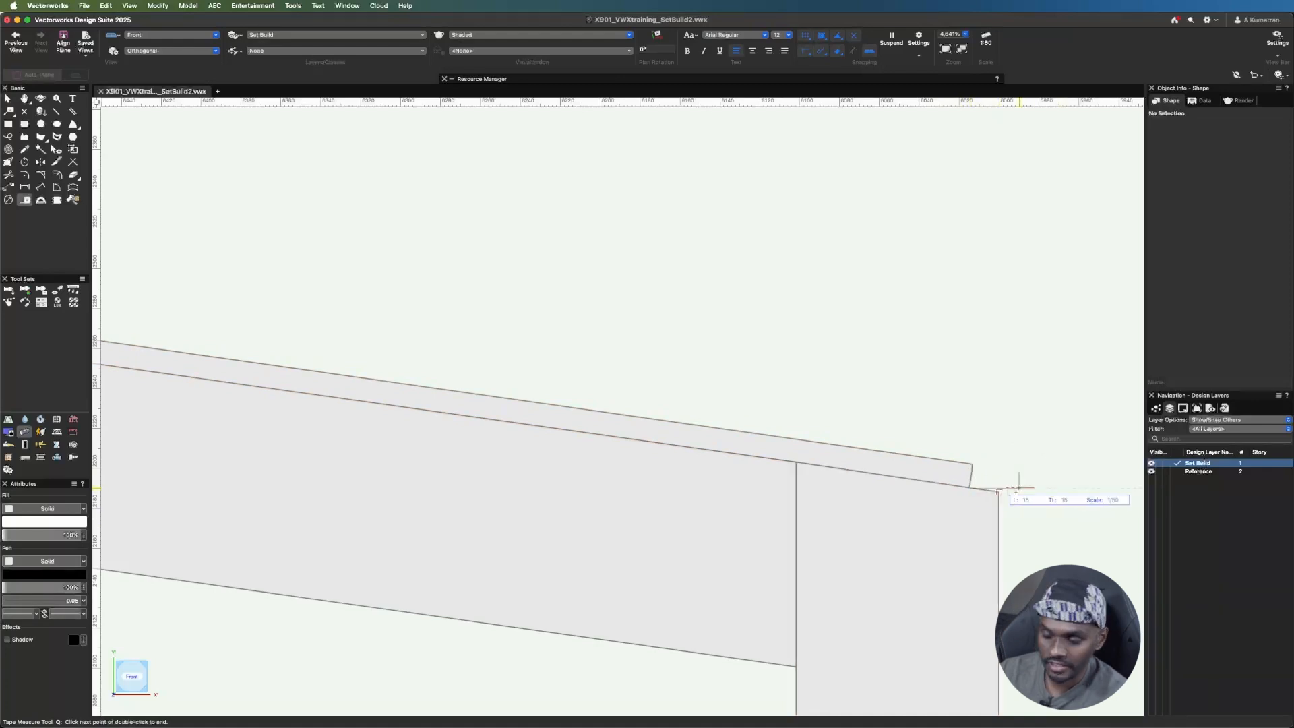
- In Left Isometric view, move the sloped panel by its low-end bottom corner onto the low post's outer top corner
click(171, 34)
click(172, 164)
scroll(794, 498, down, 10)
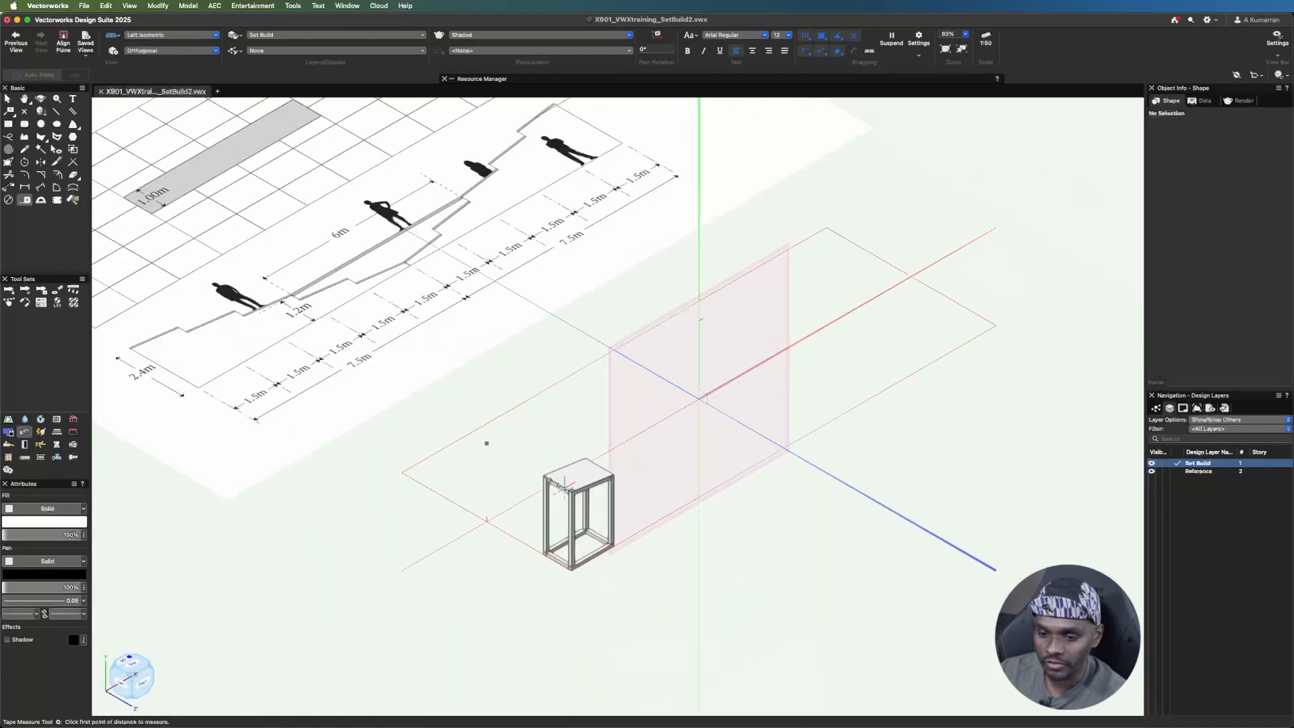
scroll(624, 468, up, 6)
scroll(523, 384, up, 15)
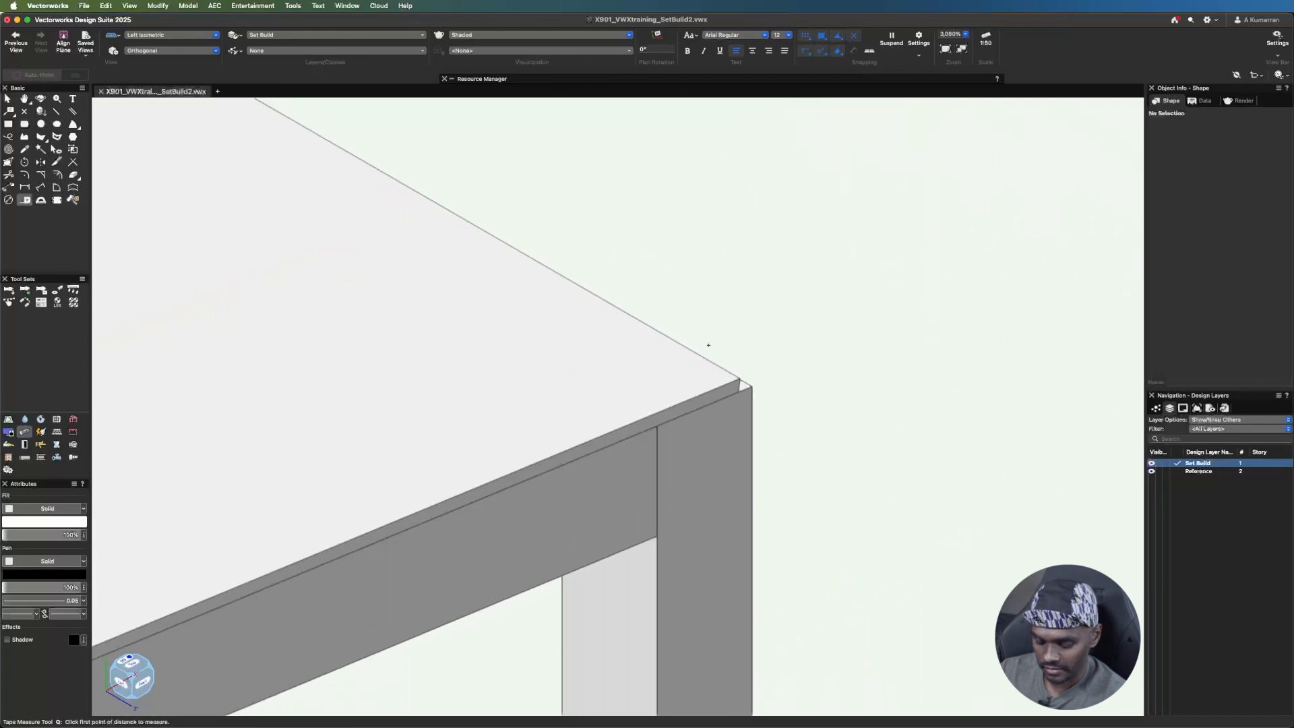
key(x)
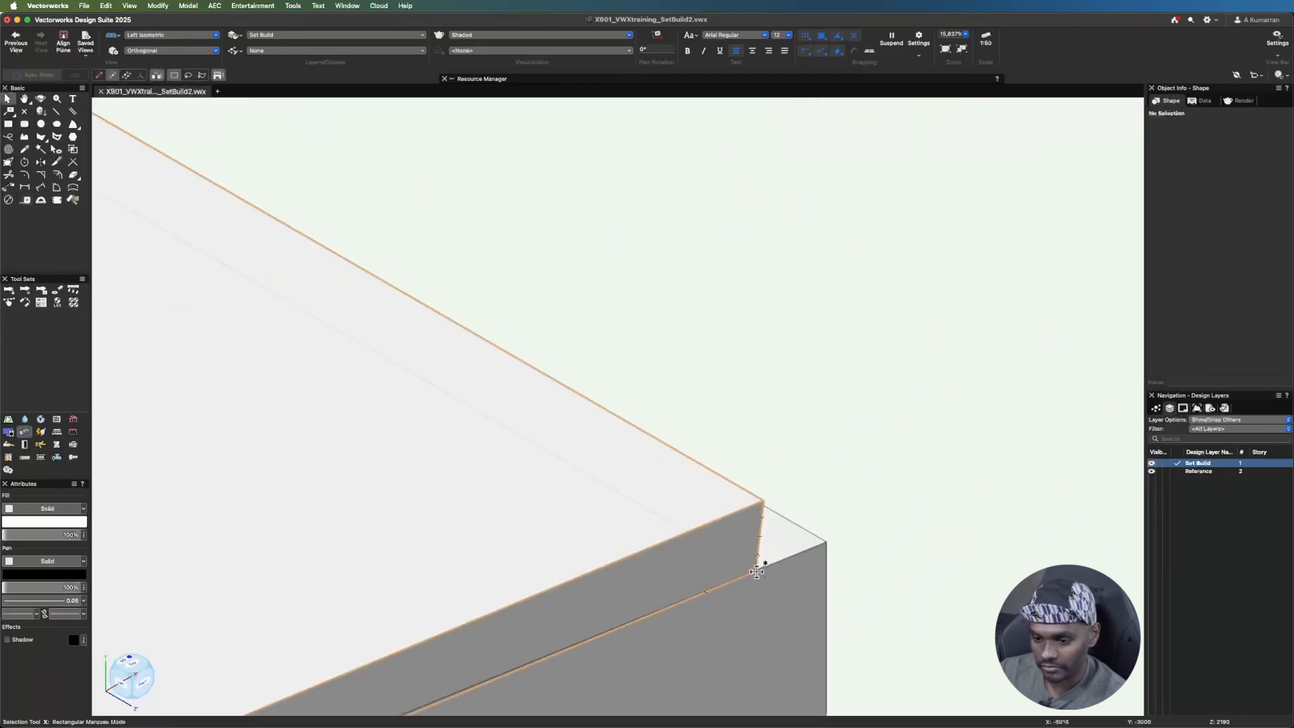
drag(757, 572, 794, 551)
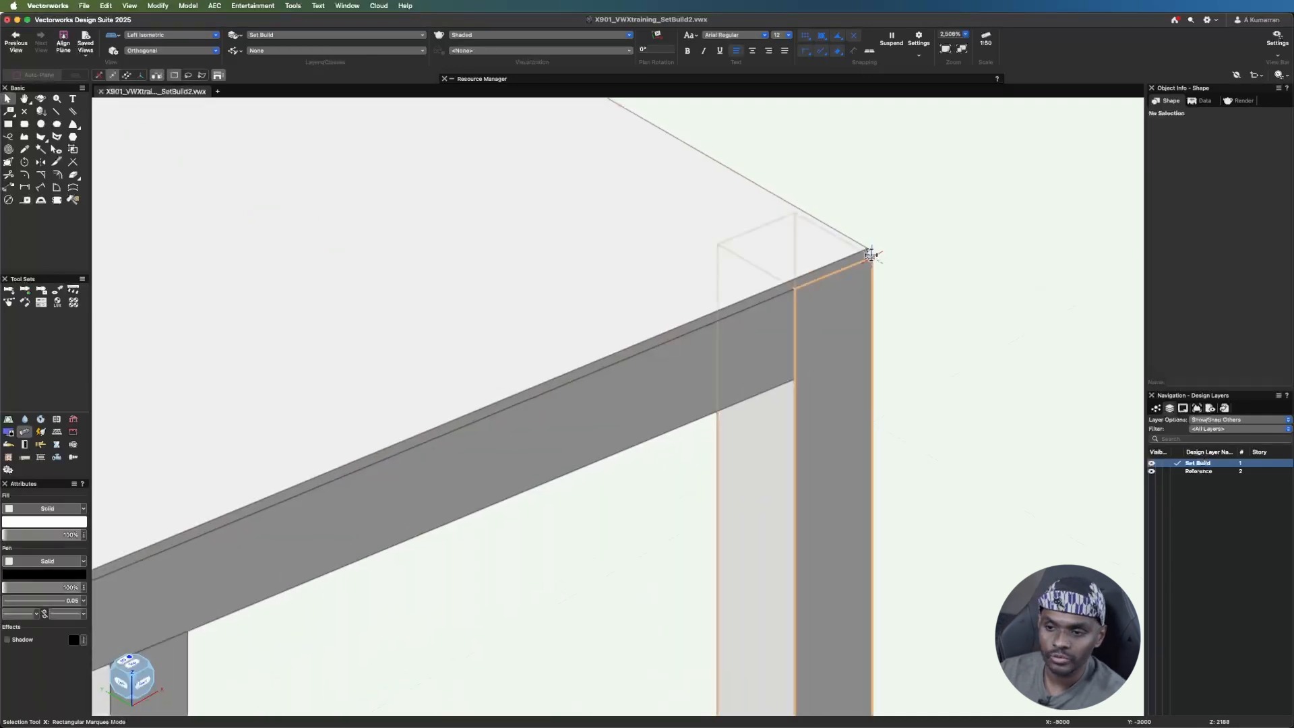
- Assign the 12 mm top panel to its class and deselect it
scroll(871, 252, up, 3)
scroll(831, 234, down, 10)
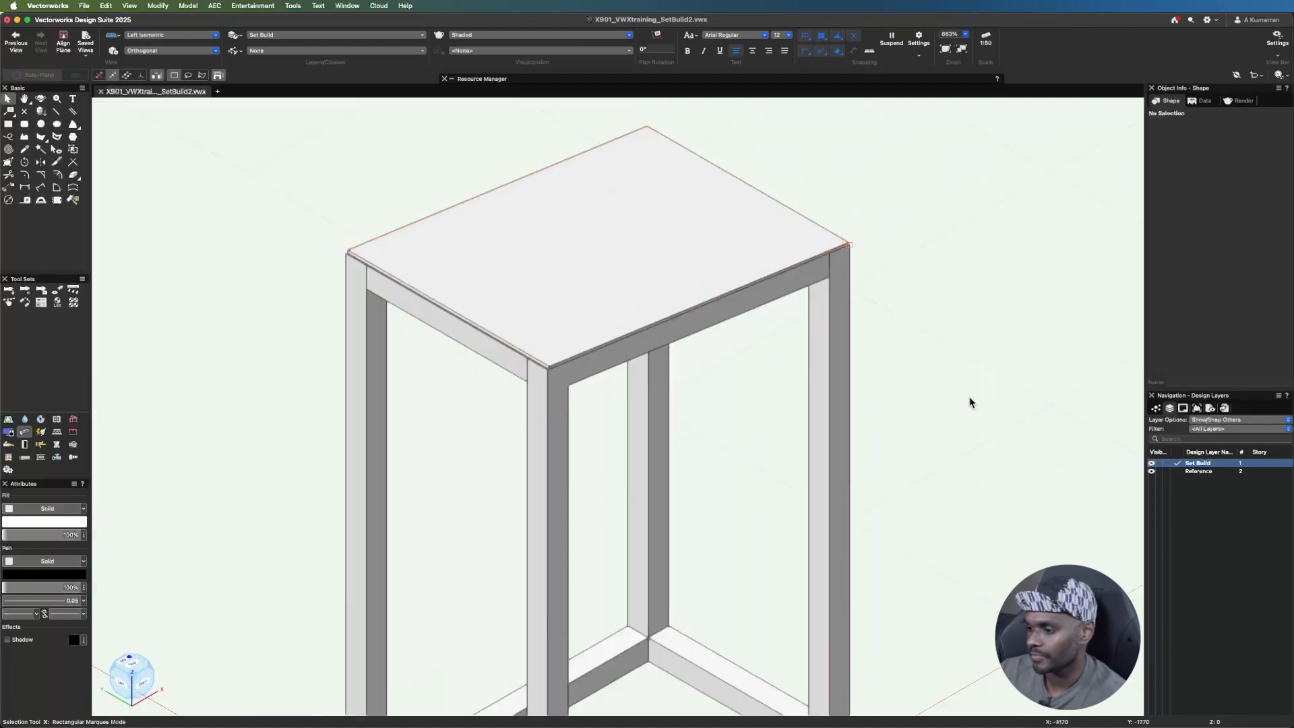
click(543, 242)
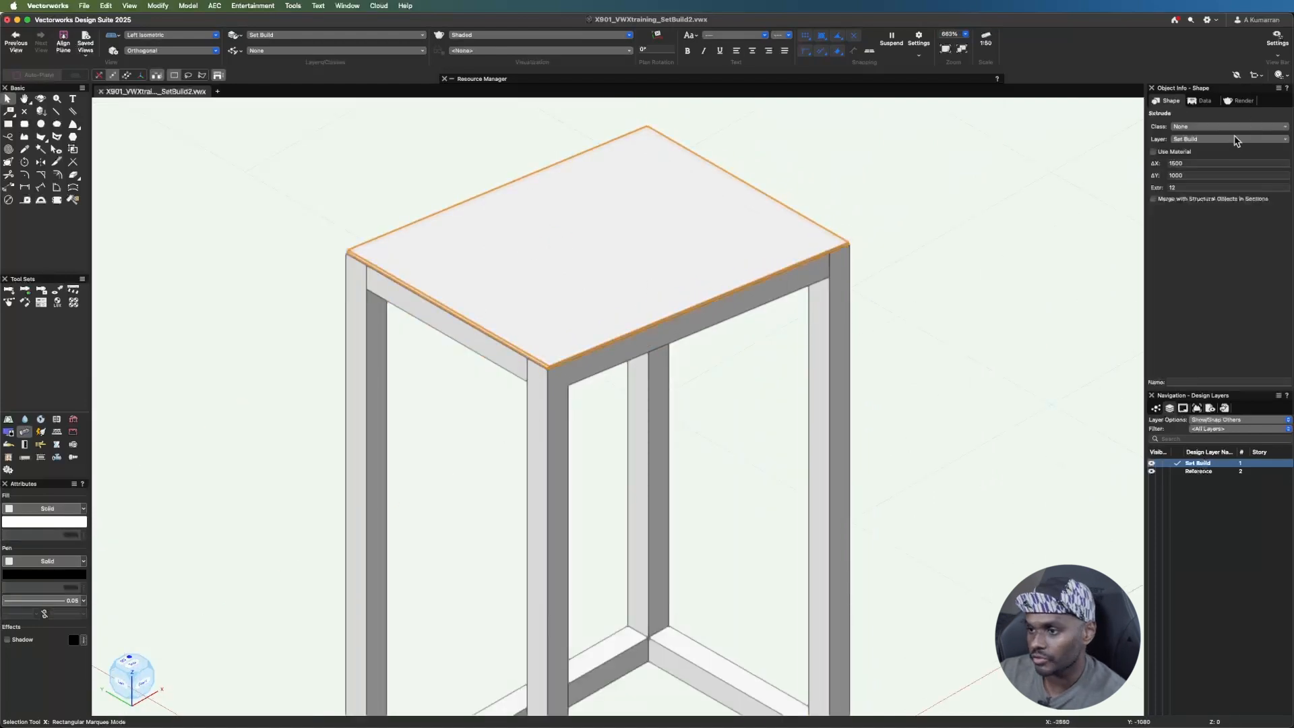
click(1241, 126)
click(1225, 216)
click(1032, 315)
- In Top/Plan view, duplicate the complete frame with its top panel 1500 mm at 0° using Move by Points, retaining the original
scroll(335, 292, down, 1)
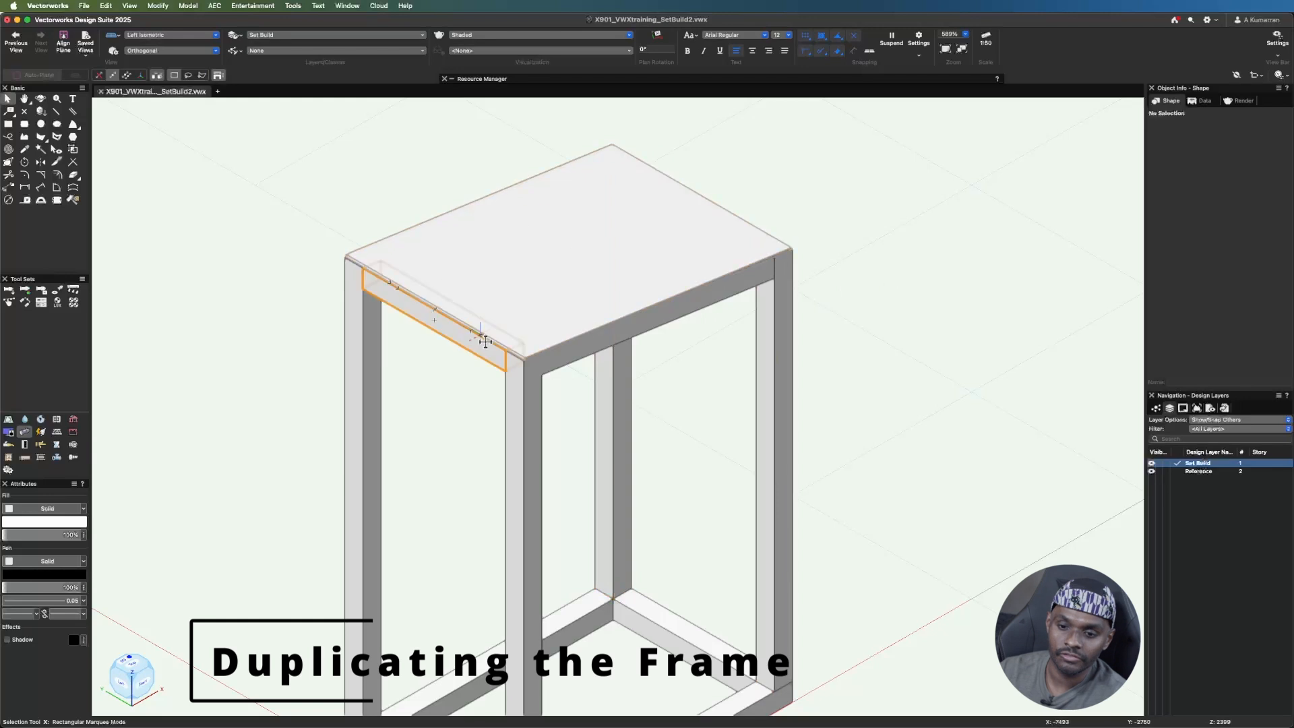
scroll(953, 249, down, 4)
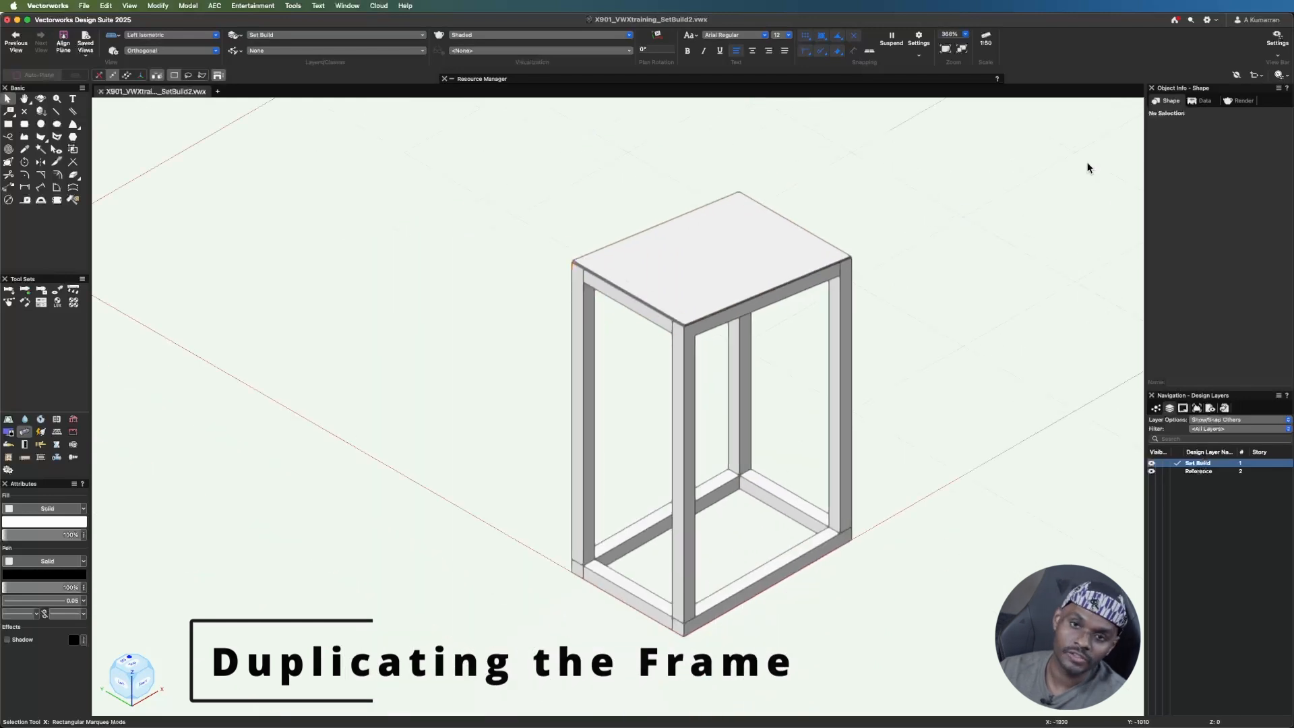
click(159, 39)
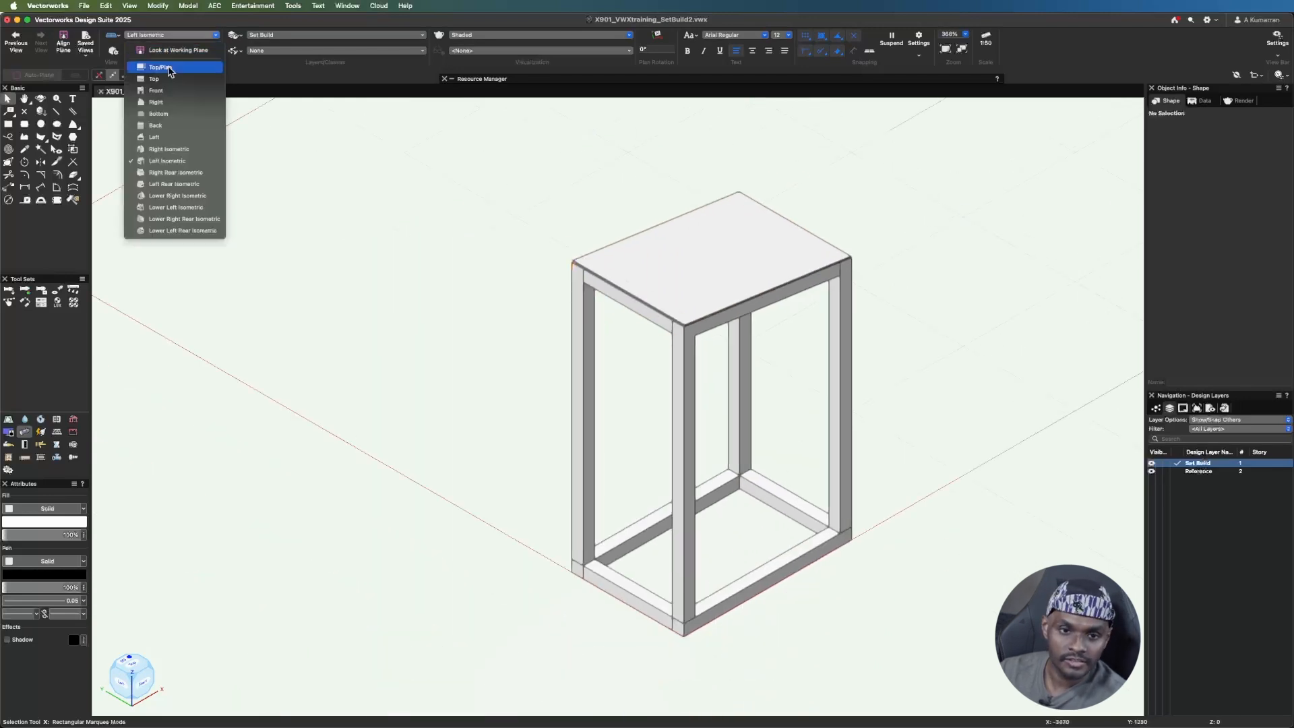
click(145, 65)
scroll(803, 396, down, 2)
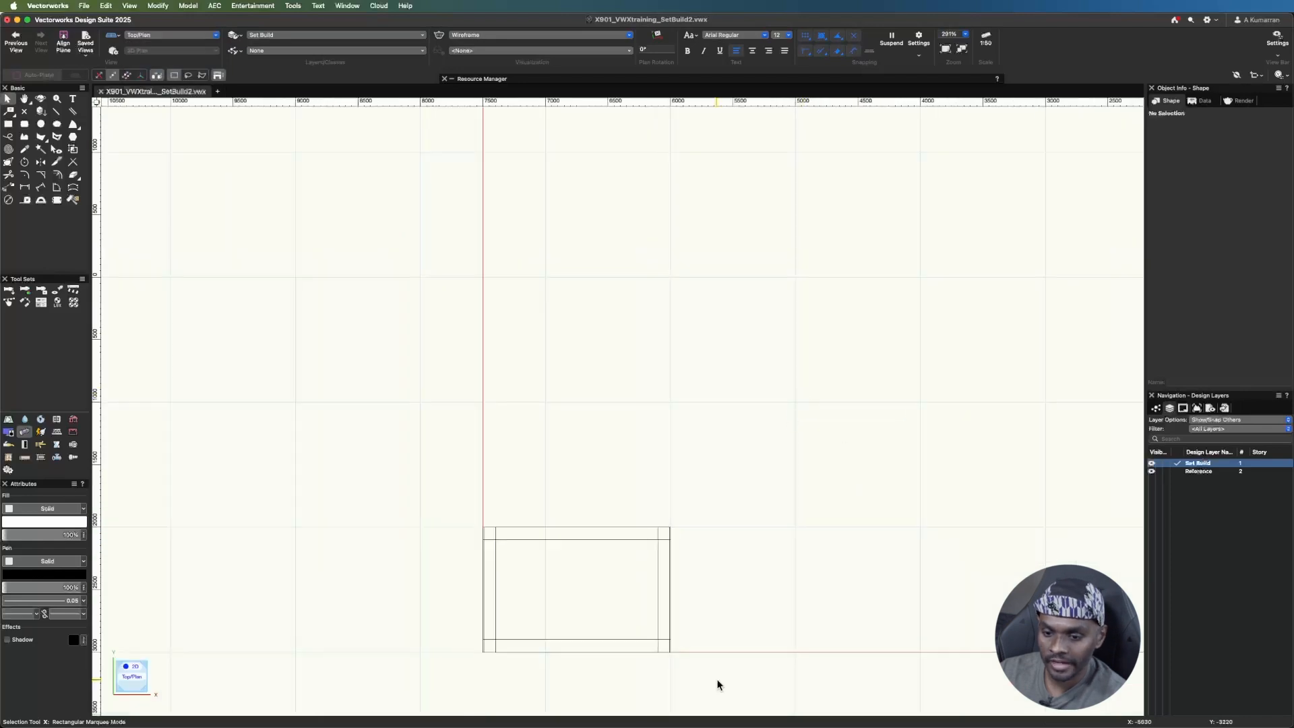
key(super+a)
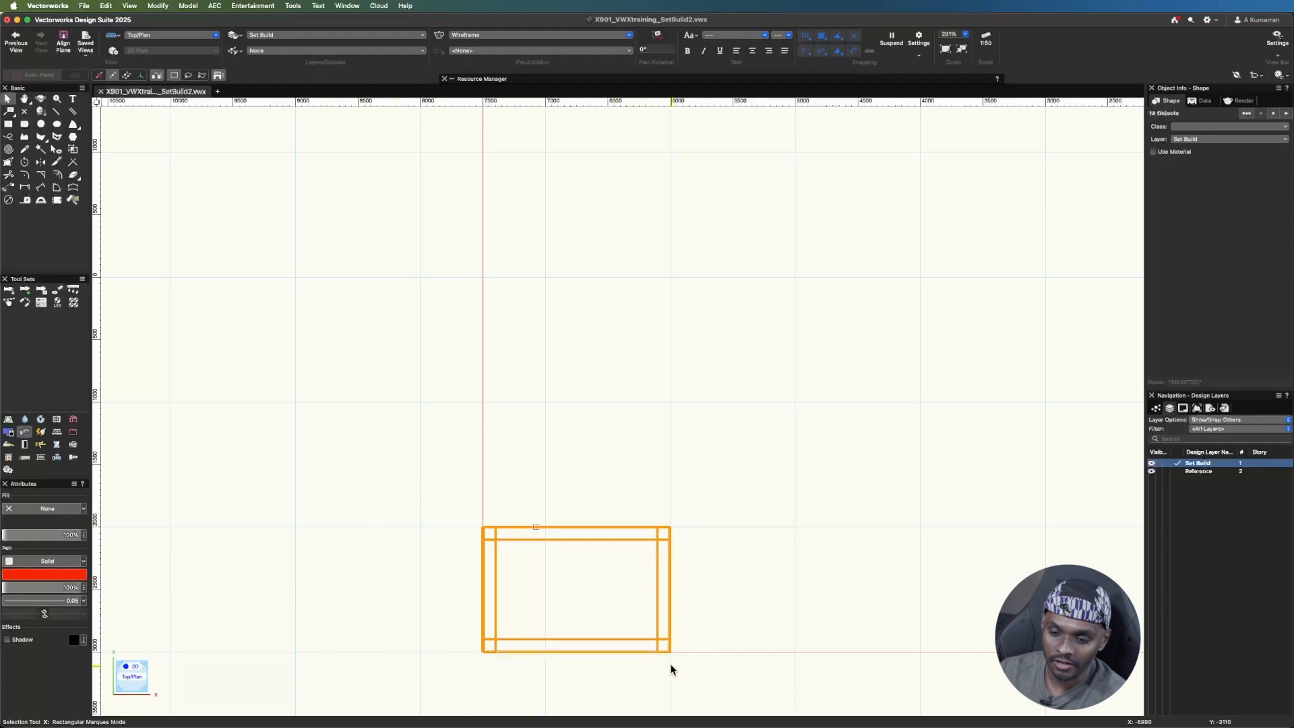
scroll(672, 661, up, 2)
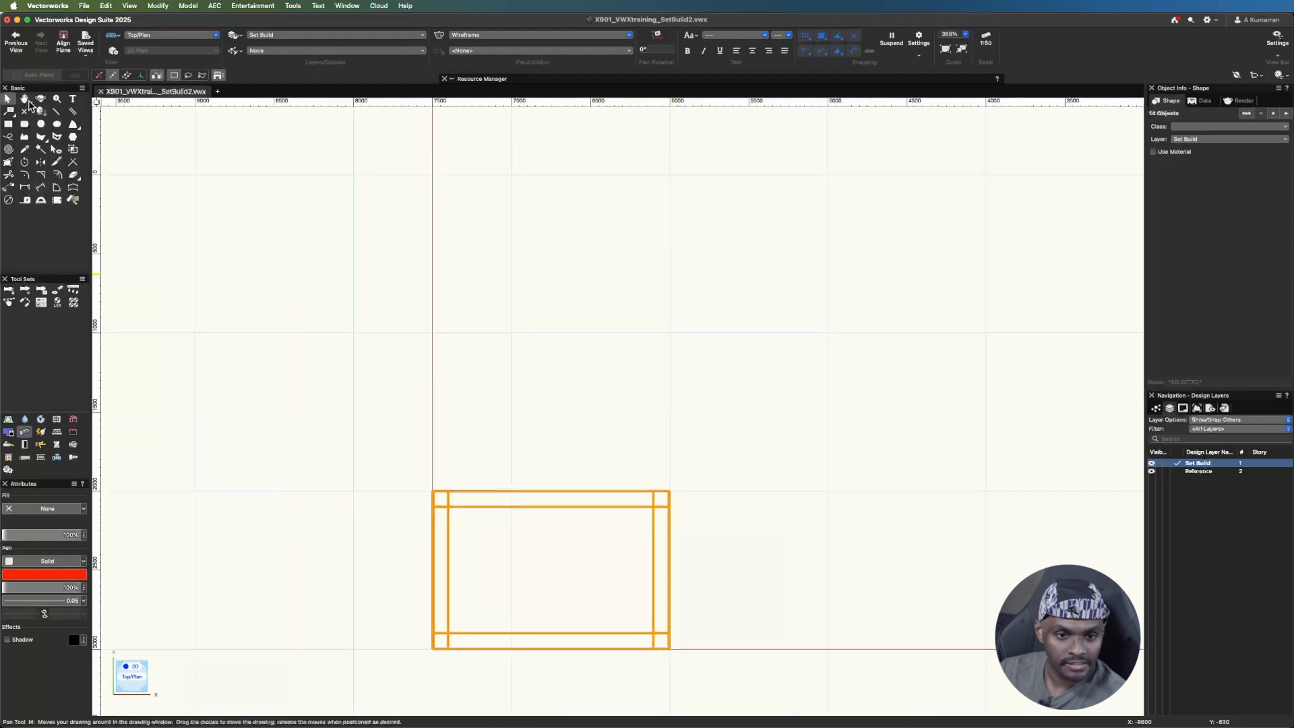
click(10, 190)
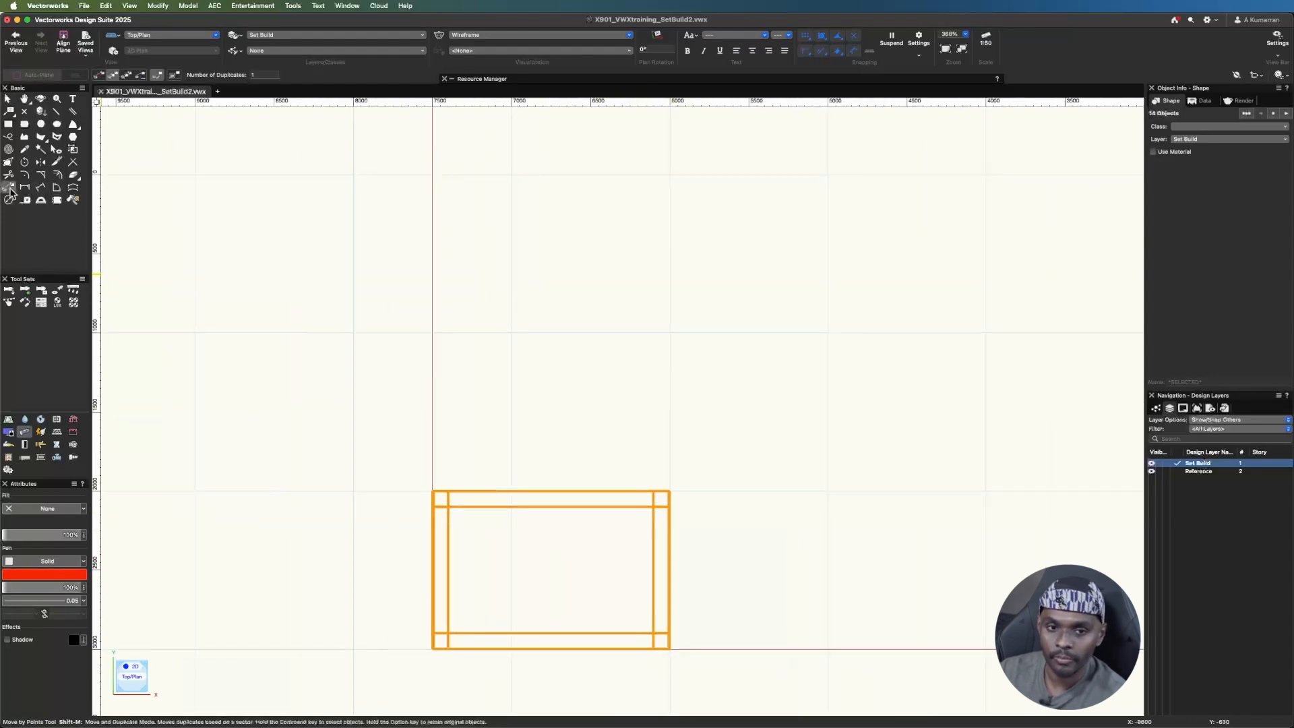
click(159, 75)
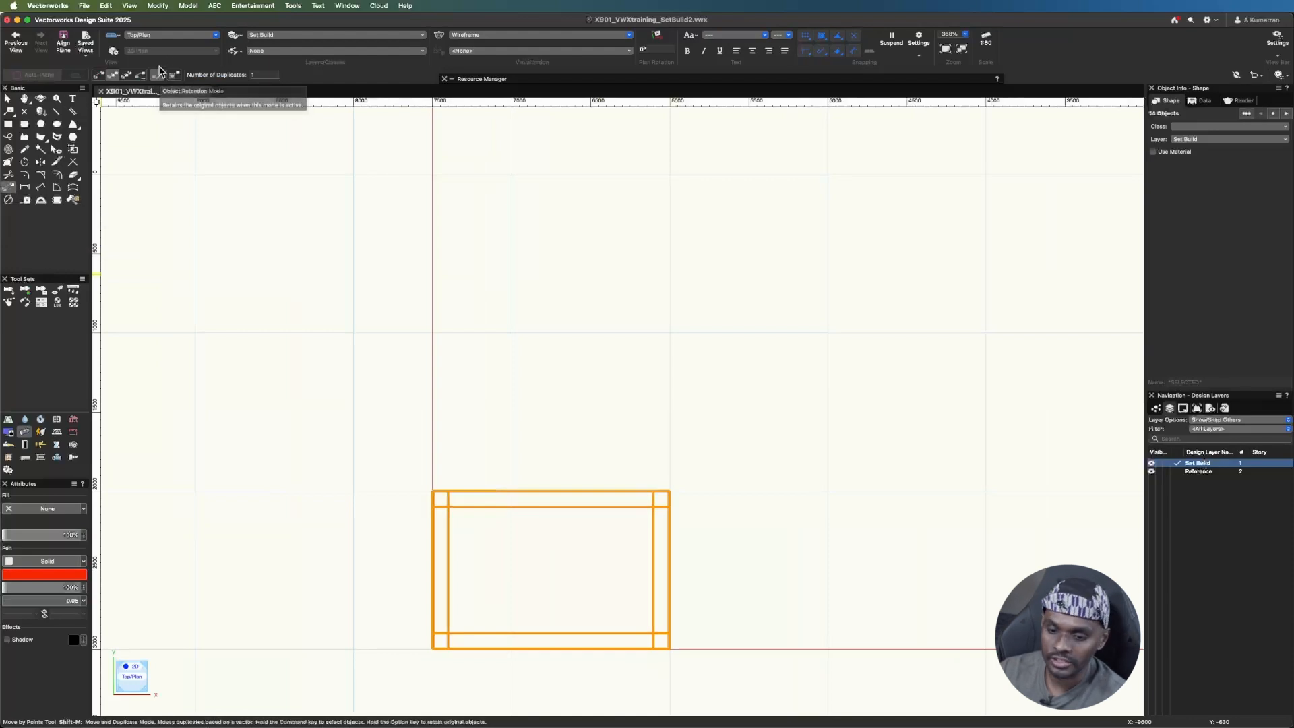
click(551, 570)
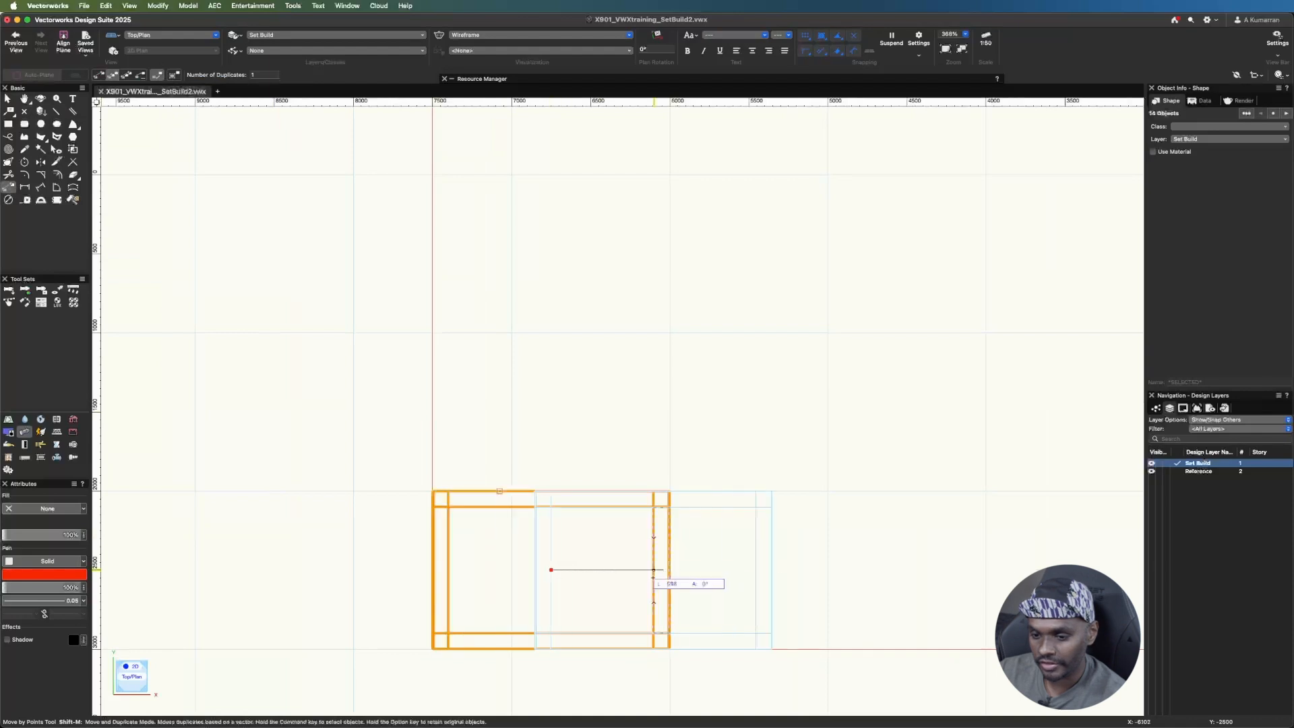
key(Tab)
text(1500)
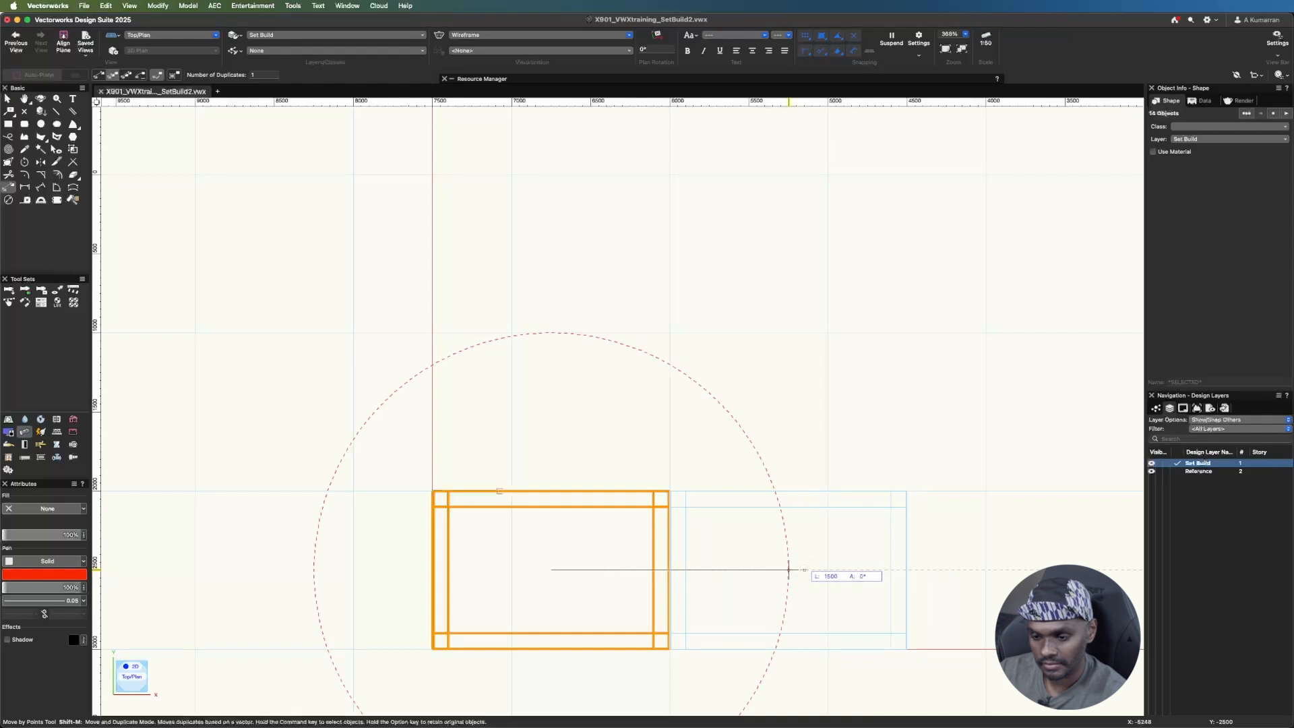
click(788, 569)
- Add three more copies of the frame in the same row, each offset 1500 mm from the previous one
click(788, 569)
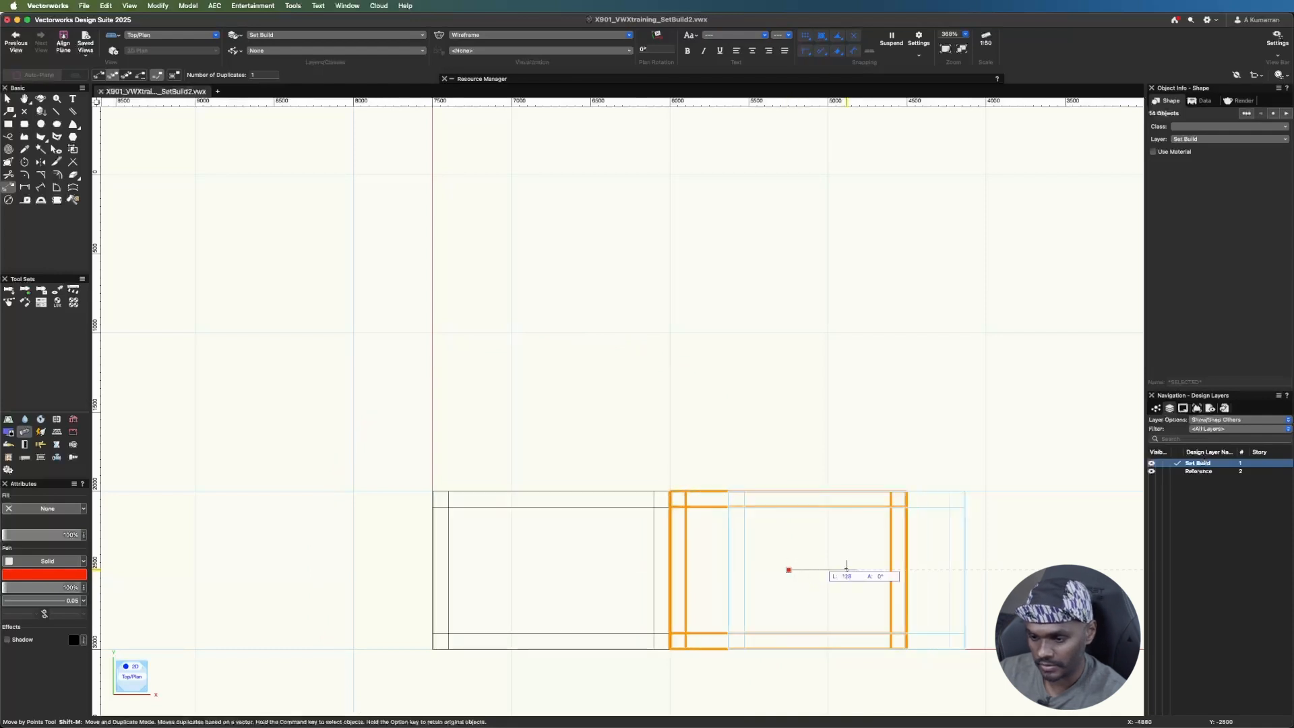
scroll(621, 453, down, 2)
key(Tab)
key(Return)
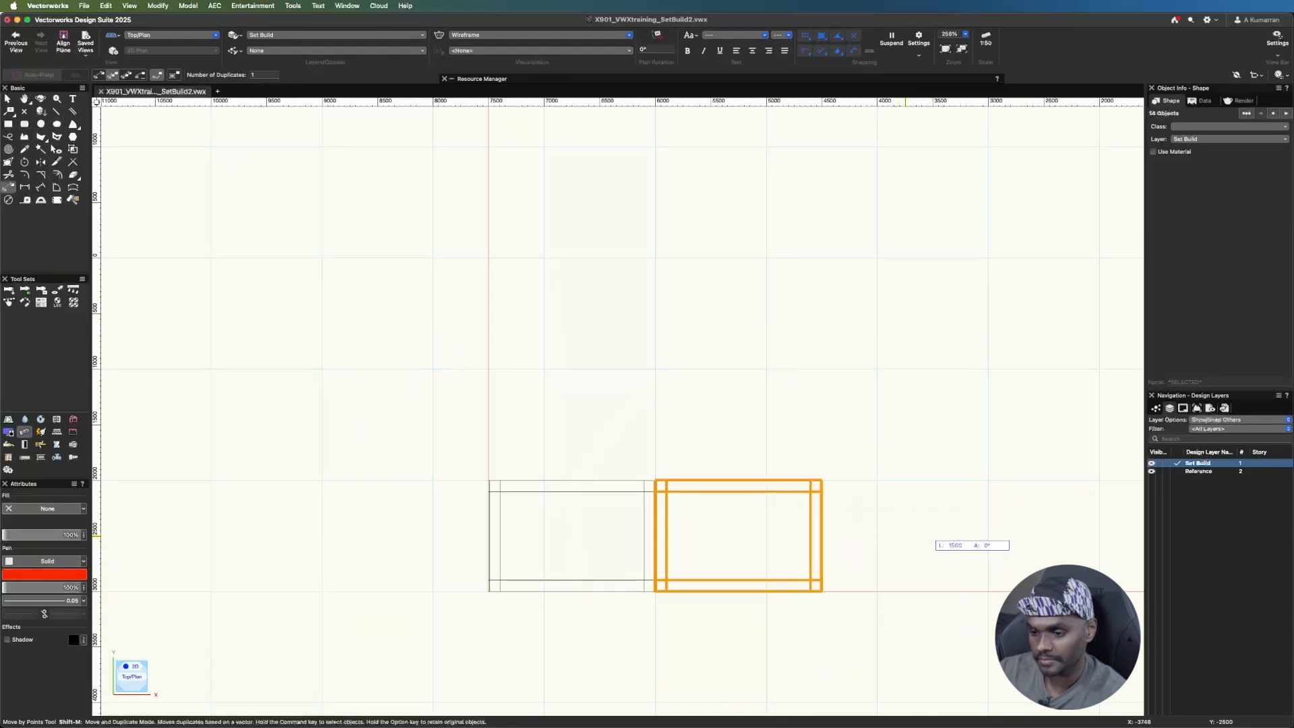
click(905, 536)
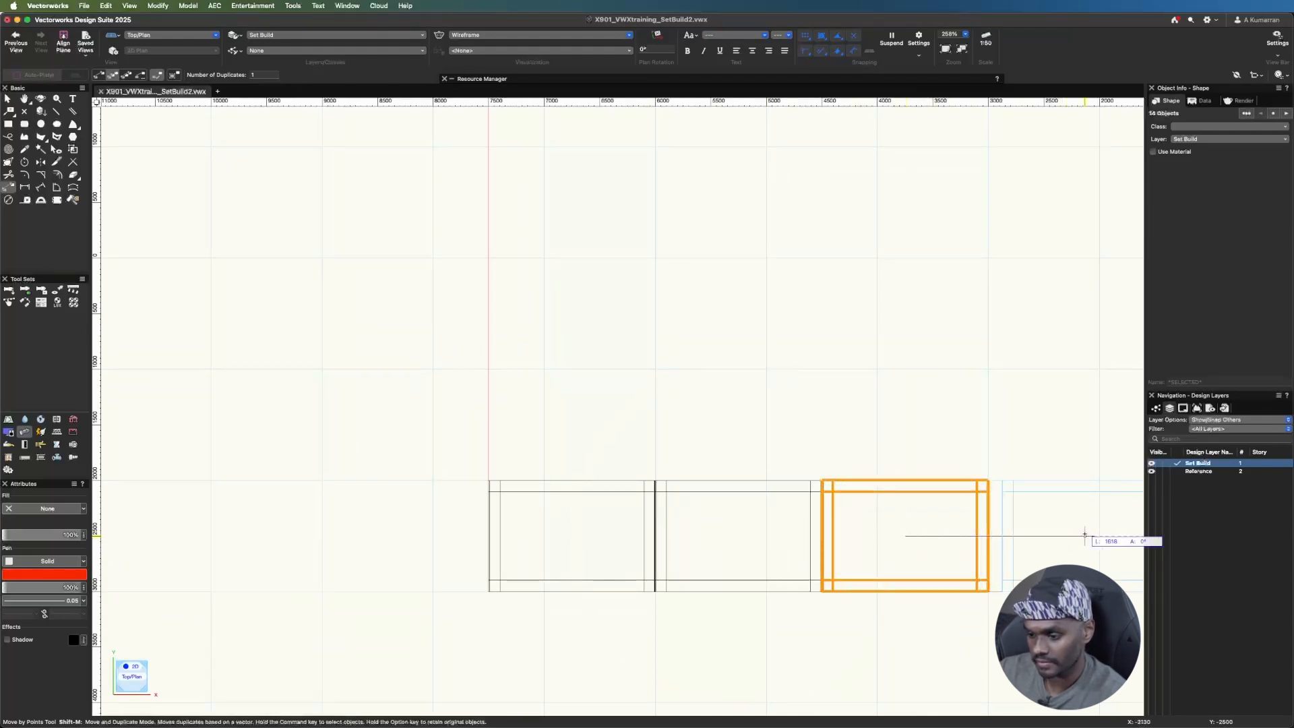
key(Return)
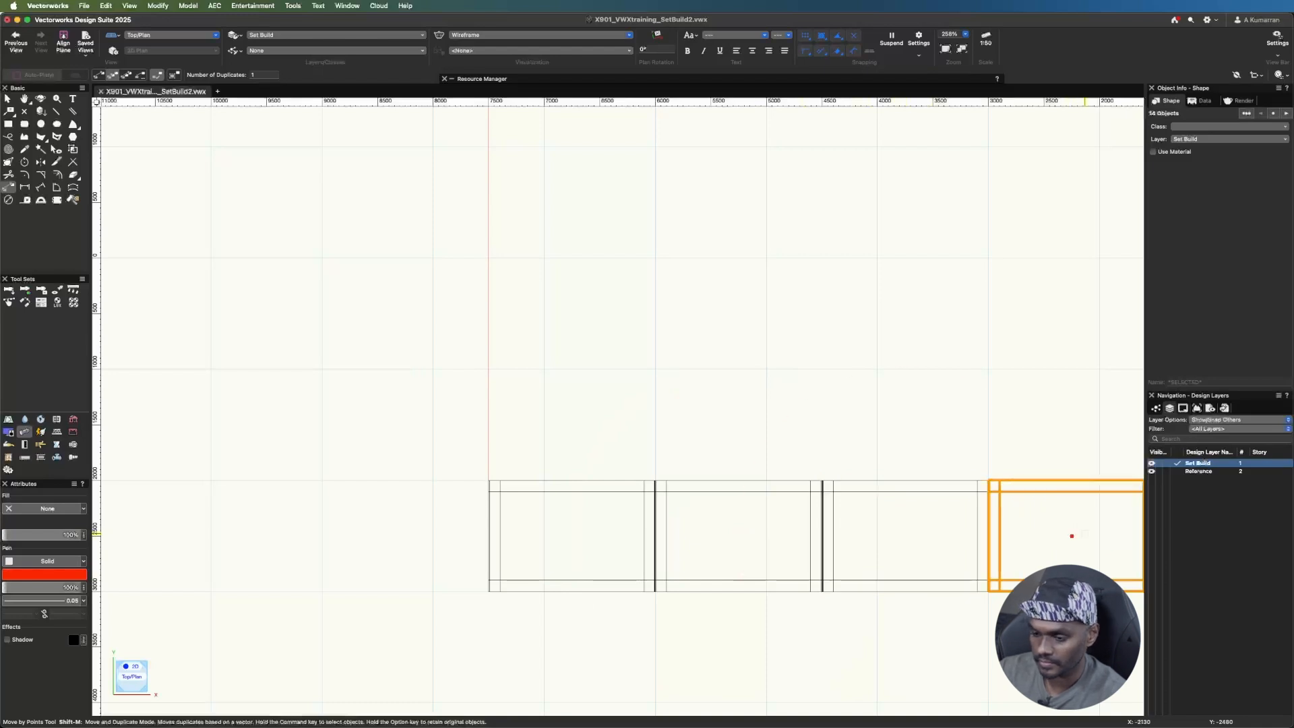
scroll(777, 424, down, 3)
click(985, 502)
key(Tab)
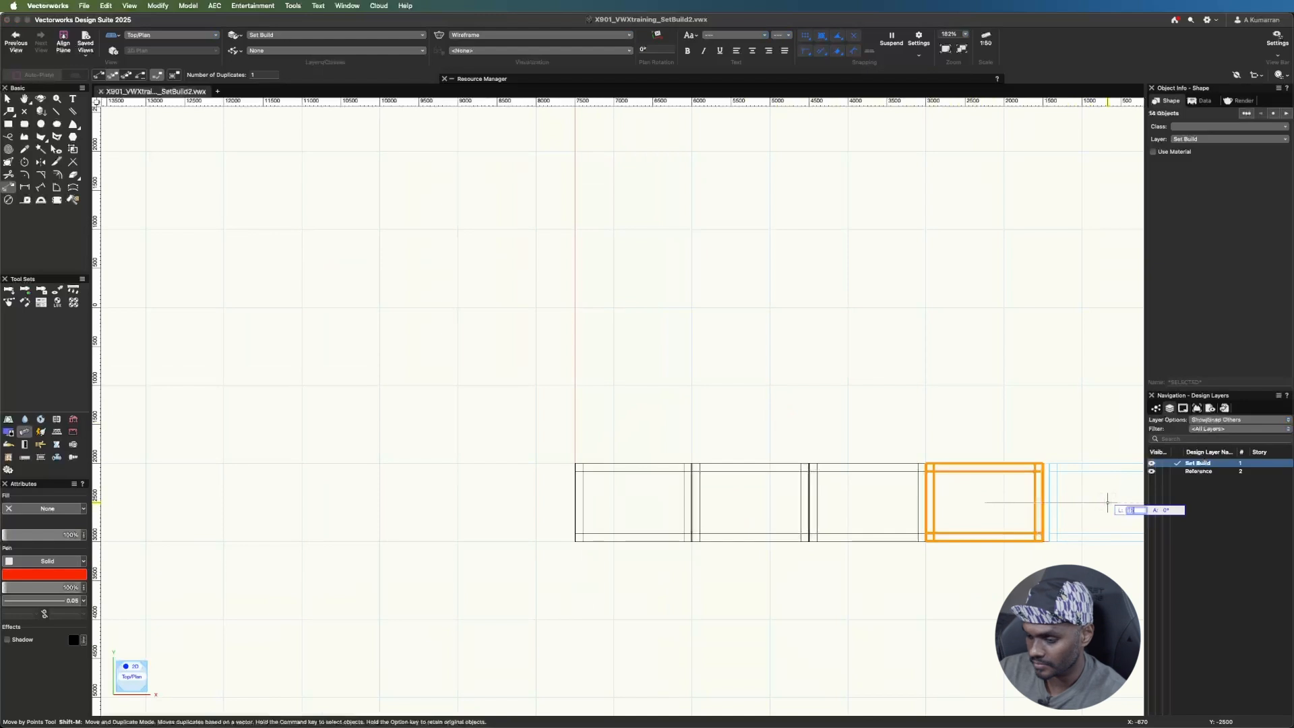
key(Return)
key(x)
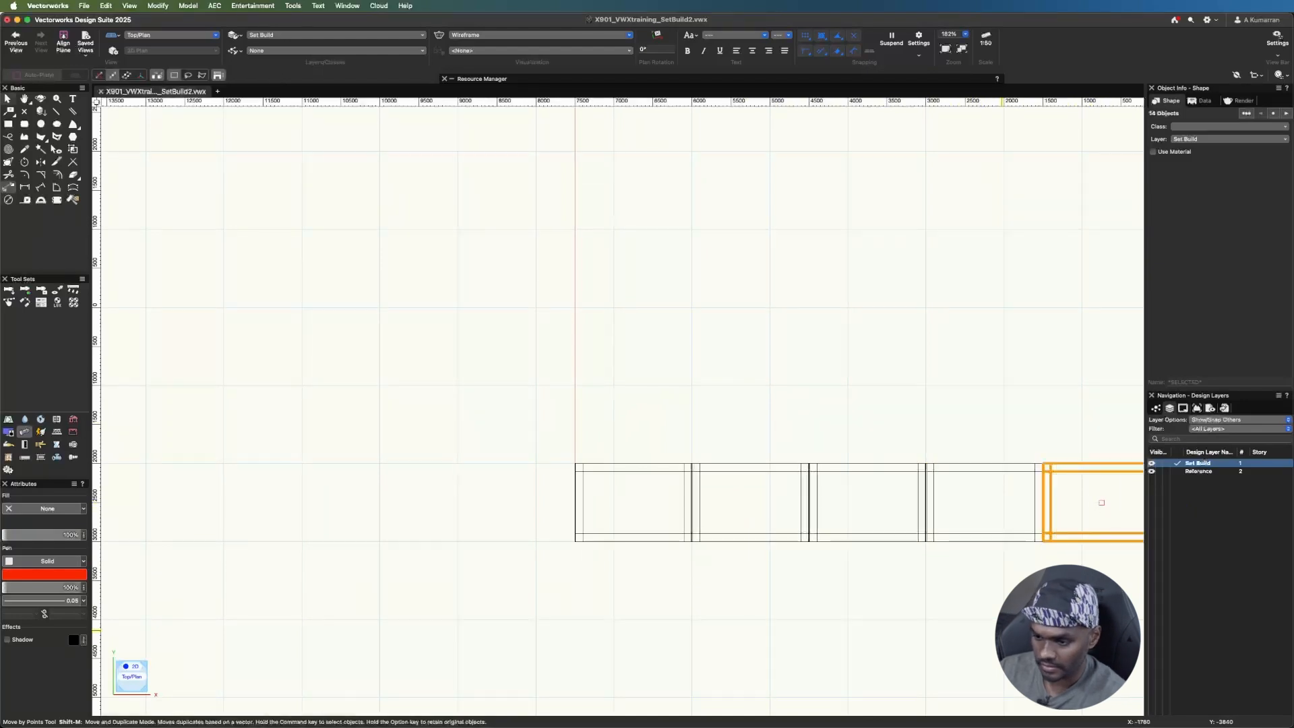
- In Left Isometric view, lower the first top vertex of the second frame's rear high-end post by 300 mm
click(686, 375)
click(202, 34)
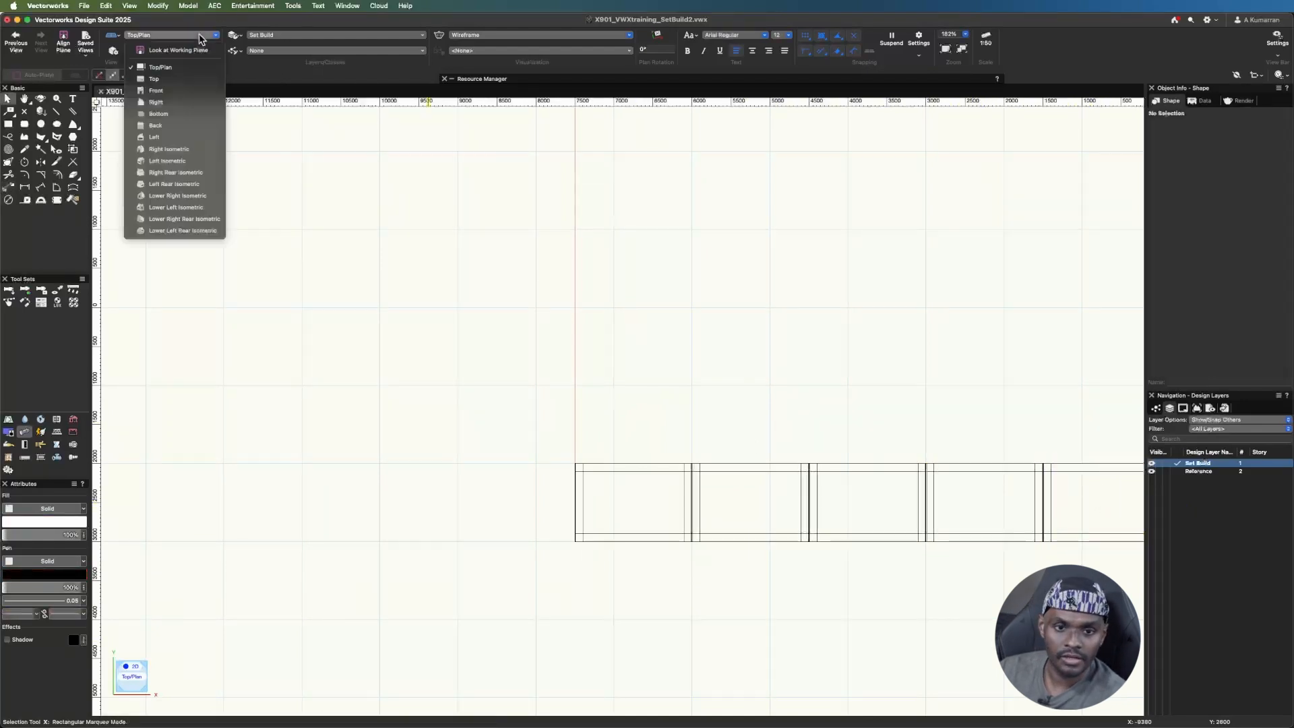
click(170, 159)
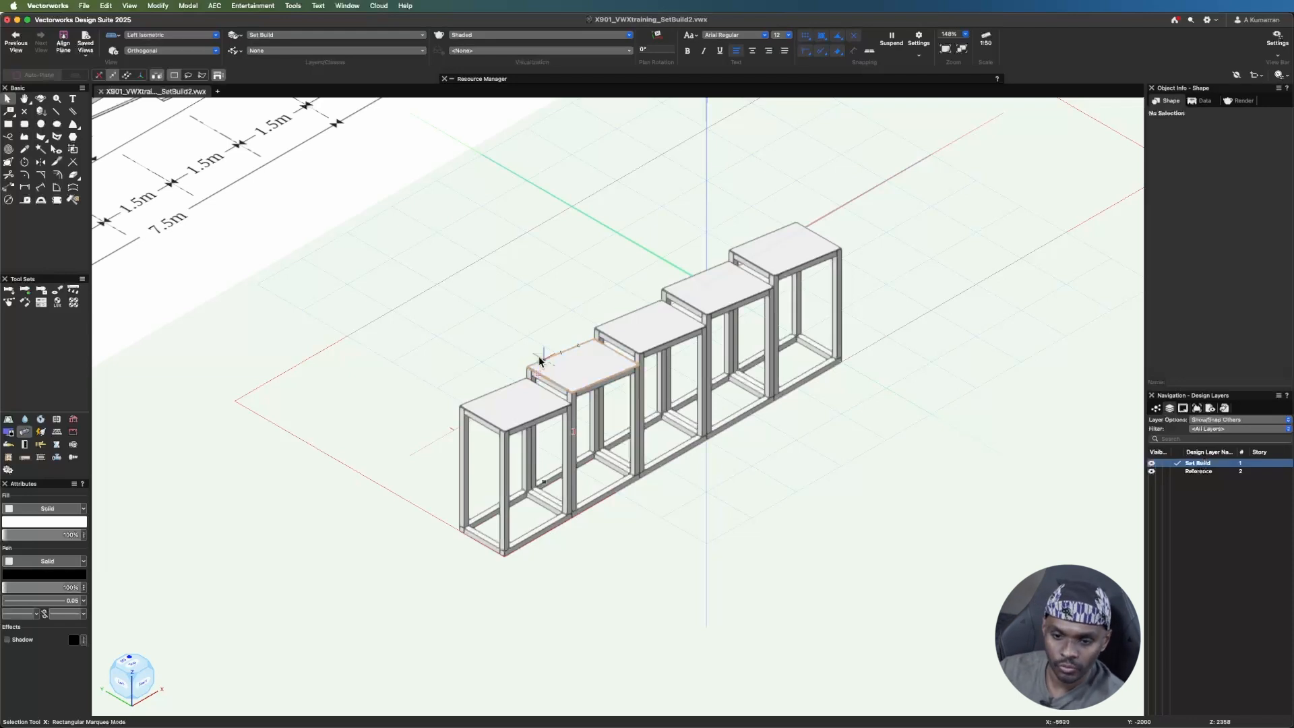
scroll(539, 356, up, 6)
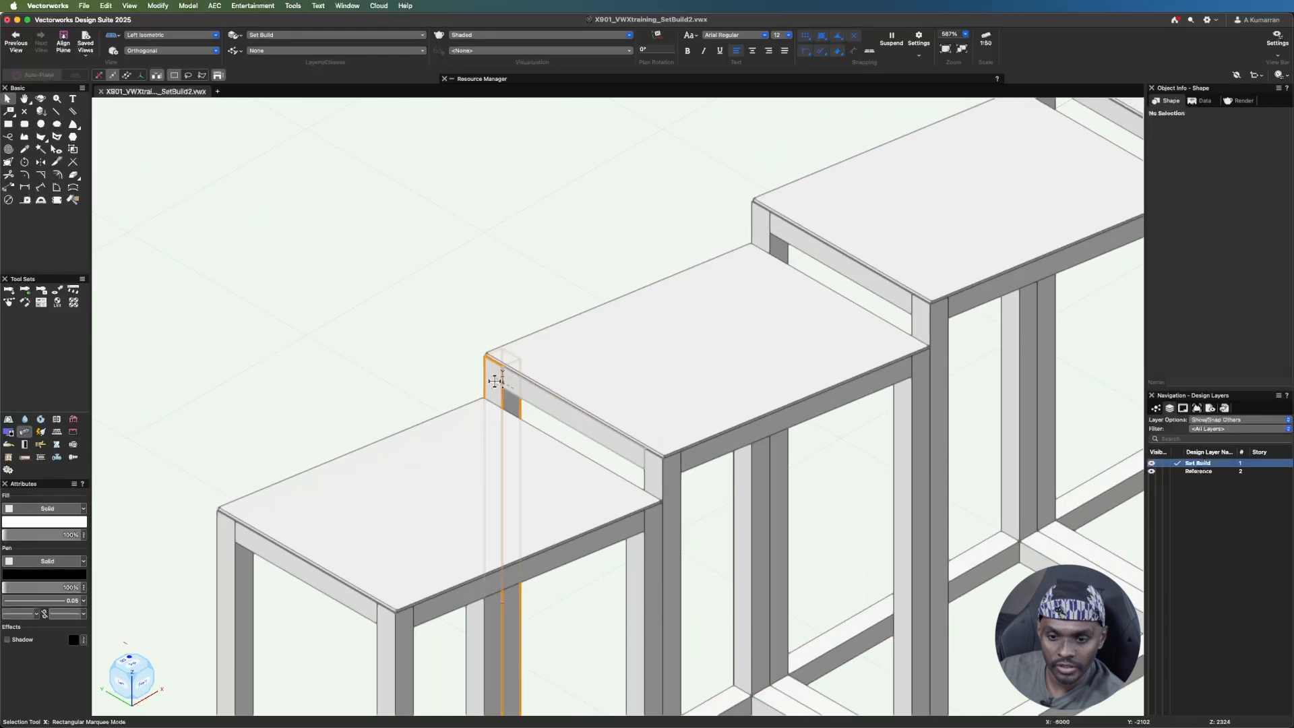
click(495, 381)
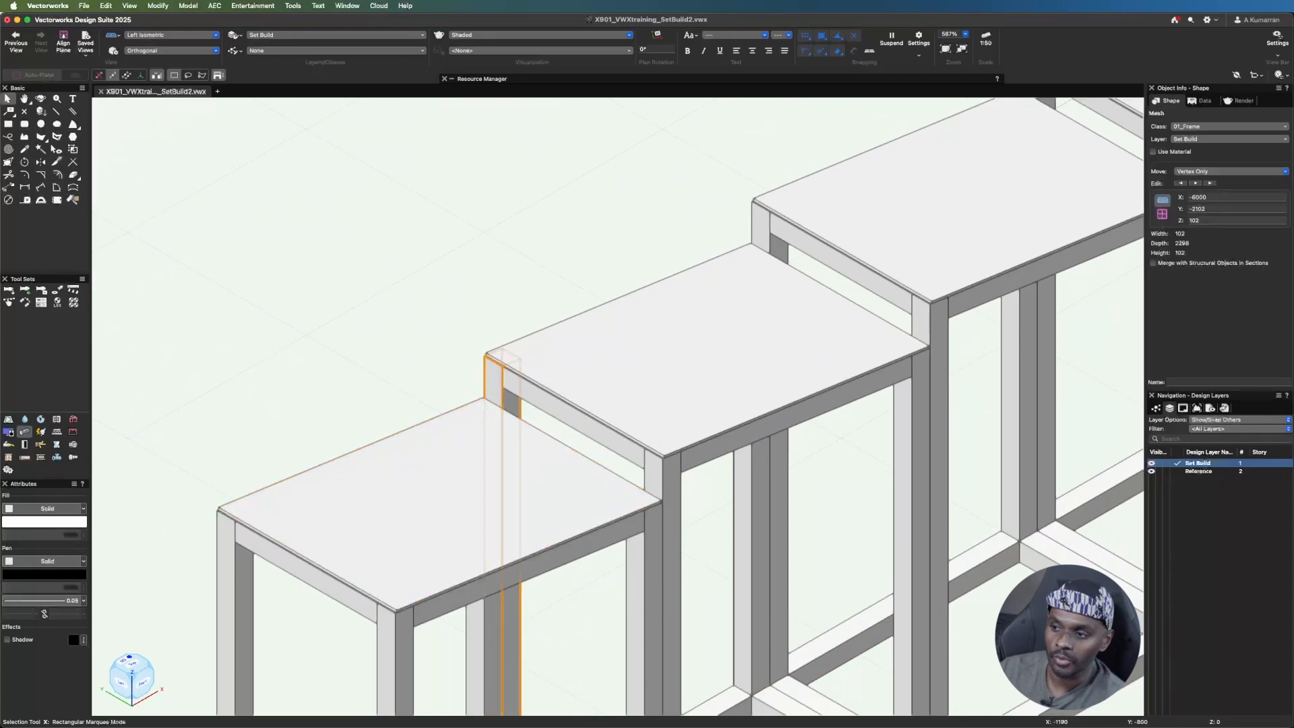
click(1211, 183)
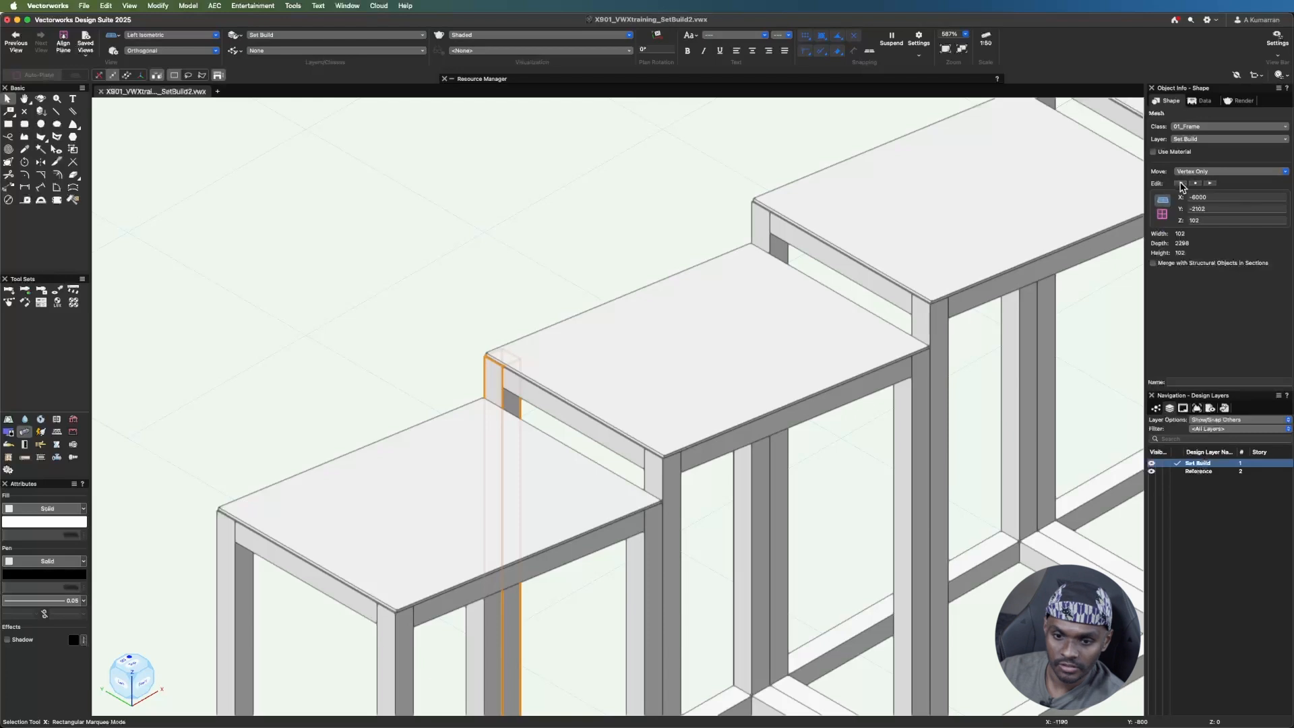
click(1238, 220)
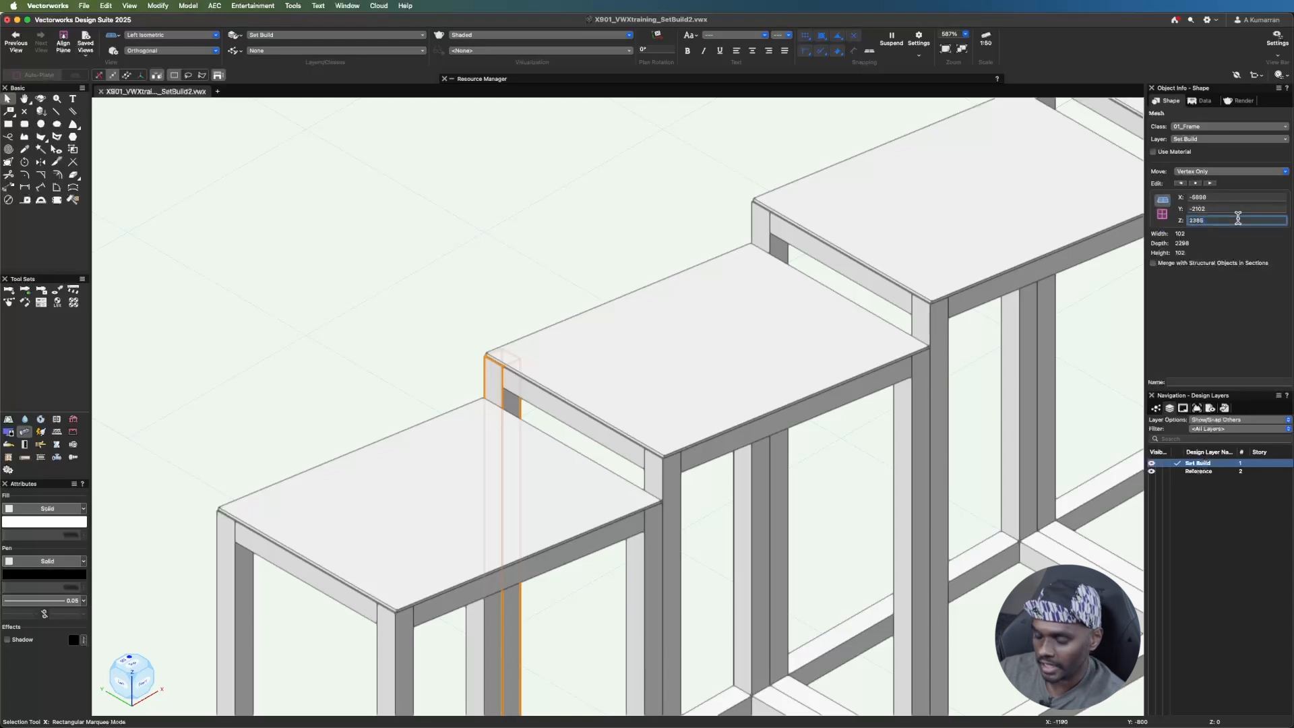
text(-300)
key(Return)
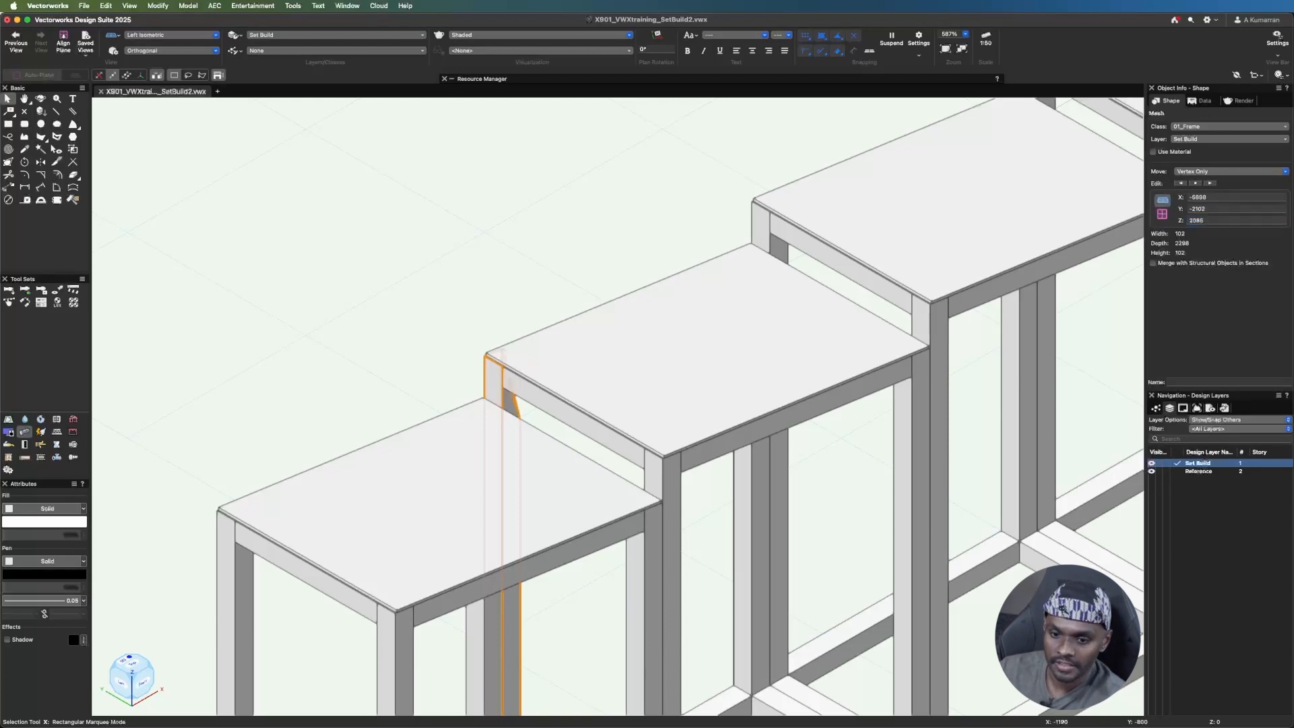
- Lower the remaining three top vertices of the second frame's rear high-end post by 300 mm each
click(1211, 182)
click(1217, 220)
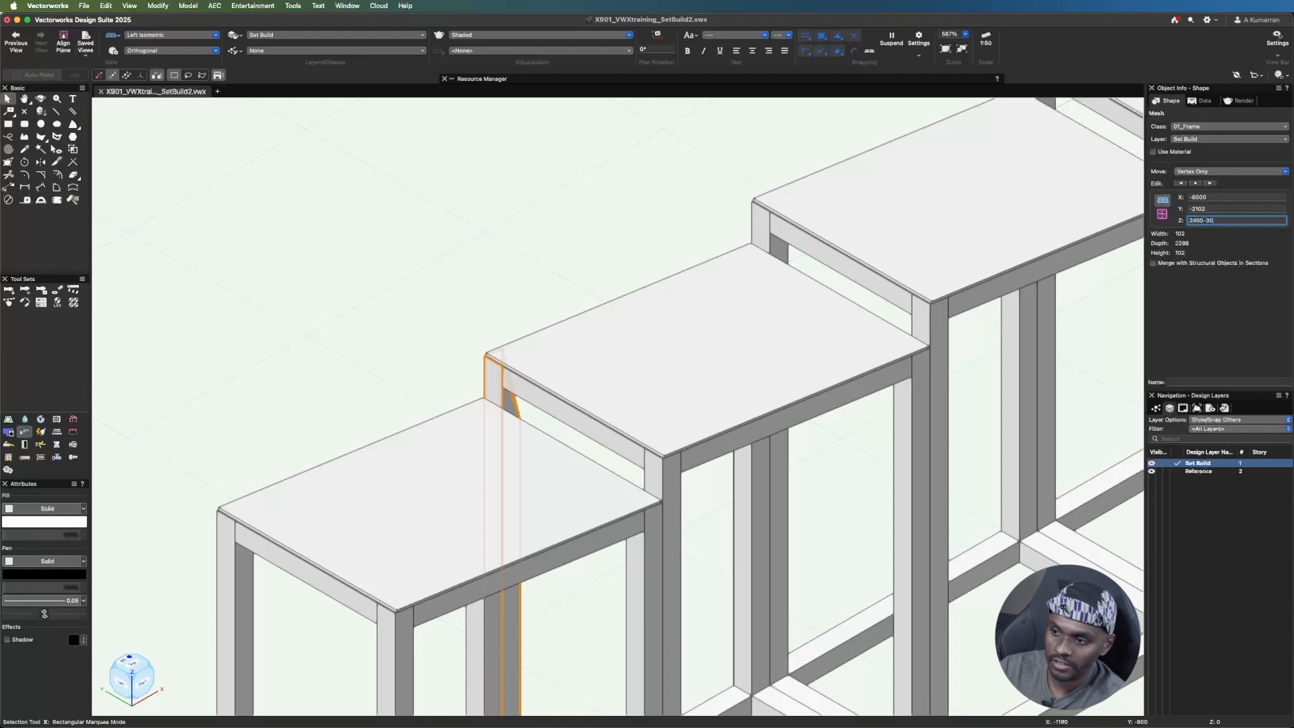
key(Return)
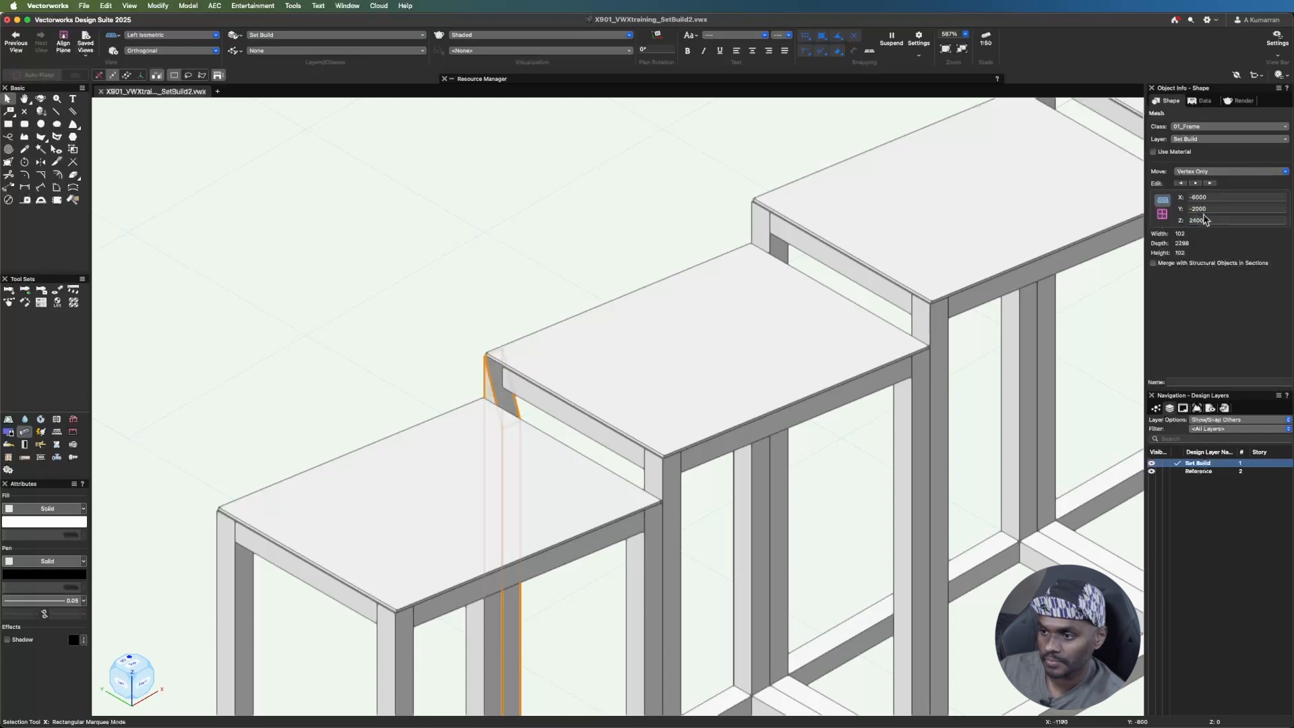
click(1220, 220)
text(-300)
key(Return)
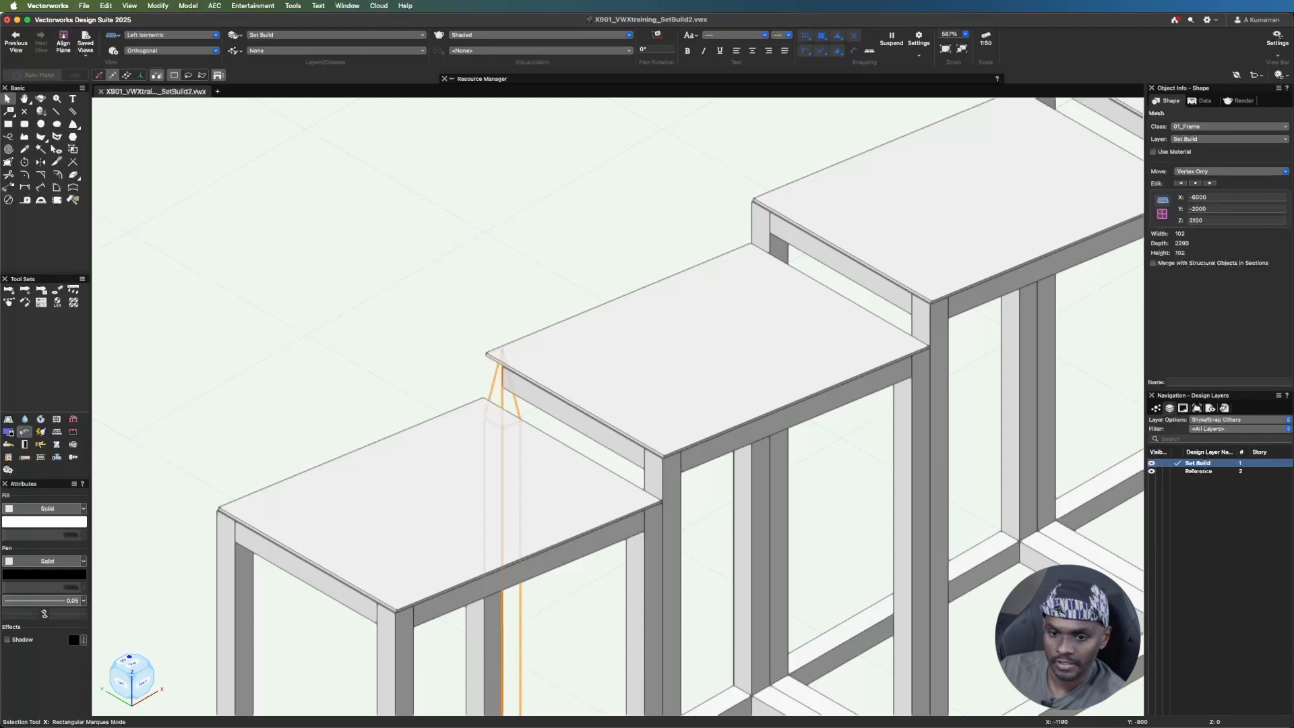
click(1211, 183)
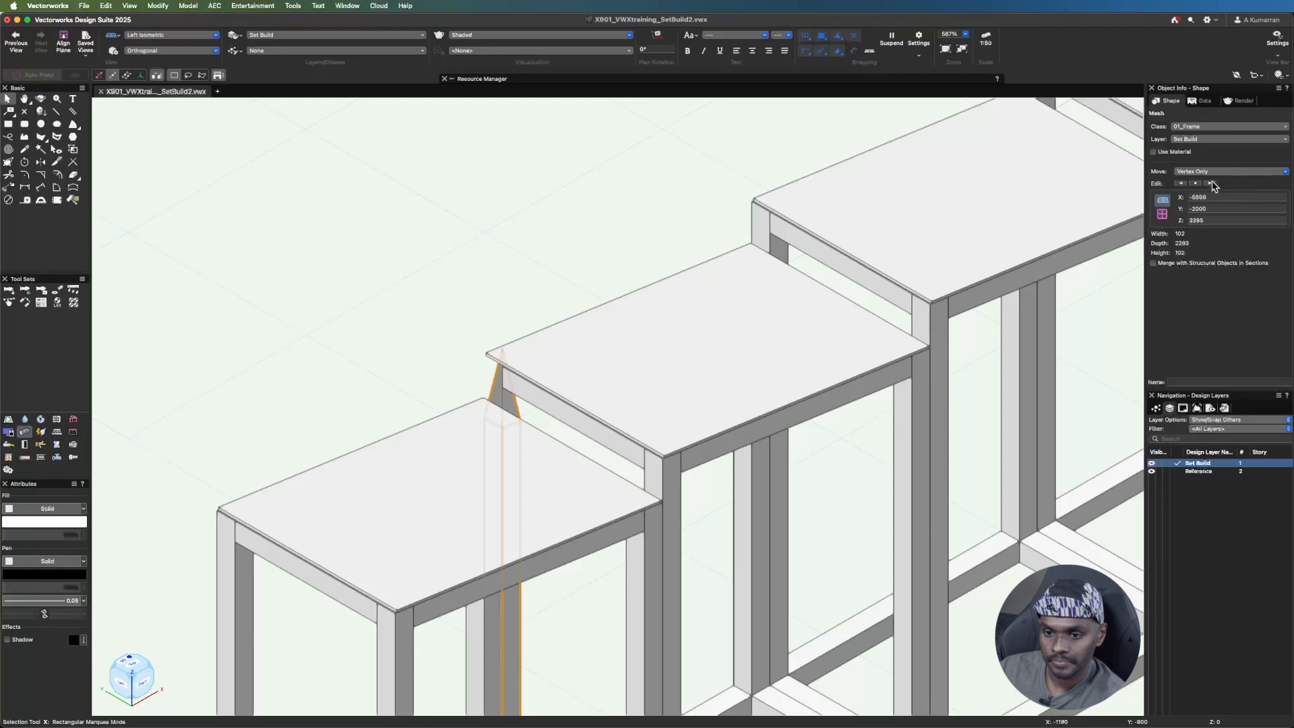
click(1219, 221)
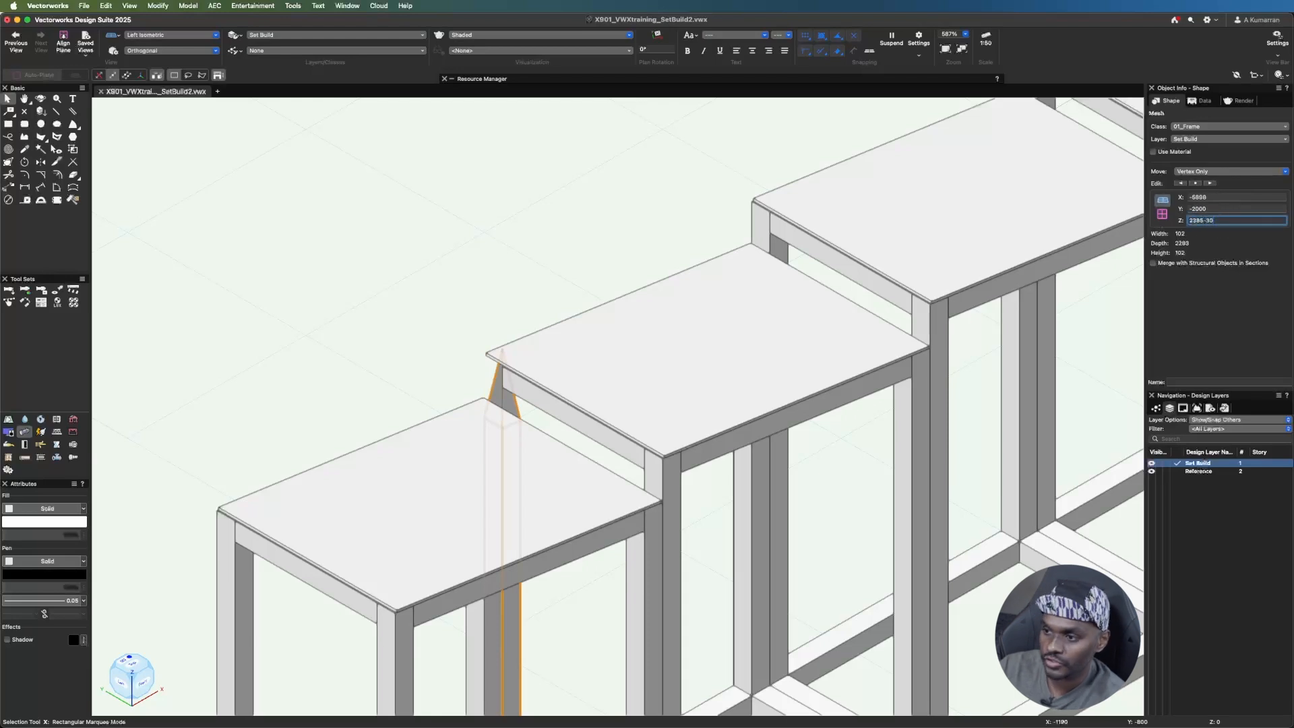
key(Return)
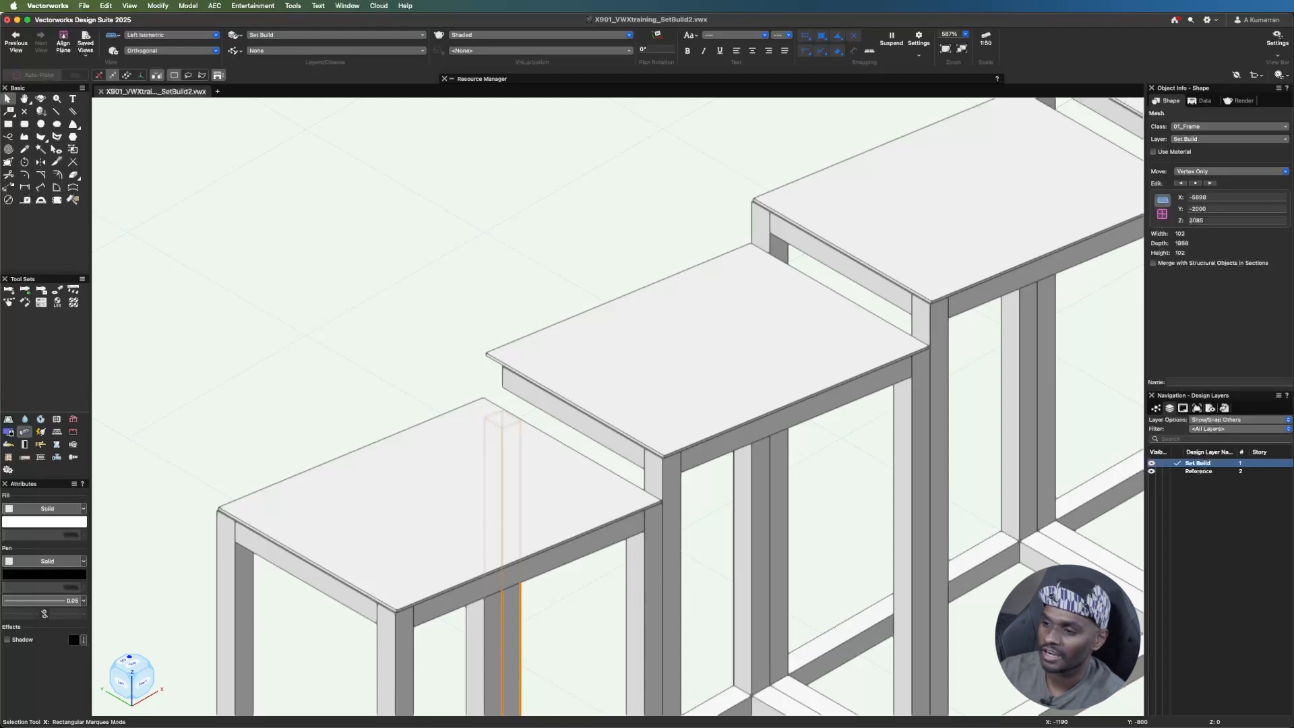
- Lower the two outer top vertices of the second frame's front high-end post by 300 mm each
click(684, 562)
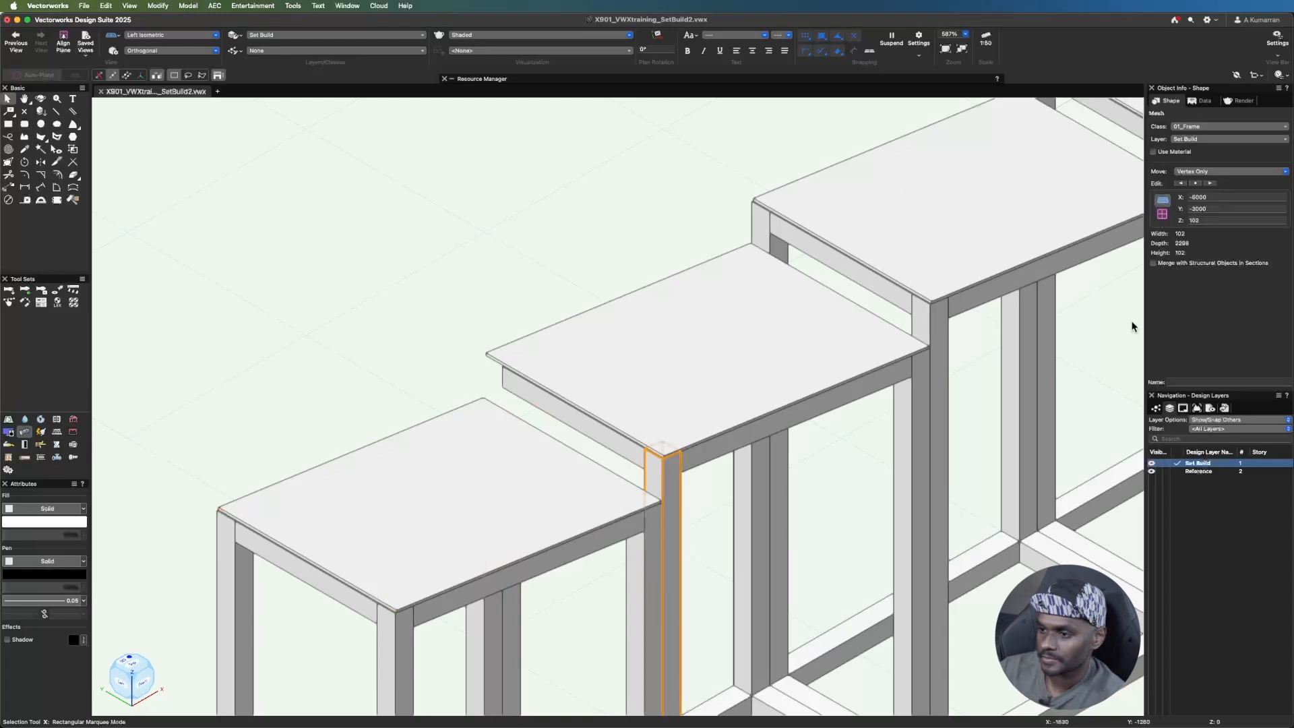
click(1208, 184)
click(1217, 220)
text(-300)
key(Return)
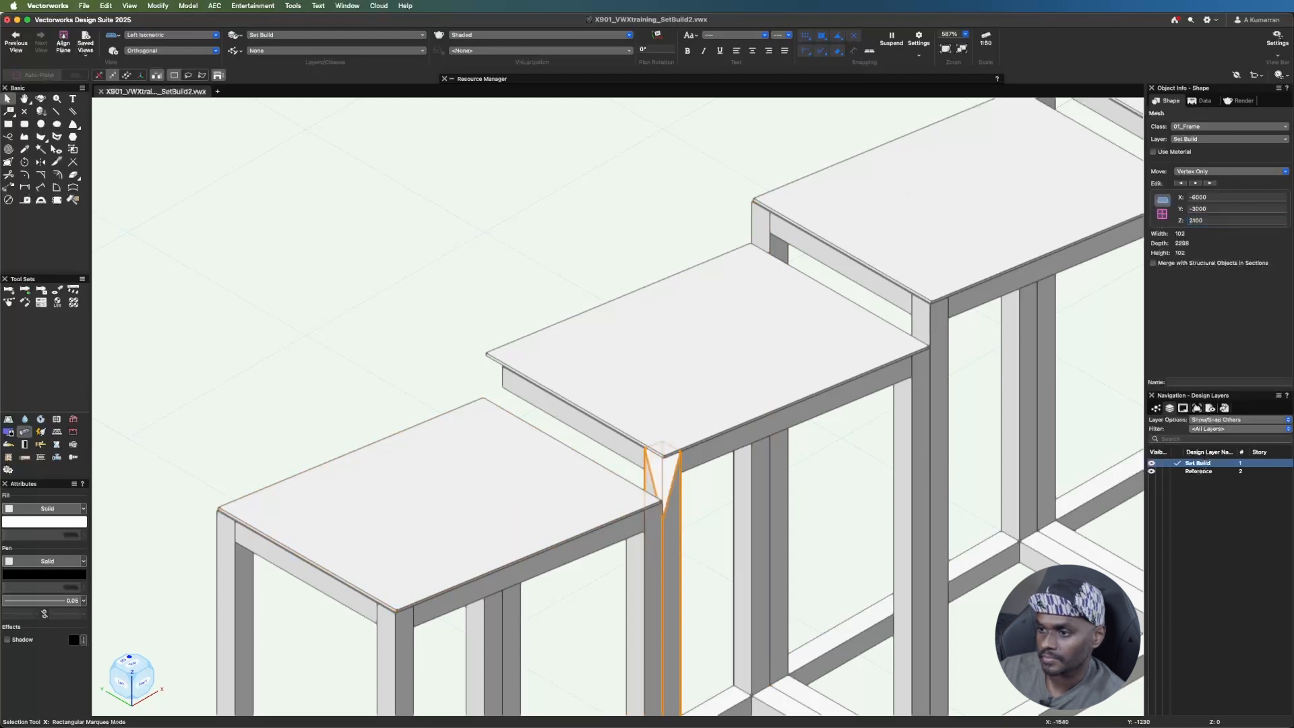
click(1216, 220)
key(Return)
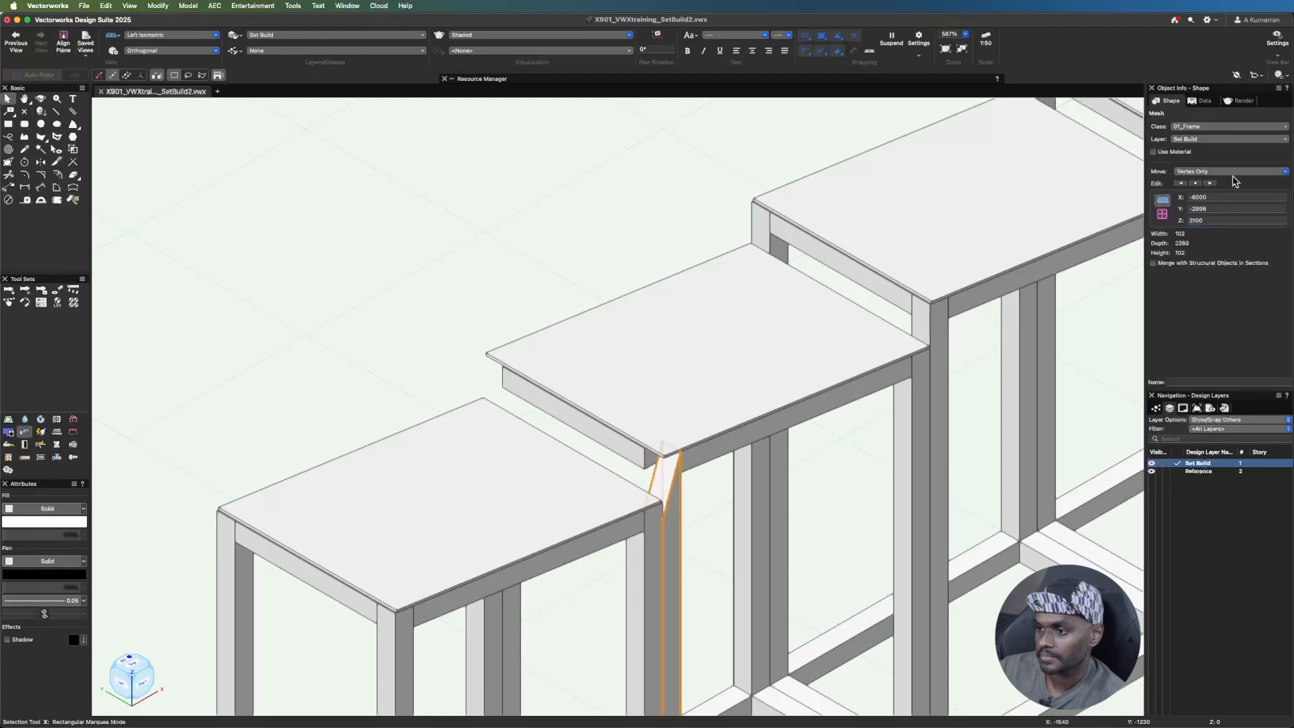
- Lower the two inner top vertices of the second frame's front high-end post by 300 mm each
click(1210, 183)
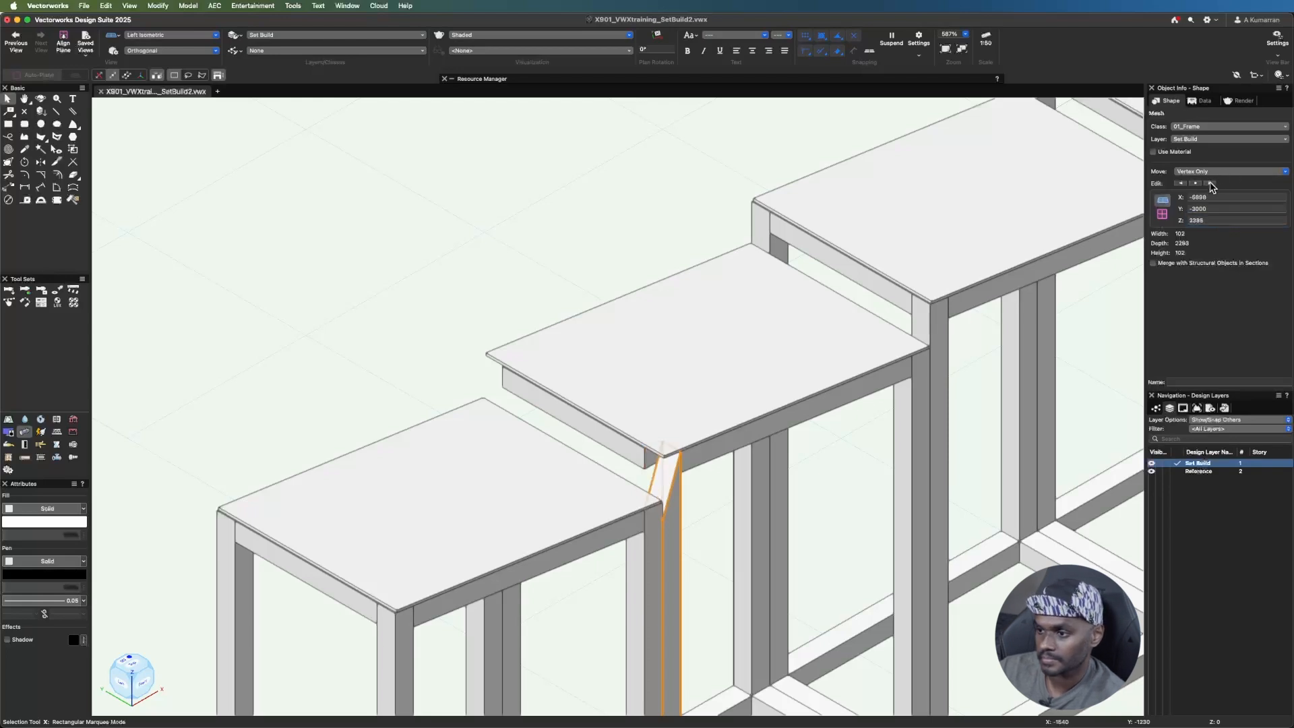
click(1219, 220)
text(-300)
key(Return)
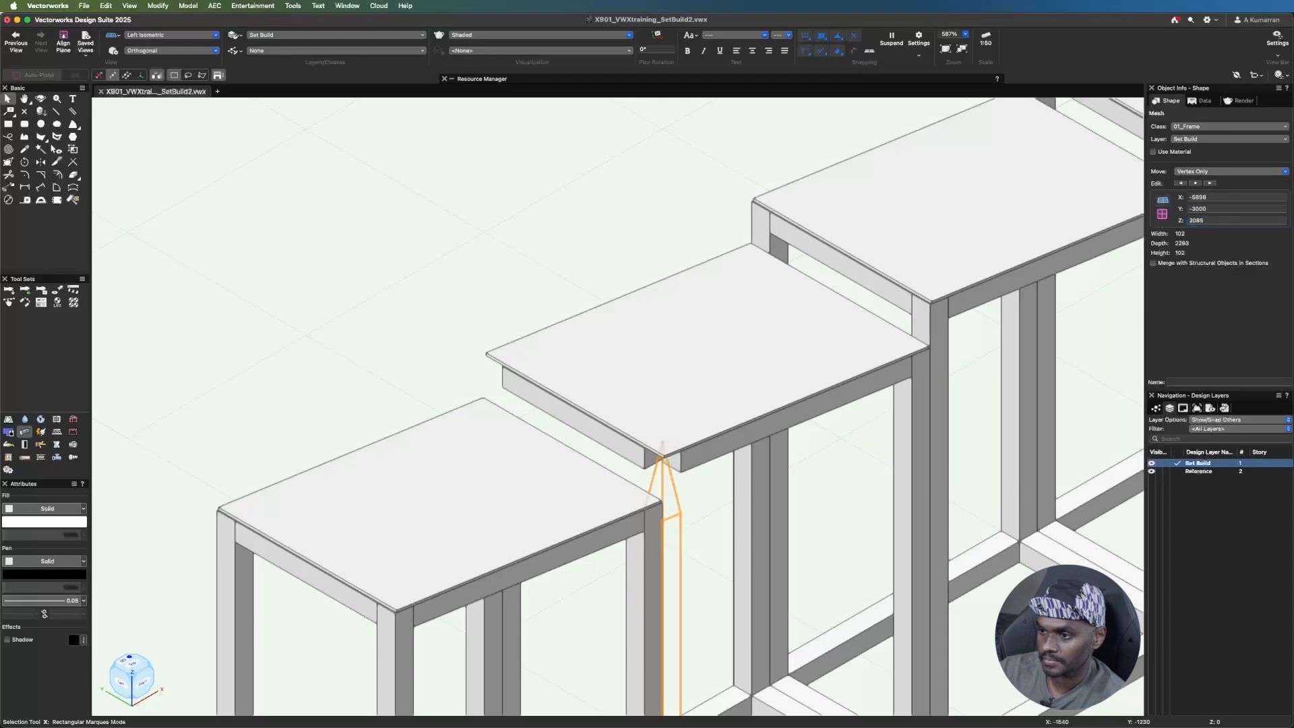
click(1210, 183)
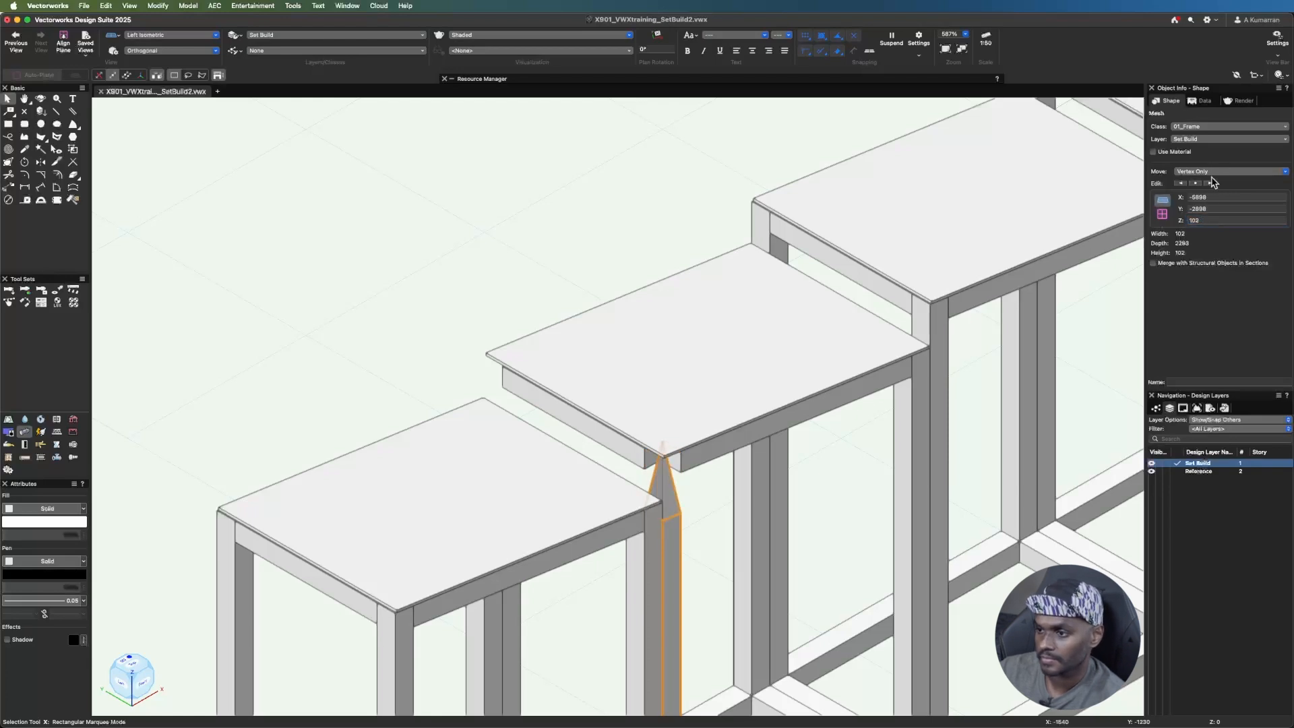
click(1222, 220)
text(-300)
key(Return)
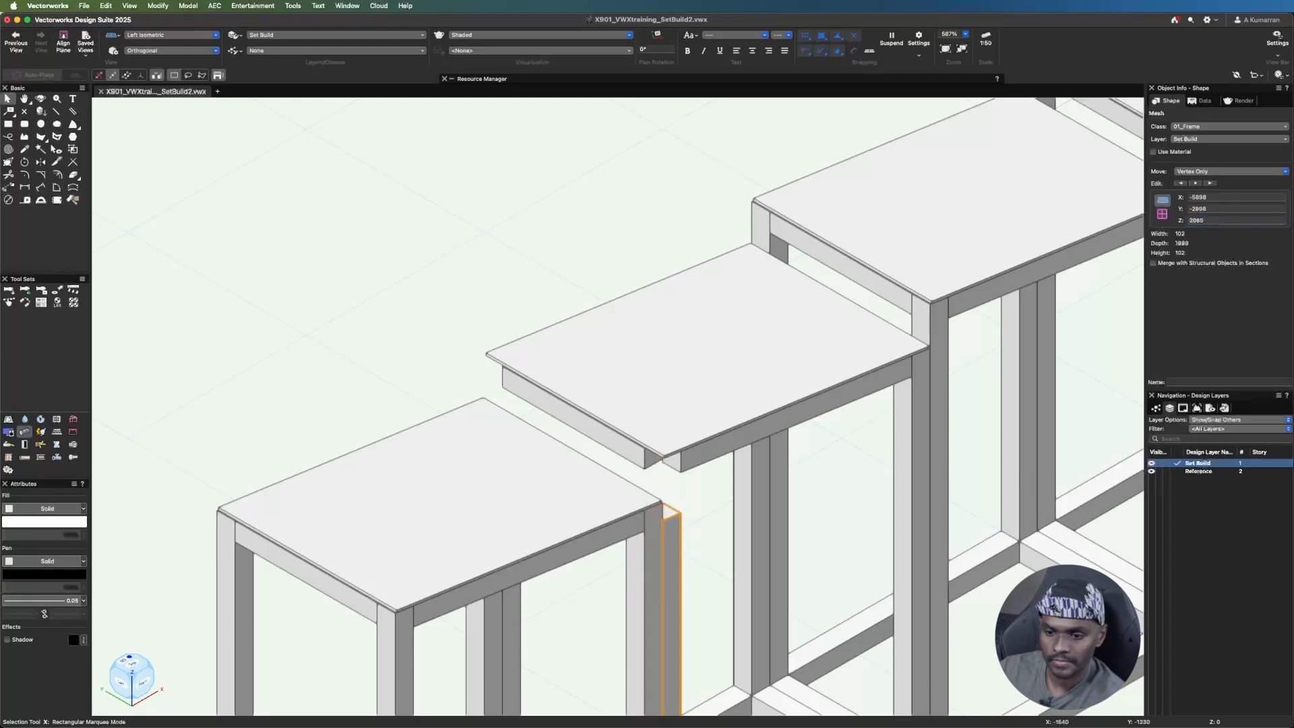
- Move the second frame's front sloped rail and high-end cross rail down 300 mm to meet the lowered front post
click(674, 465)
scroll(671, 524, up, 2)
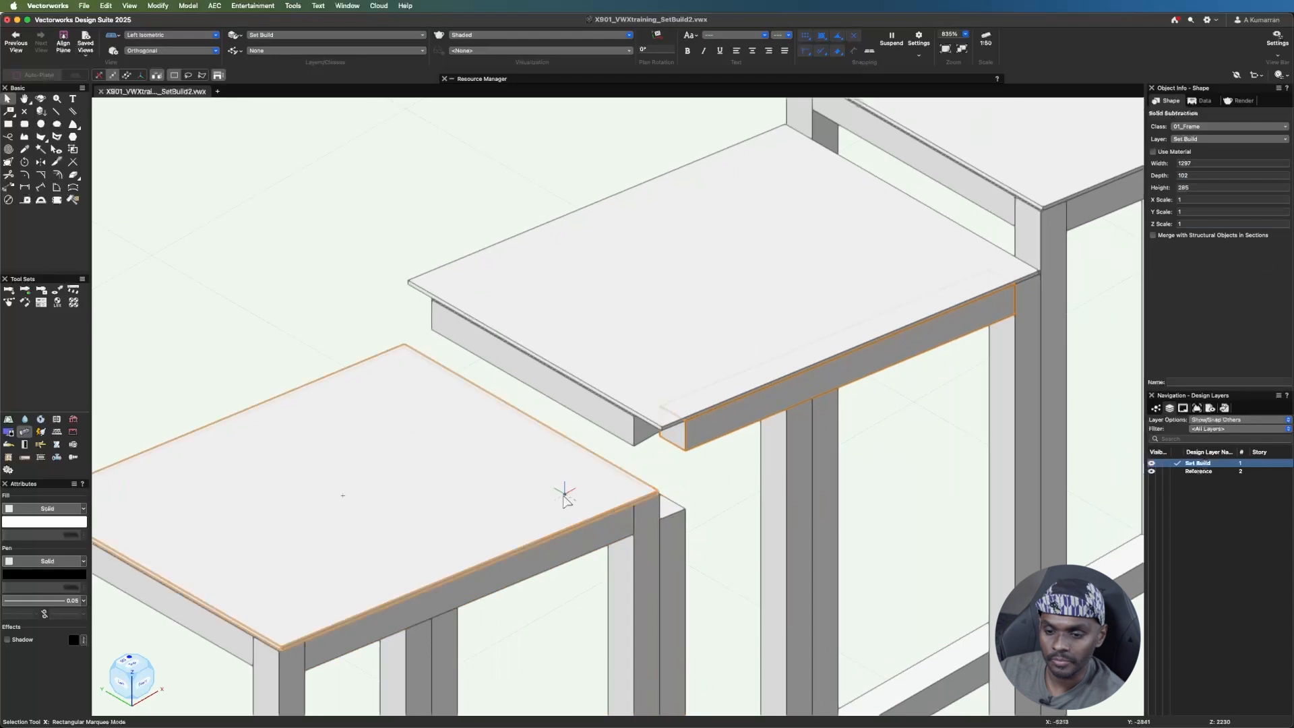
scroll(686, 432, up, 2)
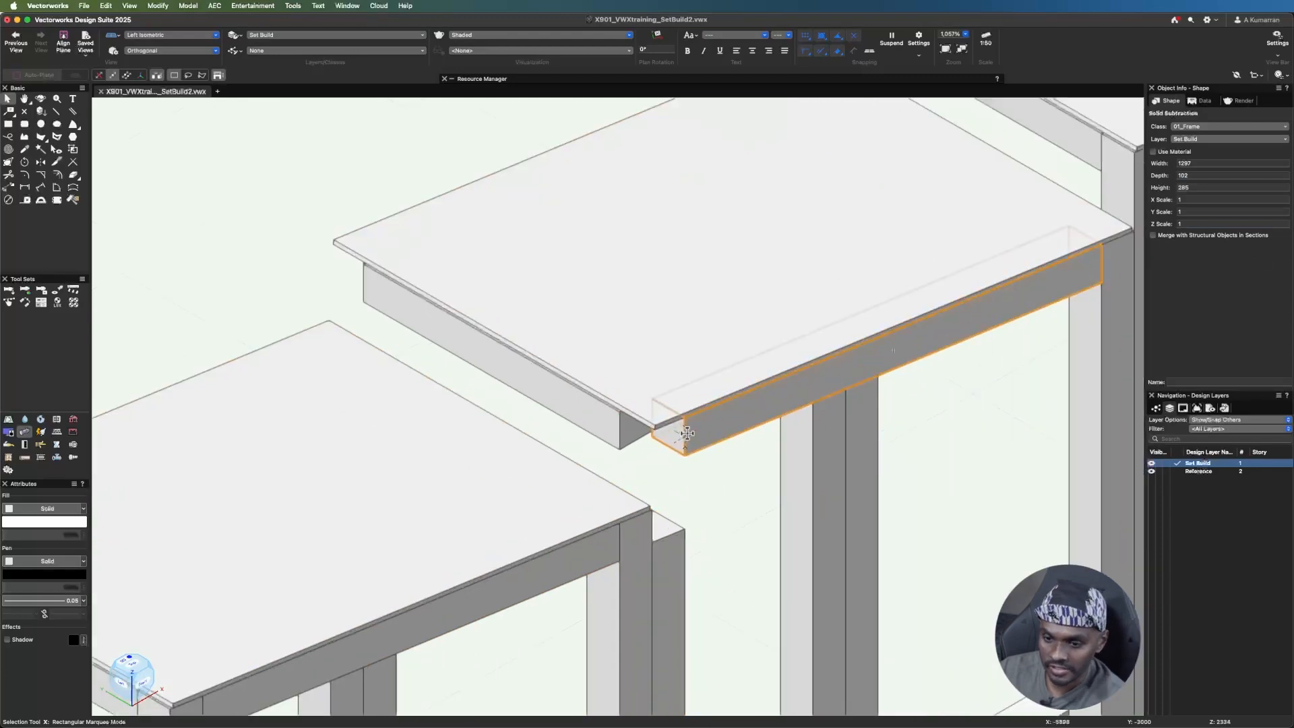
scroll(685, 410, up, 4)
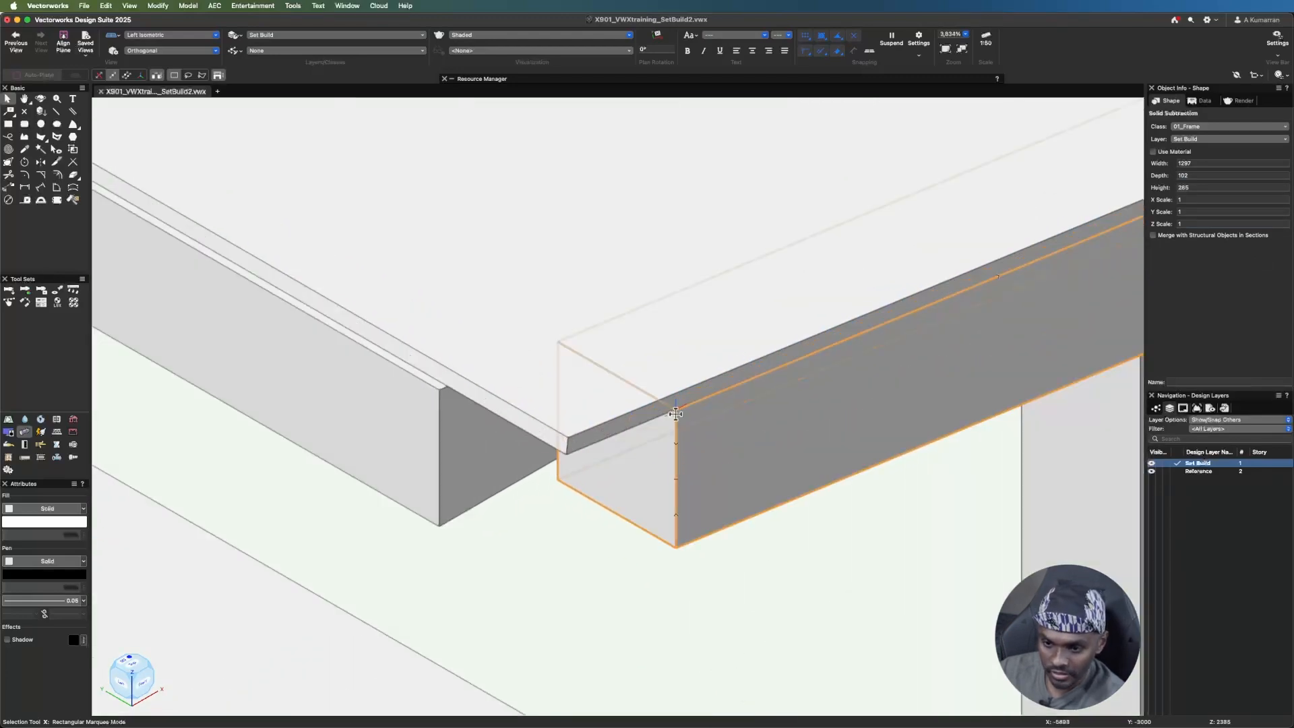
scroll(674, 414, down, 2)
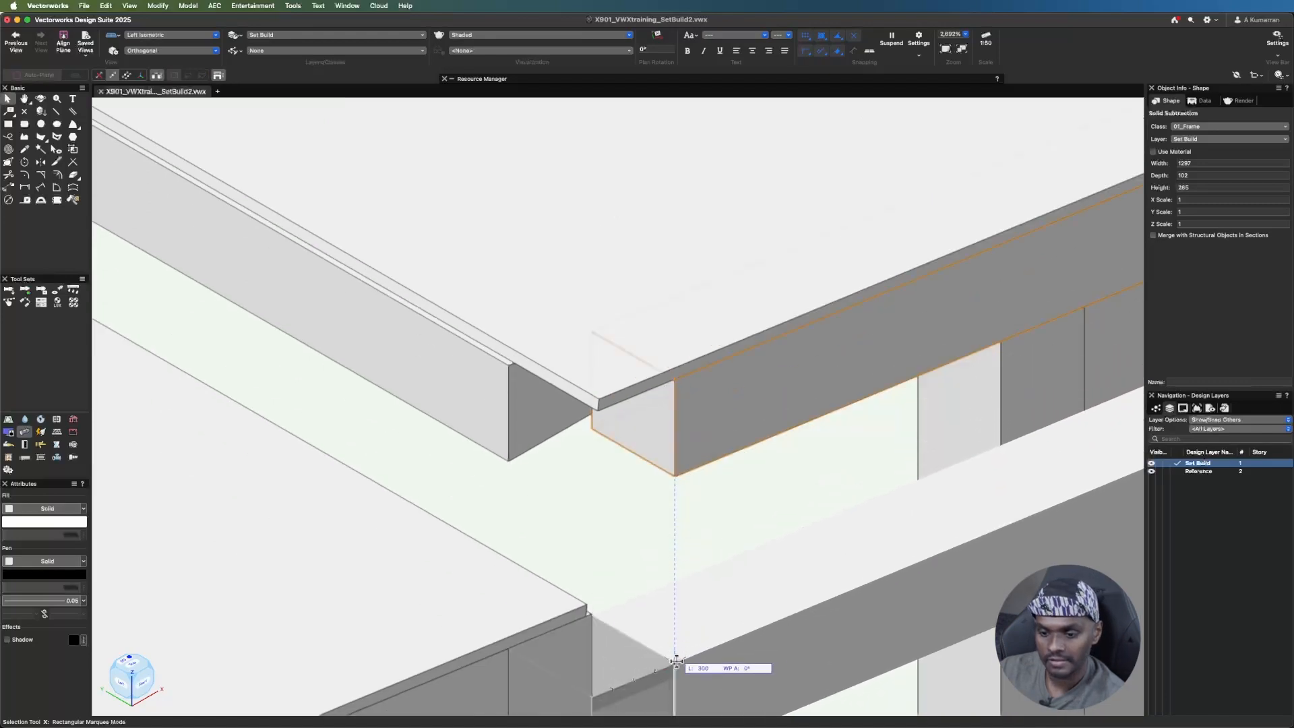
click(488, 382)
drag(510, 367, 517, 613)
scroll(537, 533, down, 2)
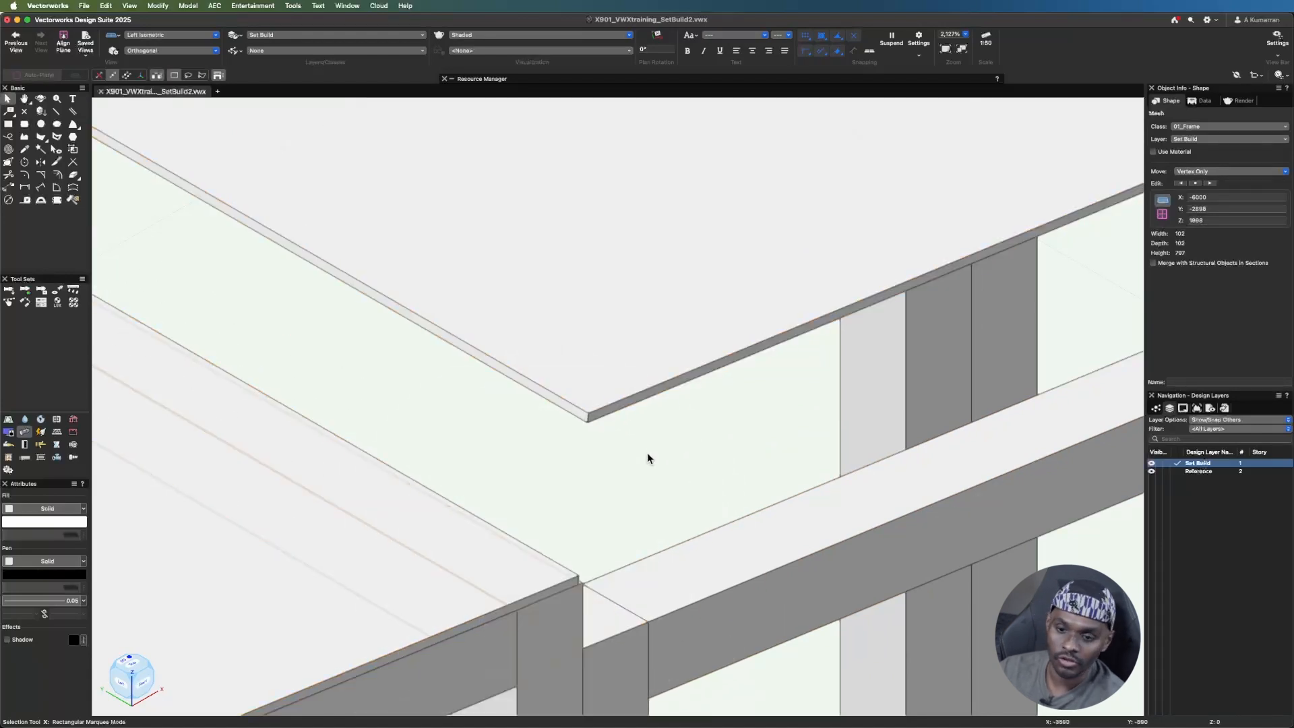
- Lower the two outer top vertices of the second frame's front low-end post by 300 mm to Z 1888
scroll(525, 401, down, 2)
scroll(526, 401, down, 2)
scroll(808, 415, up, 3)
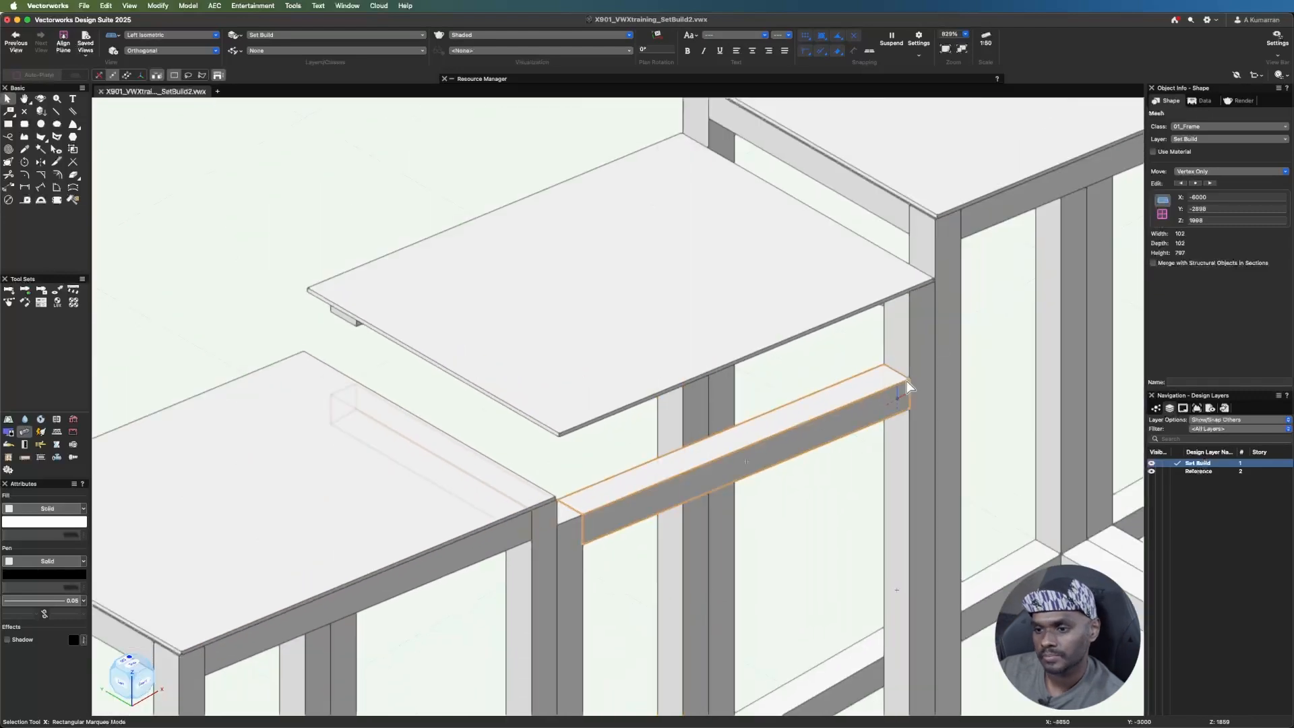
click(908, 309)
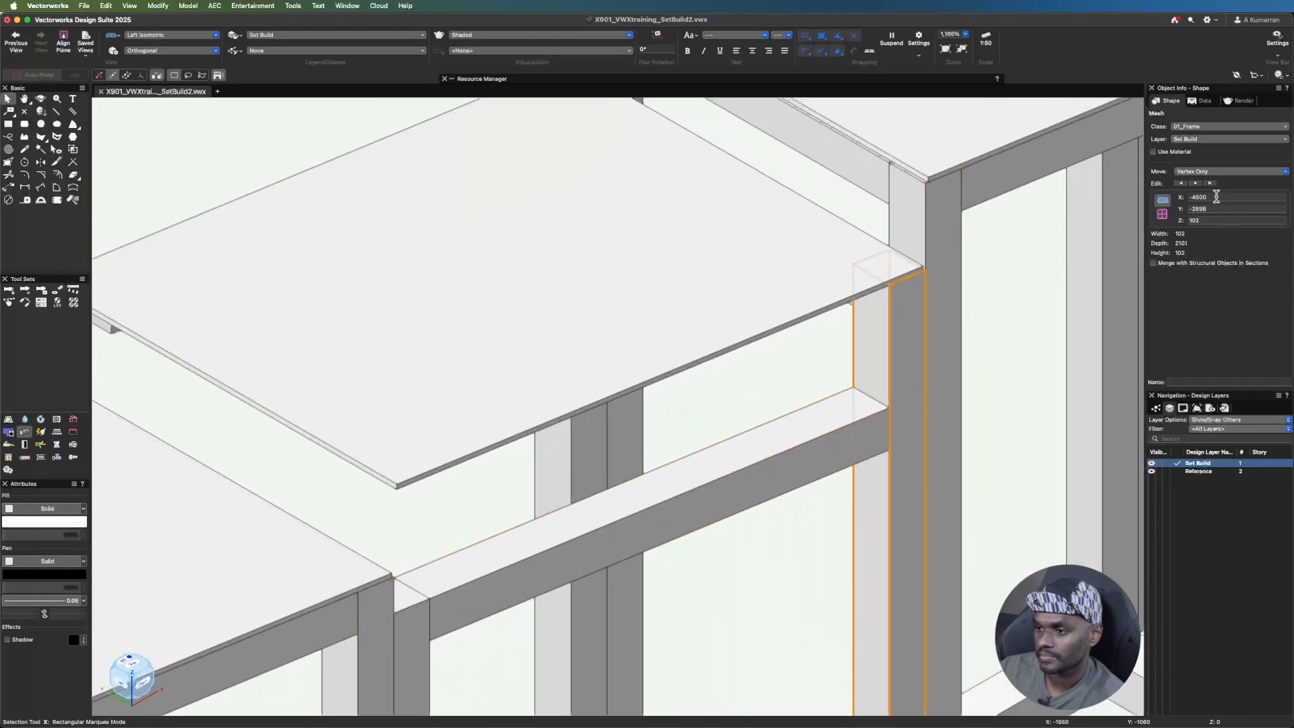
click(1221, 219)
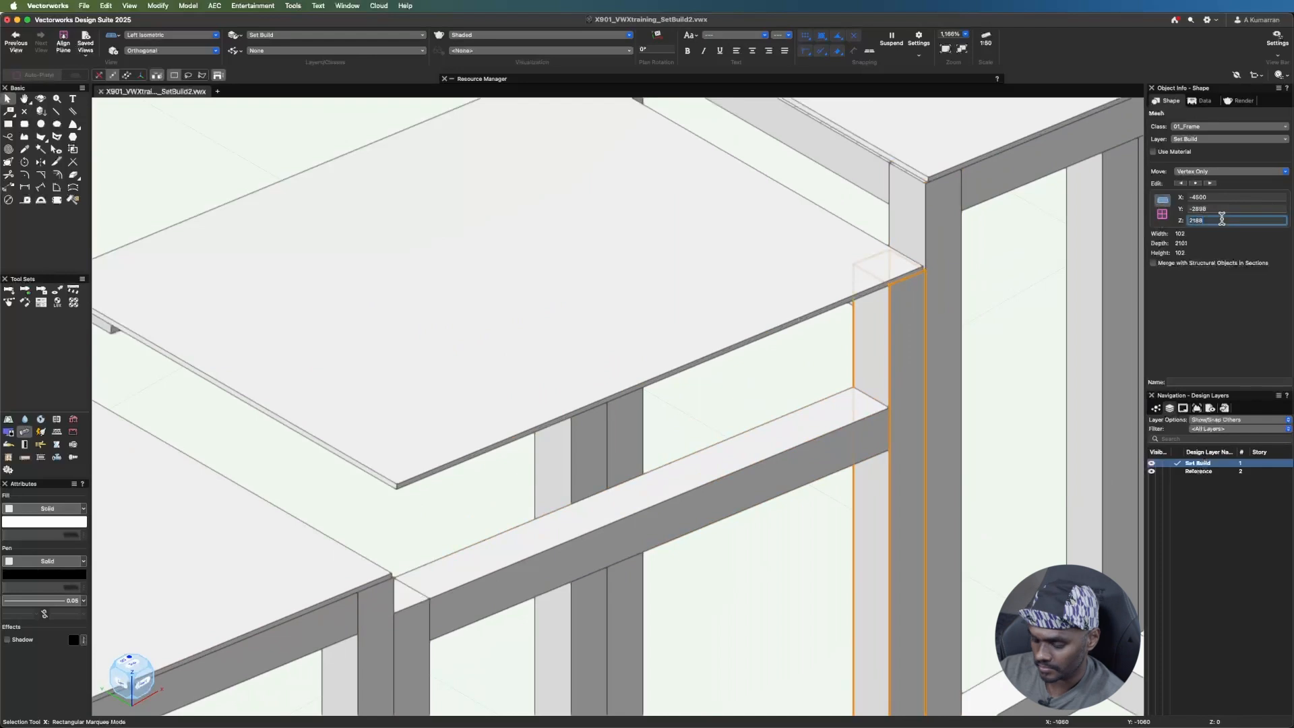
text(-3)
key(Return)
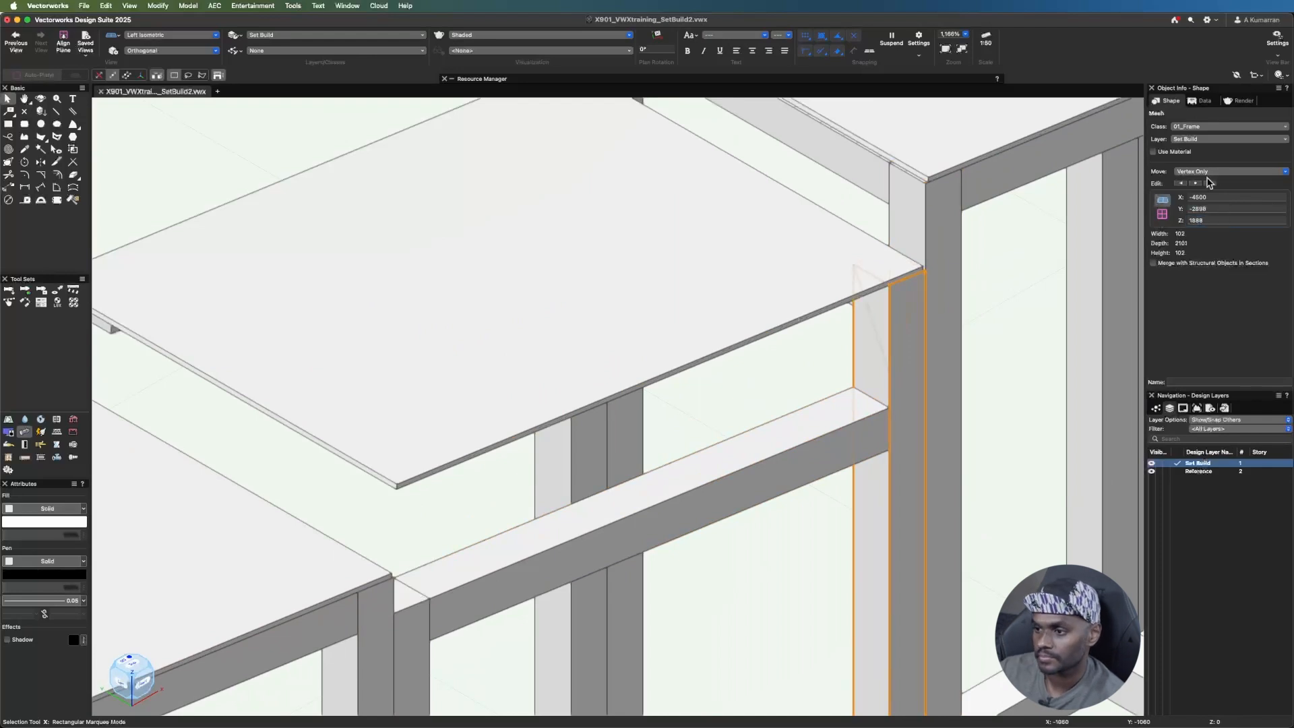
click(1218, 221)
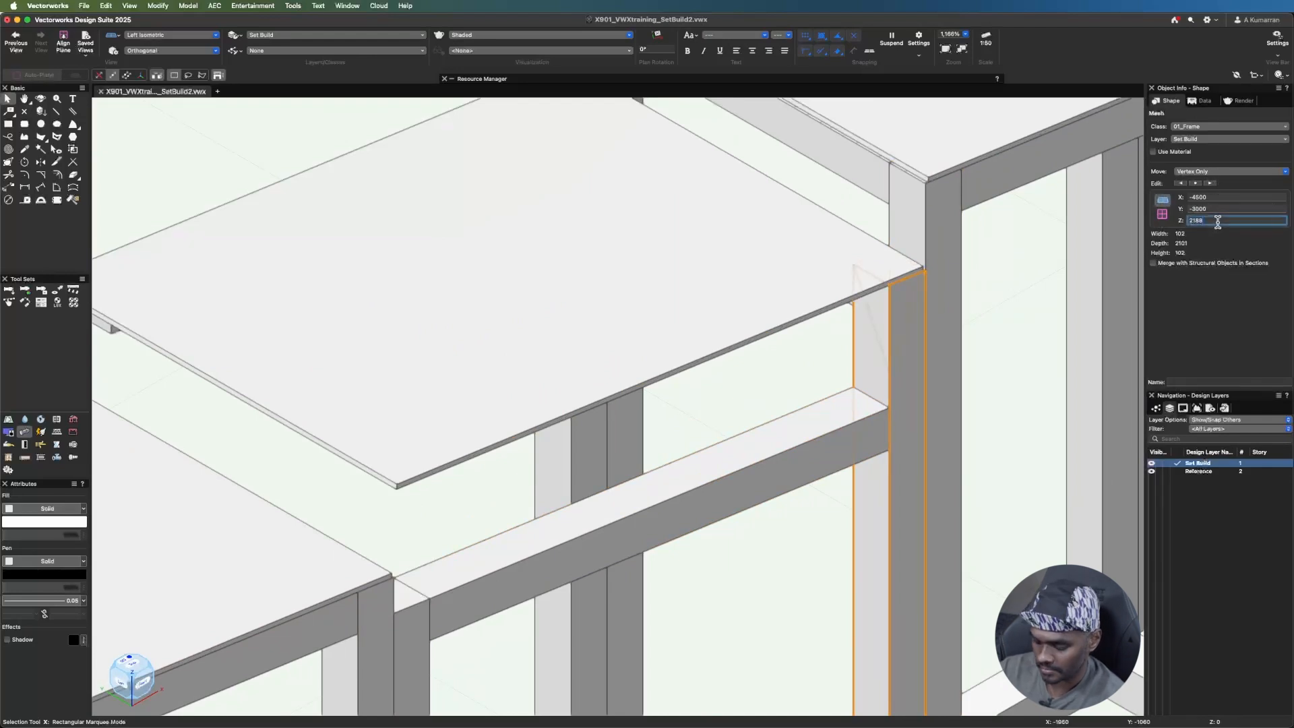
text(-30)
key(Return)
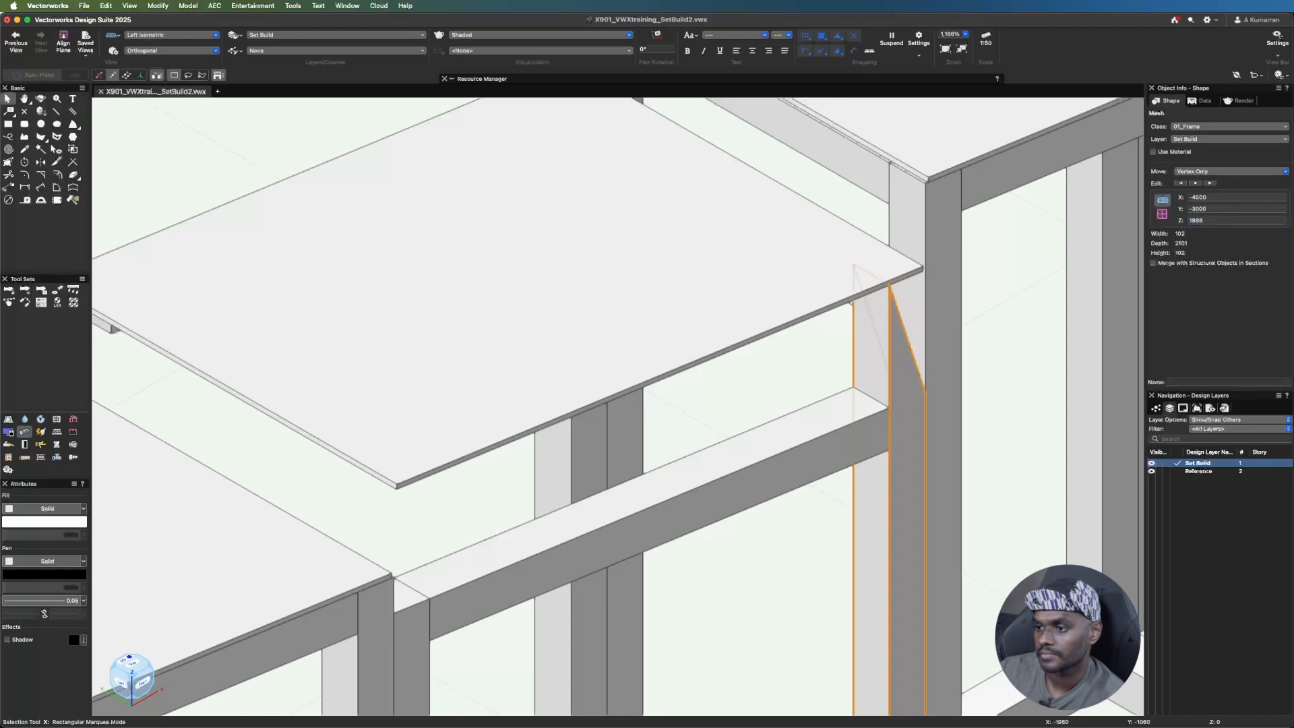
- Lower the two inner top vertices of the second frame's front low-end post by 300 mm to Z 1903
click(1209, 183)
click(1238, 219)
text(-300)
key(Return)
click(1211, 184)
click(1210, 184)
click(1220, 219)
text(-300)
key(Return)
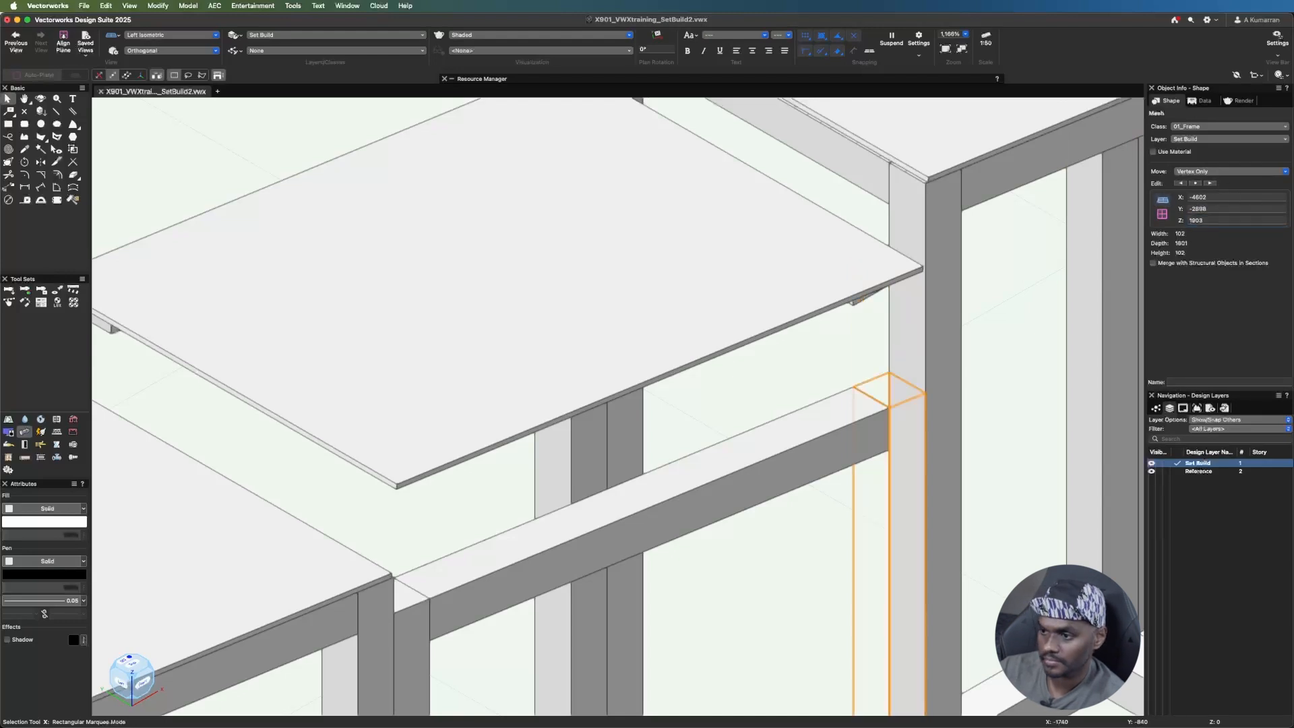
- Move the second frame's low-end cross rail straight down to the top of the lowered front post and deselect it
click(860, 301)
drag(856, 269, 855, 378)
click(1034, 384)
scroll(875, 353, down, 2)
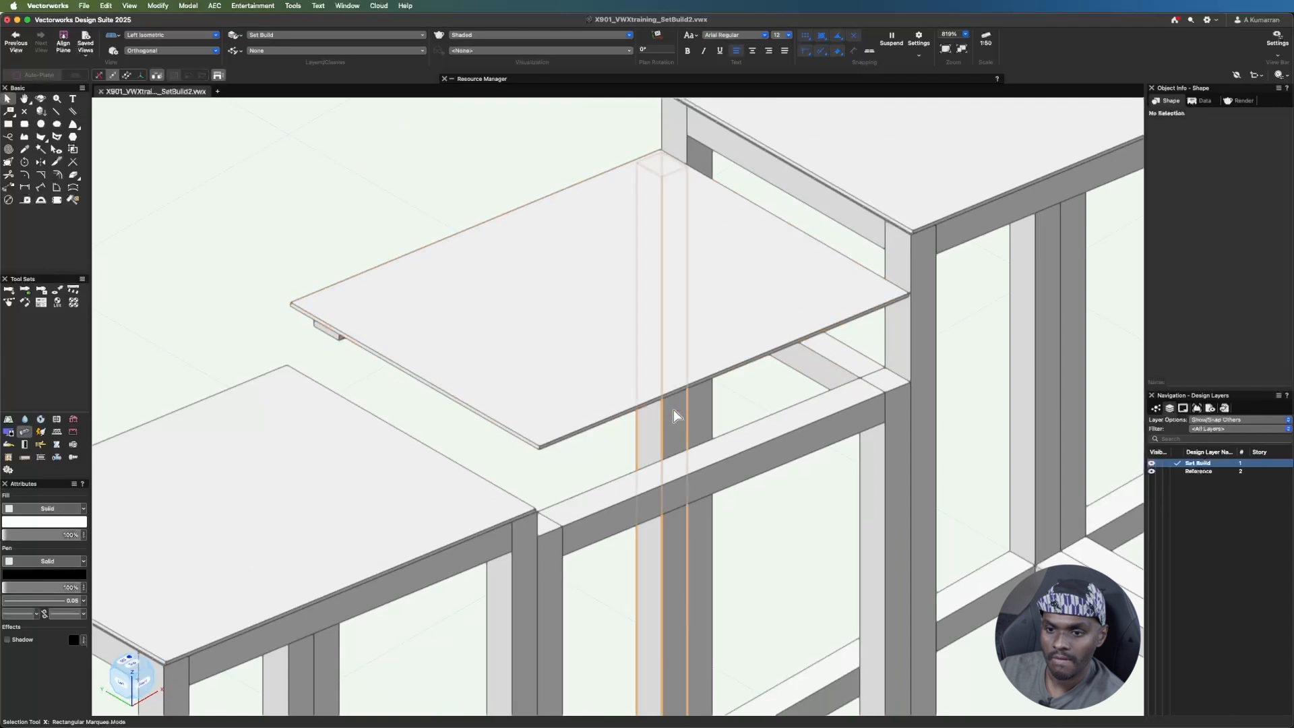
- Lower the two outer top vertices of the second frame's back low-end post by 300 mm to Z 1888
click(673, 410)
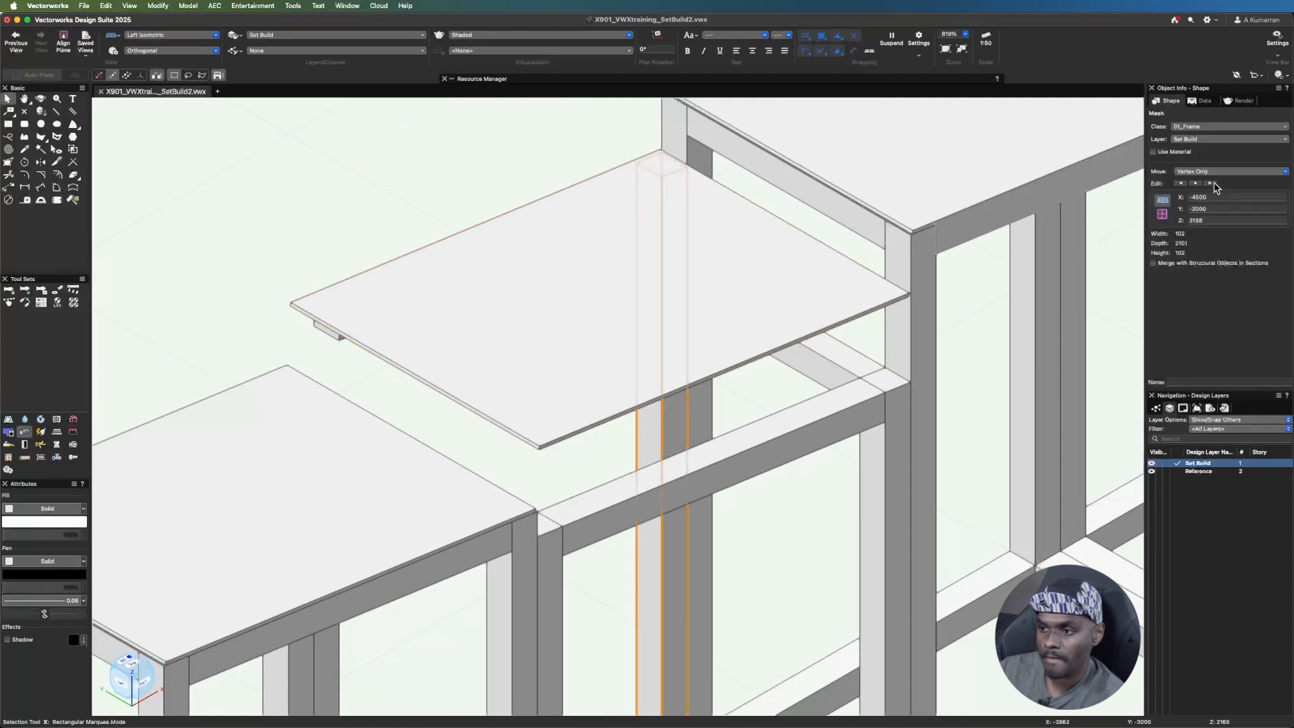
click(1222, 219)
text(-3)
key(Return)
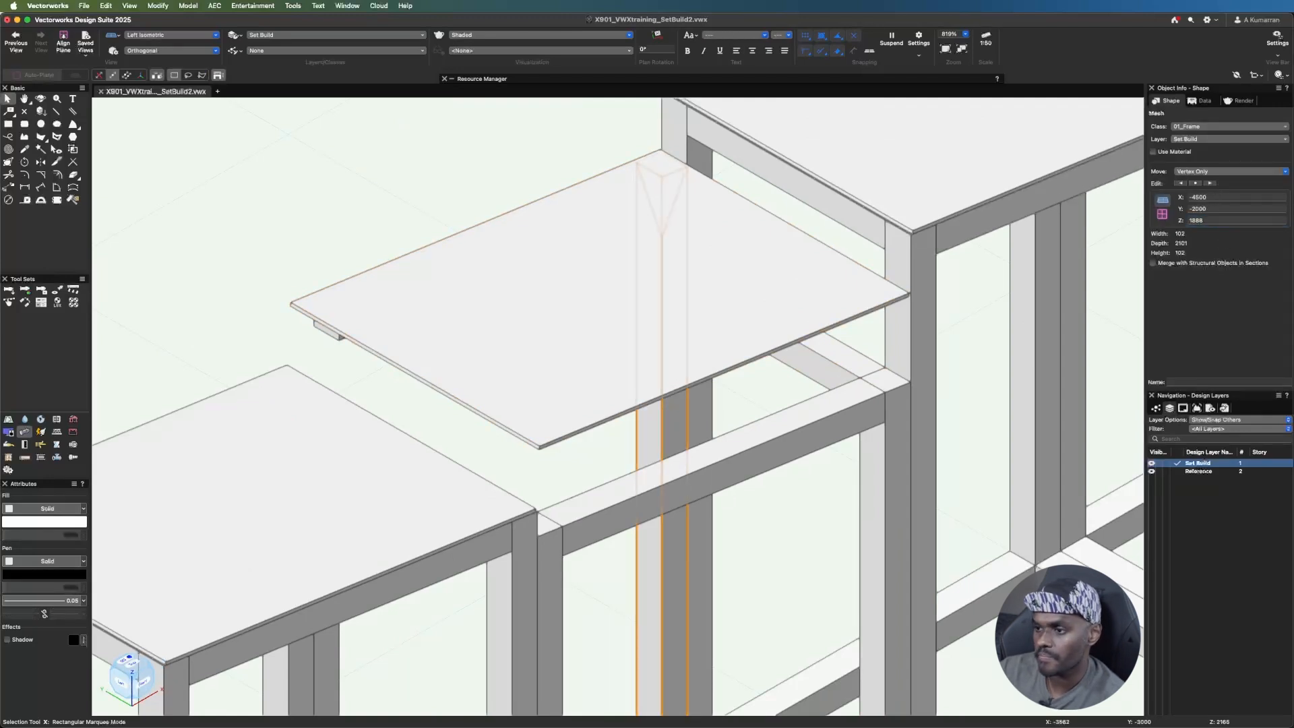
click(1211, 182)
click(1212, 221)
text(-3)
key(Return)
- Lower the two inner top vertices of the second frame's back low-end post by 300 mm to Z 1903
click(1210, 183)
click(1223, 220)
text(-300)
key(Return)
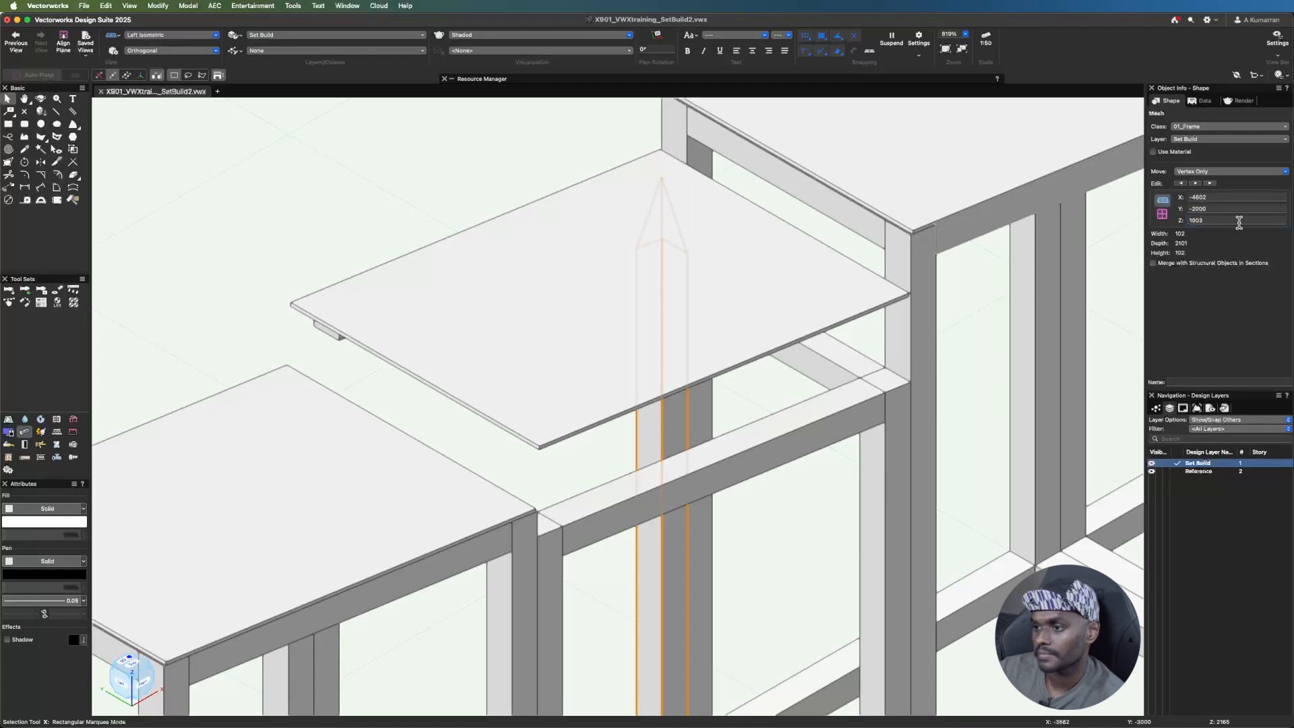
click(1230, 221)
key(Return)
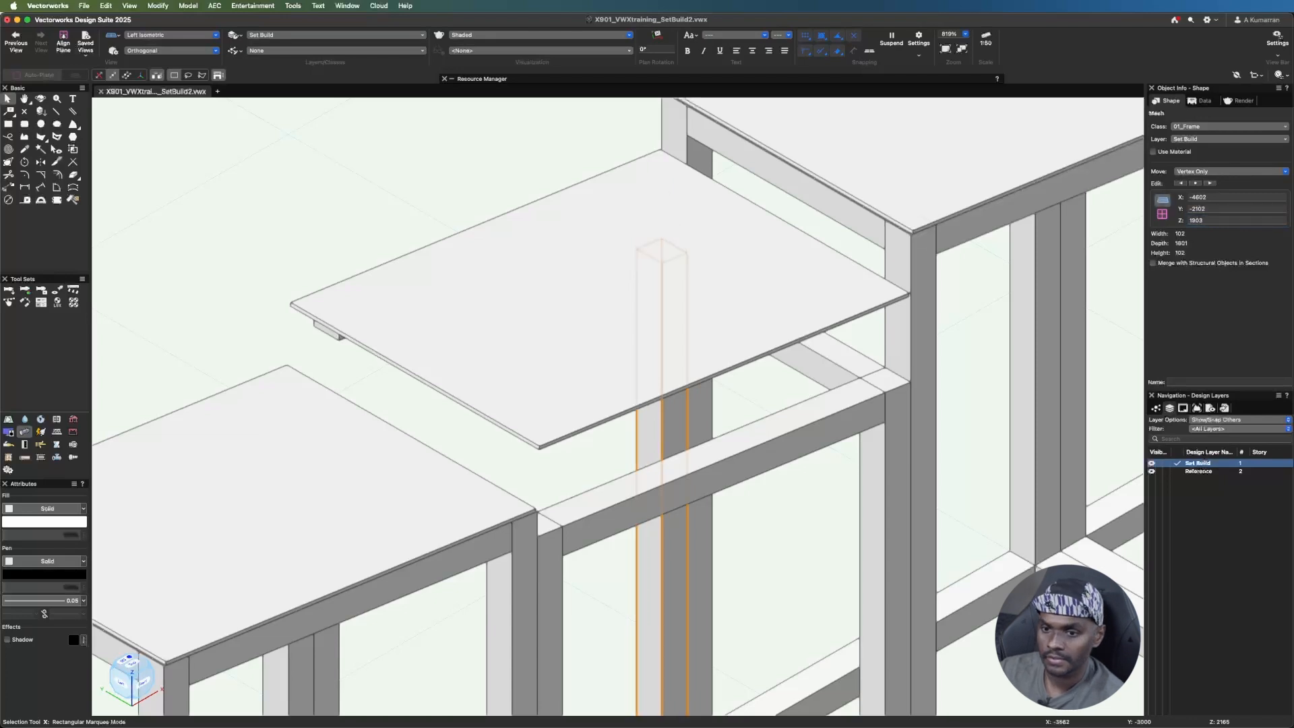
- Move the second frame's back sloped rail and its plywood top straight down onto the lowered posts
click(329, 309)
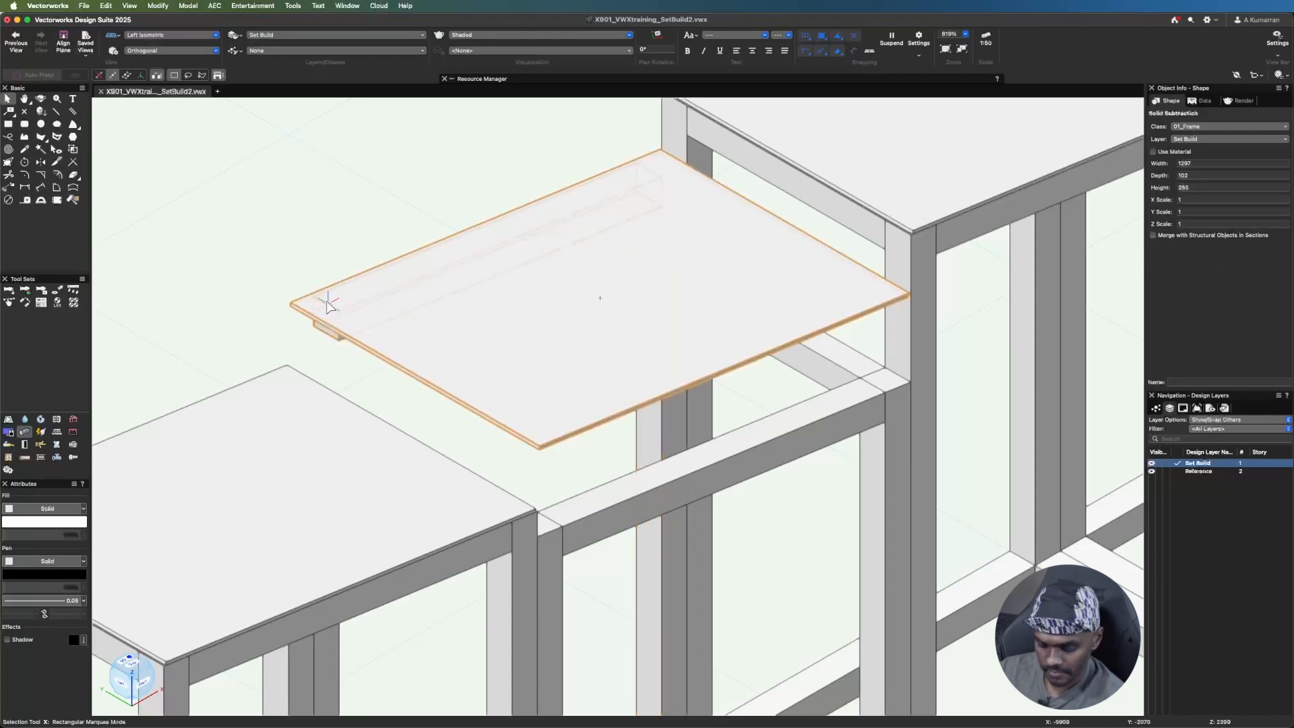
key(b)
drag(335, 302, 337, 399)
click(744, 378)
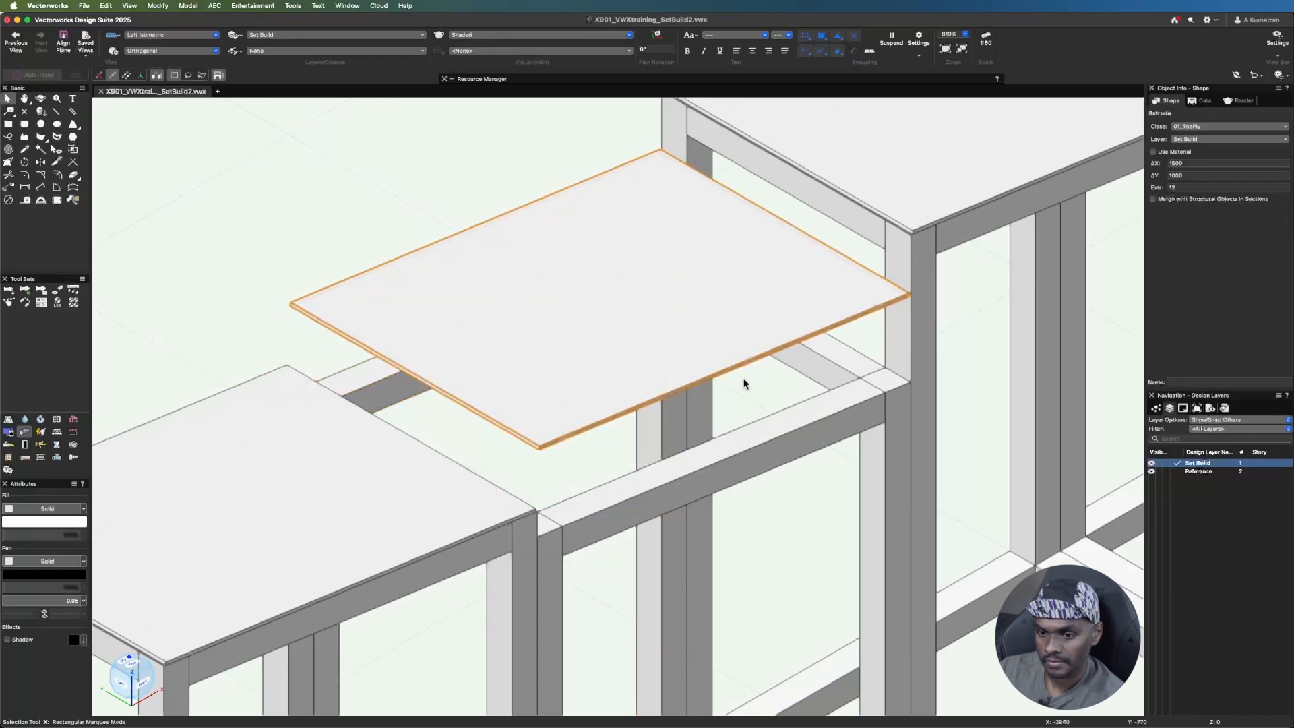
drag(724, 373, 729, 456)
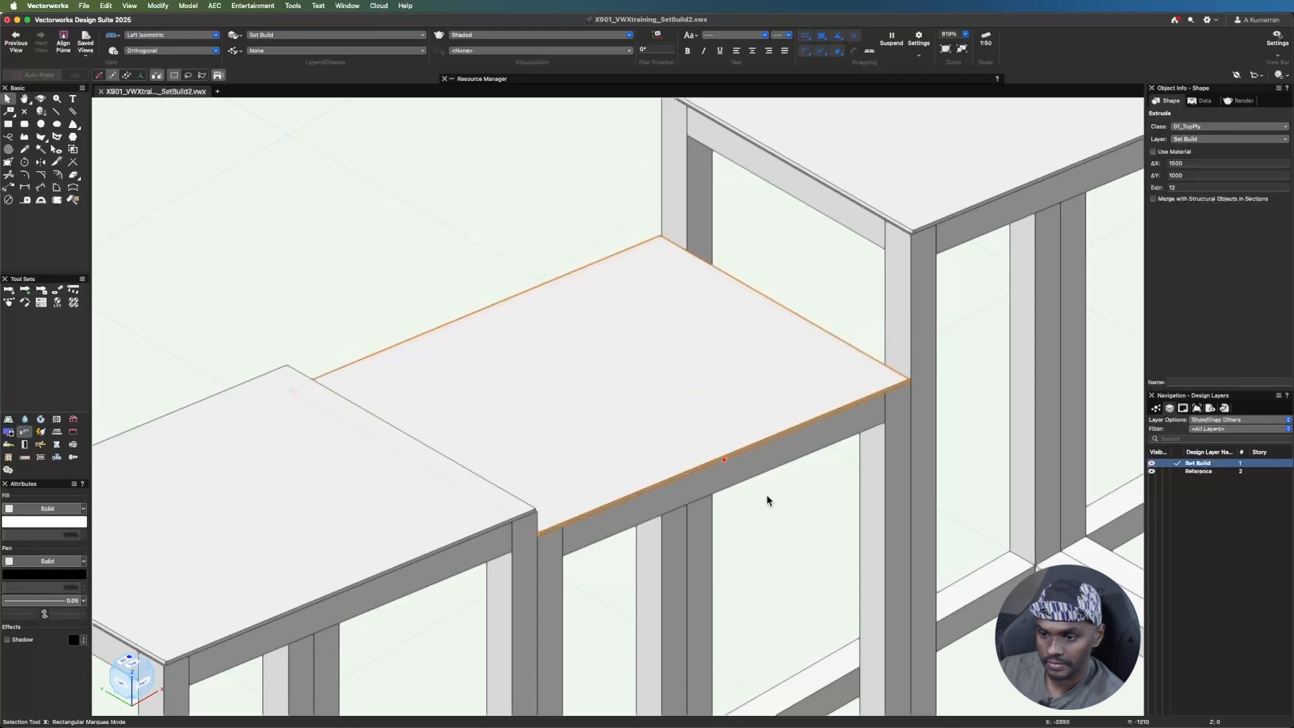
scroll(539, 330, down, 5)
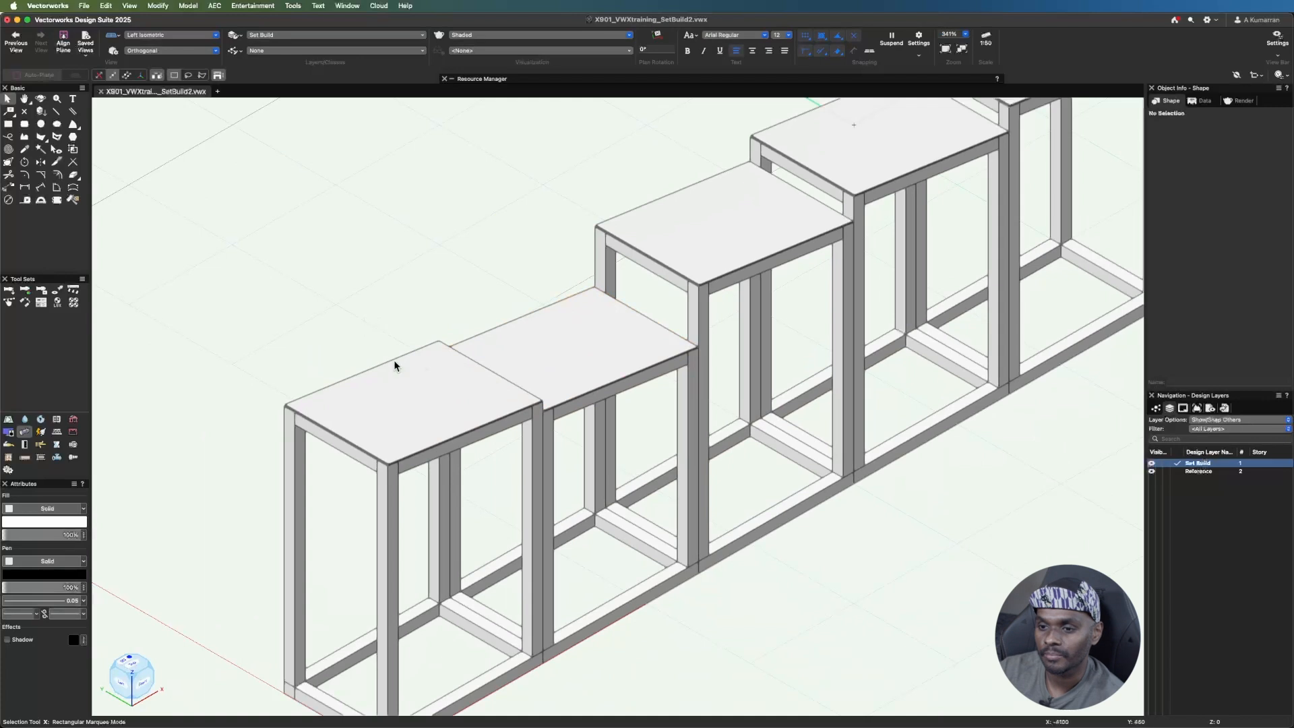
- Lower the top vertices of the third frame's front and back high-end posts by 600 mm
scroll(539, 617, down, 3)
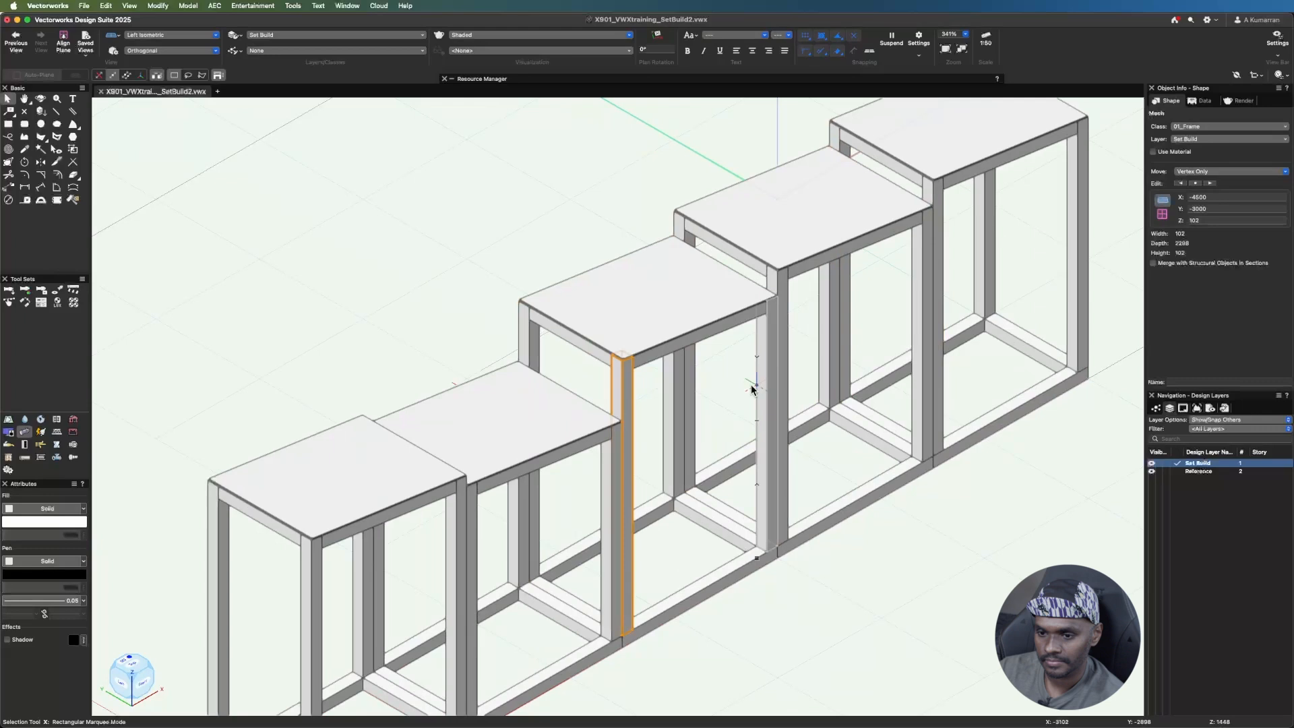
scroll(633, 364, up, 2)
click(1212, 185)
click(1211, 185)
click(1211, 185)
click(1212, 185)
click(1211, 184)
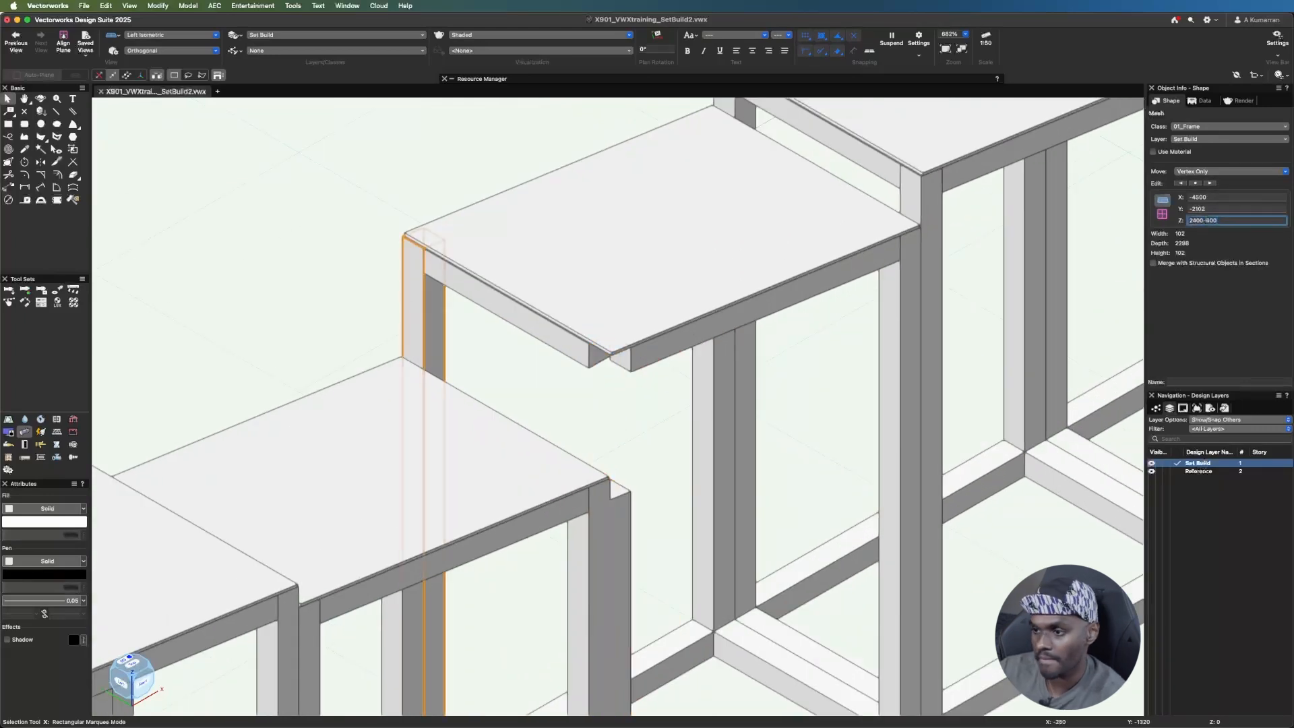
double_click(1212, 221)
text(1800)
click(1212, 184)
double_click(1213, 221)
text(1800)
- Move the third frame's sloped rails and high-end cross rail straight down to meet the lowered high-end posts
click(616, 360)
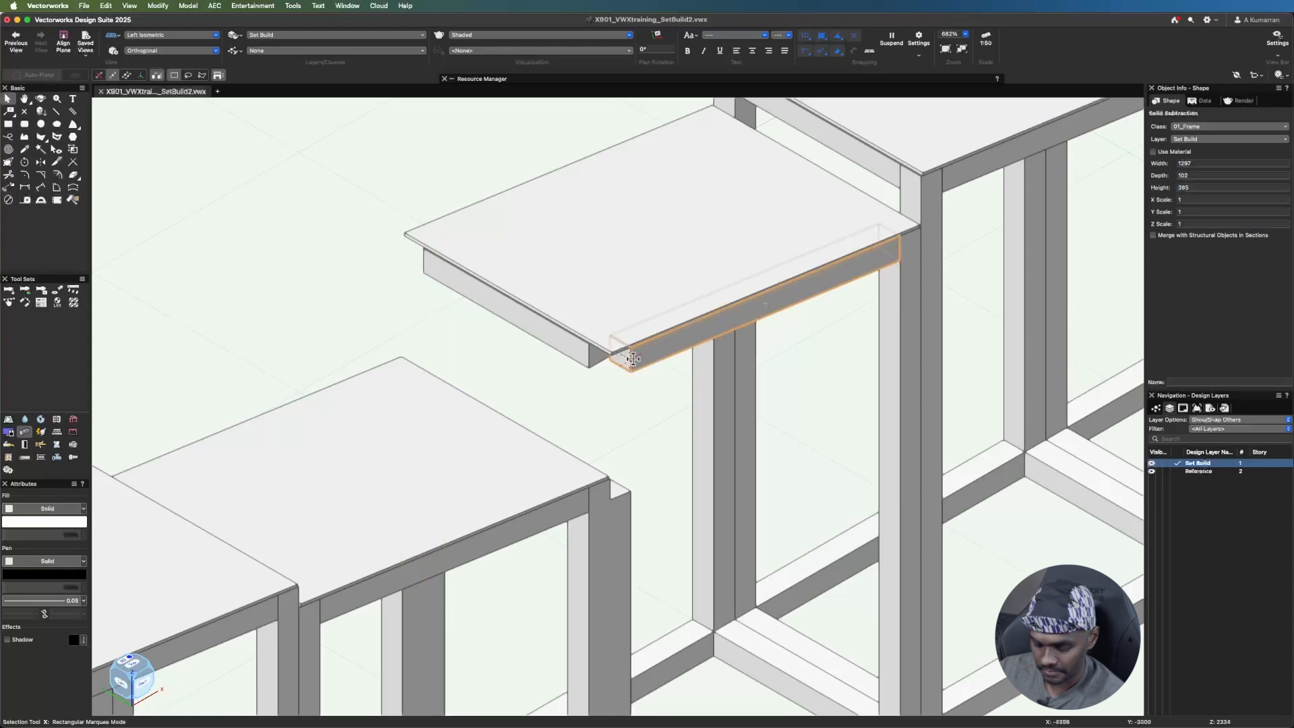
drag(610, 353, 610, 479)
click(581, 349)
scroll(520, 462, up, 2)
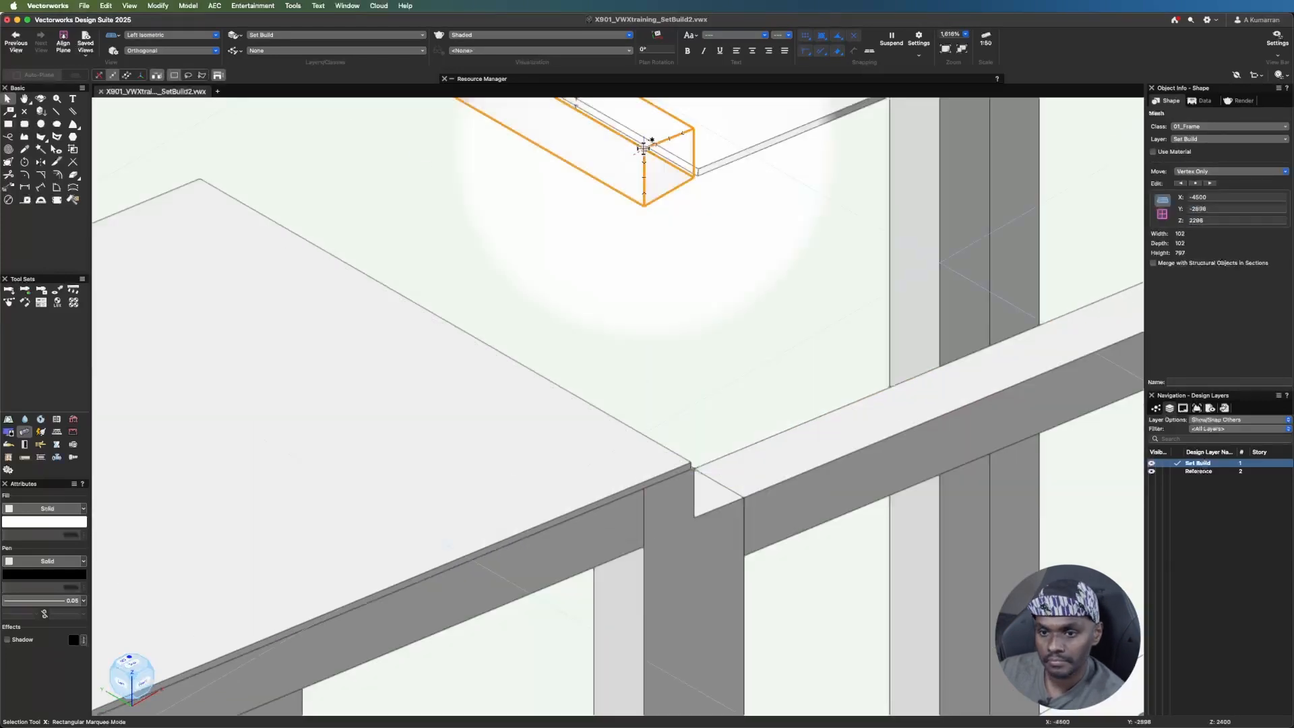
click(455, 130)
scroll(419, 413, down, 4)
- Lower the top vertices of the third frame's front and back low-end posts by 600 mm
click(748, 471)
click(1211, 185)
click(1212, 184)
double_click(1214, 220)
text(1600)
click(1211, 184)
double_click(1213, 220)
text(1600)
key(Return)
click(623, 385)
double_click(1214, 221)
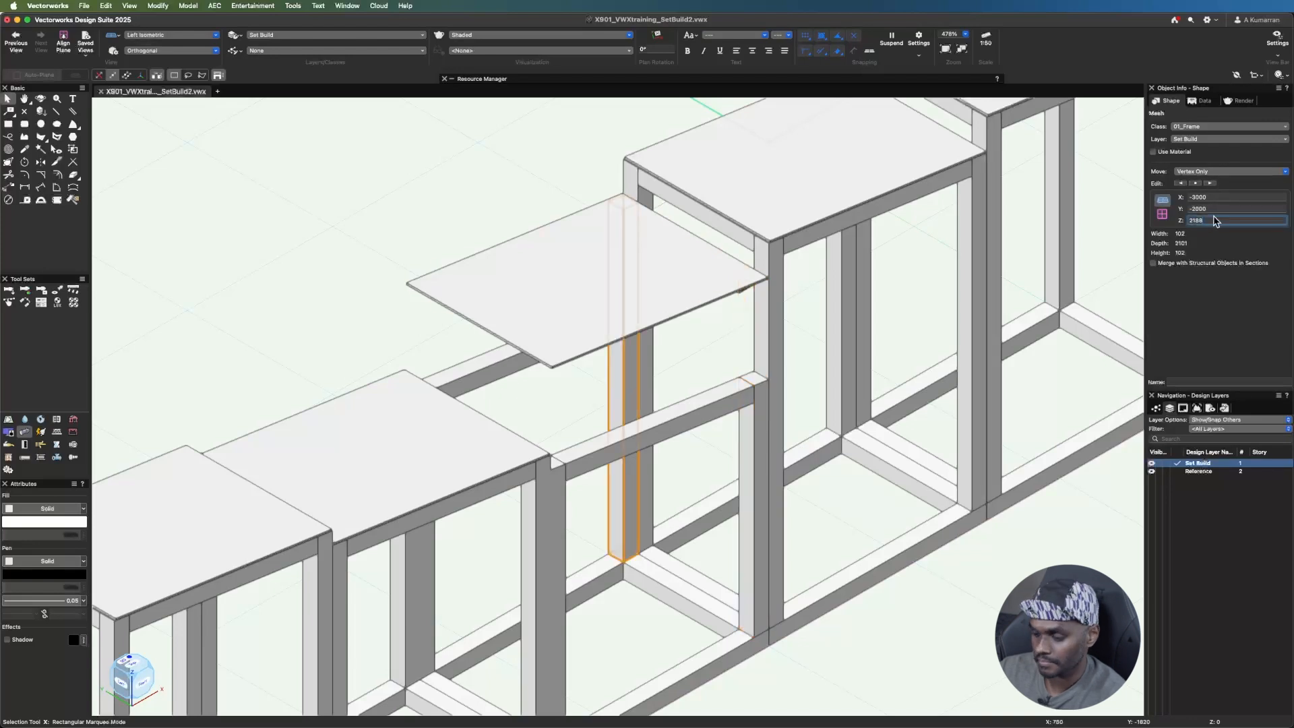
key(Return)
- Move the third frame's low-end cross rail and plywood top straight down onto the lowered frame
key(b)
drag(748, 270, 748, 371)
click(661, 320)
drag(661, 320, 661, 421)
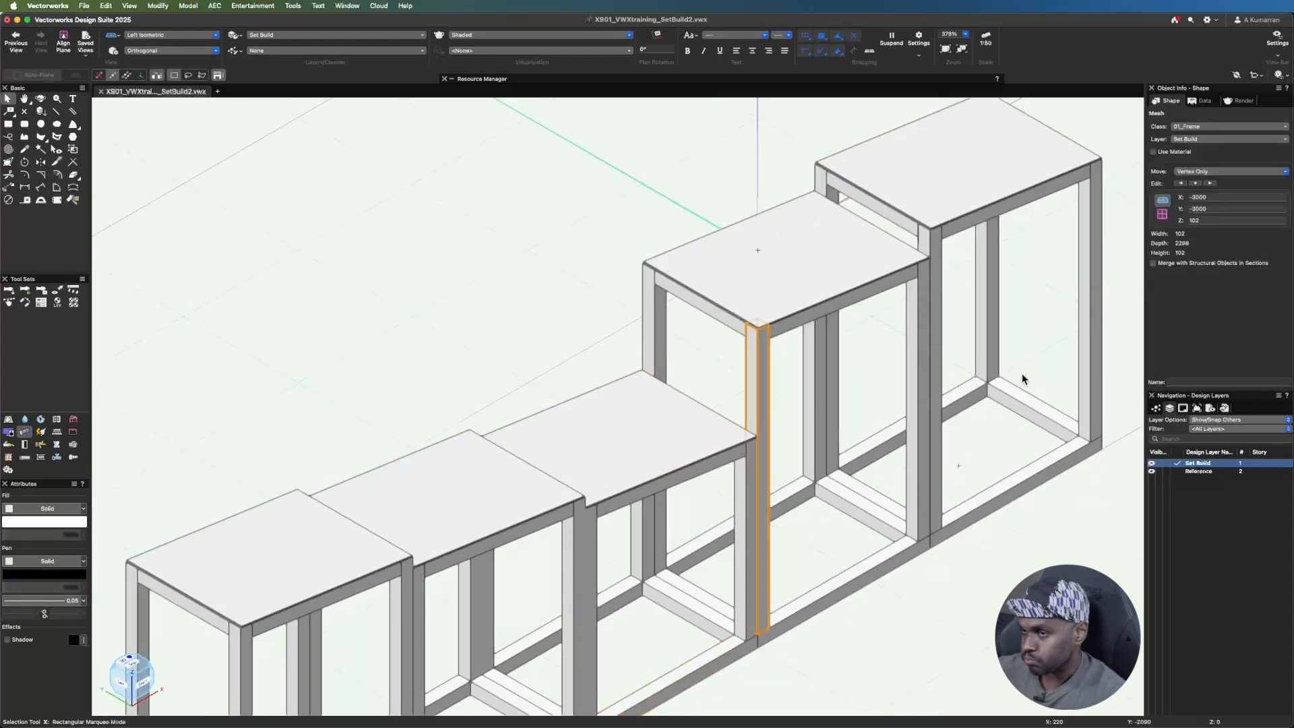
- Lower the top vertices of the fourth frame's front high-end post by 900 mm
click(1210, 184)
click(1221, 221)
text(-90)
click(1210, 184)
click(1221, 220)
text(-900)
key(Return)
click(1211, 184)
click(1221, 221)
text(-900)
key(Return)
key(Return)
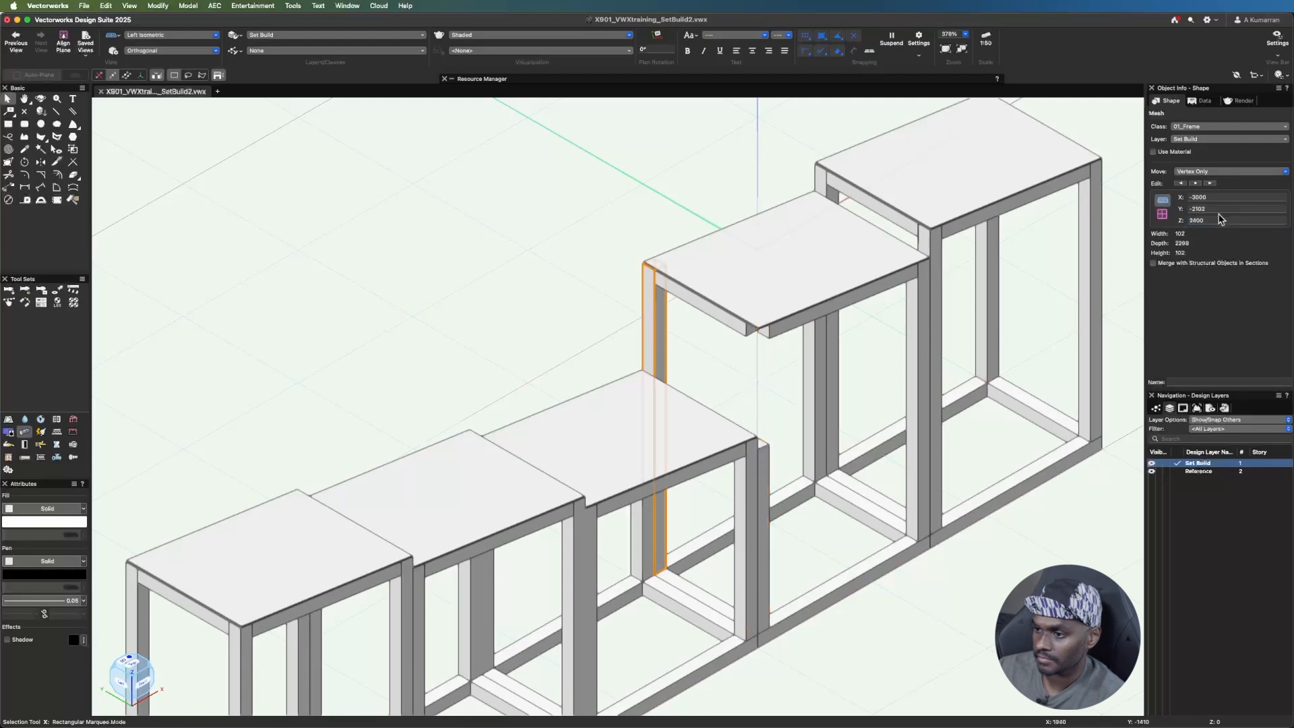
- Lower the top vertices of the fourth frame's back high-end post by 900 mm
click(1211, 184)
click(1230, 223)
text(-900)
key(Return)
- Move the fourth frame's sloped rails and high-end cross rail straight down to meet the lowered high-end posts
click(778, 331)
scroll(775, 334, up, 3)
drag(765, 320, 731, 504)
drag(601, 227, 589, 377)
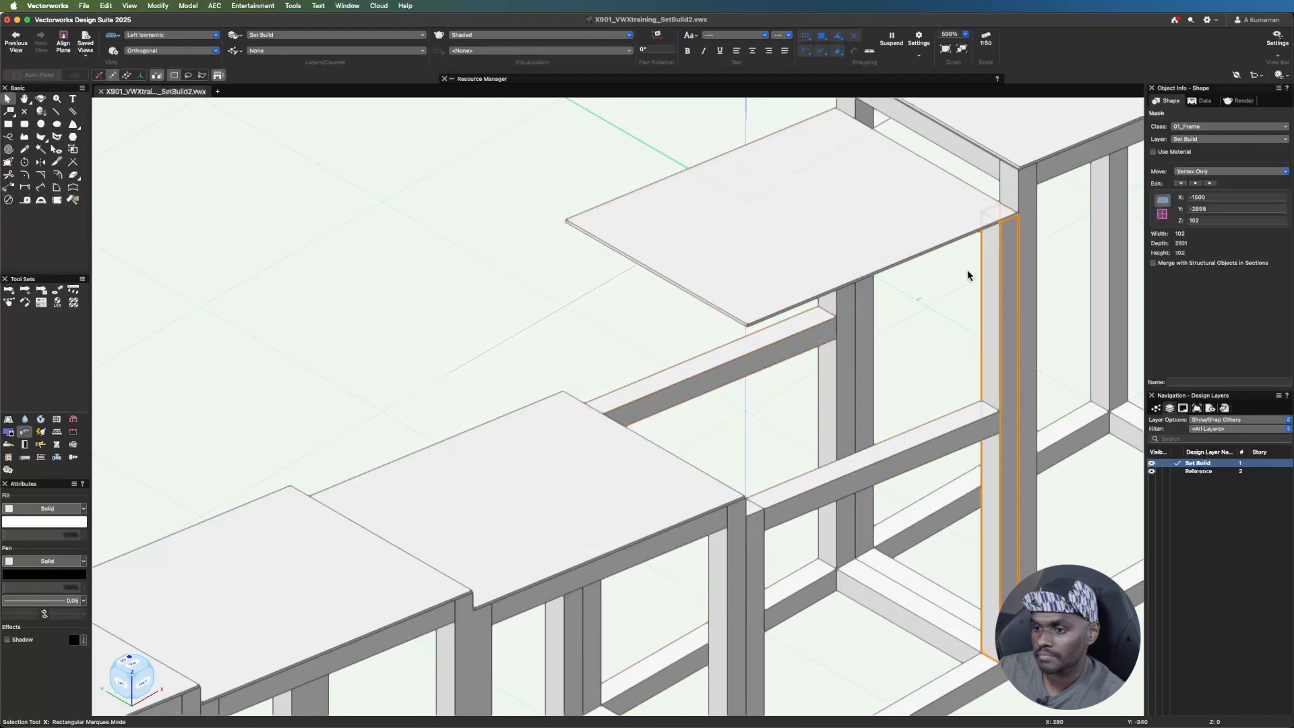
- Lower the top vertices of the fourth frame's front and back low-end posts by 900 mm
text(00)
key(Return)
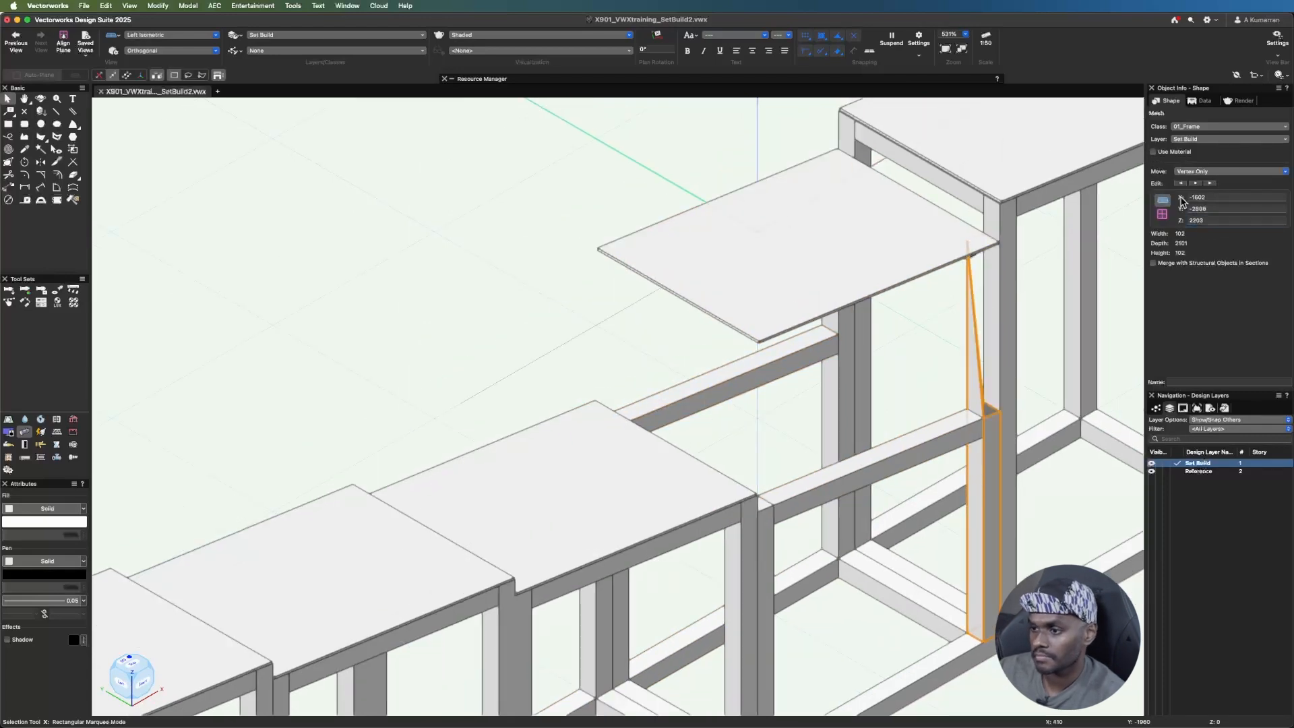
click(843, 328)
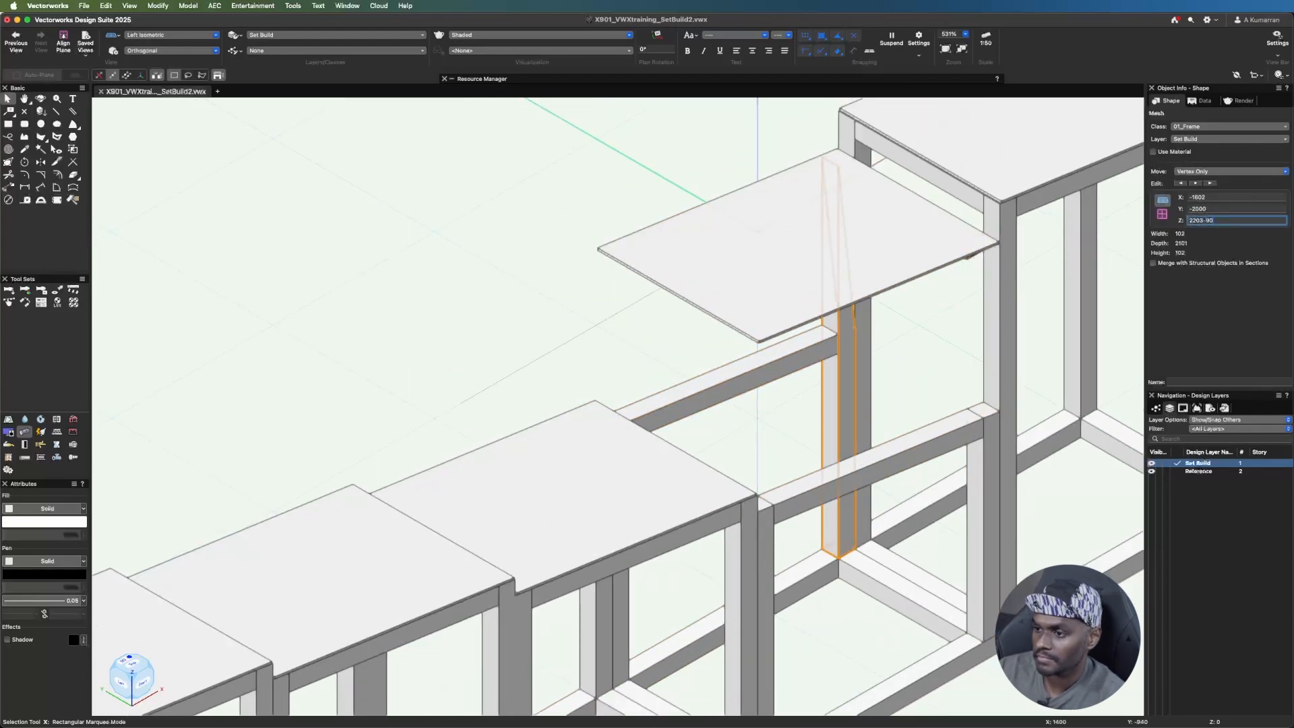
text(00)
key(Return)
- Move the fourth frame's low-end cross rail and plywood top straight down onto the lowered frame
click(969, 259)
drag(968, 259, 968, 409)
mouse_move(879, 293)
mouse_down()
mouse_move(887, 452)
mouse_move(883, 293)
mouse_up()
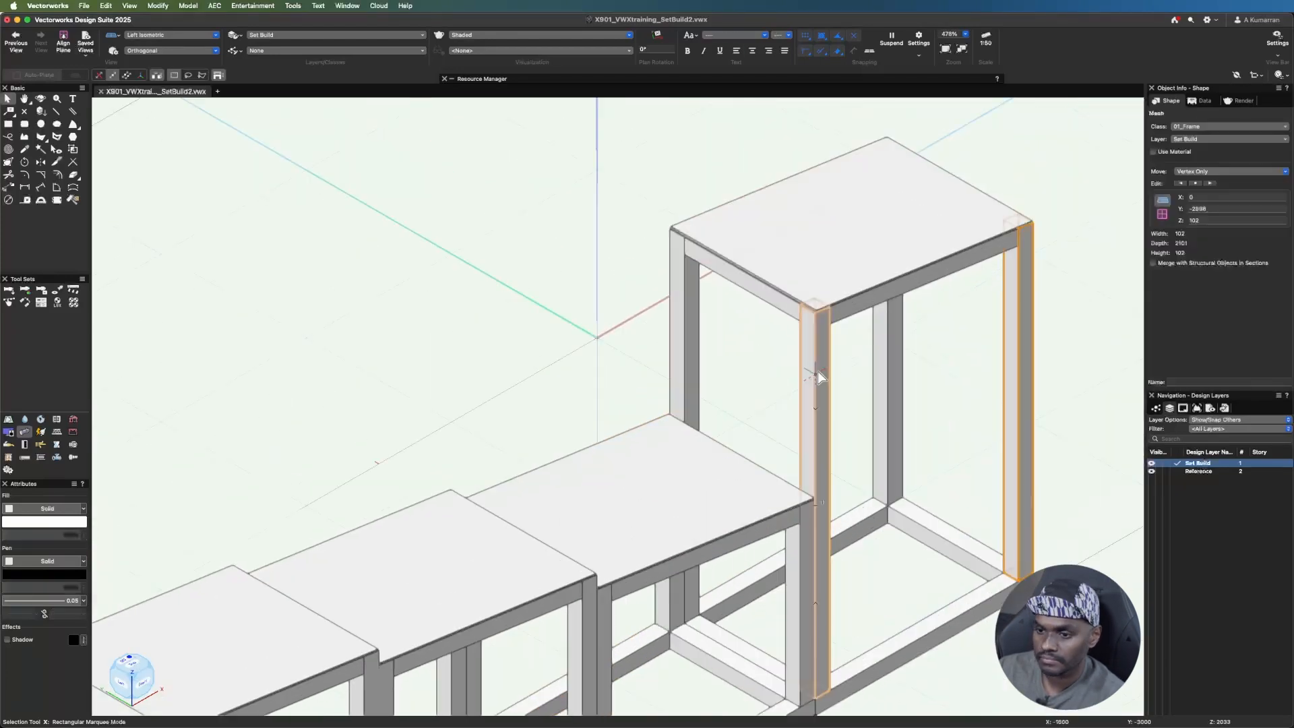
- Lower the top vertices of the fifth frame's front high-end post by 1200 mm
click(818, 372)
click(1210, 183)
click(1218, 220)
text(-1200)
key(Return)
click(1212, 184)
click(1218, 221)
text(-1200)
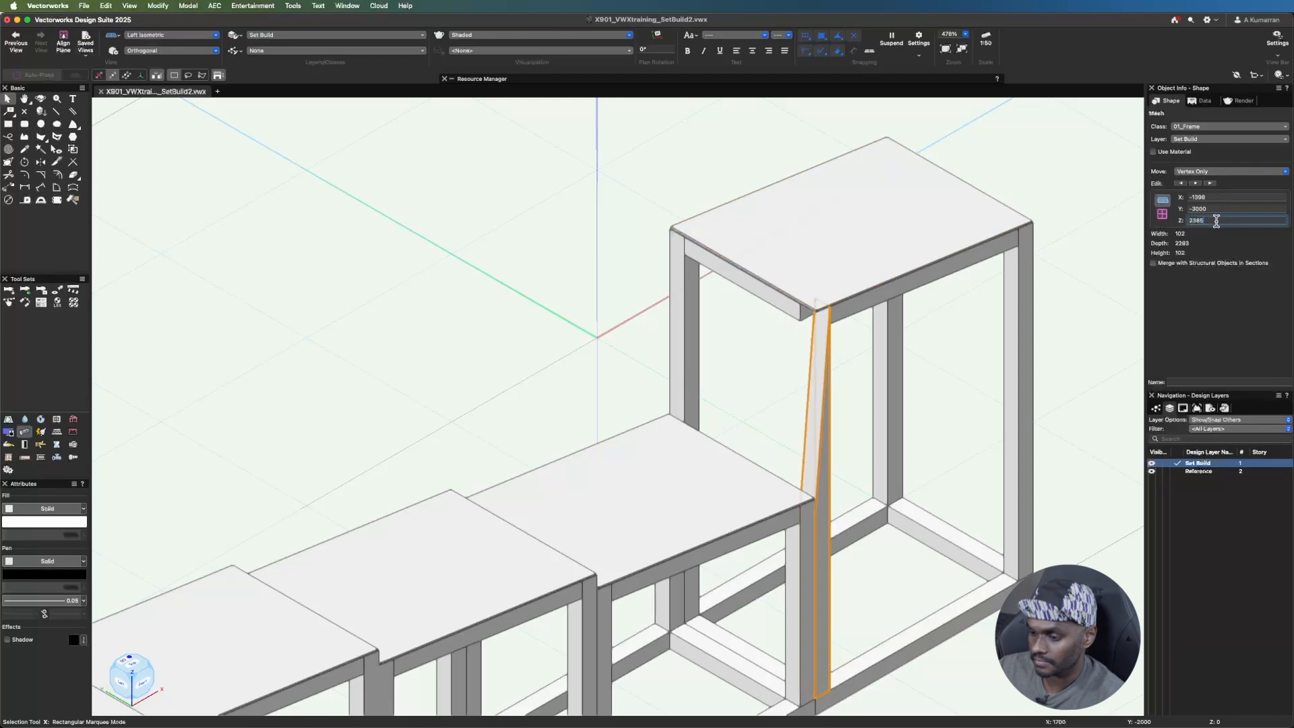
text(200)
key(Return)
- Lower the top vertices of the fifth frame's back high-end post by 1200 mm
click(680, 323)
click(1215, 221)
text(-1200)
key(Return)
click(1211, 184)
click(1219, 221)
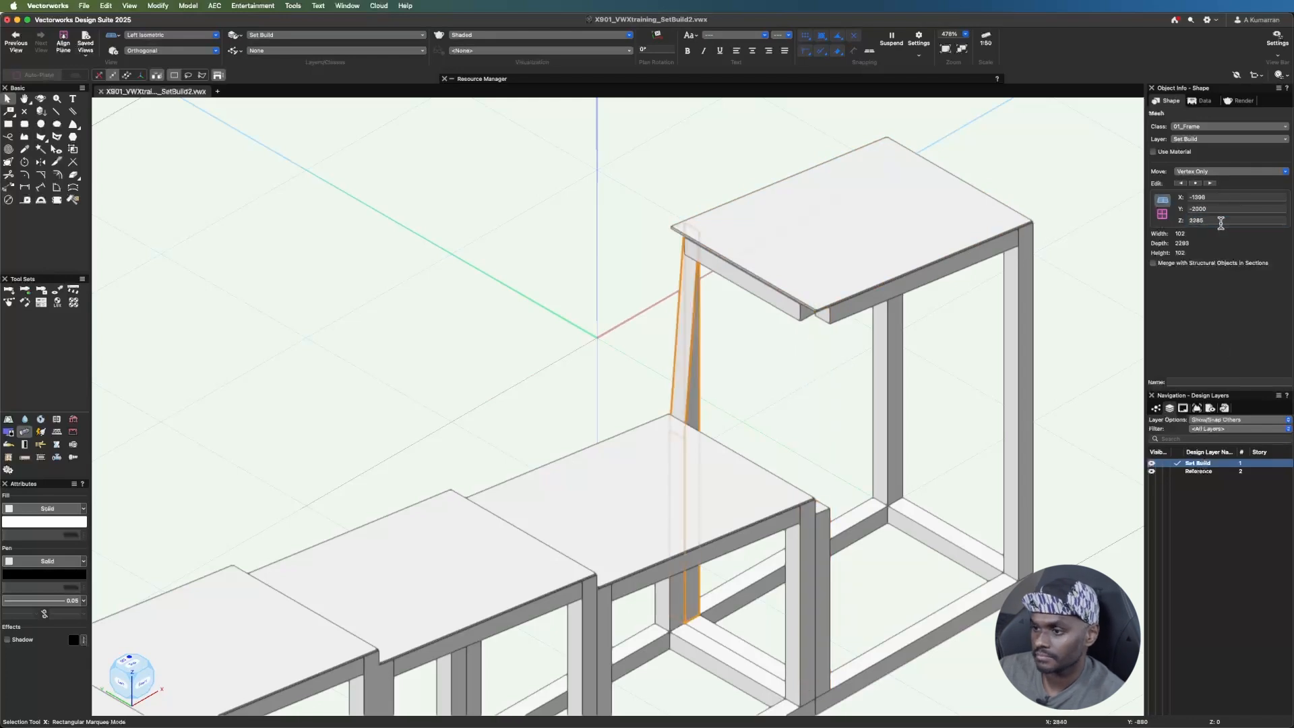
text(-1200)
key(Return)
- Move the fifth frame's sloped rails and high-end cross rail straight down to meet the lowered high-end posts
click(696, 247)
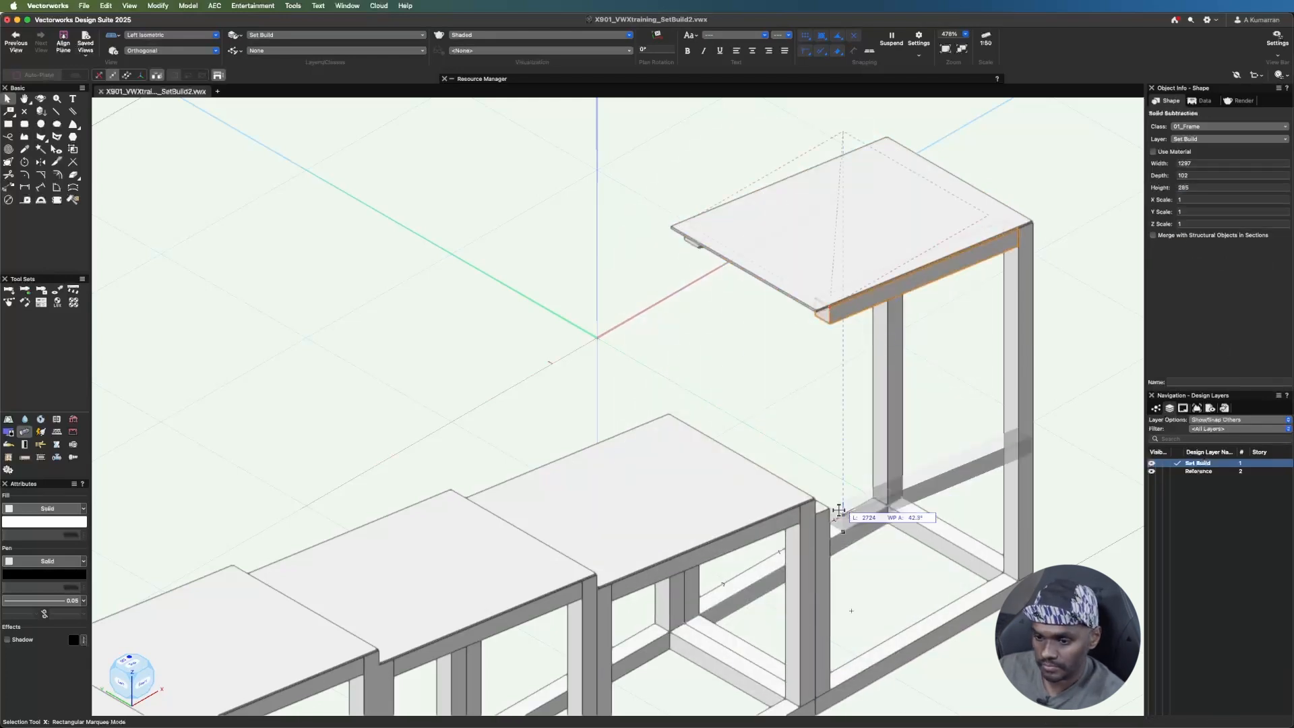
key(b)
drag(698, 233, 699, 434)
- Lower the top vertices of the fifth frame's front low-end post by 1200 mm
click(1021, 297)
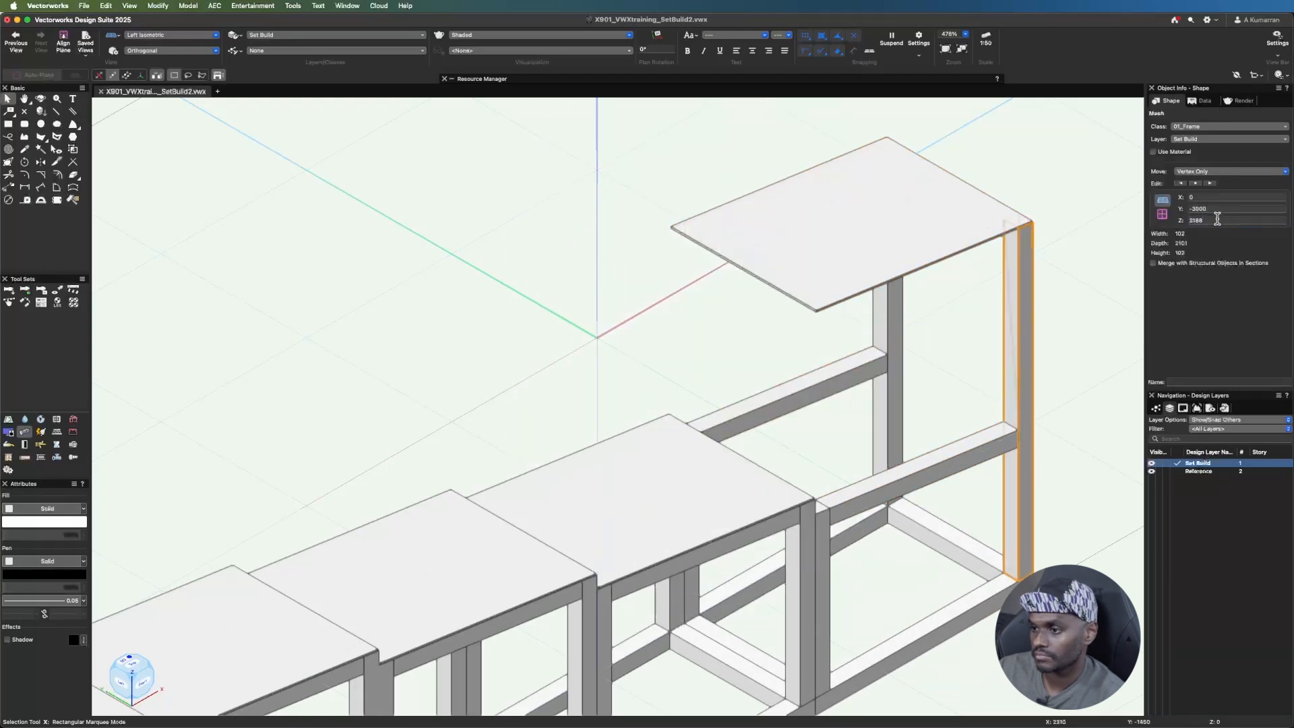
text(-1200)
key(Return)
text(1200)
key(Return)
text(-1200)
key(Return)
- Lower the fifth frame's back low-end post top by 1200 mm and bring the low-end cross rail and plywood top down onto the frame
click(894, 307)
text(-1200)
key(Return)
click(1211, 184)
click(1020, 403)
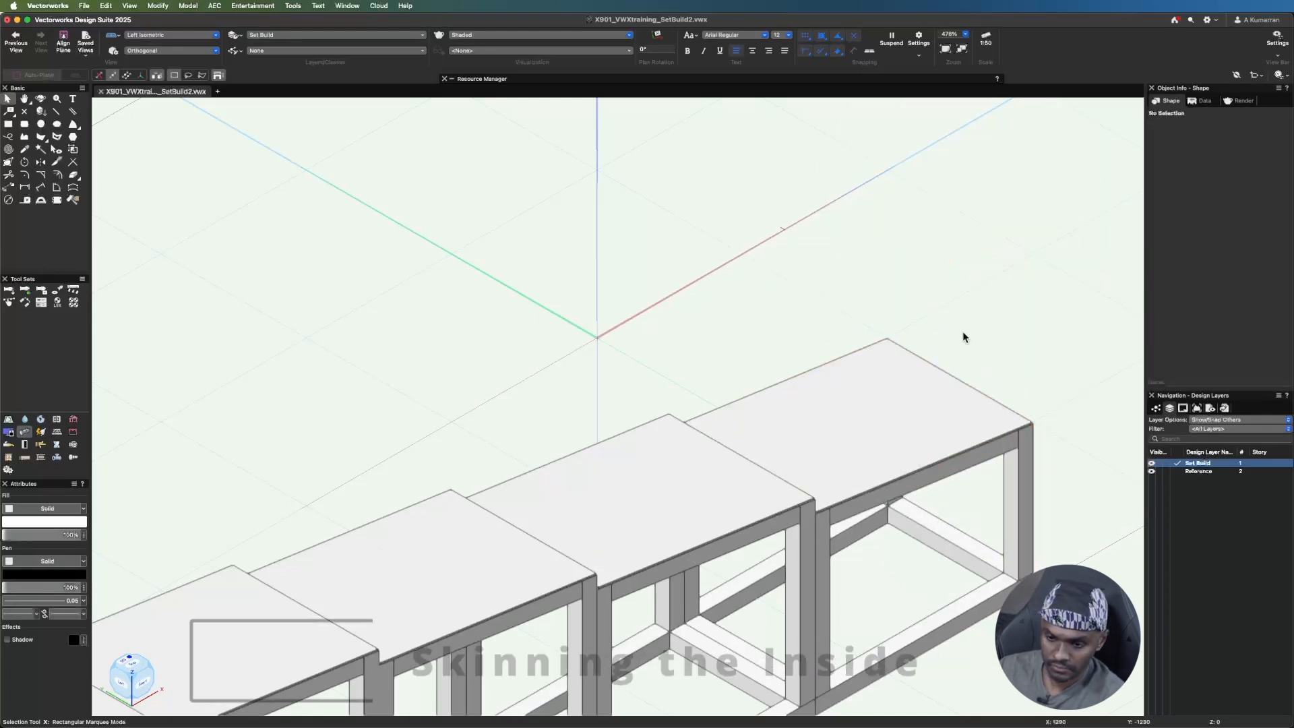
- Switch the model to the Right Isometric view and examine the stepped row of frames
scroll(962, 330, down, 3)
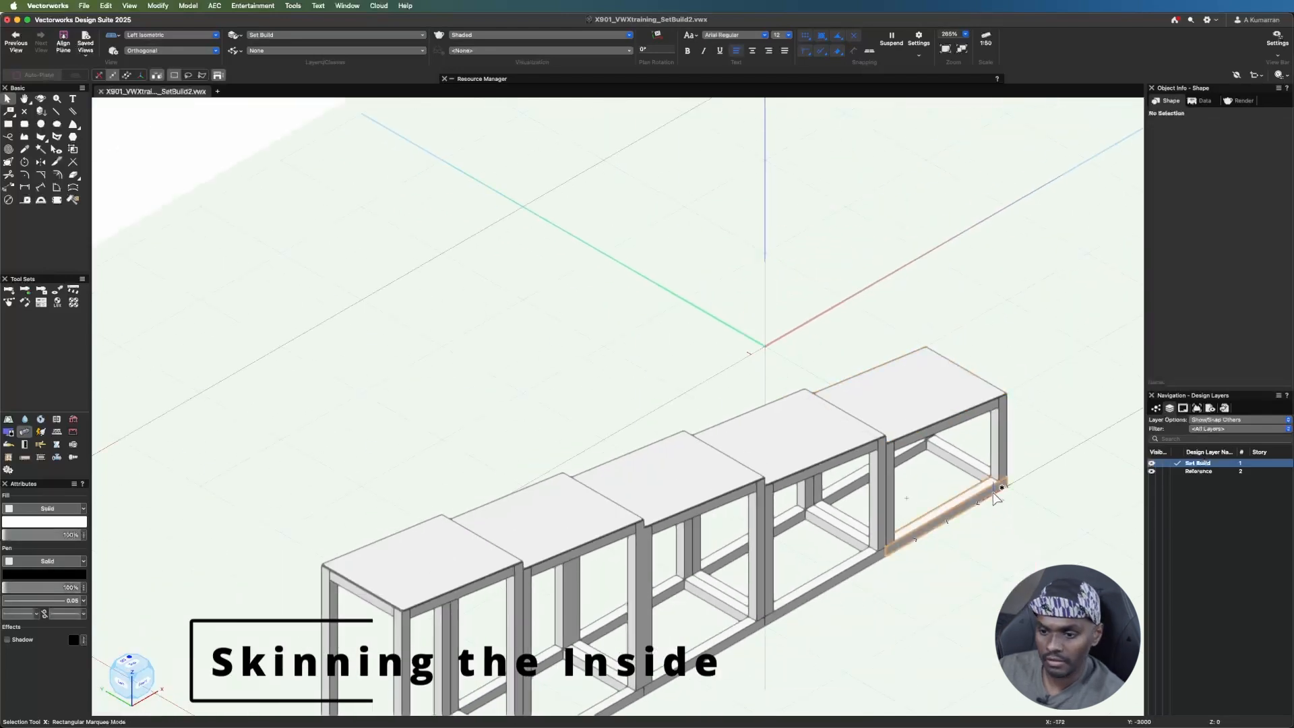
scroll(994, 497, down, 2)
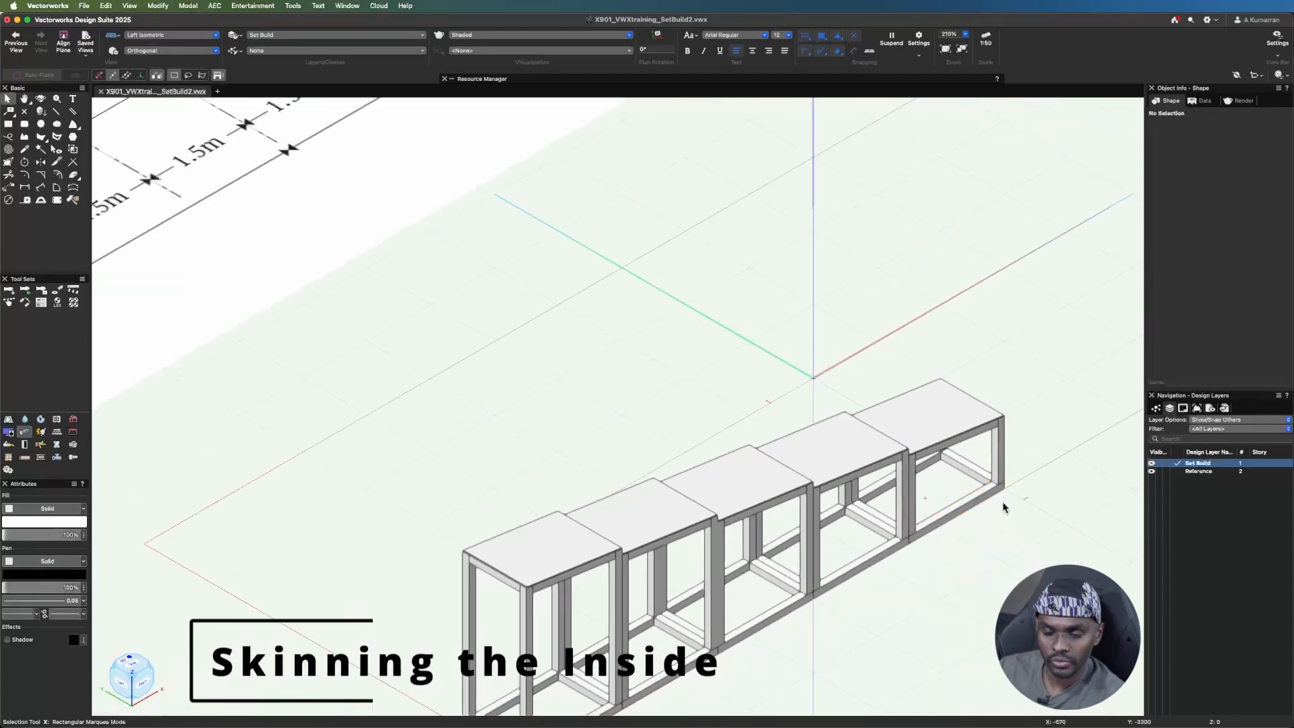
scroll(523, 361, down, 2)
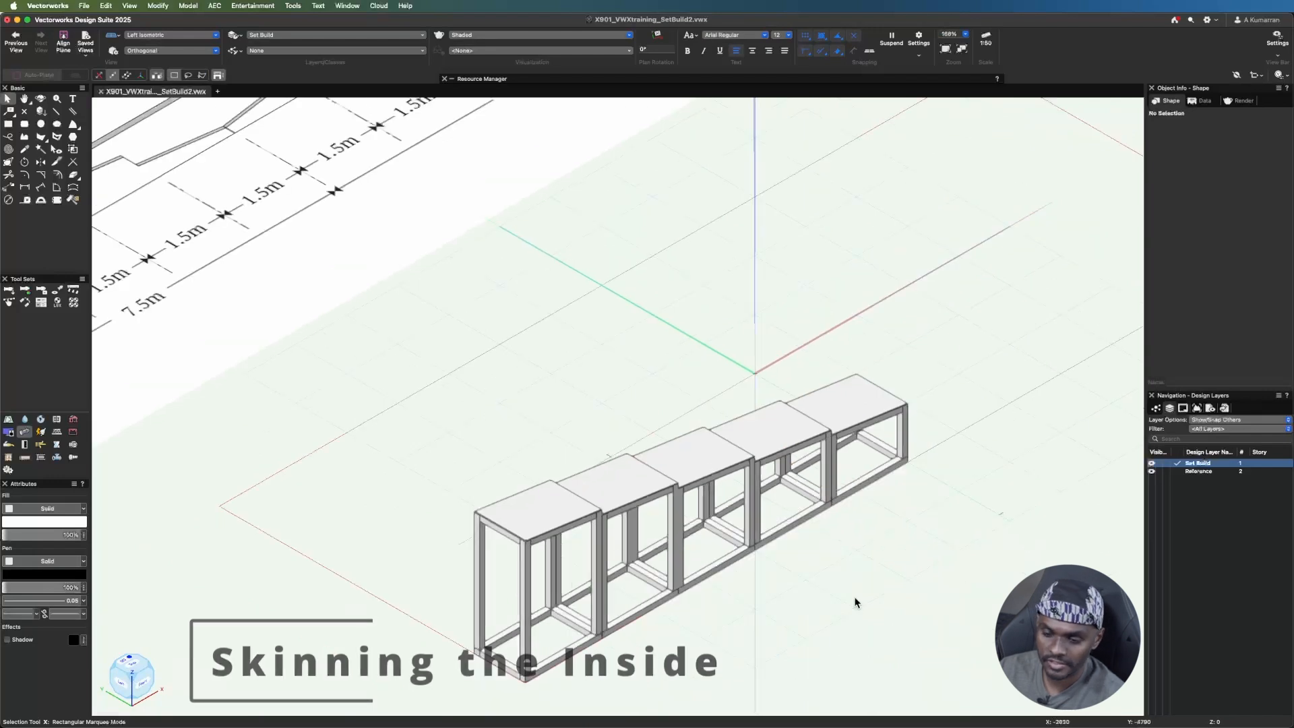
scroll(665, 472, down, 2)
scroll(669, 543, down, 2)
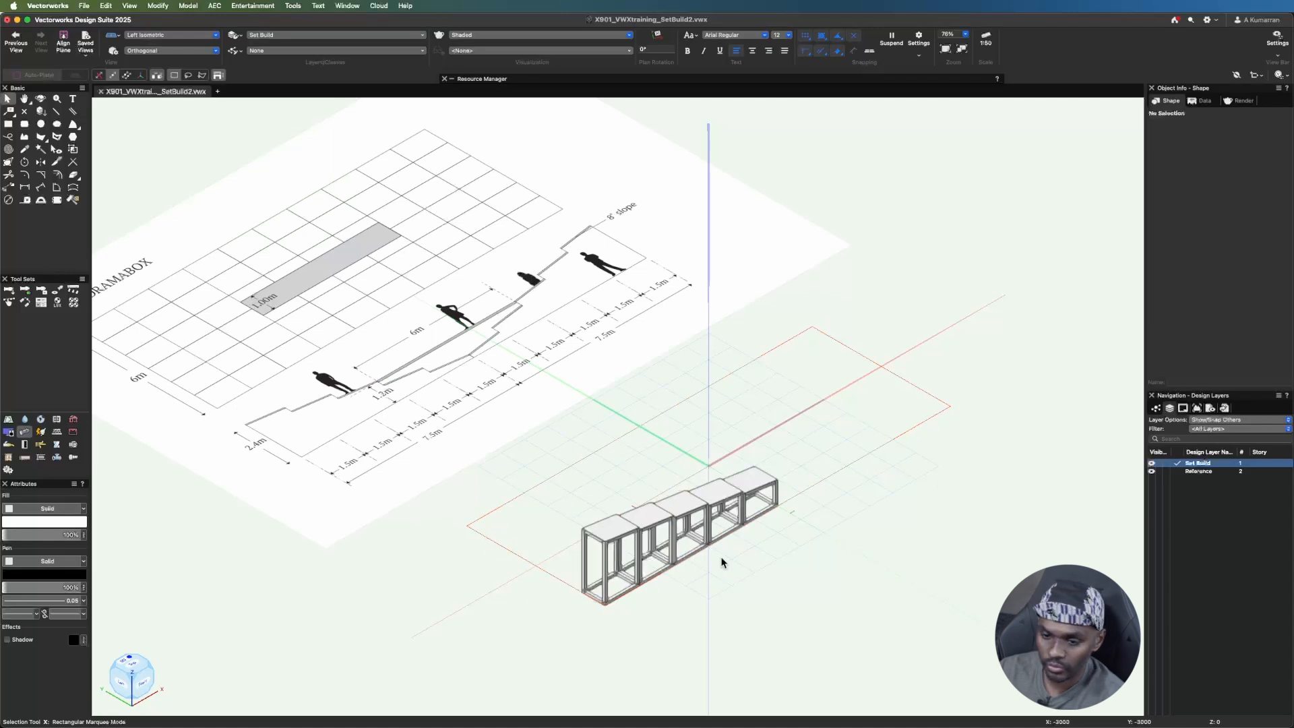
click(172, 35)
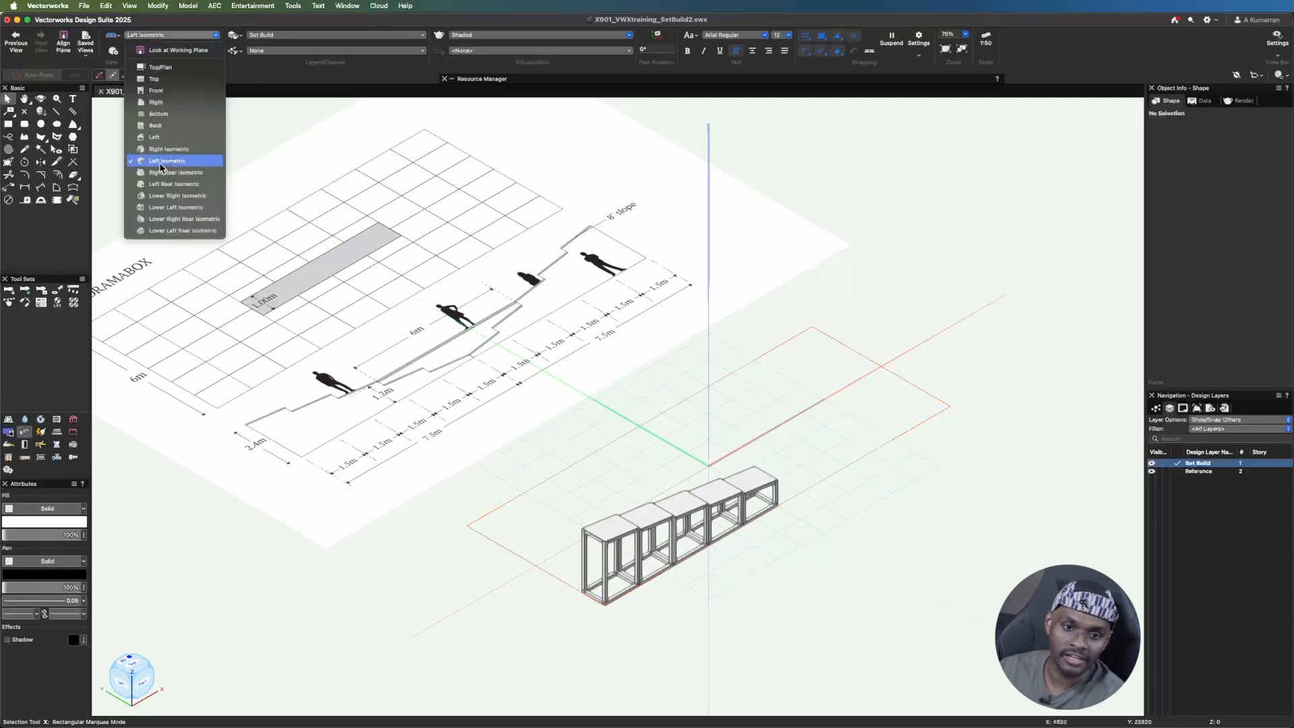
click(169, 149)
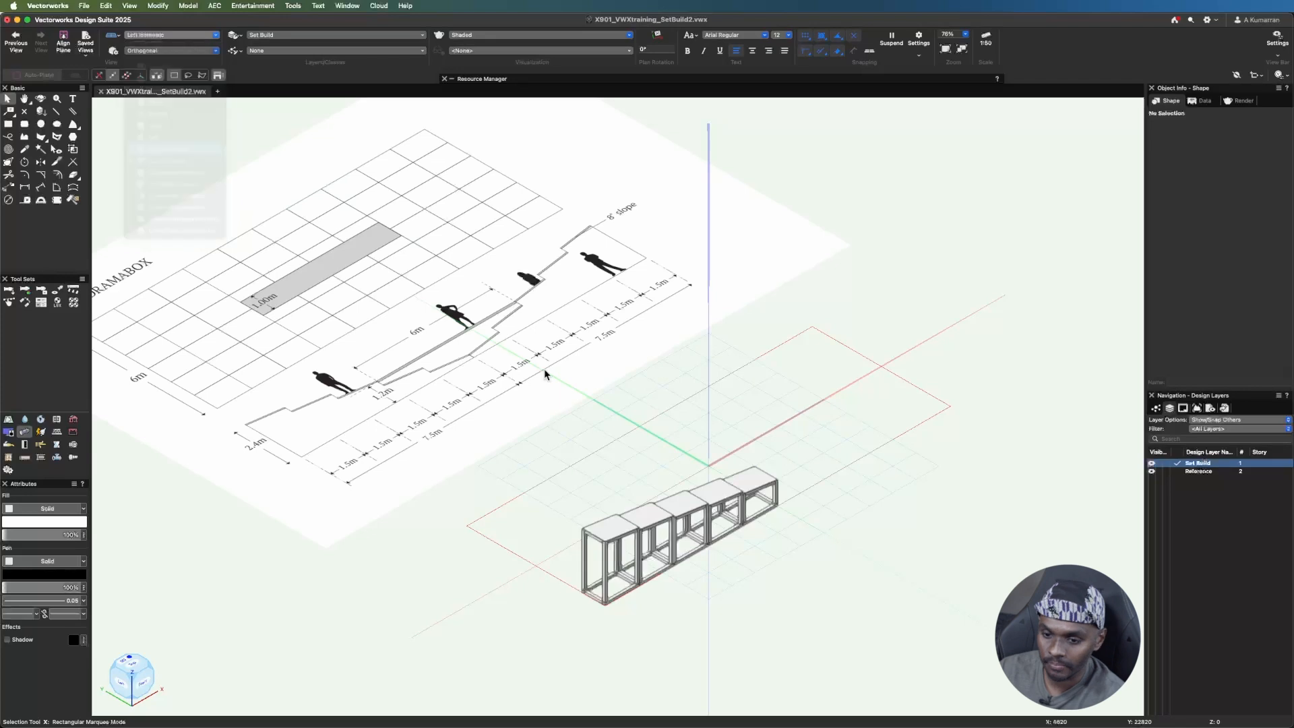
scroll(263, 431, up, 10)
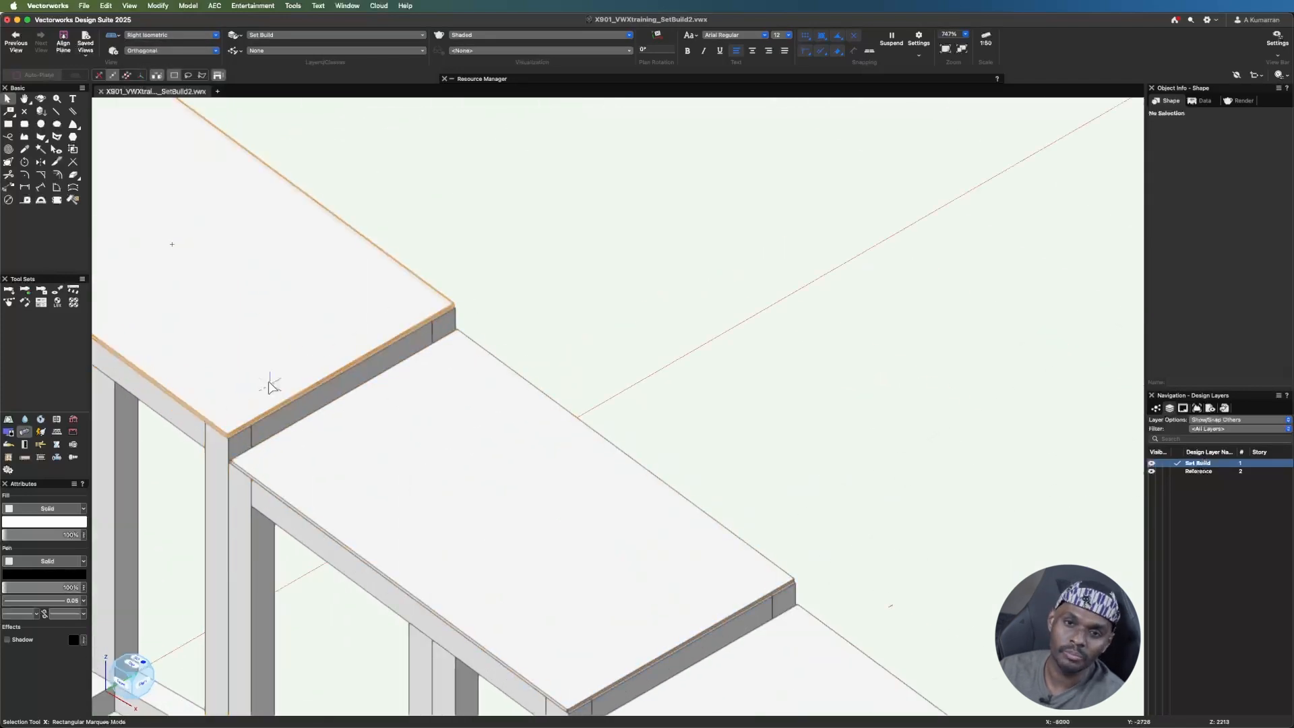
scroll(437, 255, down, 3)
scroll(445, 248, down, 5)
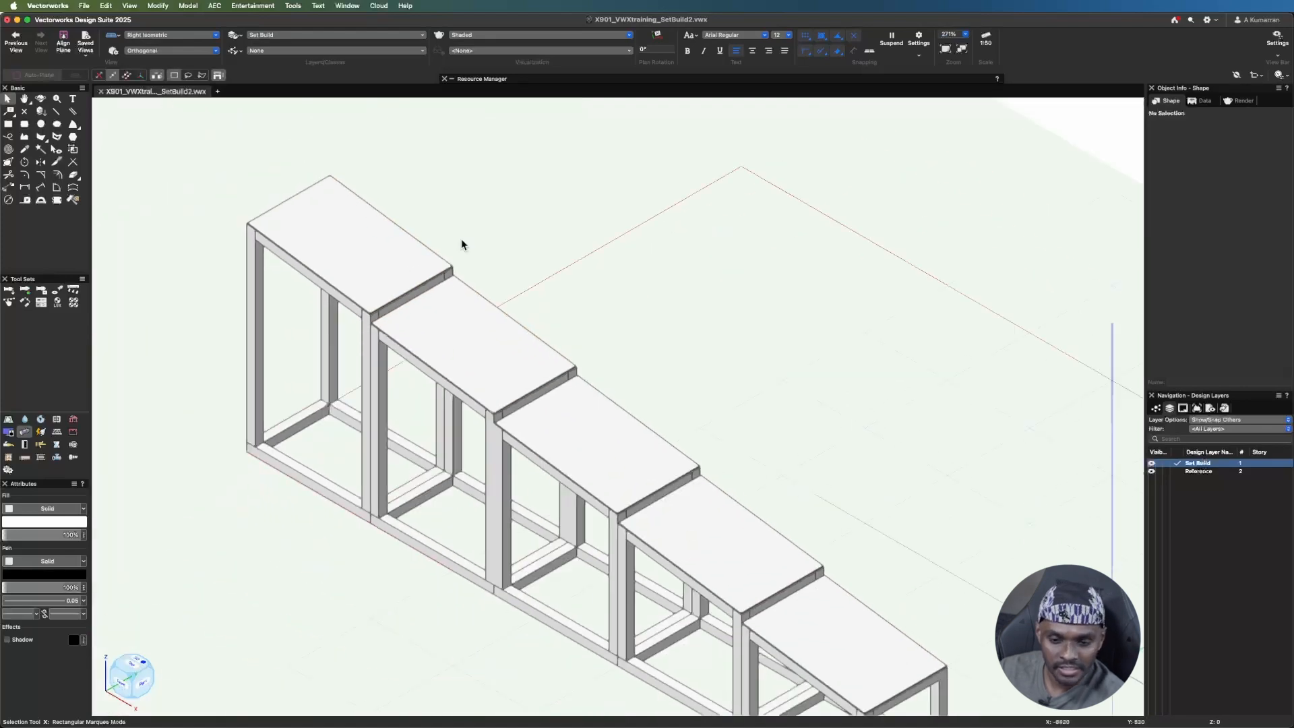
- Draw a rectangle on the ground in front of the frames and set it to 3 mm wide and 1000 mm high
click(8, 124)
click(344, 533)
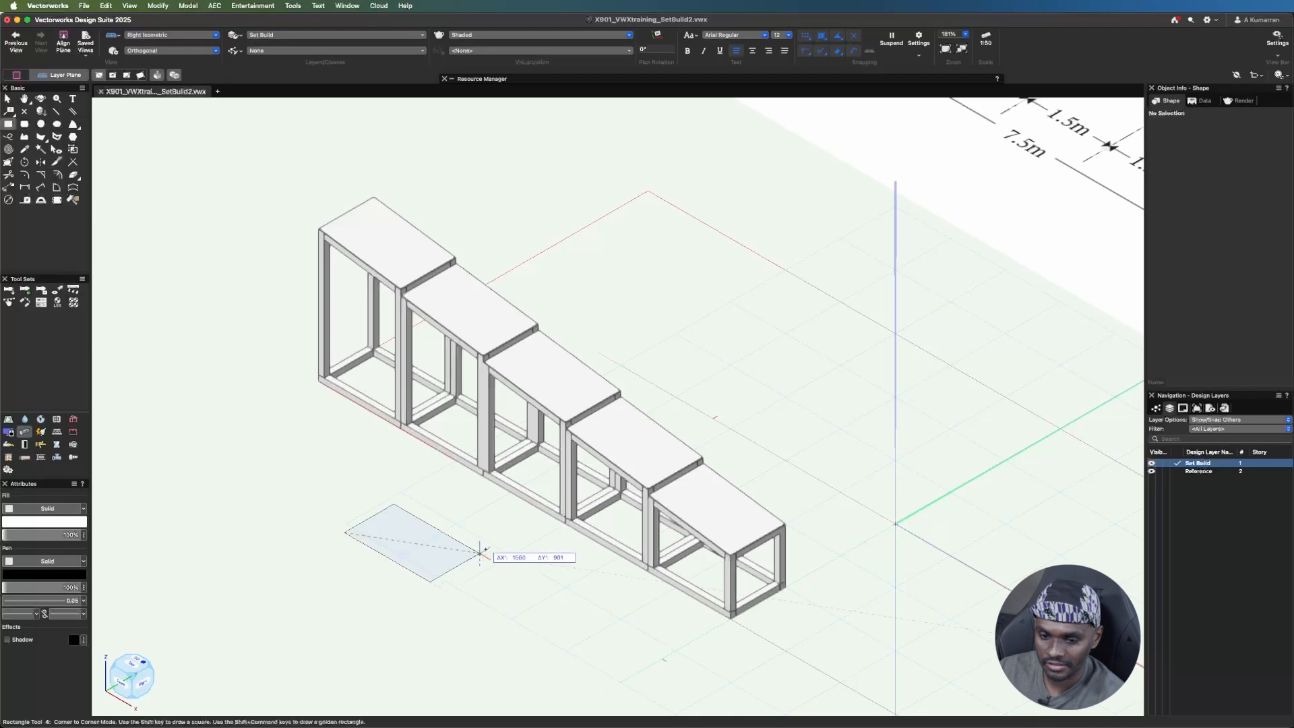
click(495, 539)
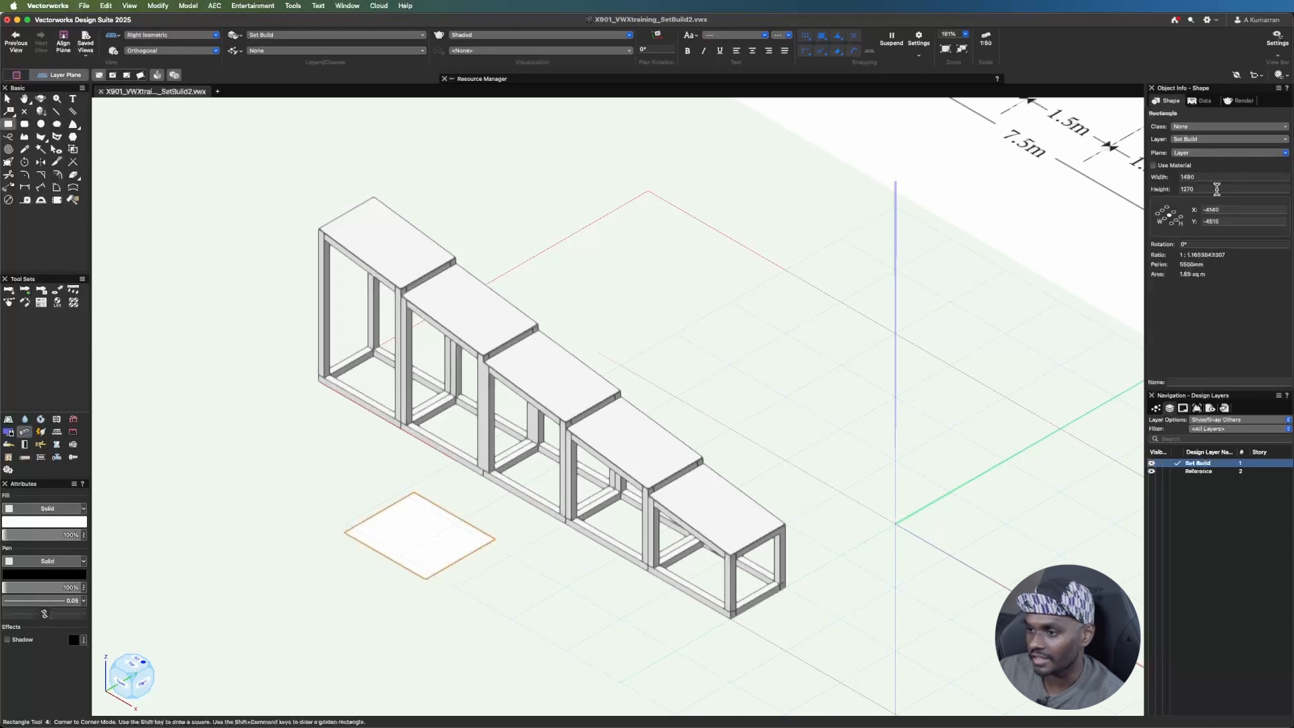
click(1233, 177)
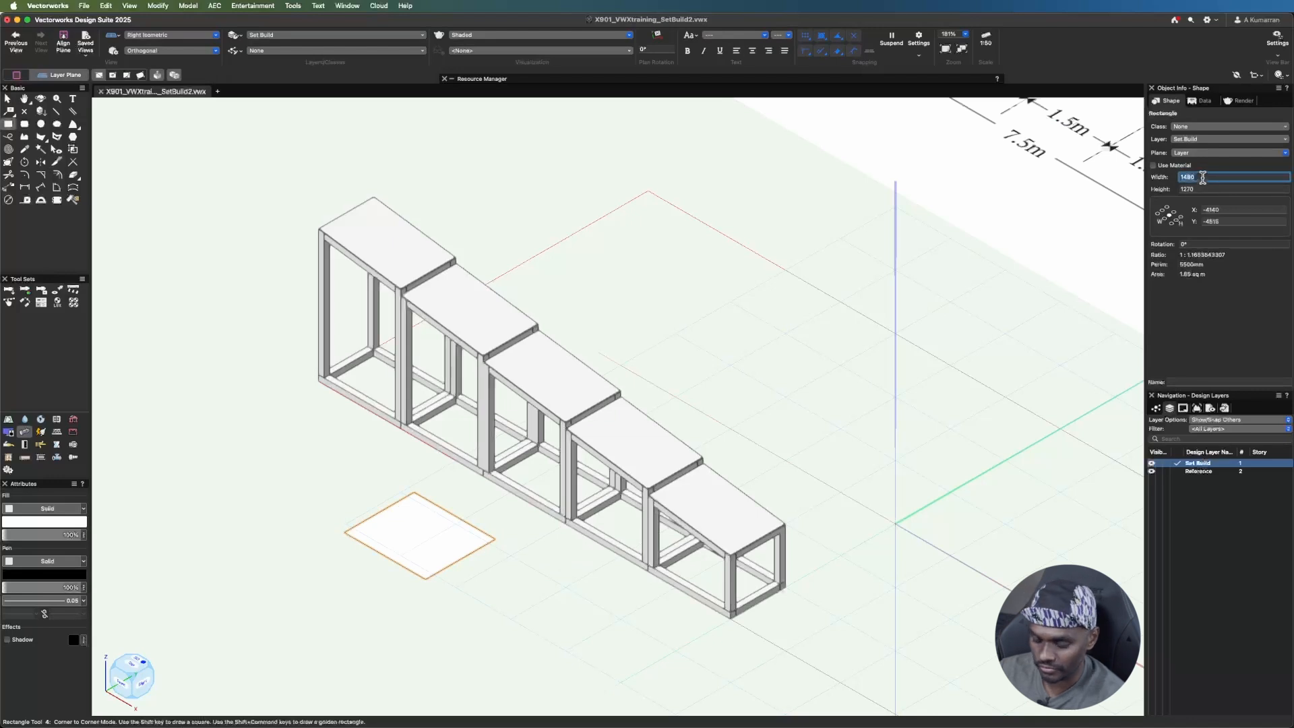
text(3)
key(Return)
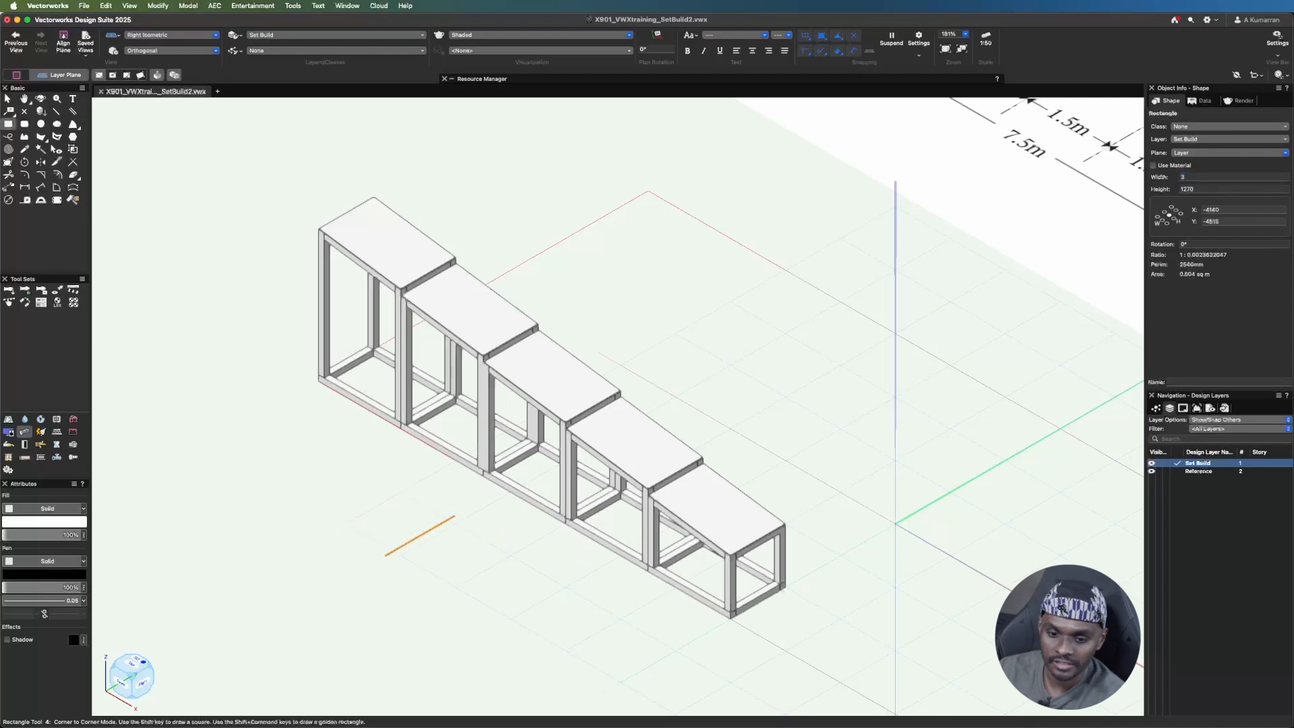
click(1216, 189)
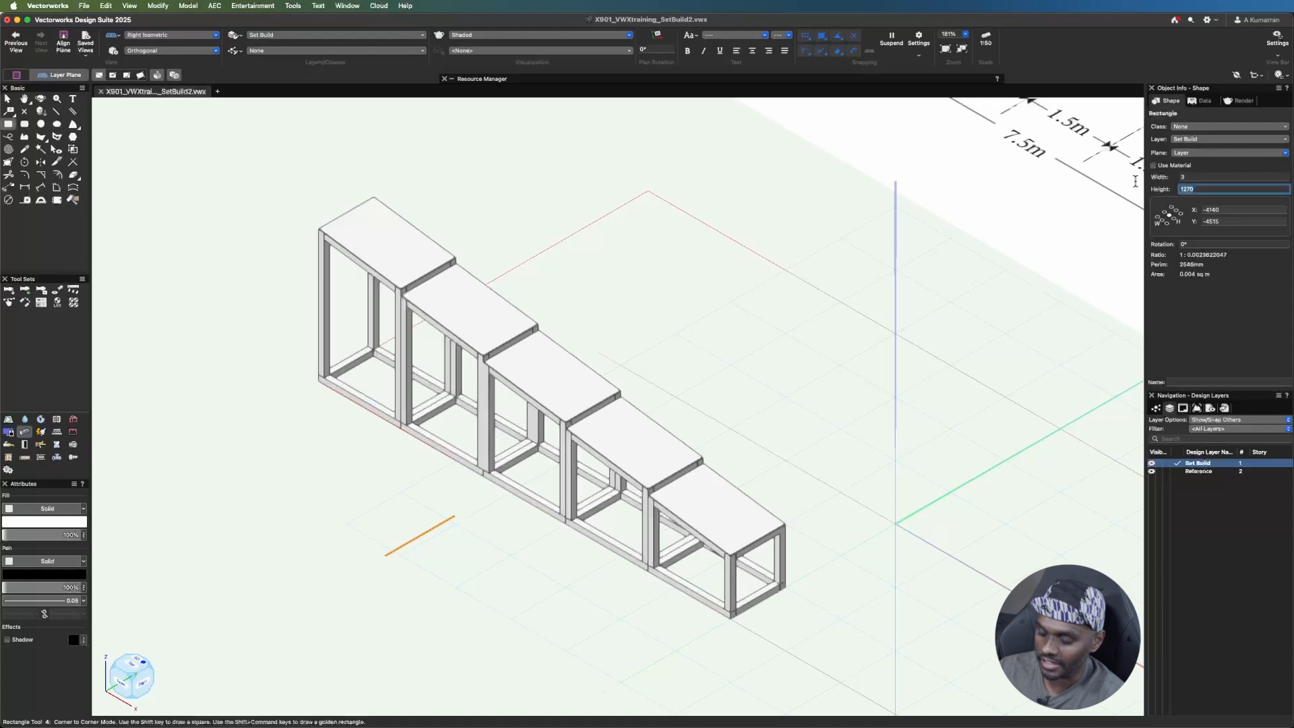
key(Return)
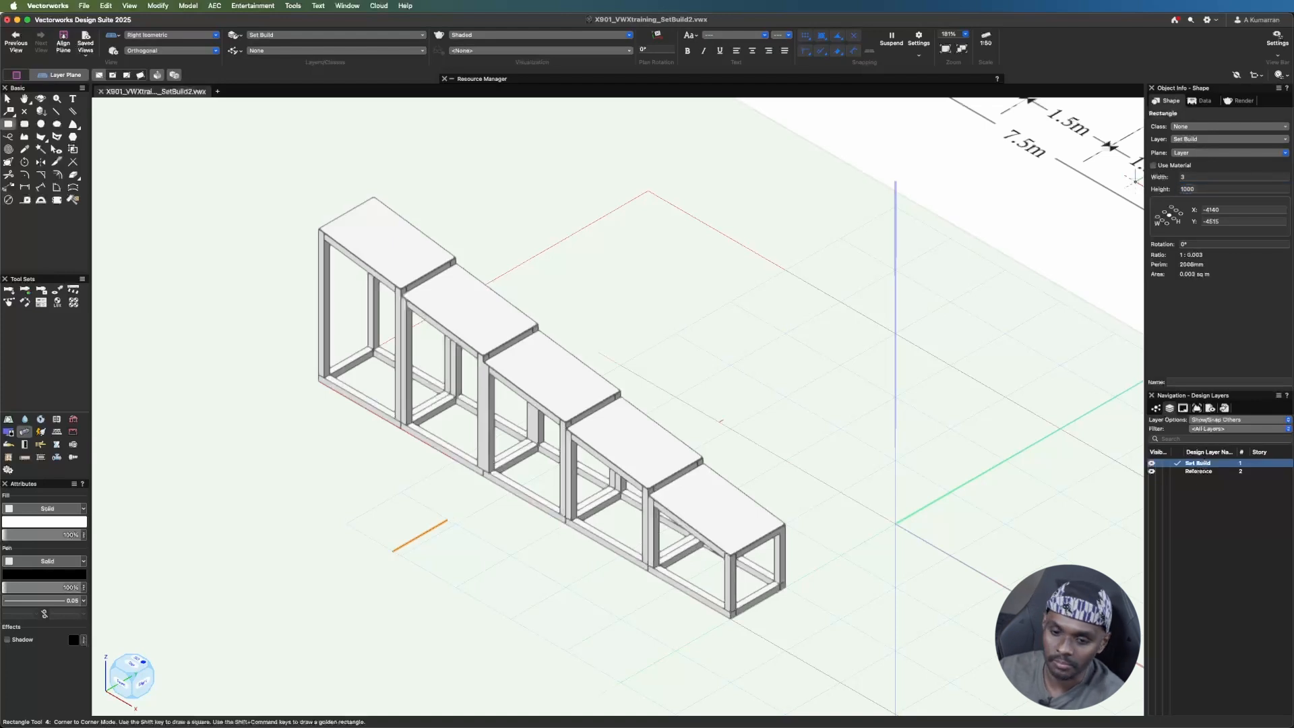
- Extrude the thin rectangle 80 mm into a skin panel
scroll(387, 532, up, 5)
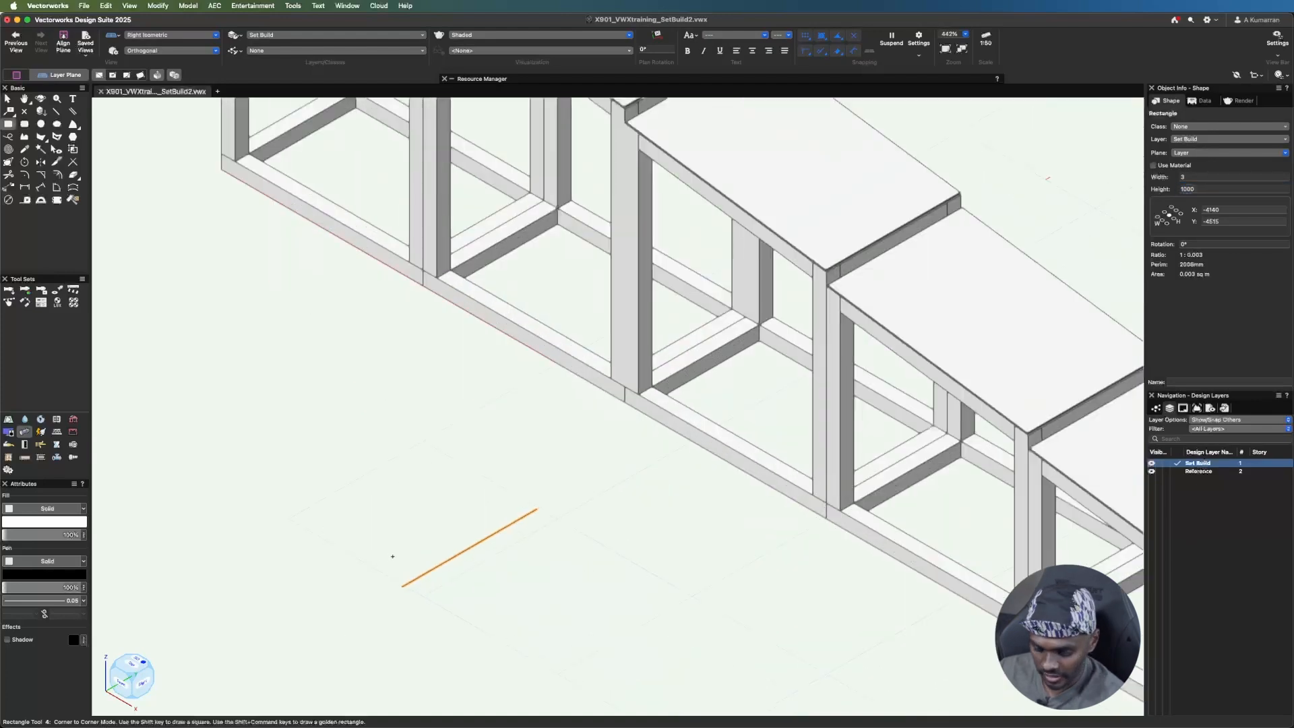
key(super+e)
drag(1274, 174, 949, 166)
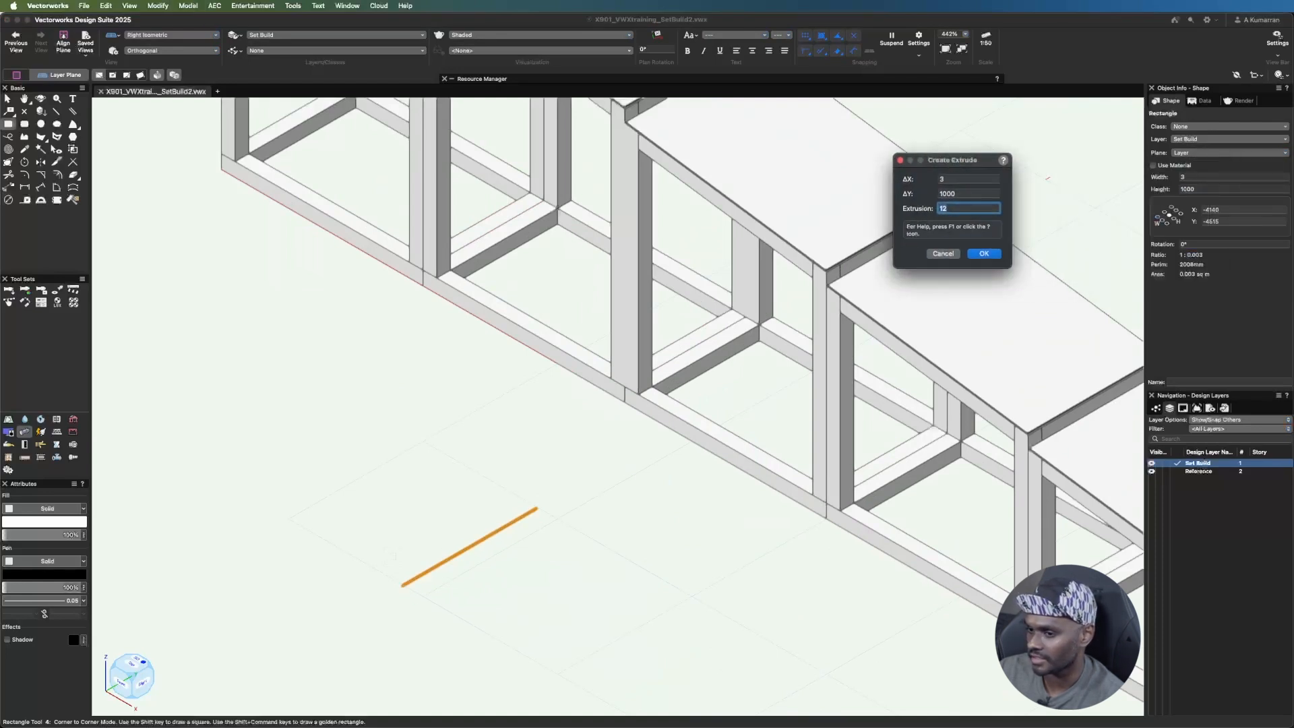
key(Return)
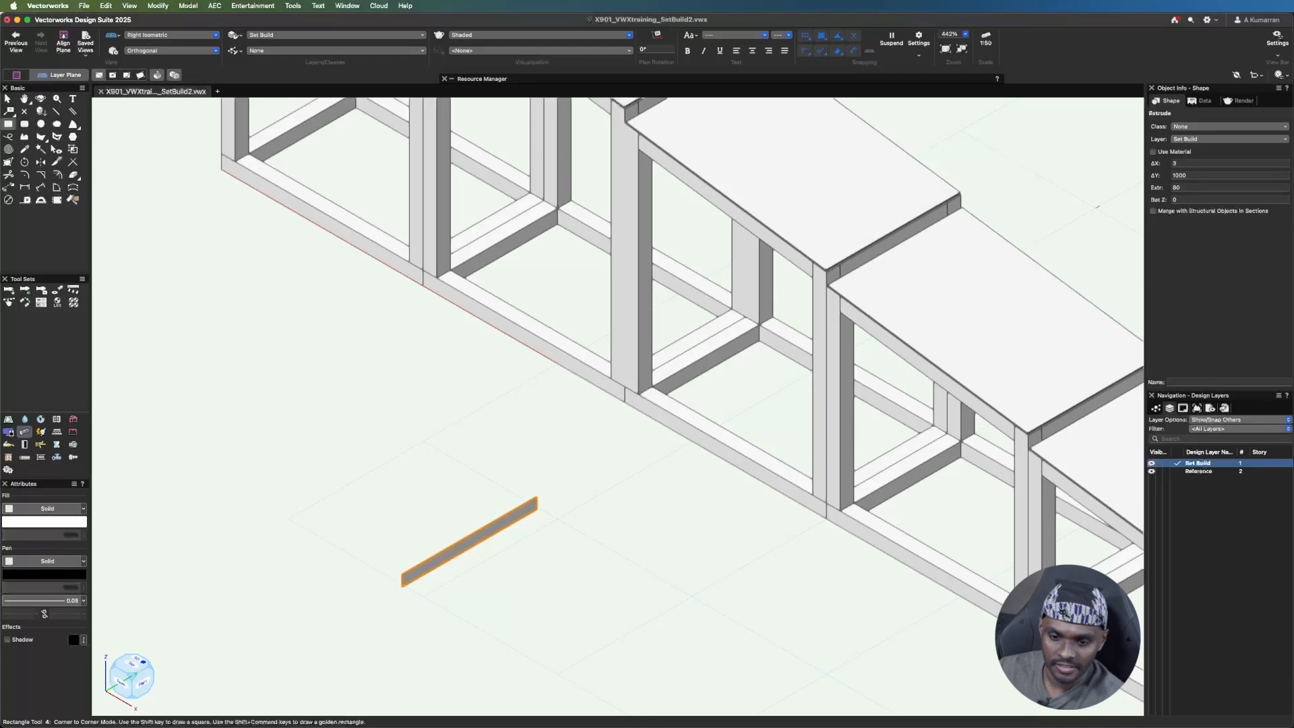
- Move the skin panel onto the first frame's low-end face, aligning its upper front corner with the post's top corner
key(super+6)
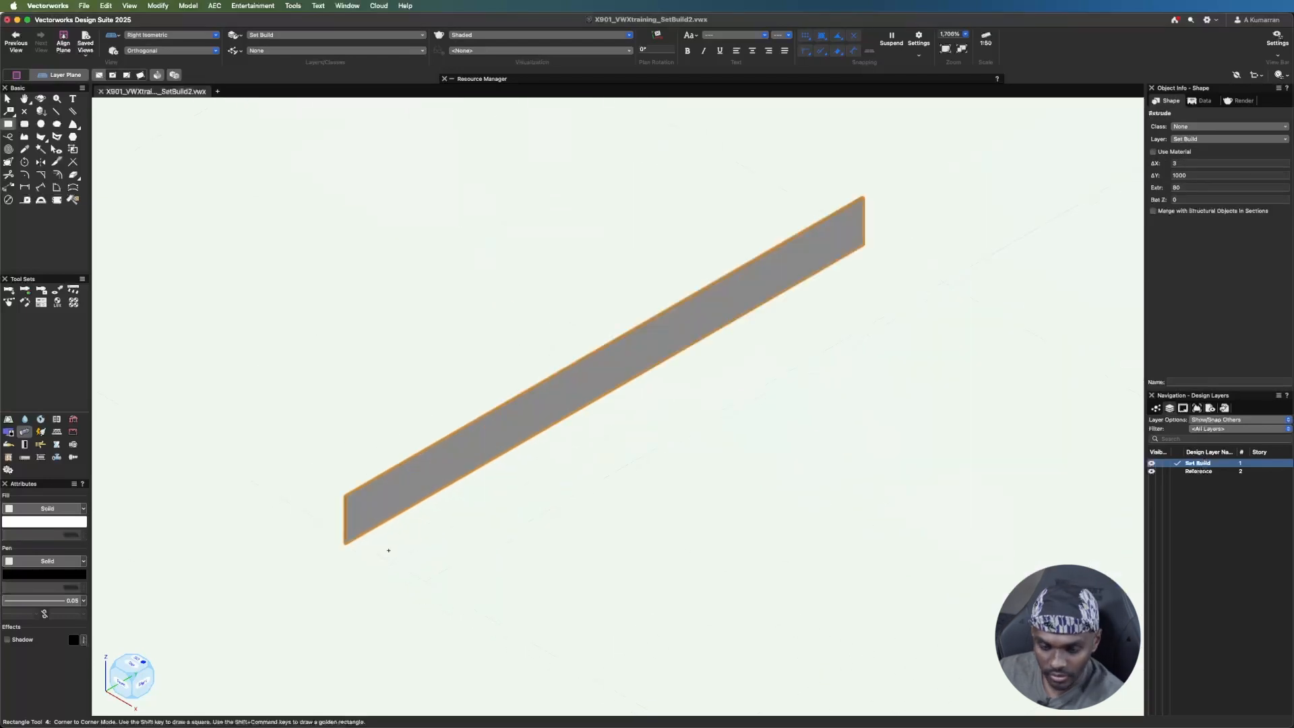
key(x)
scroll(337, 552, up, 10)
drag(410, 503, 425, 396)
scroll(397, 596, down, 20)
scroll(402, 368, up, 1)
scroll(413, 377, up, 12)
scroll(411, 298, up, 2)
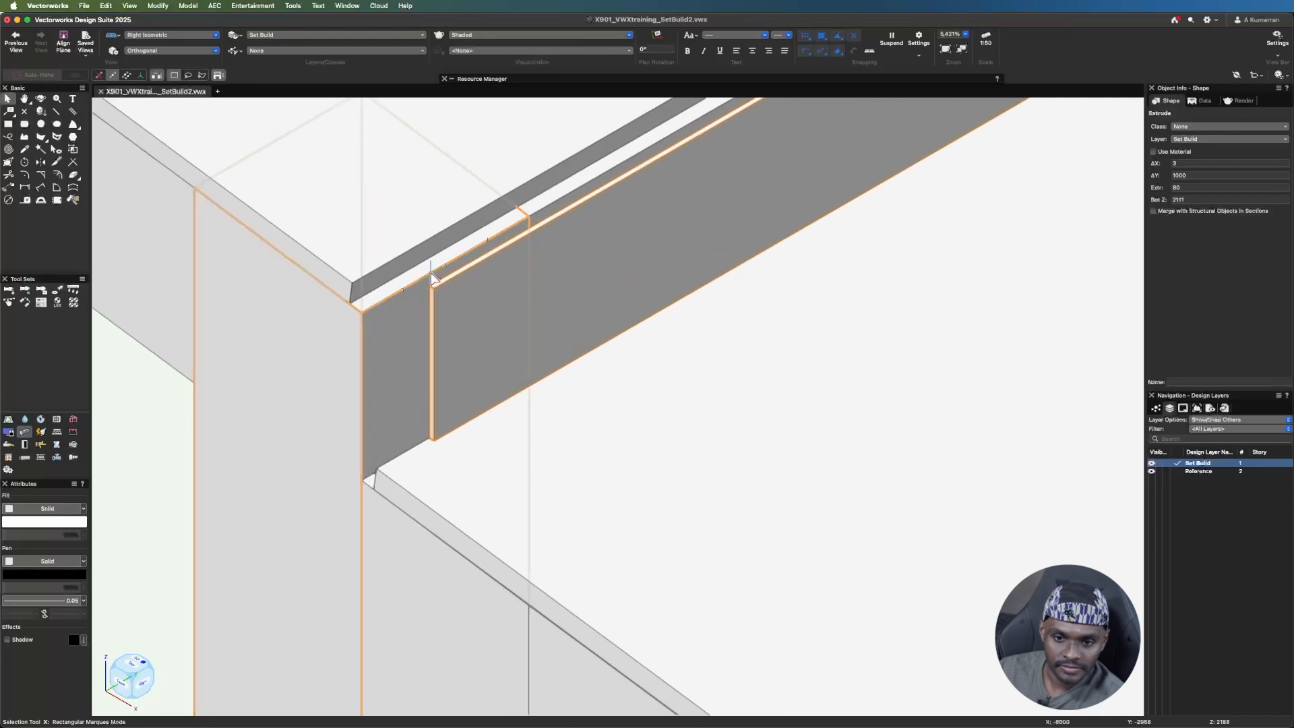
scroll(424, 286, up, 2)
drag(433, 292, 294, 341)
scroll(225, 190, down, 2)
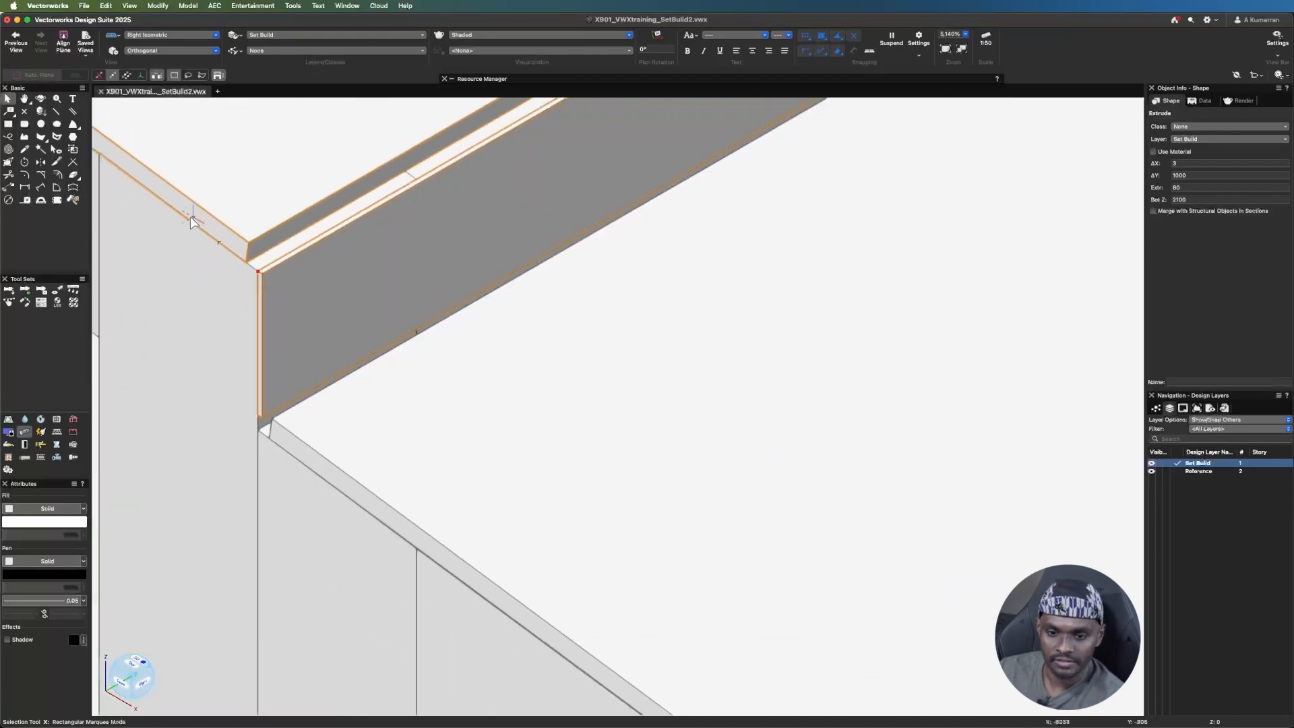
scroll(193, 222, down, 4)
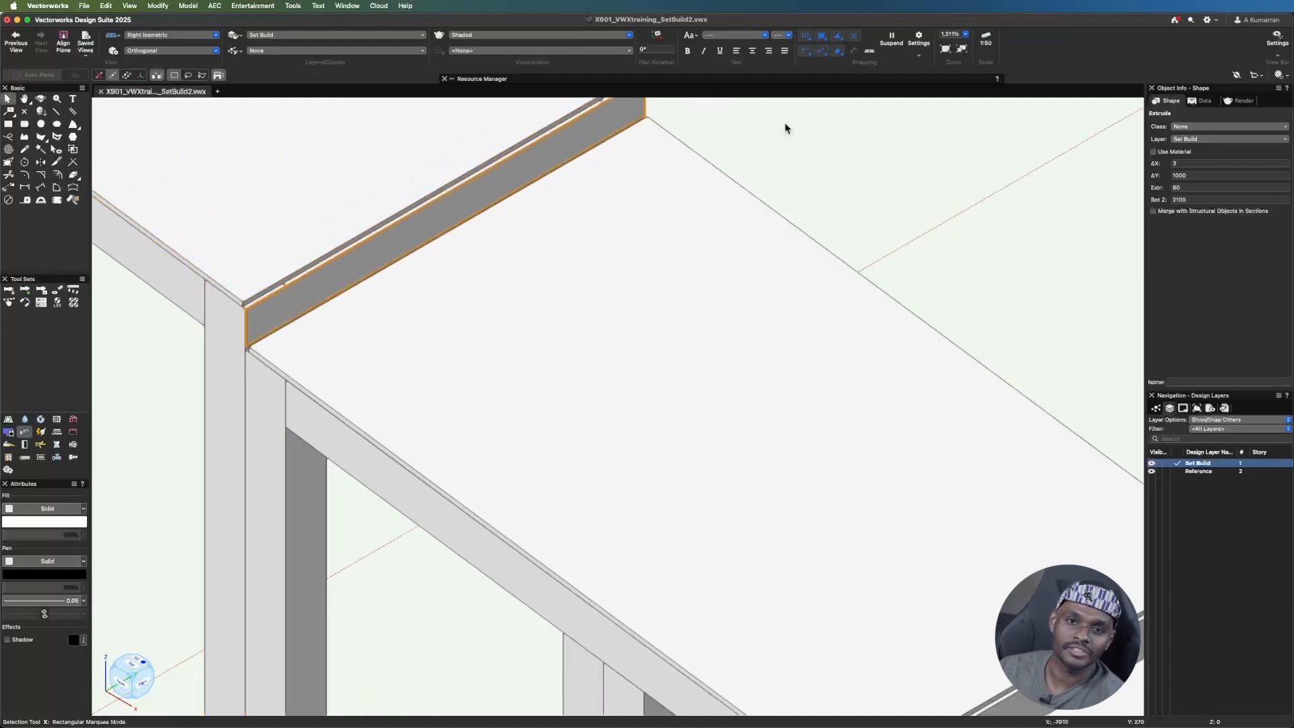
scroll(281, 275, down, 1)
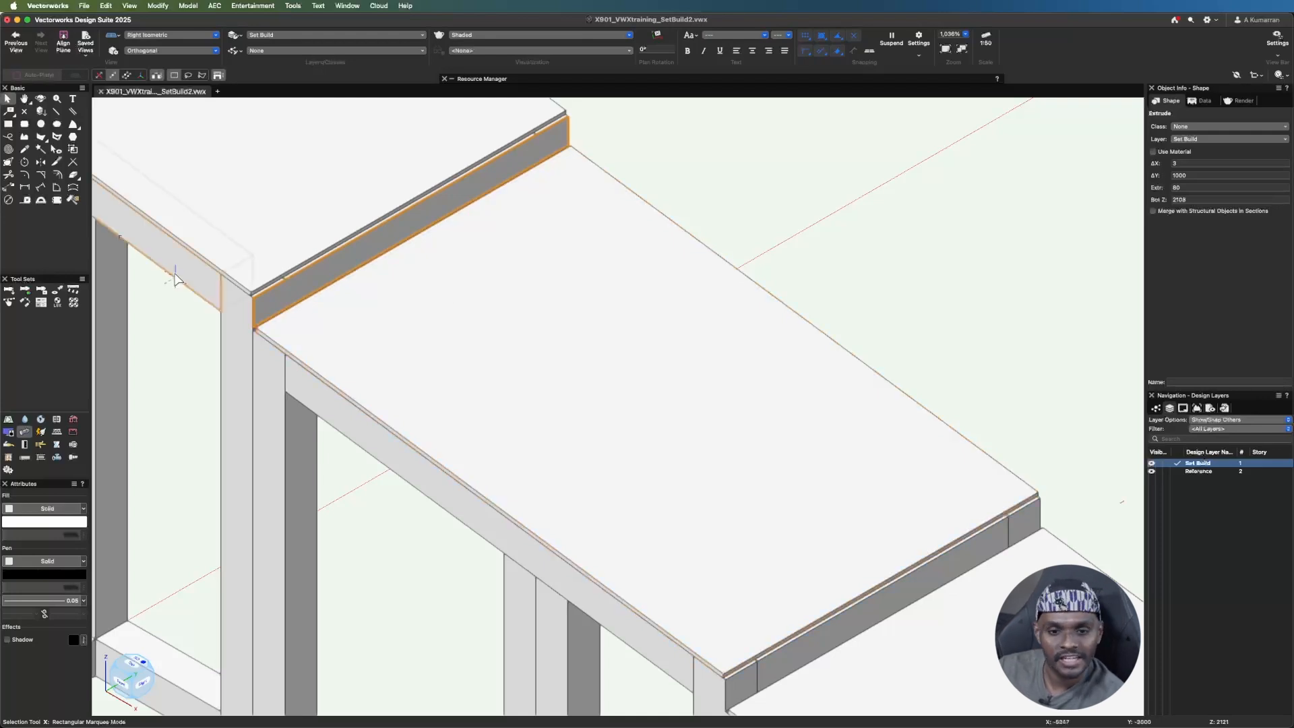
scroll(279, 291, down, 1)
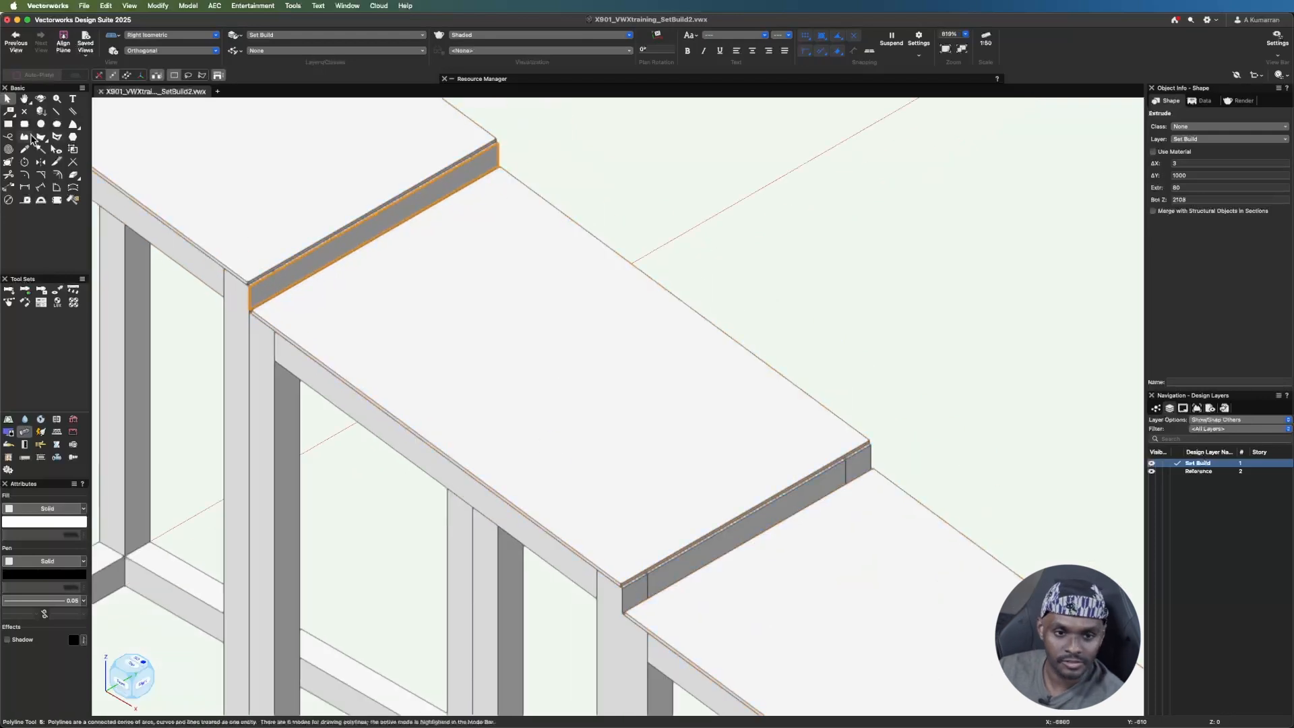
- Duplicate the skin panel by points from the first frame's low-end corner to the matching corner of the second frame
click(9, 189)
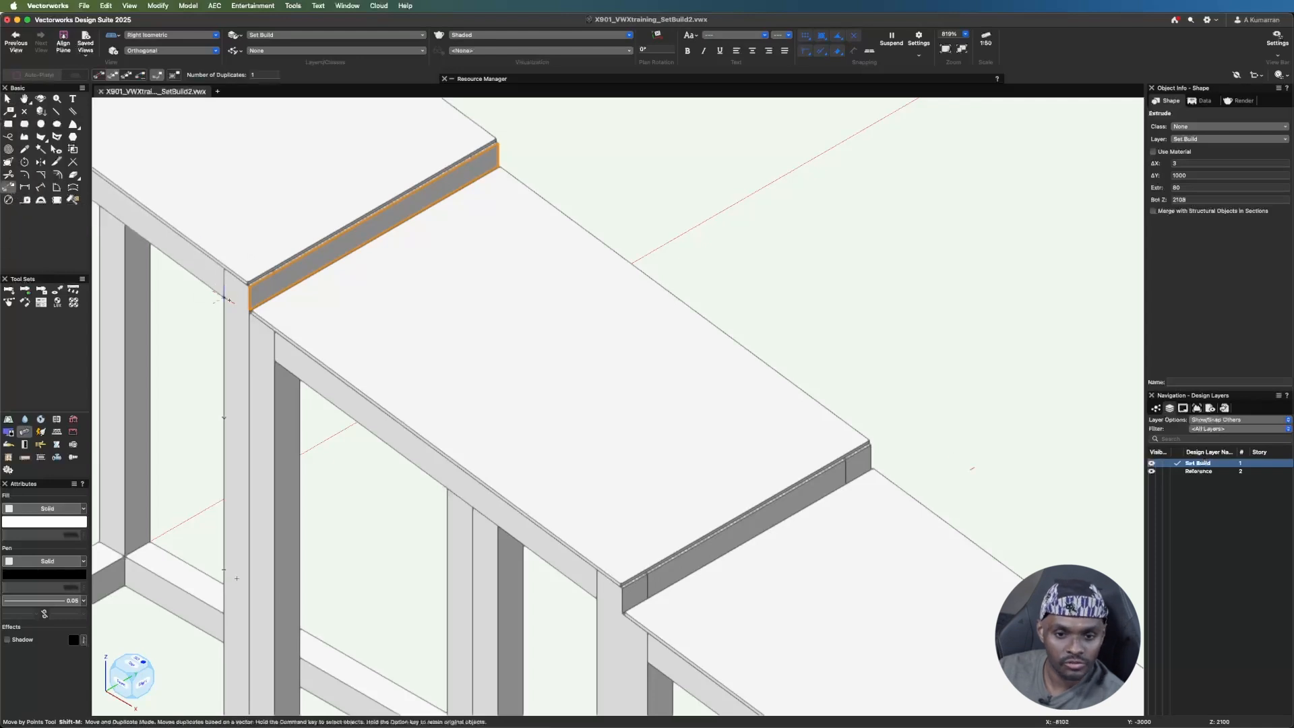
scroll(226, 297, up, 10)
click(405, 314)
scroll(406, 316, down, 10)
scroll(432, 322, up, 12)
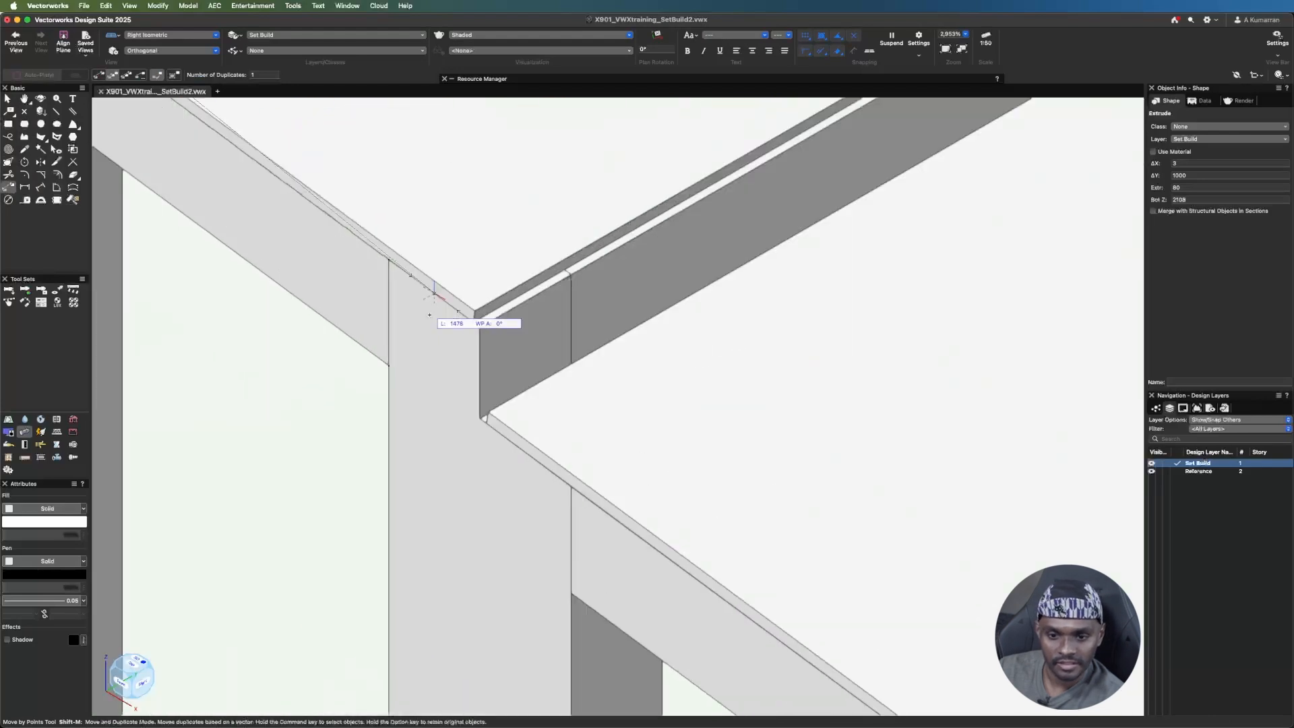
click(544, 344)
- Duplicate the skin panel by points onto the low-end faces of the third and fourth frames
click(542, 344)
scroll(431, 202, down, 8)
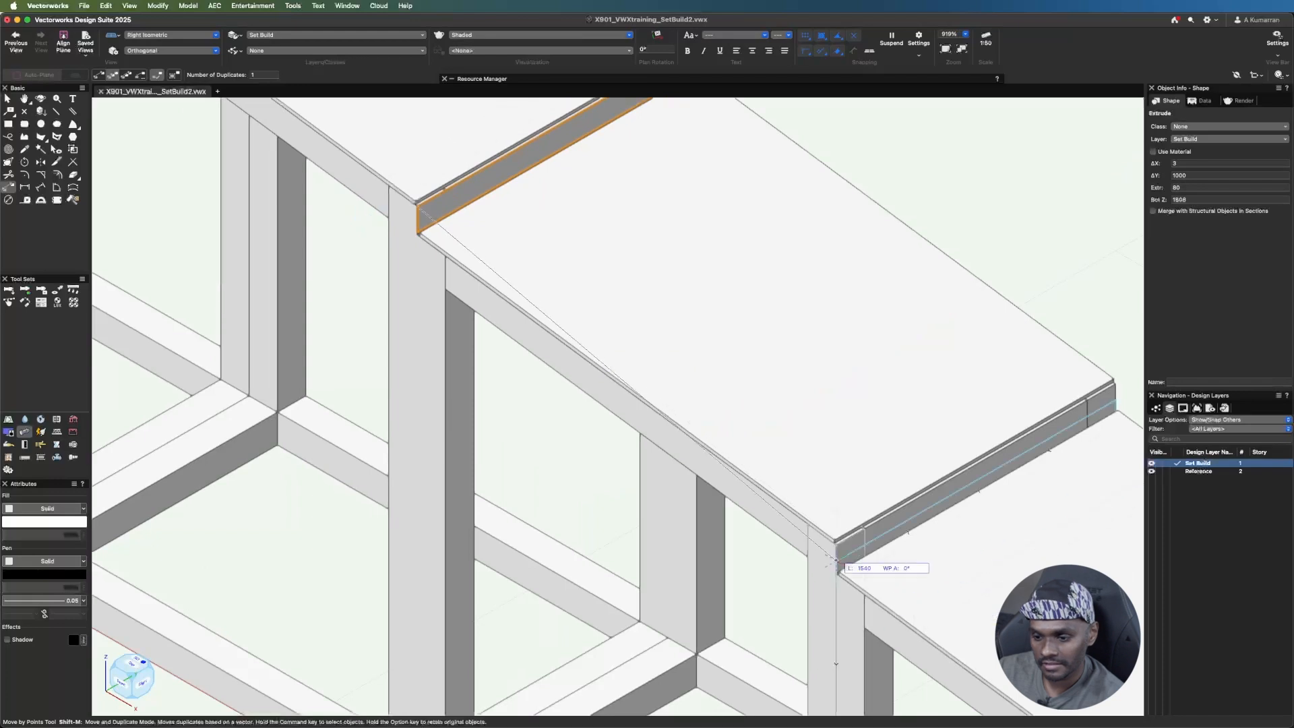
click(835, 542)
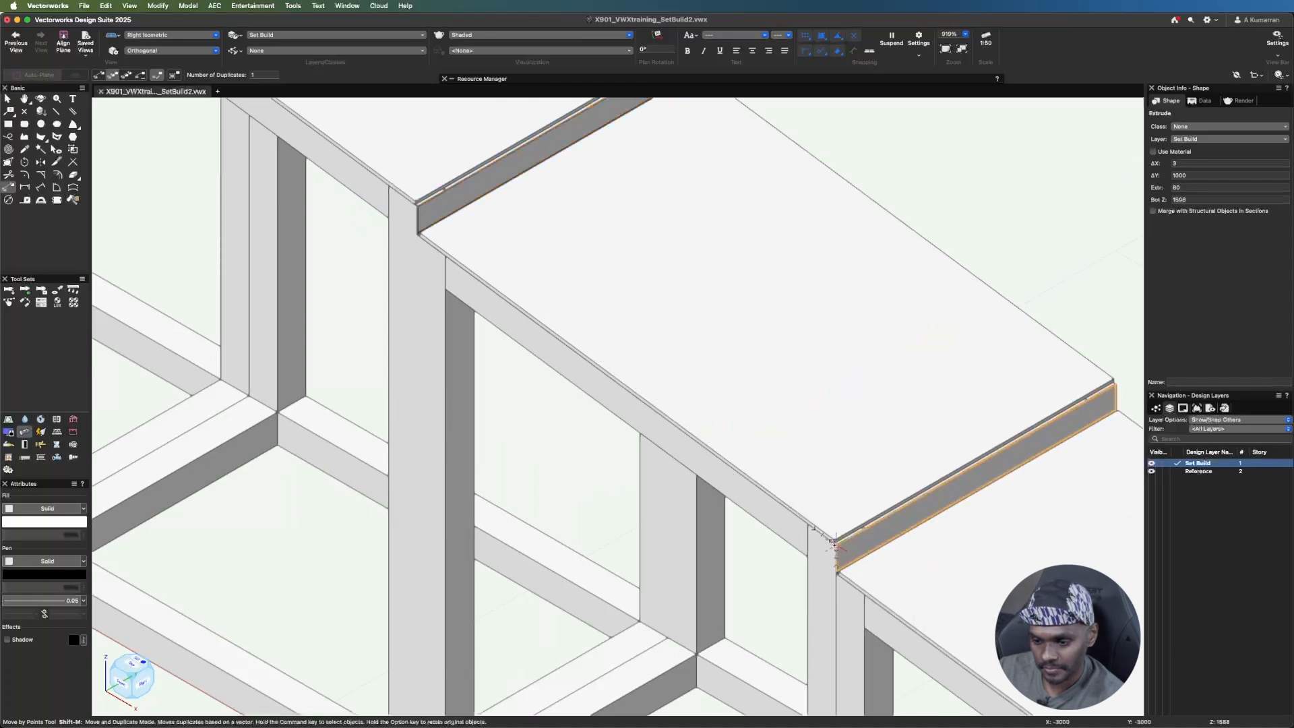
scroll(834, 542, up, 8)
click(848, 543)
scroll(581, 335, down, 12)
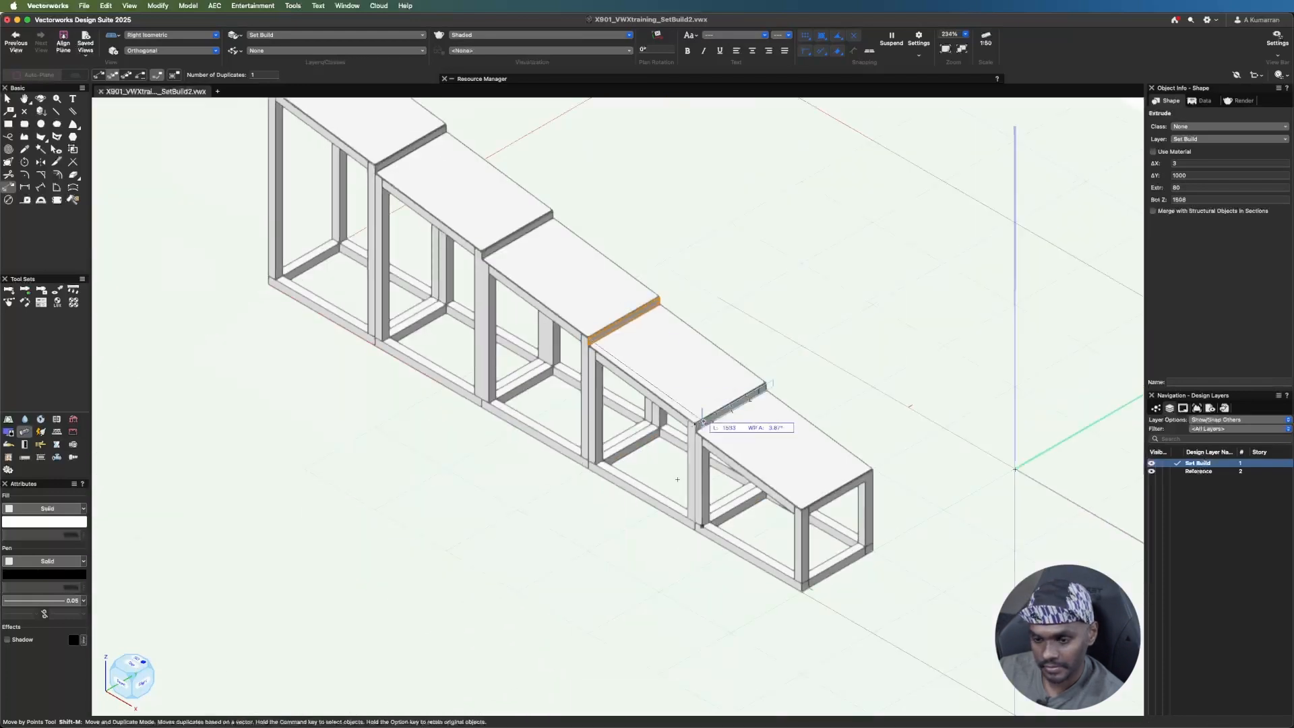
scroll(694, 426, up, 6)
click(679, 427)
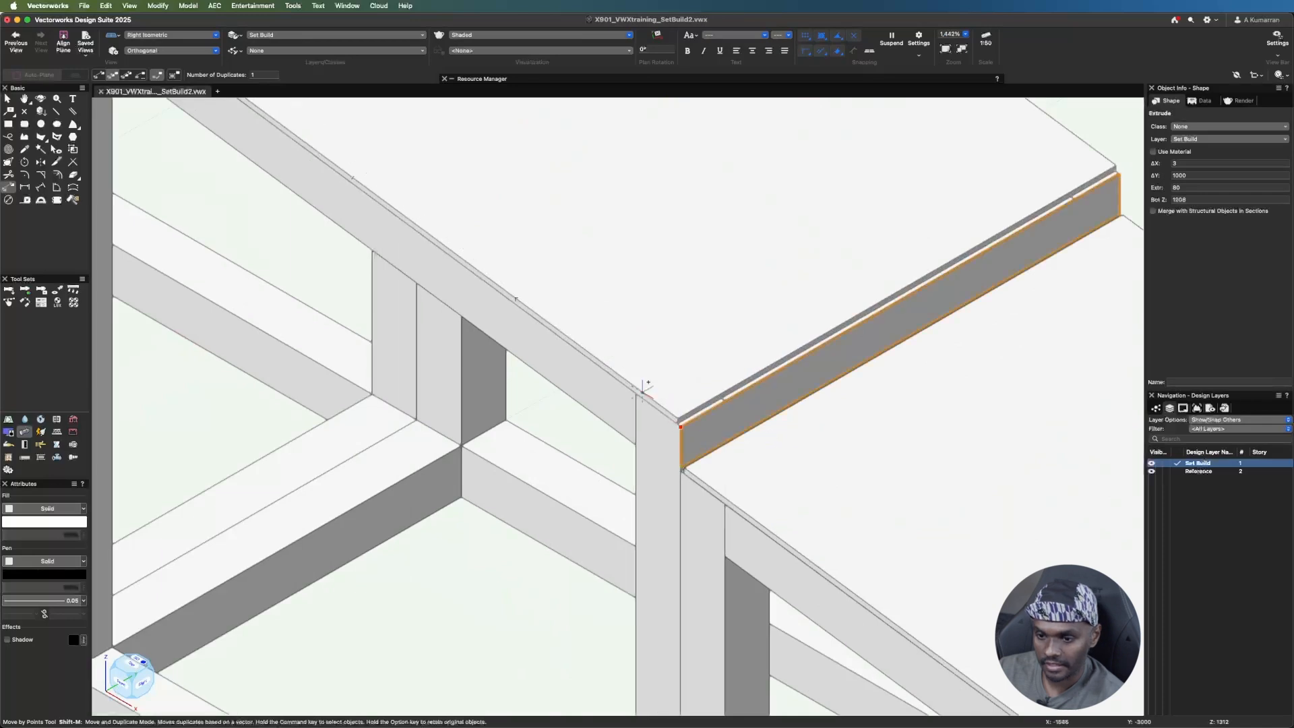
- Examine the row of frames in the Top/Plan and Left Isometric views, and return to Right Isometric
scroll(643, 391, down, 6)
scroll(777, 517, down, 2)
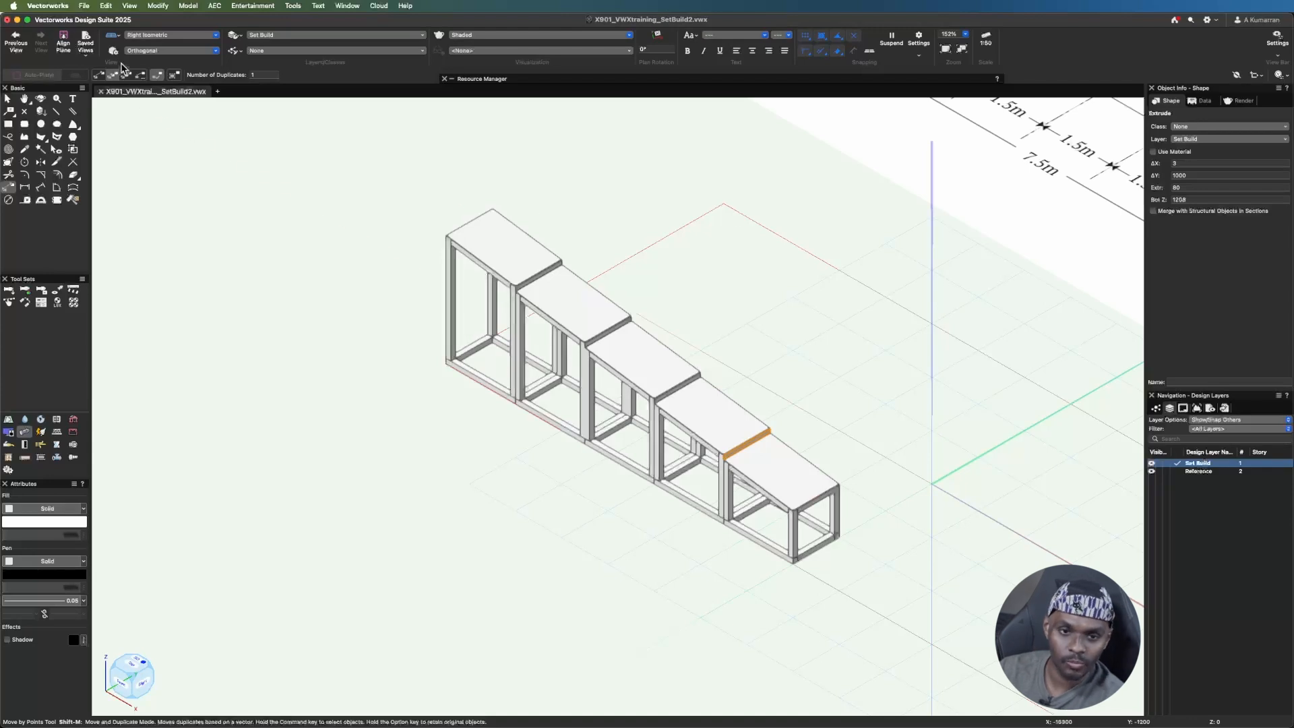
click(155, 36)
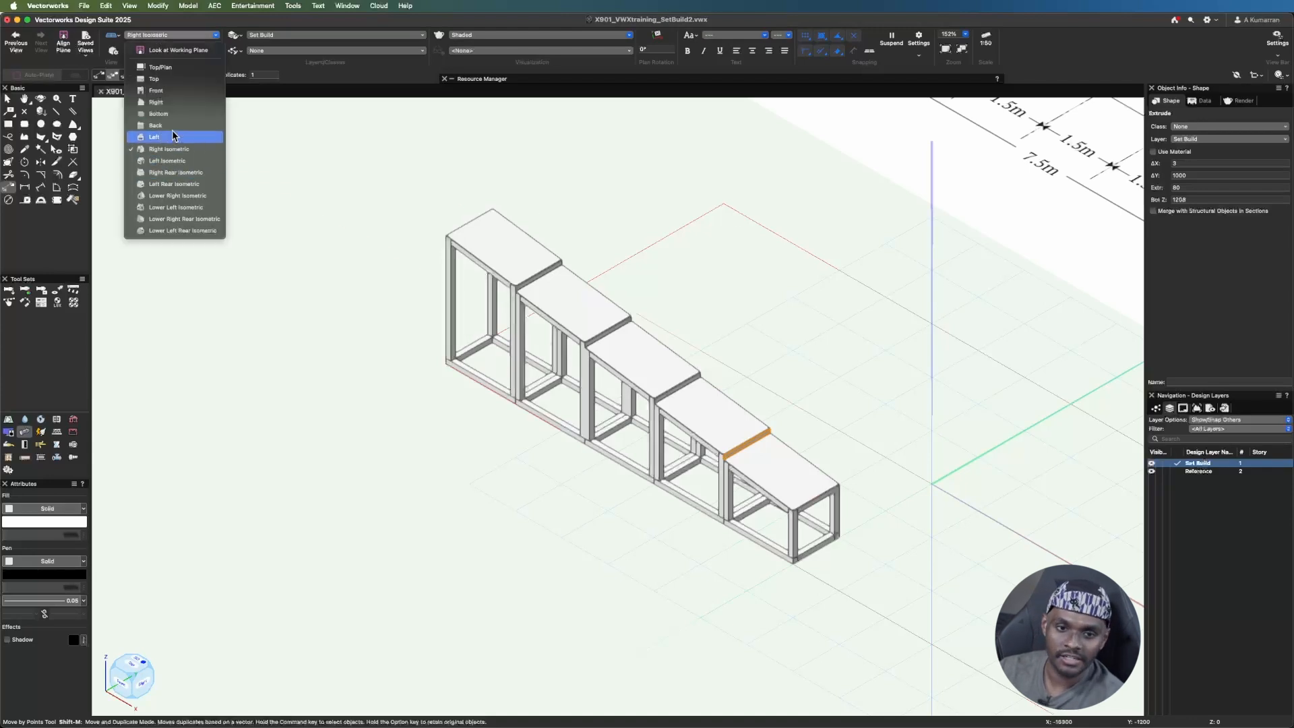
click(165, 68)
click(1130, 656)
key(Escape)
key(Escape)
key(x)
drag(209, 342, 771, 477)
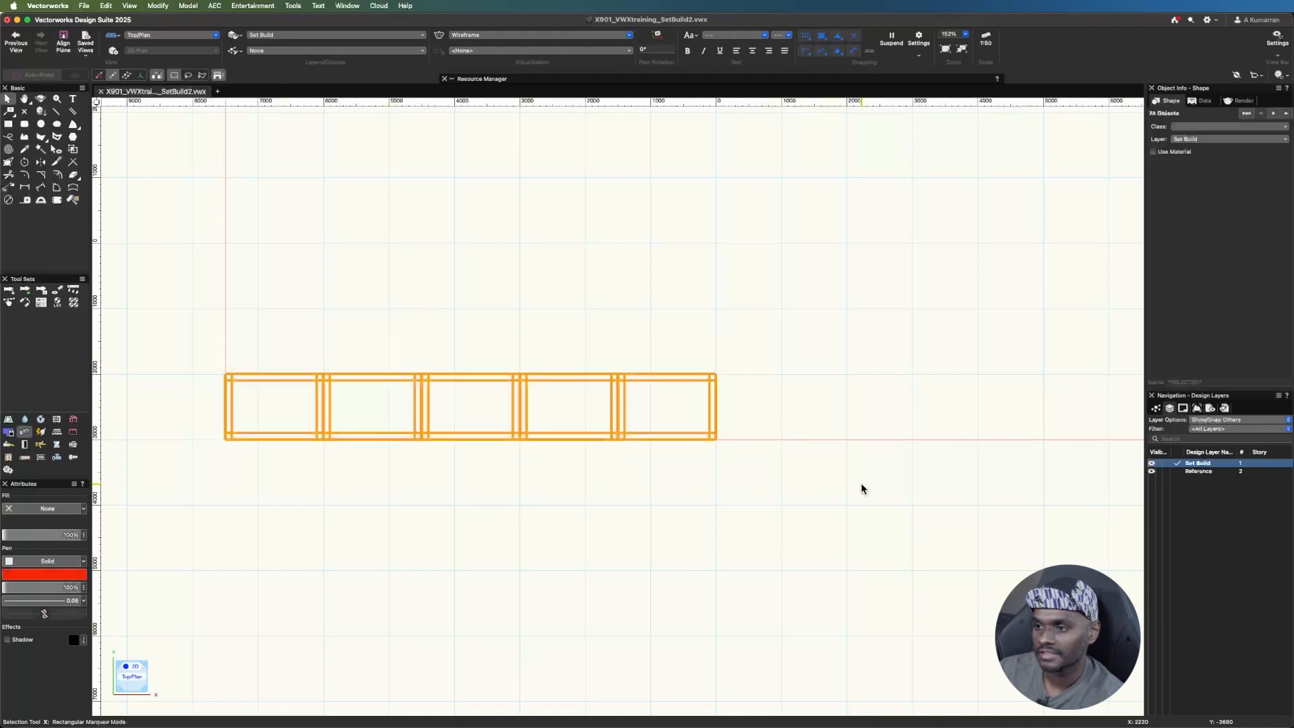
click(762, 471)
click(170, 35)
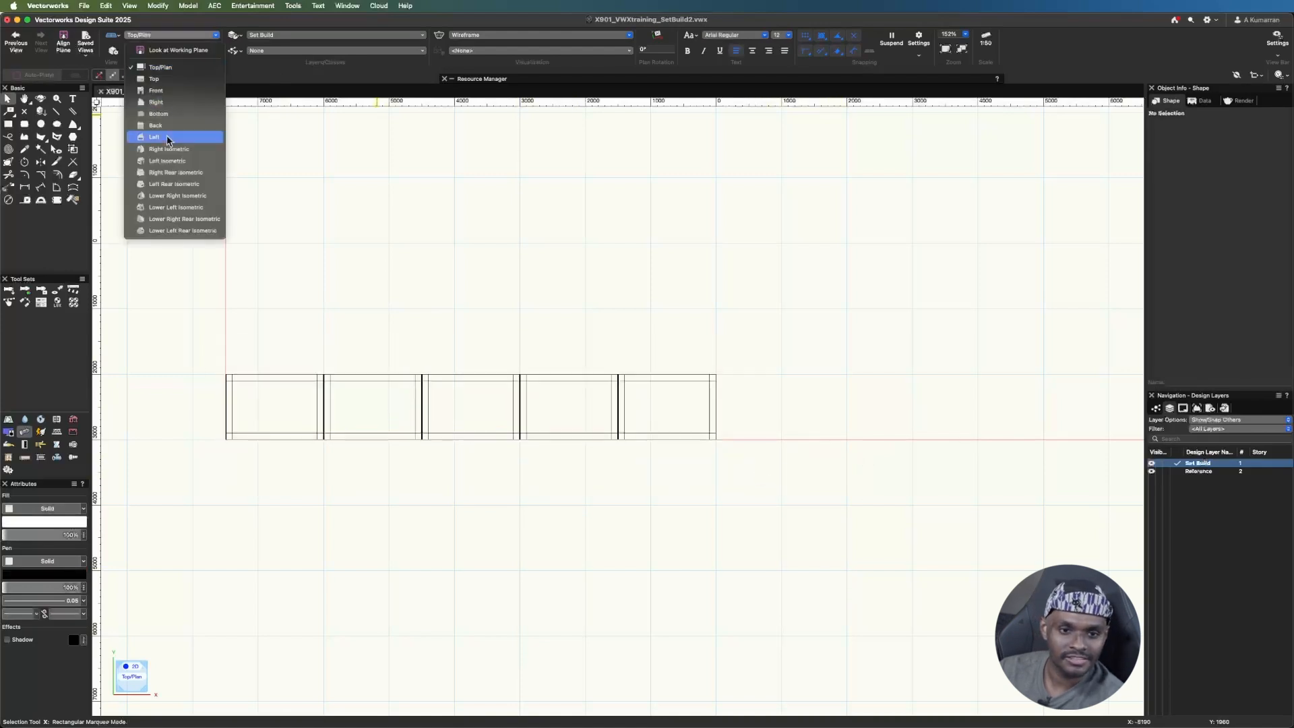
click(166, 161)
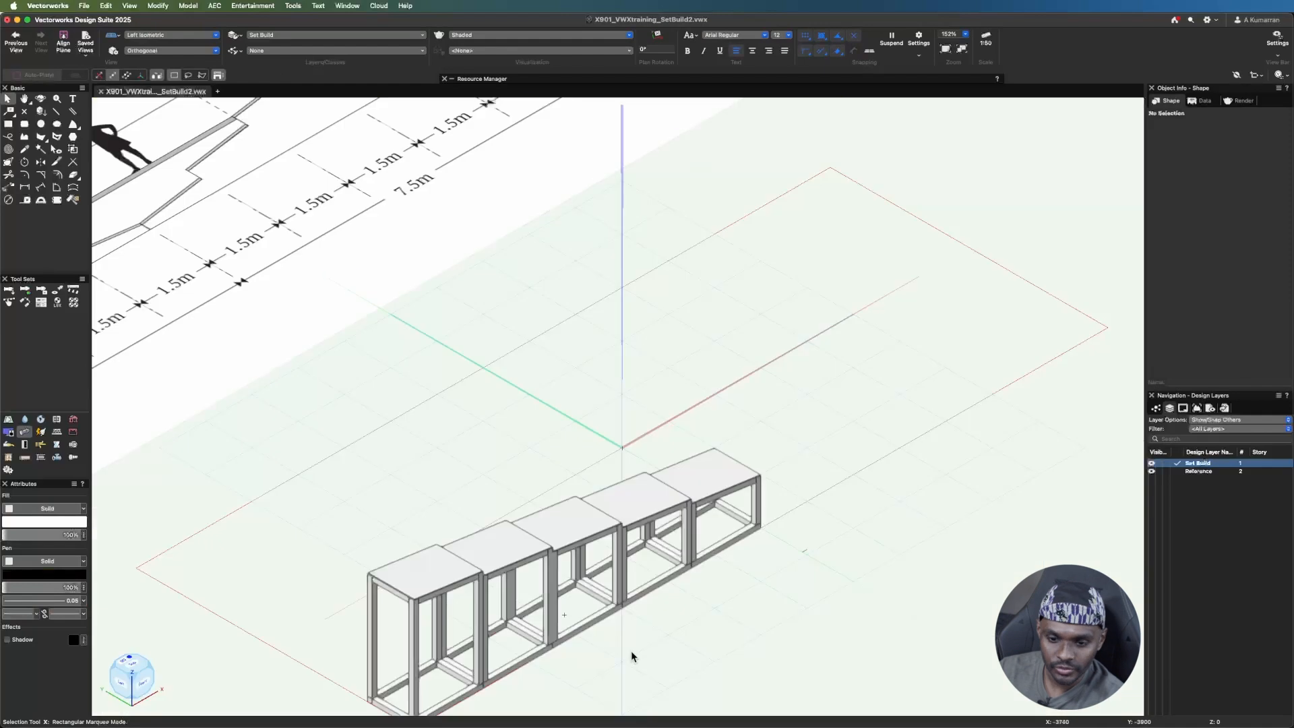
click(147, 38)
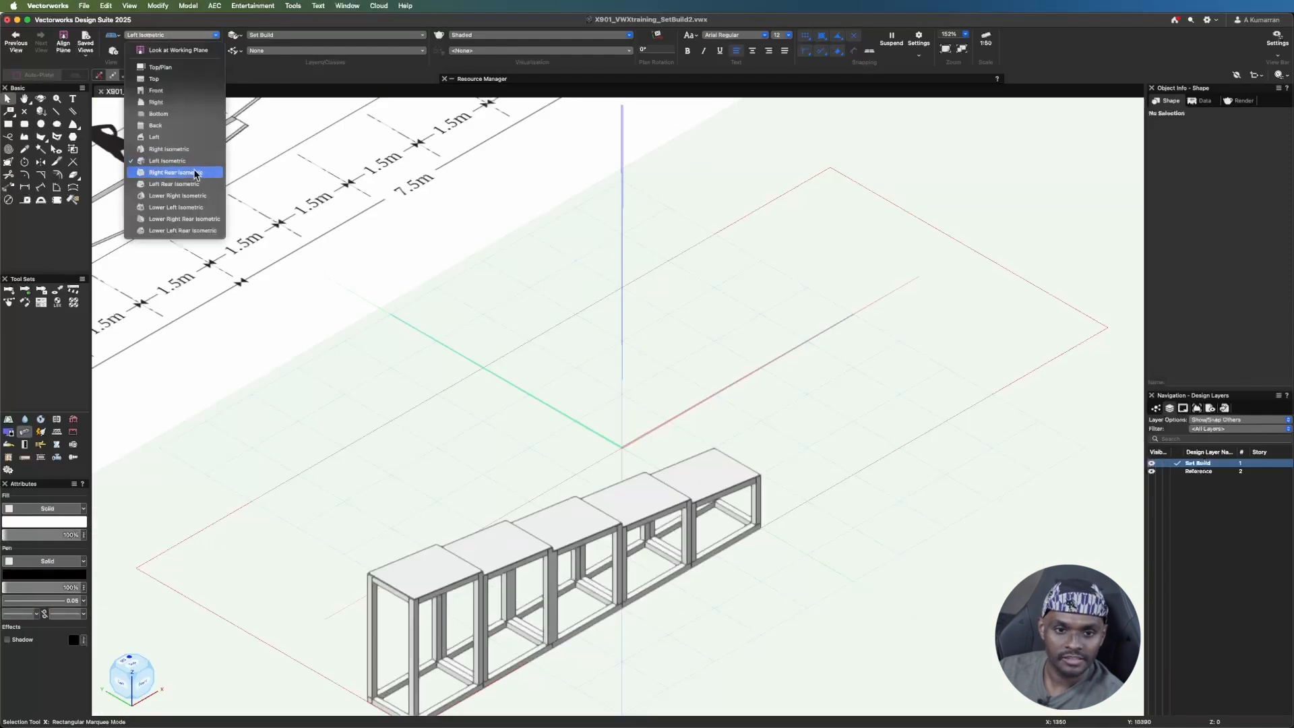
click(169, 149)
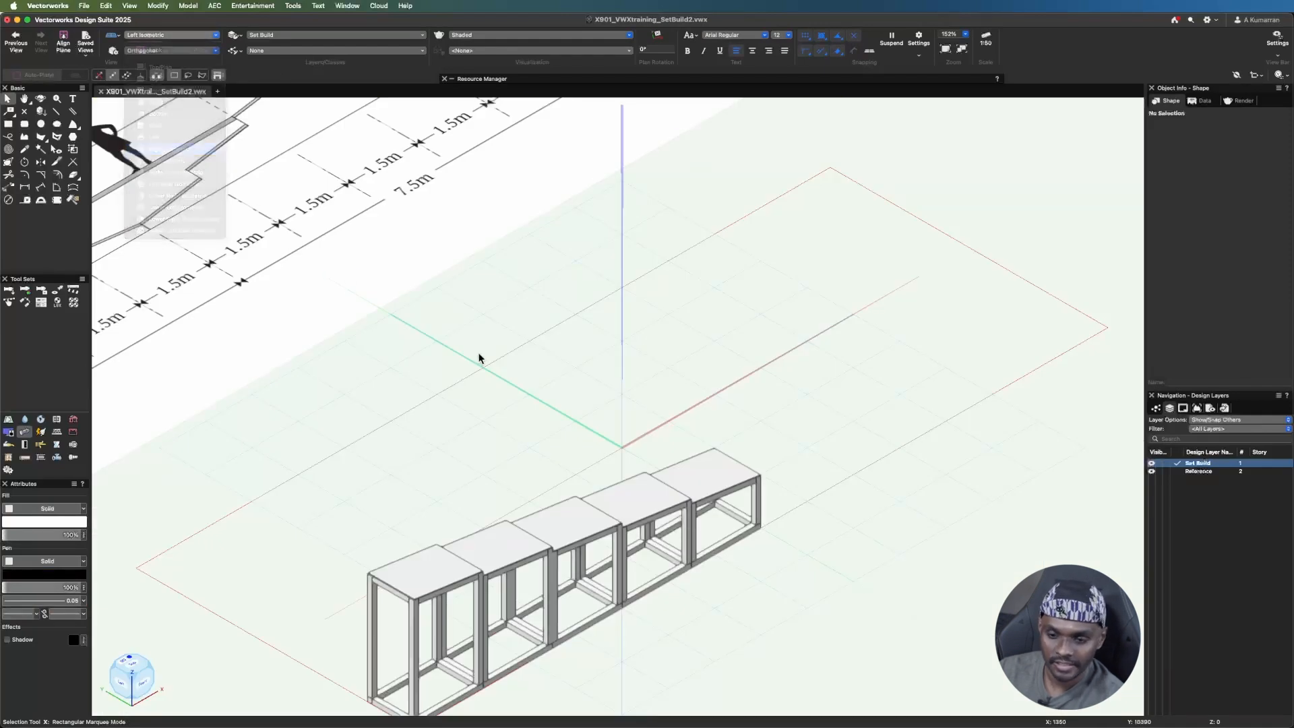
- Assign the four skin panels between the stepped frames to the 01_InnerSkin class
scroll(251, 334, up, 2)
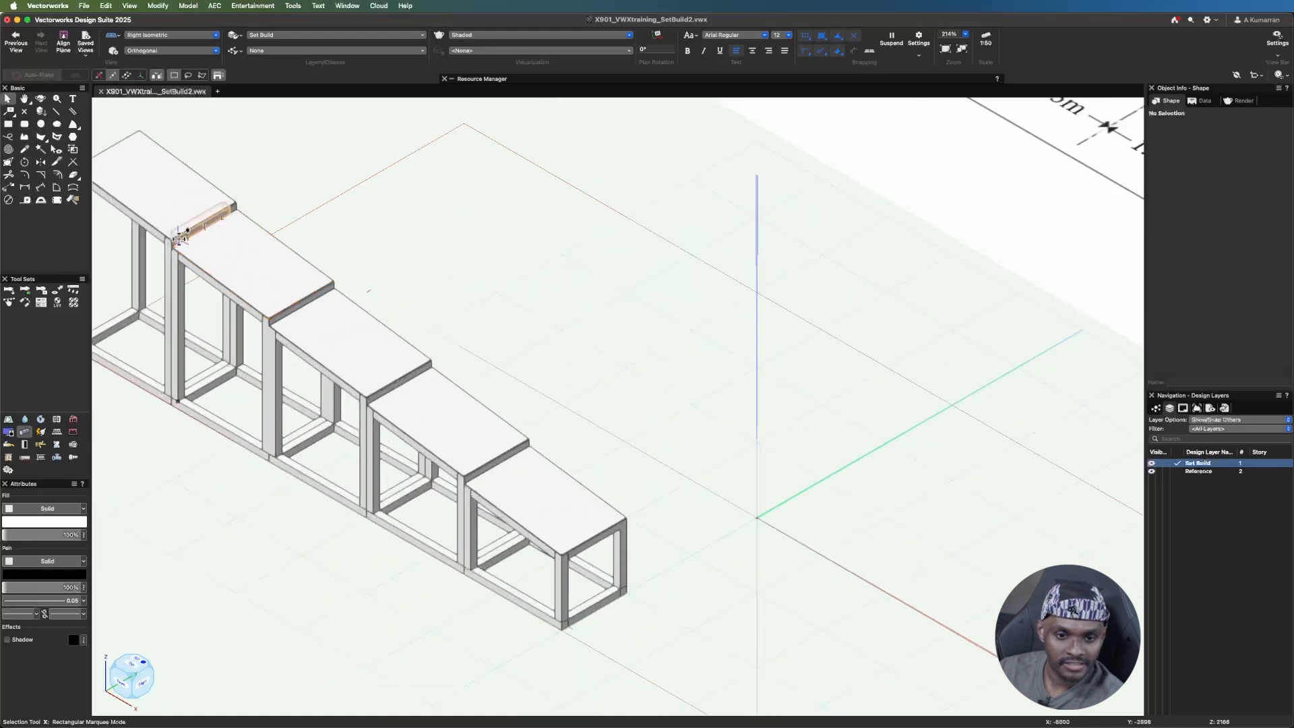
scroll(179, 240, up, 5)
click(559, 509)
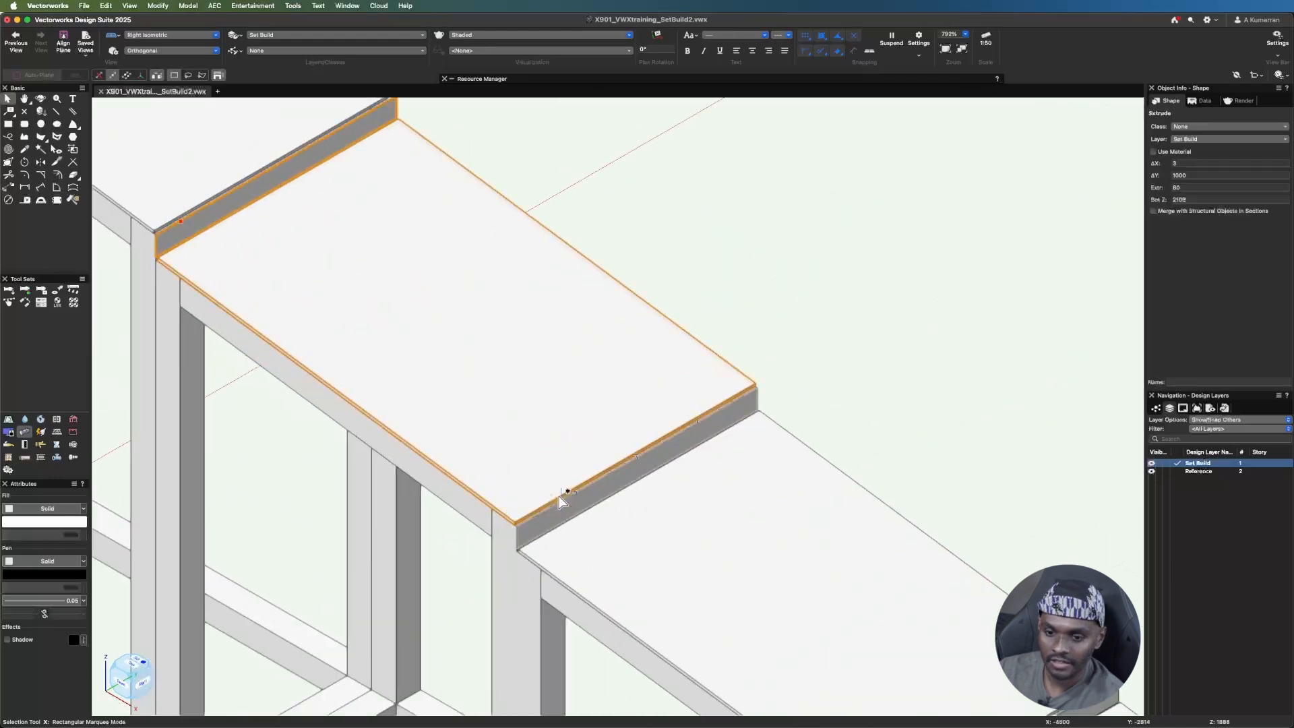
scroll(454, 248, down, 3)
shift+click(795, 630)
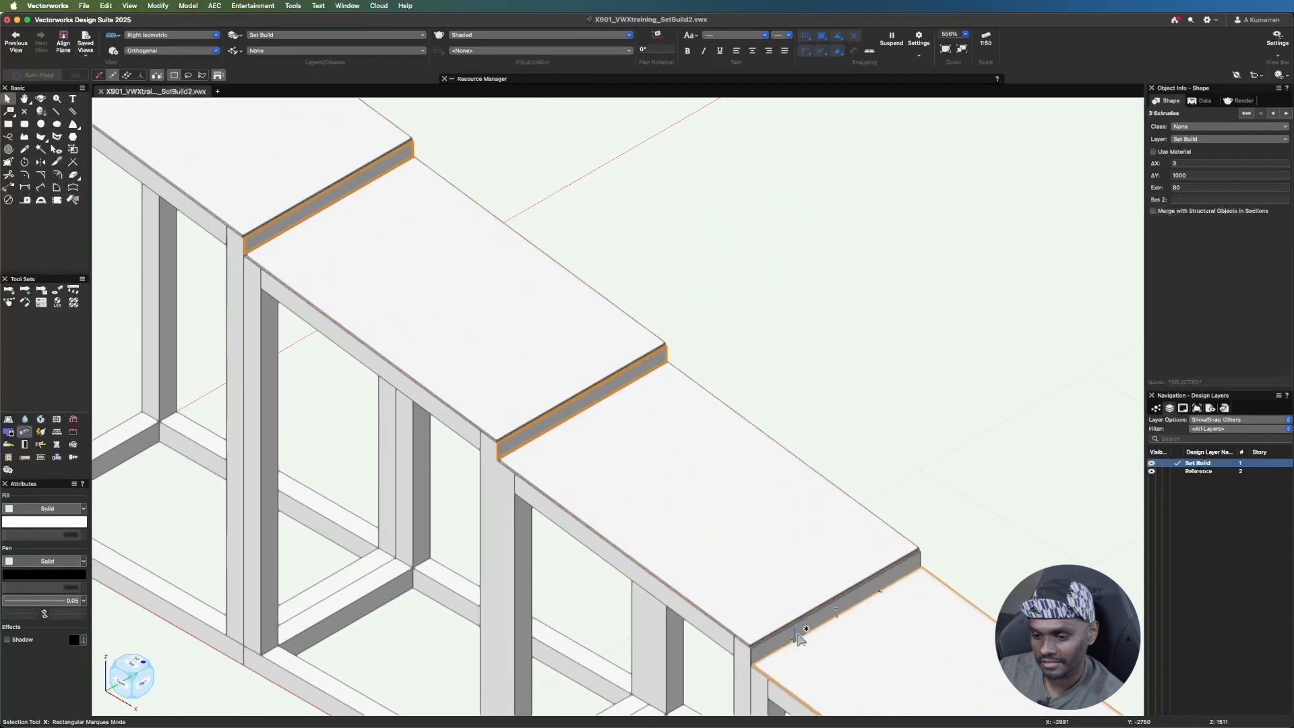
shift+click(793, 631)
scroll(434, 270, down, 3)
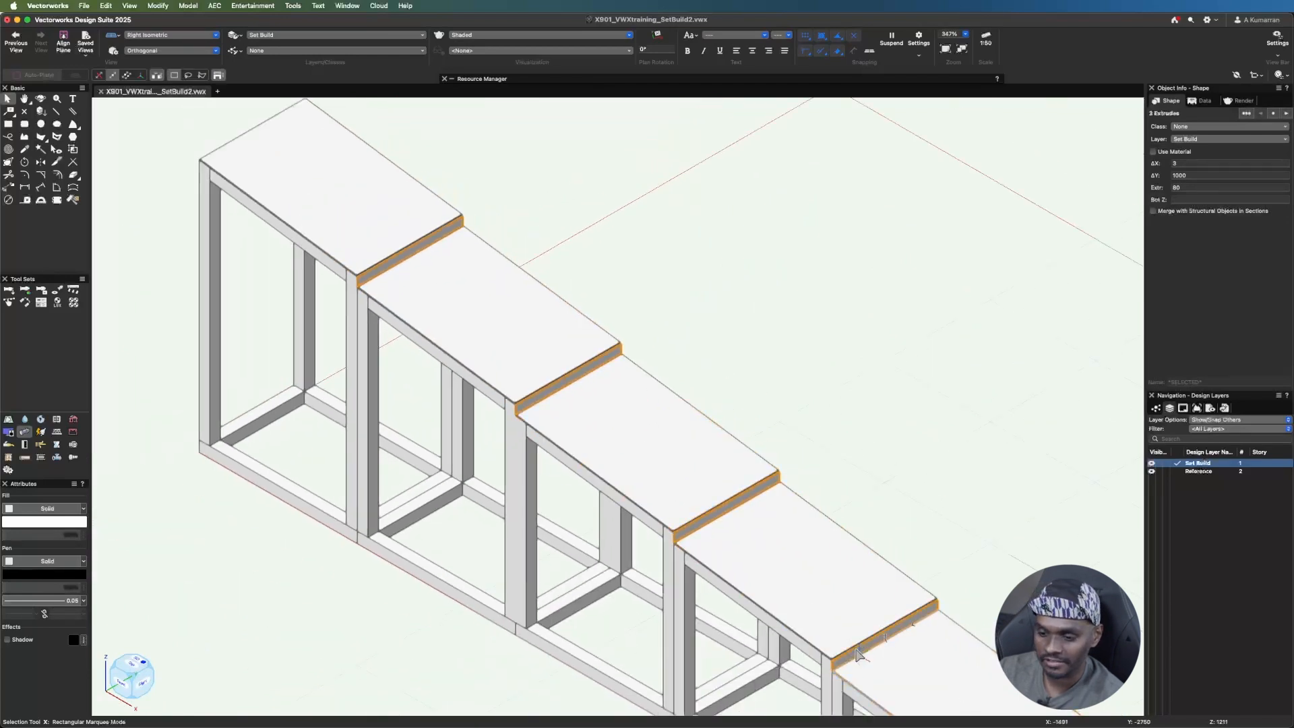
scroll(585, 287, down, 2)
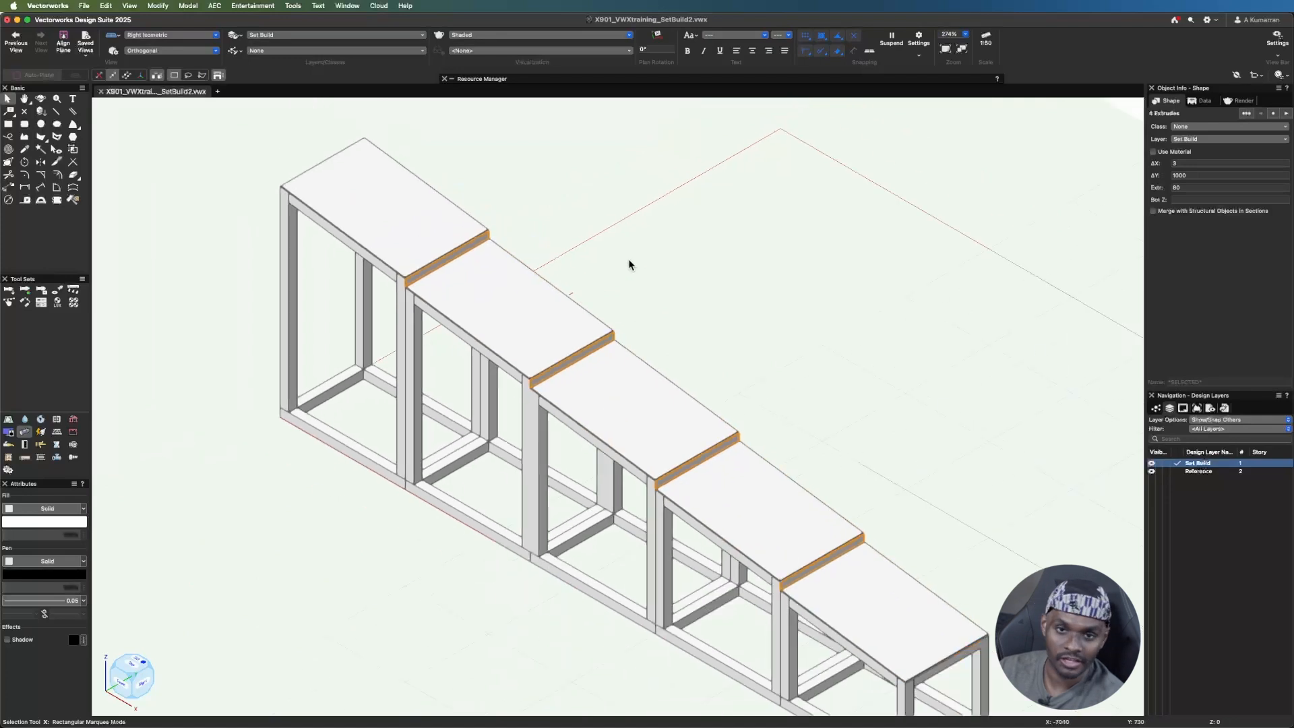
click(1195, 128)
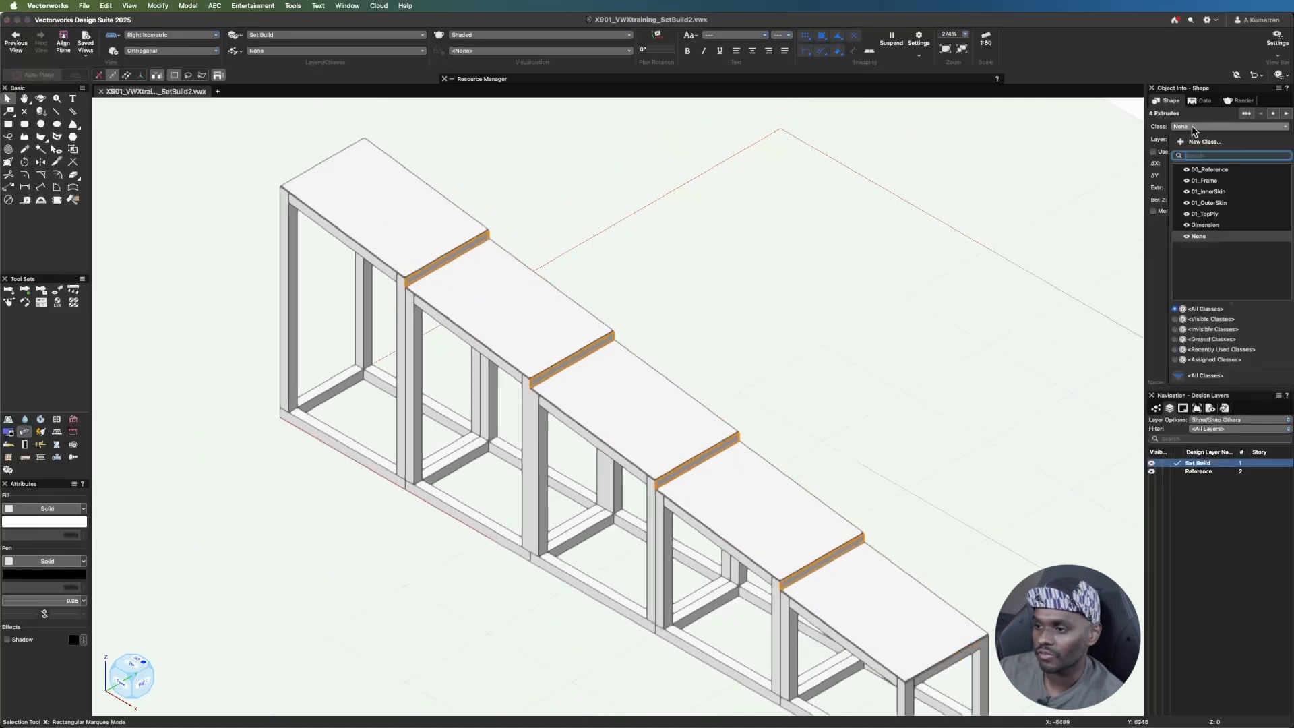
click(1210, 192)
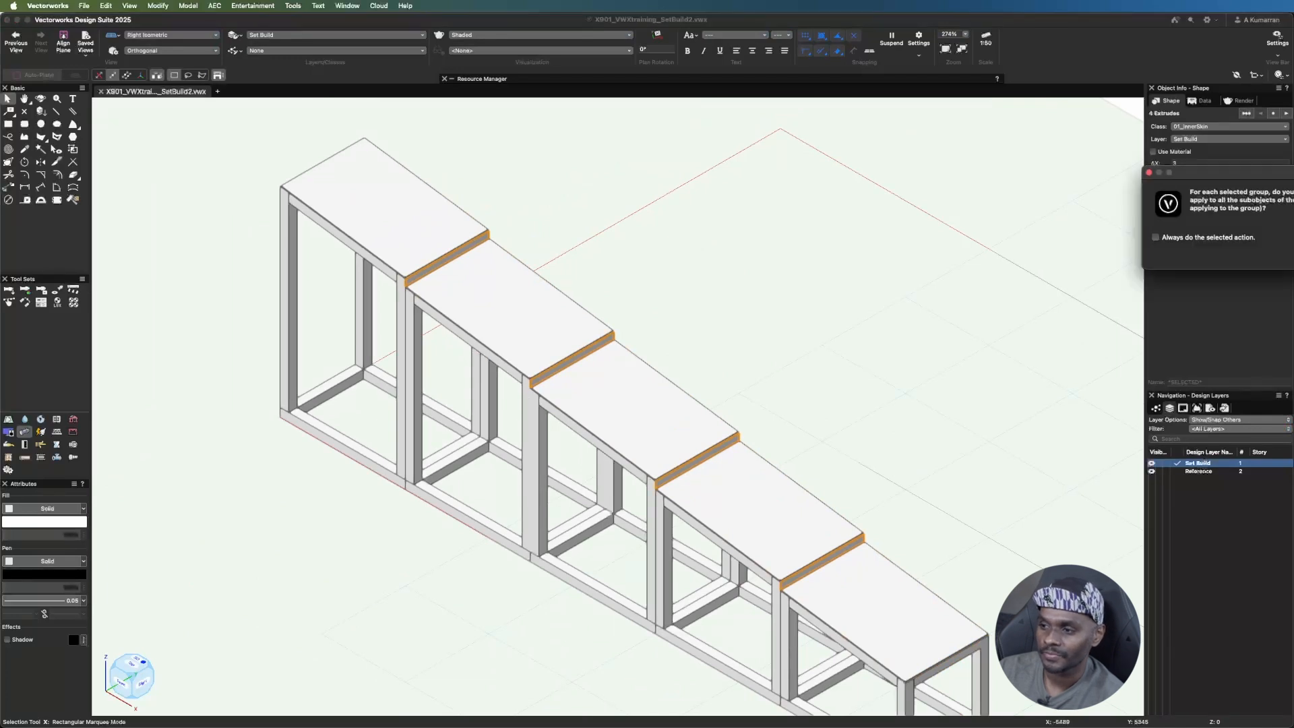
click(781, 225)
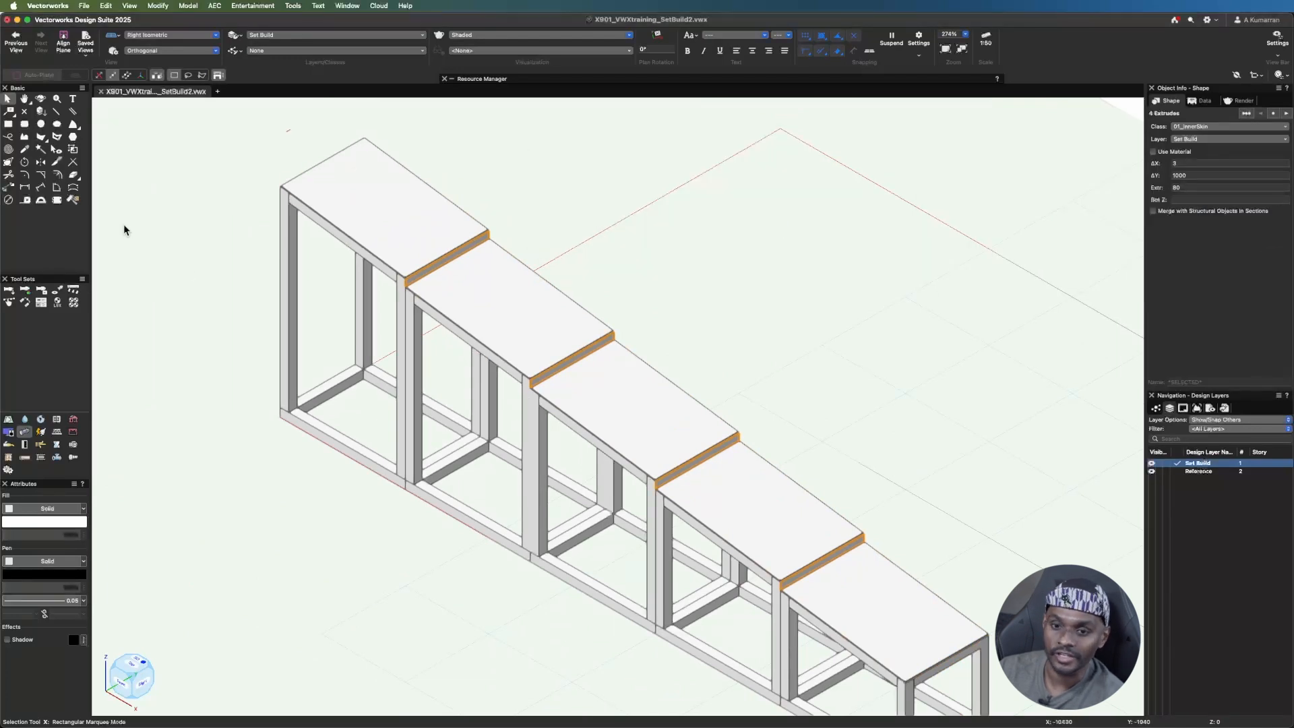
click(696, 297)
- In Top/Plan view, duplicate the whole row of five frames by points, 1000 mm at 90°
scroll(641, 323, down, 2)
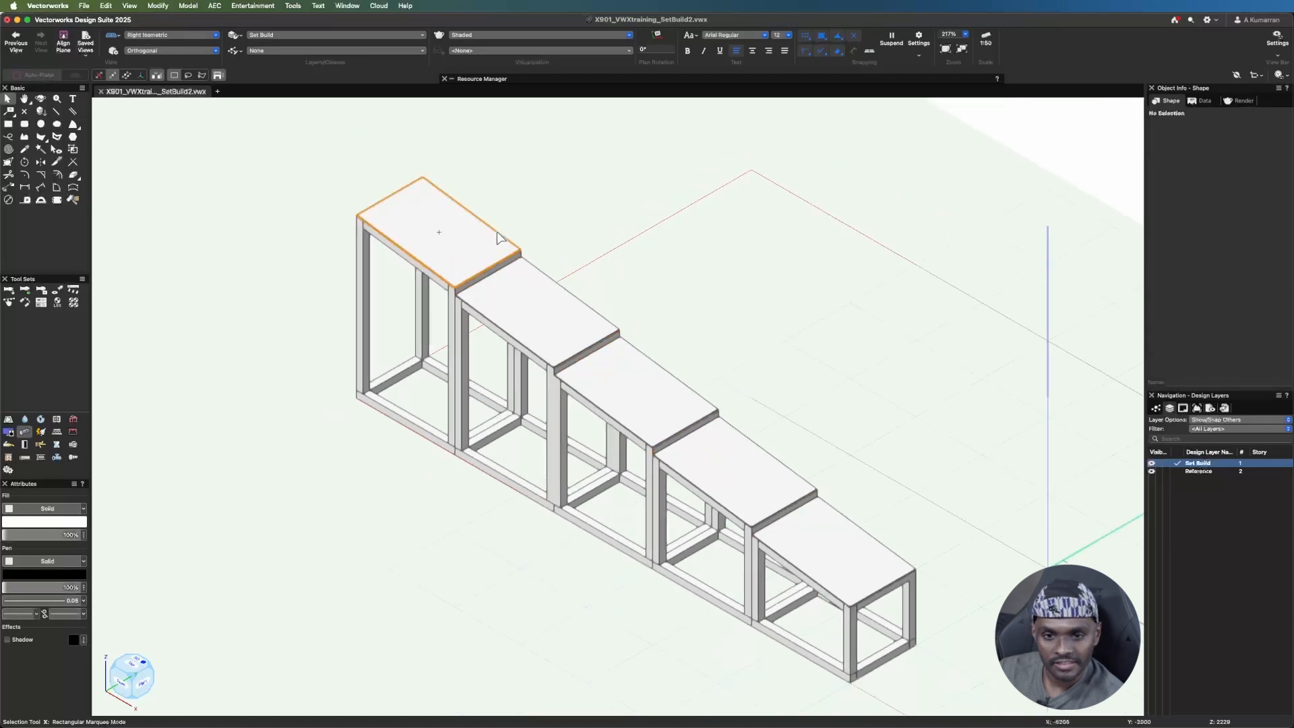
click(172, 35)
click(176, 73)
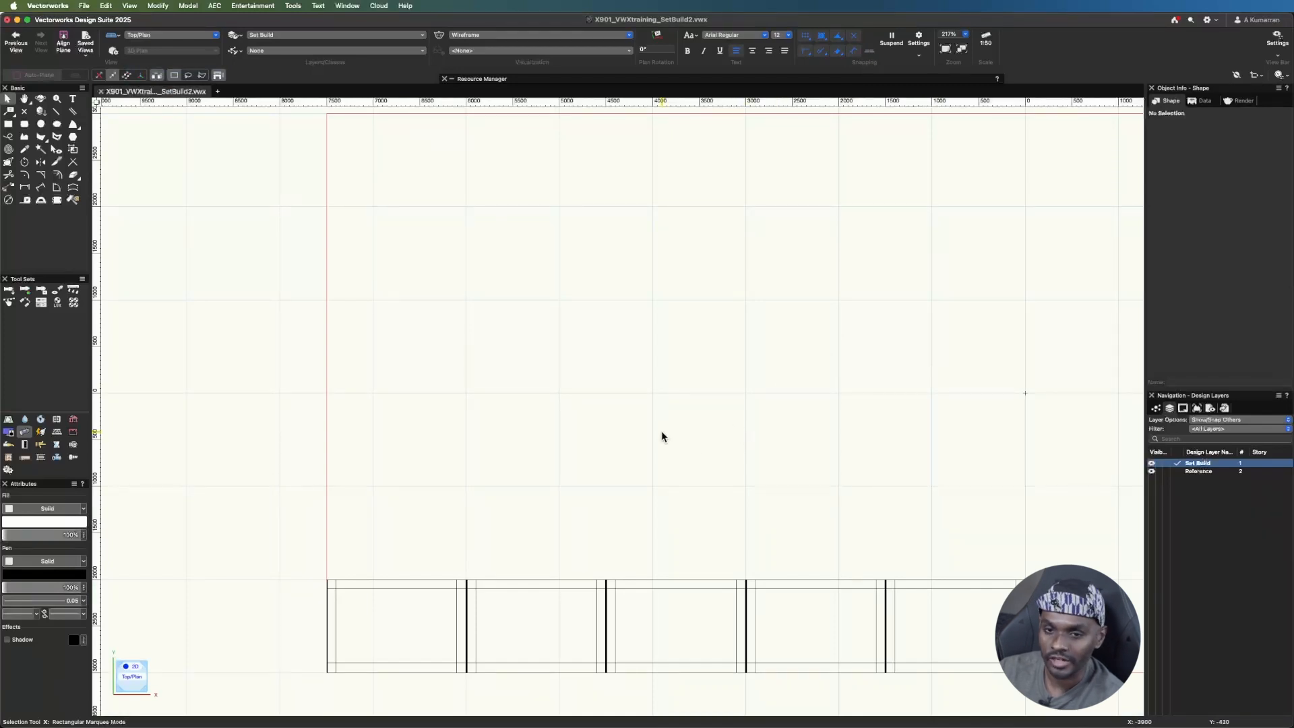
scroll(661, 437, down, 1)
drag(261, 465, 997, 655)
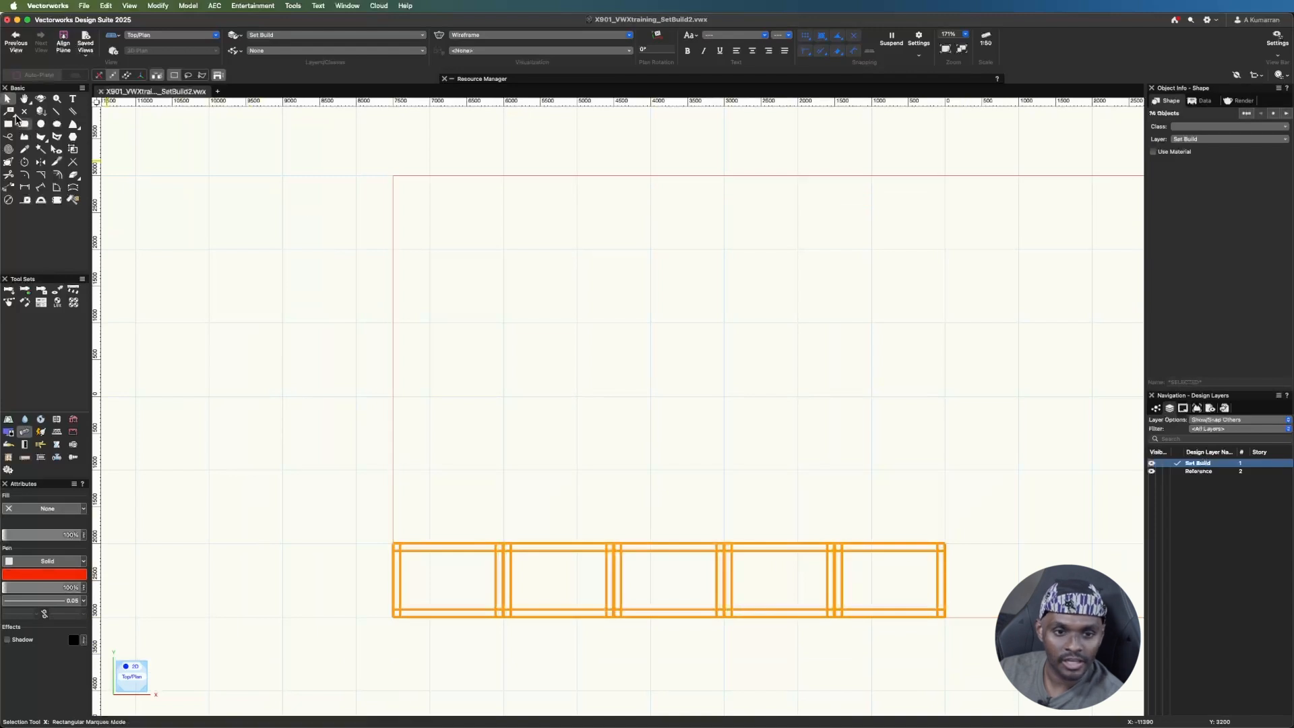
click(11, 189)
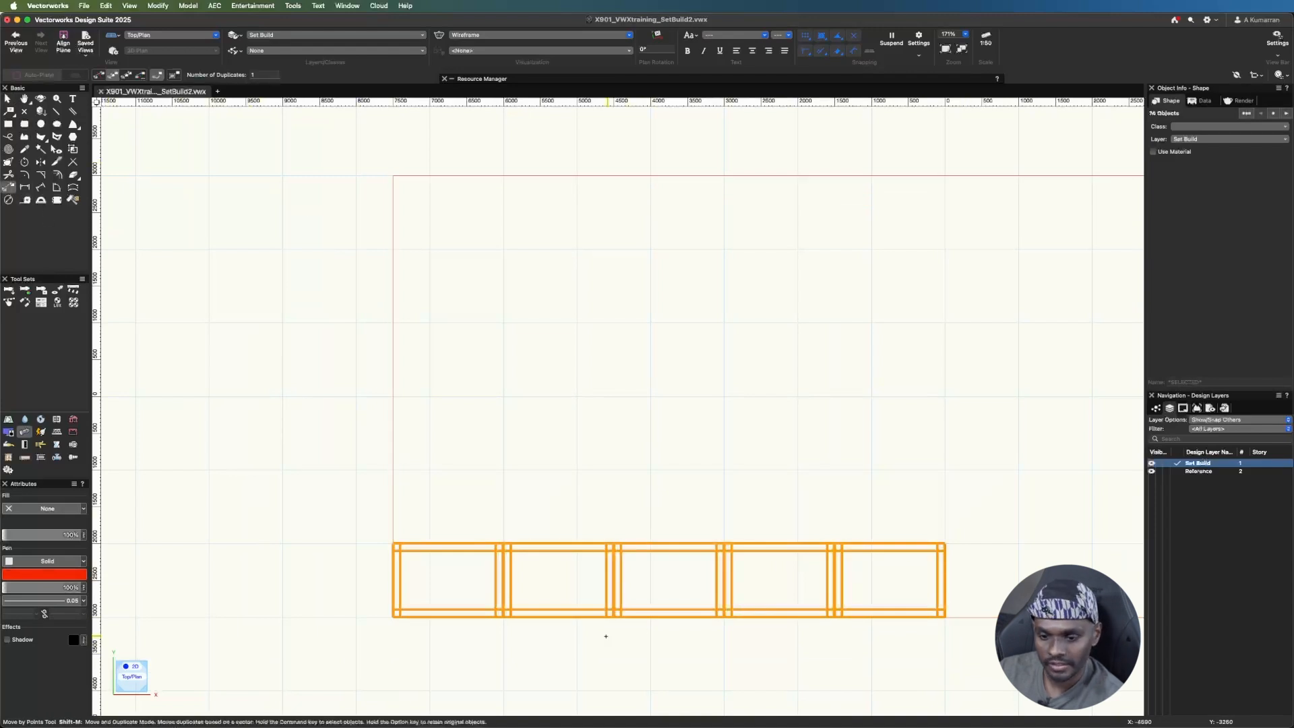
click(559, 580)
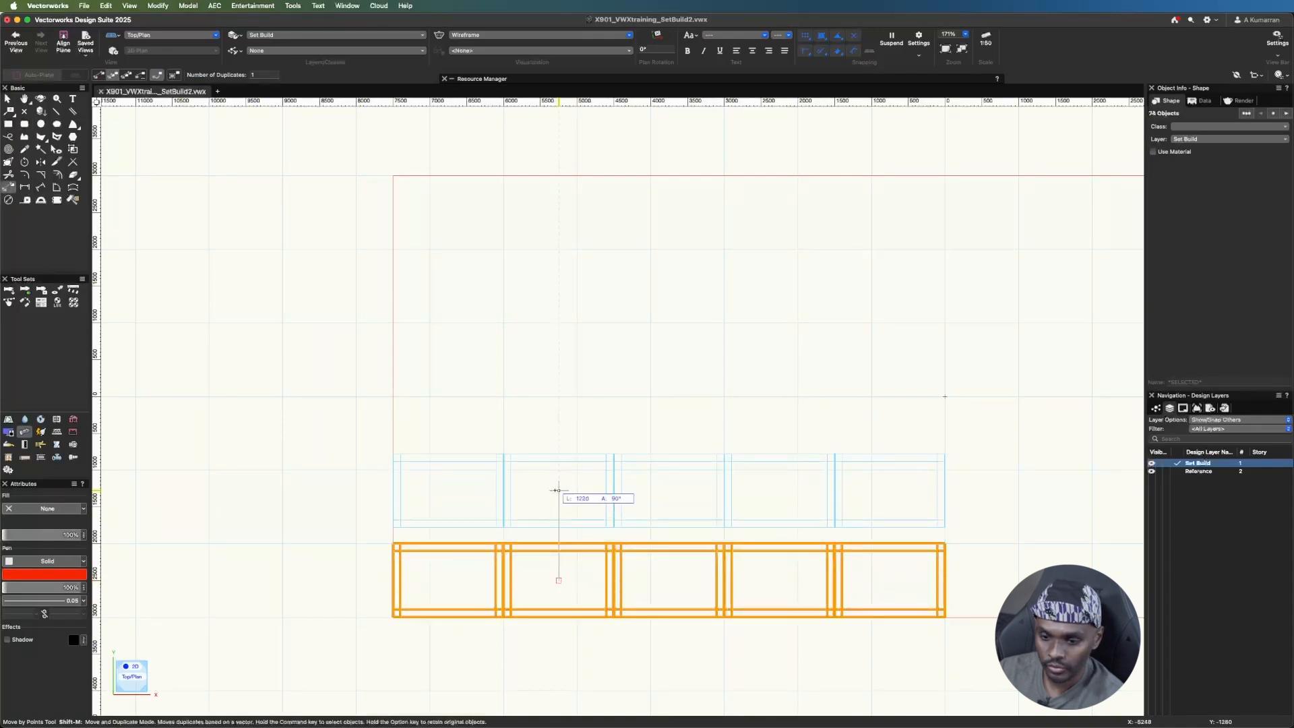
key(Tab)
click(558, 506)
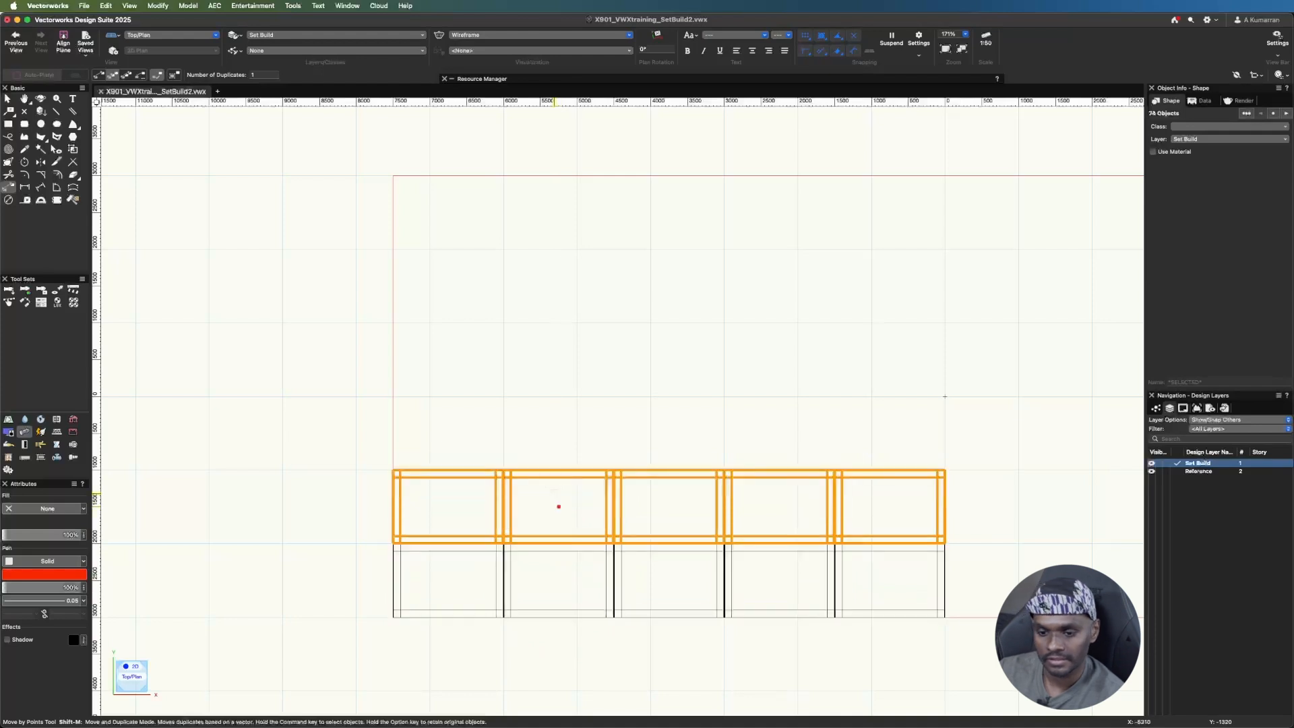
- Duplicate the newest row 1000 mm at 90° twice to add the third and fourth rows of frames
click(559, 505)
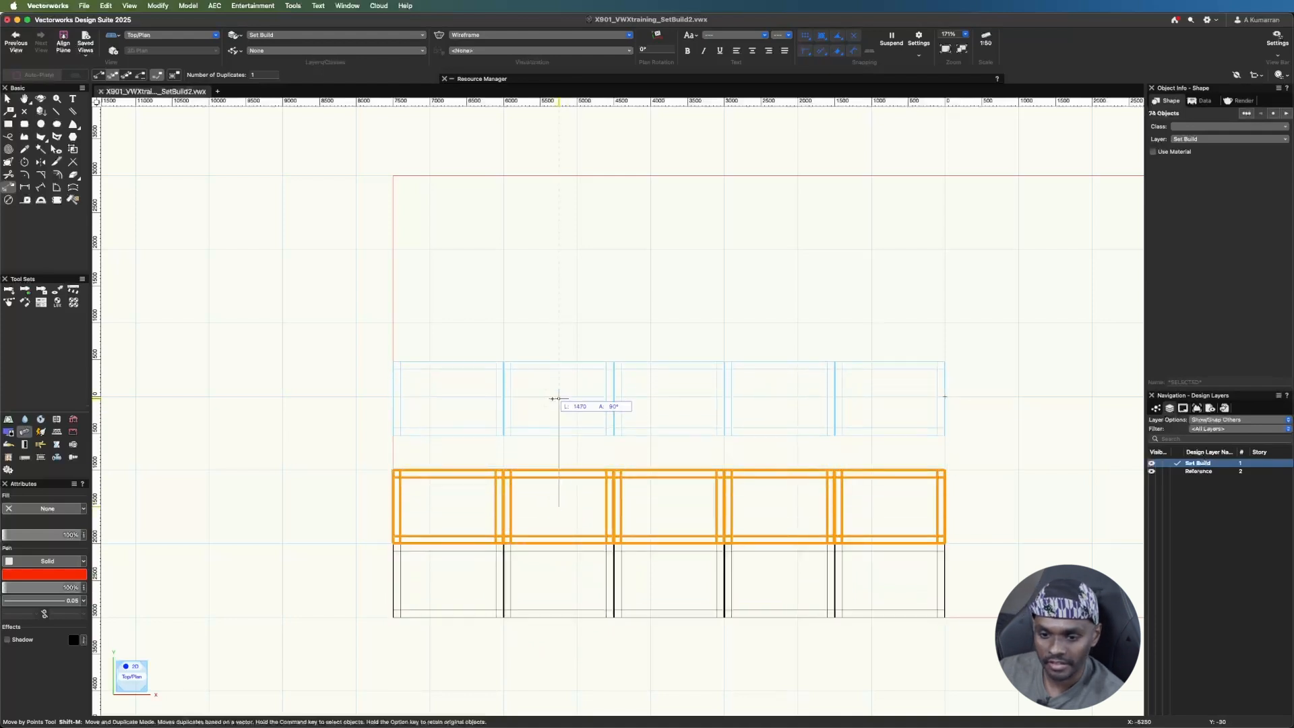
text(1000)
key(Tab)
click(559, 398)
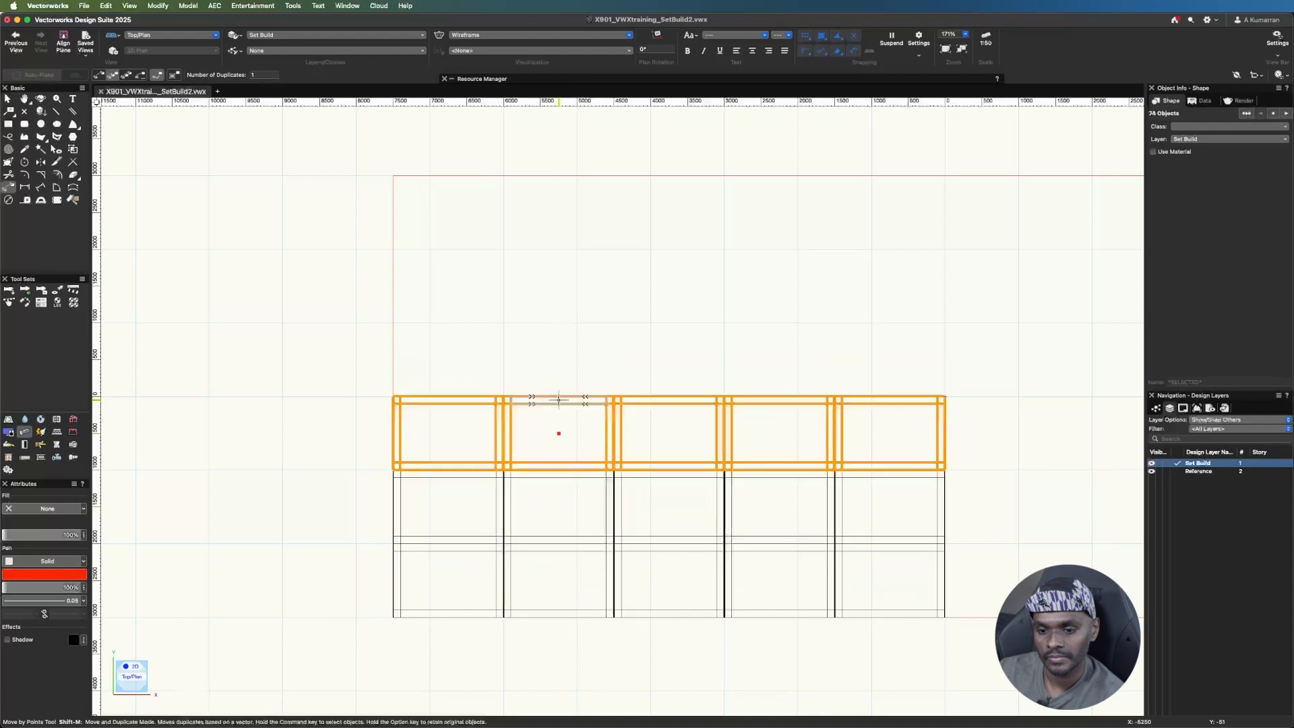
click(559, 433)
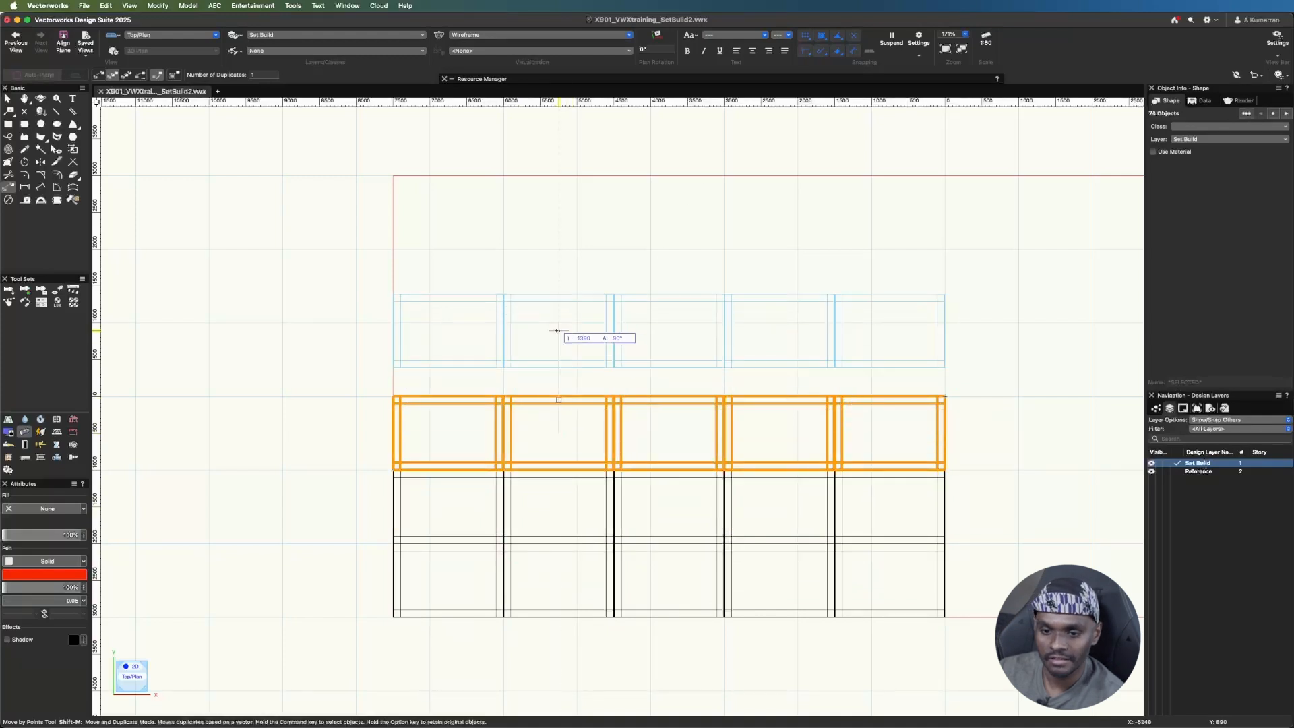
click(558, 331)
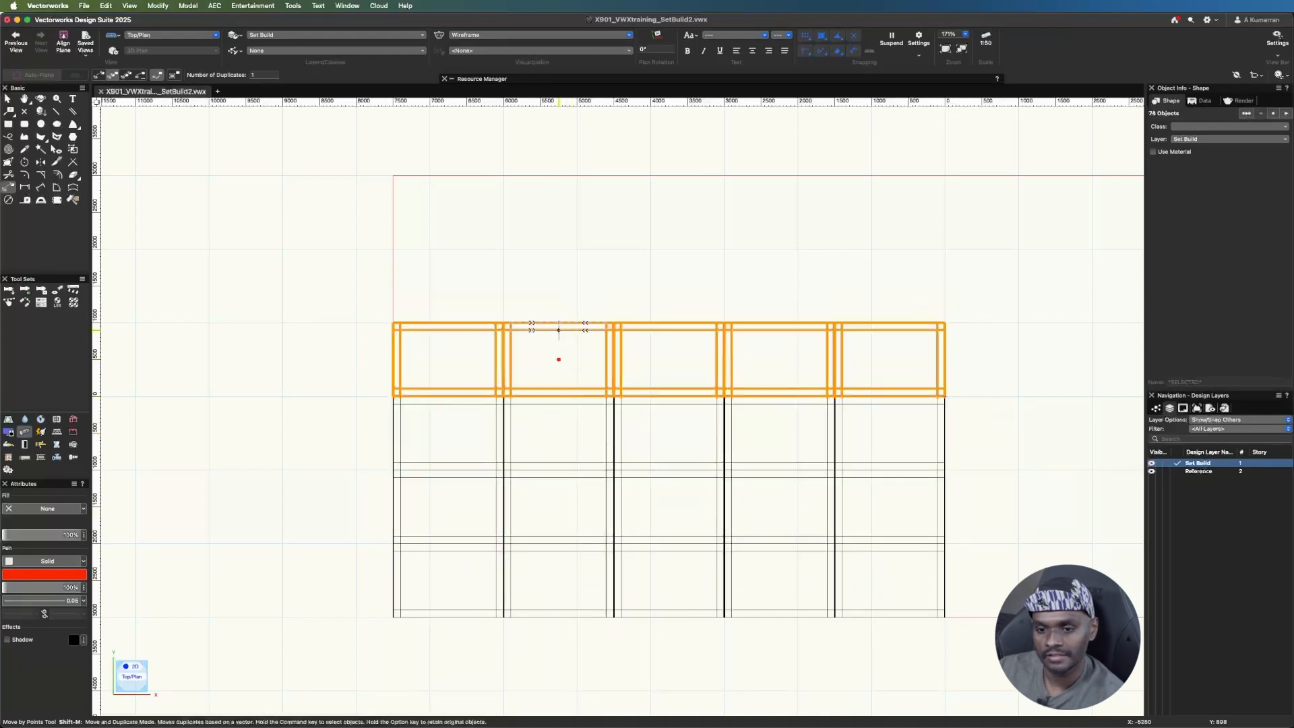
- Add the fifth and sixth rows by duplicating the newest row 1000 mm at 90° each time, and clear the selection
click(558, 359)
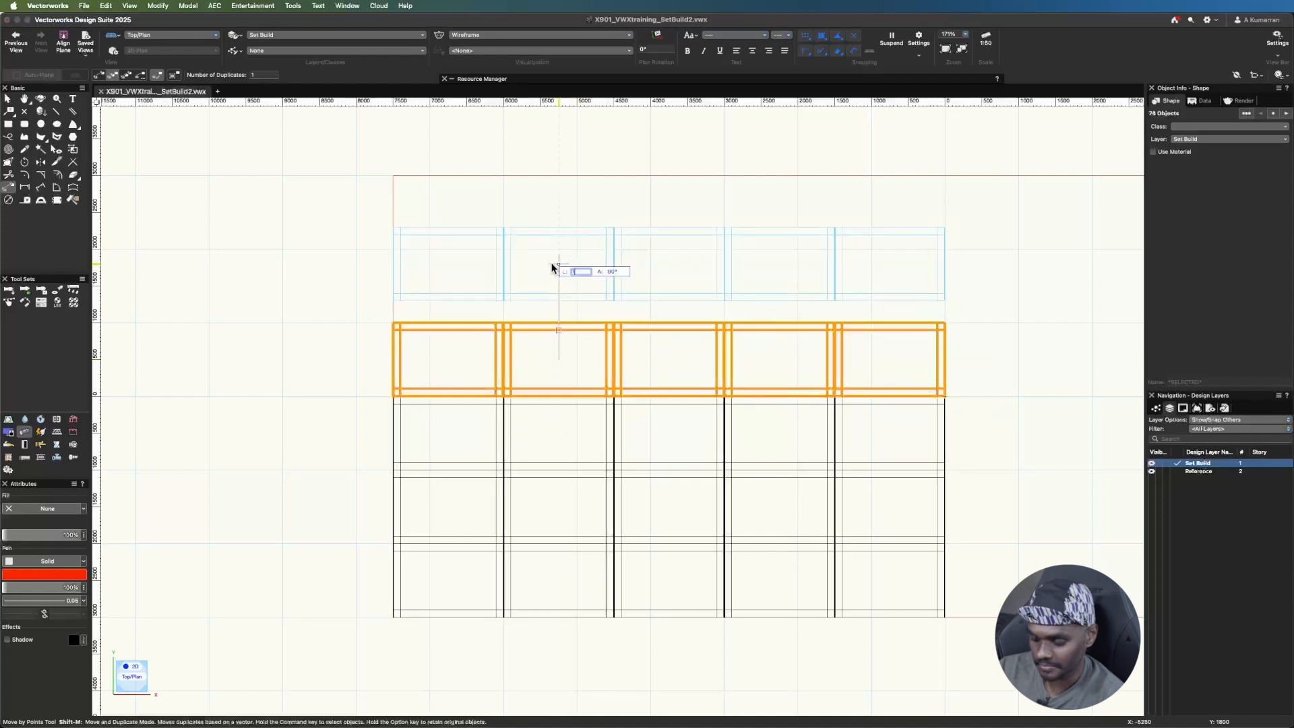
click(558, 256)
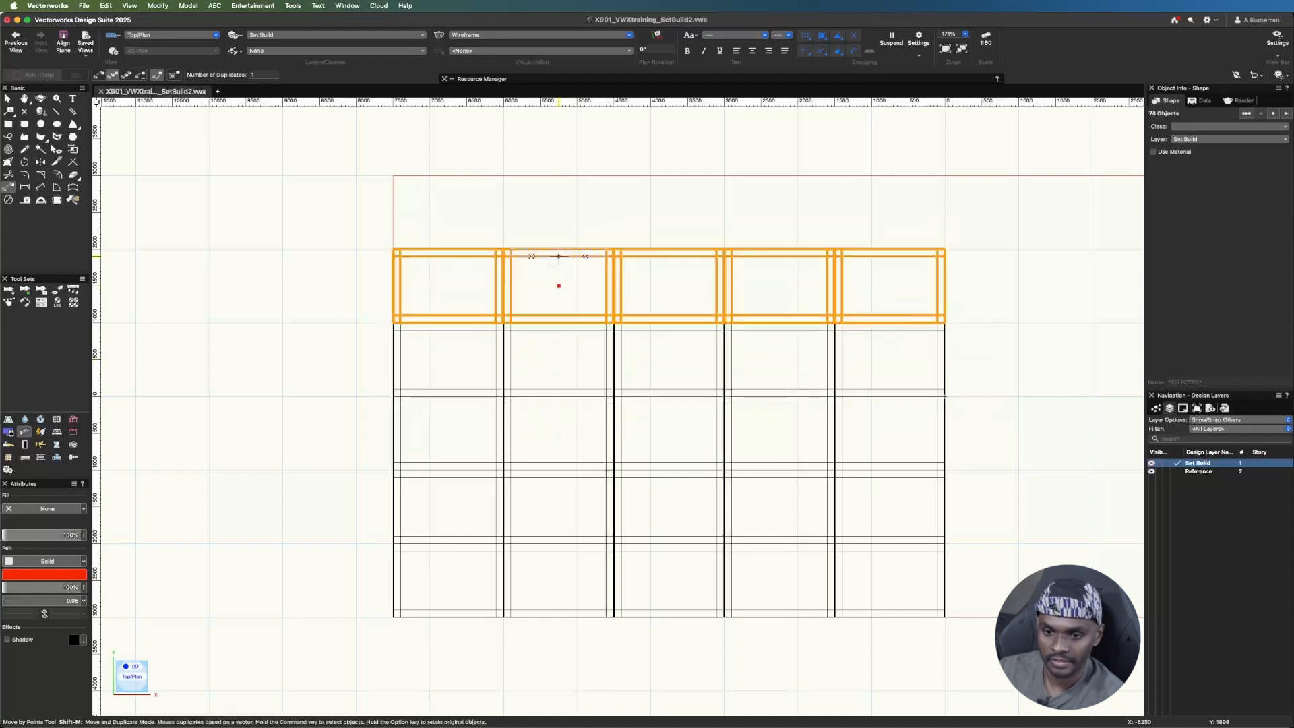
click(559, 287)
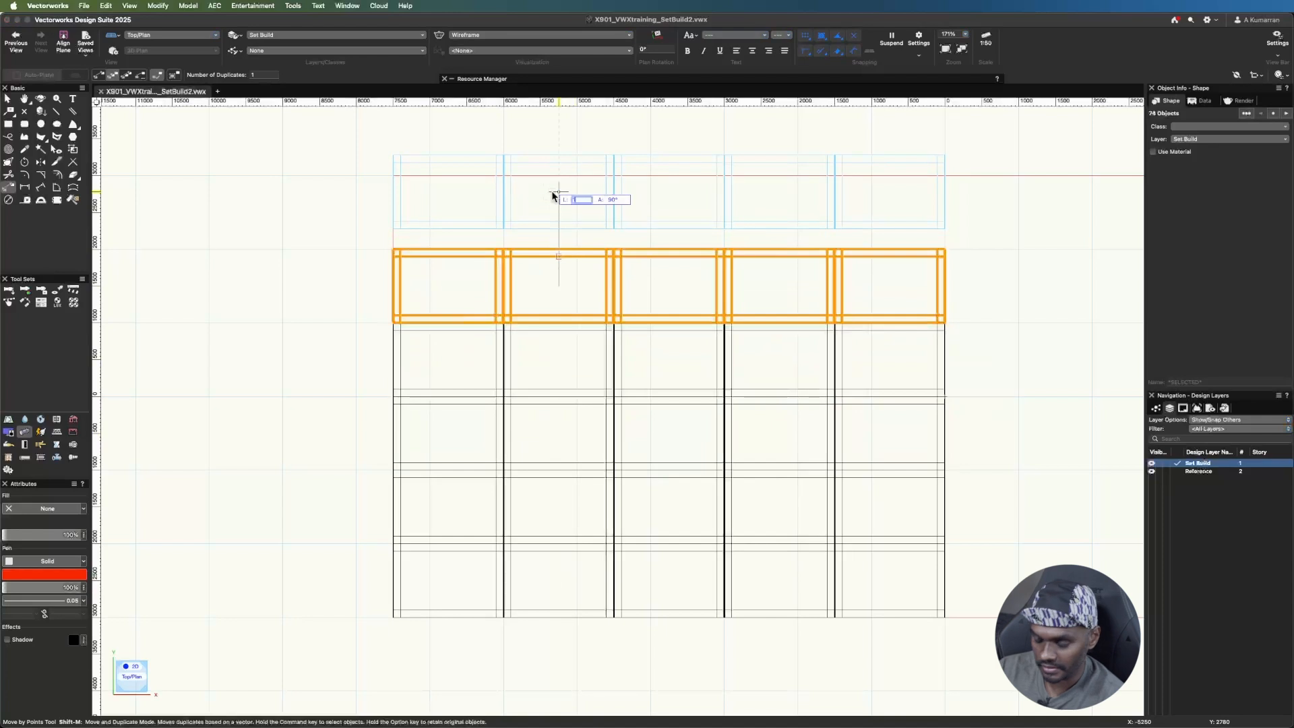
key(Tab)
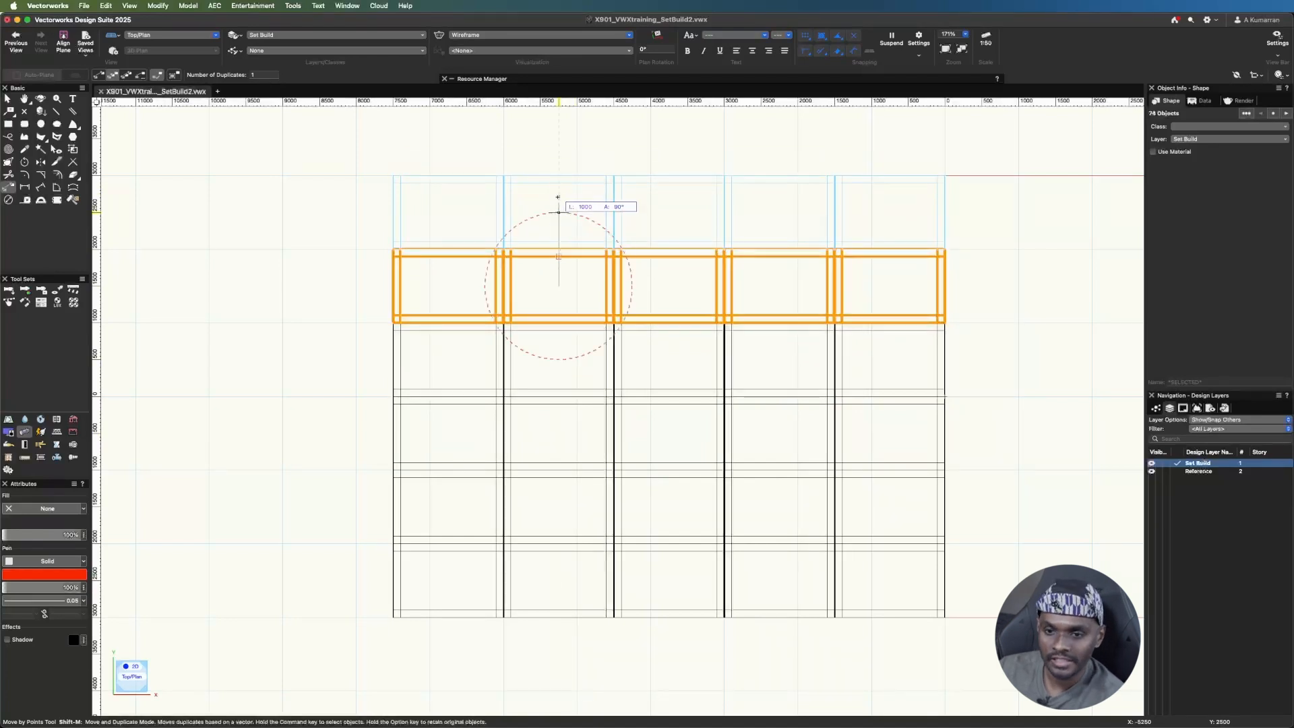
click(554, 186)
scroll(271, 225, down, 2)
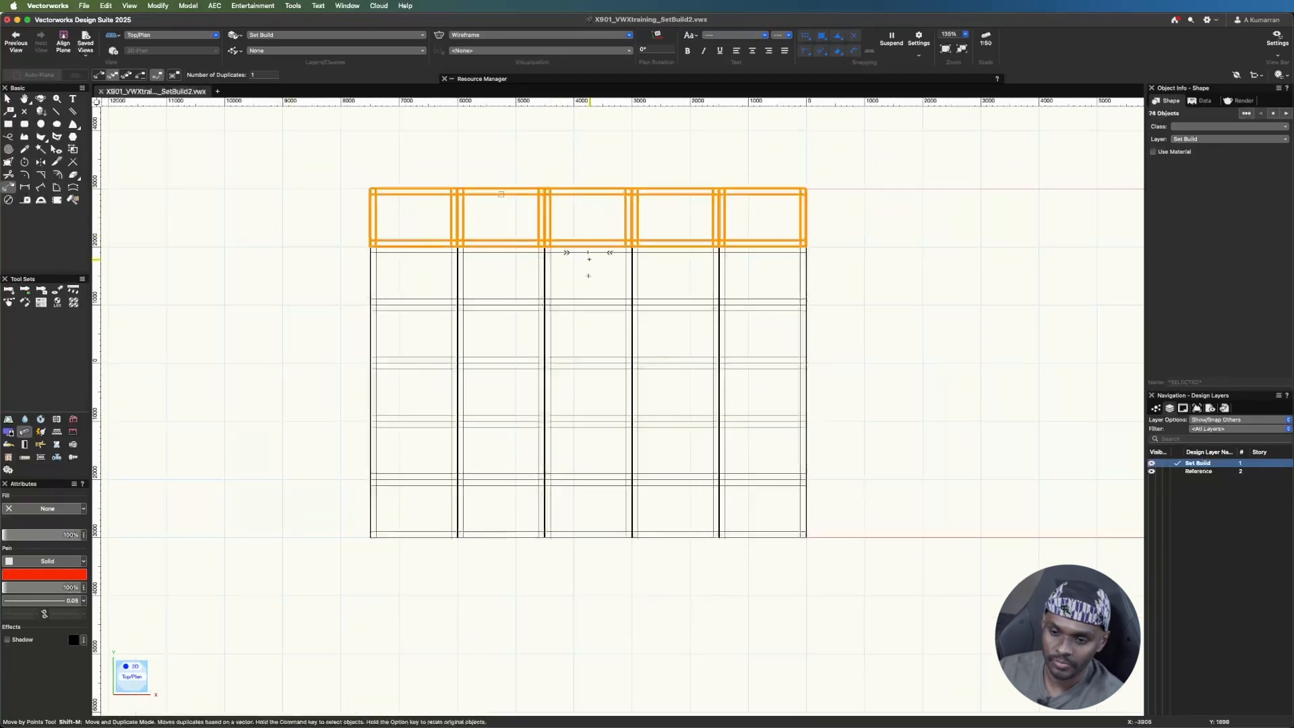
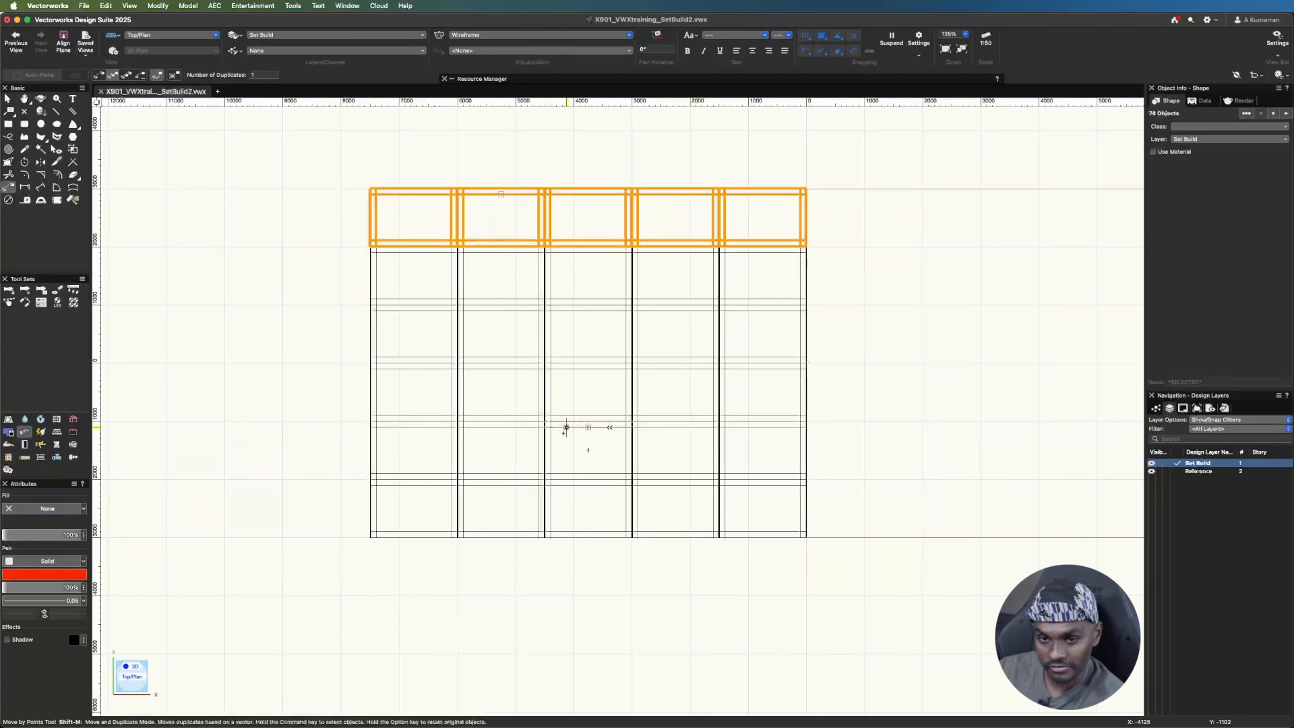
key(x)
key(x)
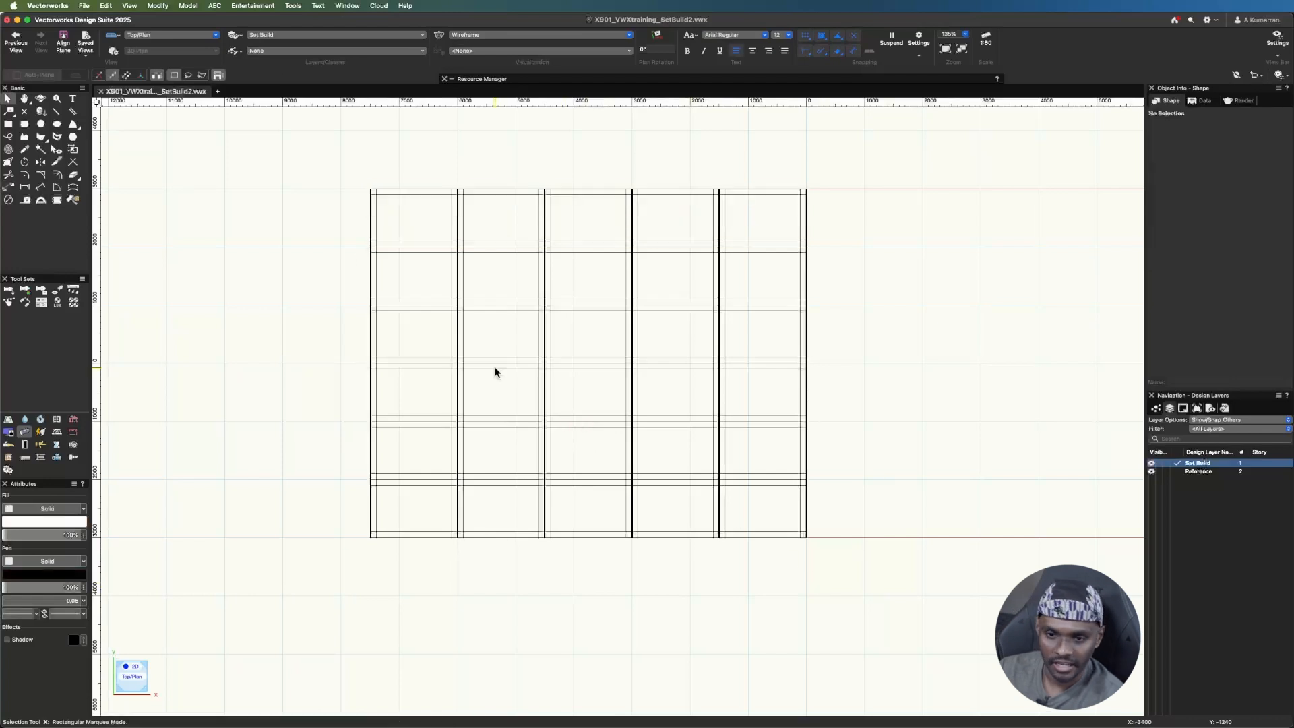
- Mirror a duplicate of all six rows across a vertical axis through the low-end outer corner at X 0
drag(330, 161, 841, 596)
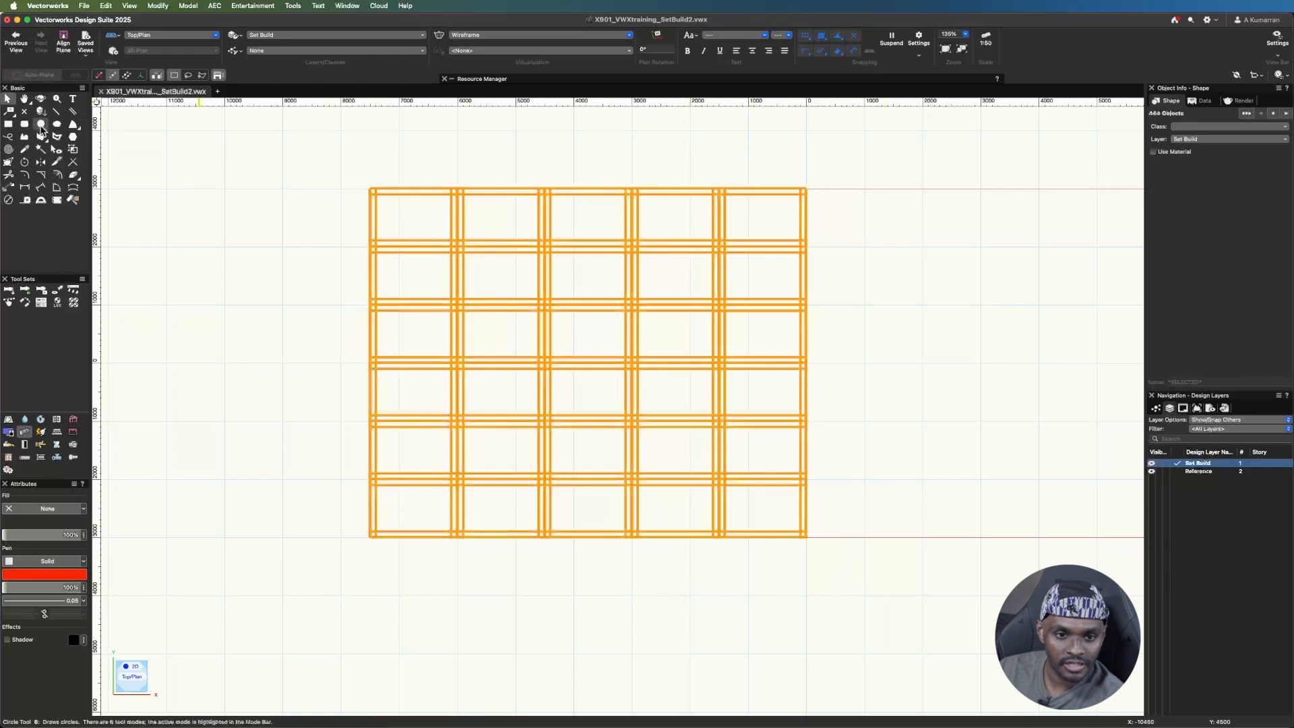
click(40, 161)
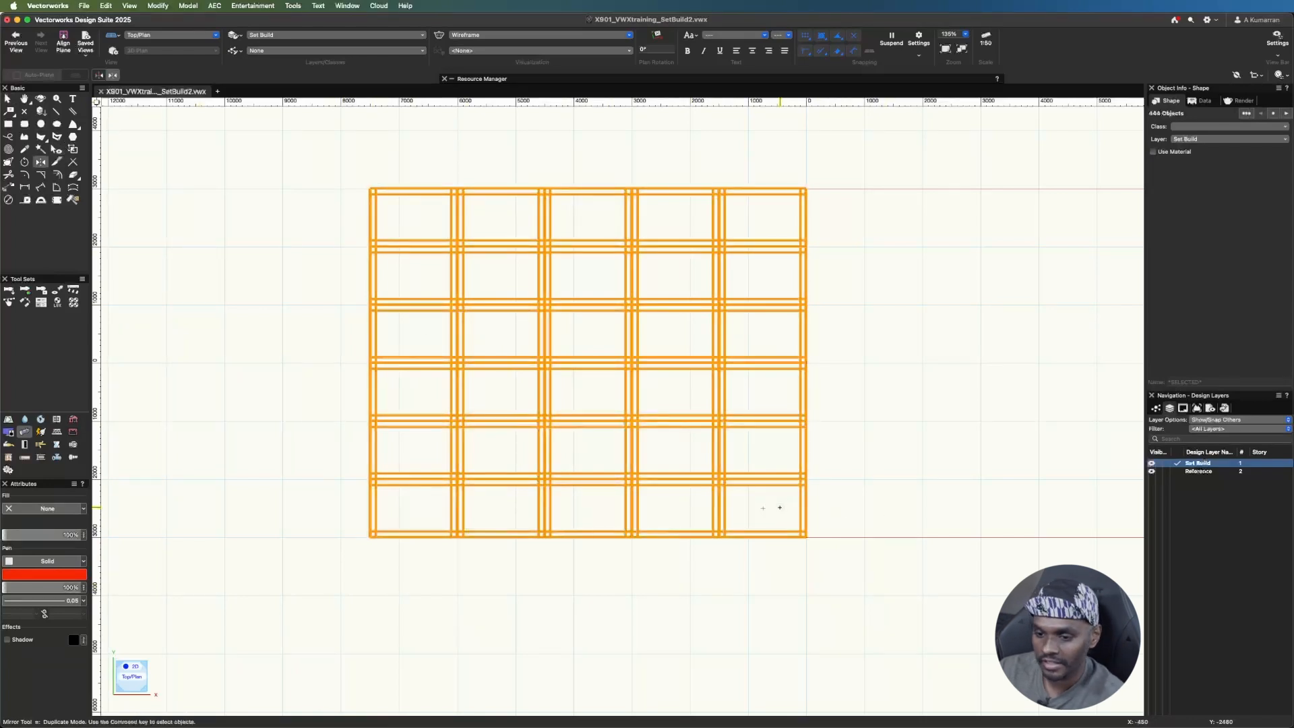
scroll(806, 522, up, 5)
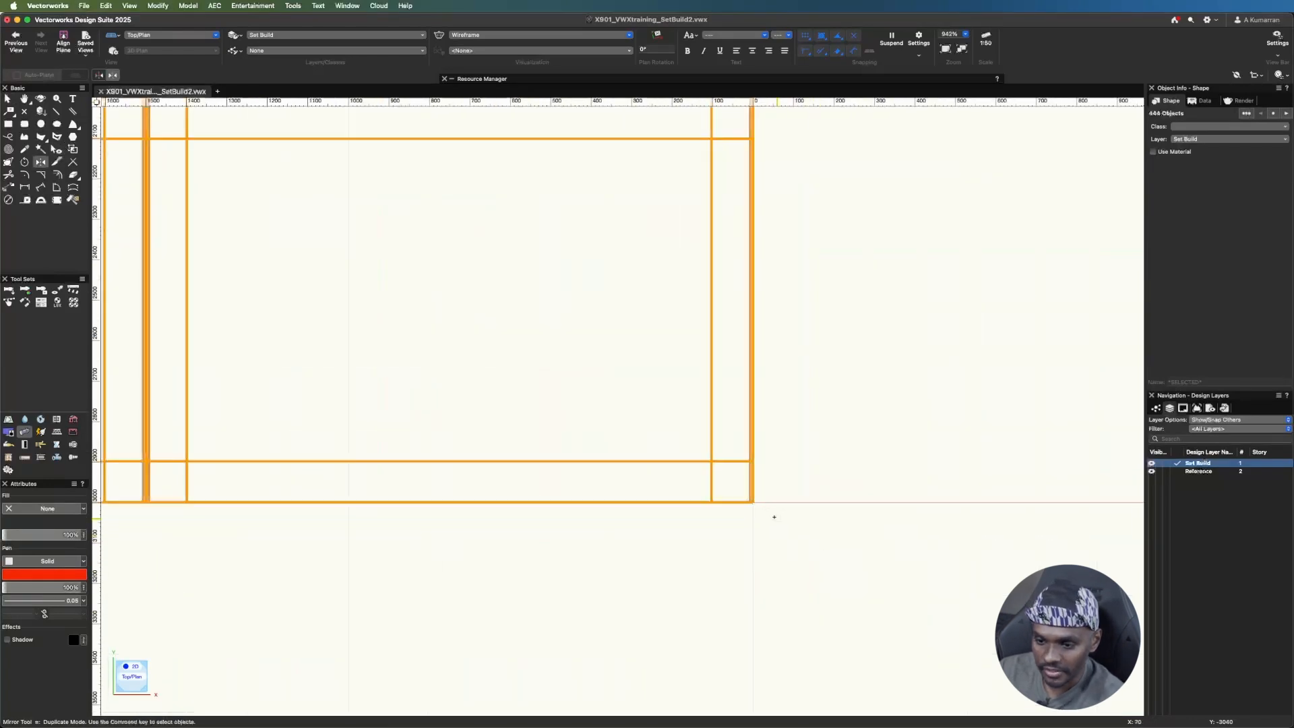
click(753, 502)
scroll(760, 520, down, 10)
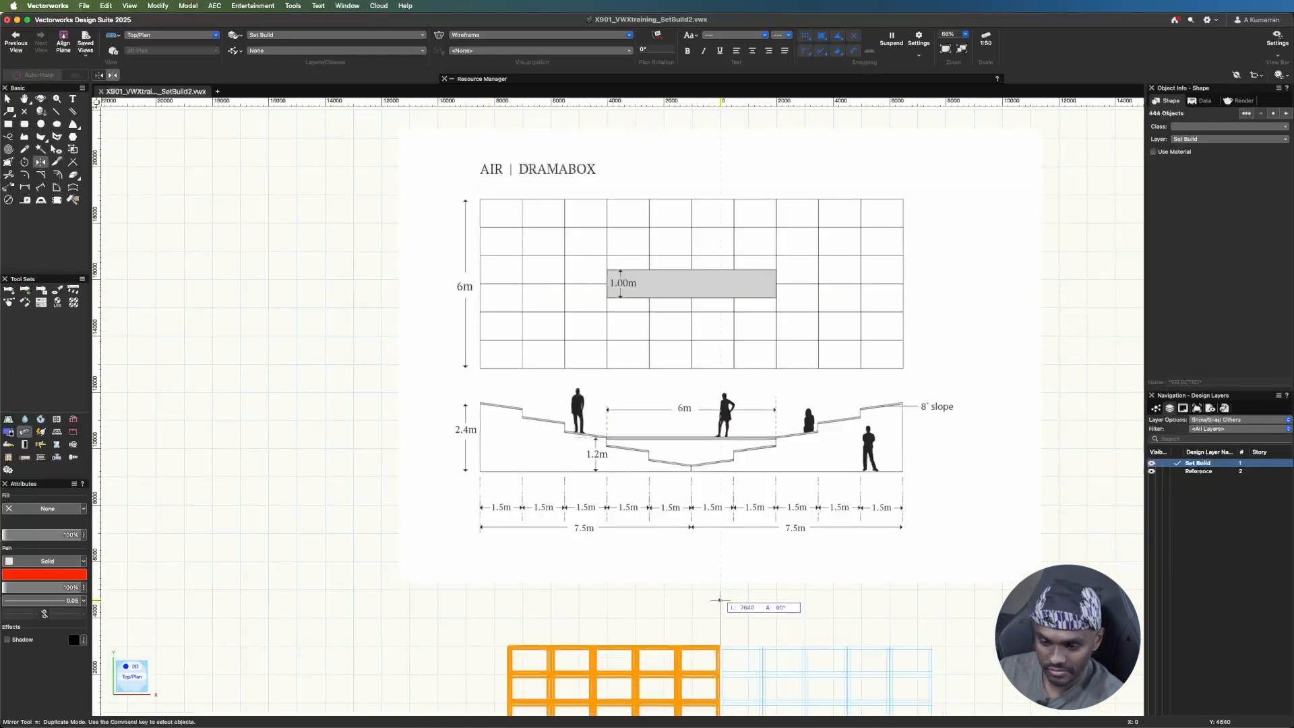
click(720, 599)
scroll(760, 179, down, 3)
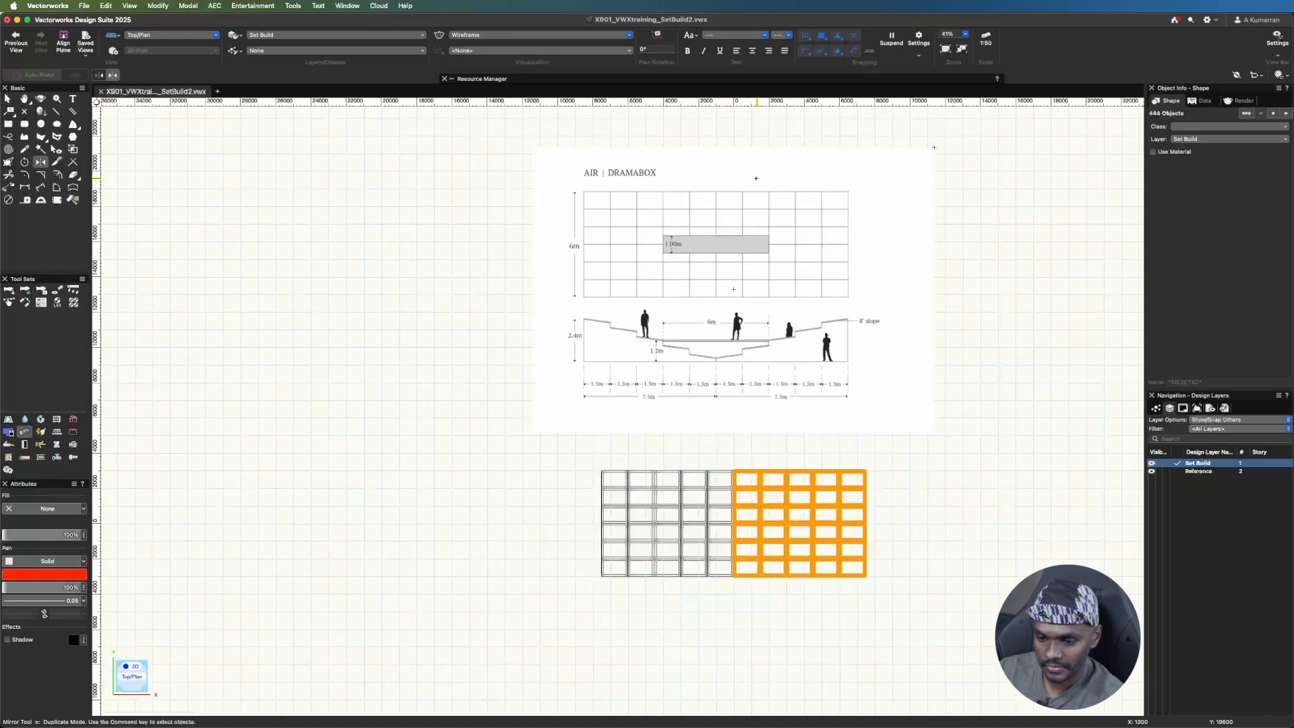
key(x)
- Examine the full mirrored set in Left Isometric and from a slightly orbited view
click(163, 37)
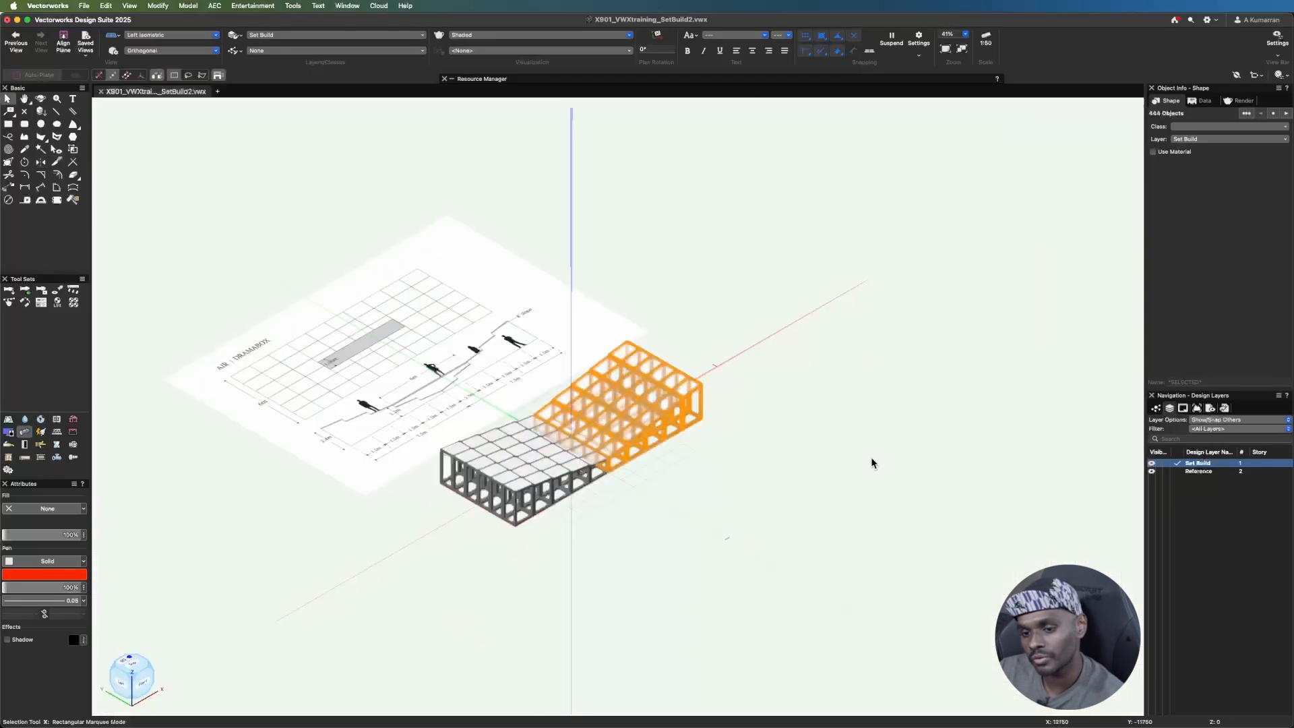
click(680, 547)
scroll(534, 471, up, 2)
ctrl+middle_drag(533, 471, 526, 473)
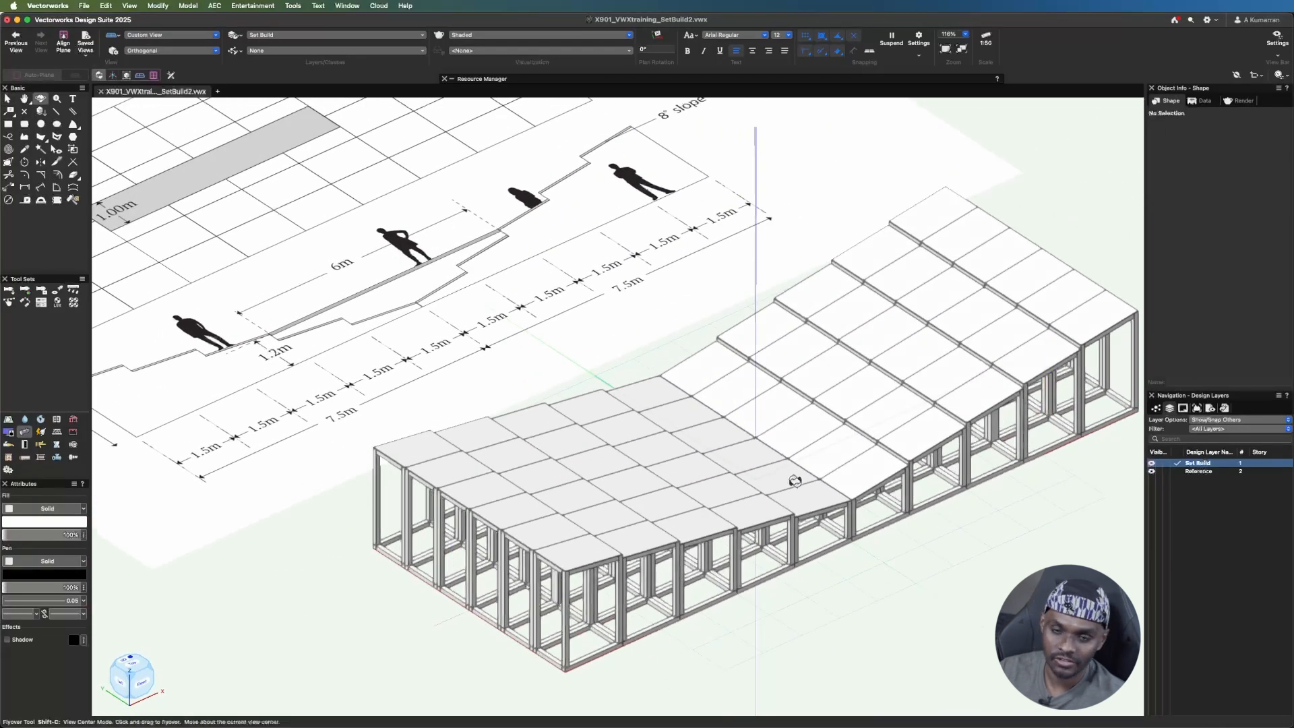
- Draw a rectangle on the layer plane beside the near end of the set and size it to 3 x 6000 mm
key(x)
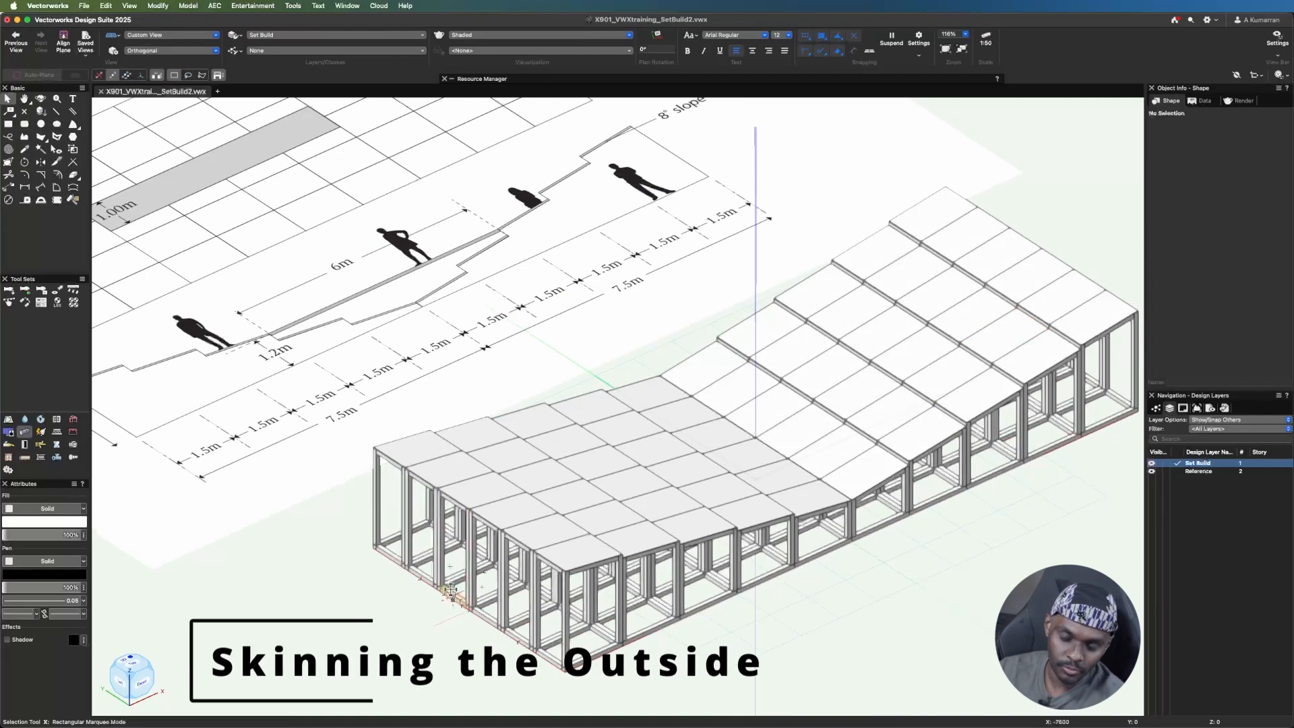
scroll(615, 361, down, 2)
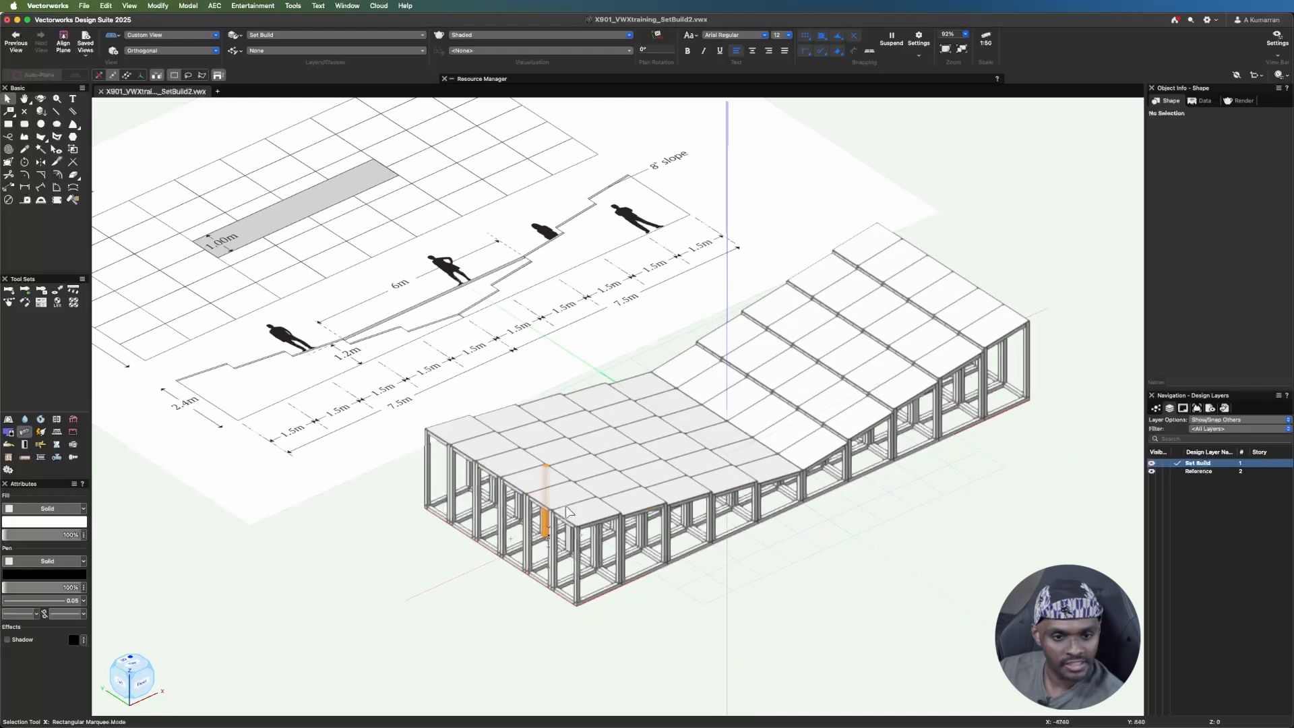
click(8, 125)
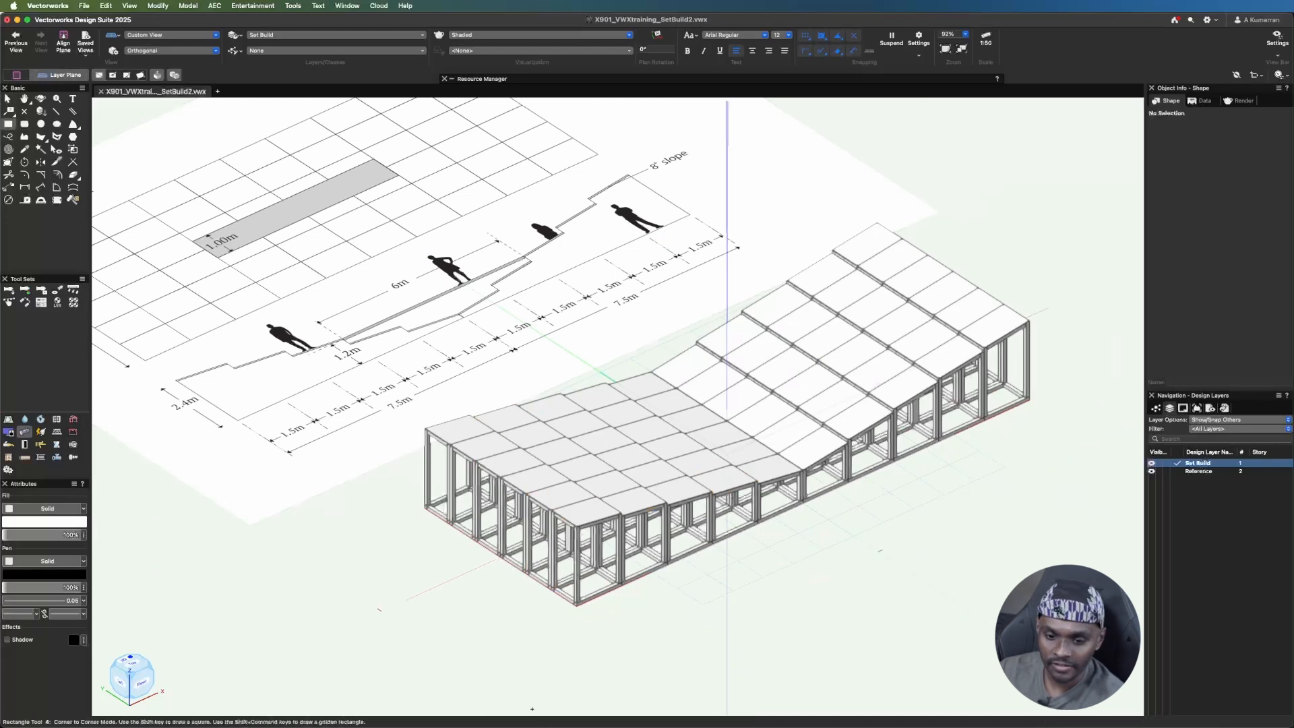
click(372, 542)
click(542, 634)
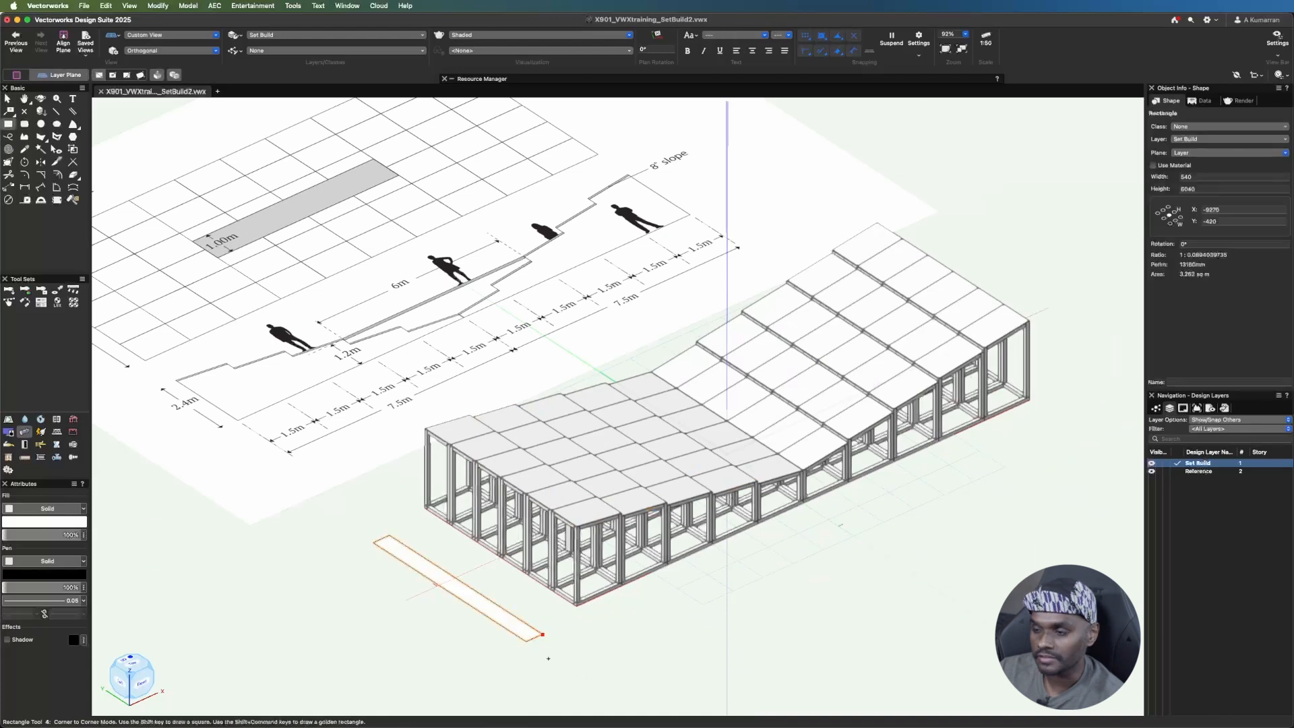
double_click(1173, 189)
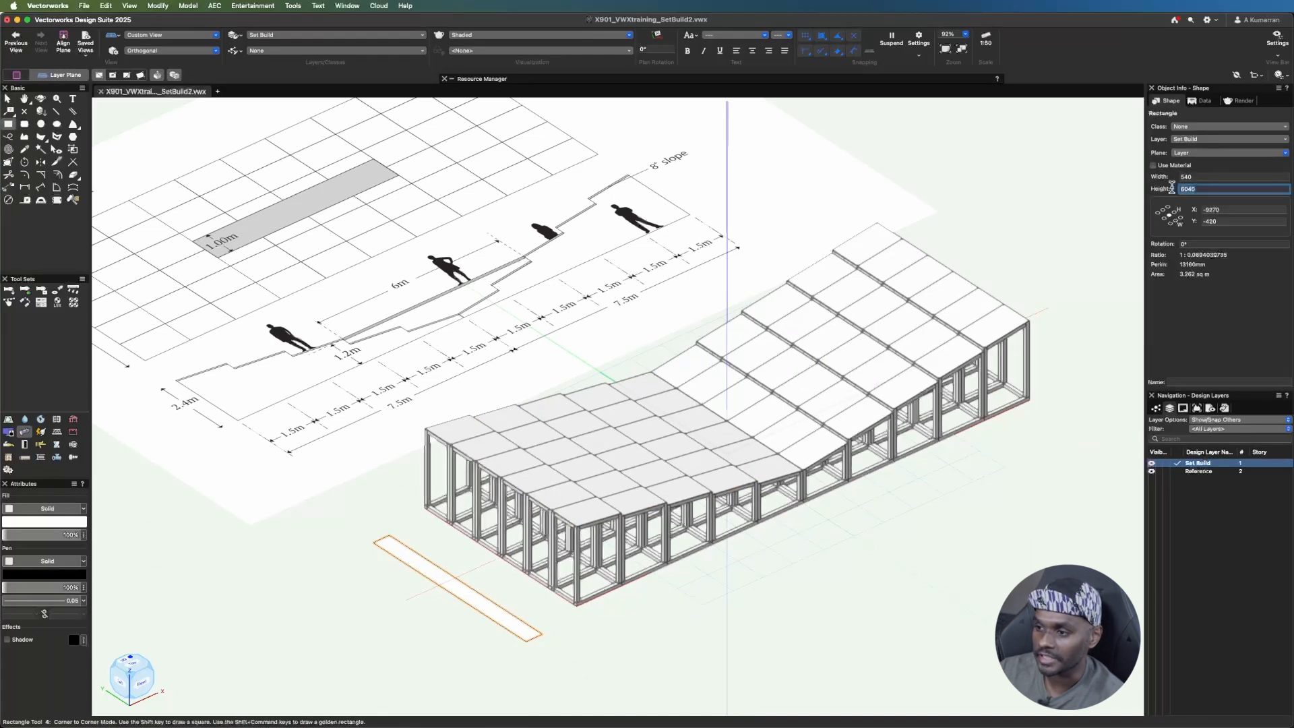
text(60)
text(00)
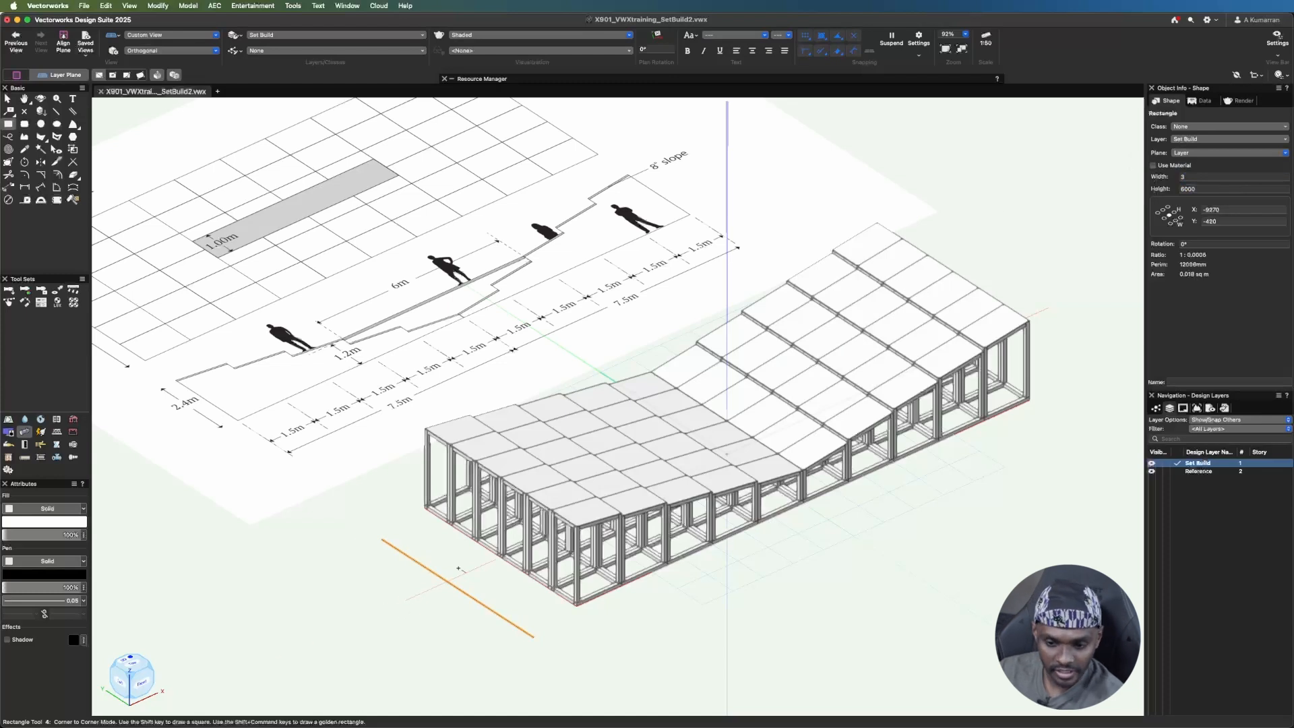
- Extrude the 3 x 6000 mm rectangle 2400 mm into an end panel
key(super+e)
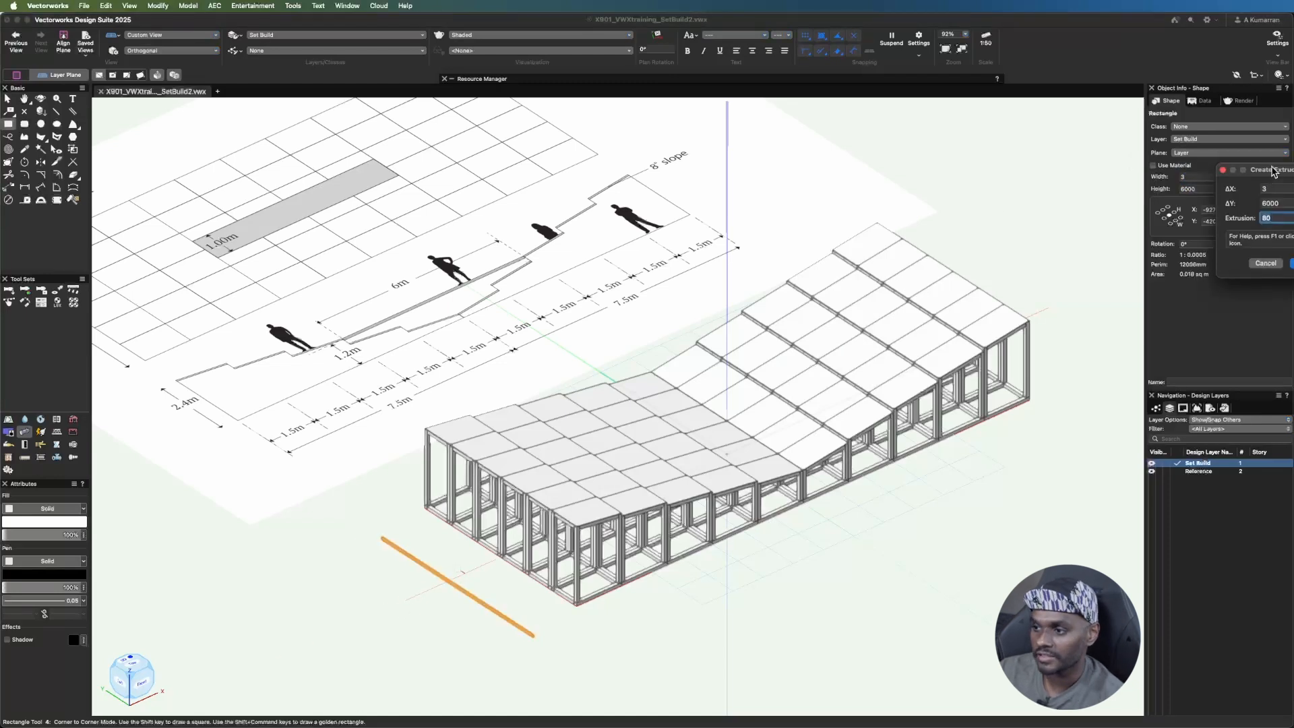
drag(1274, 172, 905, 135)
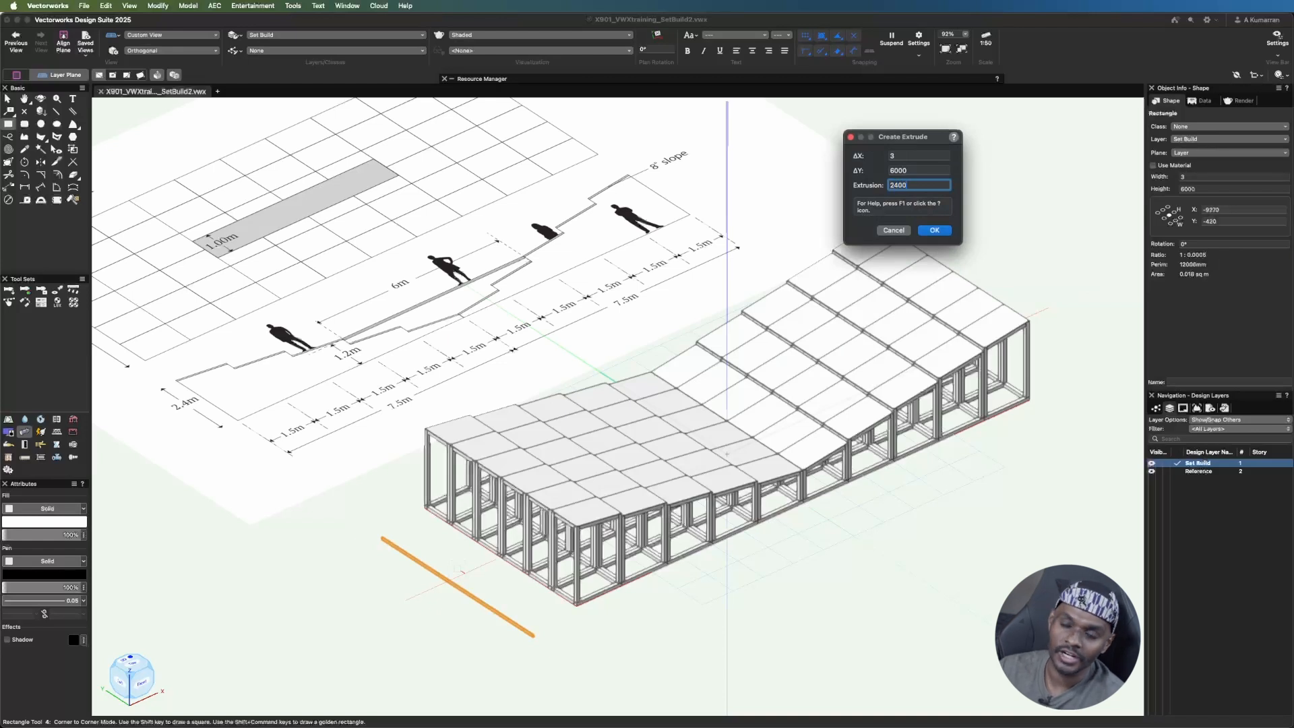
click(935, 230)
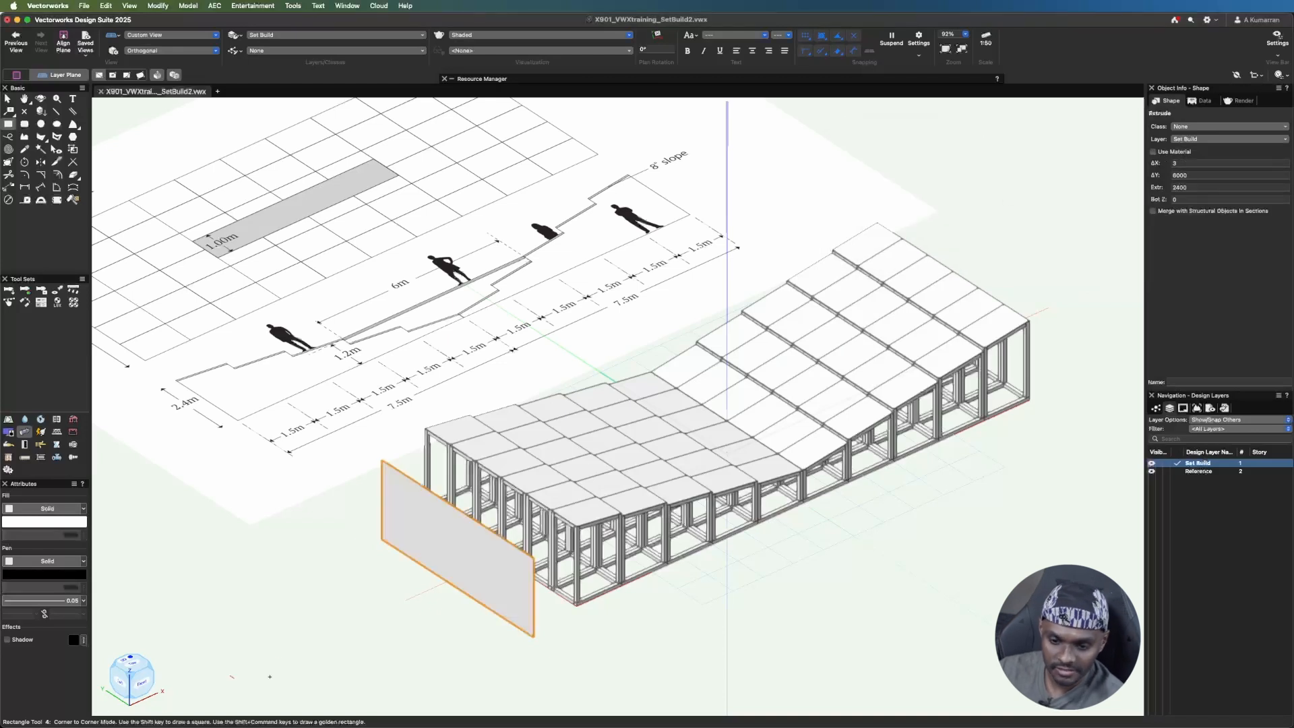
- Move the end panel by its lower corner onto the frame's base corner so it covers the near end
scroll(497, 594, up, 5)
key(x)
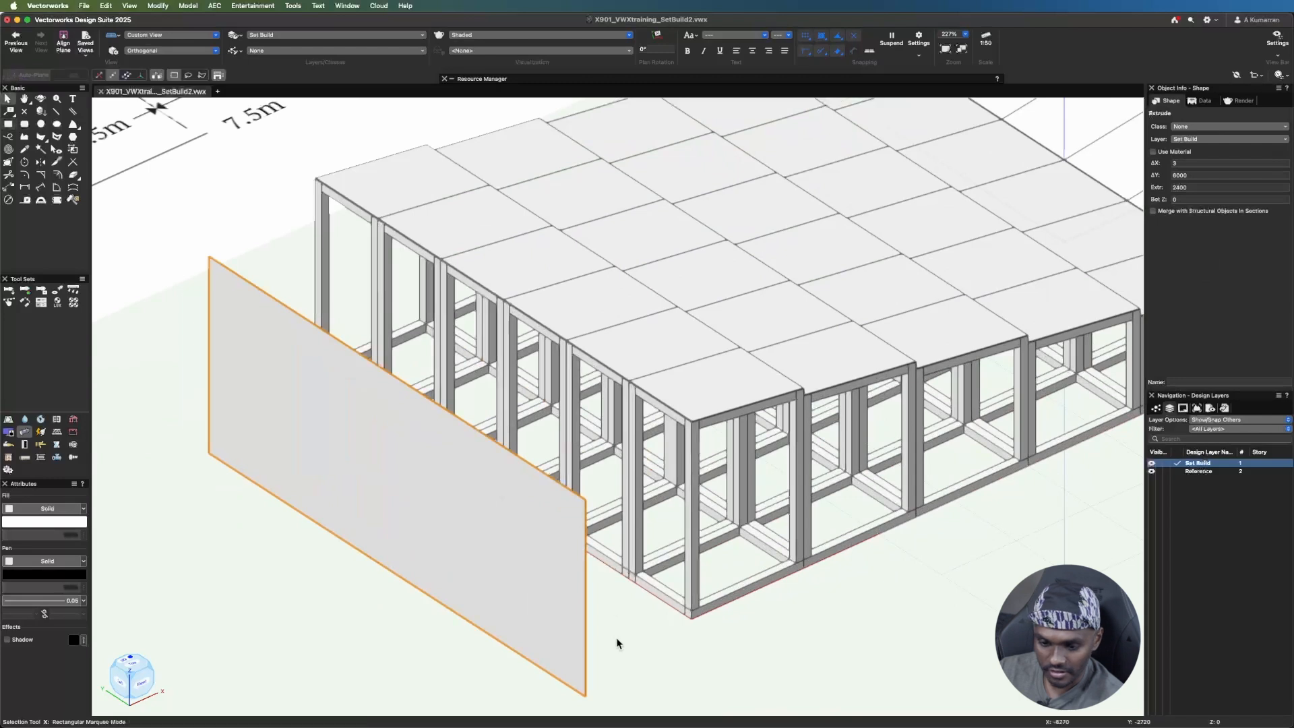
scroll(616, 642, up, 15)
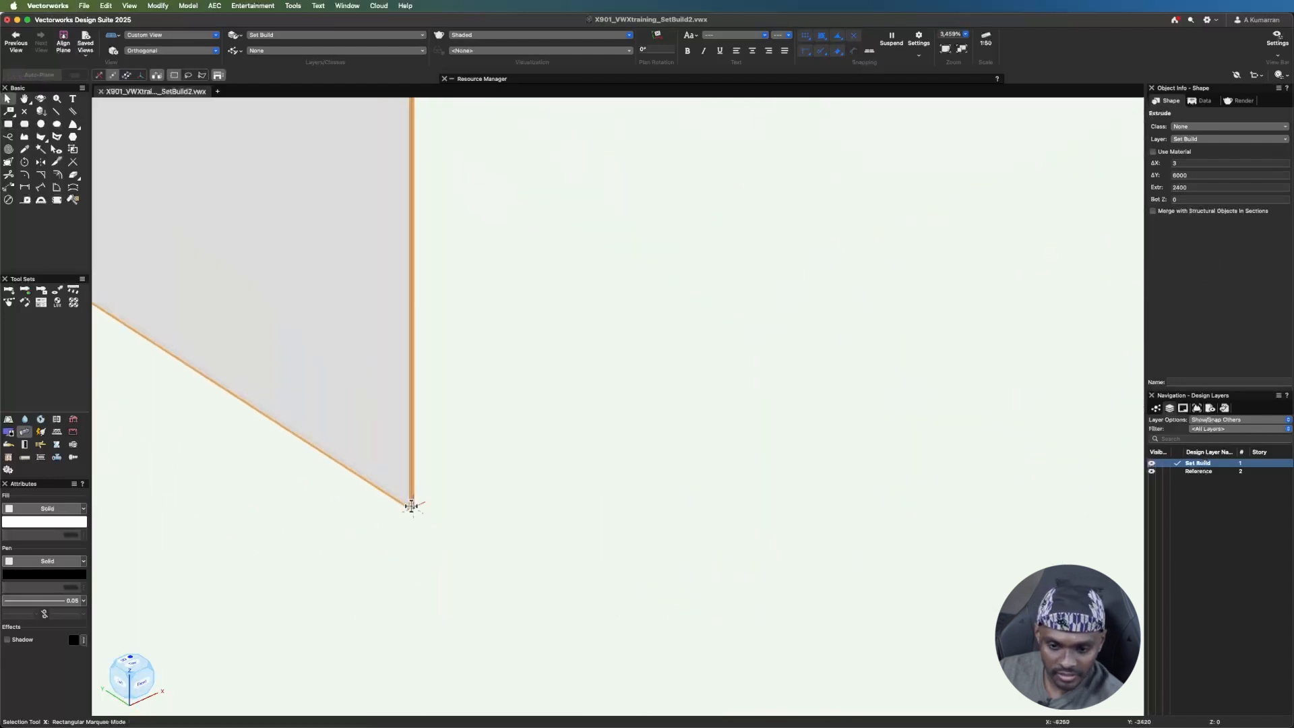
scroll(462, 454, down, 12)
drag(414, 505, 591, 367)
scroll(592, 543, down, 5)
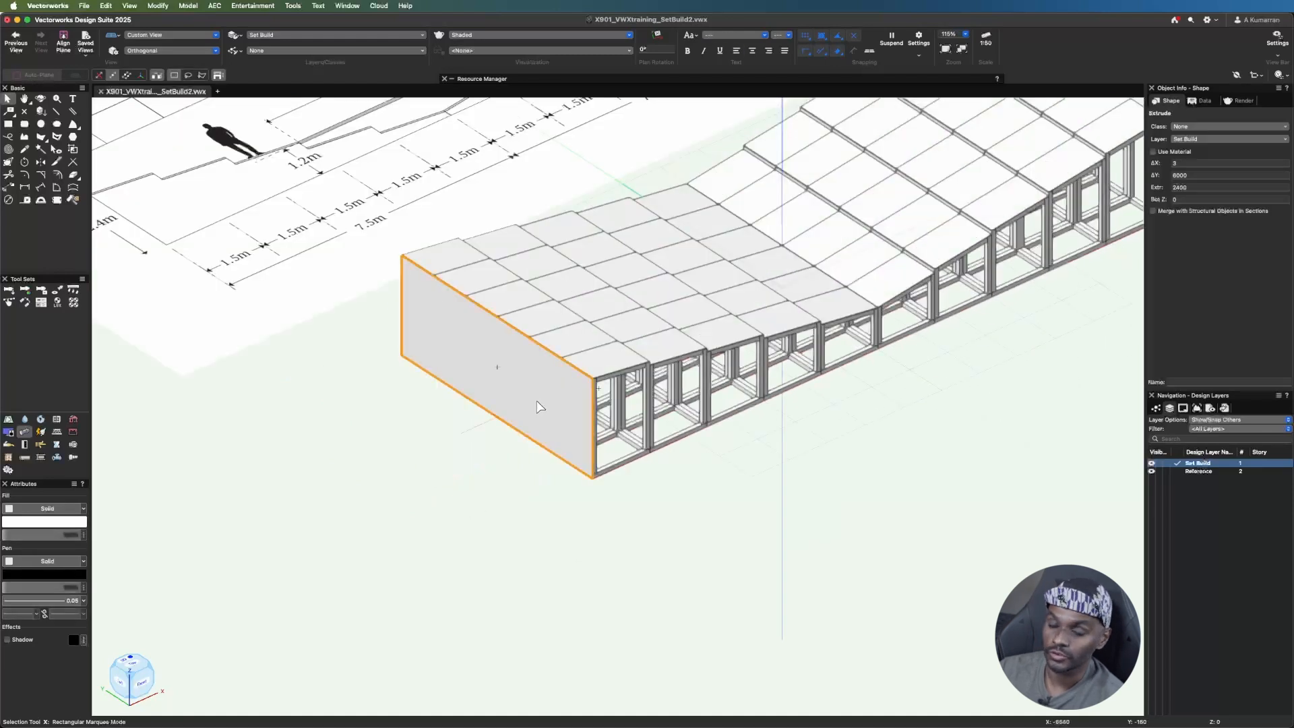
- Assign the end panel to the 01_OuterSkin class and clear the selection
click(1193, 128)
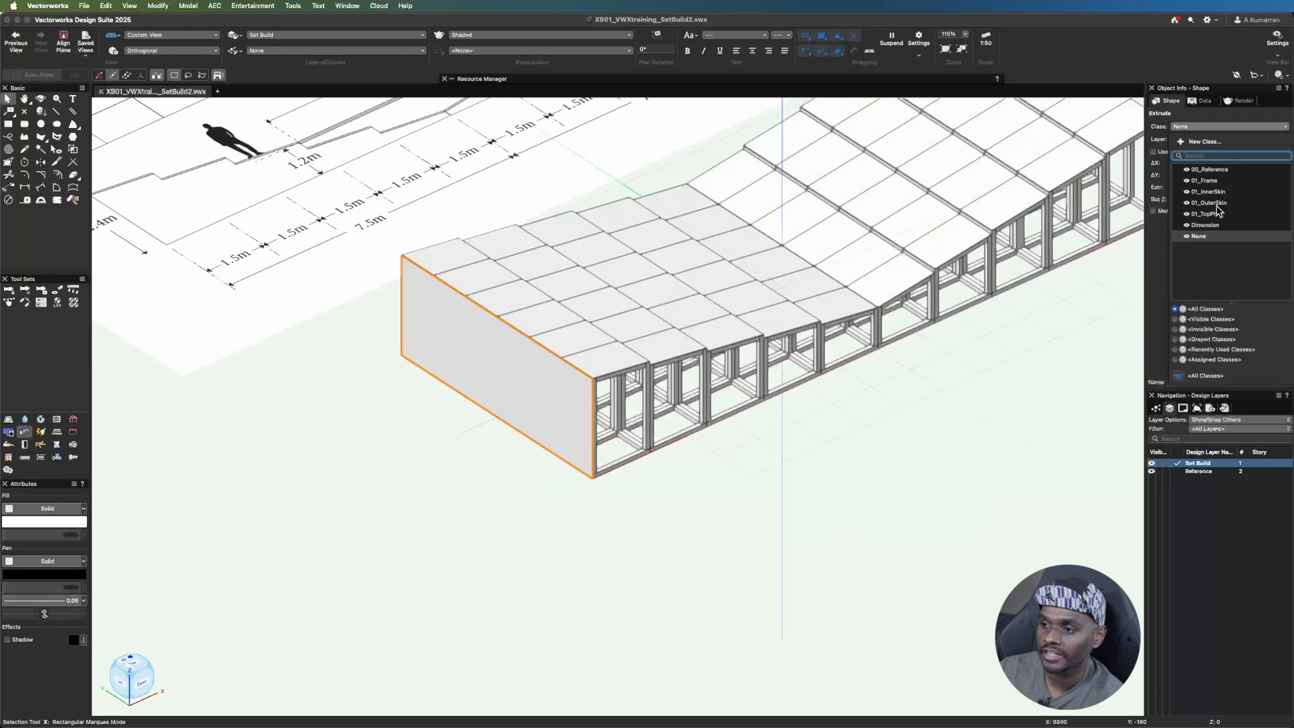
click(1208, 203)
click(716, 512)
scroll(402, 548, down, 5)
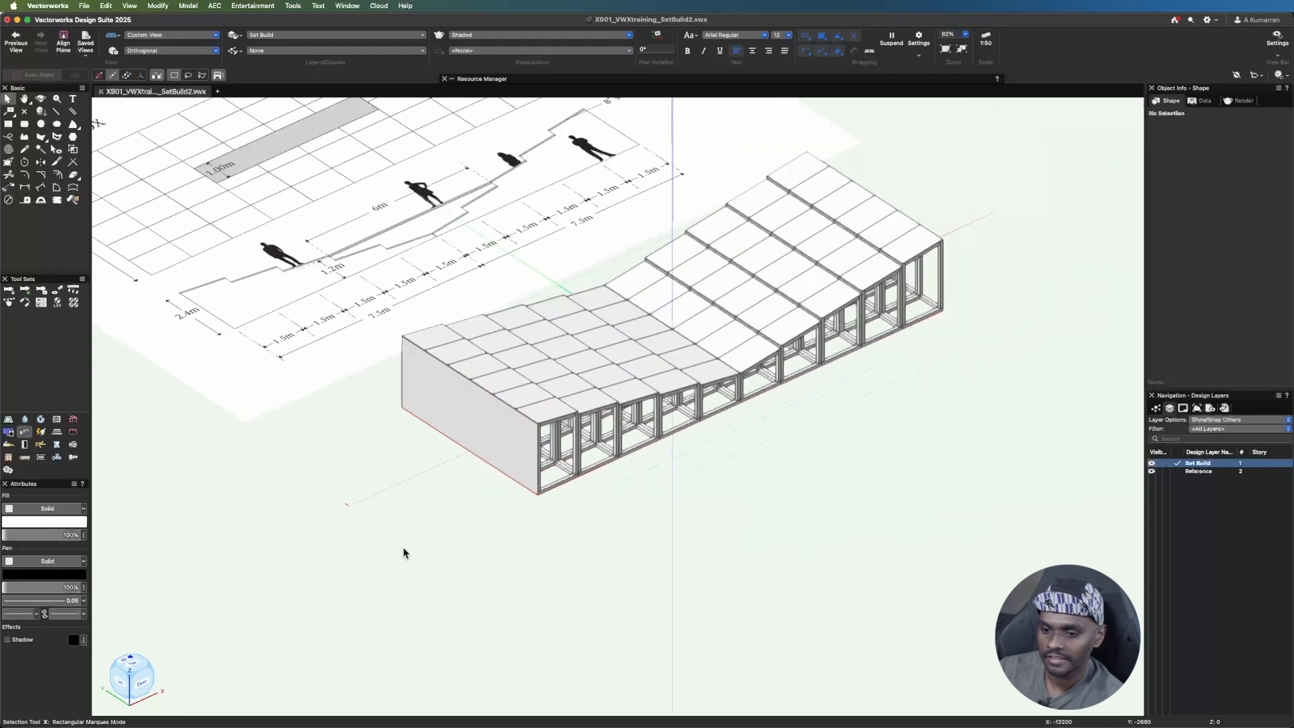
- Draw a second rectangle beside the first bay of the long side and size it to 1500 x 3 mm
scroll(464, 477, up, 1)
scroll(616, 560, up, 2)
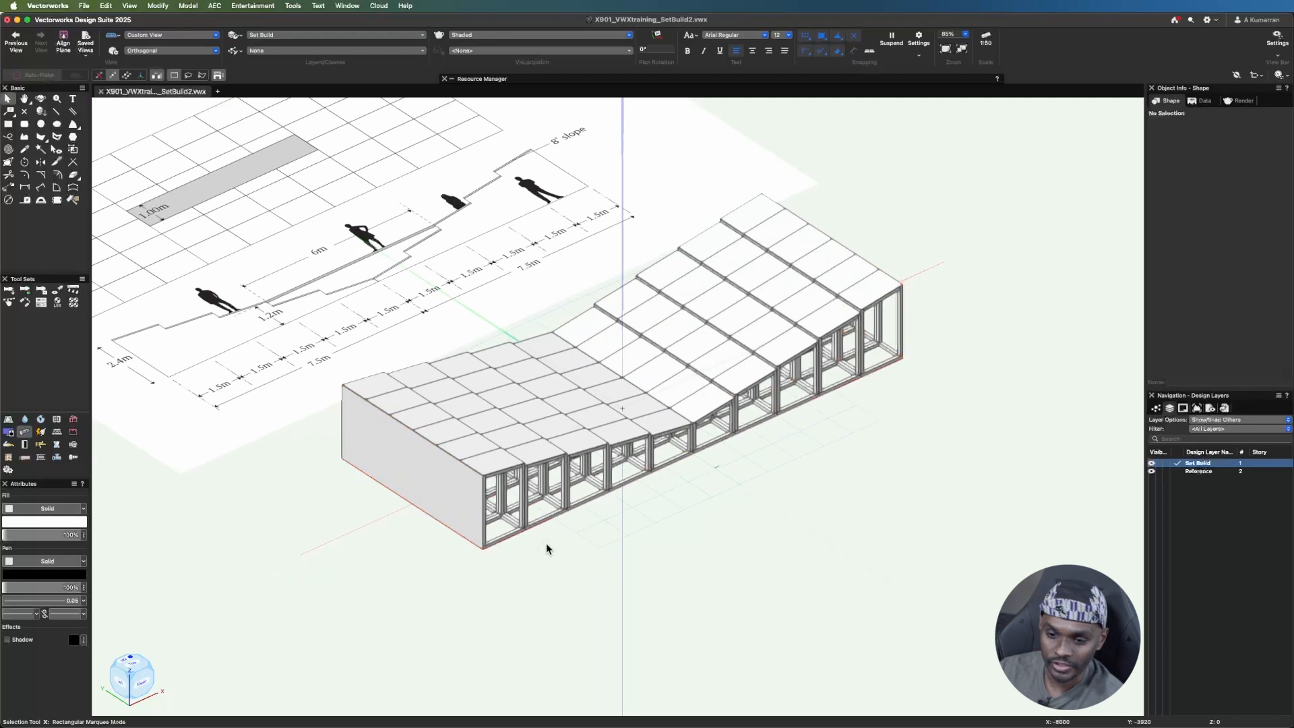
scroll(481, 571, up, 2)
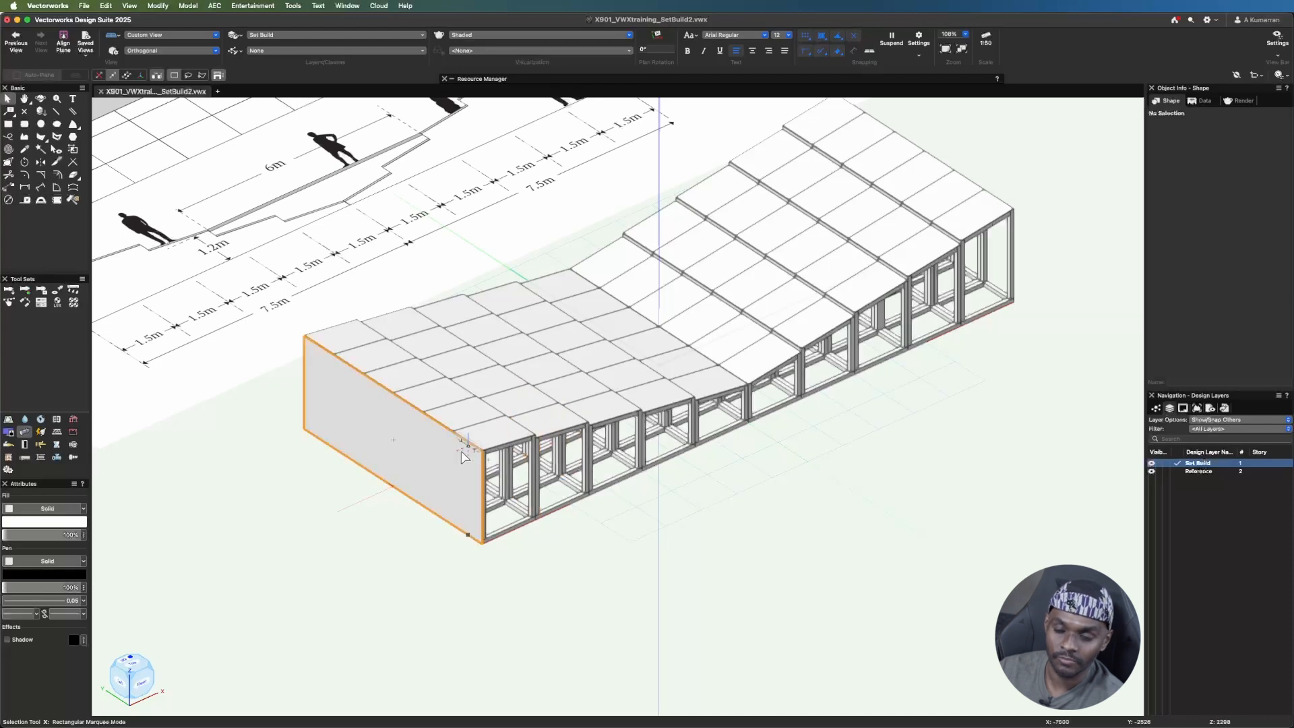
key(4)
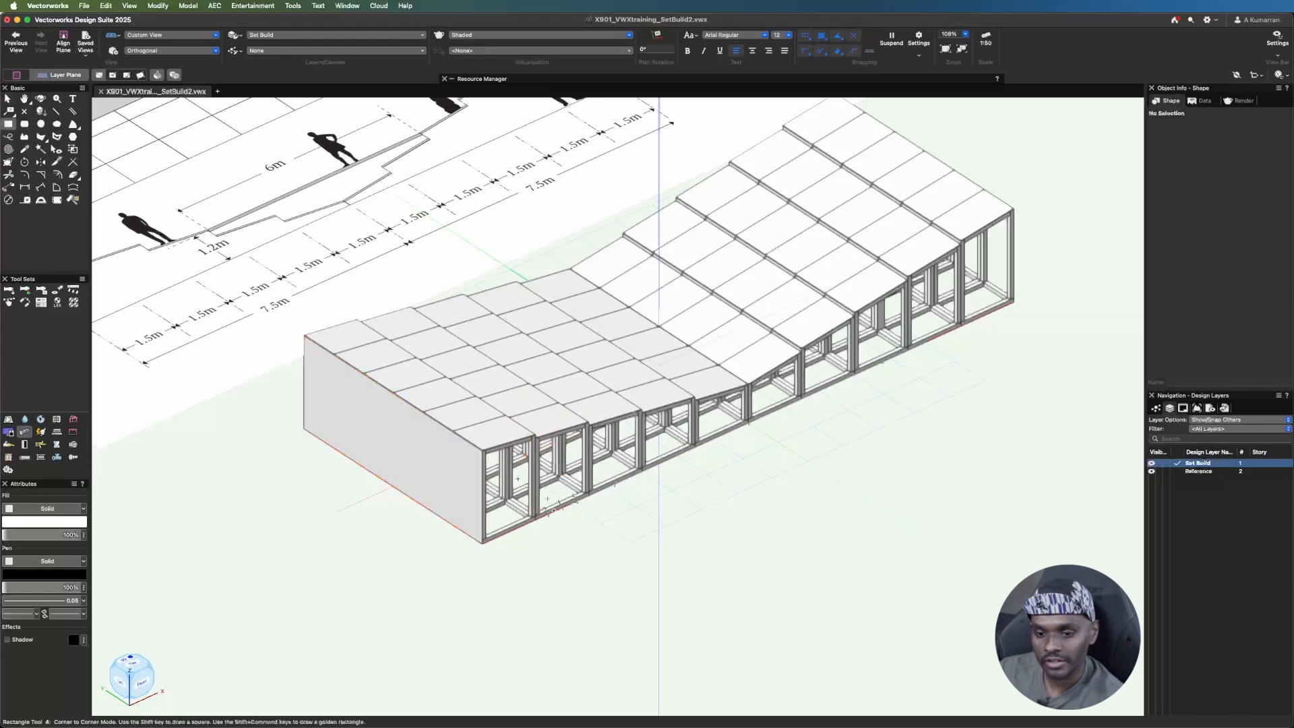
click(509, 556)
click(593, 533)
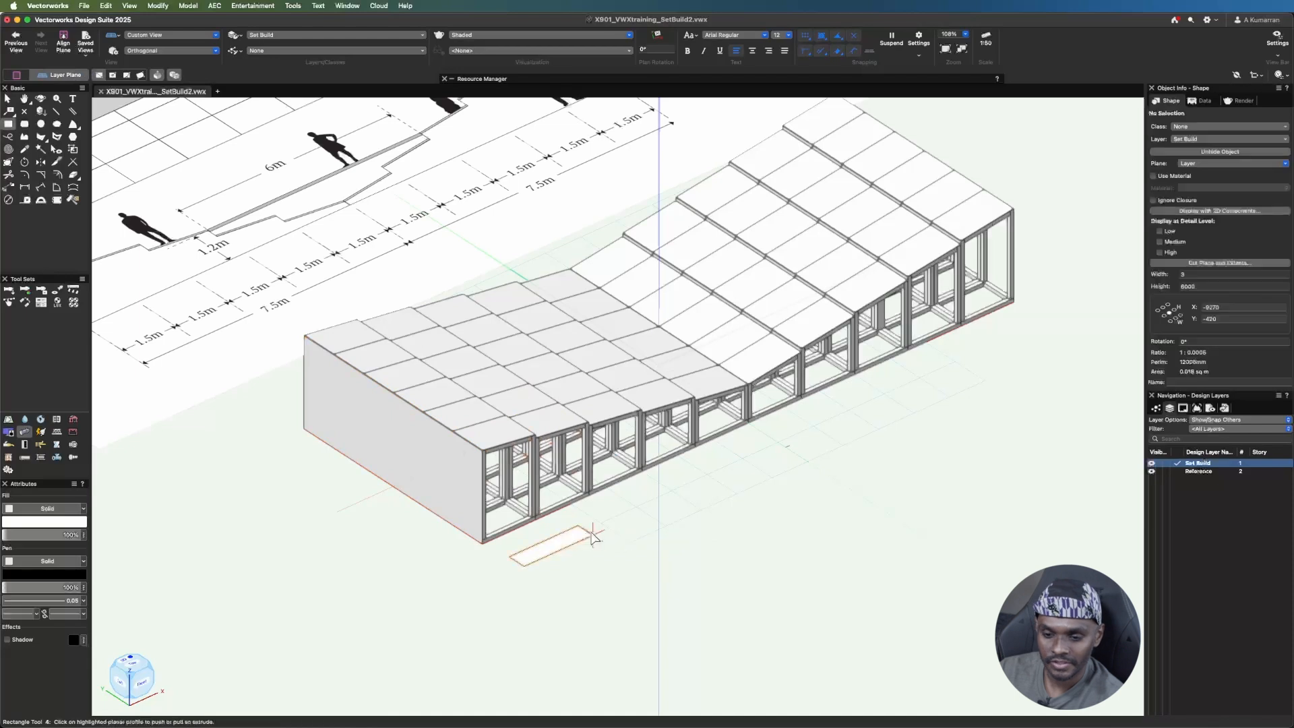
scroll(517, 558, up, 2)
scroll(516, 563, up, 5)
click(1209, 177)
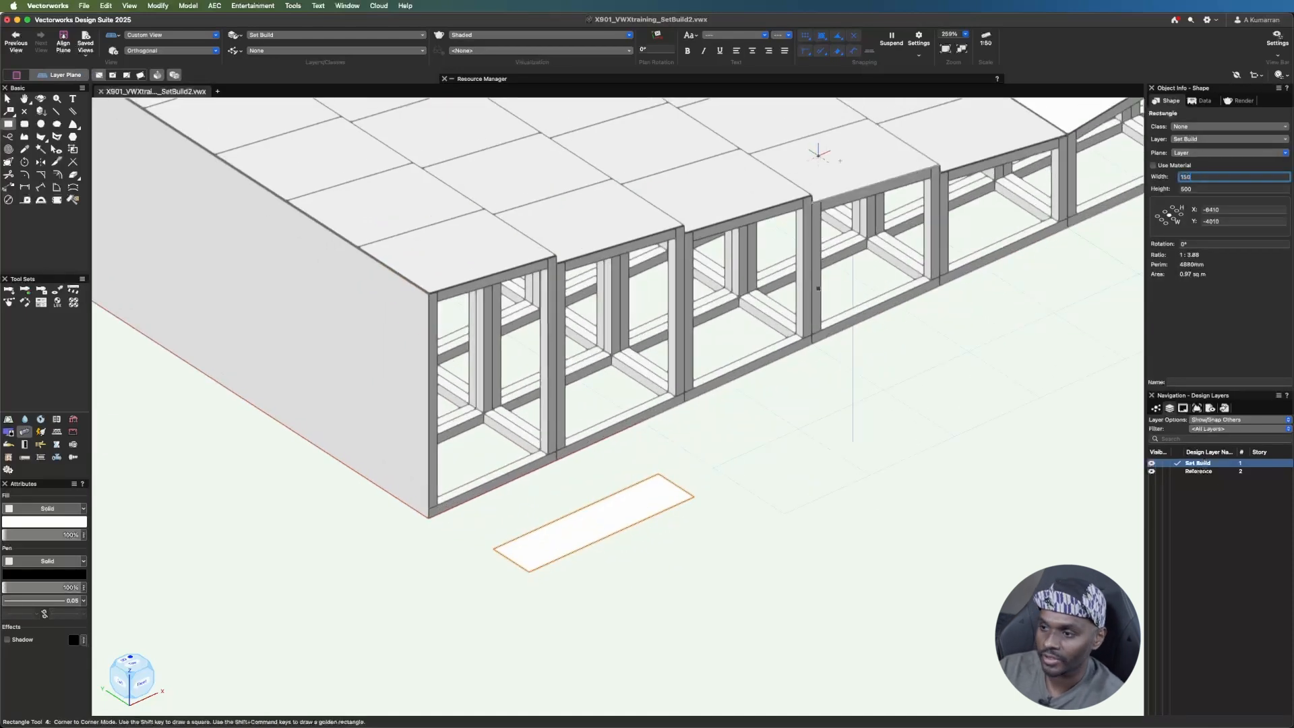
key(Tab)
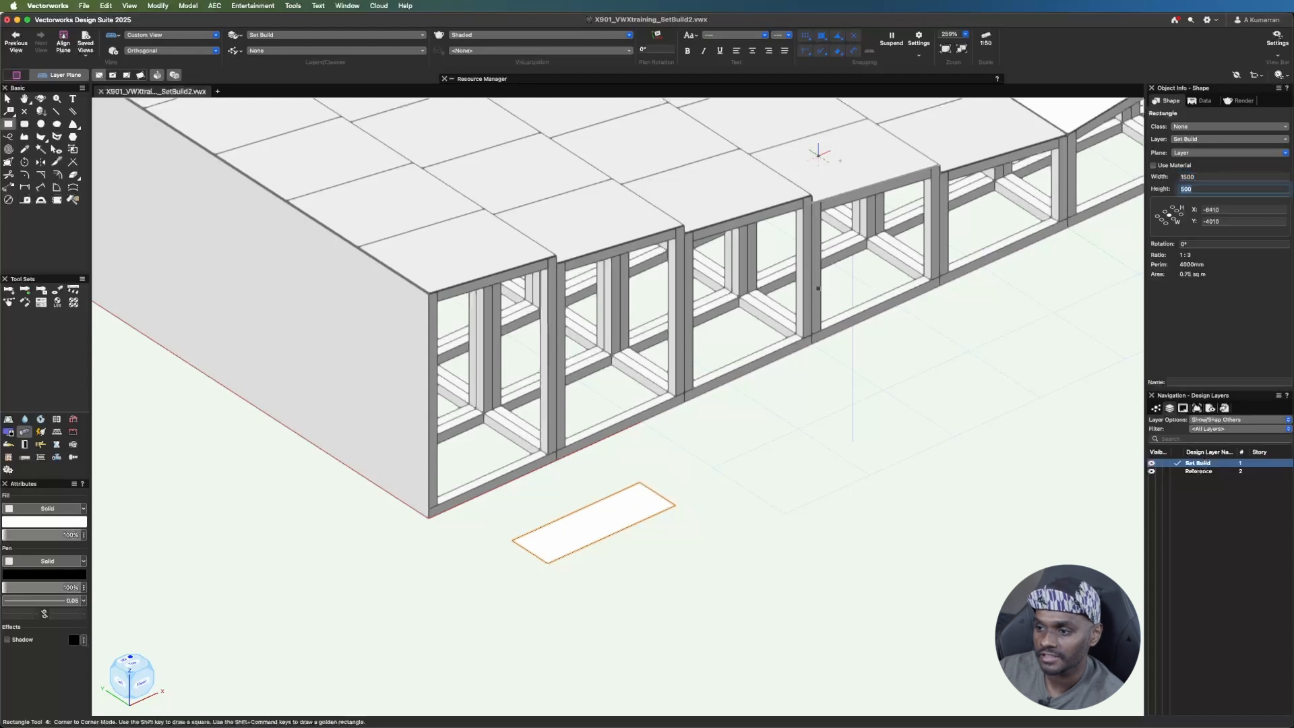
text(3)
key(Return)
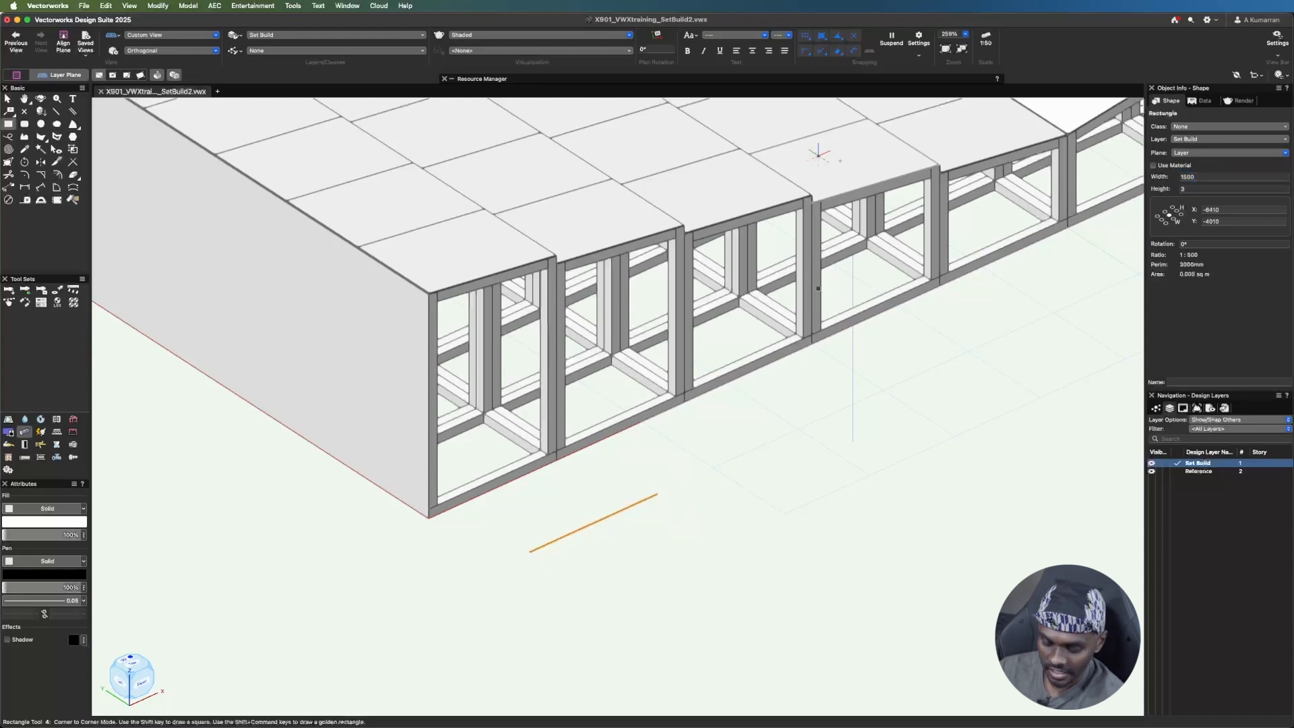
- Extrude the 1500 x 3 mm rectangle 2400 mm into a side panel
key(super+e)
drag(1284, 173, 1045, 187)
click(1062, 277)
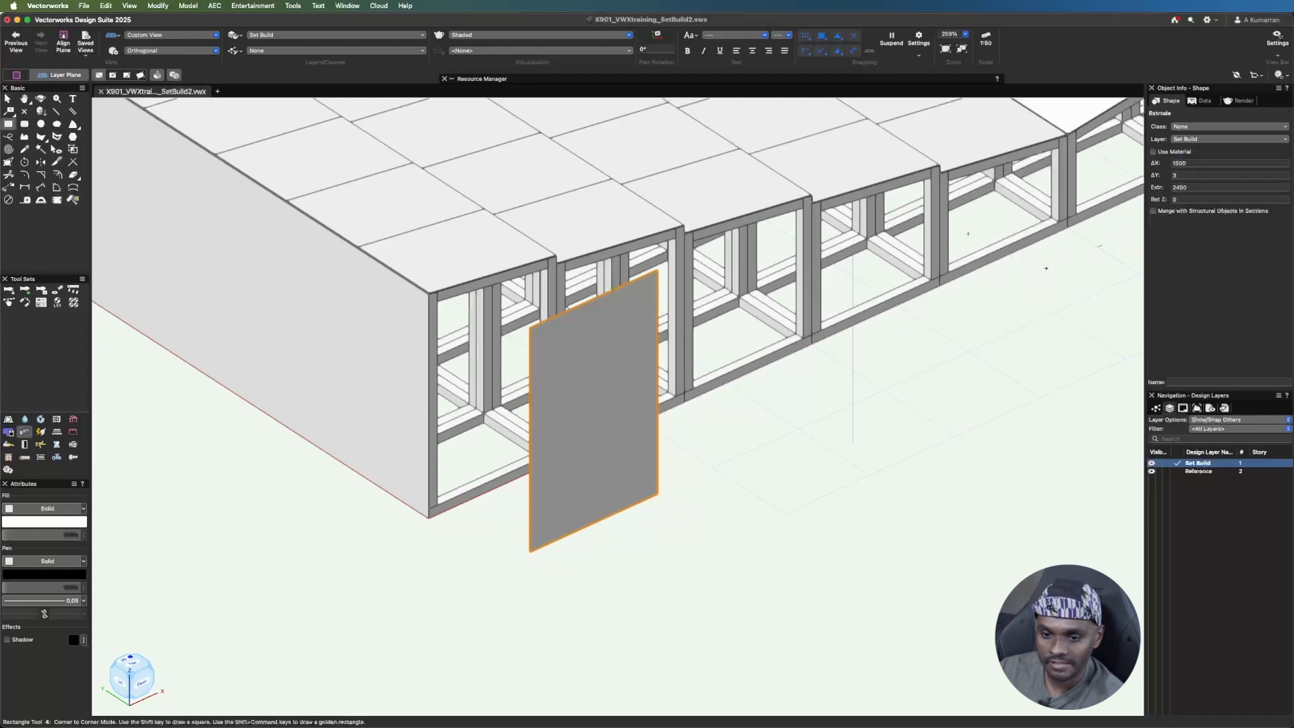
scroll(492, 418, up, 3)
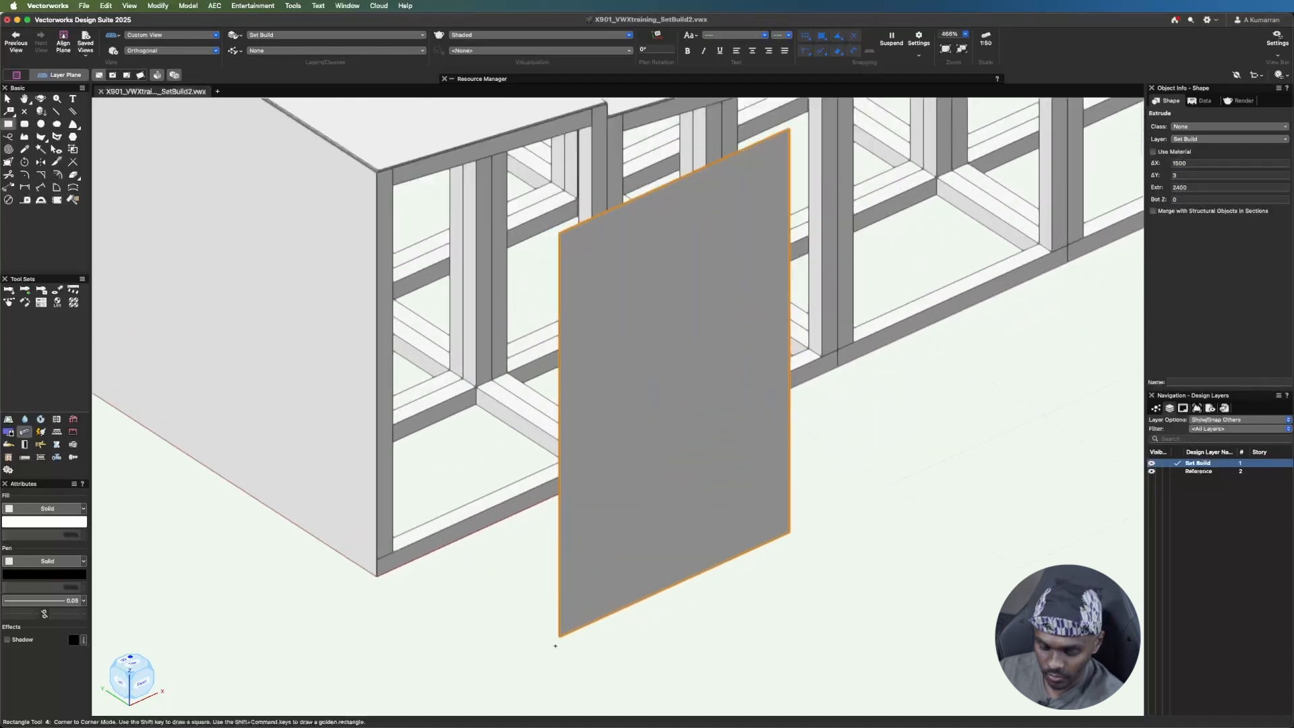
- Move the side panel by its lower corner to the frame's base corner beside the end panel, covering the first bay
key(x)
scroll(563, 641, up, 5)
drag(681, 508, 186, 341)
scroll(745, 520, down, 3)
click(245, 480)
scroll(236, 499, down, 6)
click(183, 175)
scroll(191, 179, up, 6)
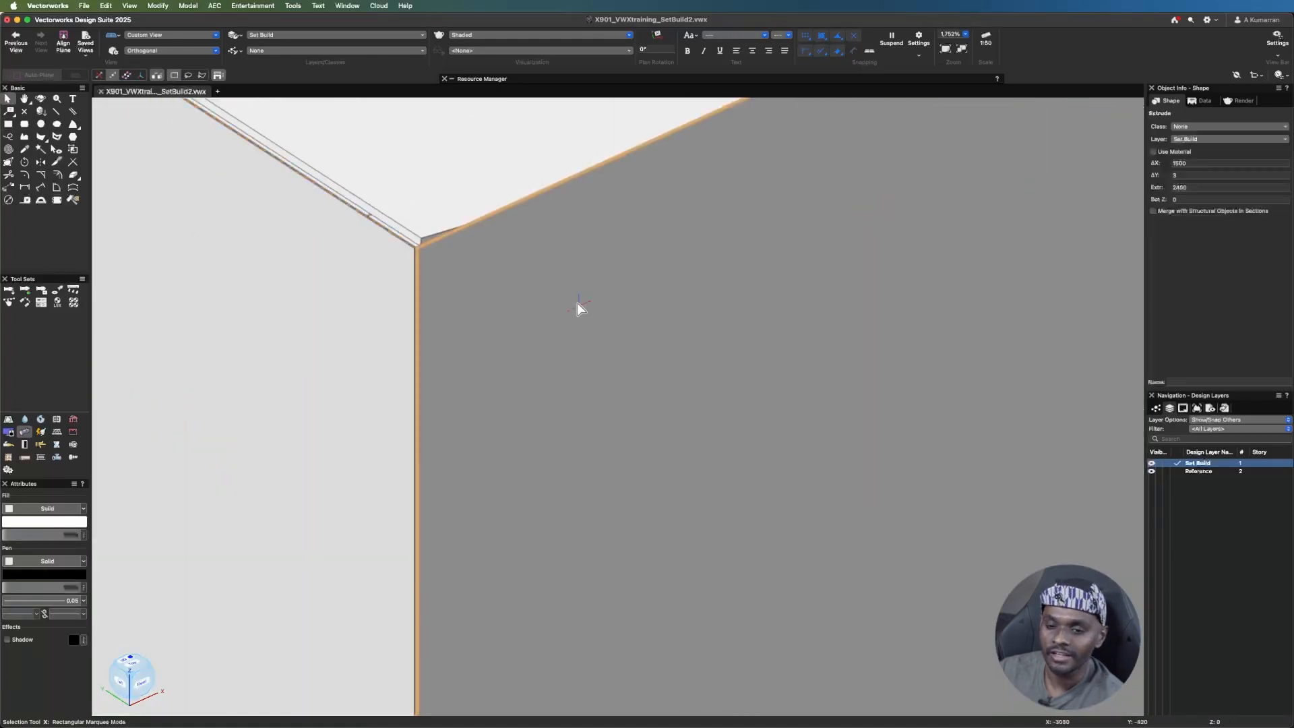
scroll(463, 297, down, 5)
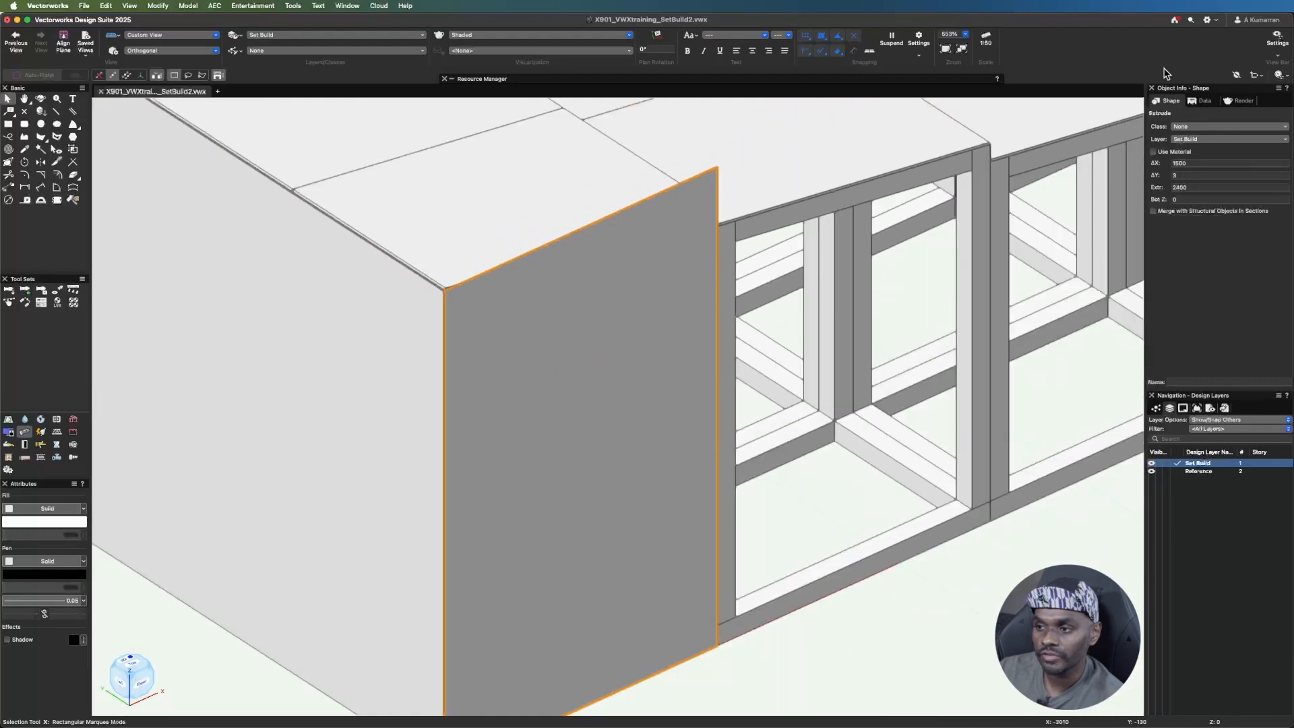
- Assign the side panel to the 01_OuterSkin class and convert it to a mesh
click(1203, 128)
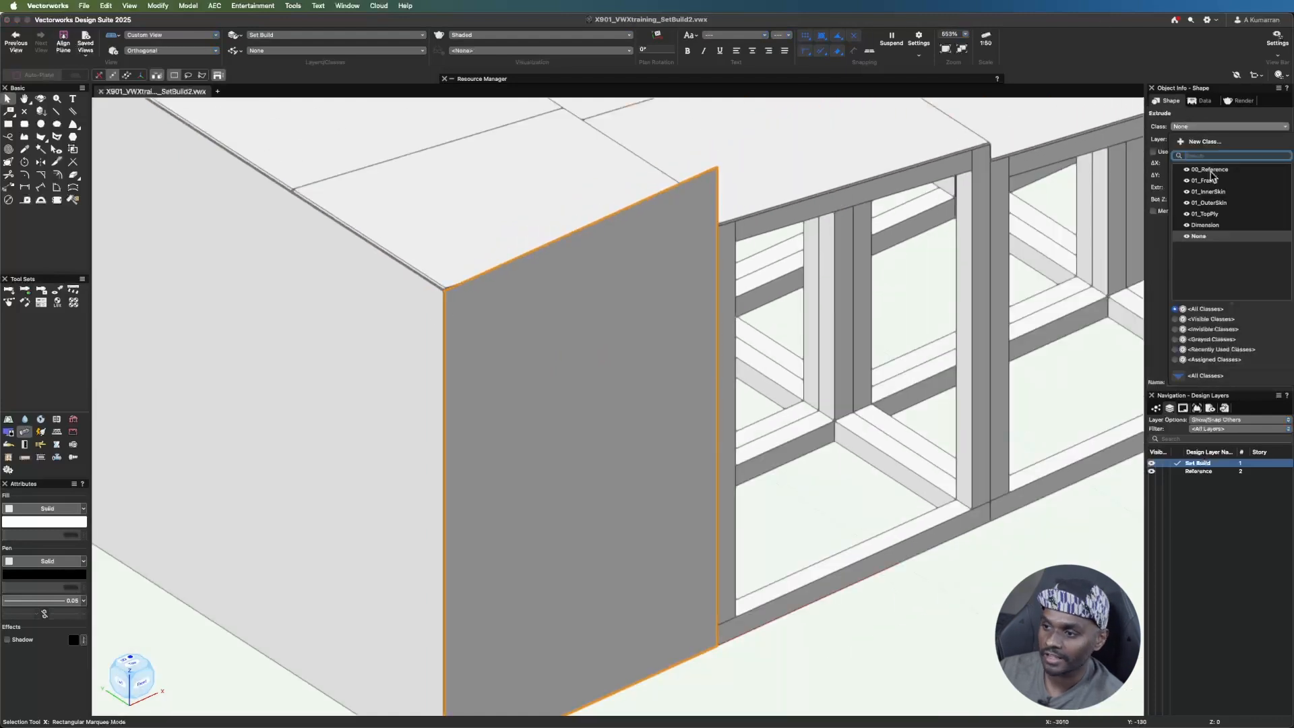
click(1209, 203)
click(152, 5)
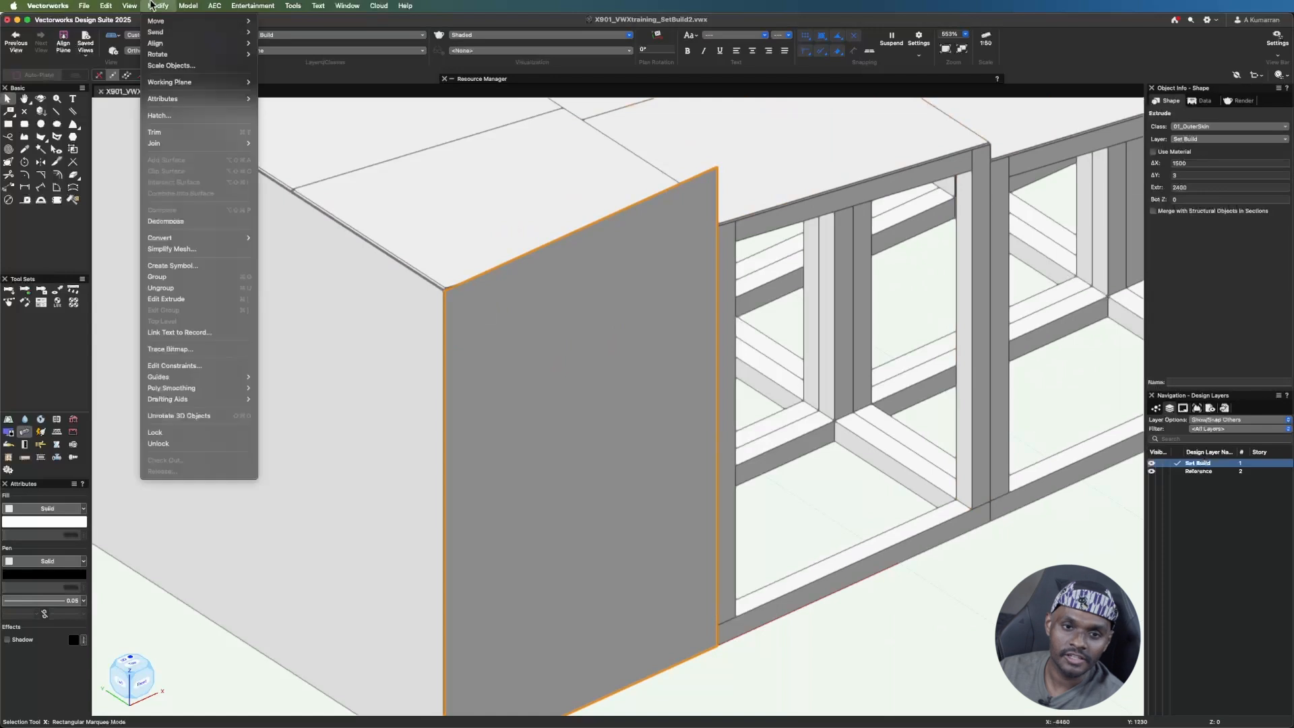
mouse_move(206, 236)
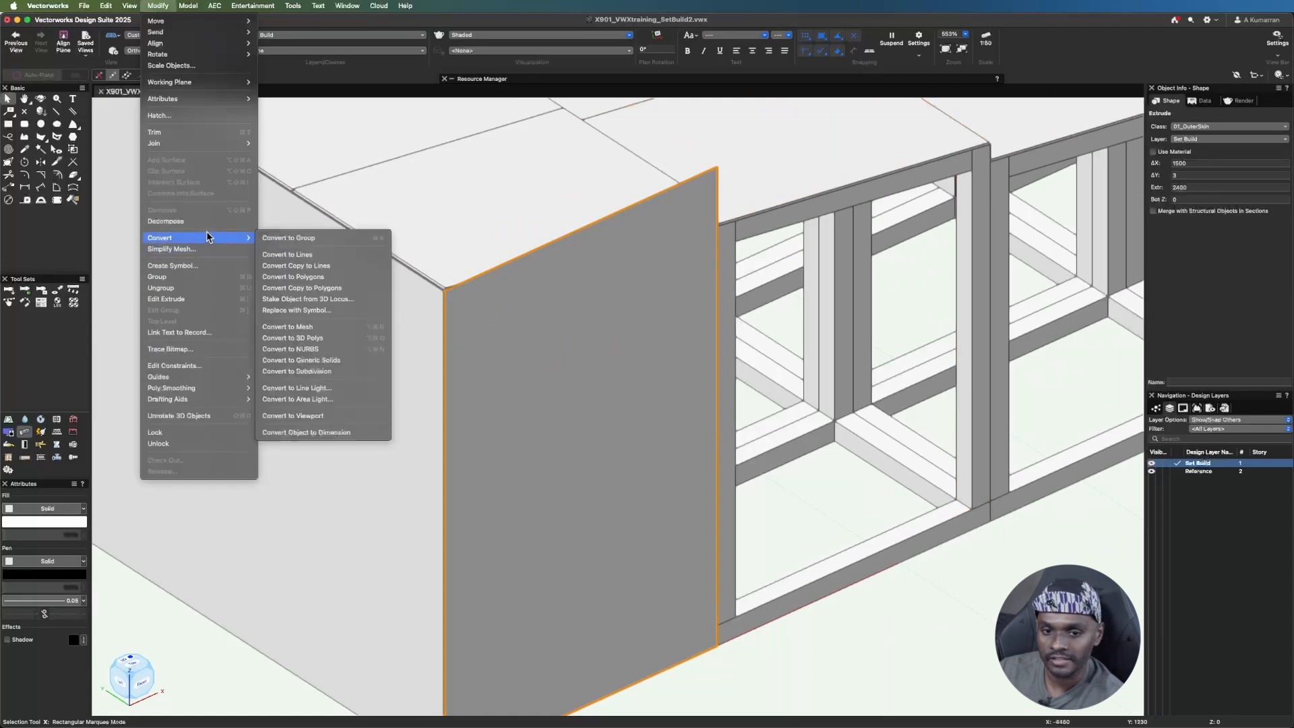
click(311, 327)
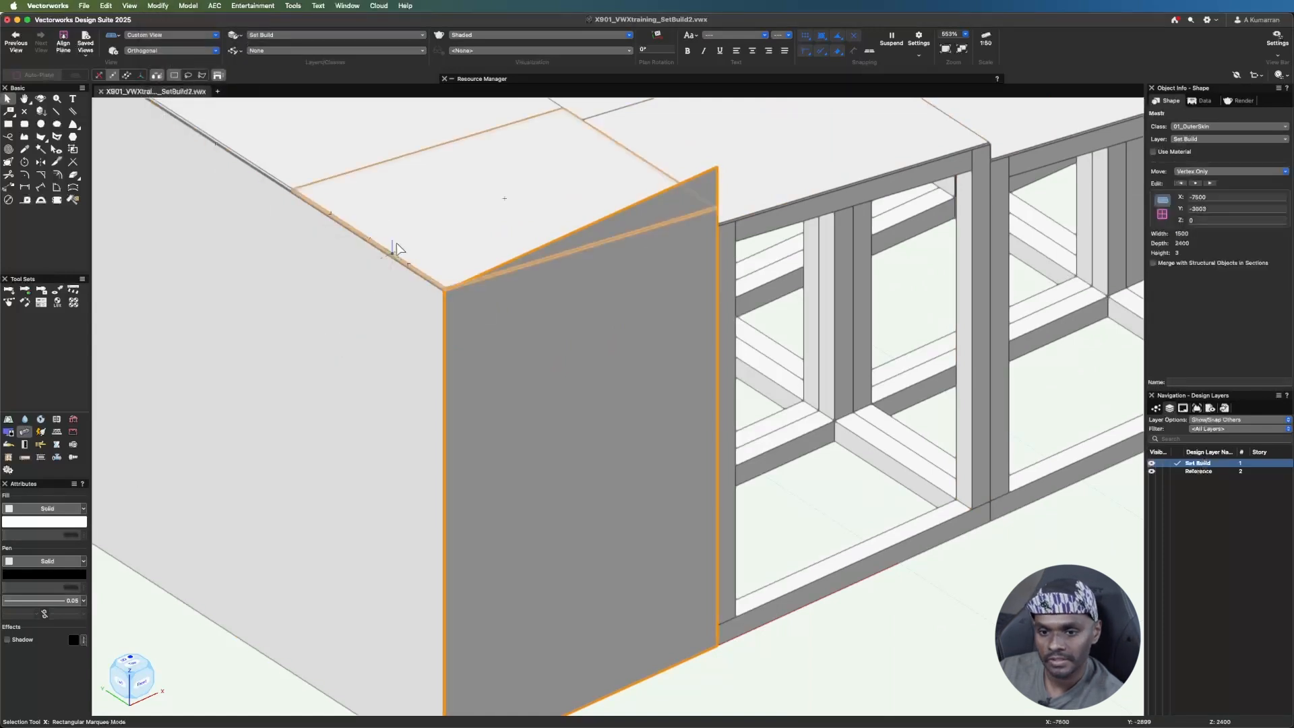
- Lower the side mesh's upper vertex at X -6000, Y -3003 by 215 mm to Z 2185
scroll(480, 316, up, 5)
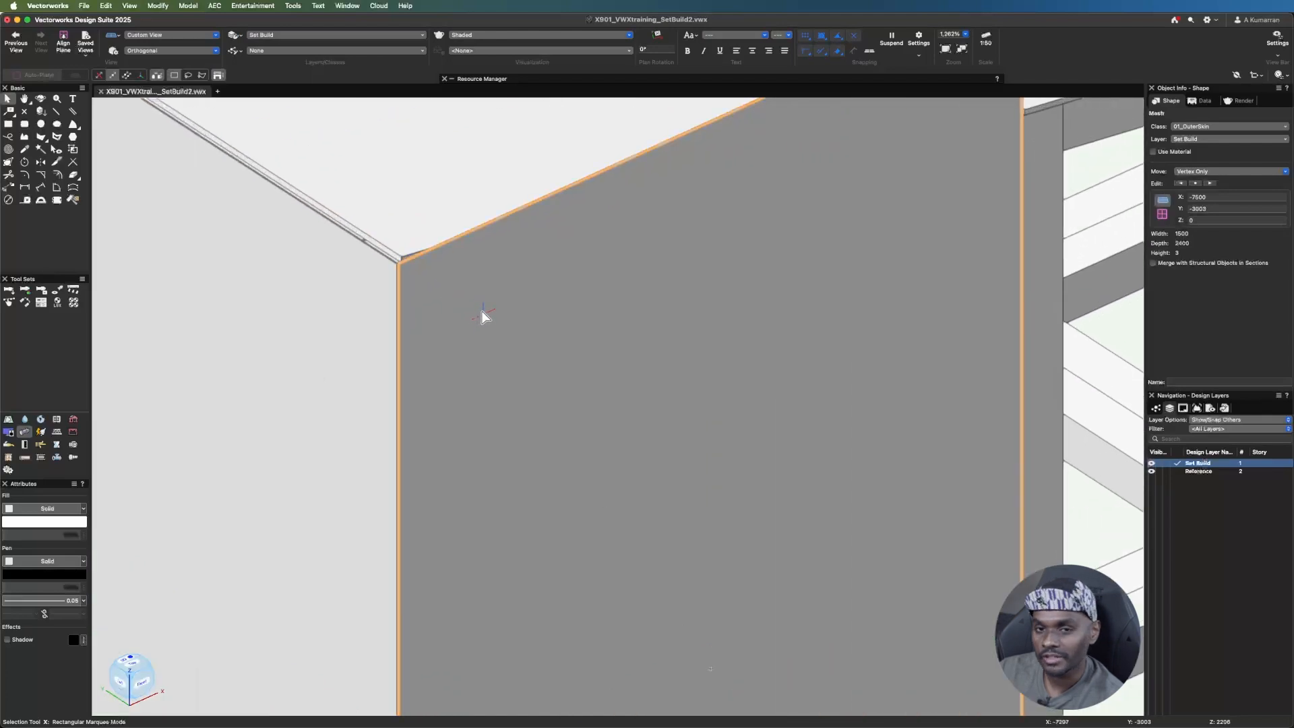
scroll(440, 246, up, 8)
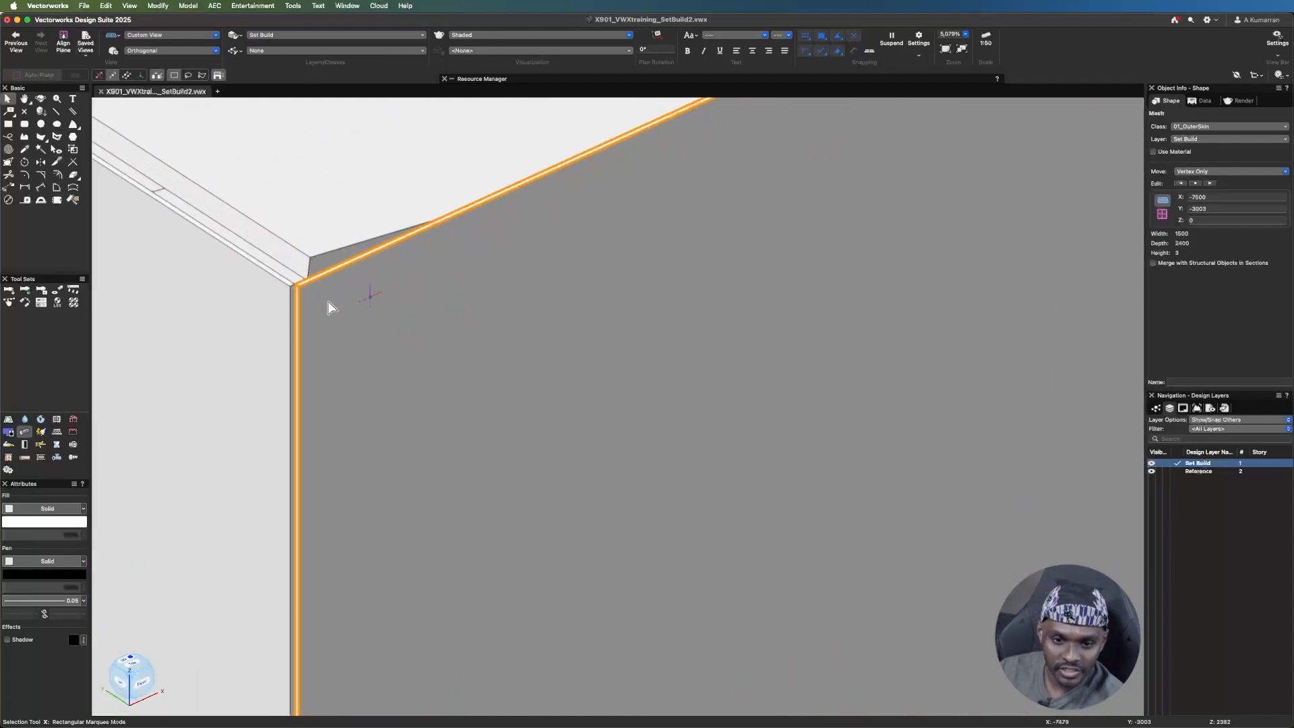
scroll(800, 143, up, 1)
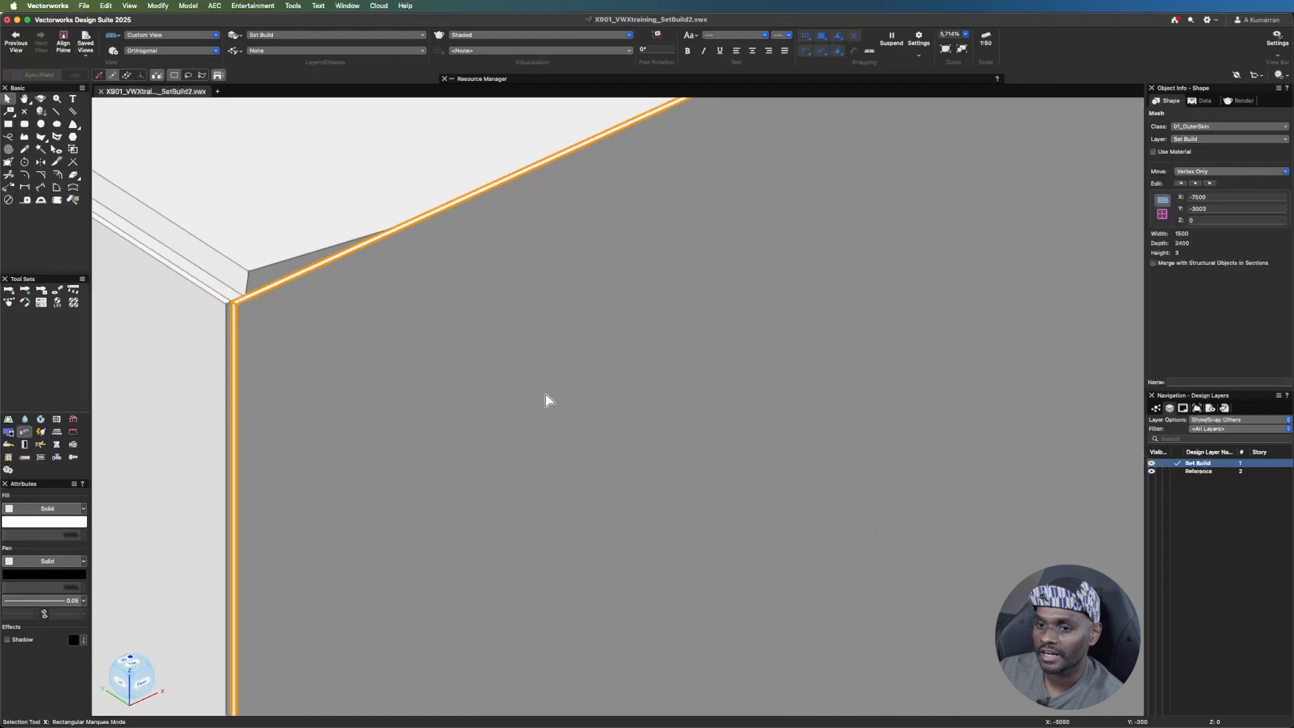
scroll(442, 418, down, 12)
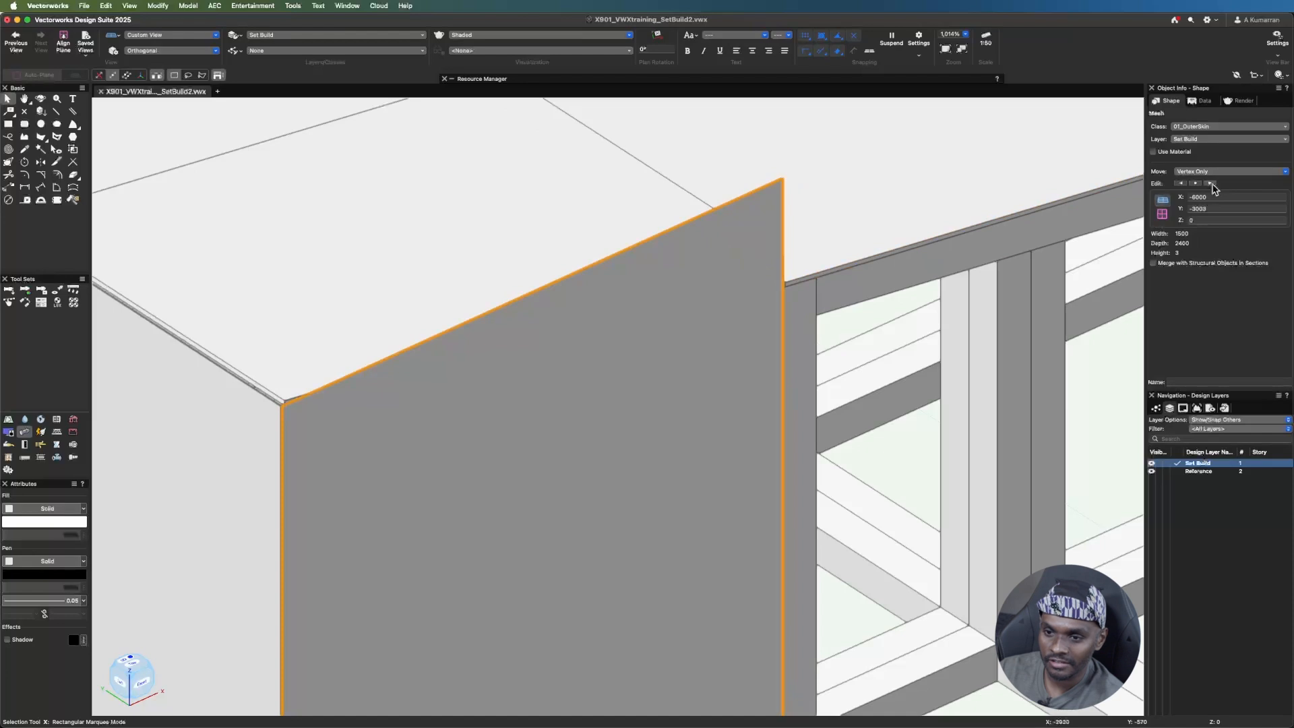
double_click(1233, 220)
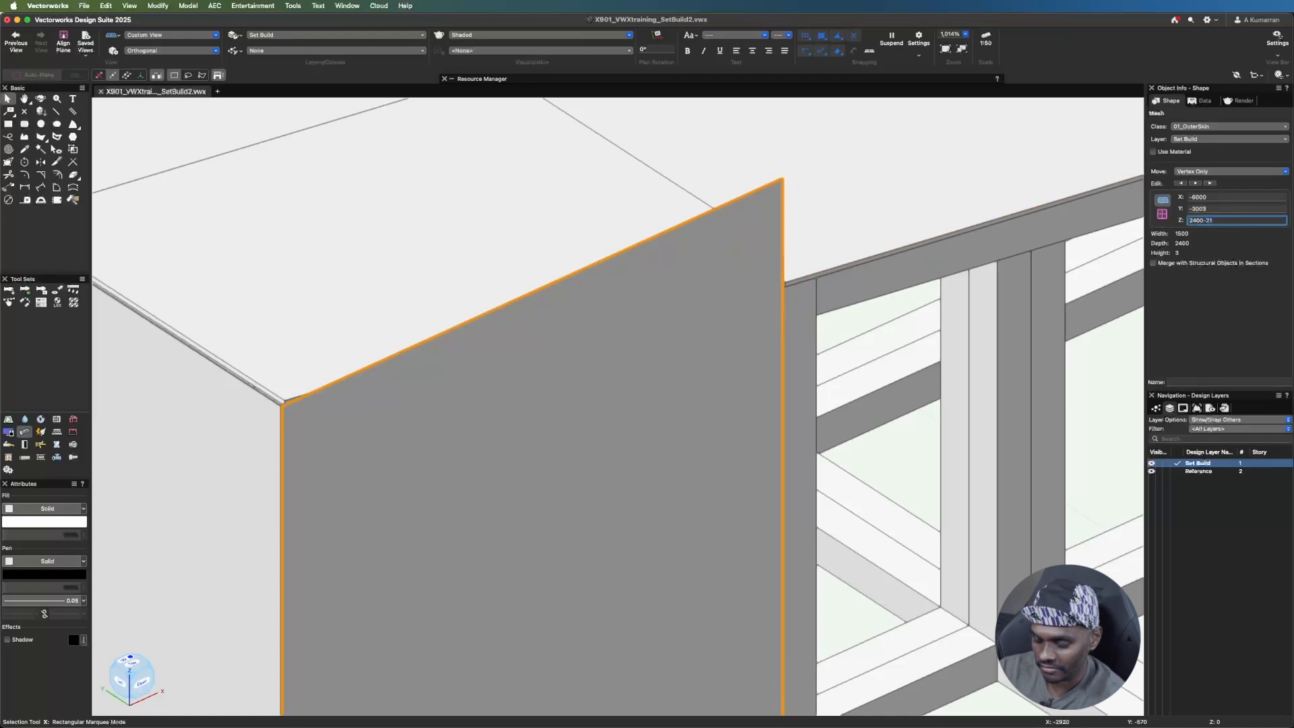
text(-215)
key(Return)
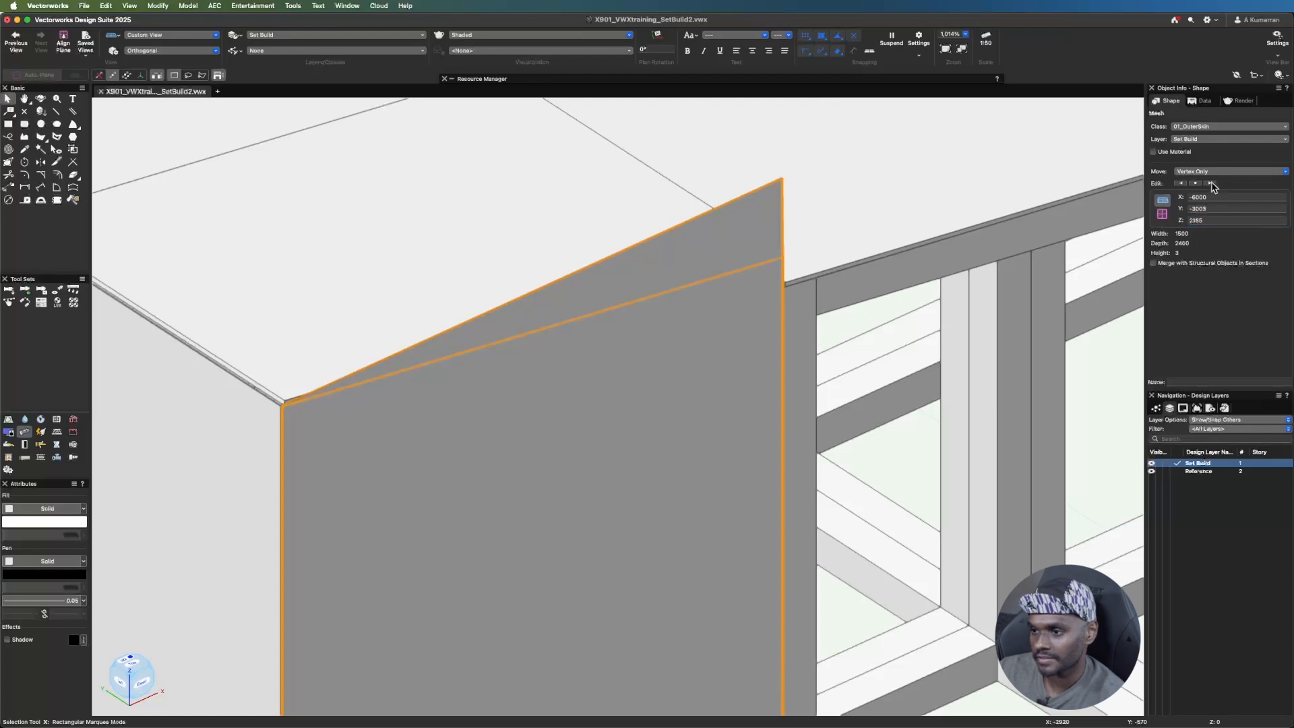
- Lower the first side mesh's inner upper vertex at X -6000, Y -3000 to Z 2185
click(1223, 220)
text(-)
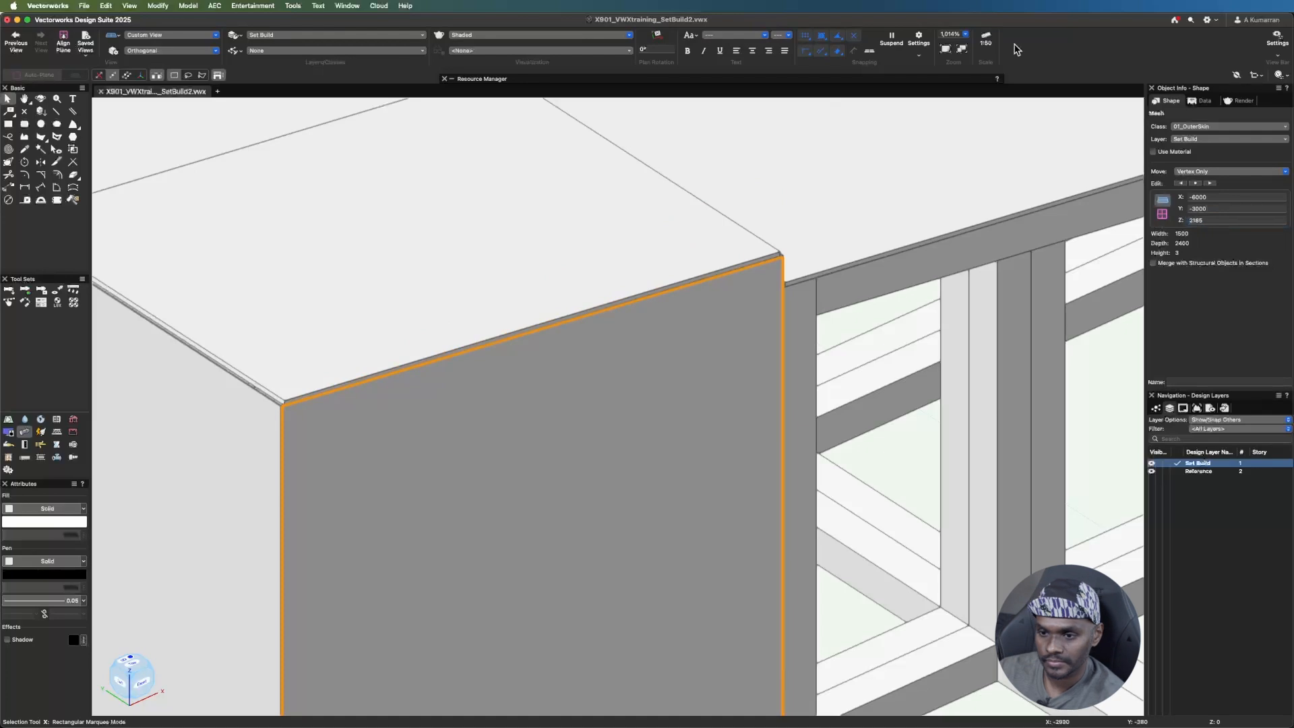
- Raise both upper vertices of the first side mesh at X -6000 by 3 mm to Z 2188
scroll(788, 259, up, 10)
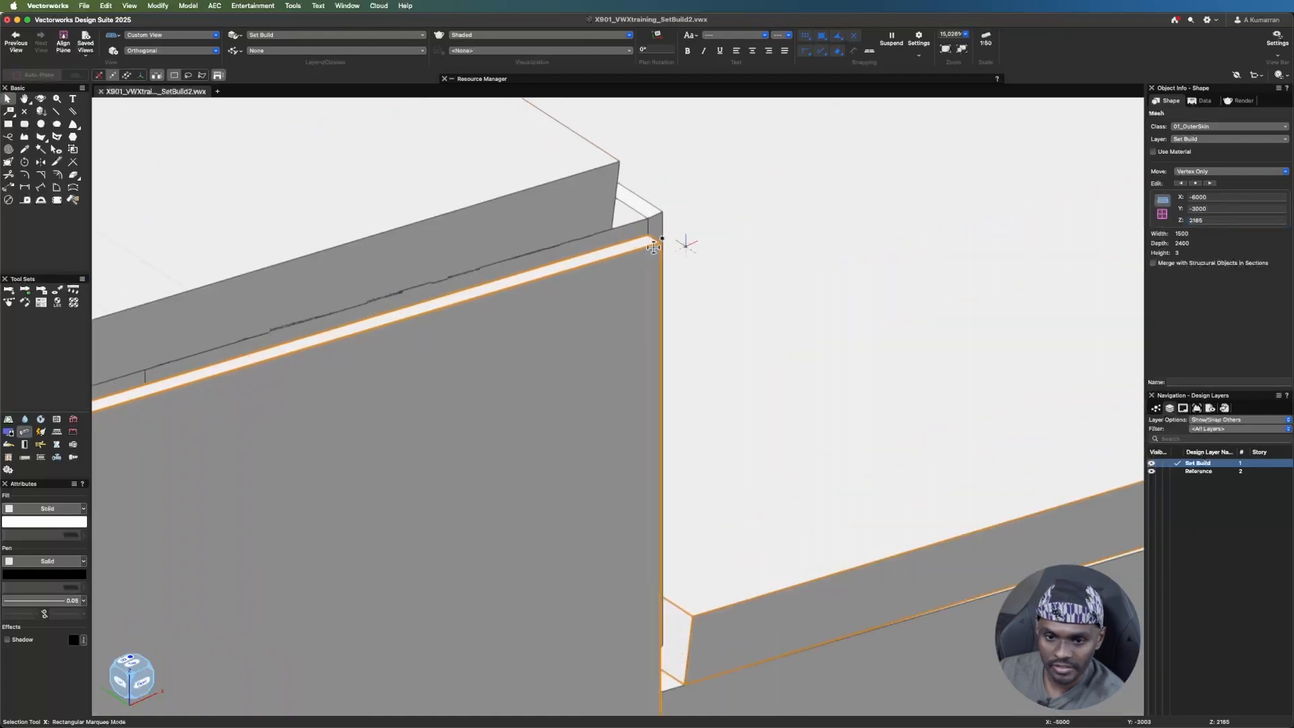
scroll(653, 247, down, 5)
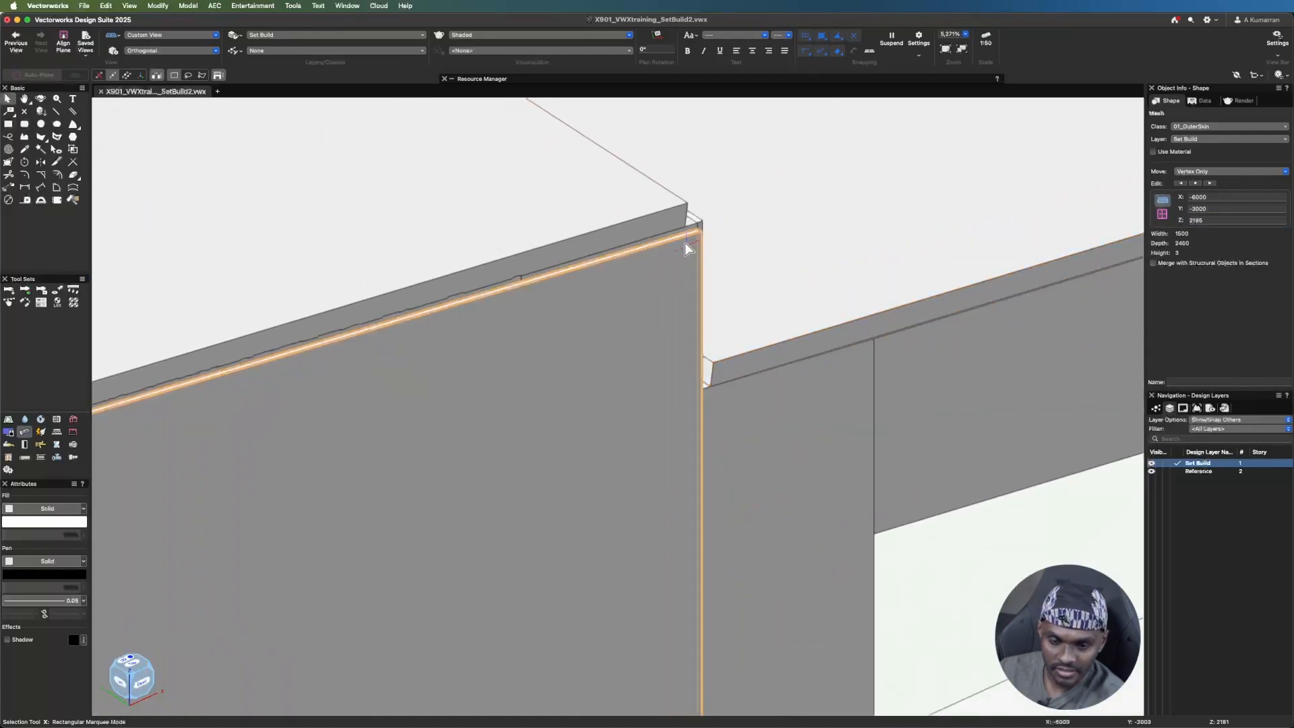
scroll(685, 248, up, 8)
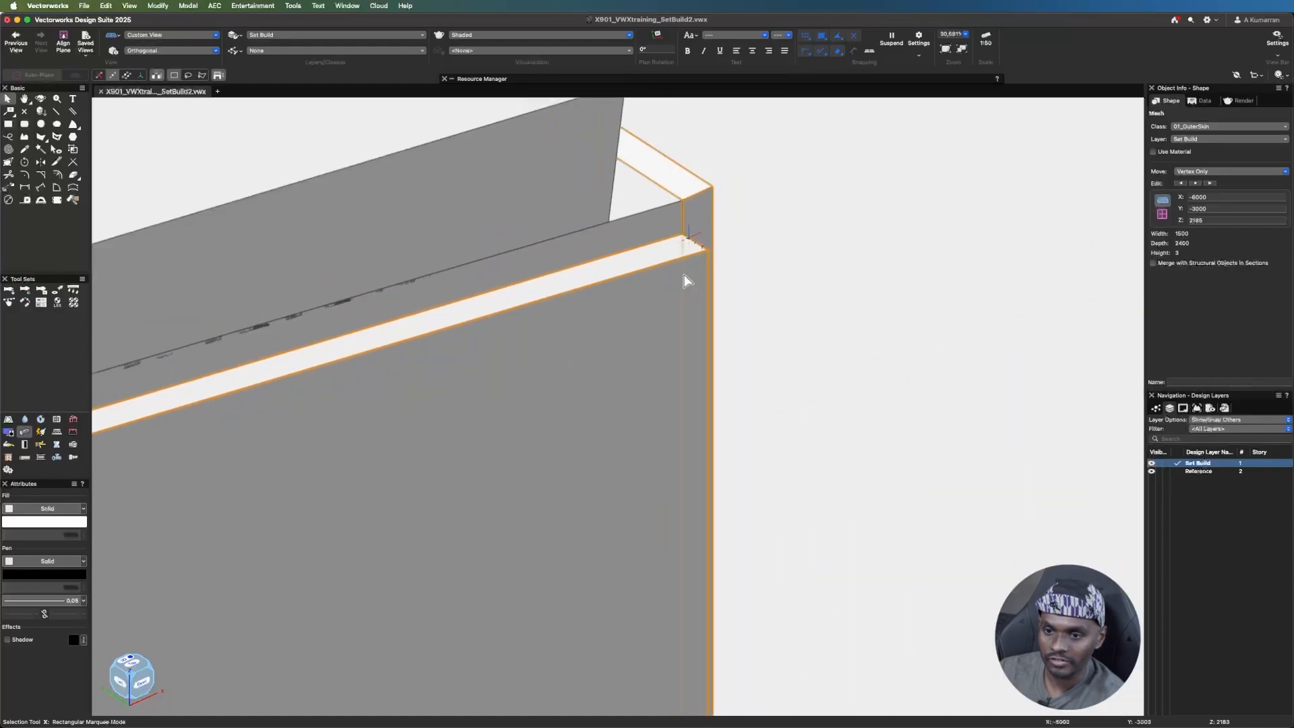
click(1219, 221)
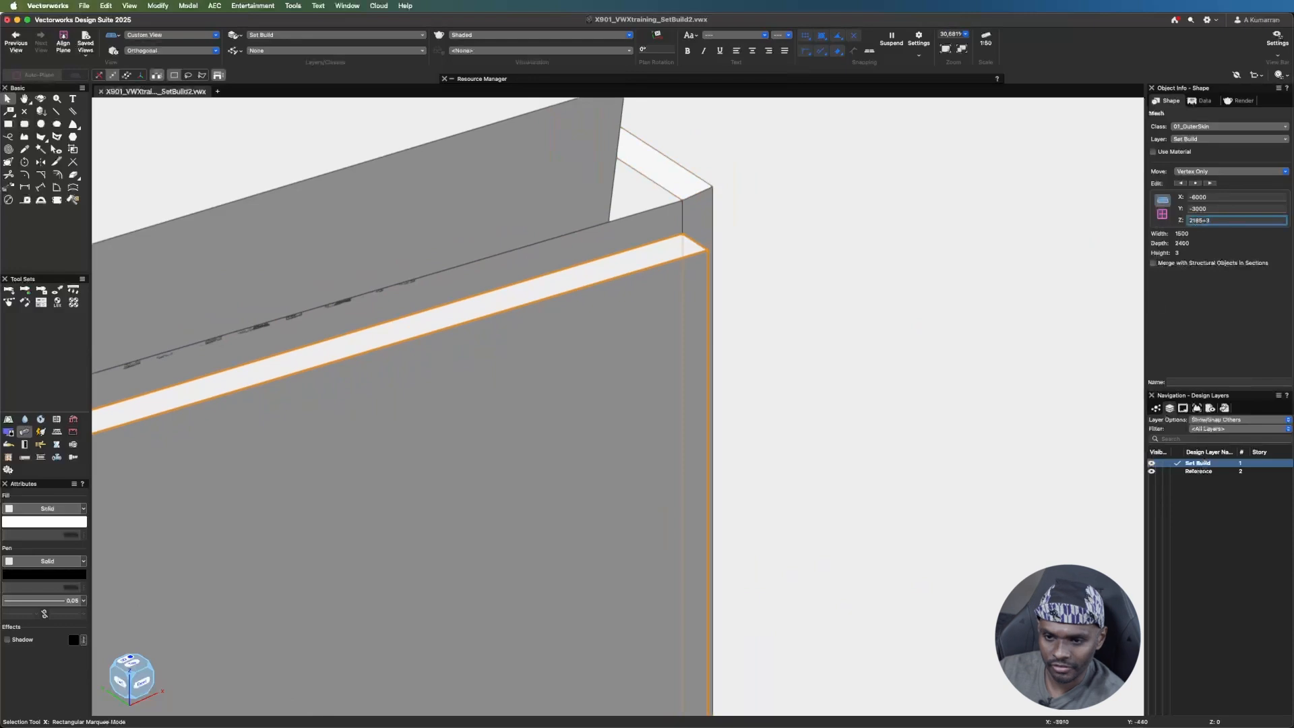
key(Return)
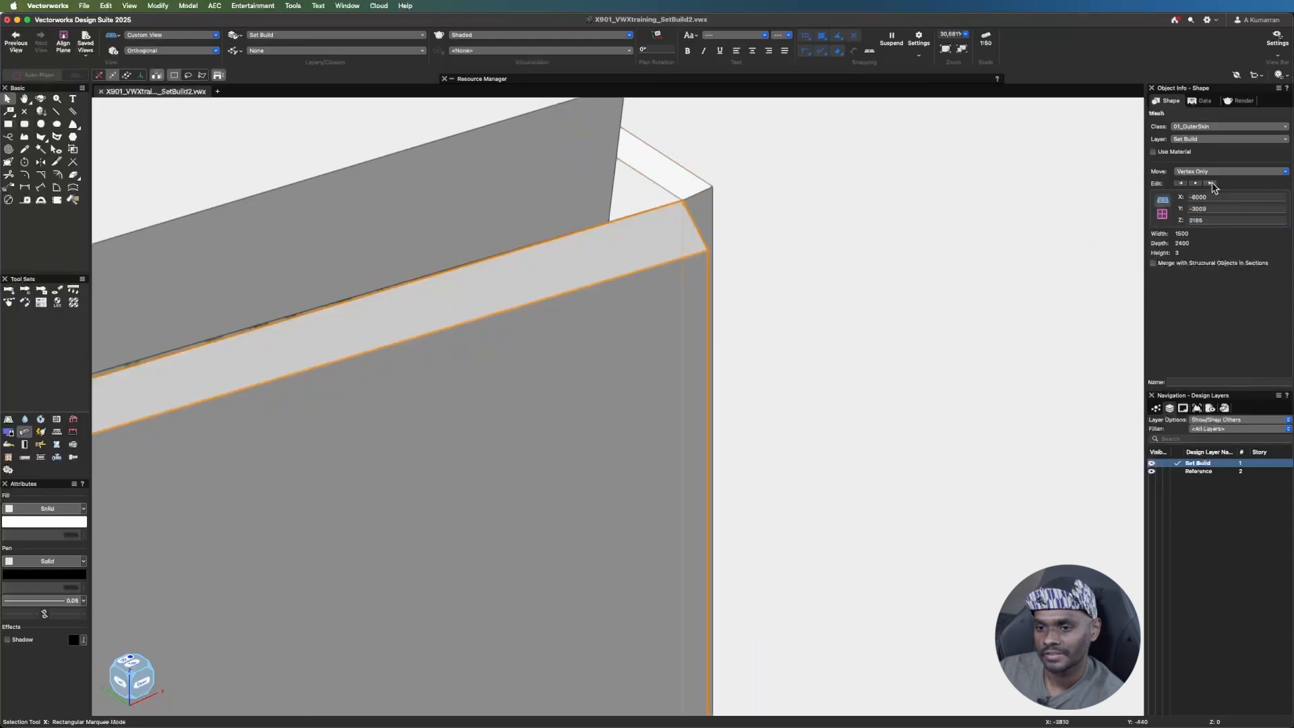
click(1245, 220)
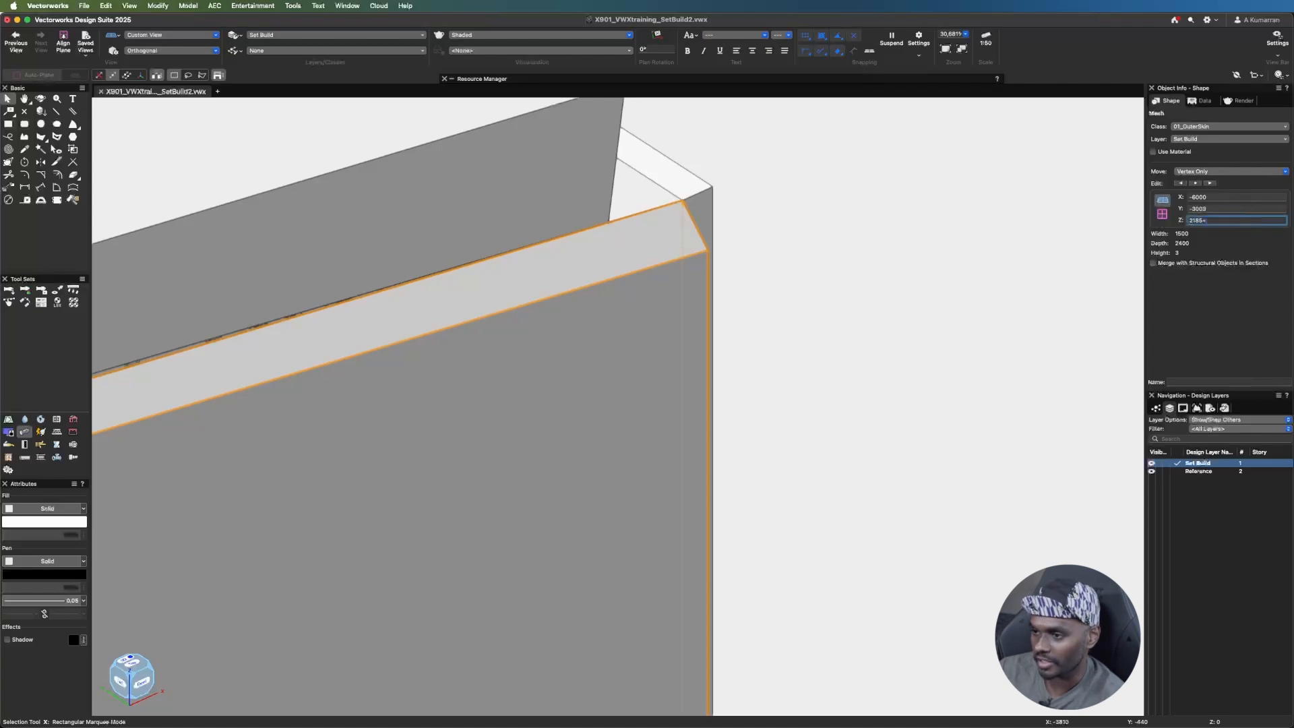
text(+3)
key(Return)
- Examine how the first side panel's sloped top meets the deck and end panel, and the open bays beside it
scroll(663, 168, down, 5)
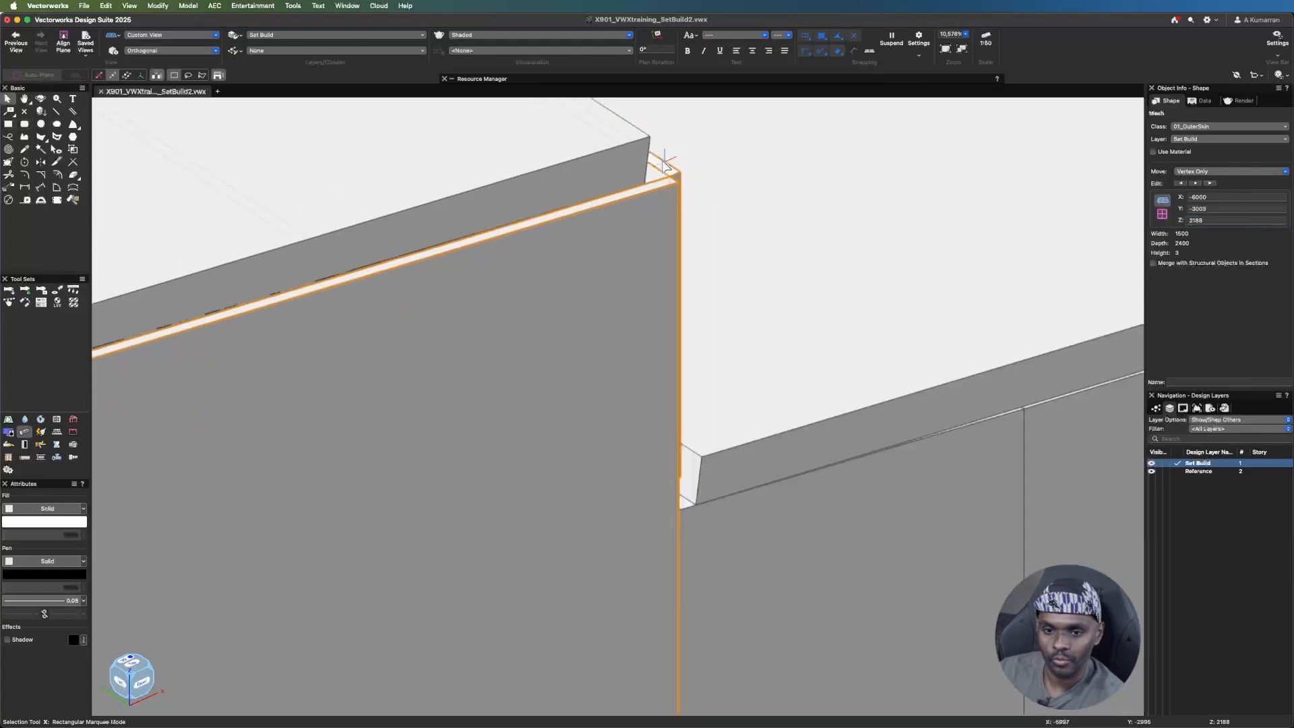
scroll(558, 219, down, 4)
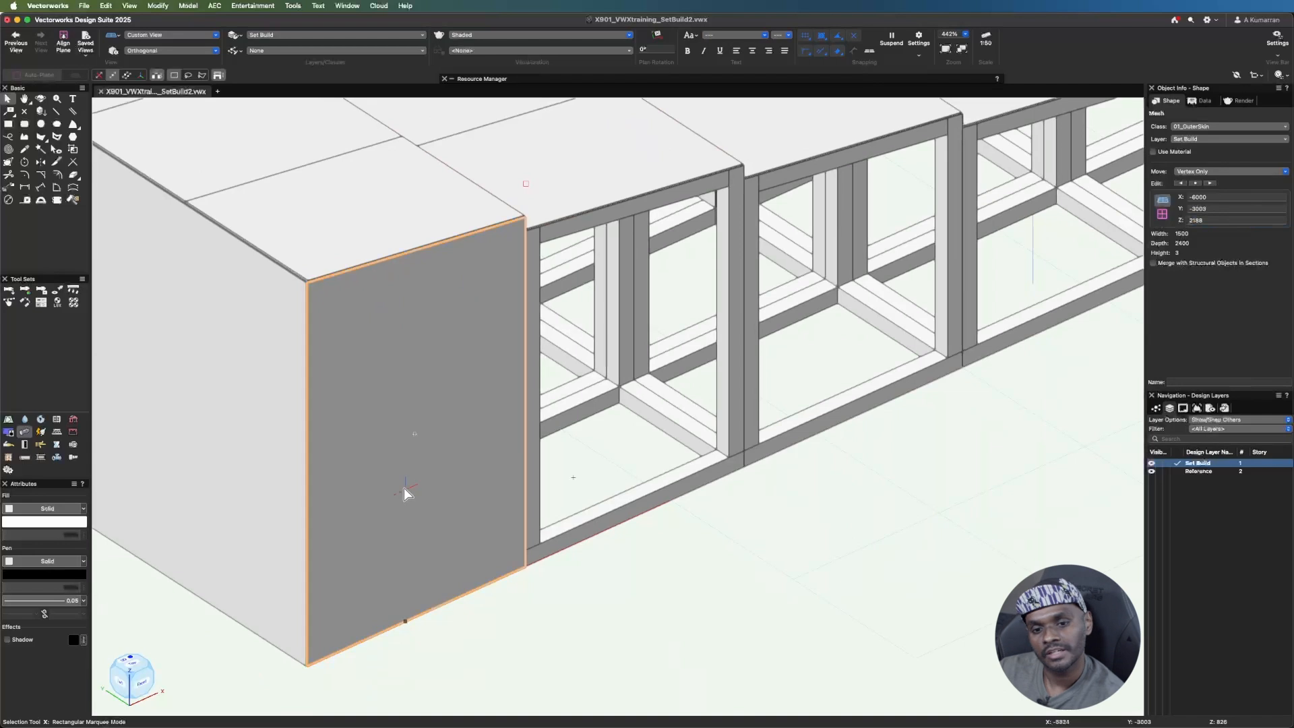
scroll(338, 263, up, 5)
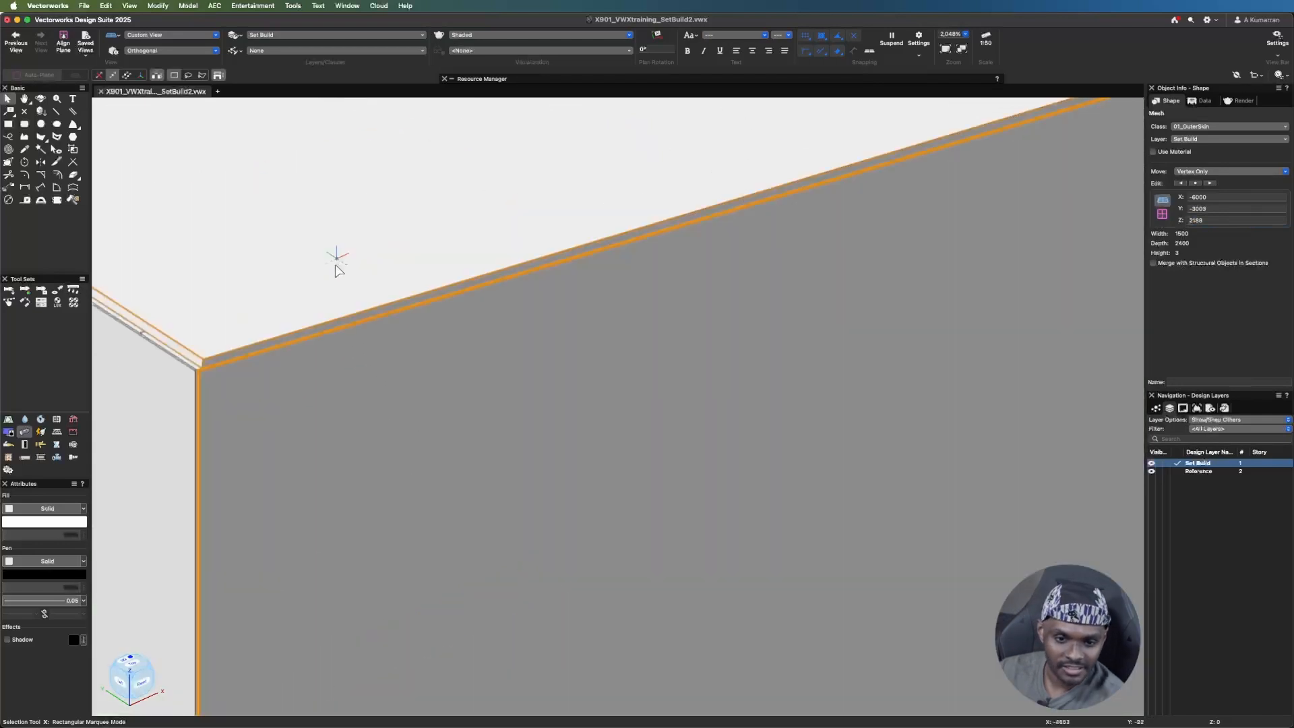
scroll(294, 432, down, 3)
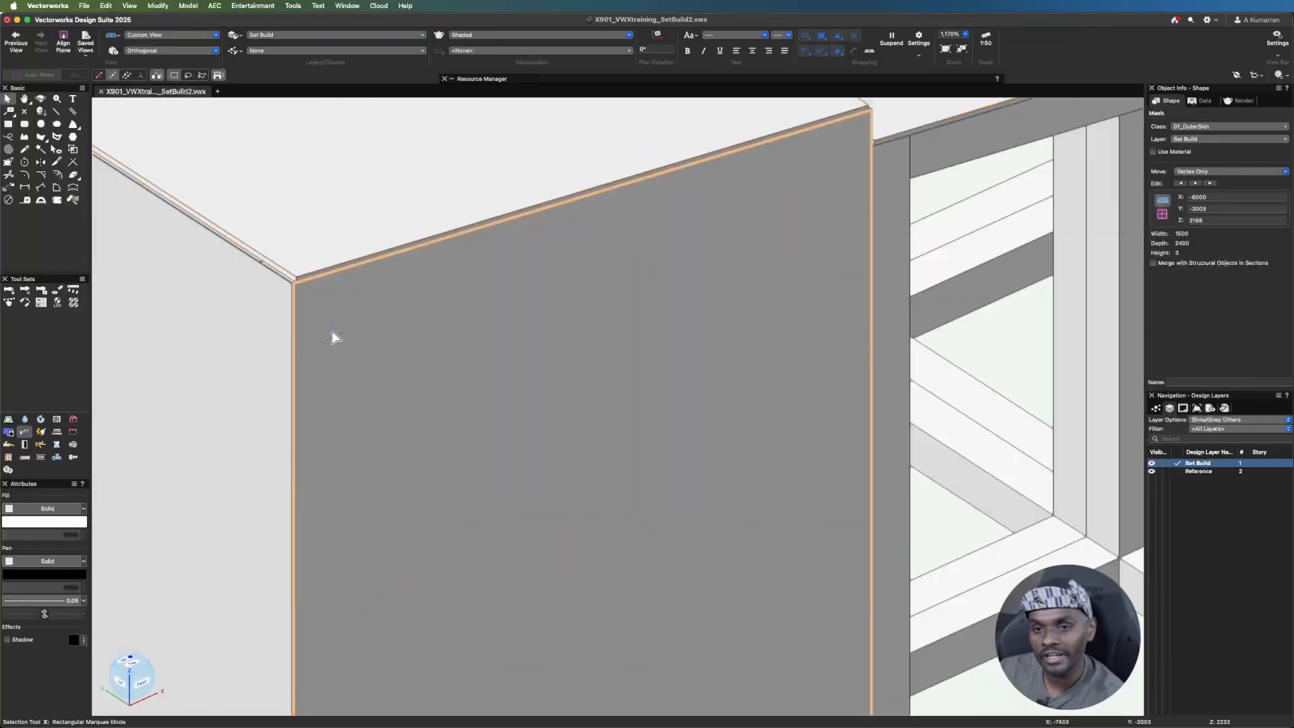
scroll(334, 335, down, 2)
scroll(372, 330, down, 2)
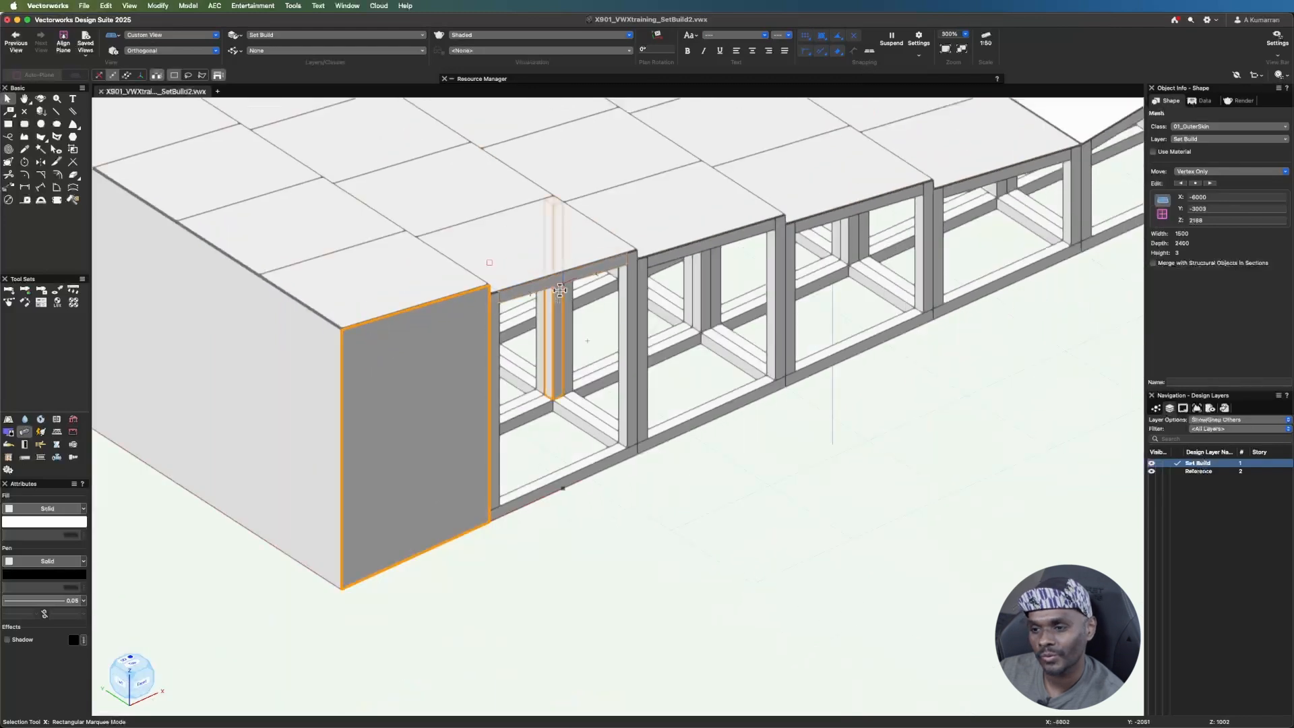
scroll(580, 307, down, 4)
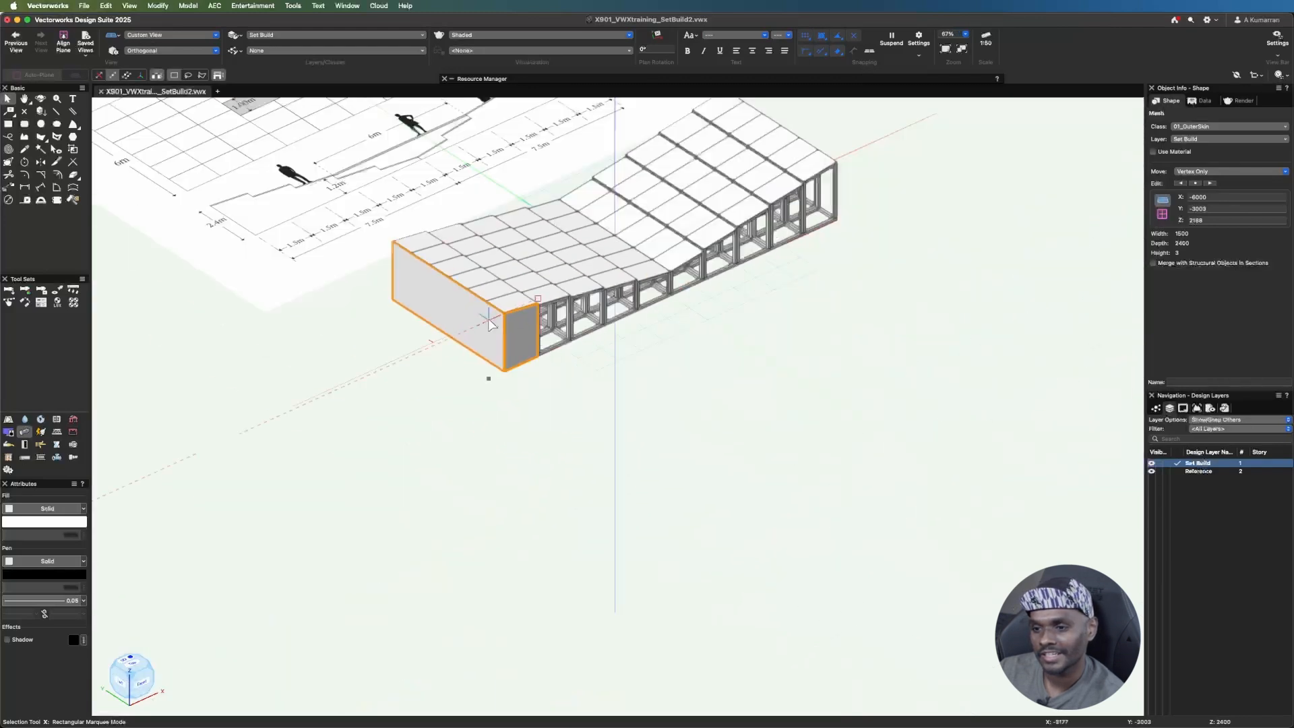
scroll(541, 334, up, 3)
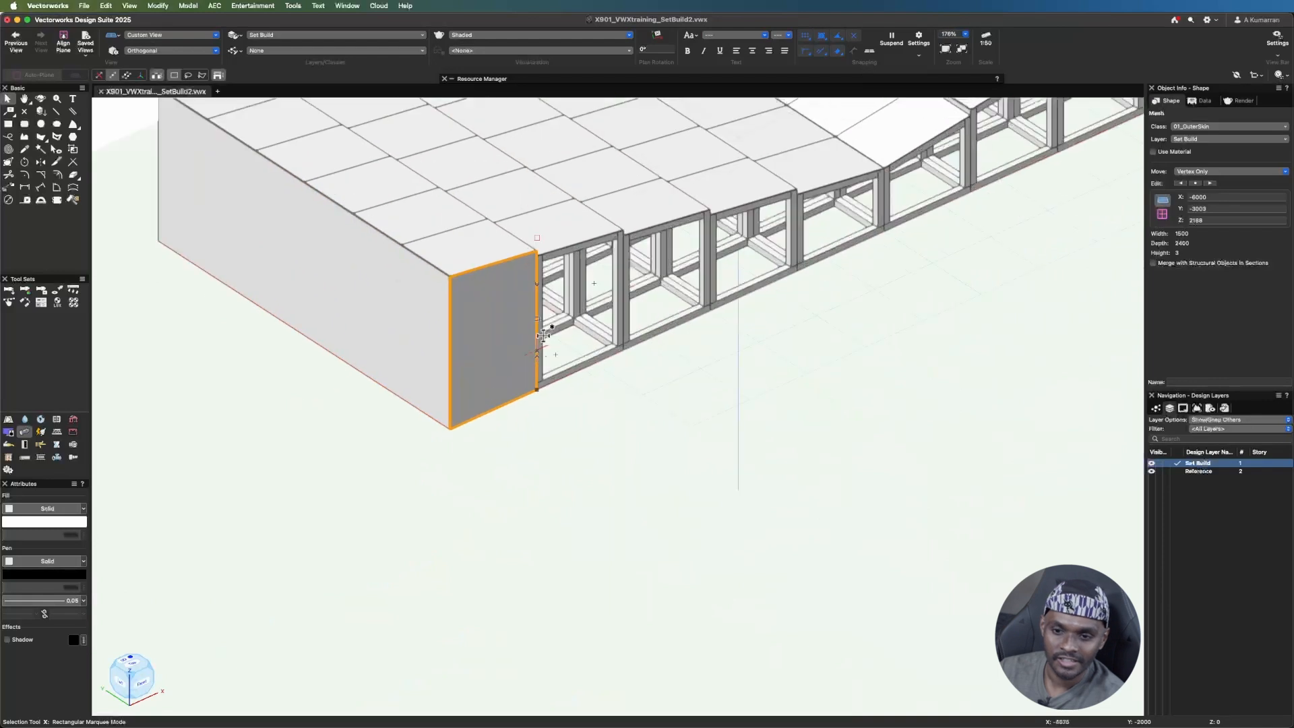
scroll(544, 334, up, 1)
- In Top/Plan view, duplicate the side panel by points at 1500 mm spacing onto the second and third bays
click(168, 35)
click(149, 64)
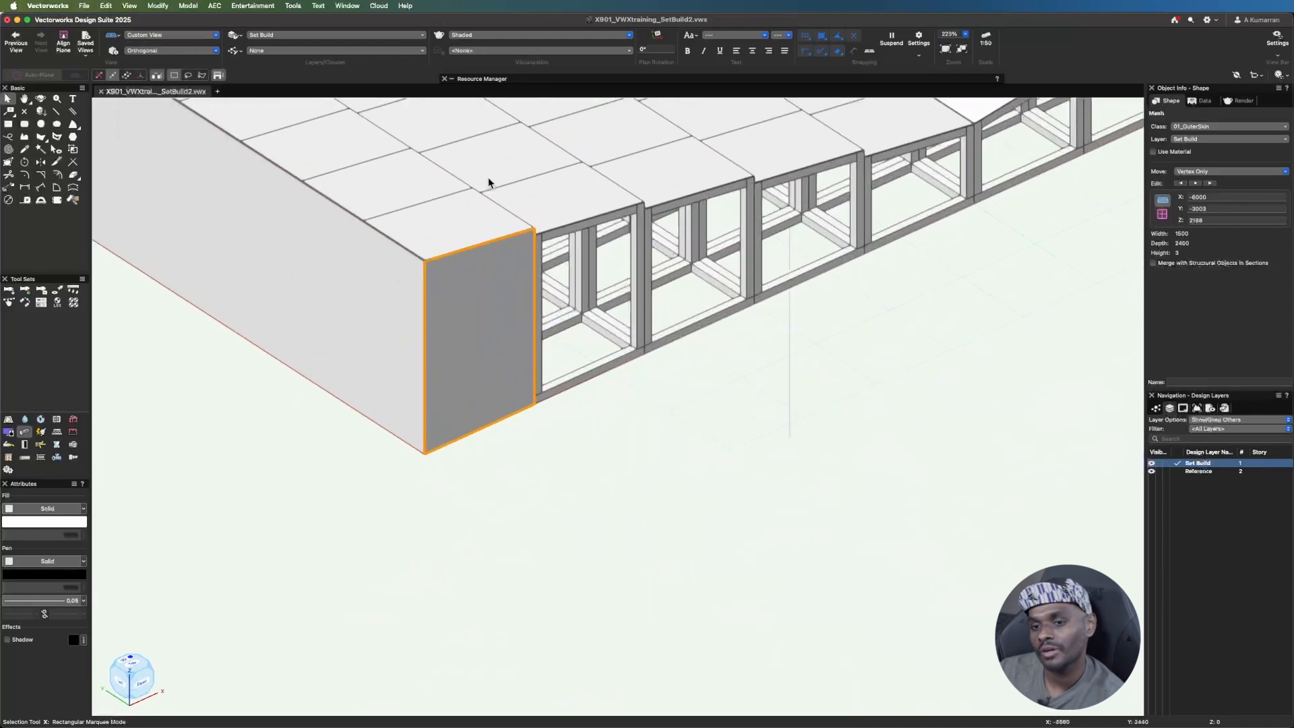
scroll(809, 468, up, 2)
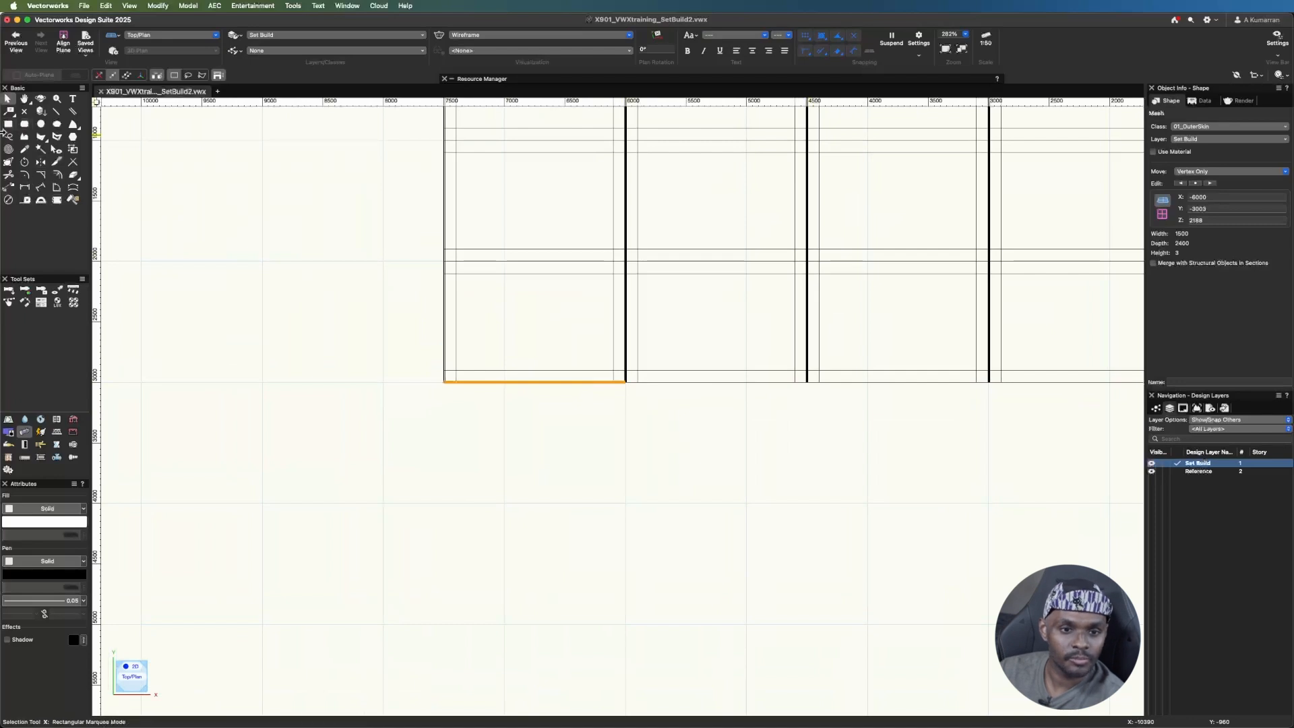
click(9, 188)
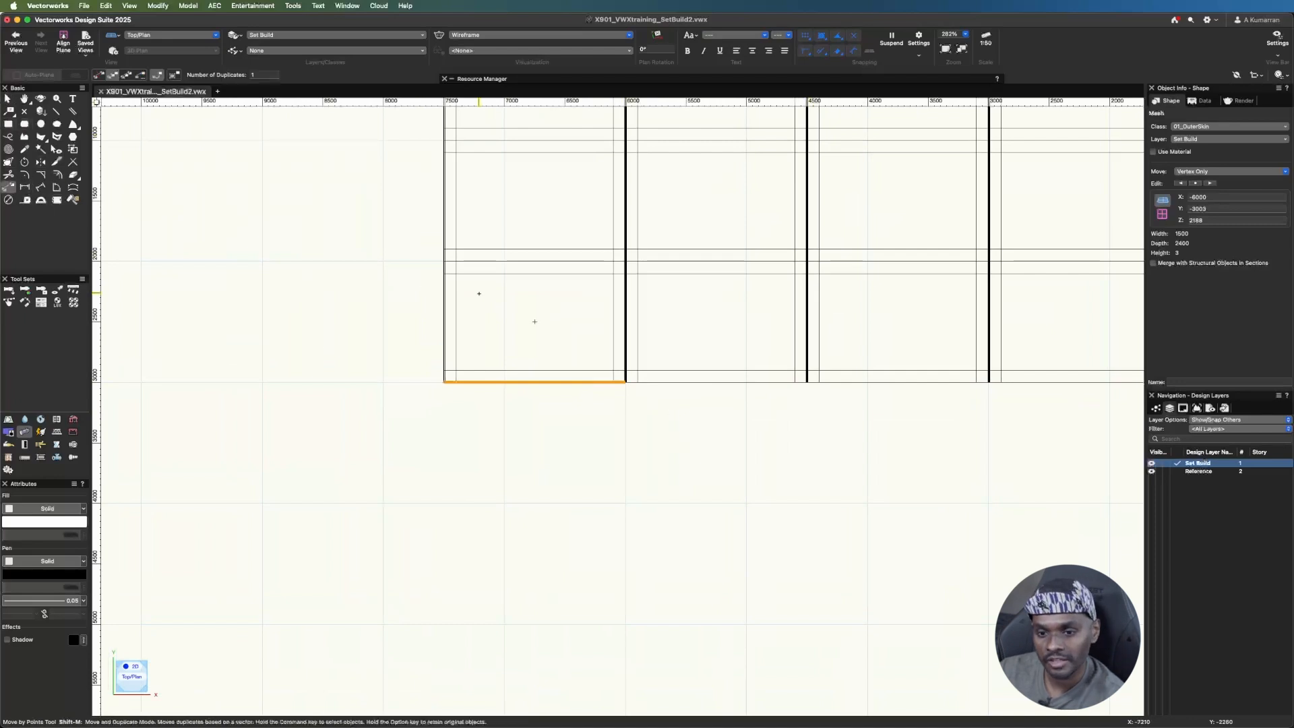
click(534, 322)
click(716, 321)
click(716, 322)
click(898, 322)
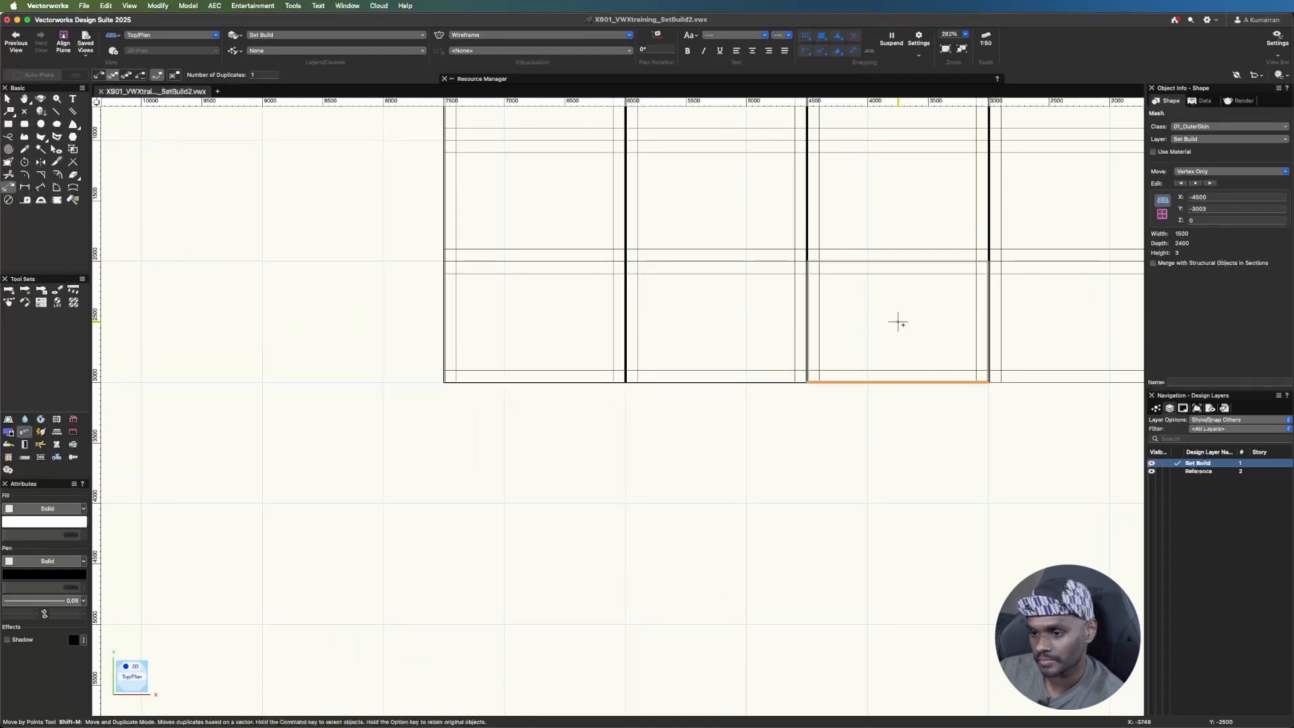
- Duplicate the side panel onto the fourth and fifth bays at the same 1500 mm spacing, and end the Move by Points command
click(1079, 321)
scroll(597, 257, down, 1)
scroll(405, 276, down, 4)
click(822, 296)
click(923, 296)
key(x)
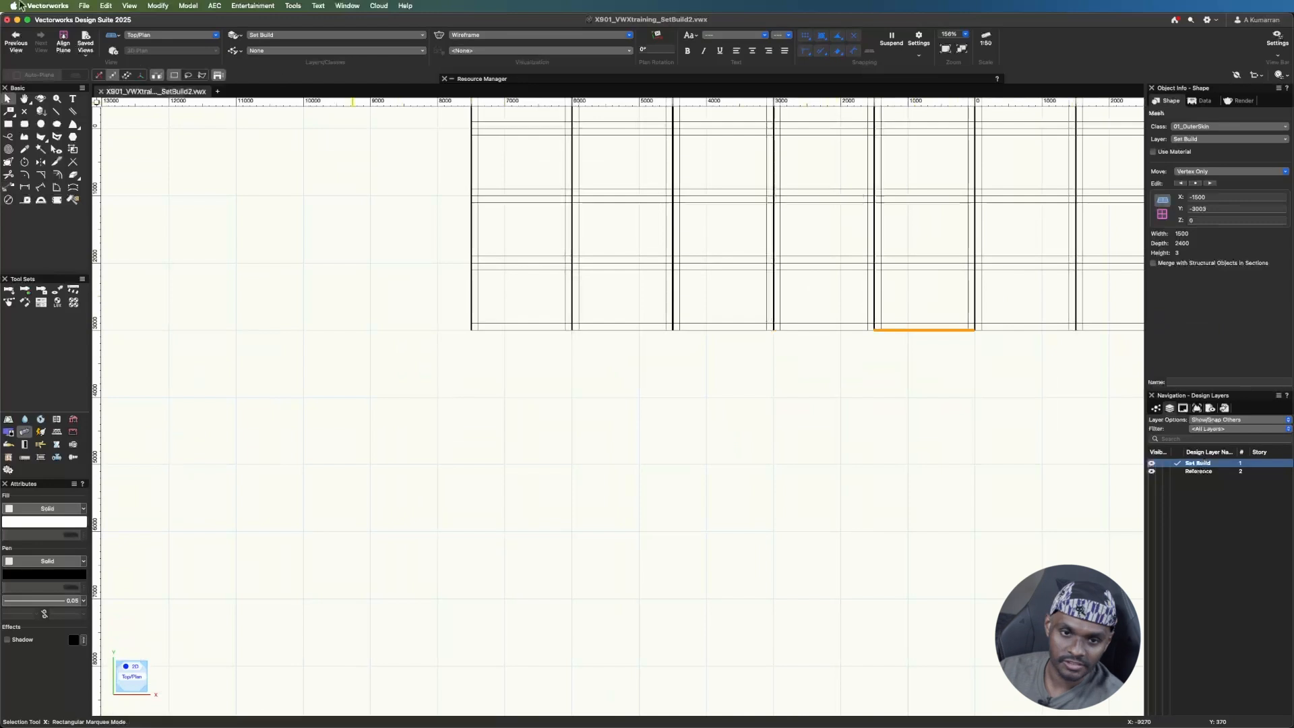
- In Left Isometric view, lower the second side panel's inner upper vertex at X -6000, Y -3000 by 300 mm to Z 2100
click(180, 36)
click(217, 163)
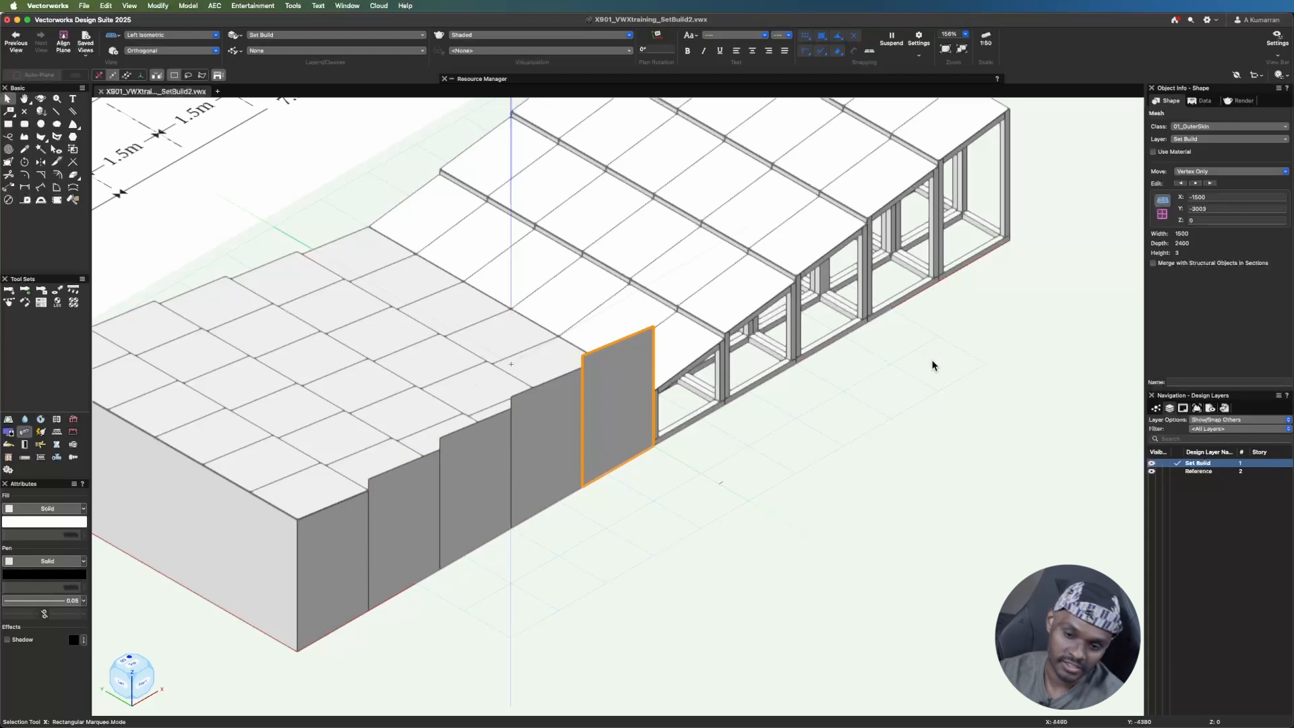
drag(619, 425, 404, 549)
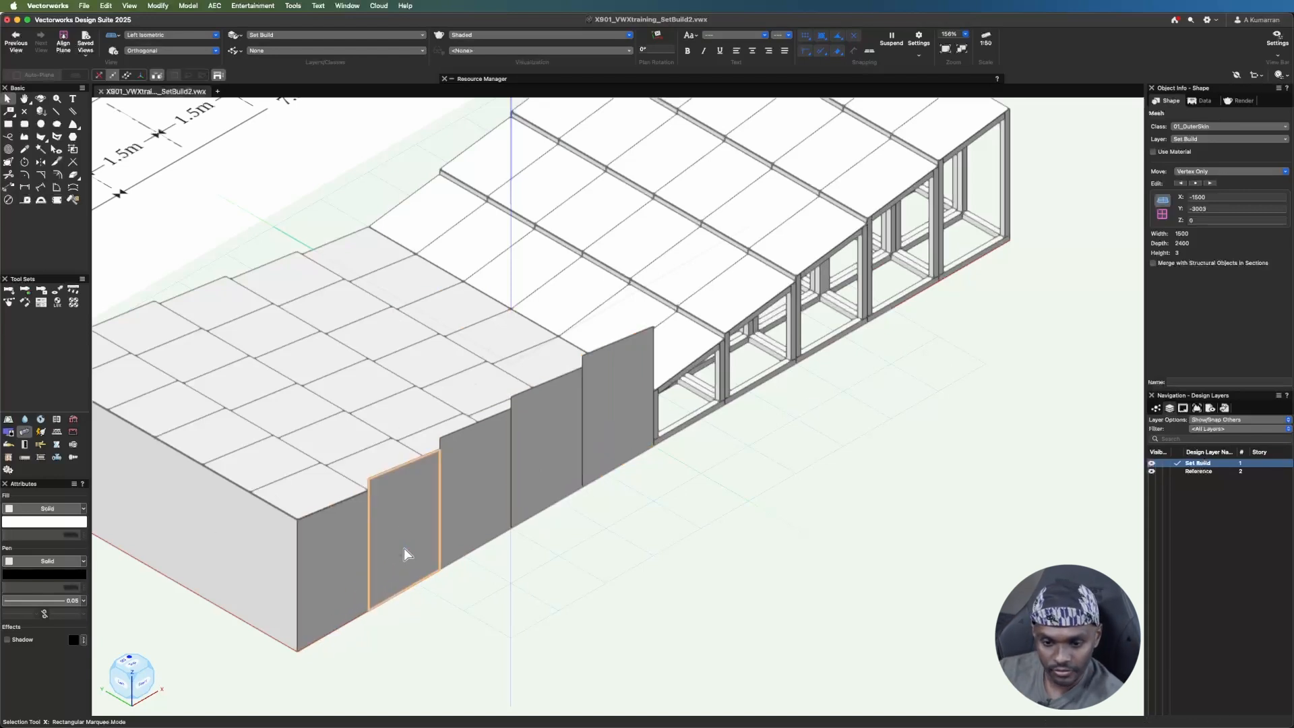
scroll(328, 612, up, 3)
scroll(328, 612, up, 2)
click(1210, 183)
click(1230, 220)
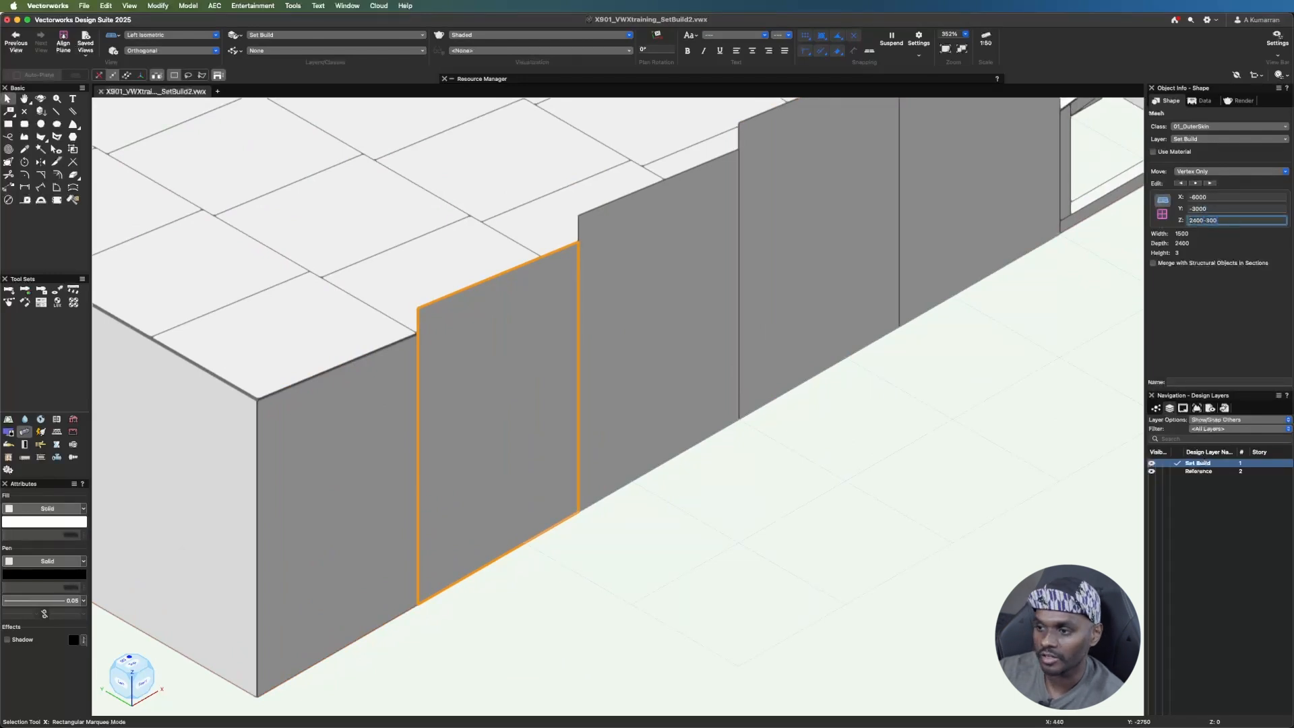
key(Return)
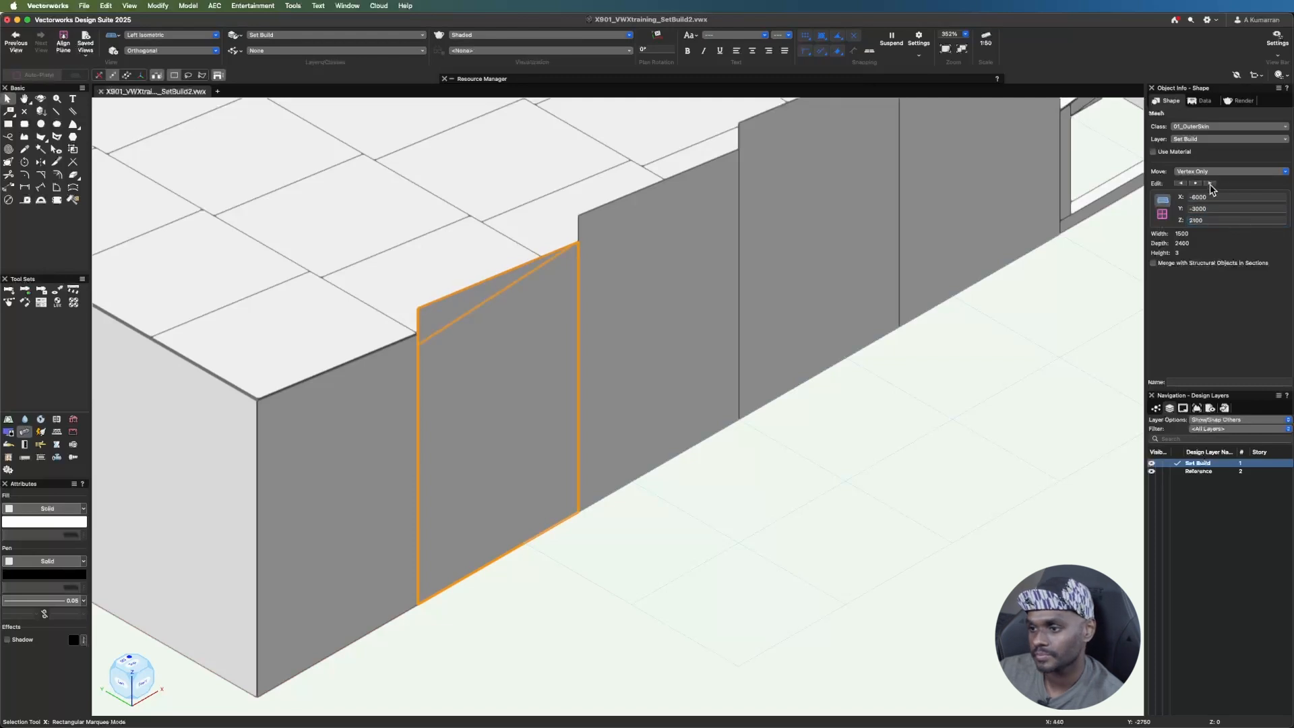
- Lower both upper vertices of the second side panel at X -4500 by 300 mm to Z 1888
click(1209, 183)
click(1225, 221)
key(Return)
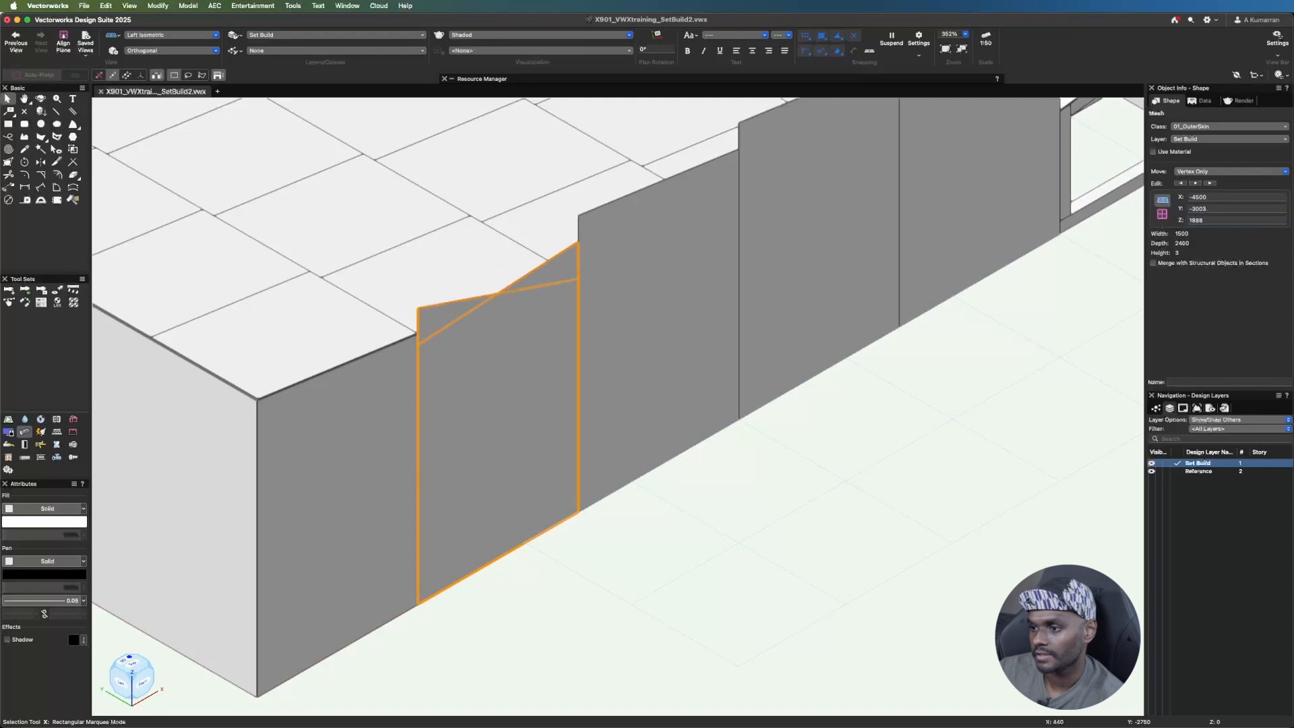
click(1210, 183)
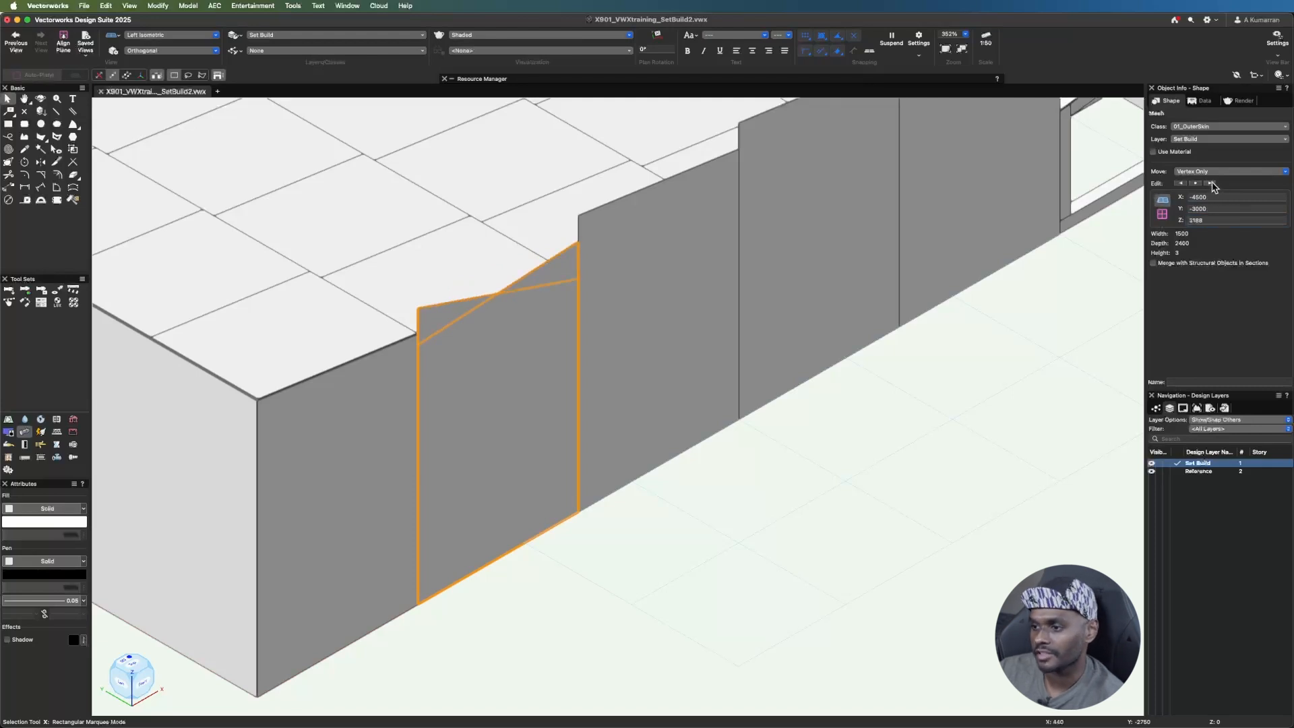
click(1218, 219)
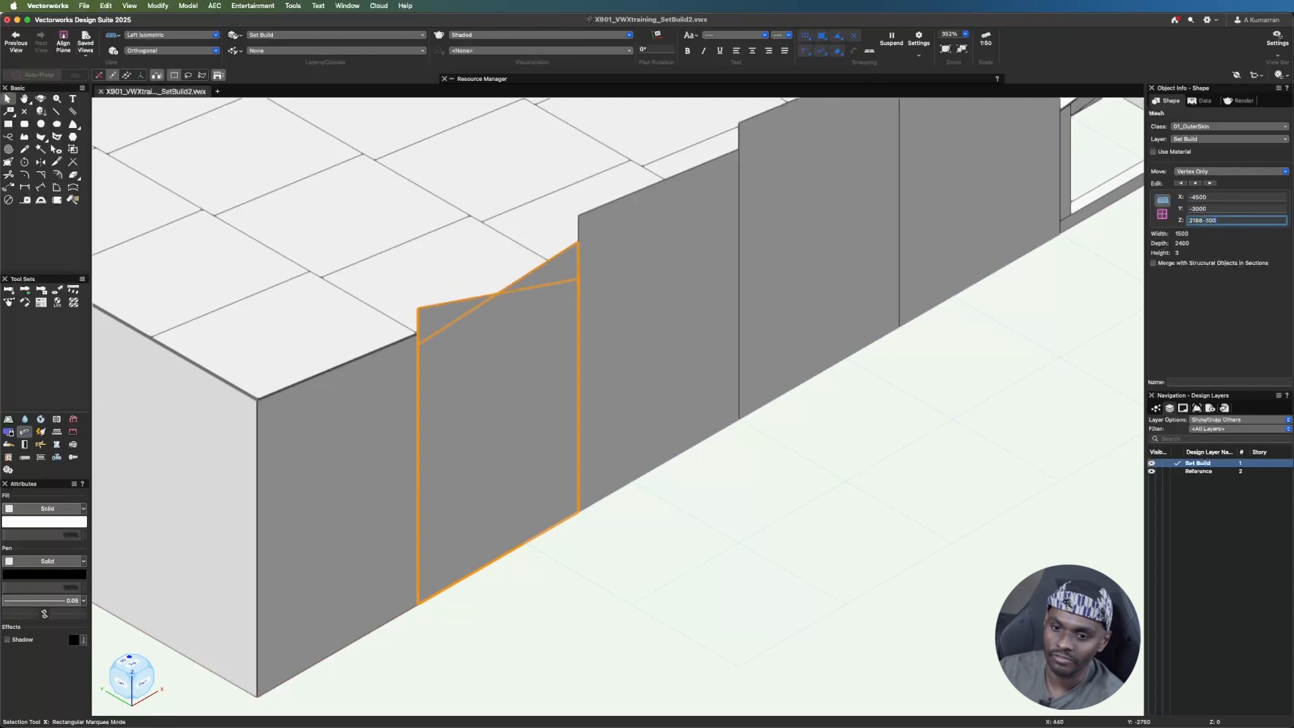
text(-300)
key(Return)
- Lower the second side panel's outer upper vertex at X -6000, Y -3003 by 300 mm to Z 2100
click(1210, 184)
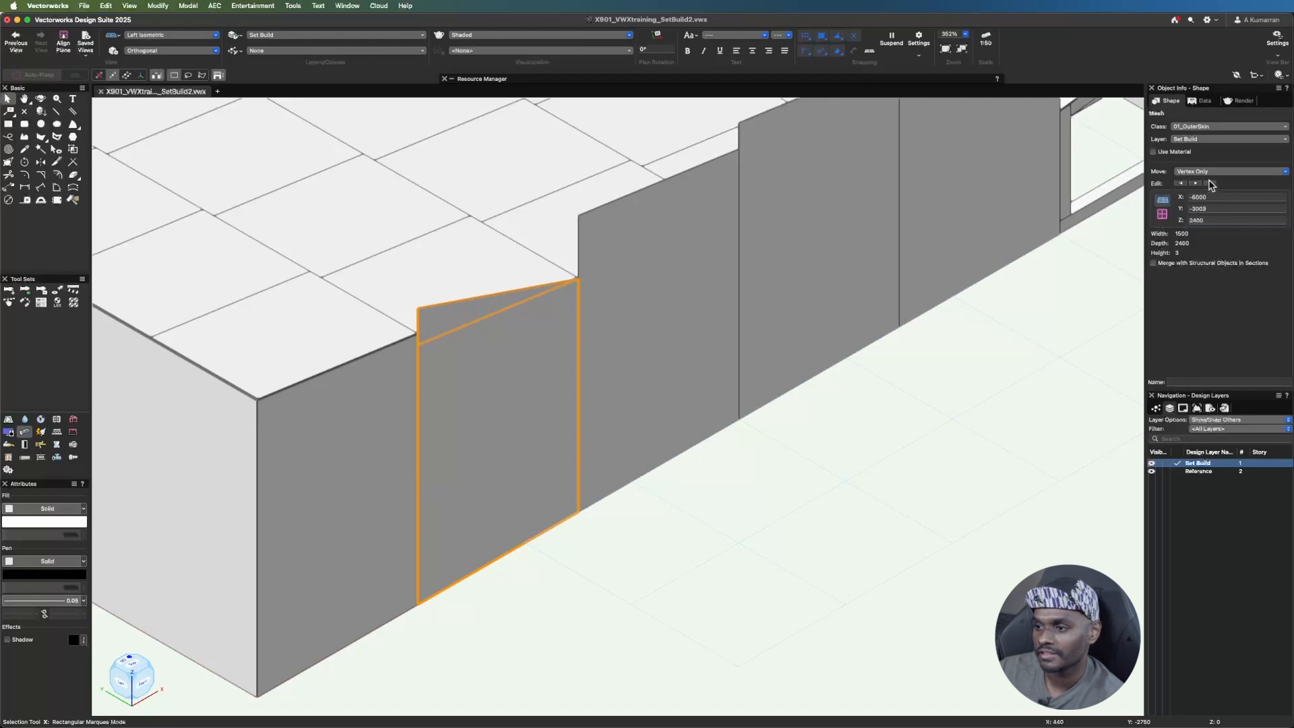
click(1217, 219)
text(-30)
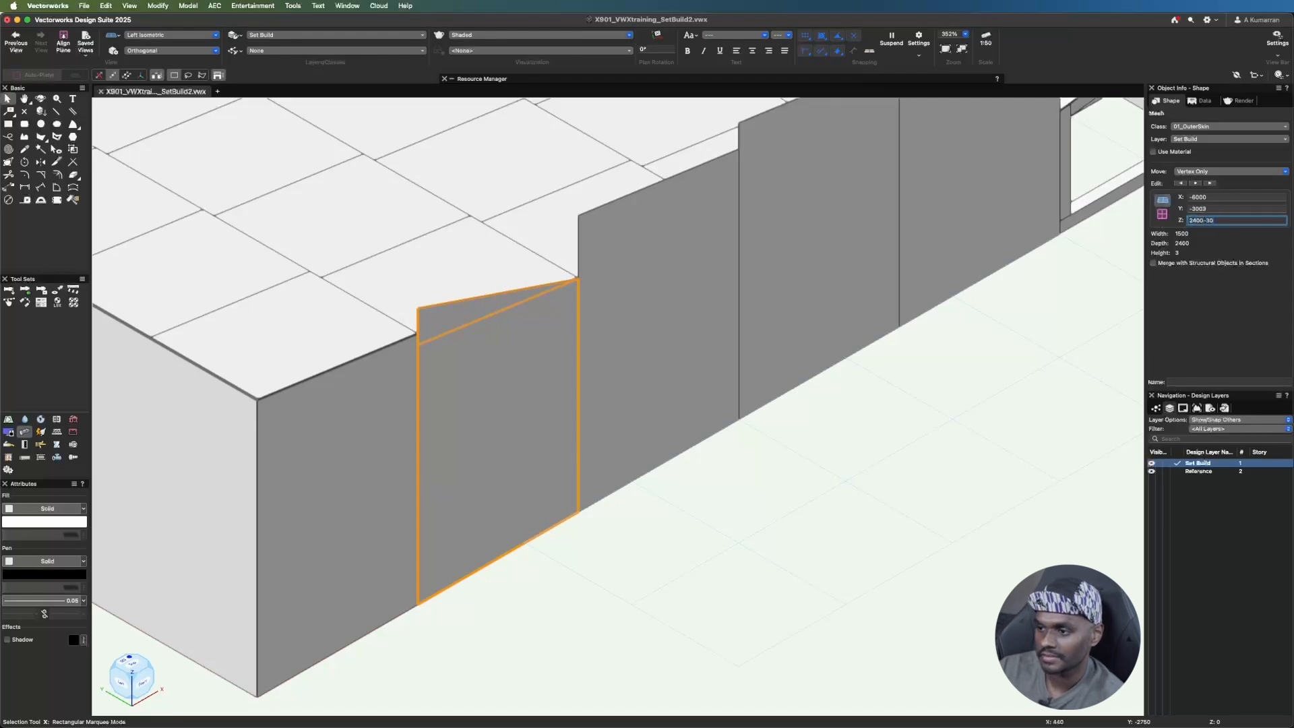
text(0)
key(Return)
- Lower both upper vertices of the third side panel at X -4500 by 600 mm to Z 1800
click(677, 314)
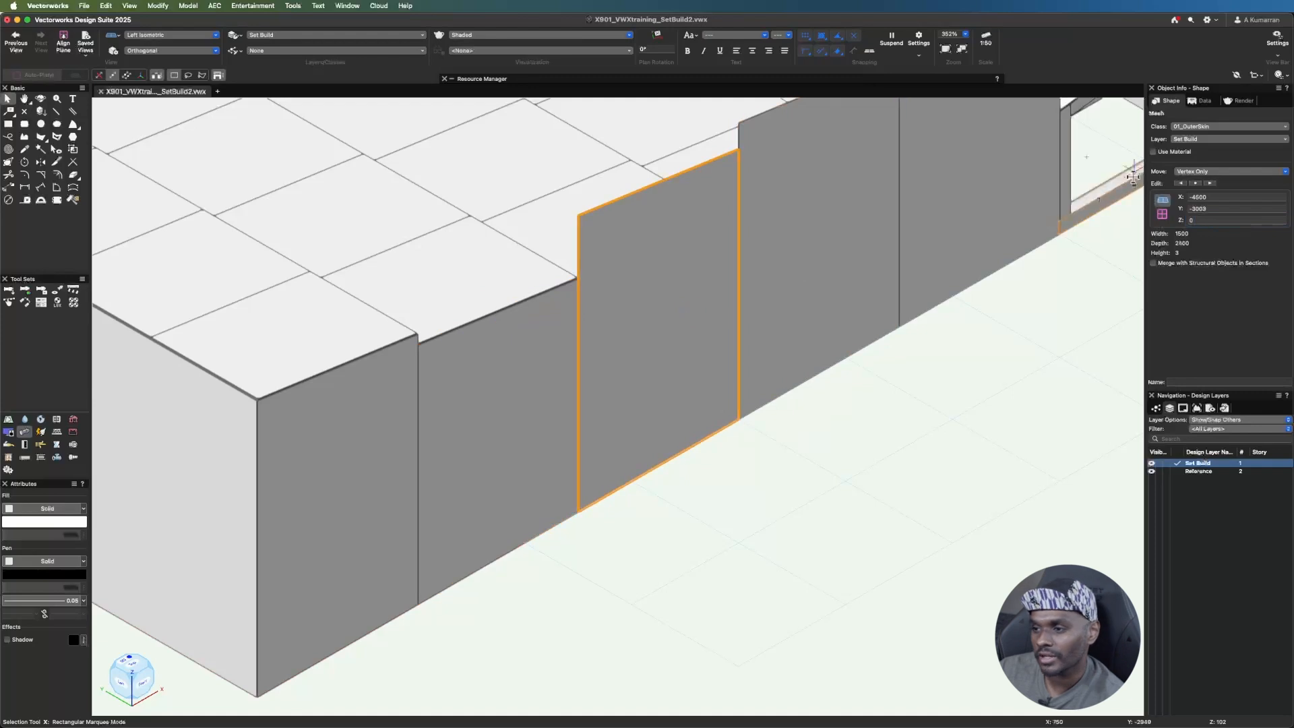
click(1210, 183)
click(1220, 220)
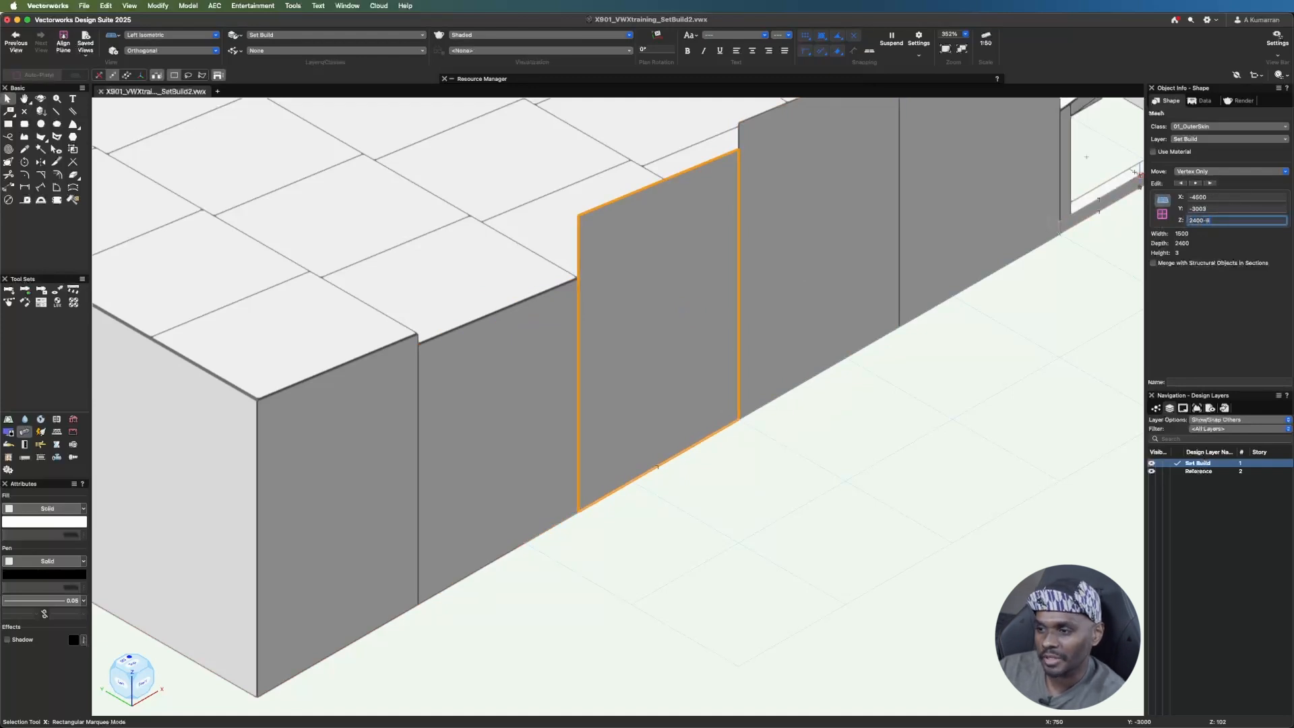
key(Return)
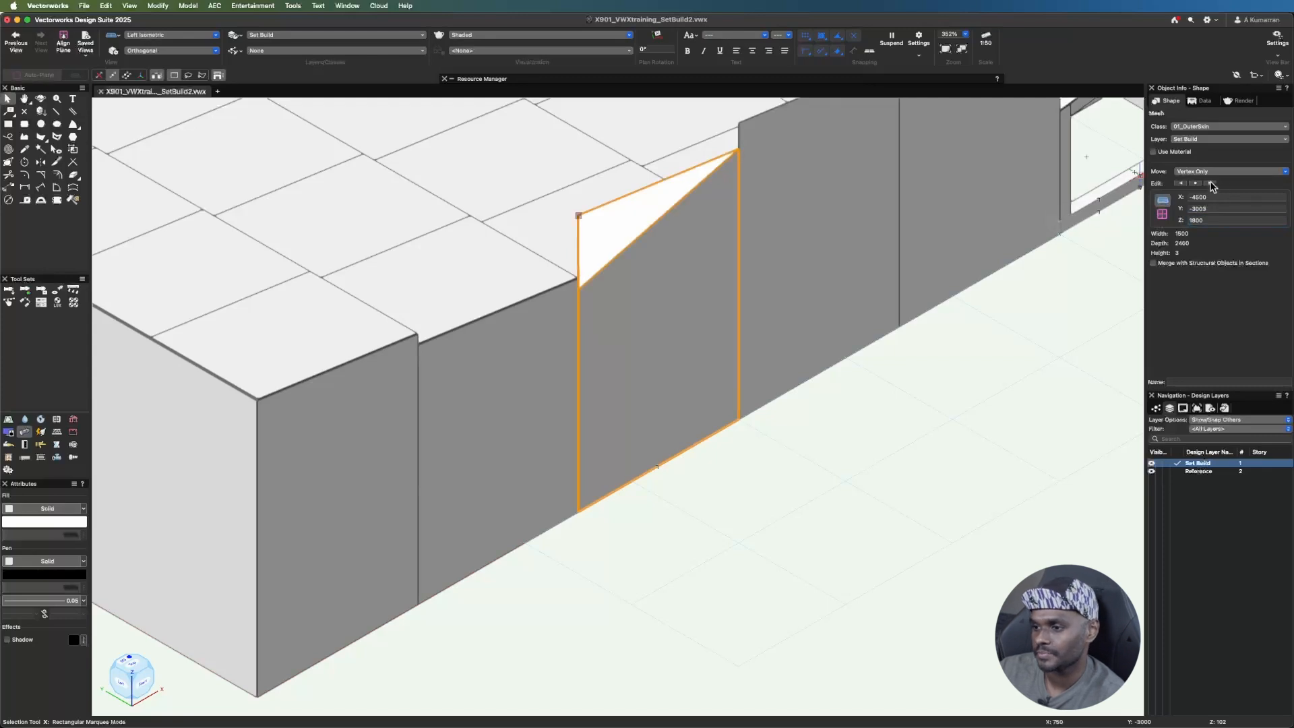
click(1211, 184)
click(1227, 220)
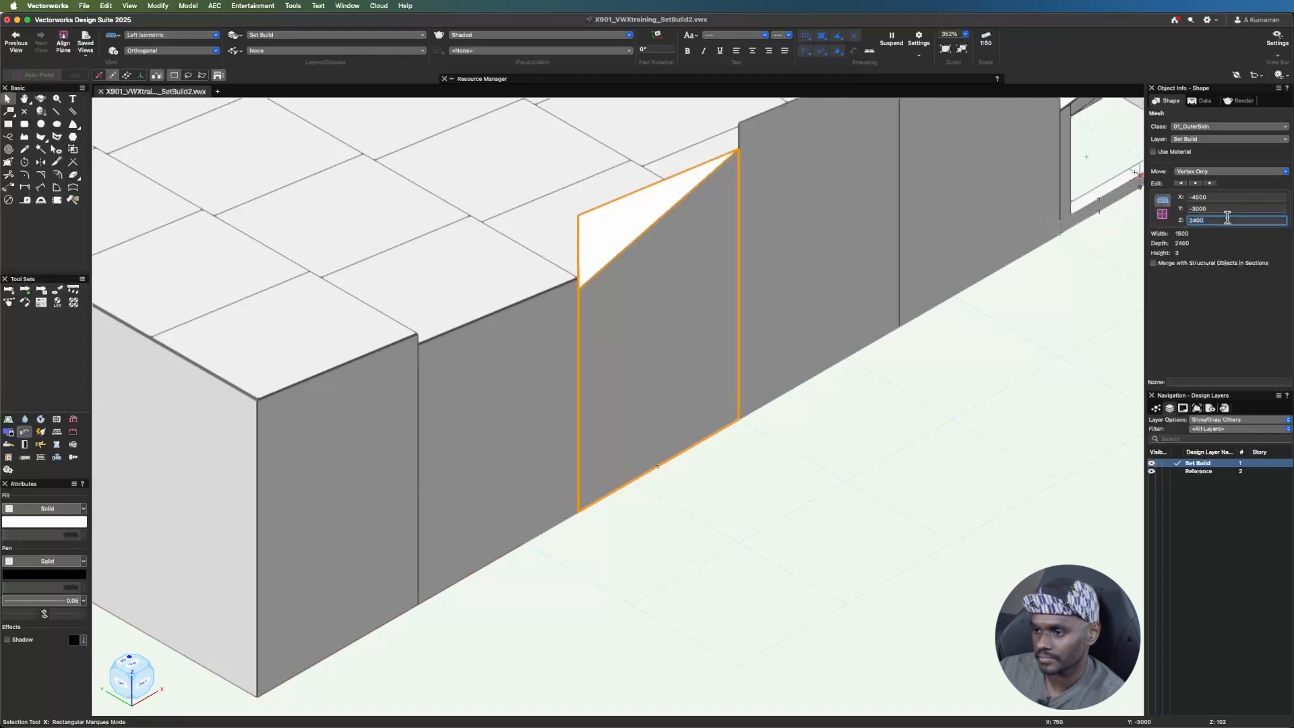
text(-600)
key(Return)
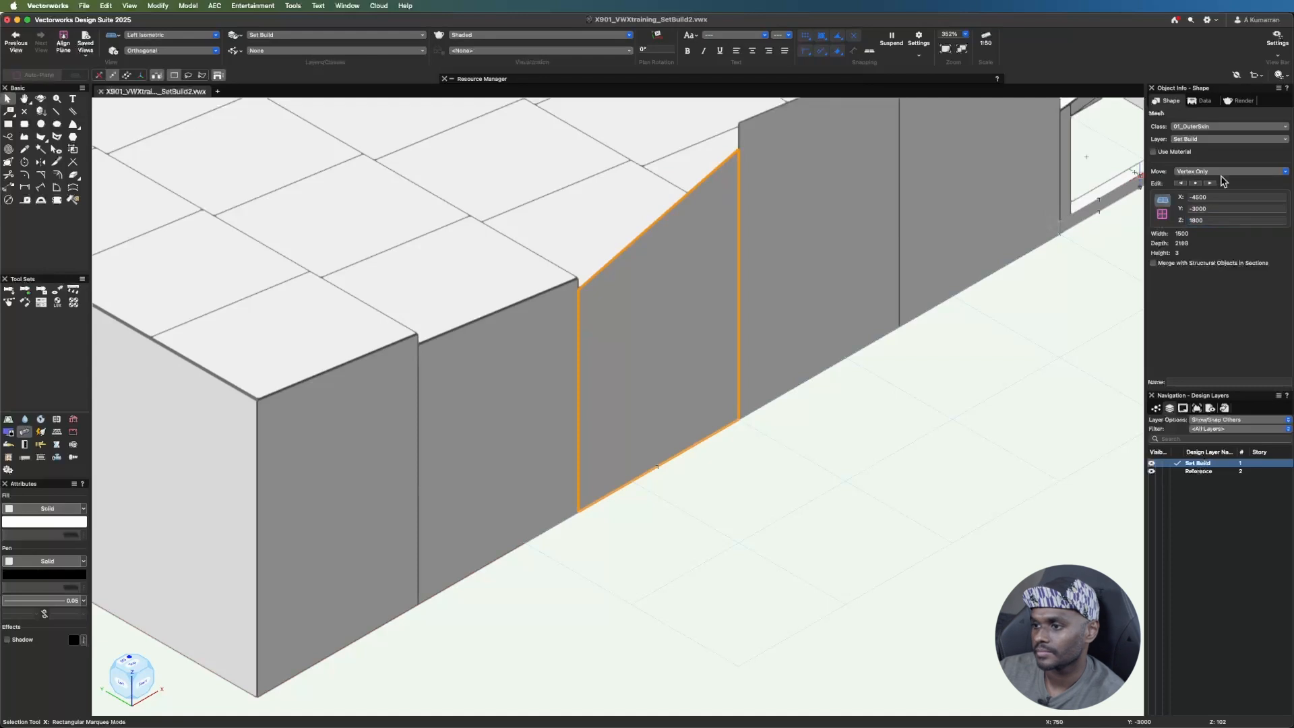
- Lower the third side panel's outer upper vertex at X -3000, Y -3003 by 600 mm to Z 1588
click(1211, 184)
click(1222, 219)
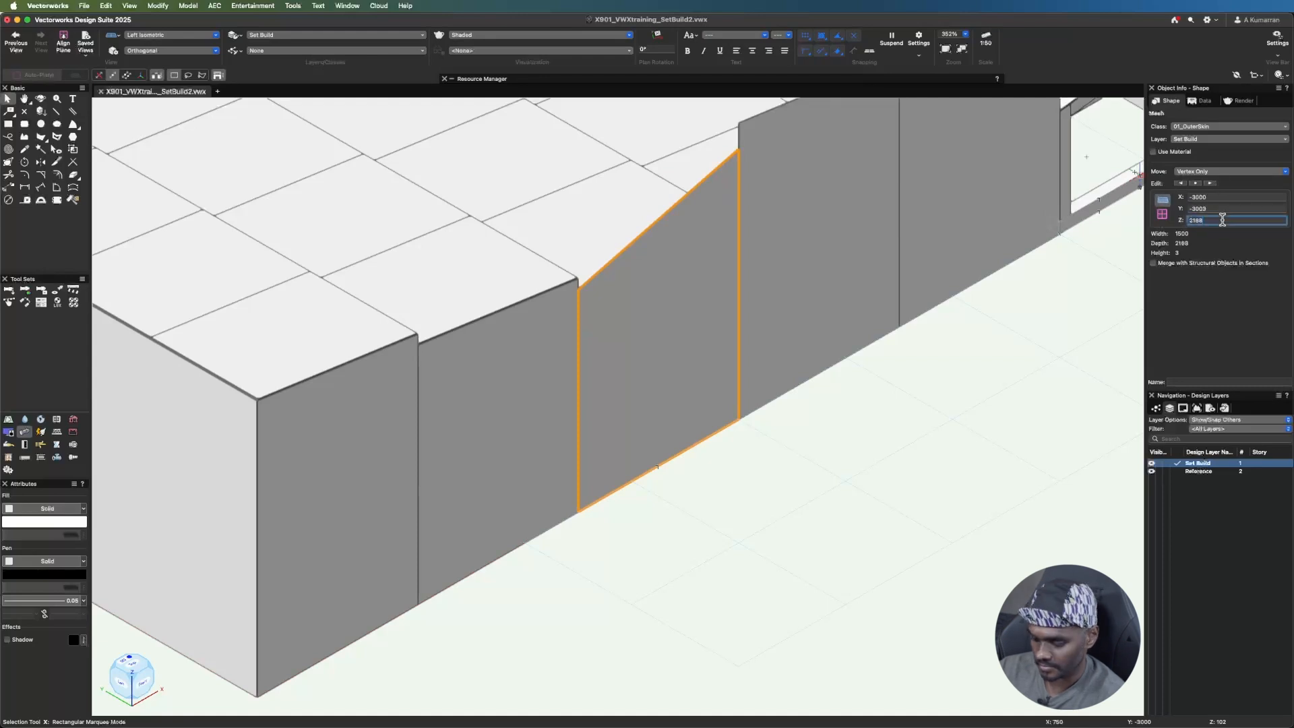
key(Return)
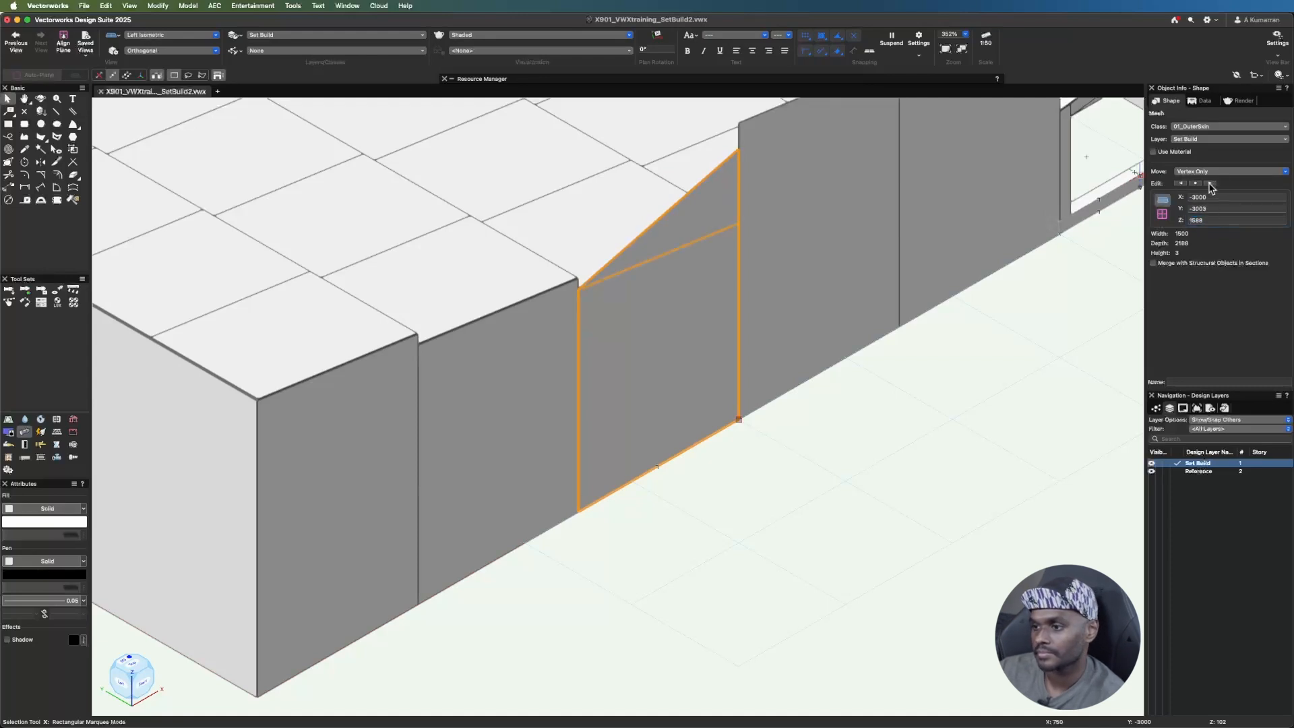
- Lower the third side panel's inner upper vertex at X -3000, Y -3000 by 600 mm to Z 1588
click(1212, 219)
text(-60)
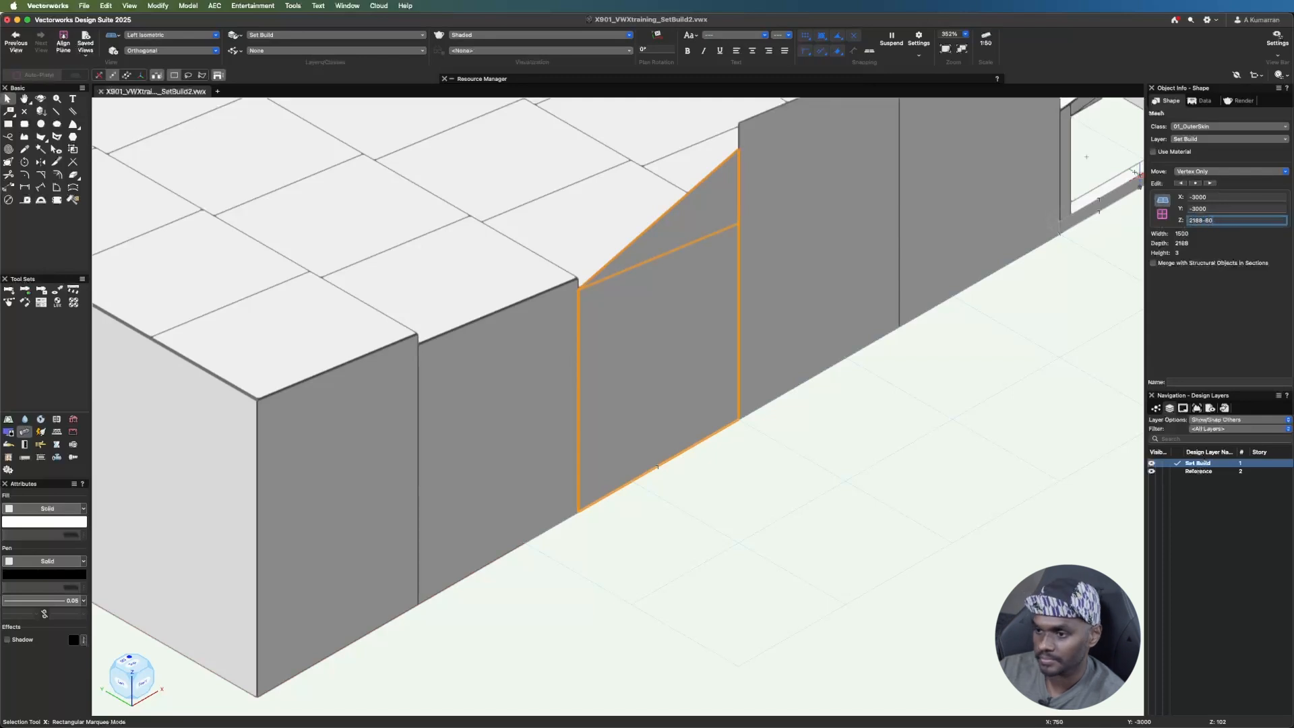
text(0)
key(Return)
- Lower the fourth side panel's outer upper vertex at X -3000, Y -3003 by 900 mm to Z 1500
scroll(646, 655, down, 1)
click(759, 393)
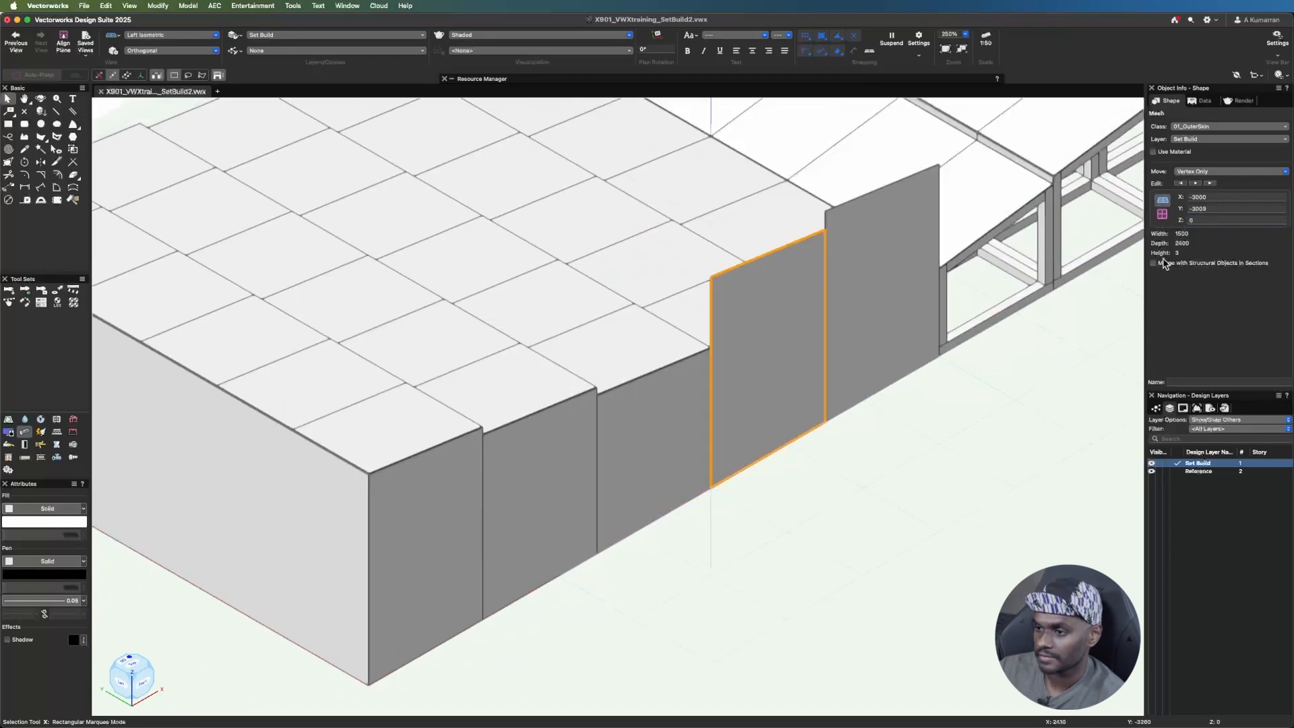
click(1219, 220)
text(-900)
key(Return)
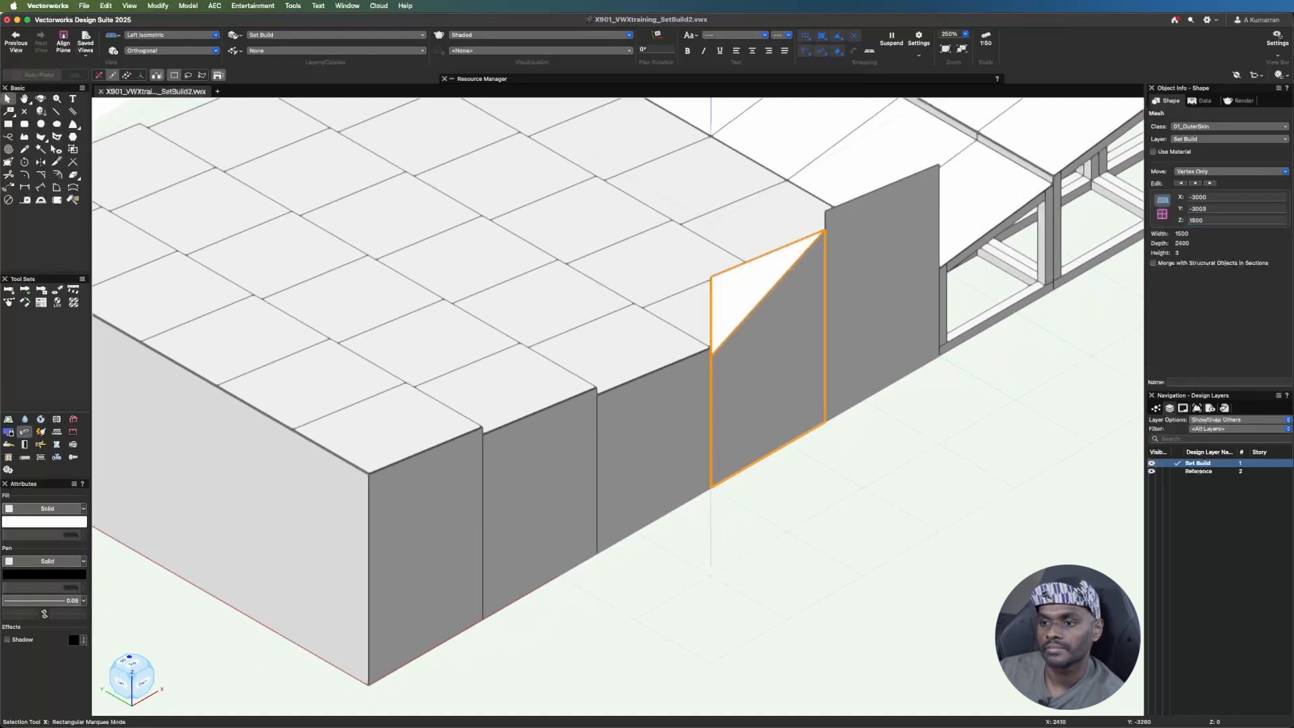
click(1211, 182)
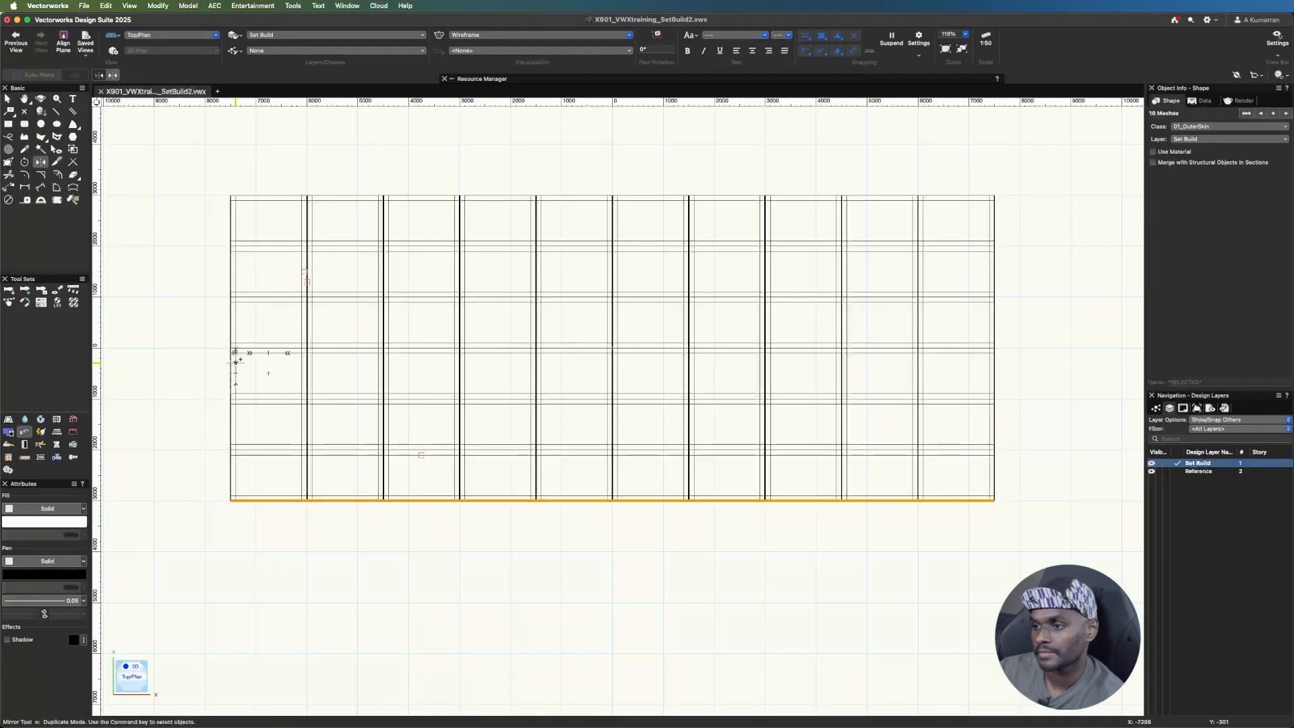
- Mirror a duplicate of the selected side panel meshes across the set's lengthwise centreline at Y 0 and deselect them
scroll(260, 317, up, 3)
scroll(217, 364, up, 10)
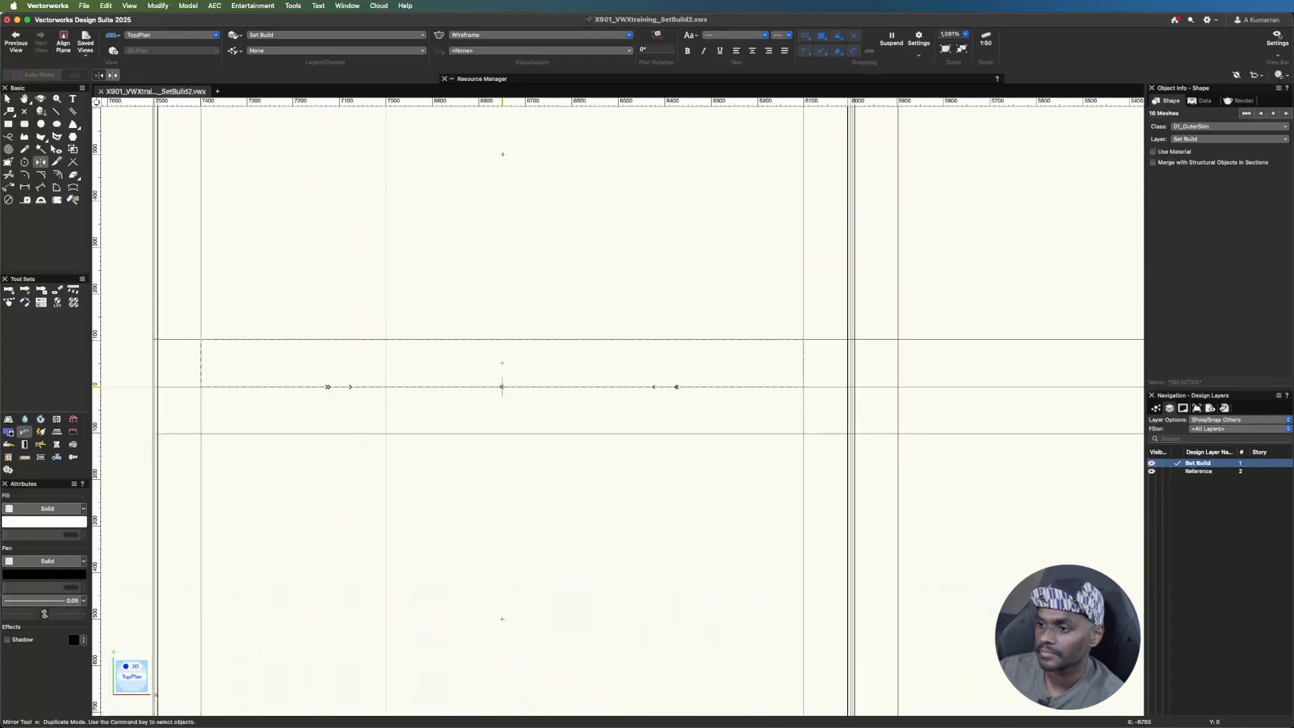
click(500, 386)
click(650, 386)
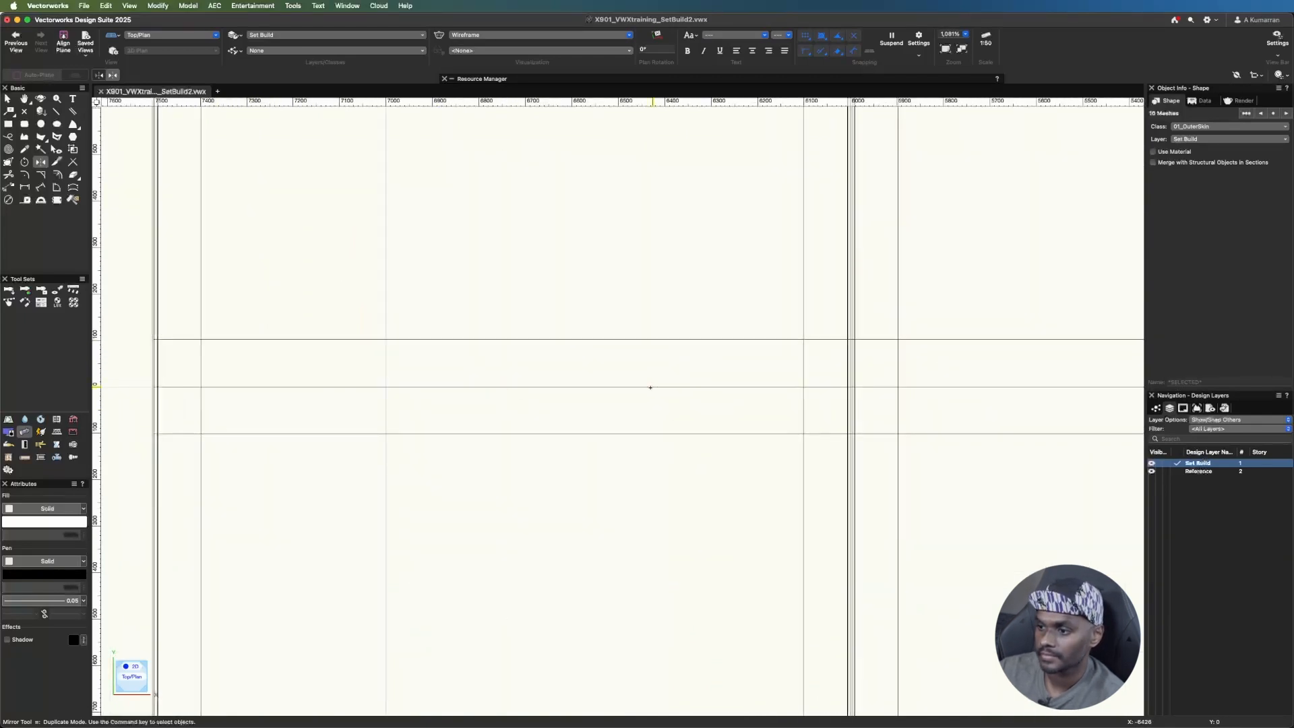
scroll(383, 324, down, 2)
scroll(377, 325, down, 10)
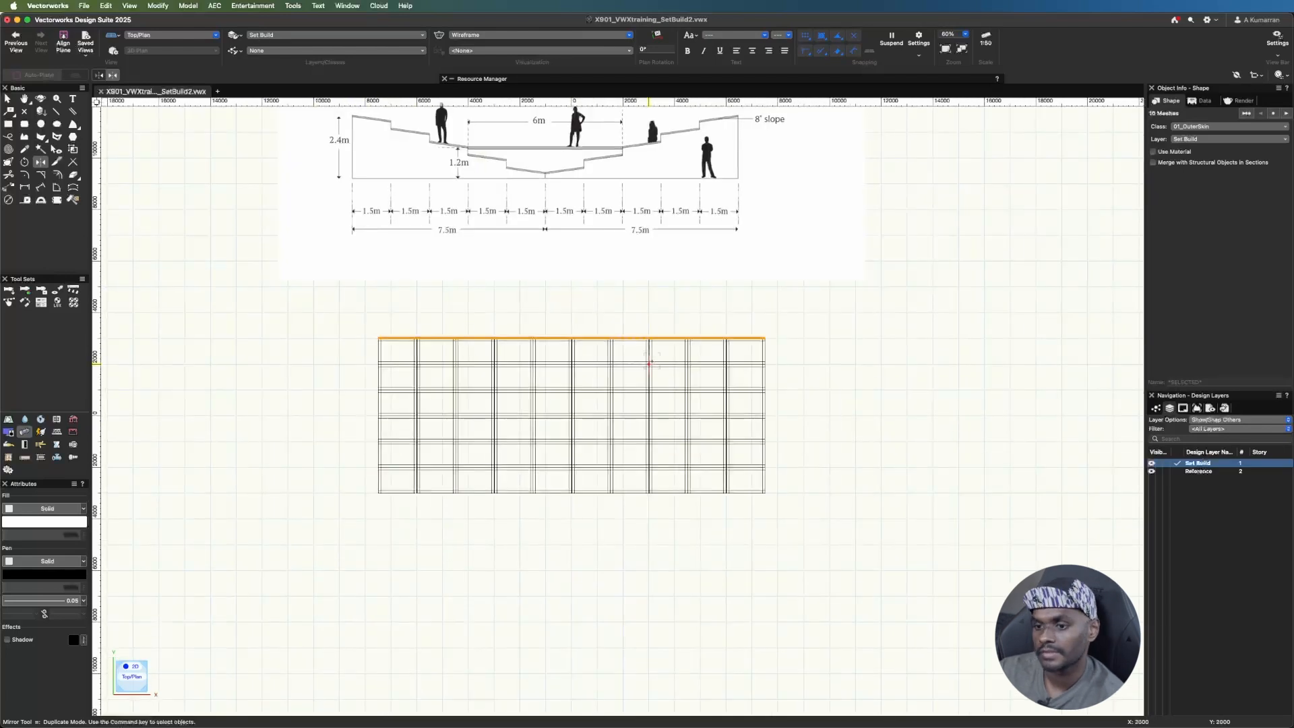
key(x)
click(180, 37)
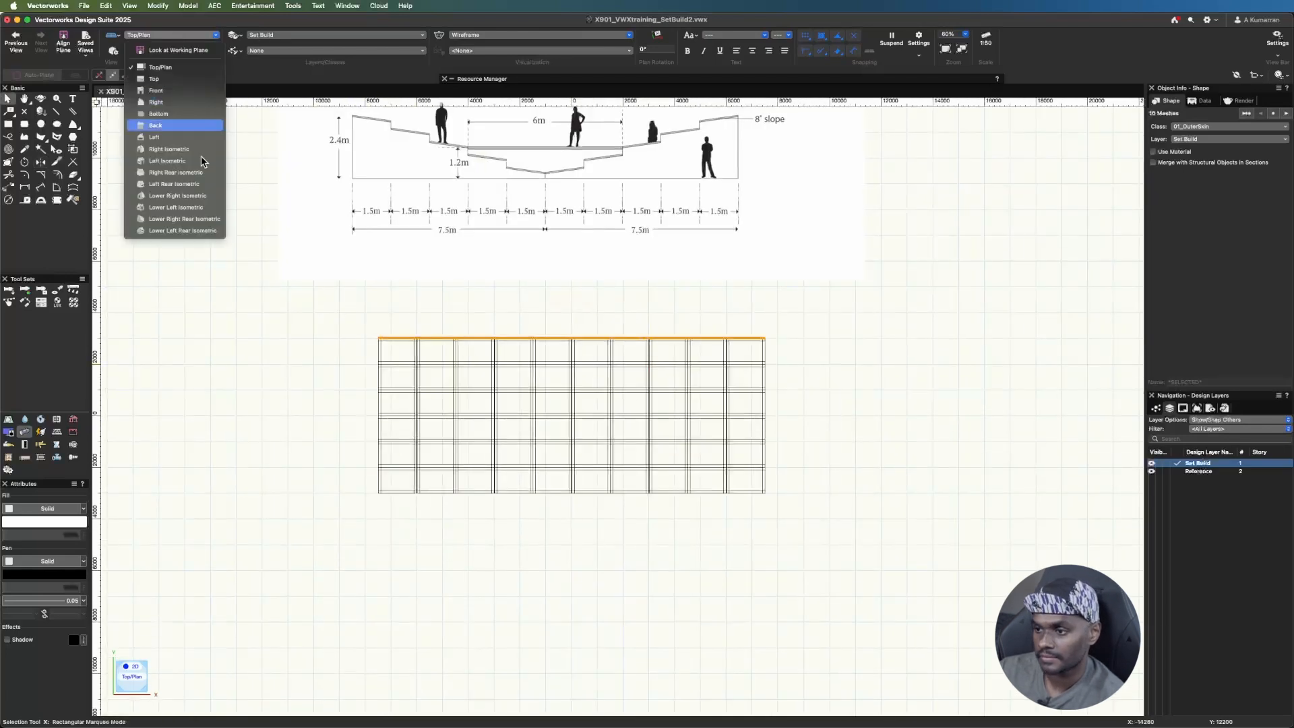
click(189, 160)
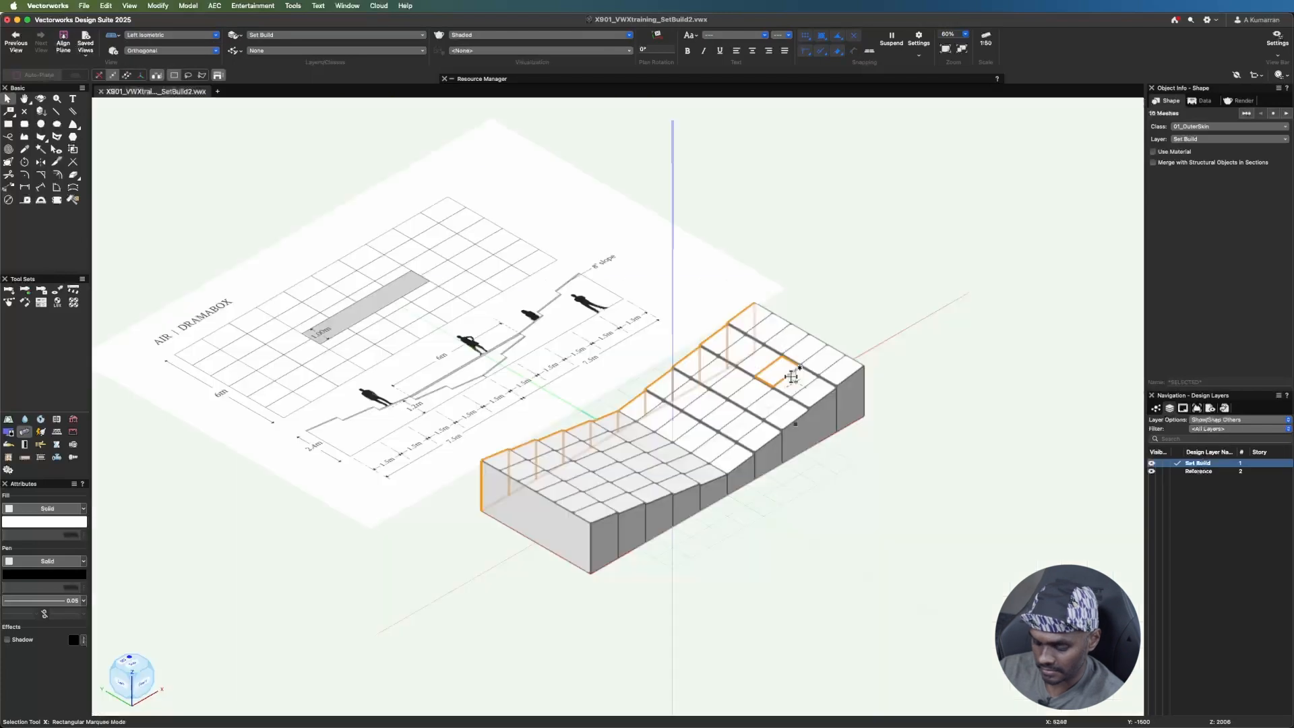
click(887, 532)
- Mirror a duplicate of the 2400 mm high end panel across the set's crosswise centreline at X 0
mouse_move(855, 523)
super+middle_down()
mouse_move(708, 577)
mouse_move(548, 572)
mouse_move(681, 427)
mouse_move(681, 410)
mouse_move(875, 436)
mouse_move(803, 508)
super+middle_up()
key(x)
click(806, 507)
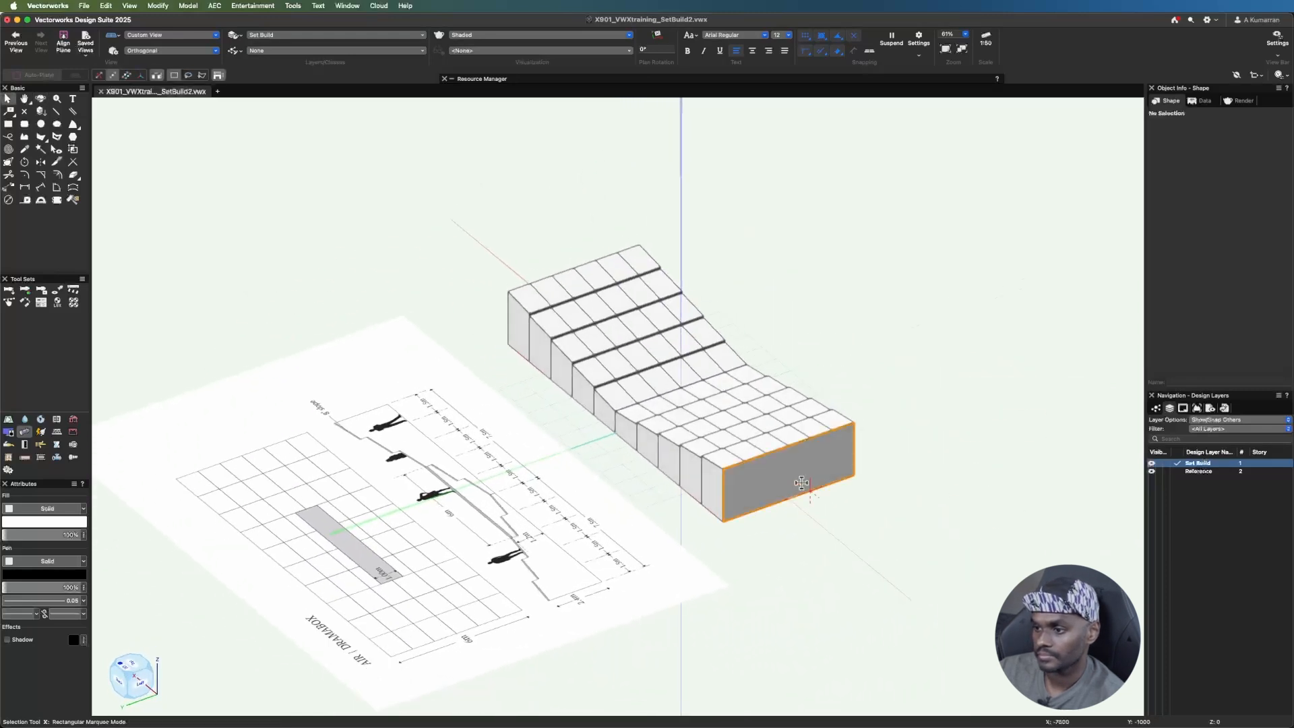
click(185, 35)
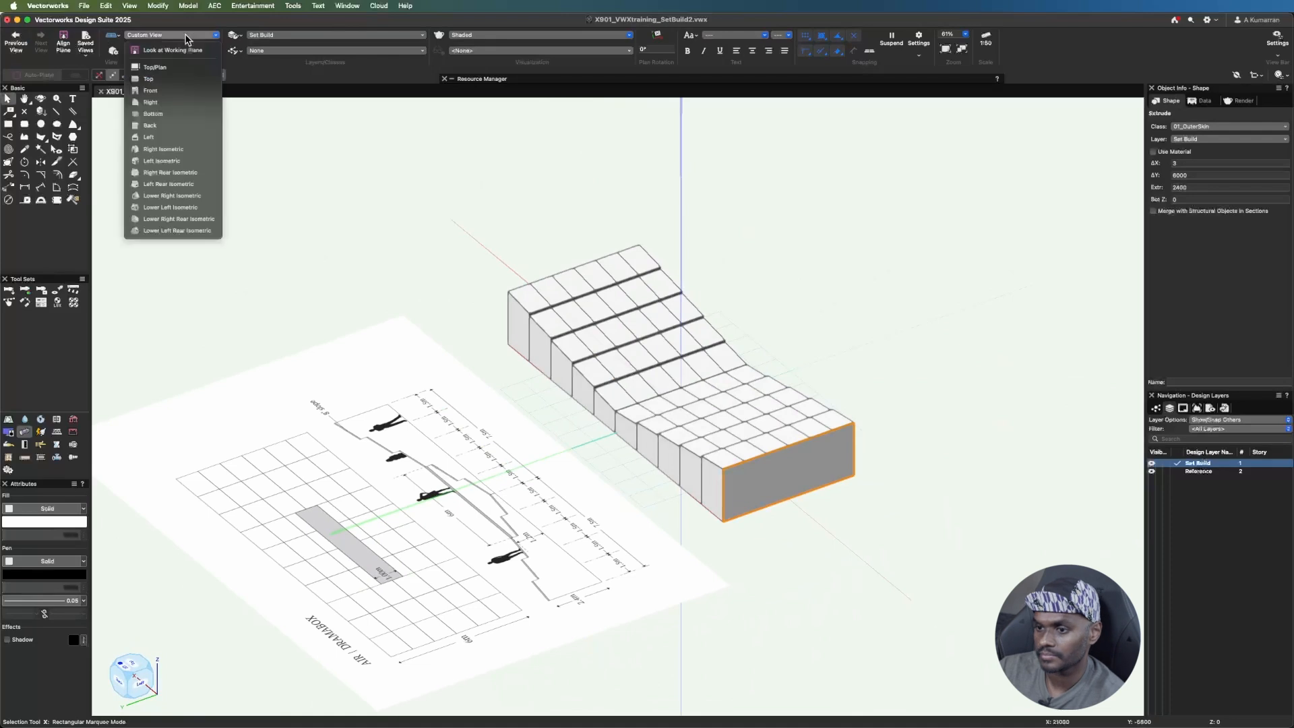
click(179, 67)
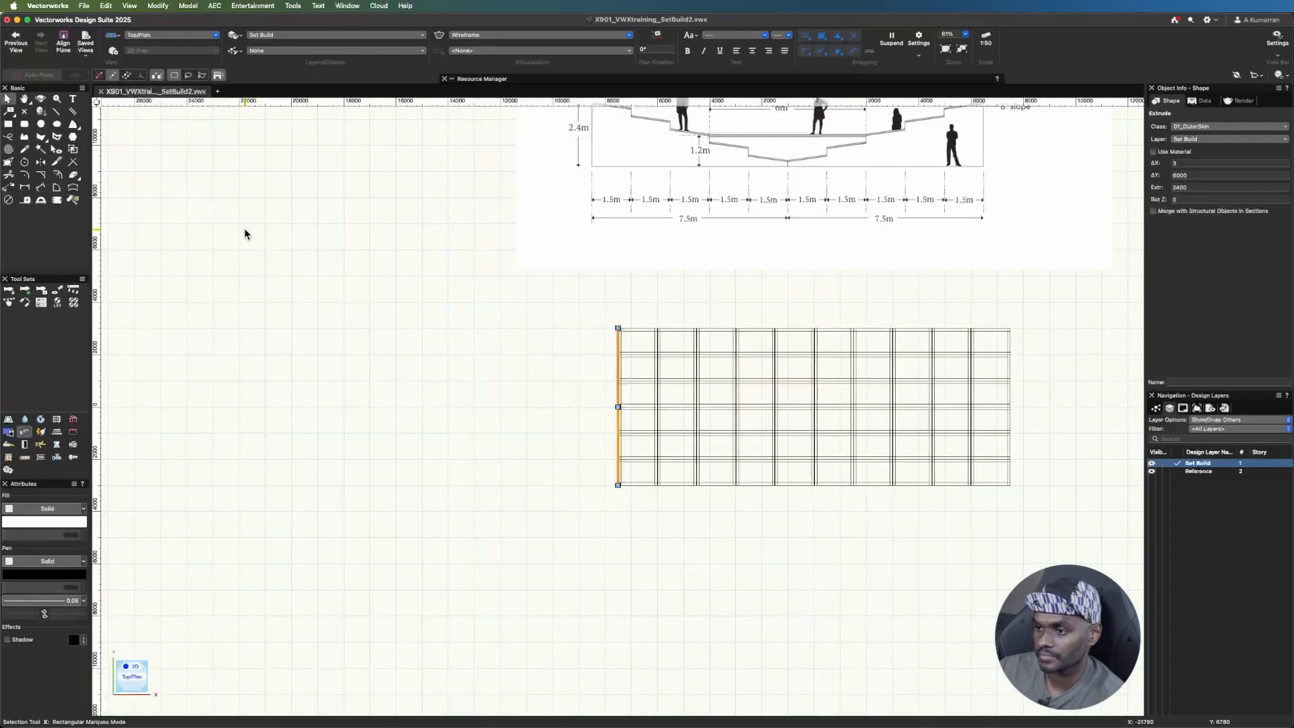
key(equal)
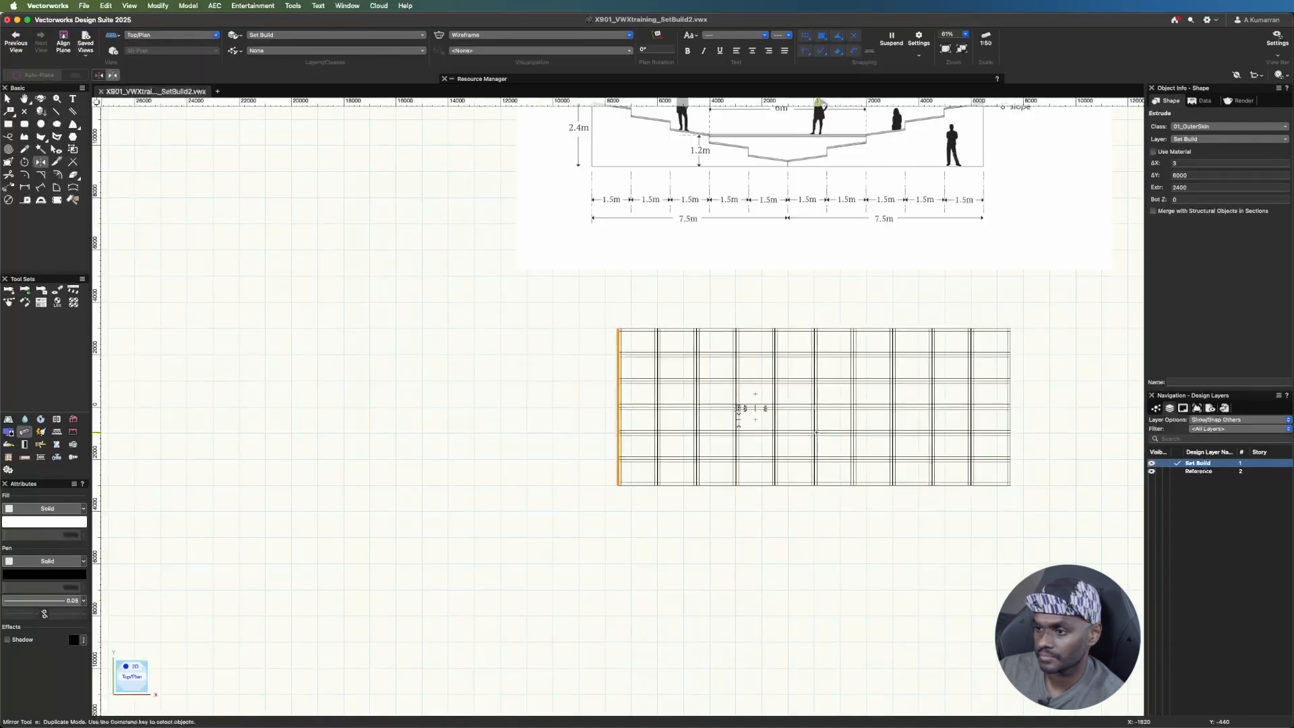
scroll(875, 445, up, 6)
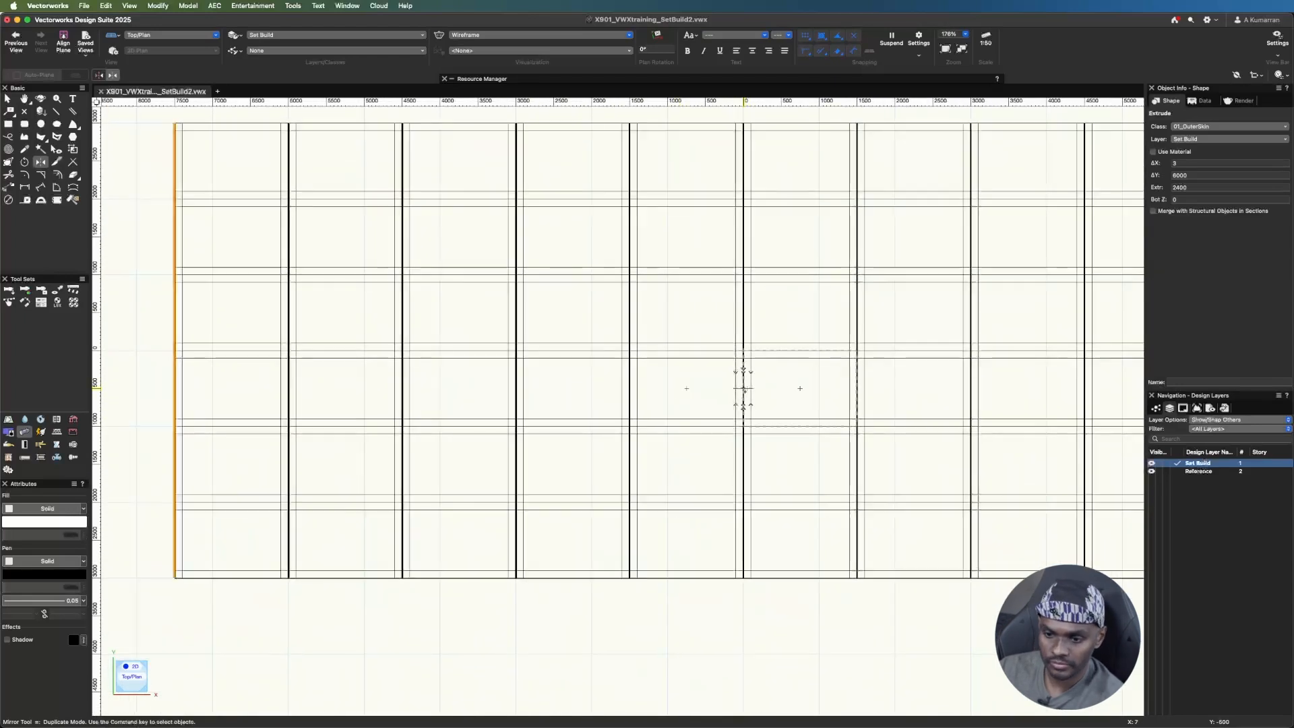
scroll(746, 388, up, 3)
scroll(746, 387, up, 6)
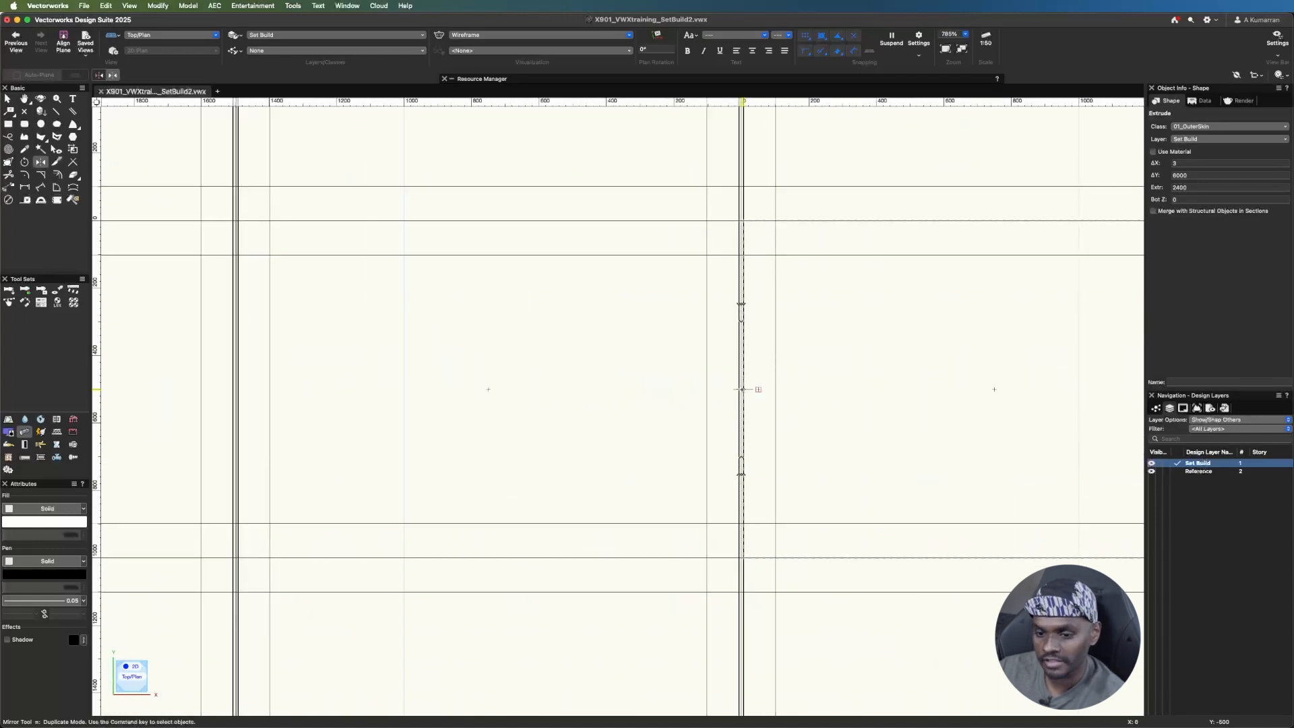
scroll(742, 389, up, 8)
click(742, 389)
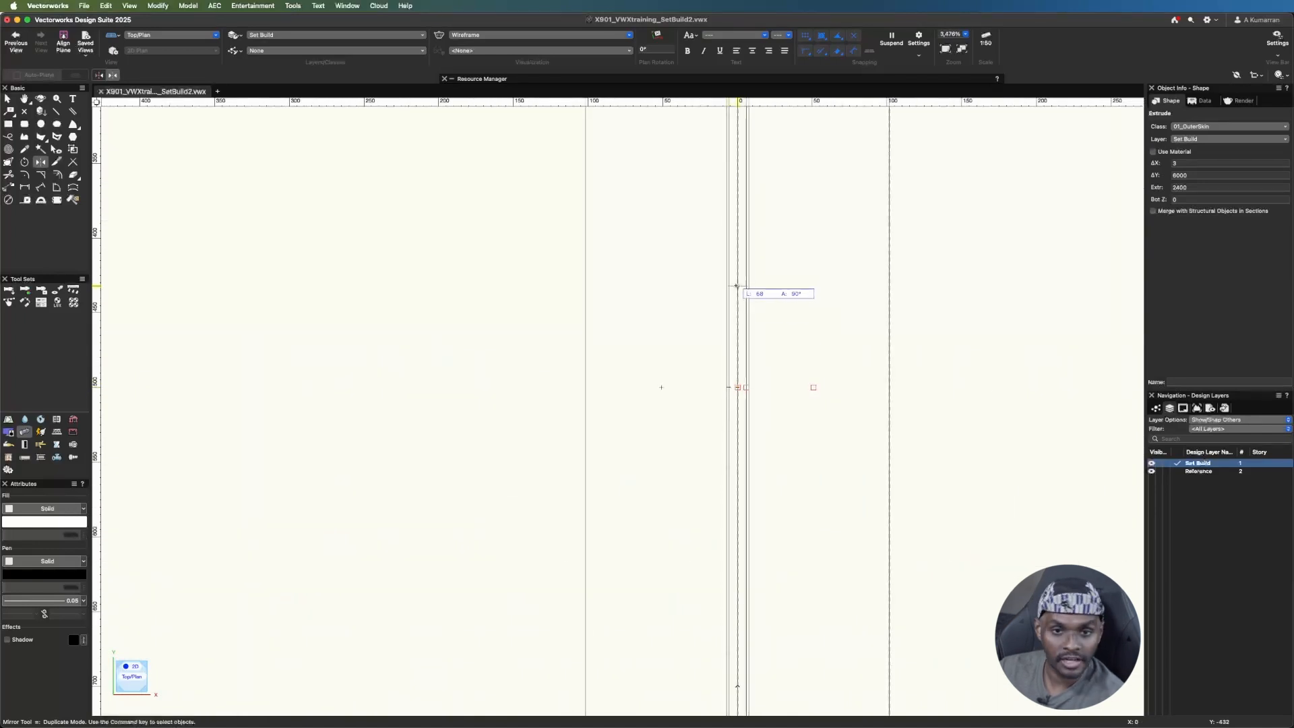
scroll(566, 326, down, 12)
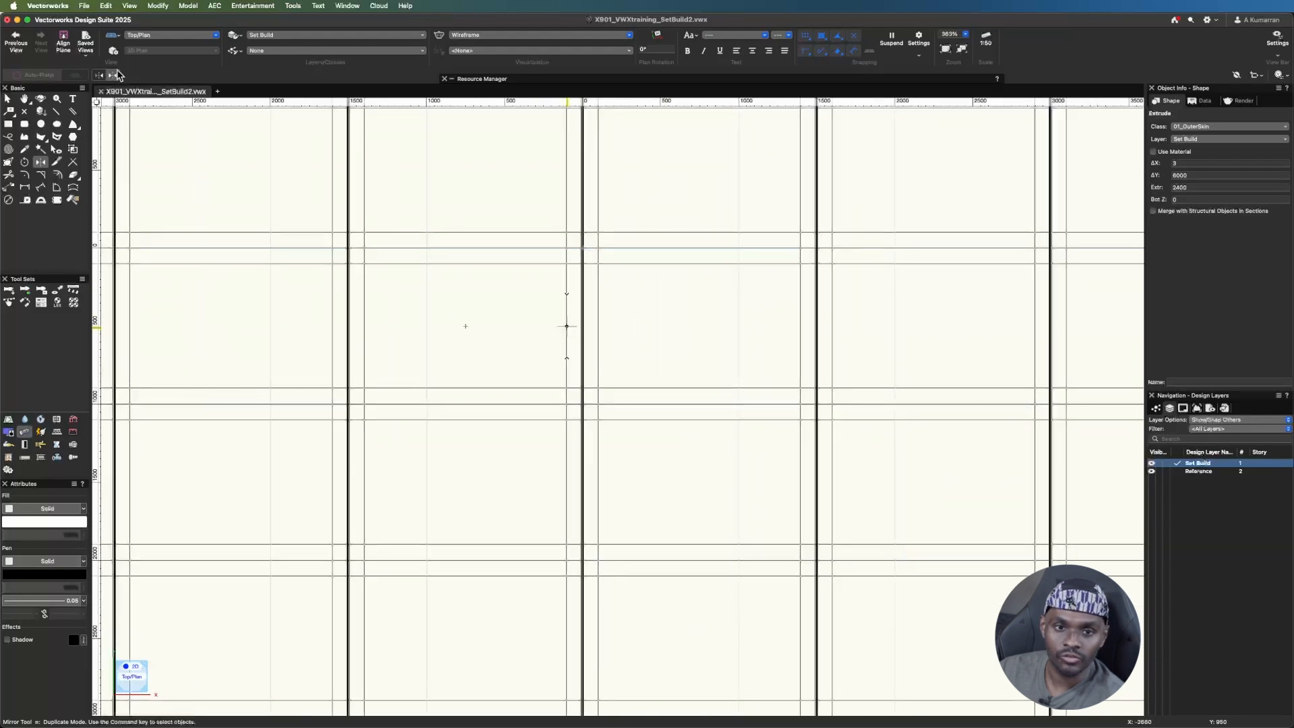
- Check the mirrored end panel in 3D and save the document
click(156, 34)
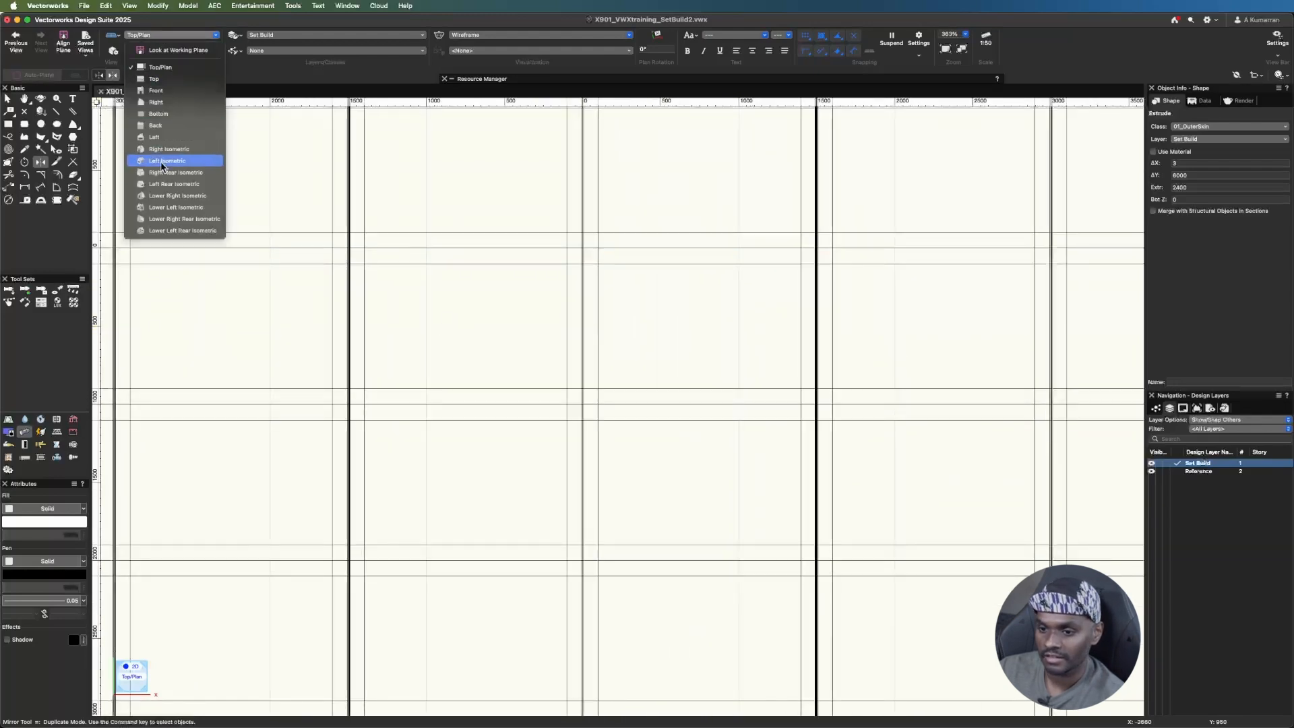
click(161, 161)
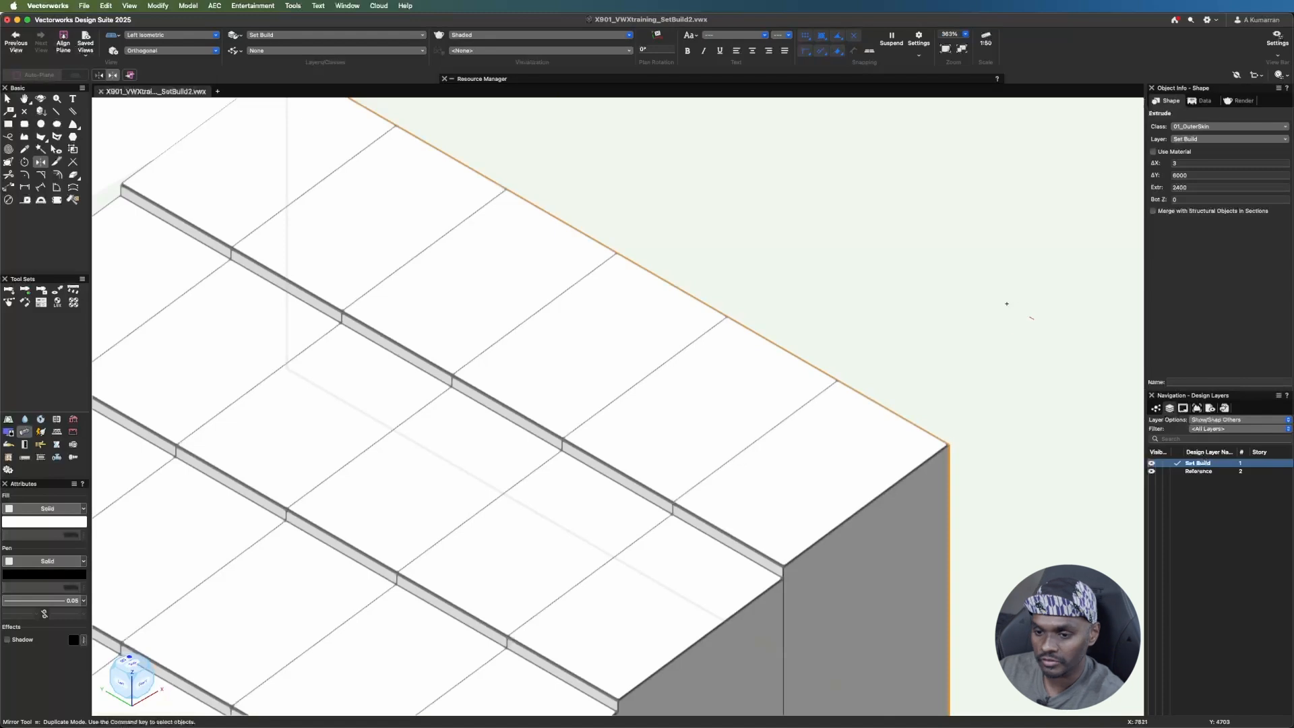
scroll(918, 351, down, 5)
middle_drag(917, 348, 917, 347)
mouse_move(917, 348)
mouse_down()
mouse_move(597, 343)
mouse_move(617, 367)
mouse_move(638, 365)
mouse_up()
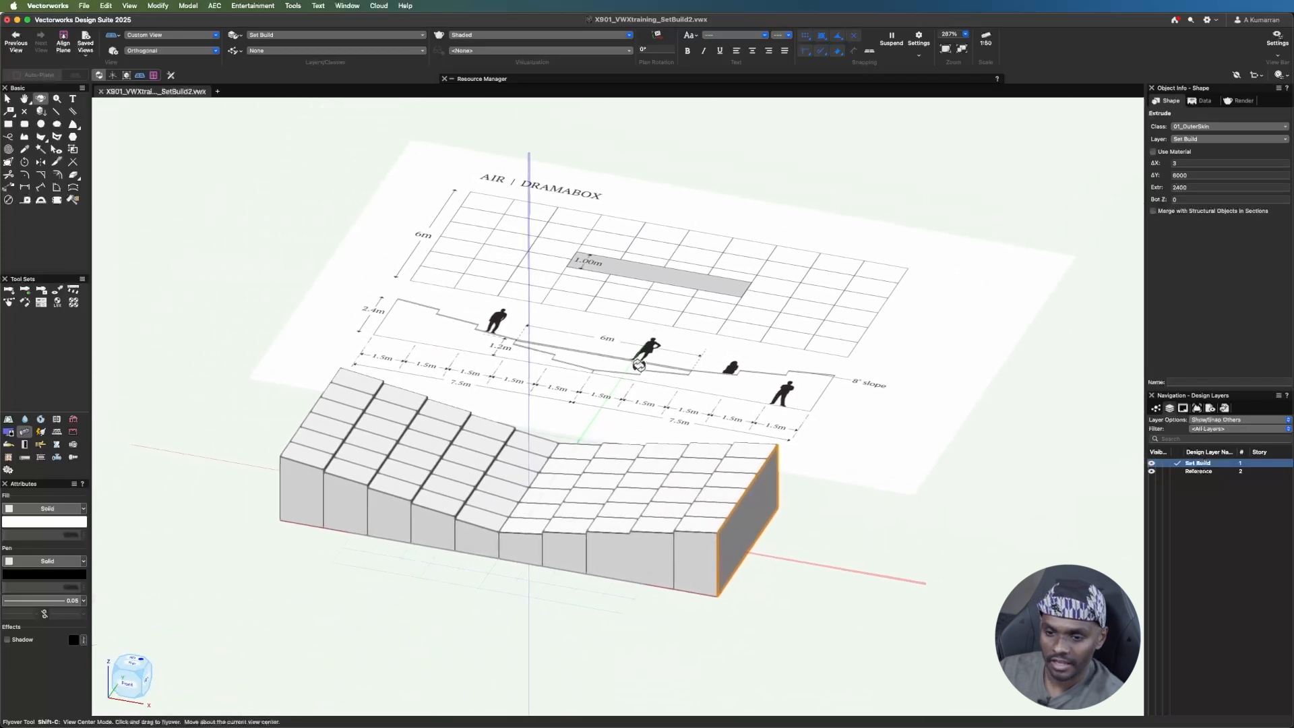
key(super+s)
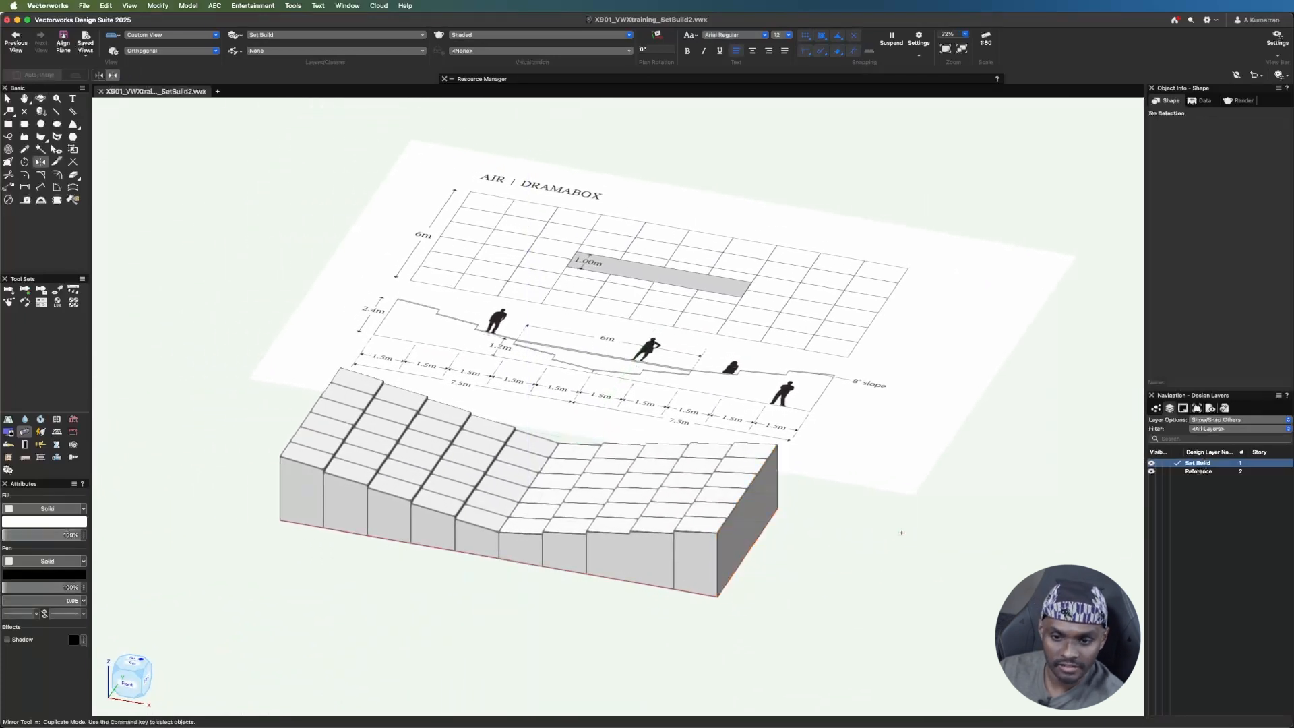
key(x)
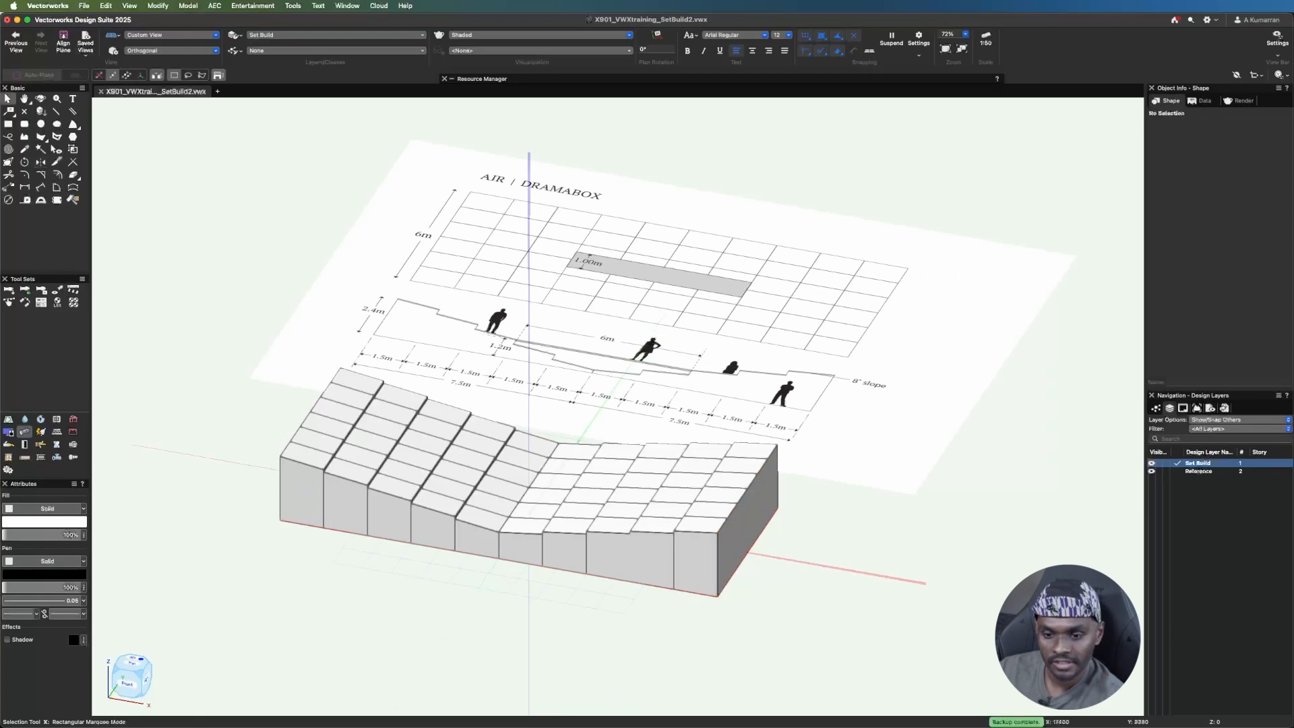
- Rotate the third top ply panel of the highest row 90° about the working plane's Y' axis, centred on its outer edge's midpoint
scroll(255, 433, up, 2)
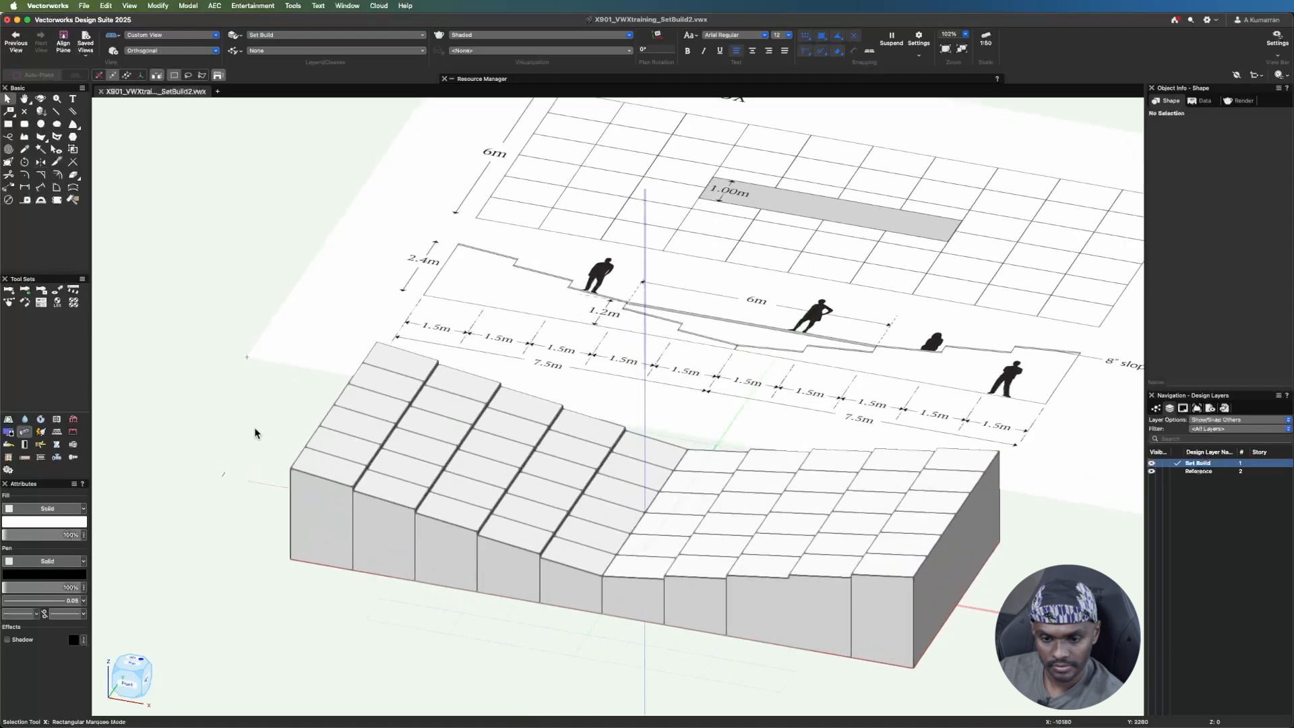
scroll(364, 552, down, 2)
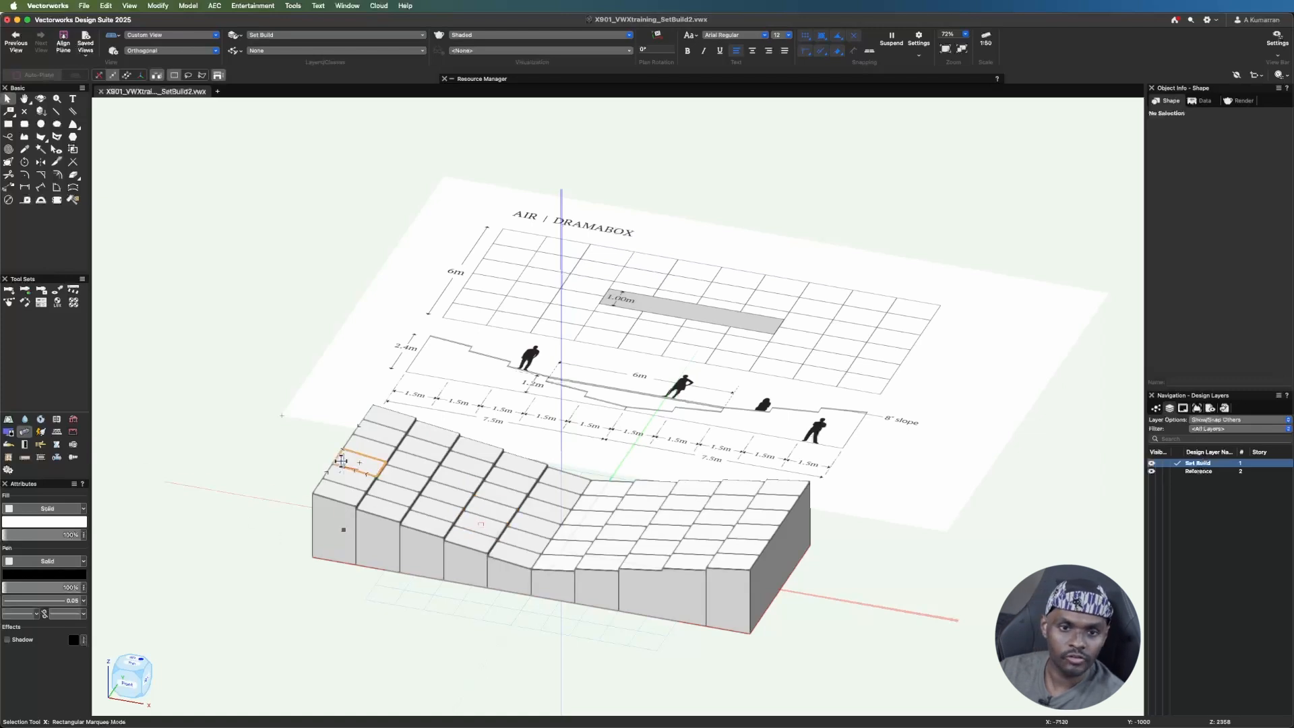
scroll(323, 431, up, 5)
scroll(281, 399, up, 1)
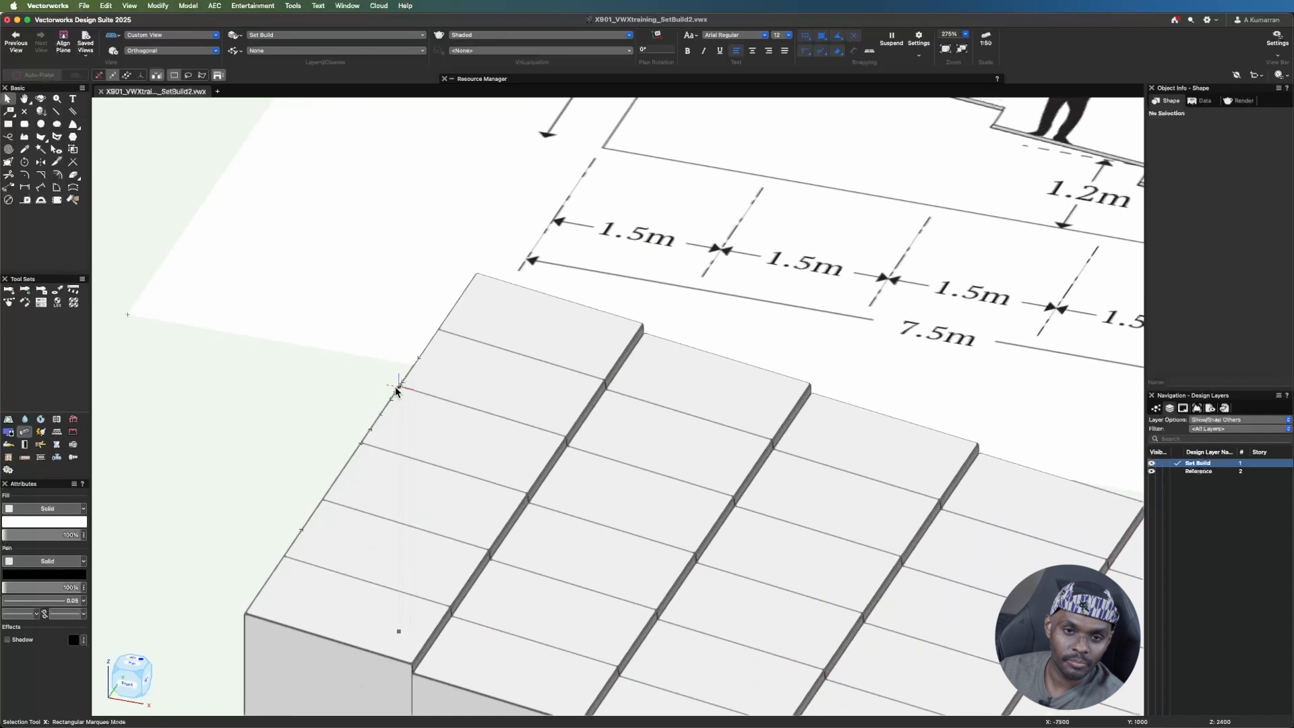
click(405, 427)
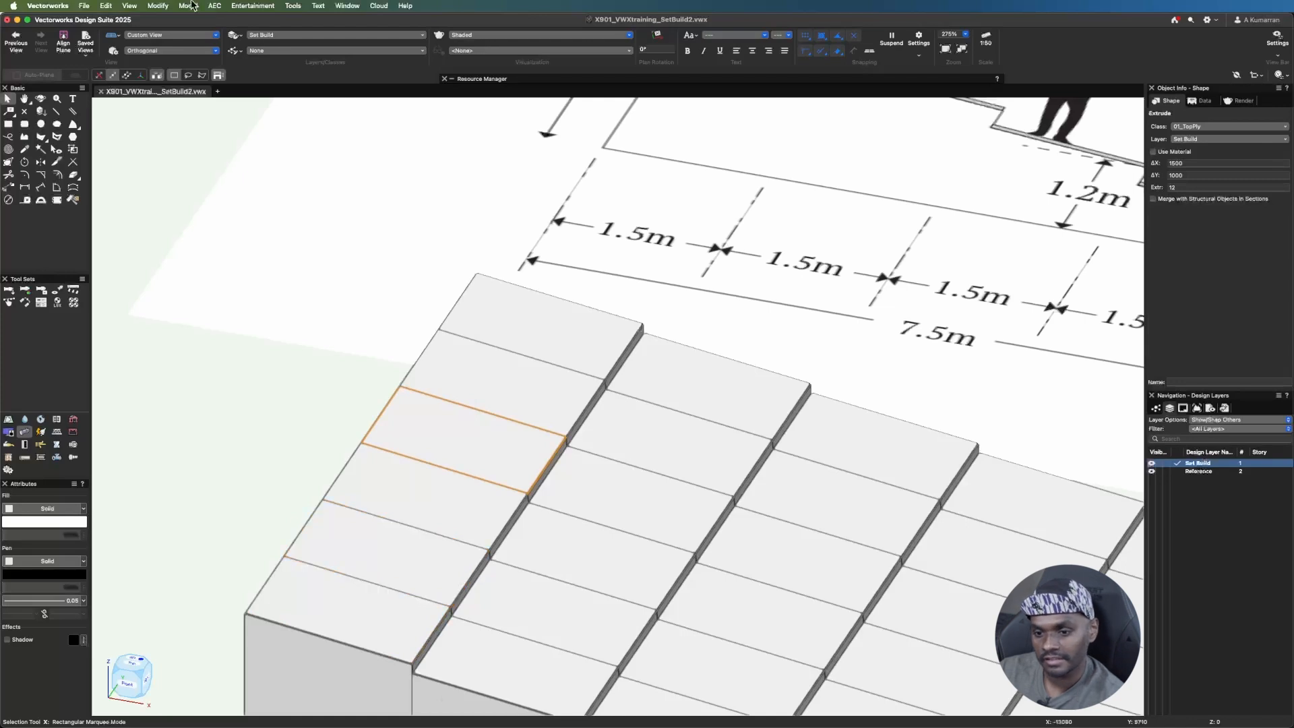
click(158, 6)
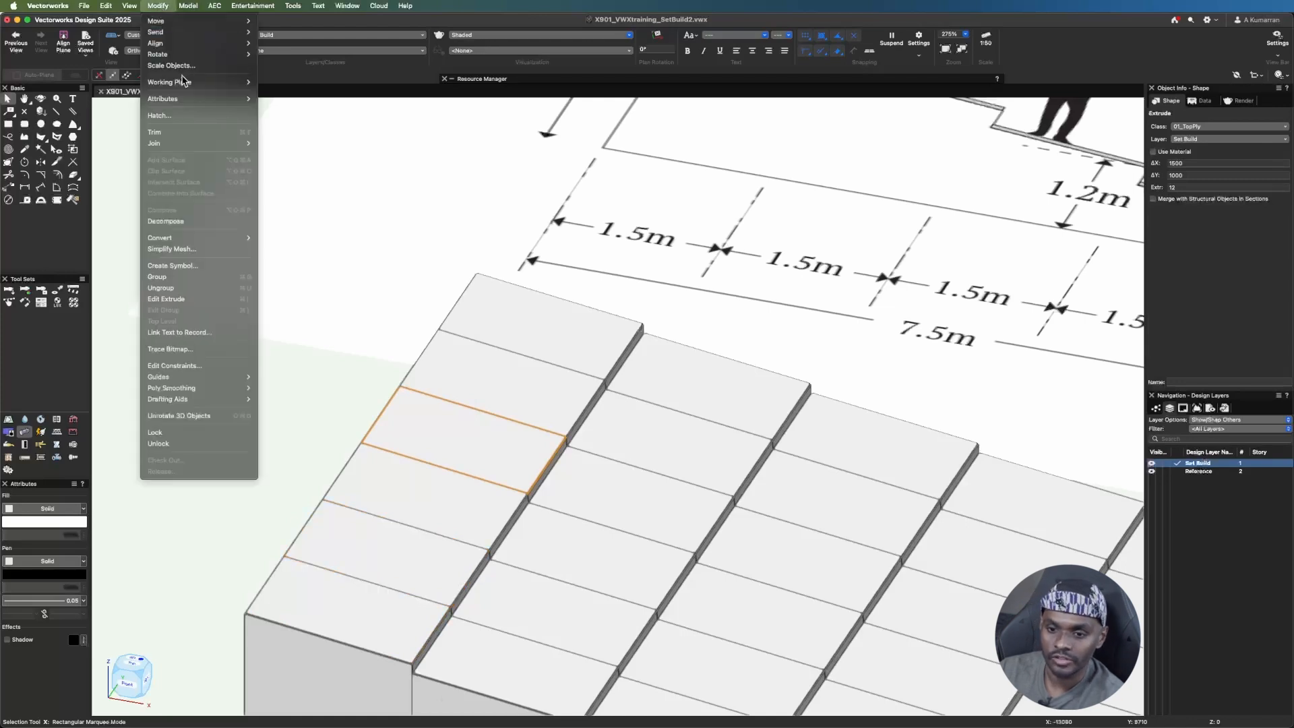
mouse_move(186, 58)
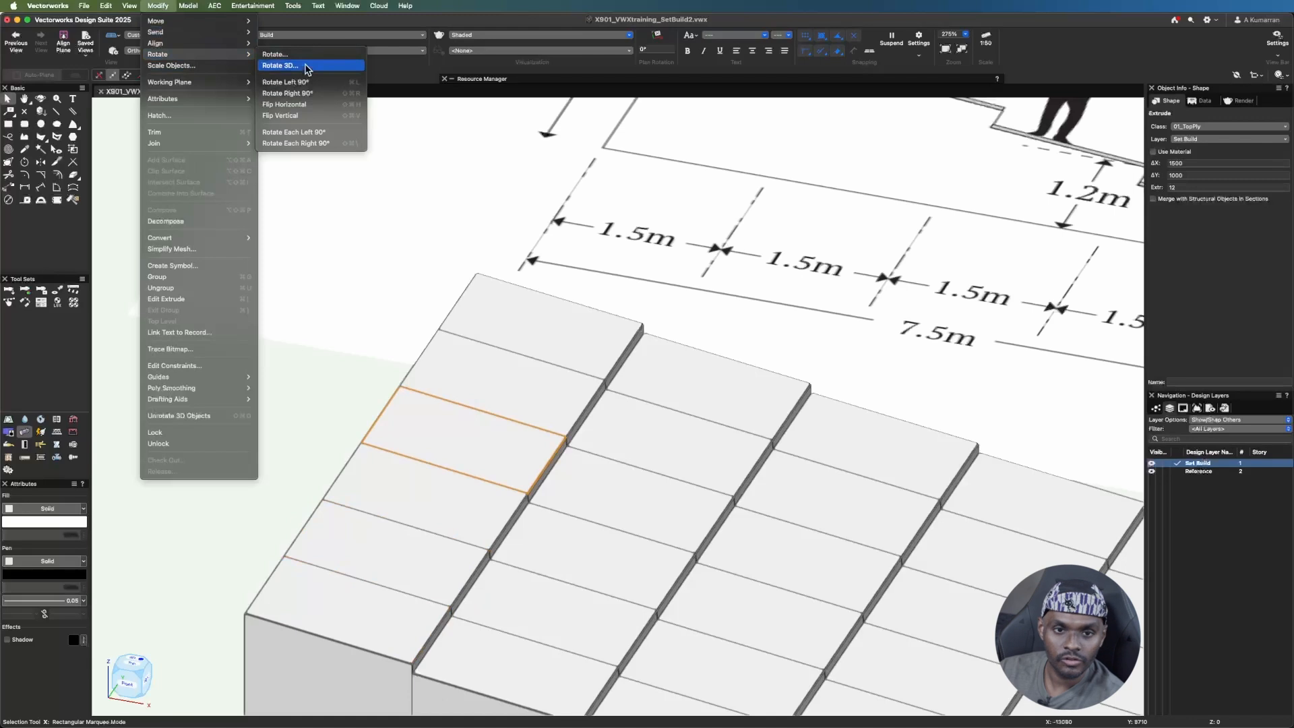
click(349, 53)
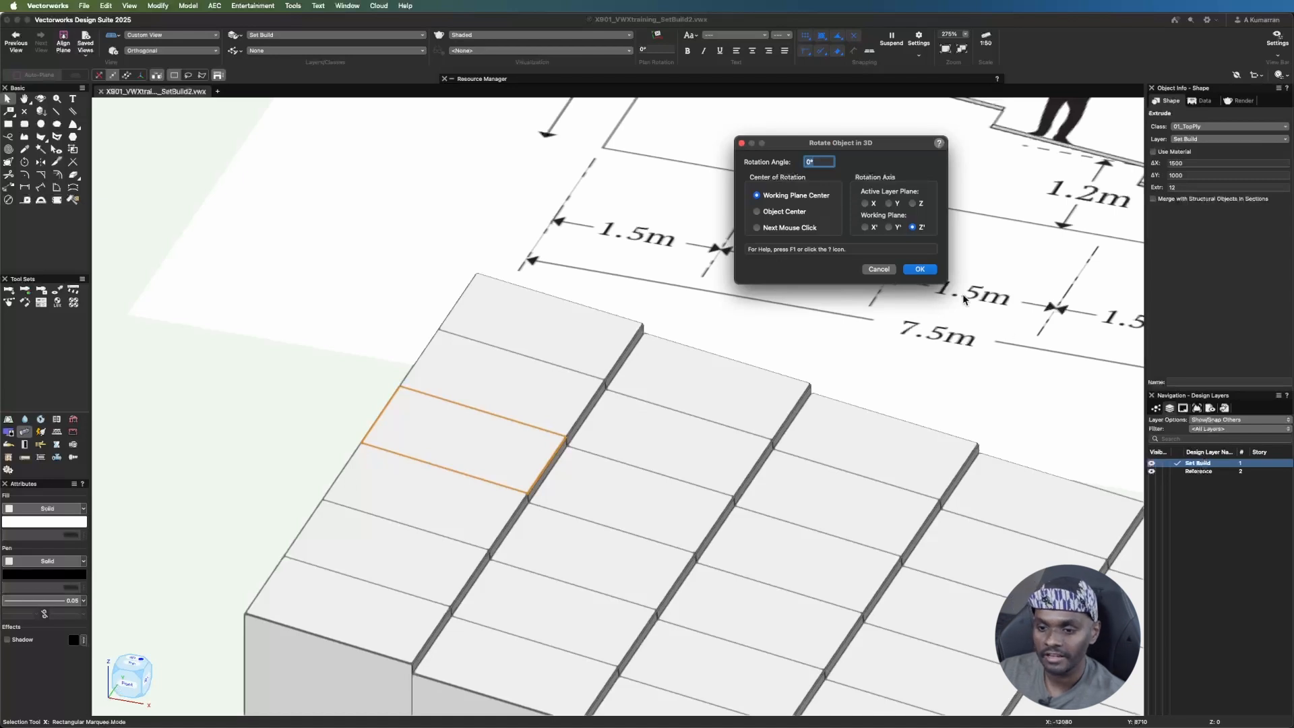
text(90)
click(888, 227)
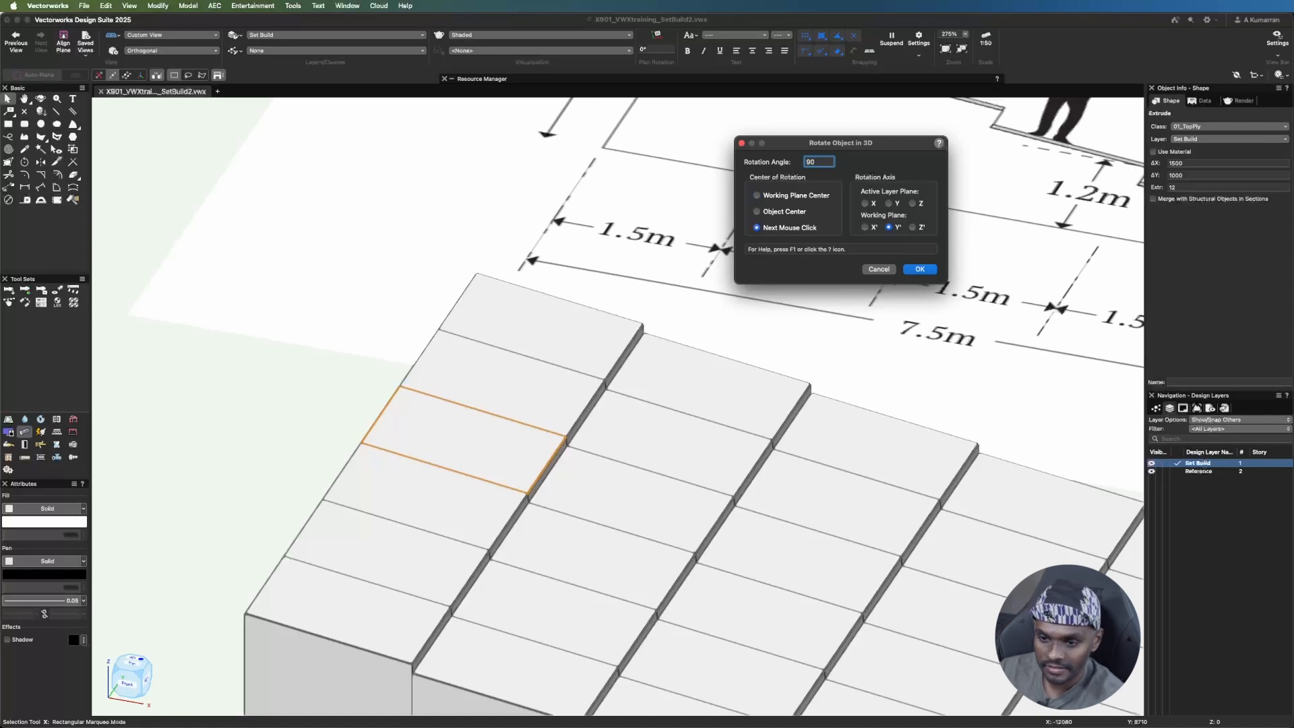
click(918, 268)
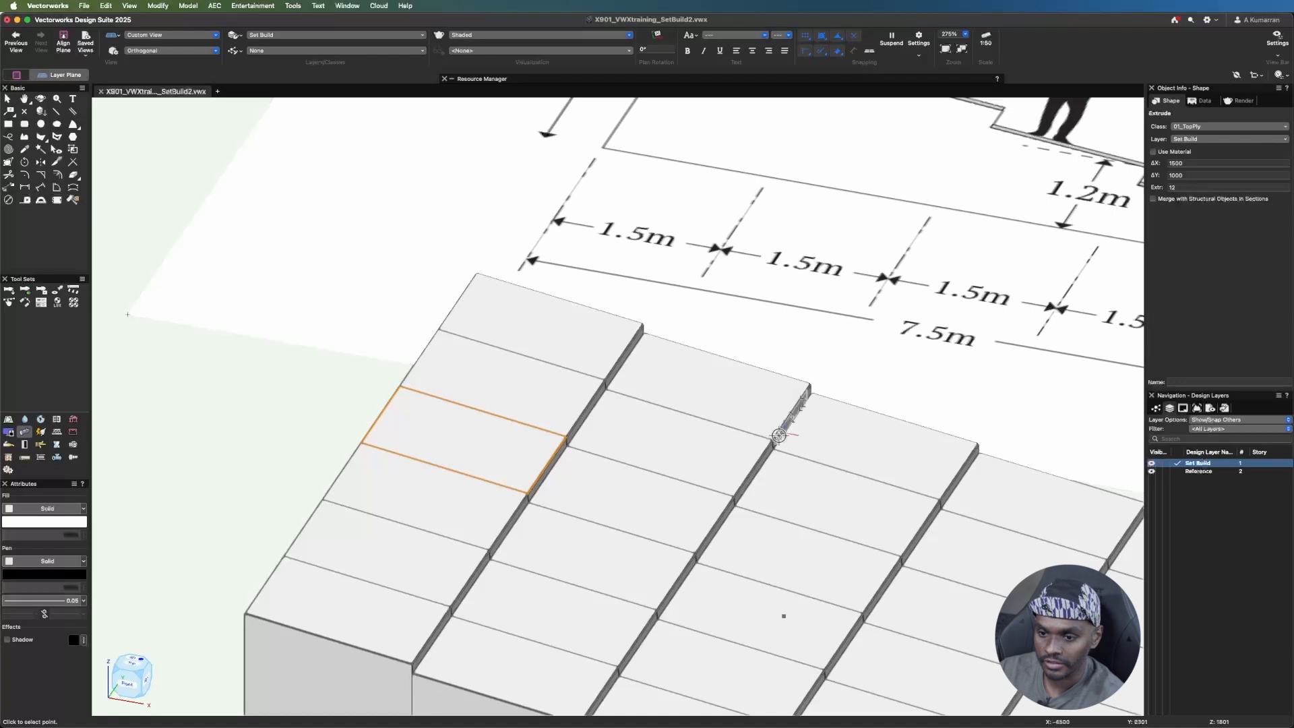
click(758, 477)
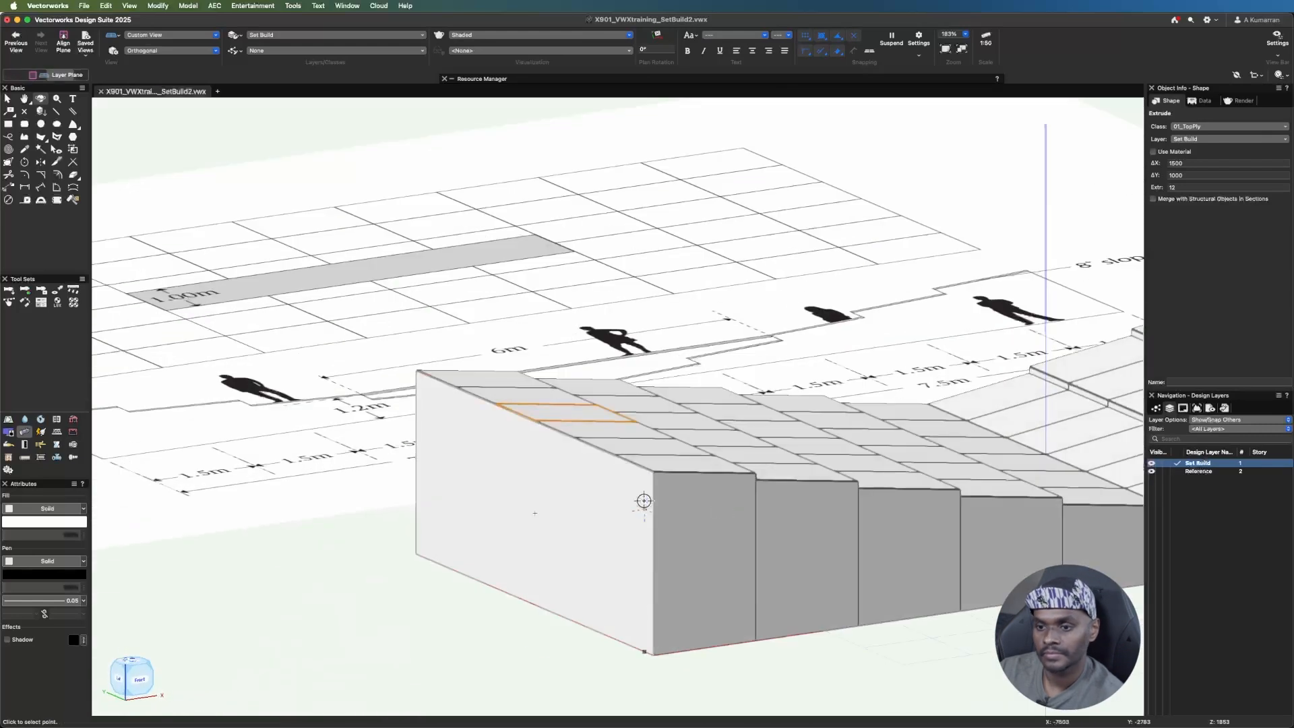
scroll(508, 422, up, 10)
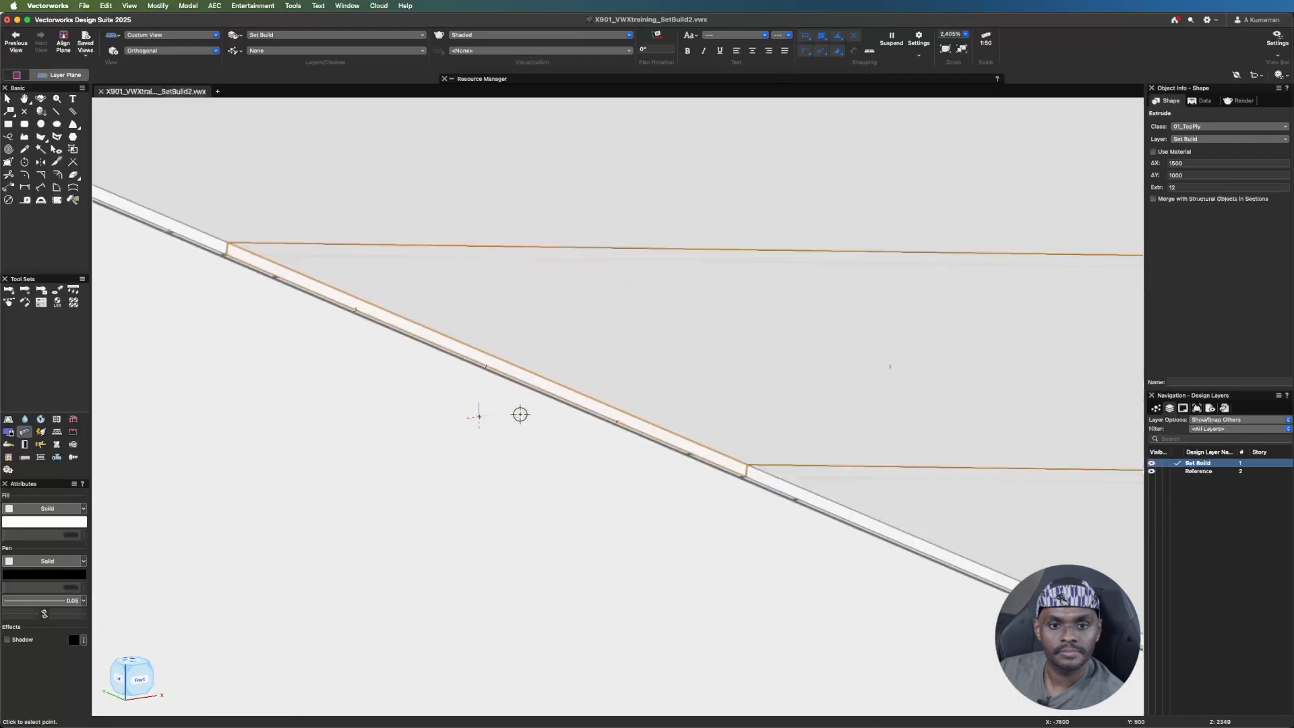
scroll(519, 414, up, 2)
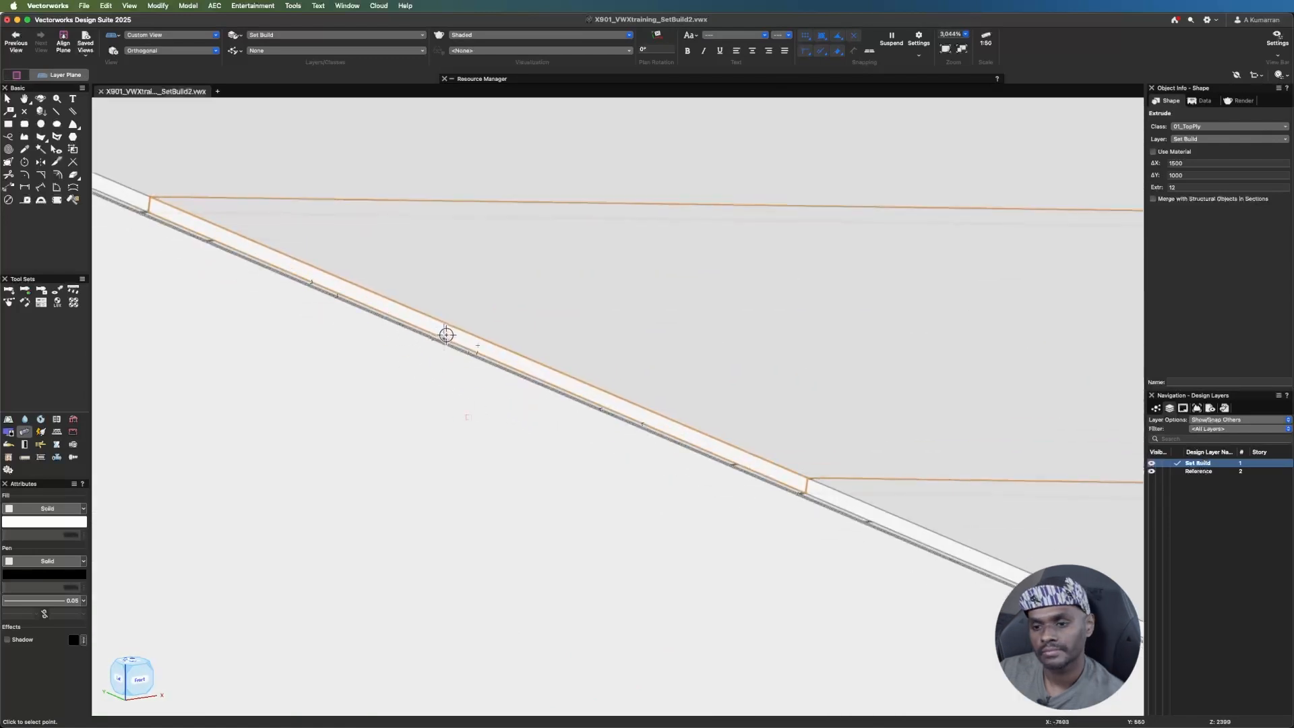
click(477, 352)
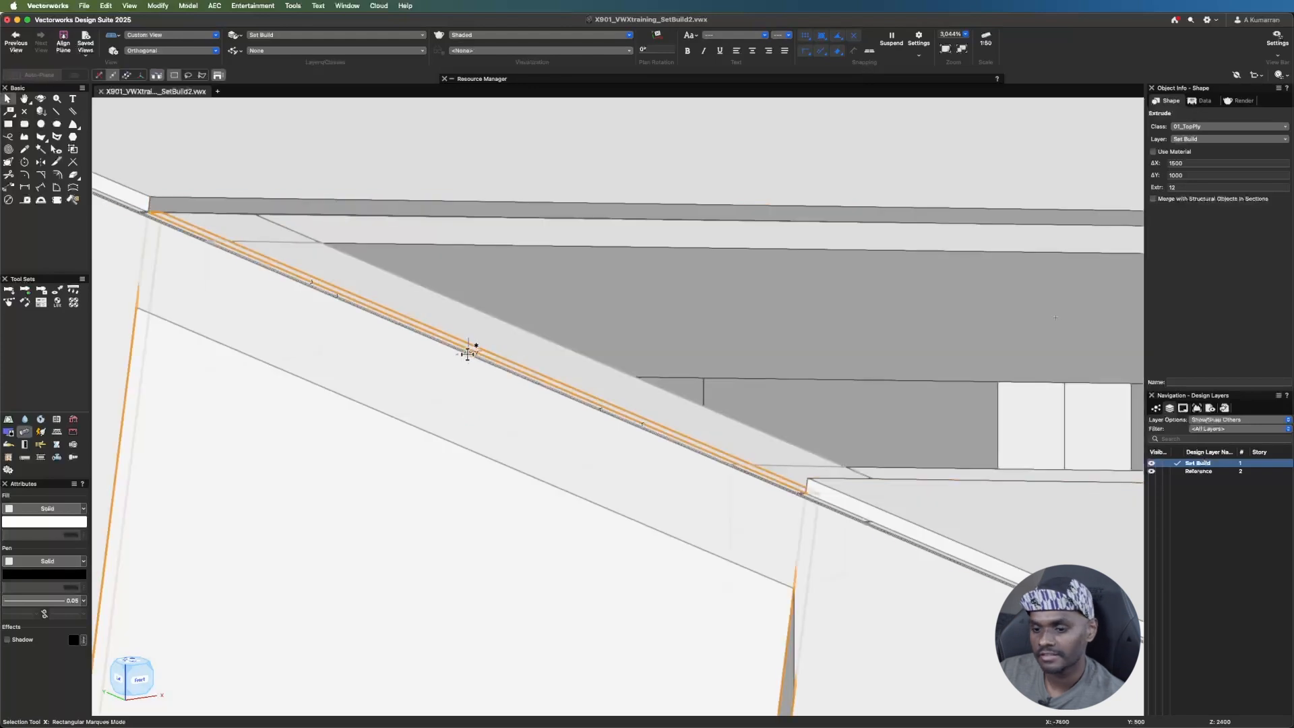
- Undo the top ply panel's 90° rotation, clear the selection and show the whole set in 3D
scroll(321, 384, down, 3)
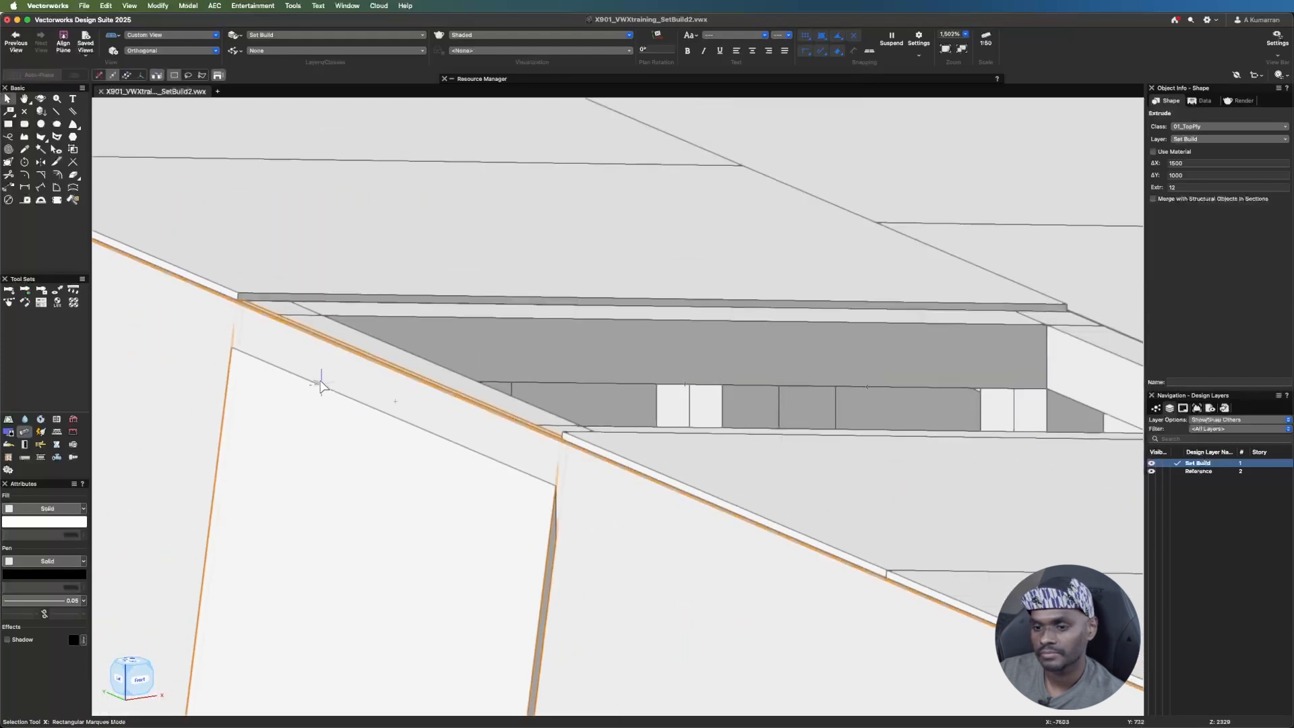
scroll(345, 375, down, 10)
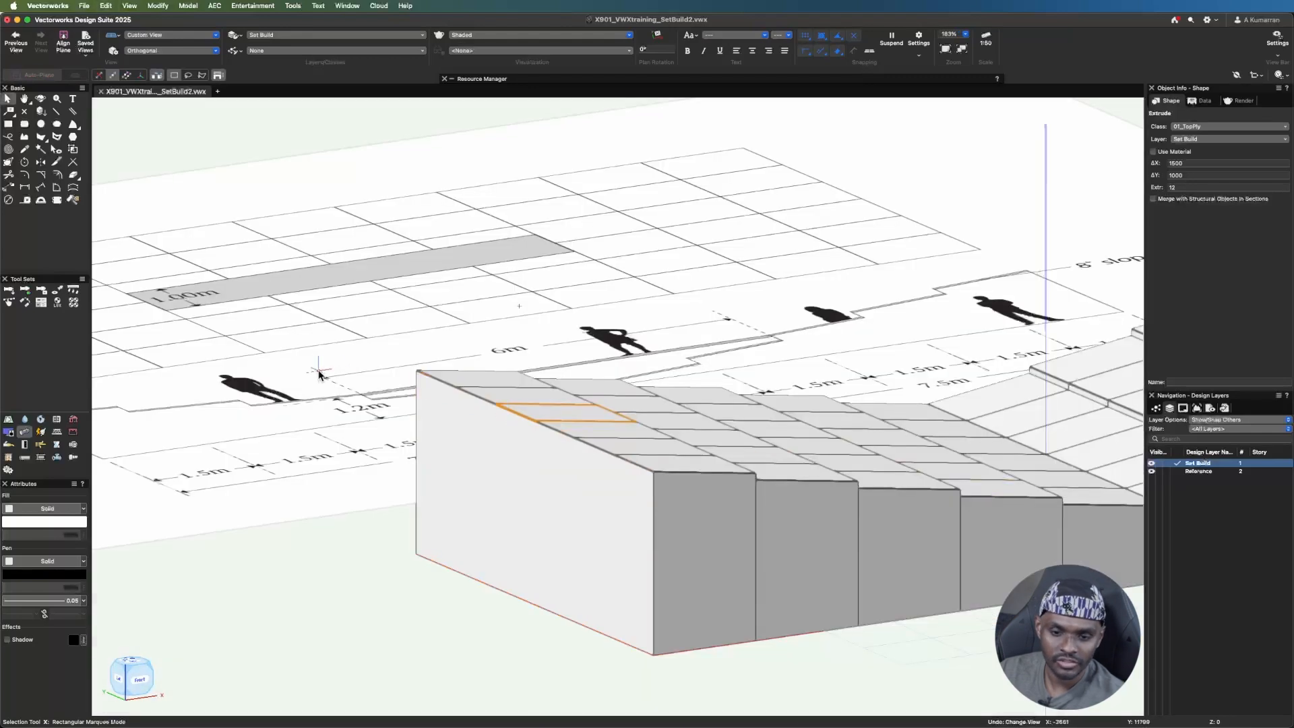
click(319, 375)
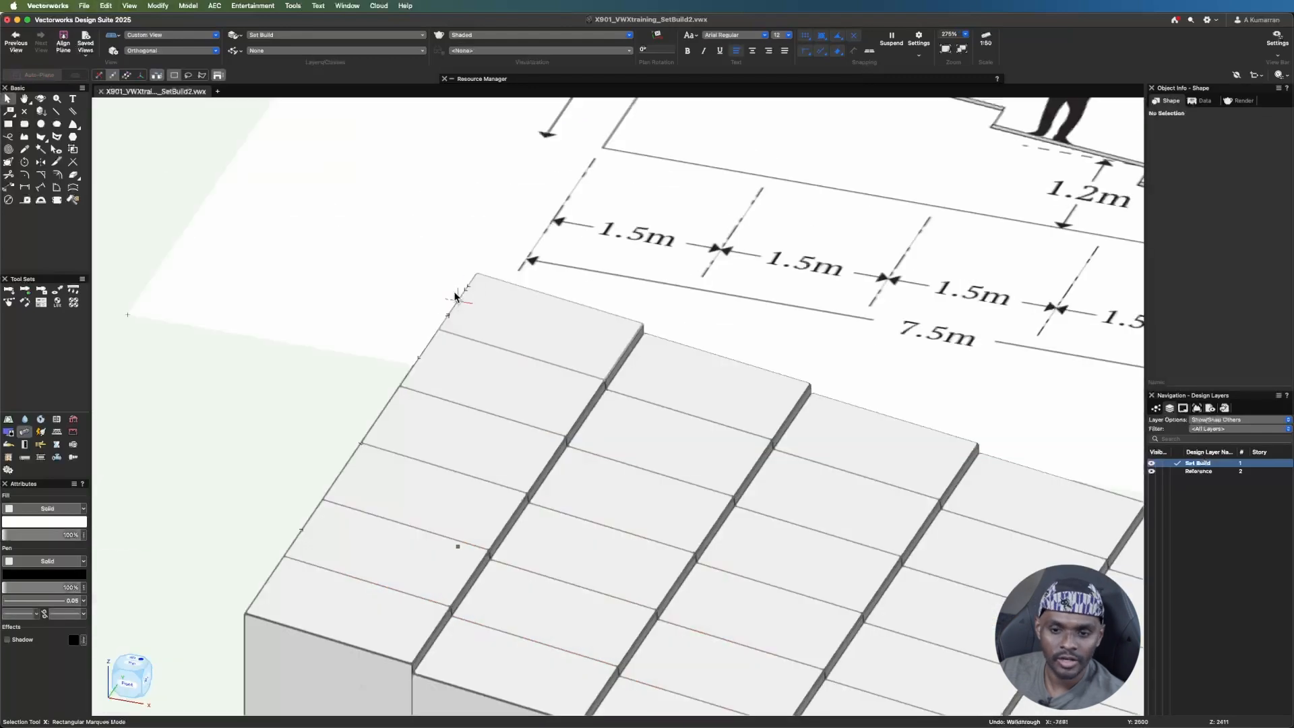
key(super+6)
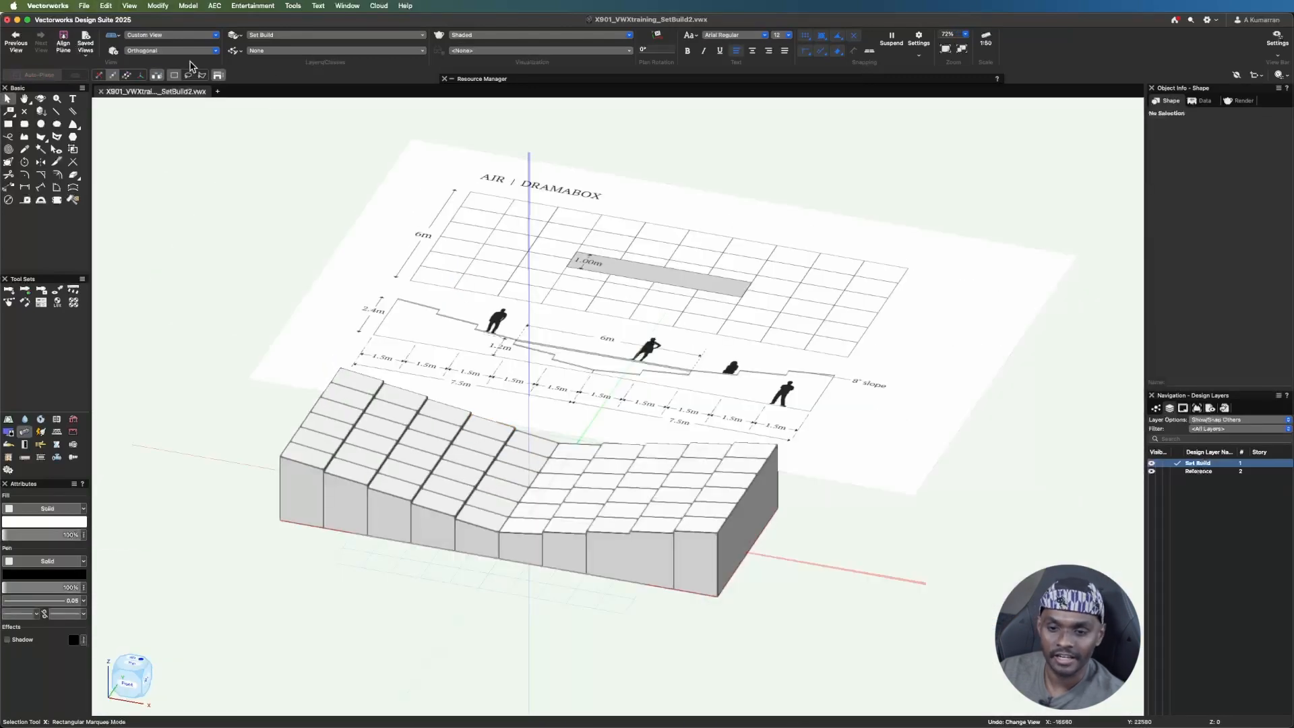
click(191, 36)
click(190, 41)
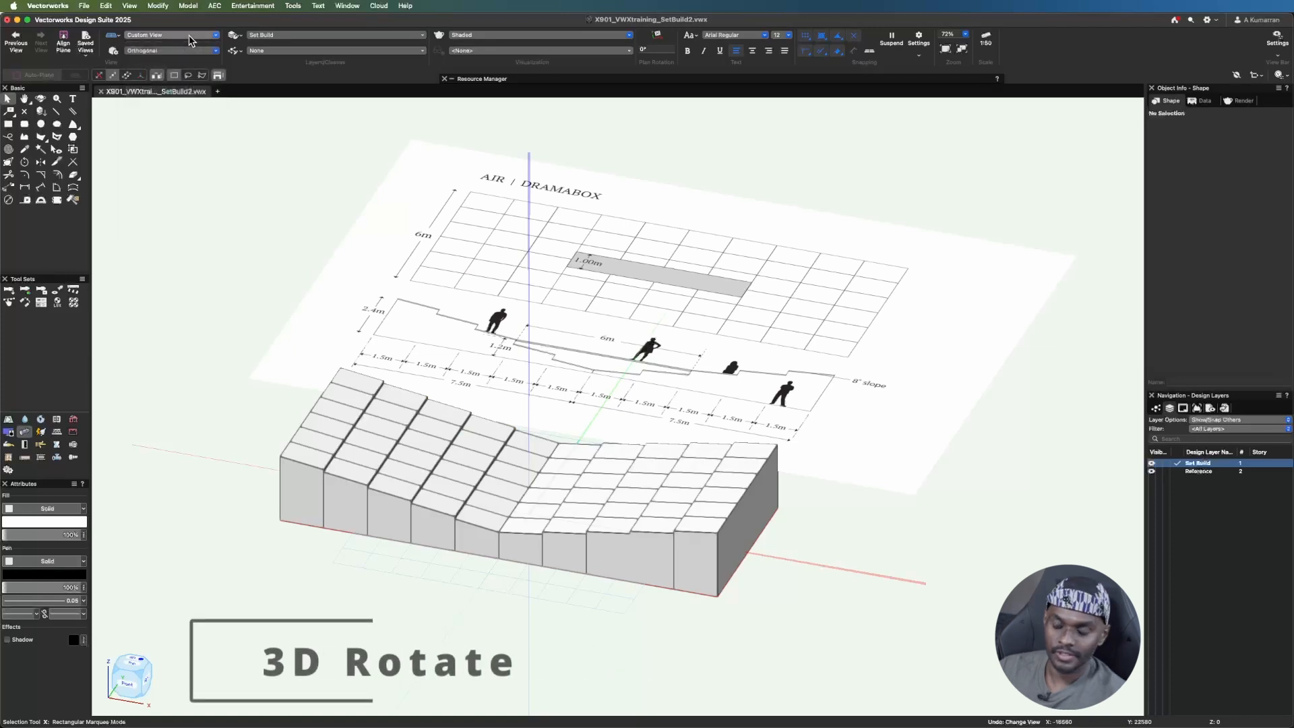
key(shift+c)
drag(558, 537, 411, 402)
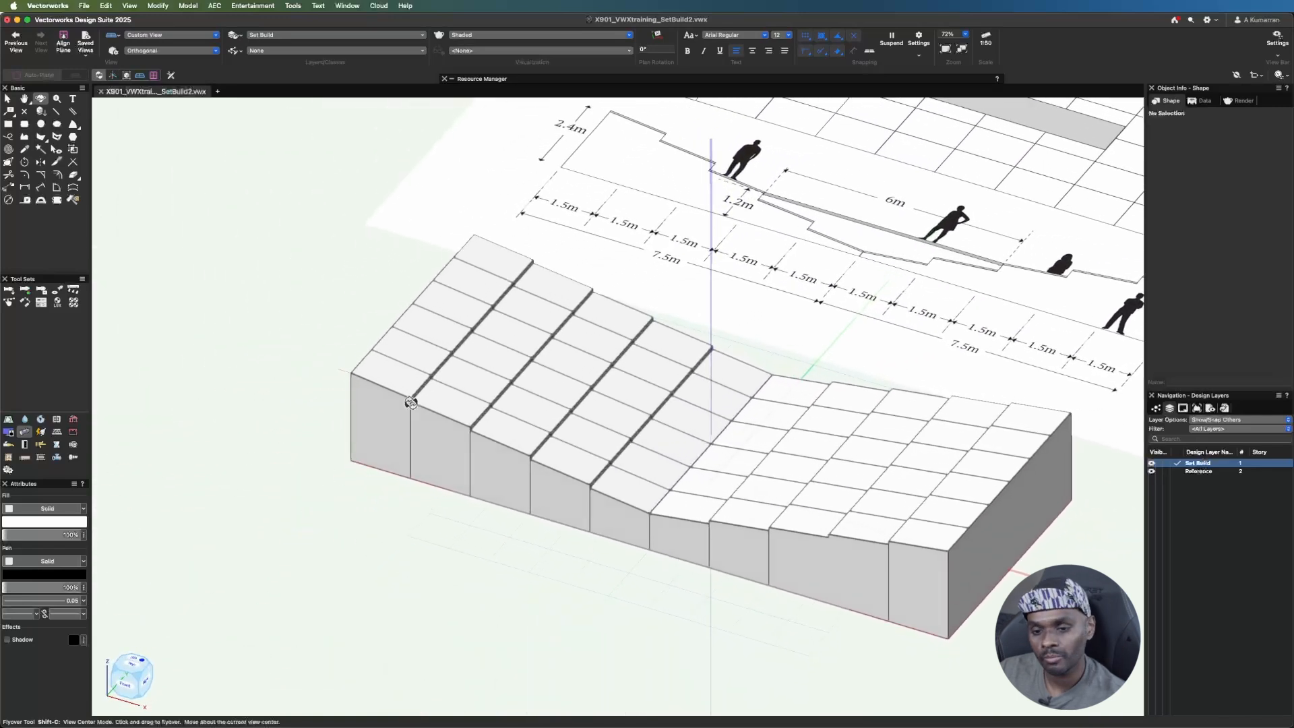
key(x)
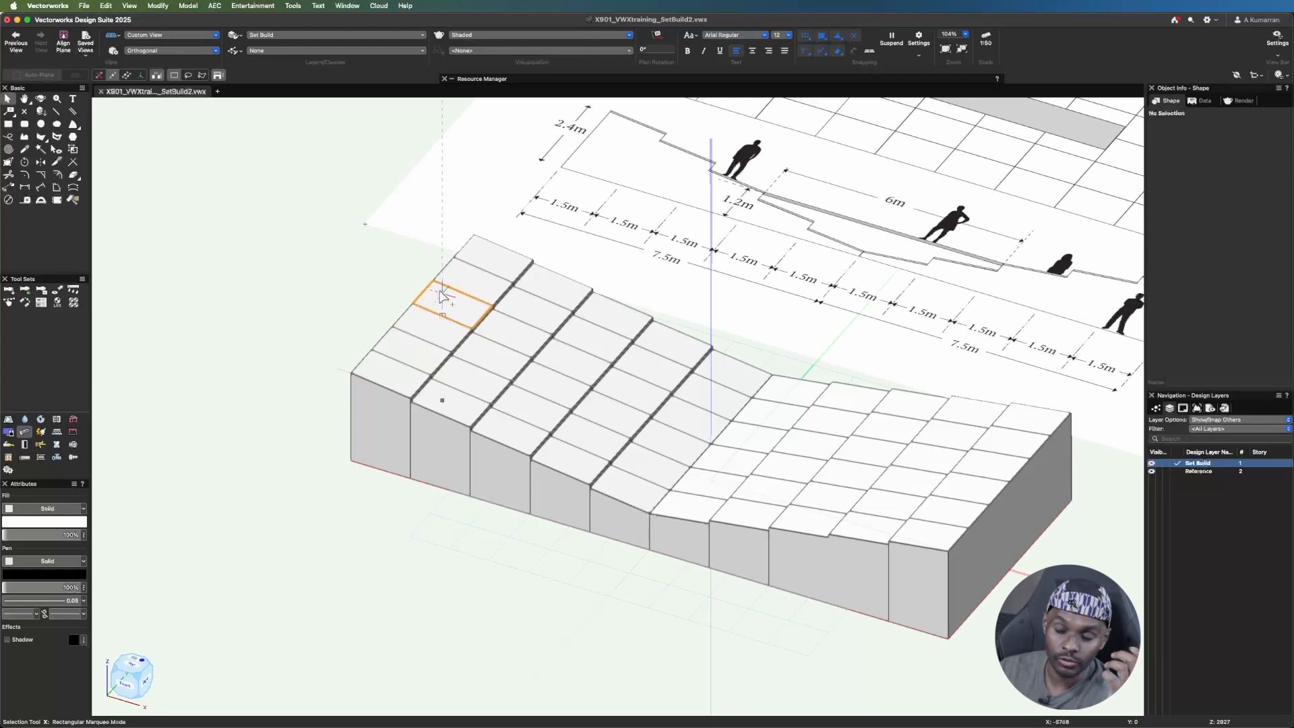
- Rotate the third top ply panel of the highest row -90° about the working plane's Y' axis, centred on its outer edge's midpoint
click(472, 311)
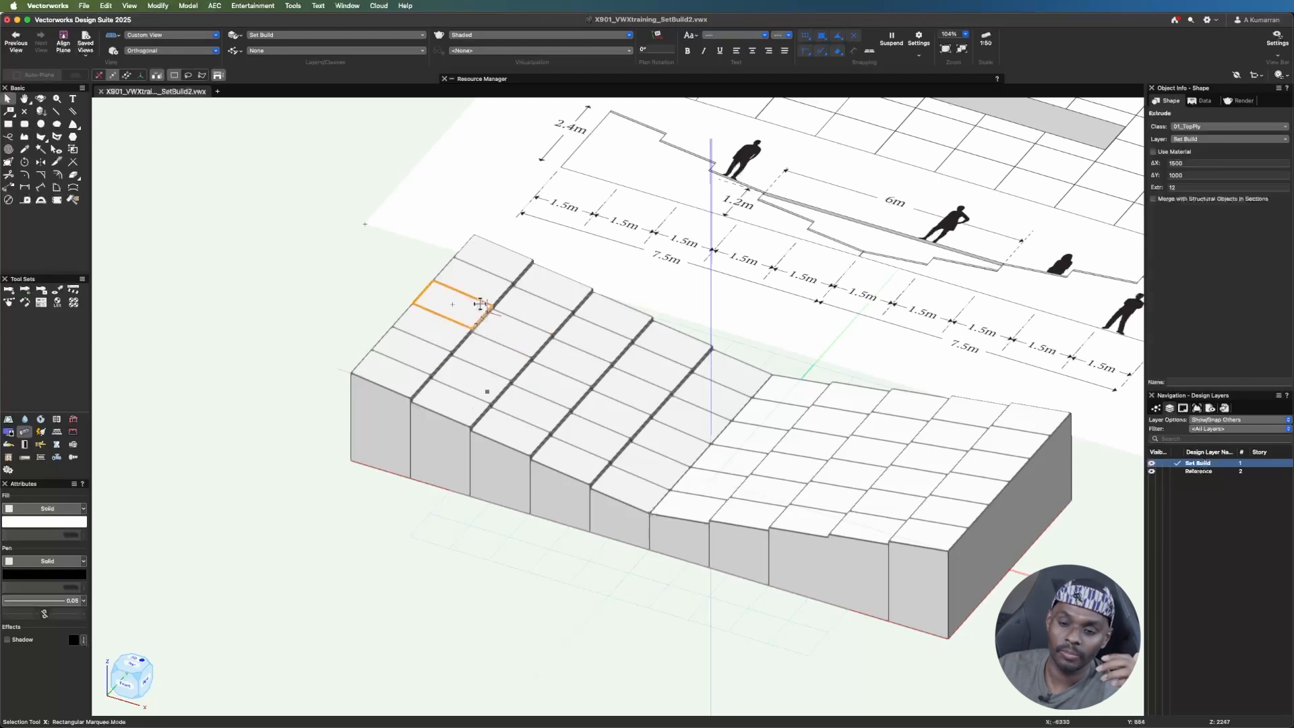
scroll(467, 330, up, 5)
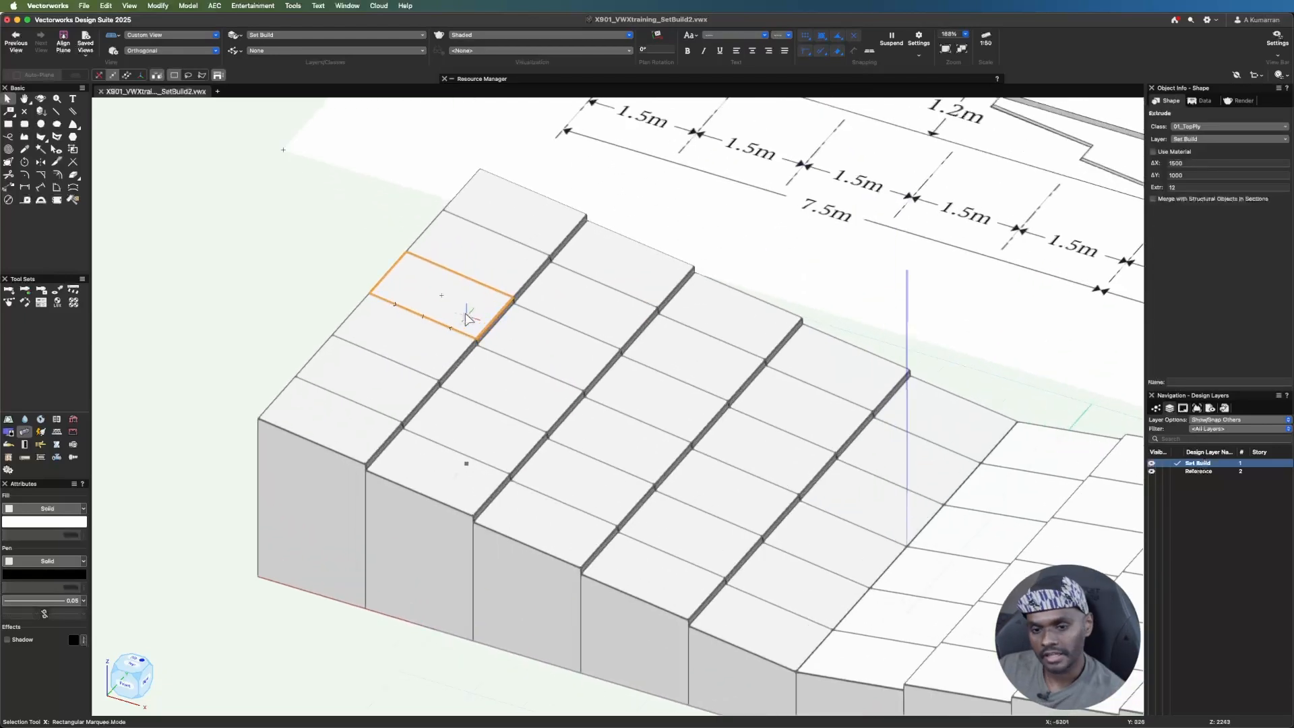
ctrl+middle_drag(466, 314, 514, 329)
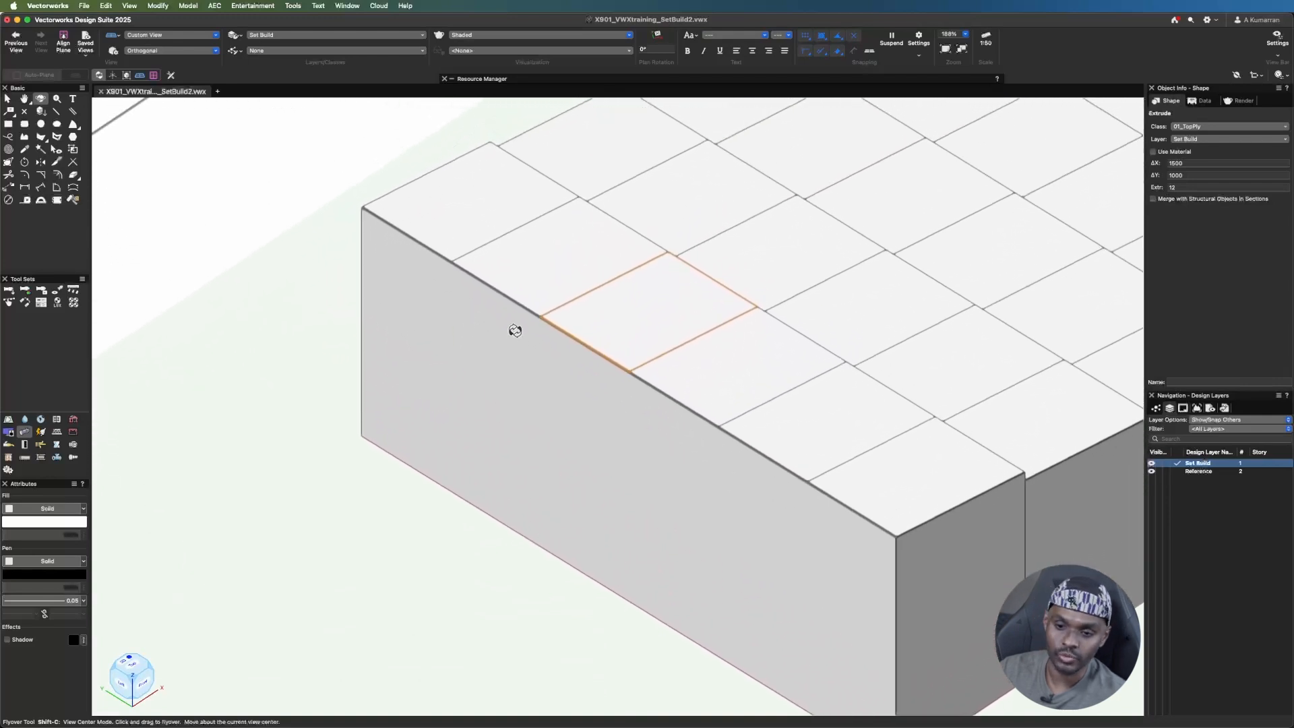
scroll(606, 353, up, 3)
scroll(608, 354, up, 5)
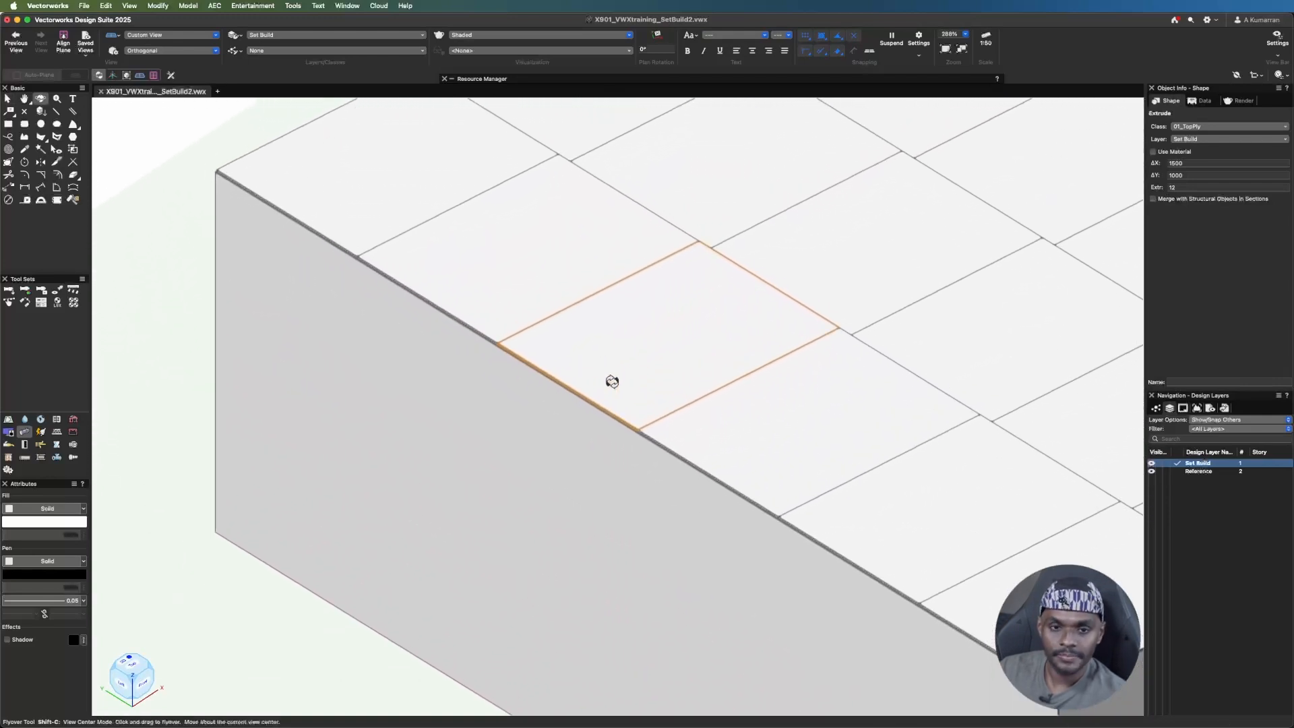
key(x)
click(161, 5)
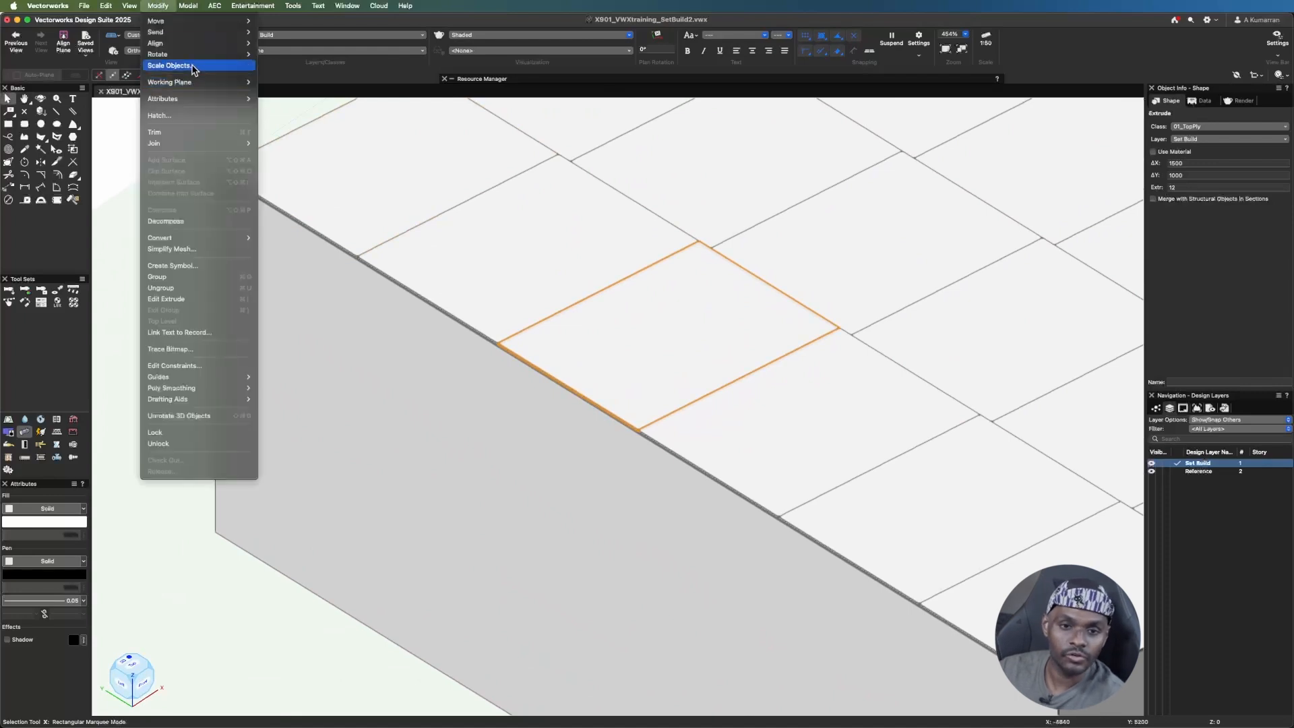
mouse_move(202, 54)
click(283, 65)
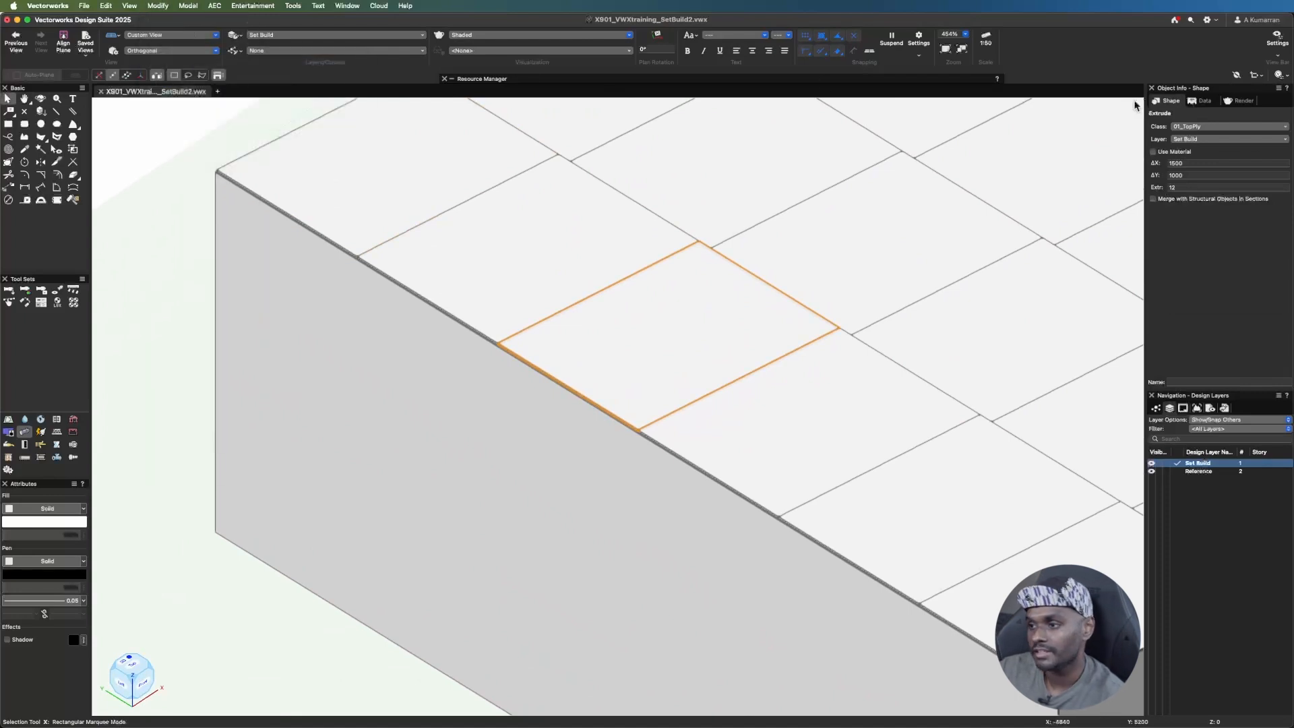
drag(1221, 163, 521, 60)
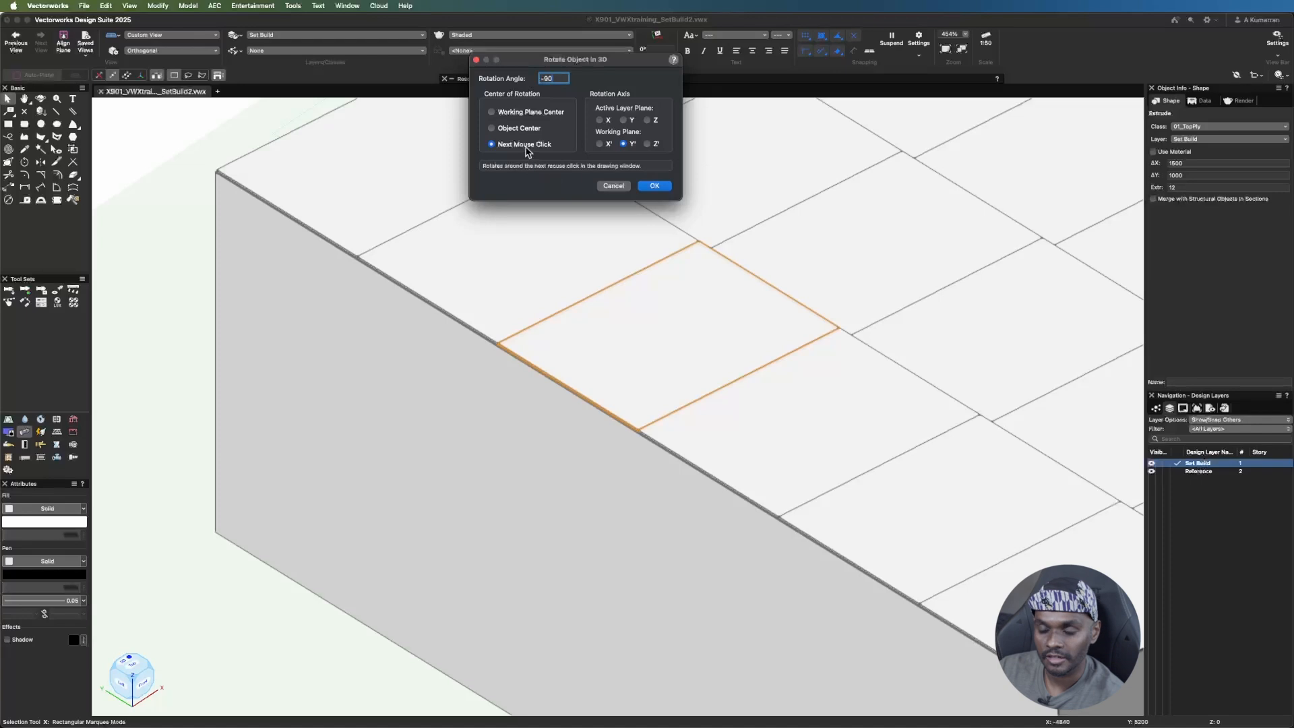
click(659, 186)
scroll(560, 368, up, 10)
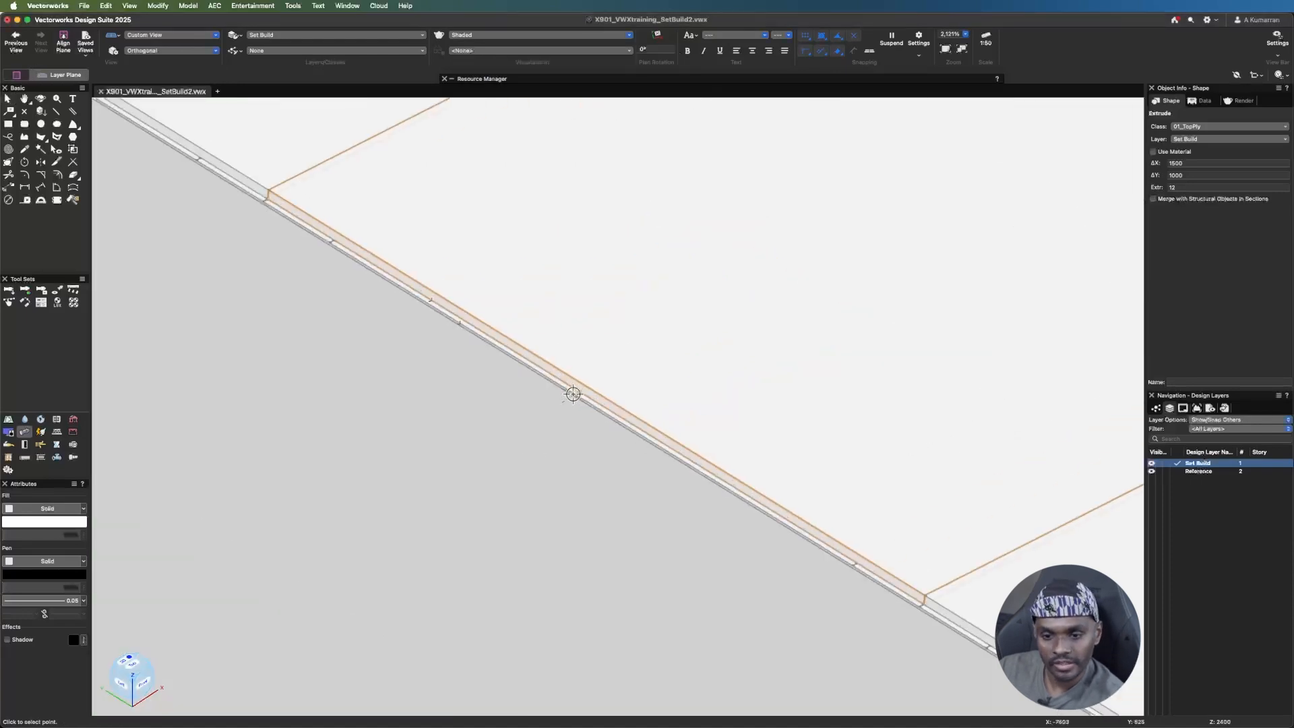
click(607, 405)
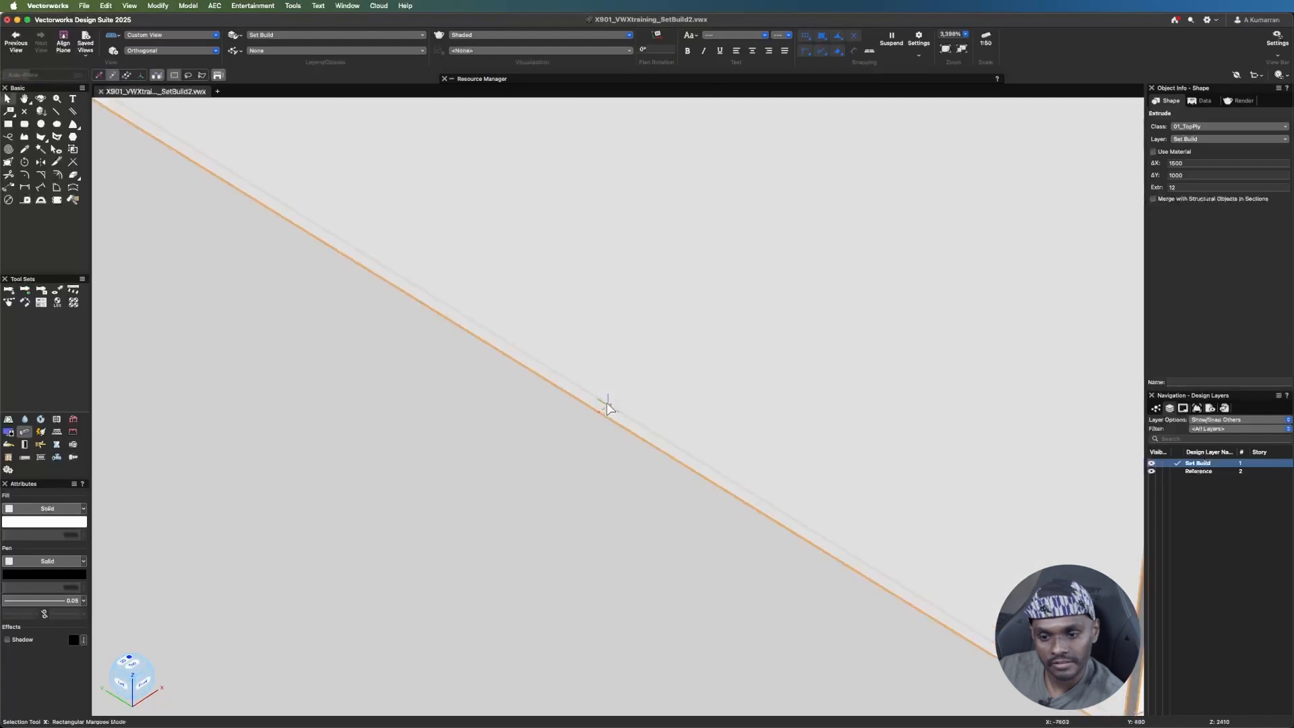
- Rotate the adjoining fourth top ply panel -90° in 3D about the working plane's Y' axis, centred on its outer edge's midpoint
scroll(248, 438, down, 4)
scroll(236, 408, down, 1)
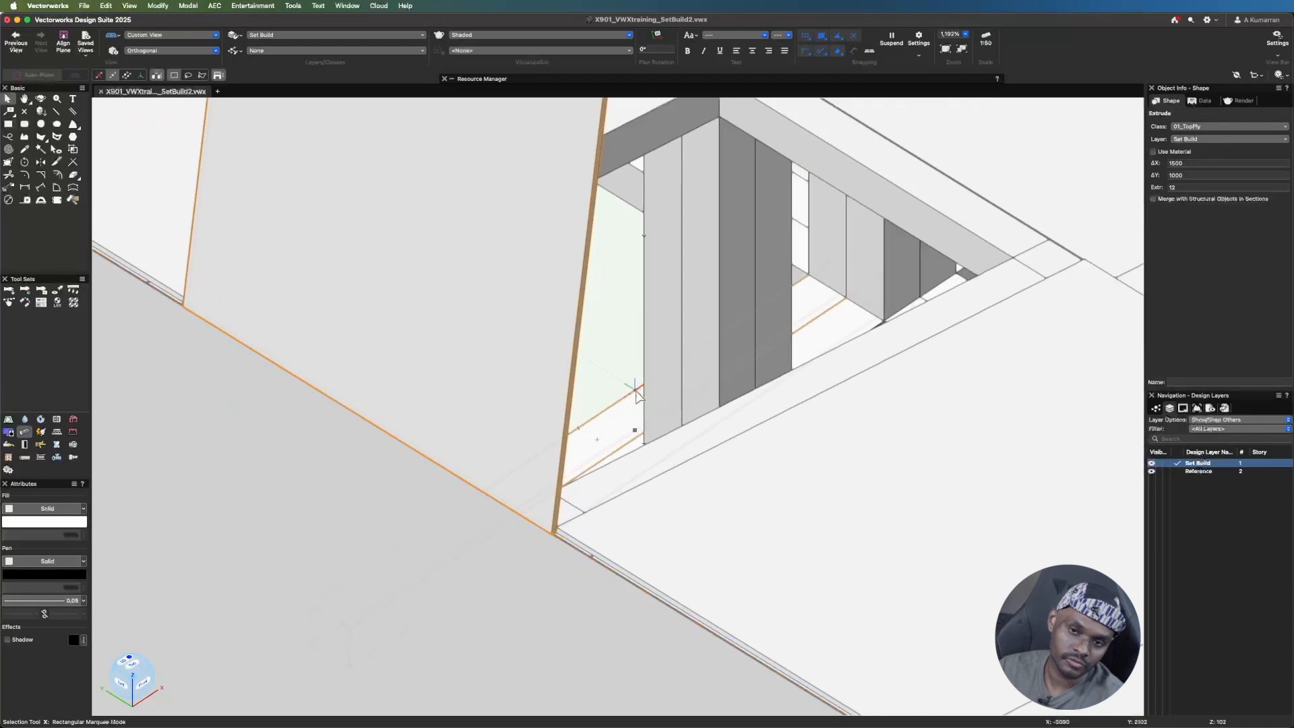
scroll(450, 384, down, 7)
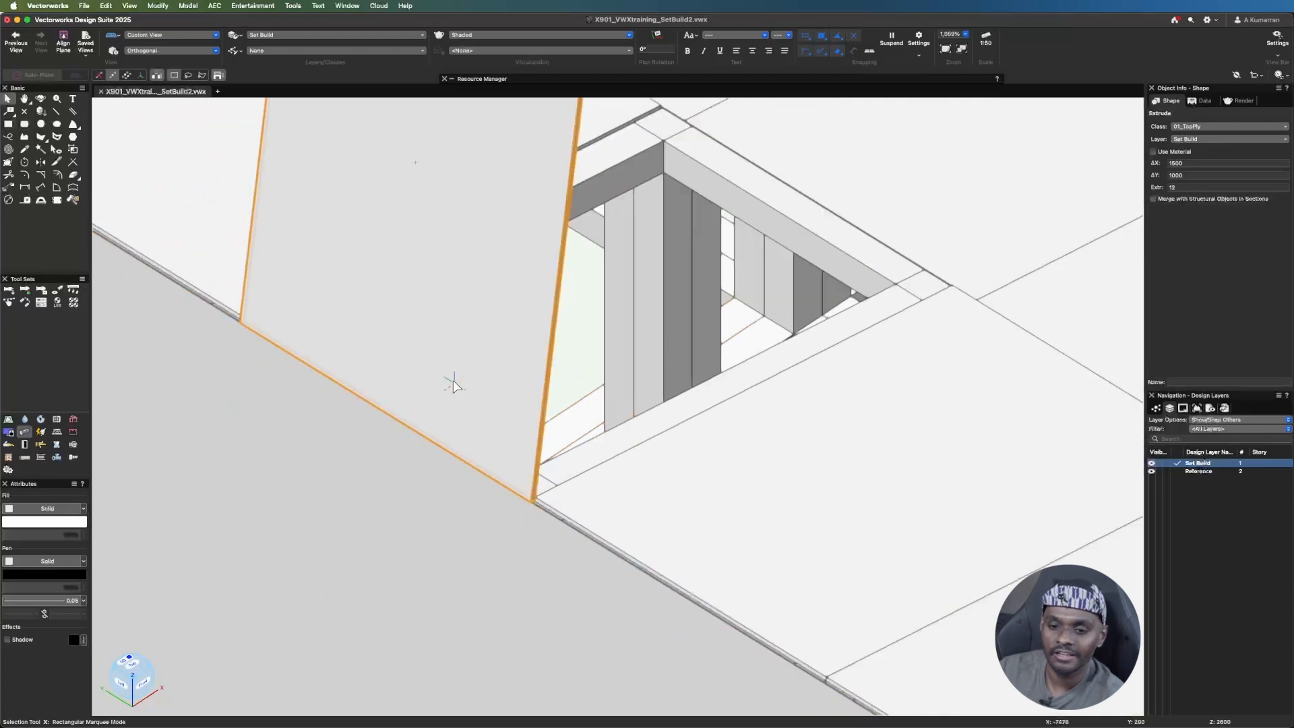
scroll(444, 333, down, 5)
click(557, 422)
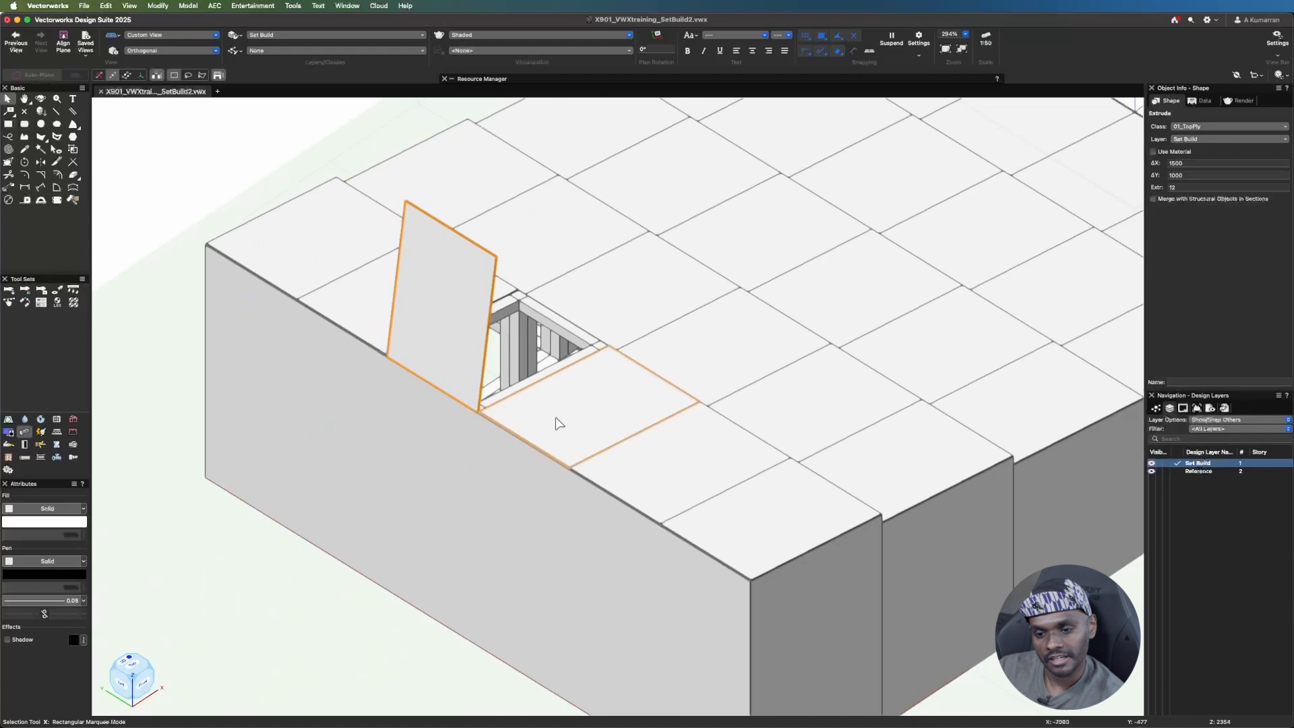
click(170, 5)
mouse_move(183, 57)
click(290, 75)
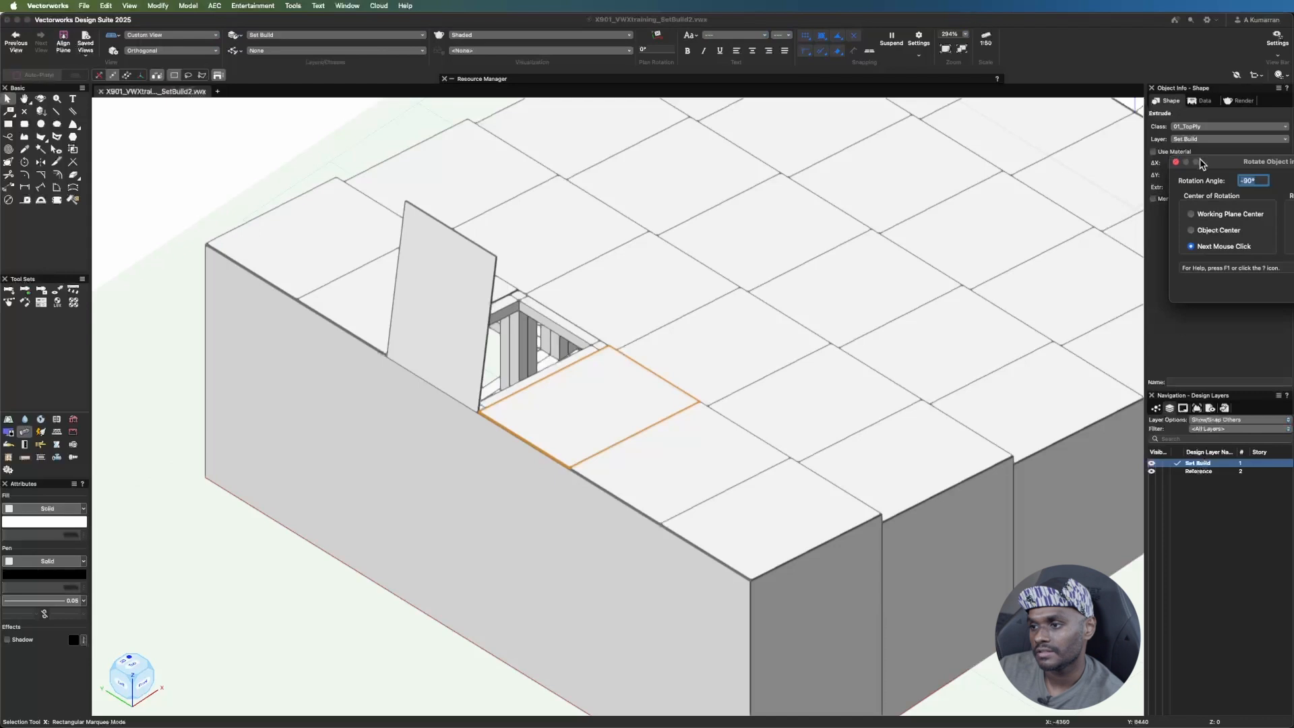
drag(1201, 164, 928, 123)
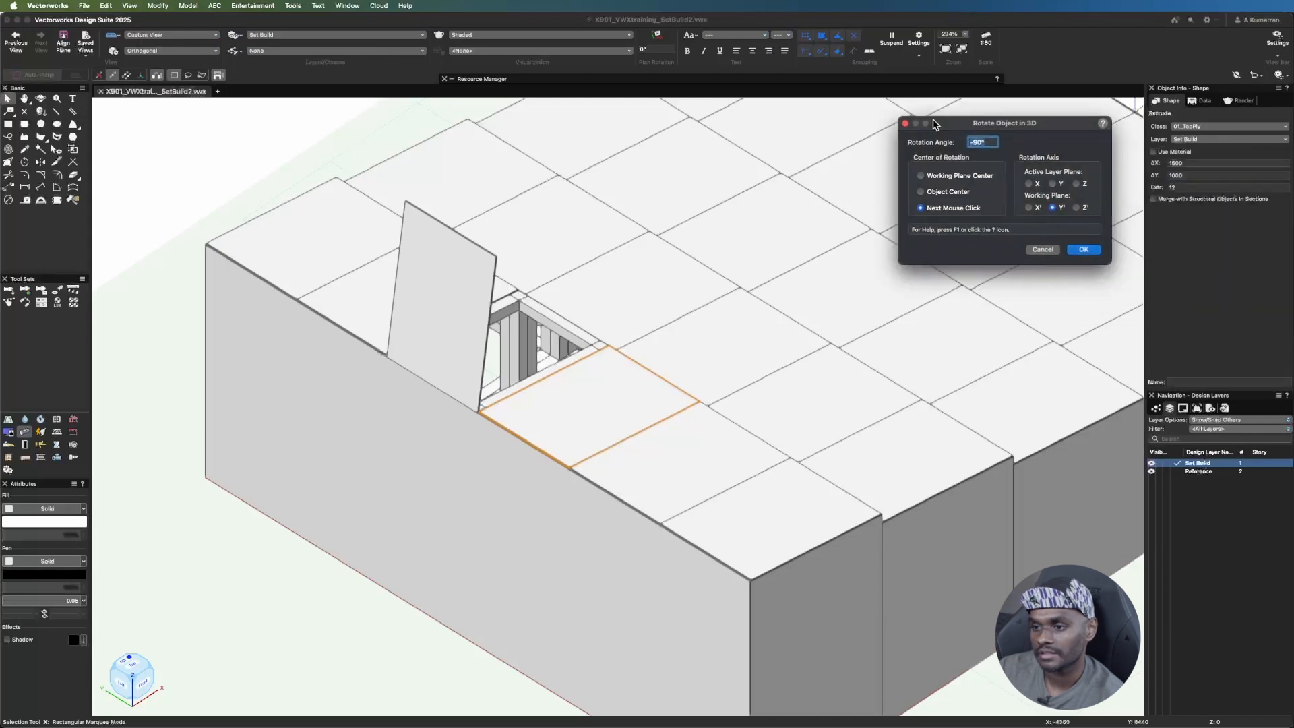
click(1078, 247)
scroll(520, 442, up, 6)
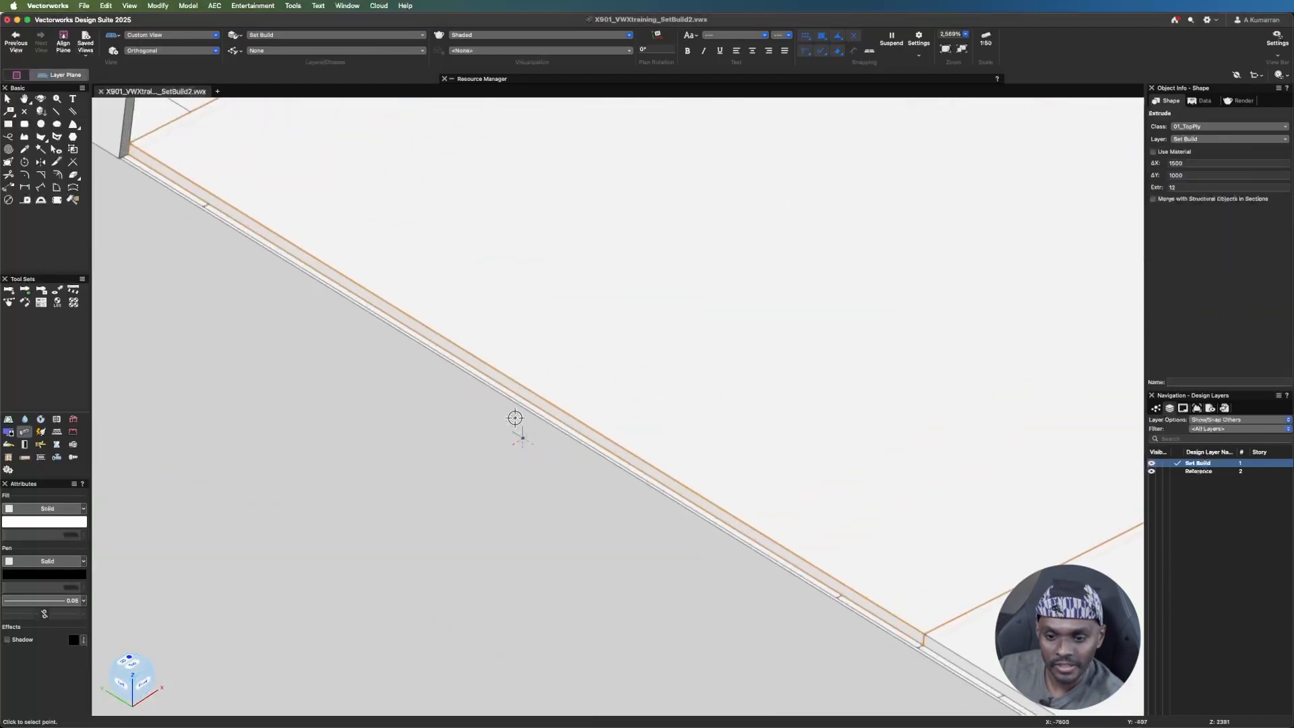
click(526, 399)
- Rotate the second top ply panel from the front at the set's opposite end 90° about the working plane's Y' axis, centred on its outer edge's midpoint
scroll(347, 448, down, 8)
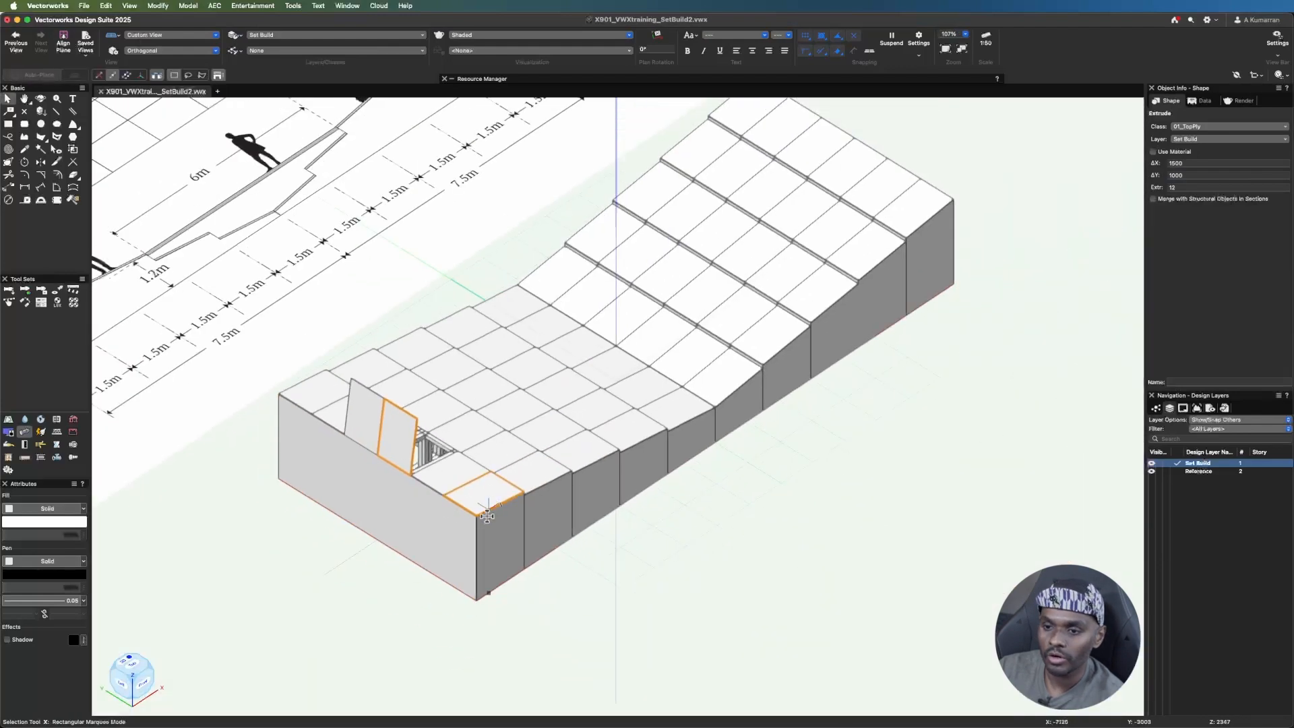
scroll(487, 516, down, 1)
ctrl+middle_drag(739, 167, 728, 289)
key(x)
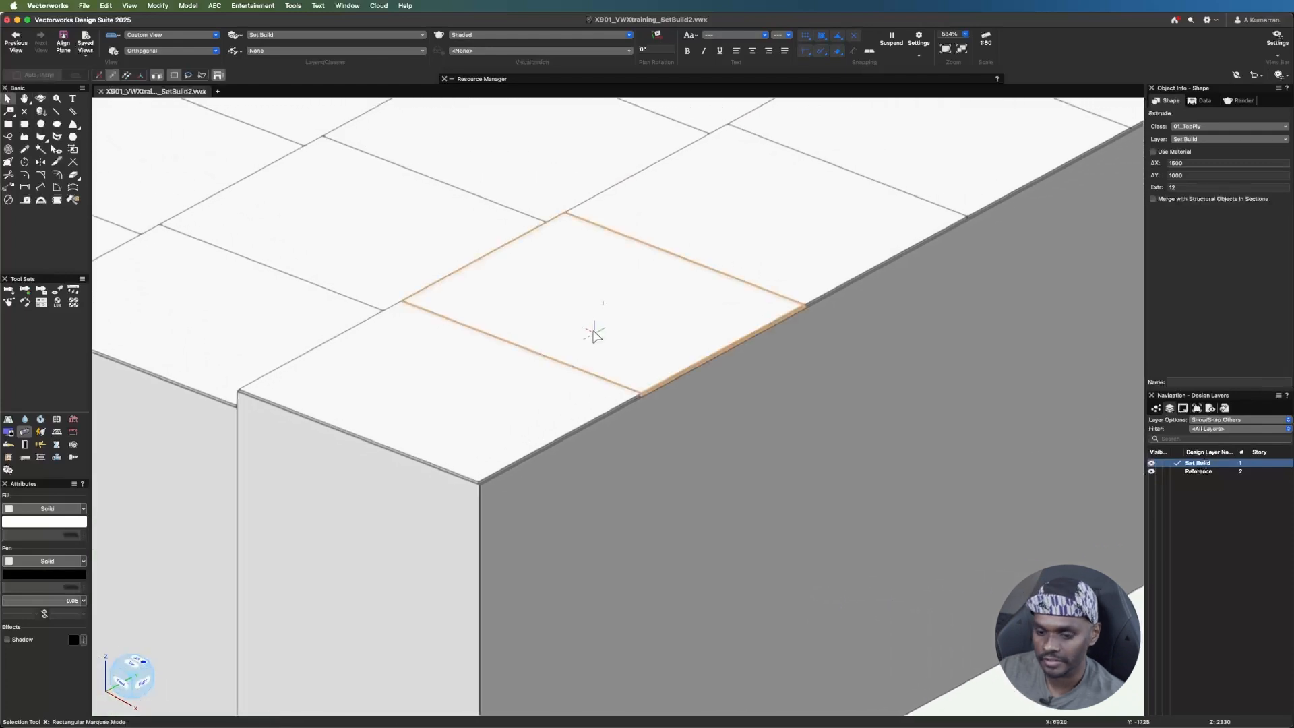
click(158, 5)
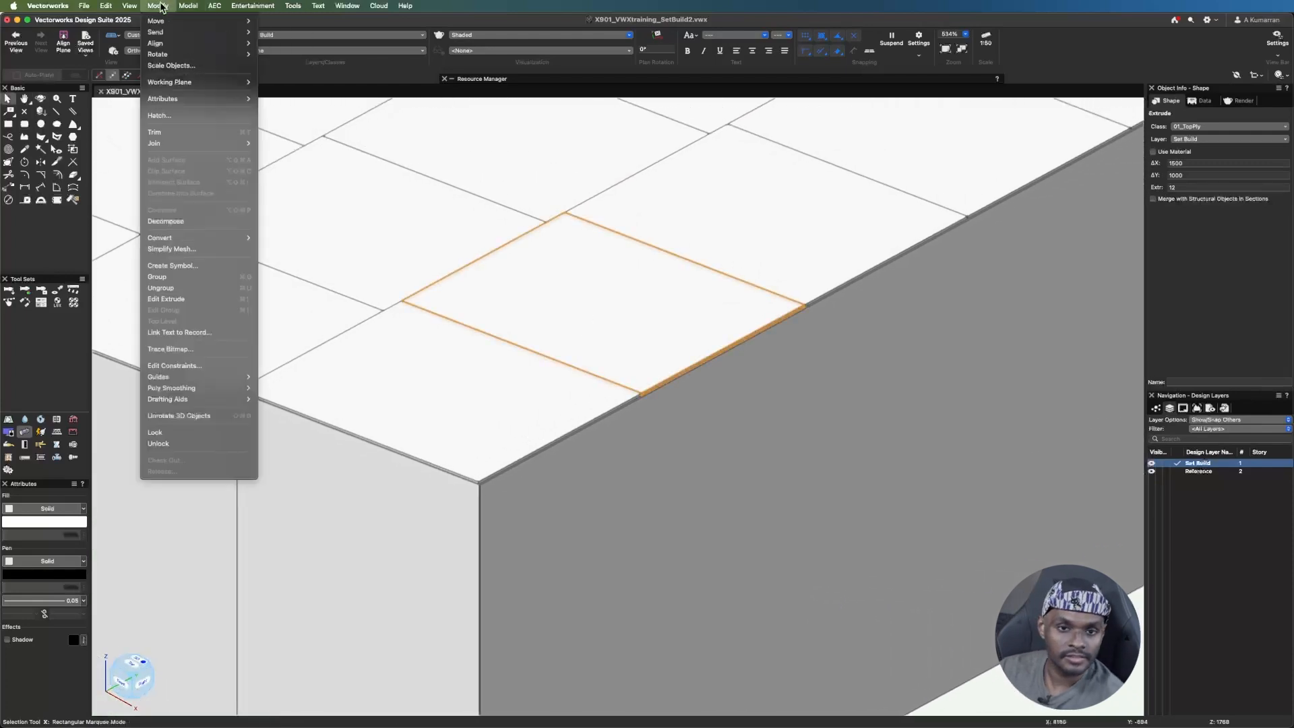
mouse_move(162, 54)
click(350, 65)
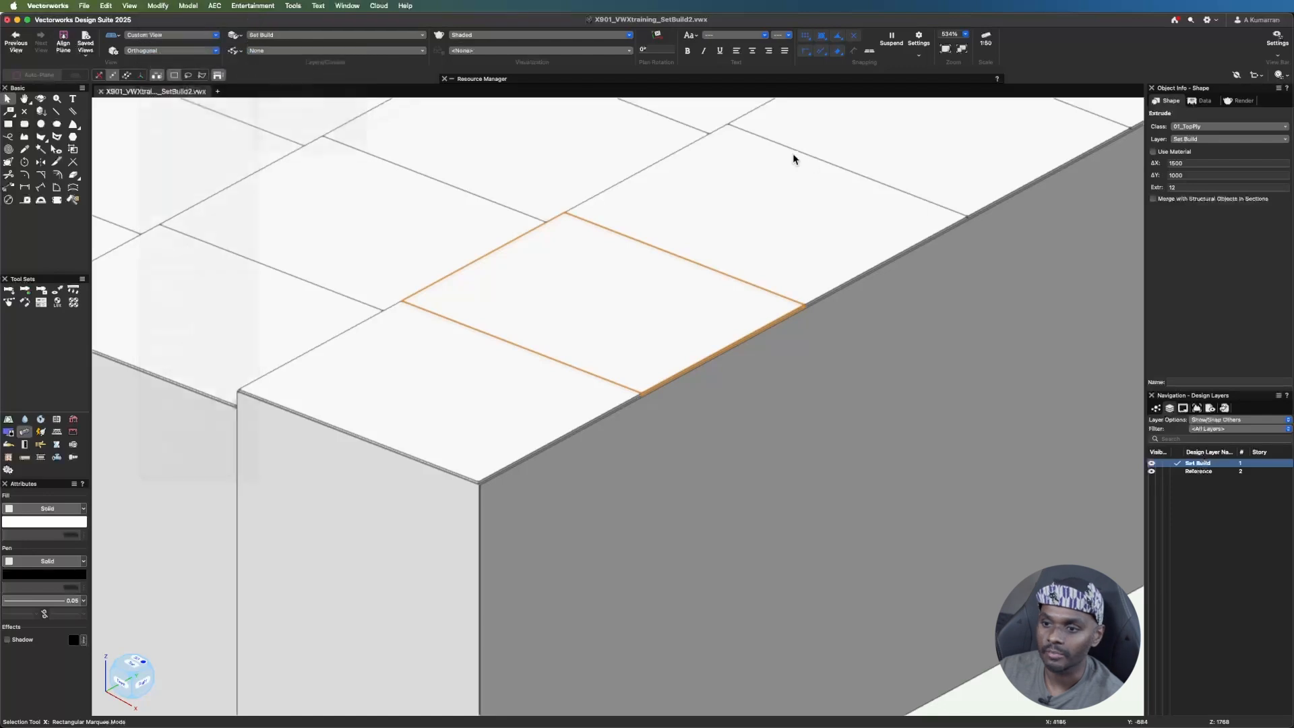
drag(889, 144, 819, 134)
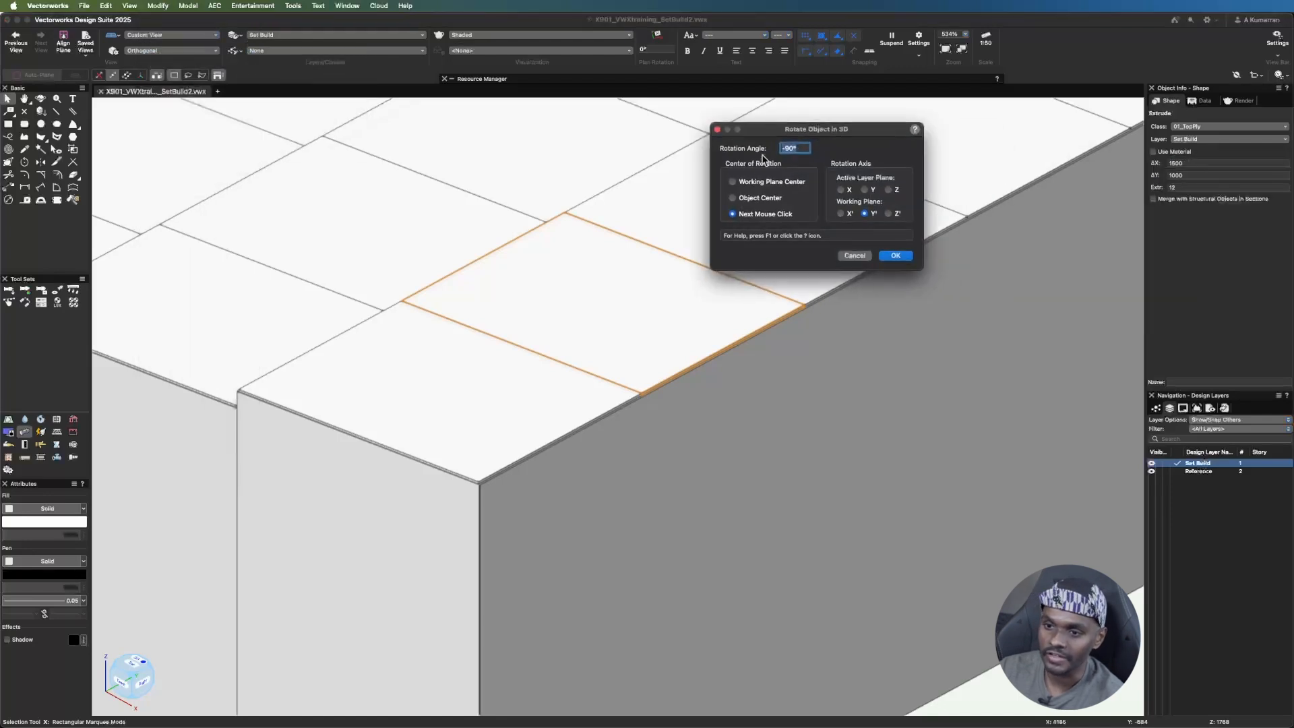
key(BackSpace)
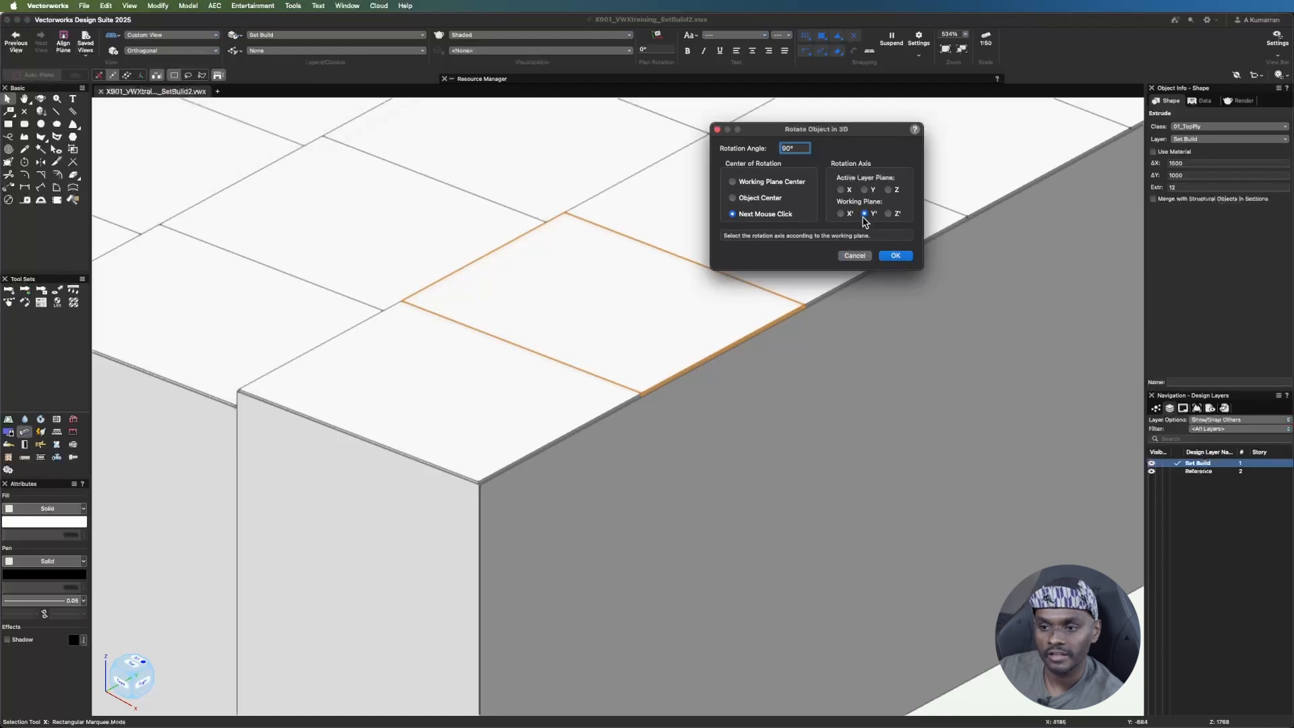
click(895, 255)
scroll(715, 368, up, 2)
scroll(716, 369, up, 10)
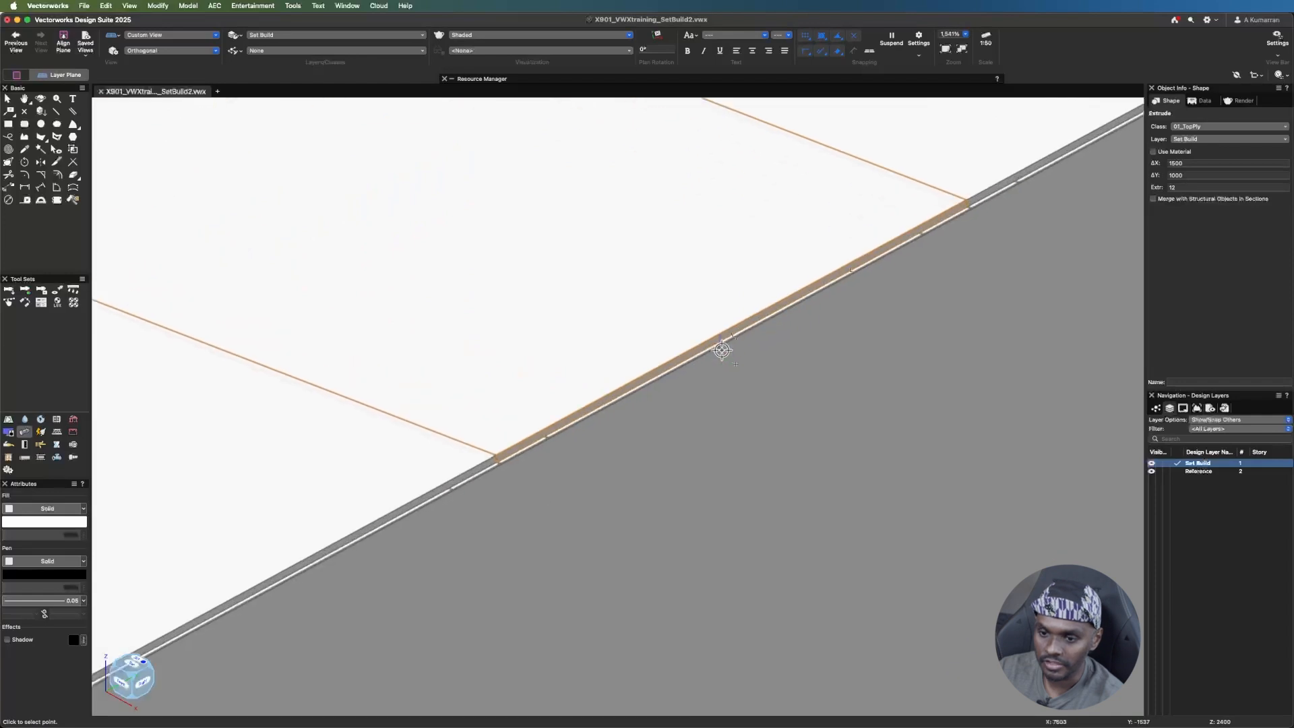
click(742, 315)
scroll(757, 335, down, 15)
mouse_move(789, 534)
shift+middle_down()
mouse_move(705, 326)
mouse_move(618, 330)
shift+middle_up()
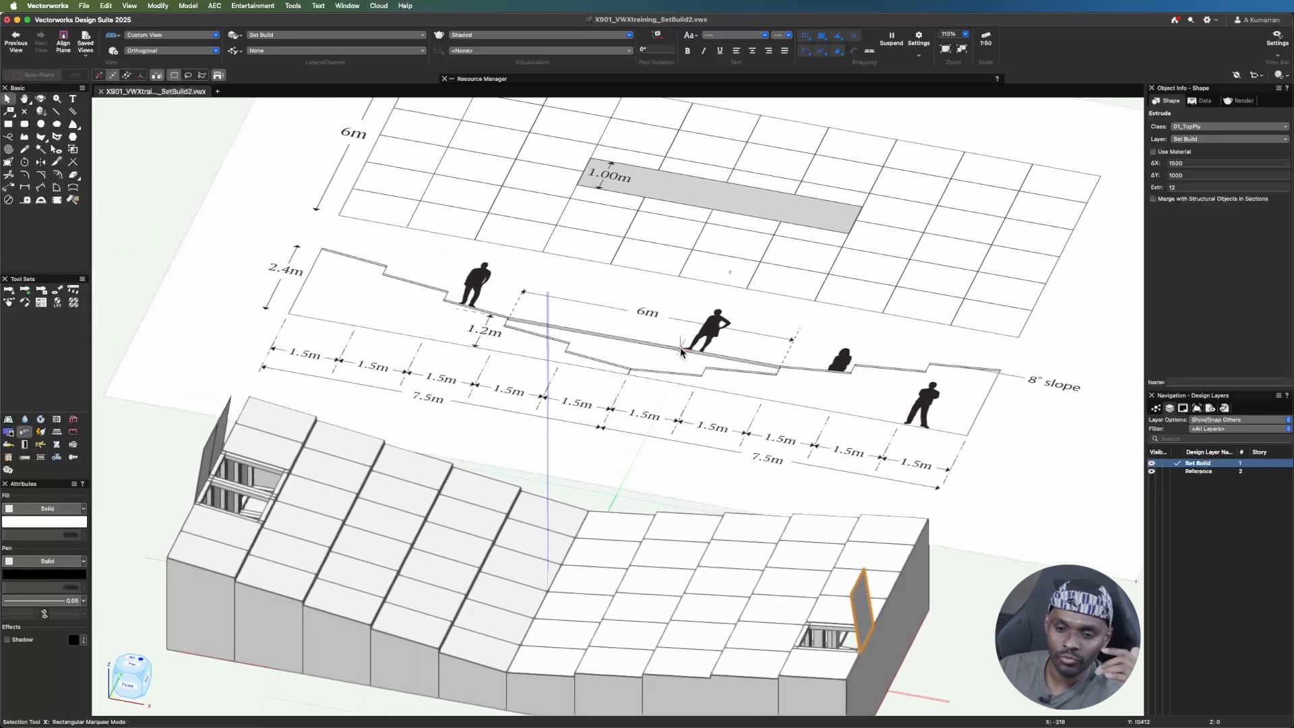